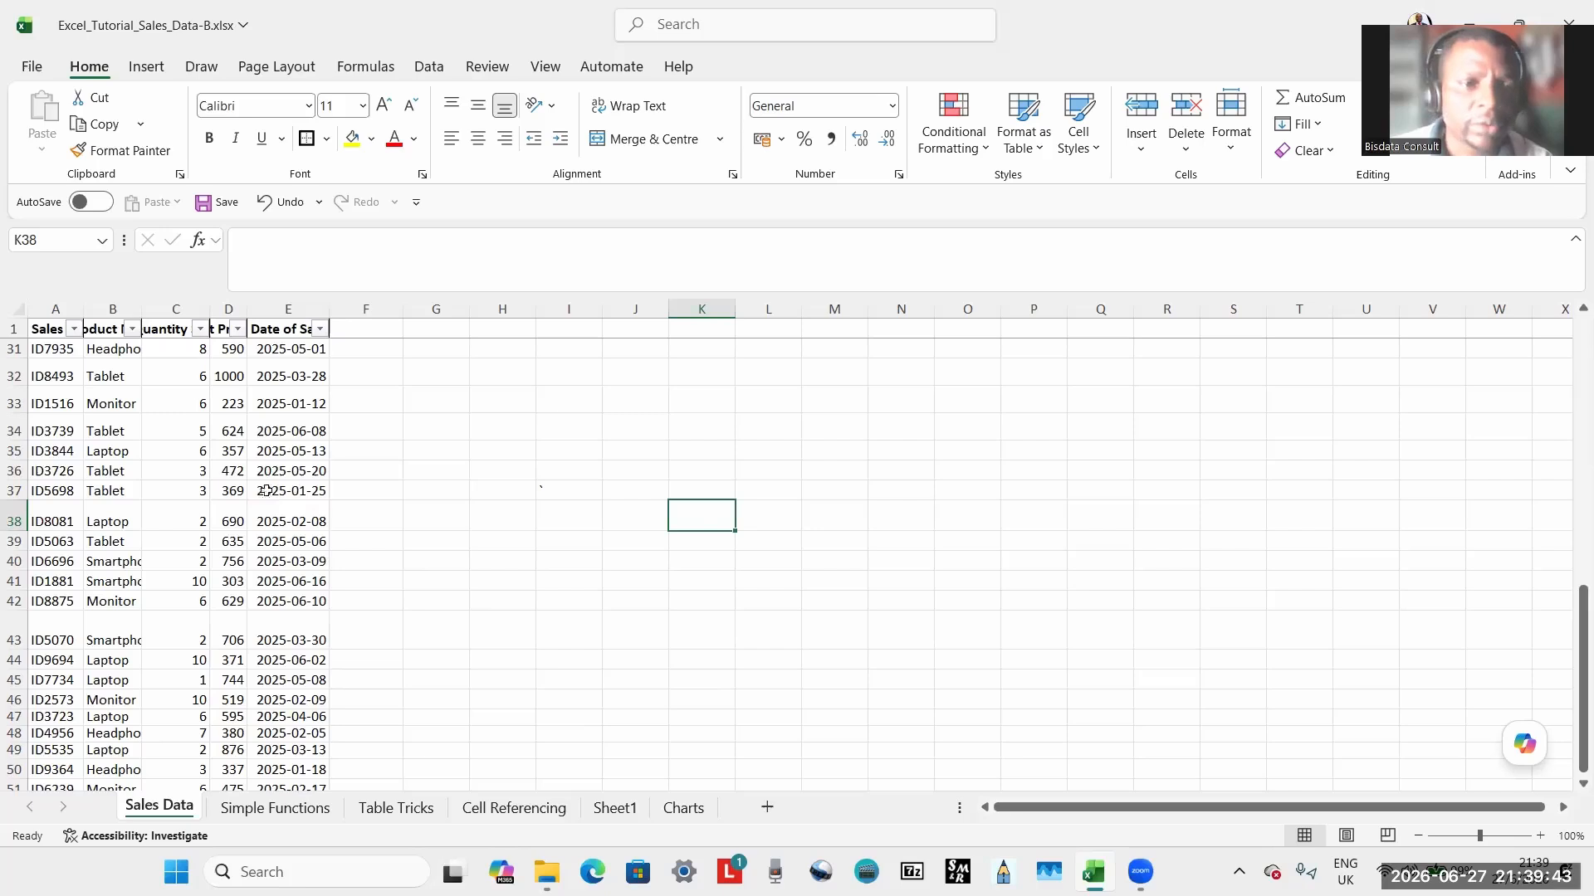
click(274, 493)
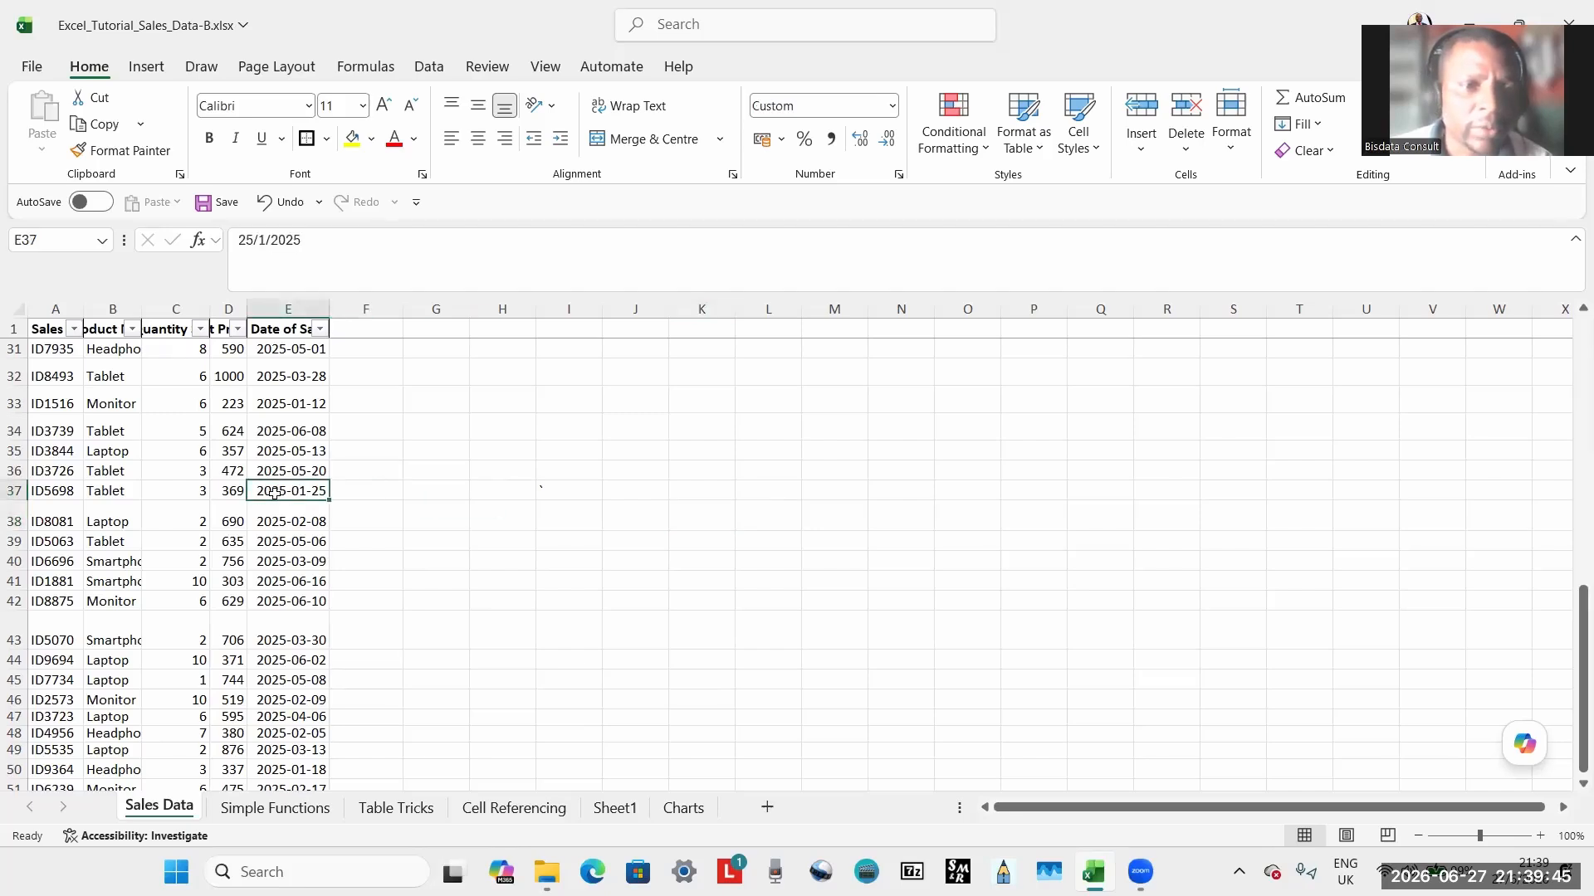
click(279, 528)
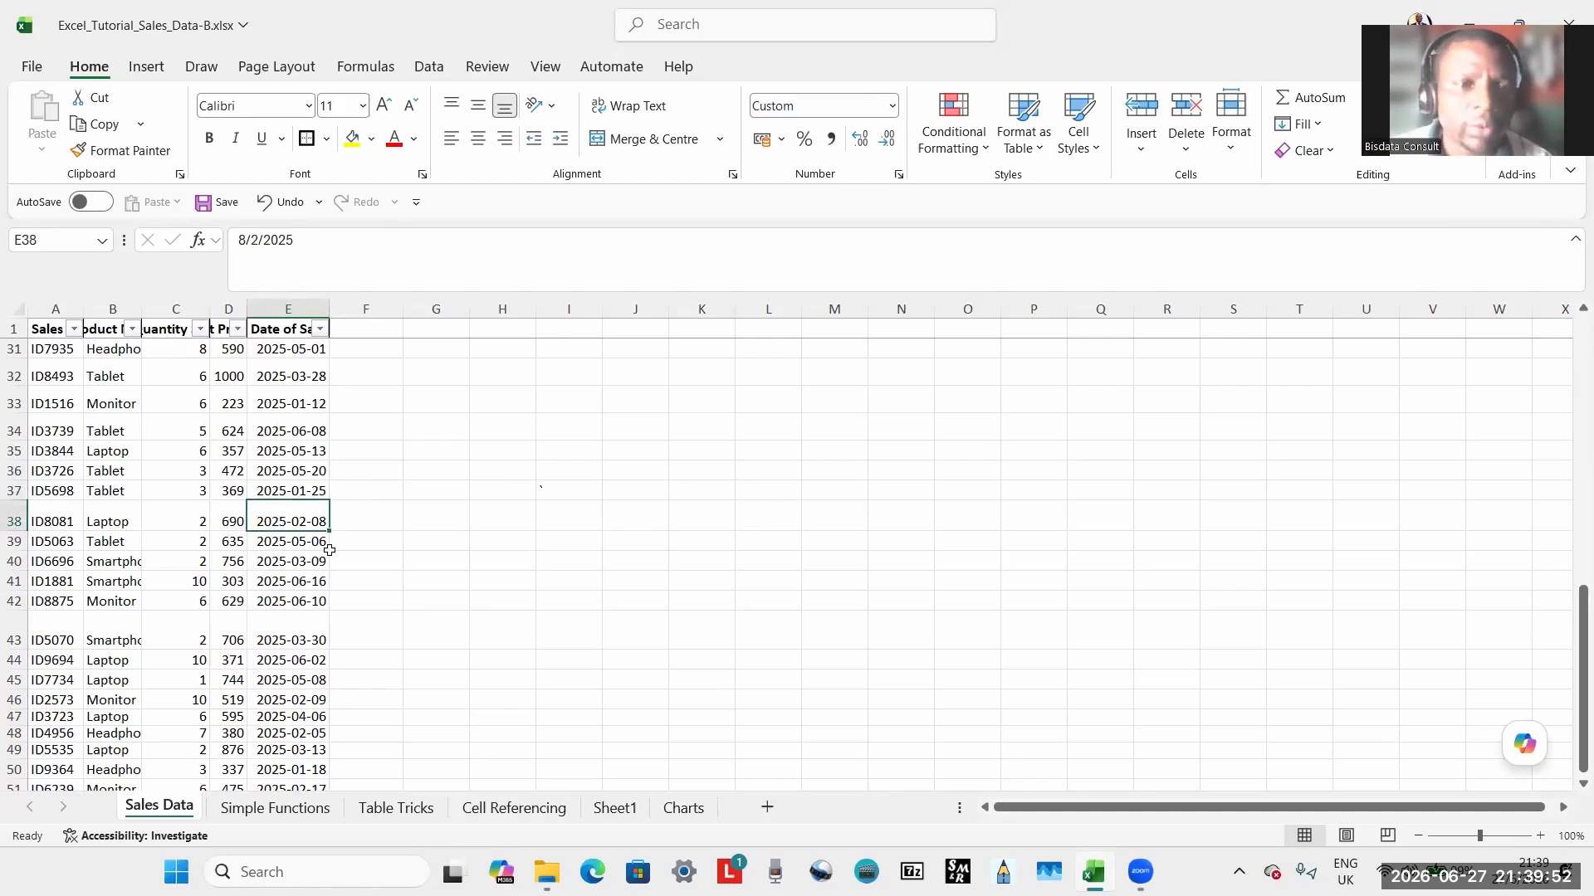
click(282, 549)
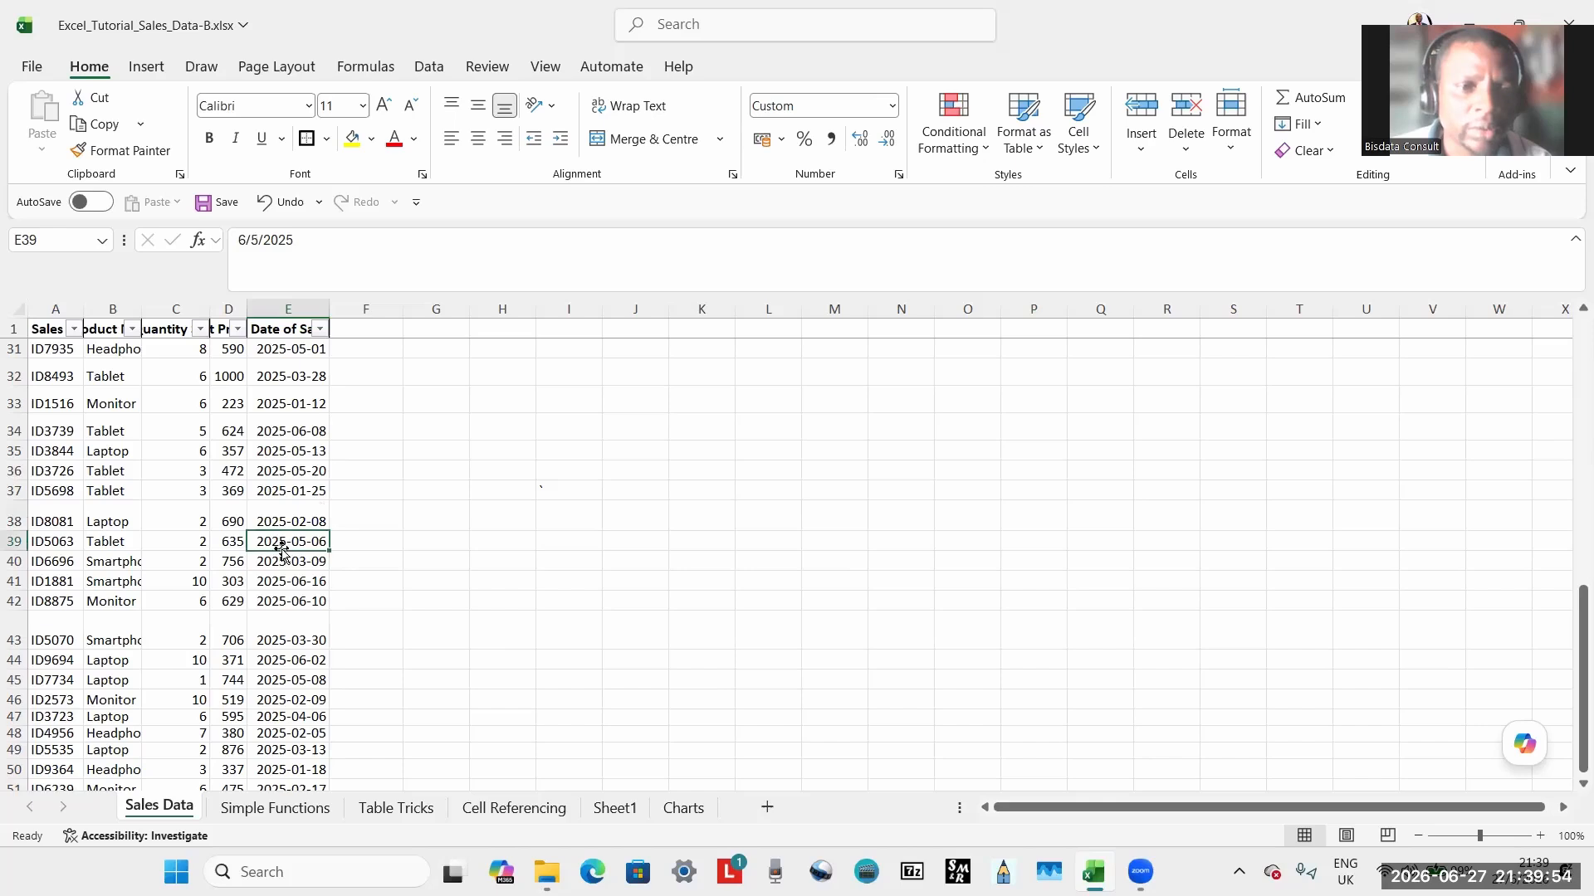
click(280, 506)
click(280, 486)
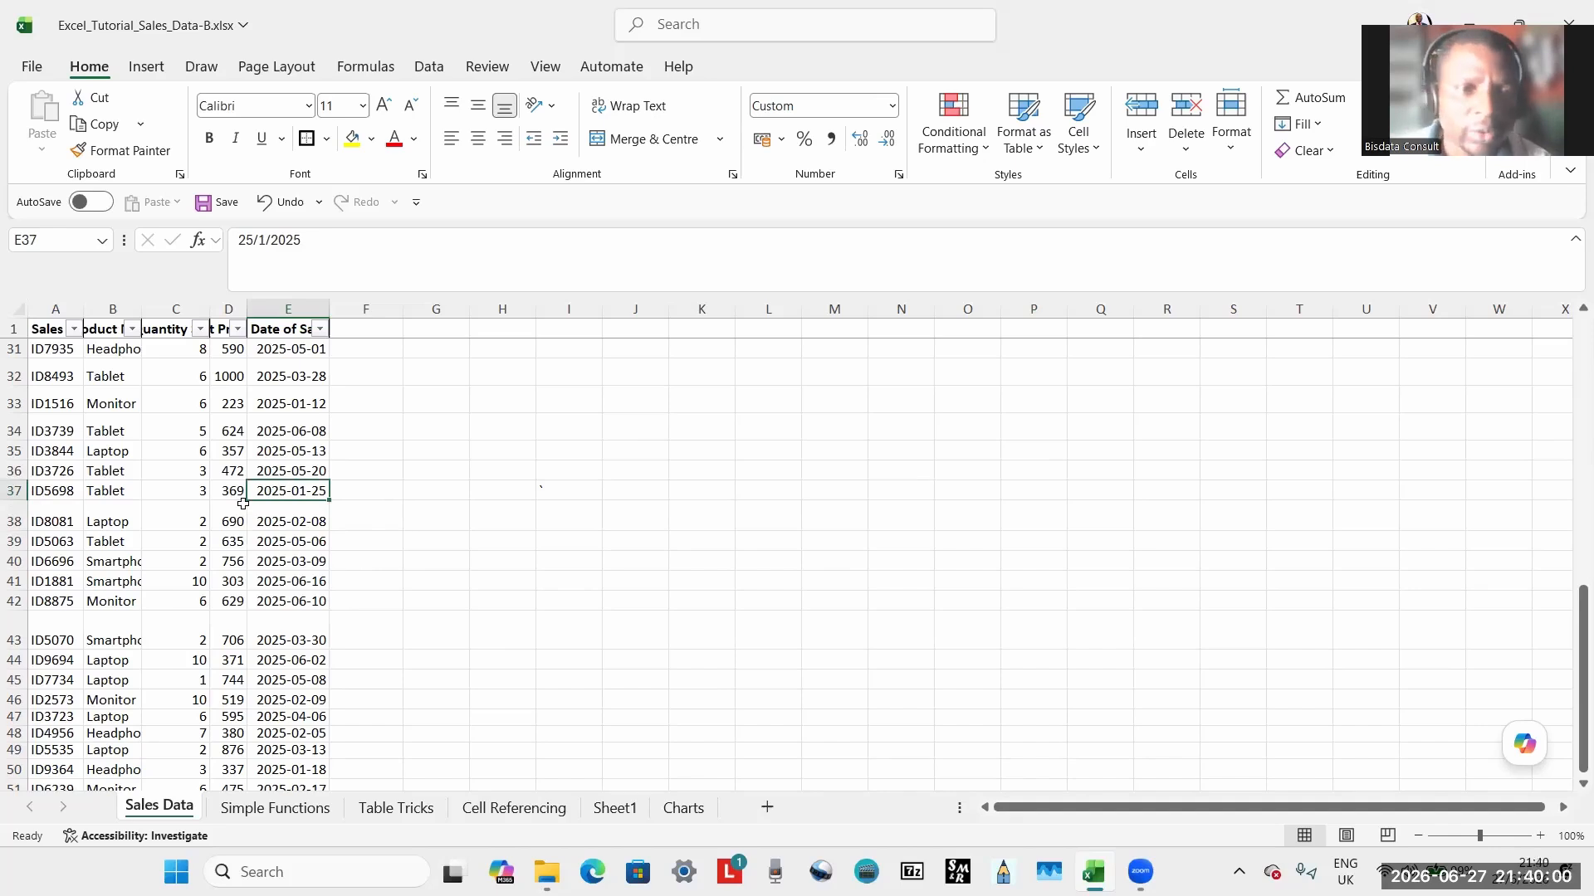
click(272, 531)
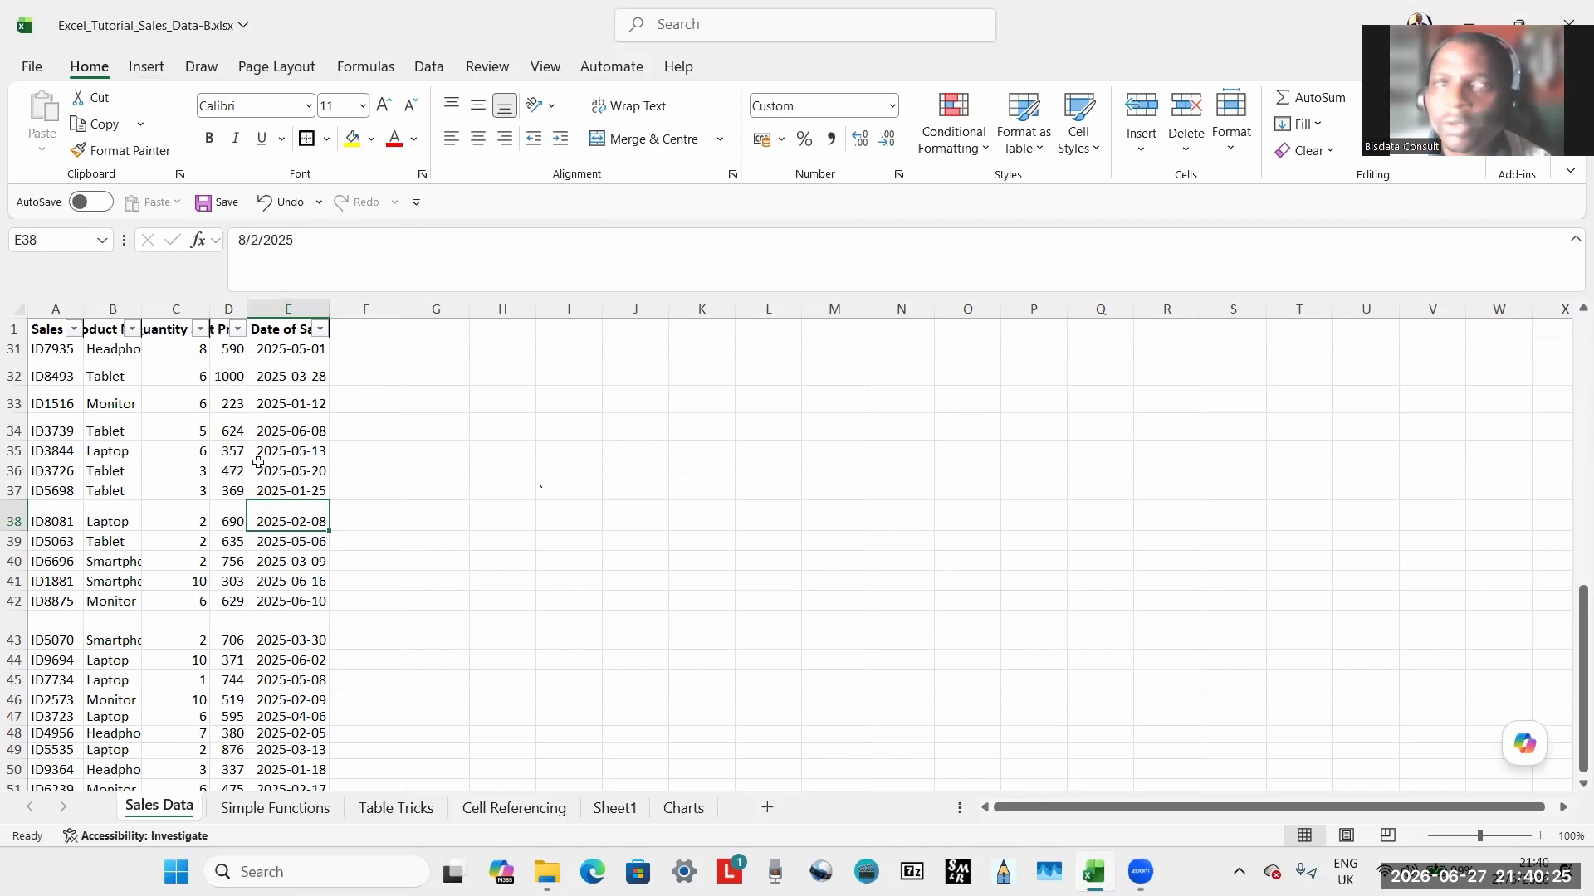
Display the keyboard access hints for the ribbon and Quick Access Toolbar commands, and dismiss them.
key(alt)
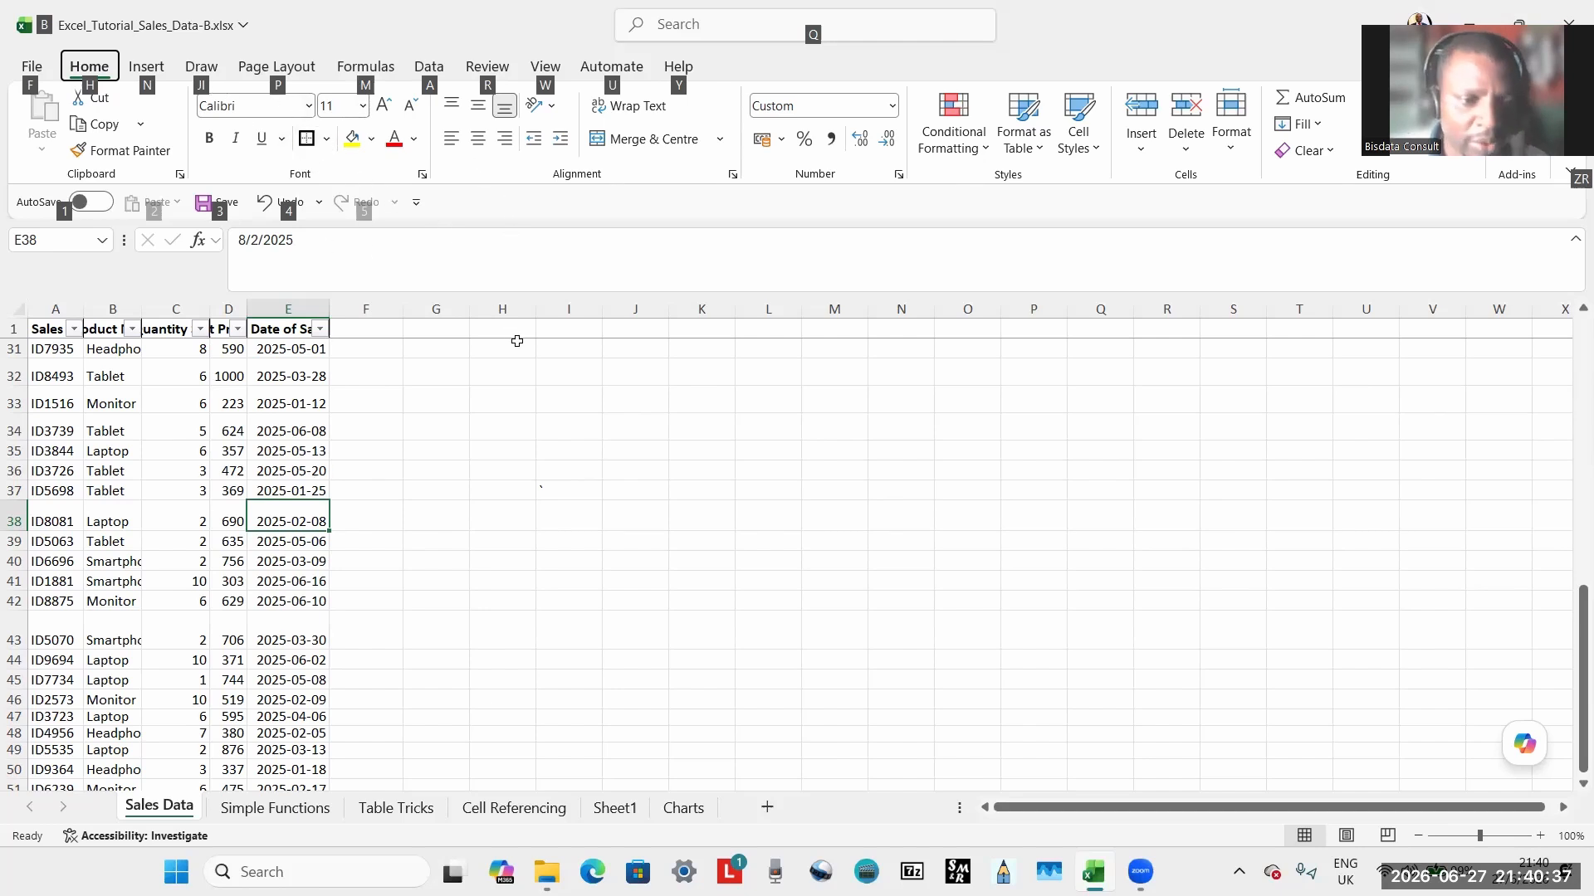
key(Escape)
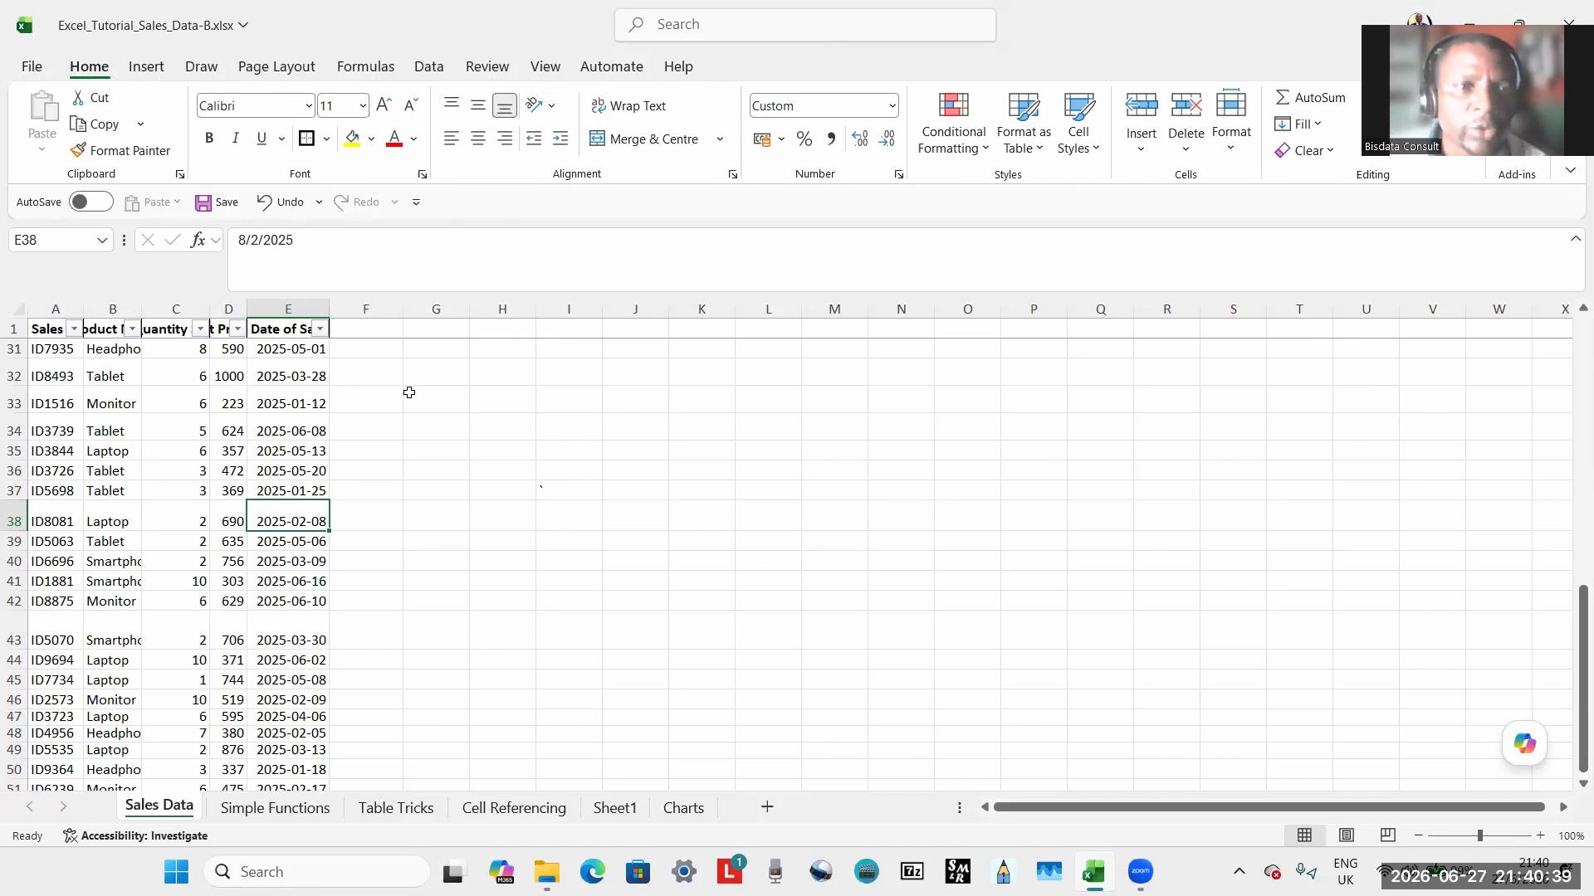
click(297, 430)
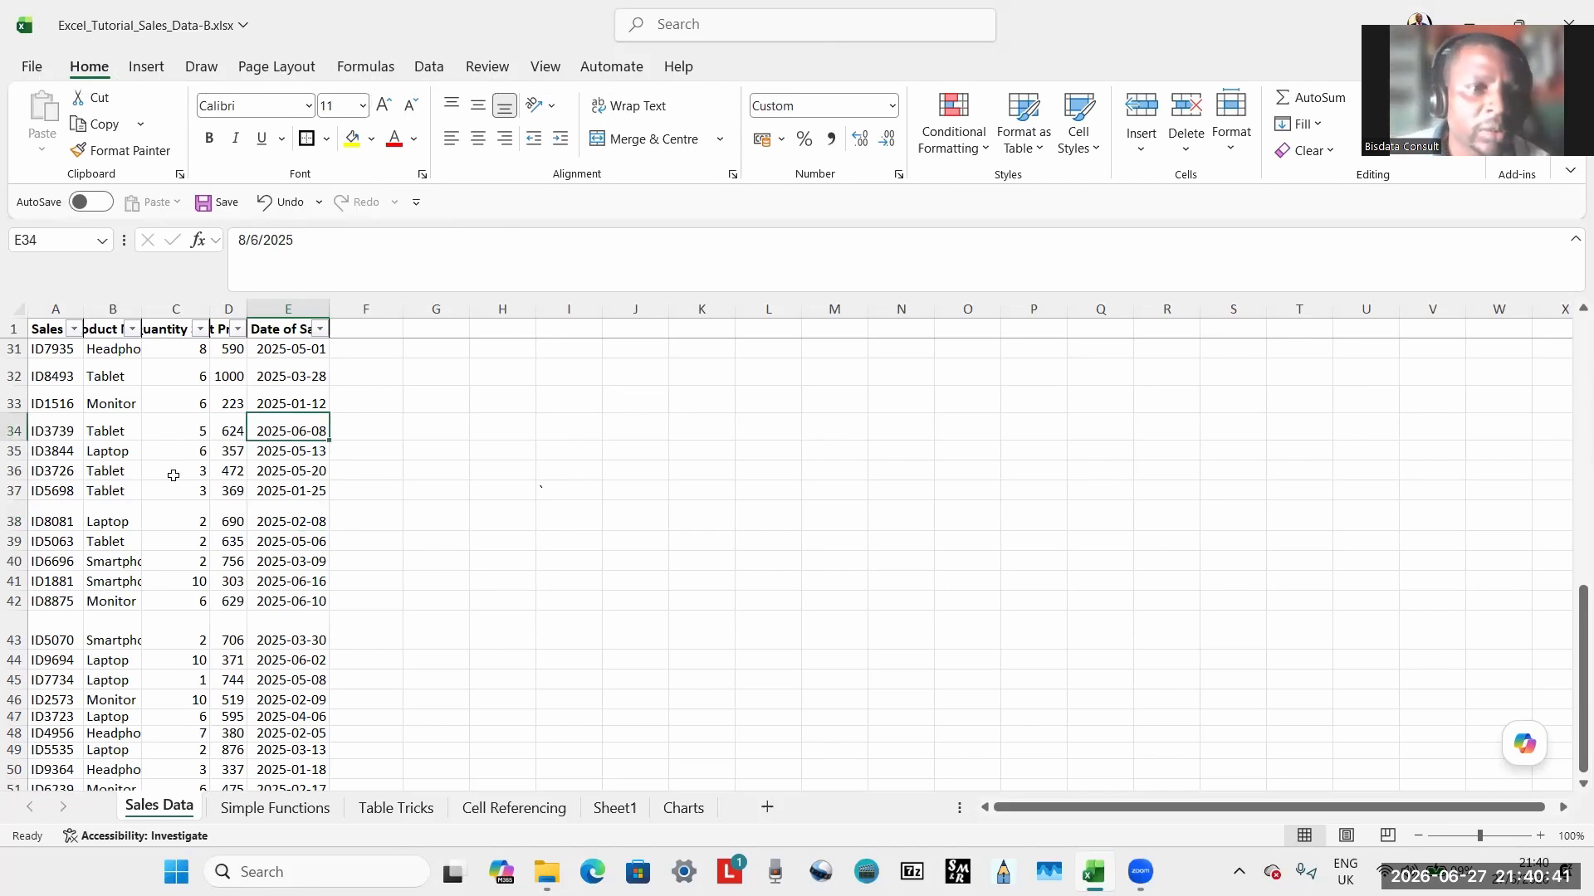
click(136, 489)
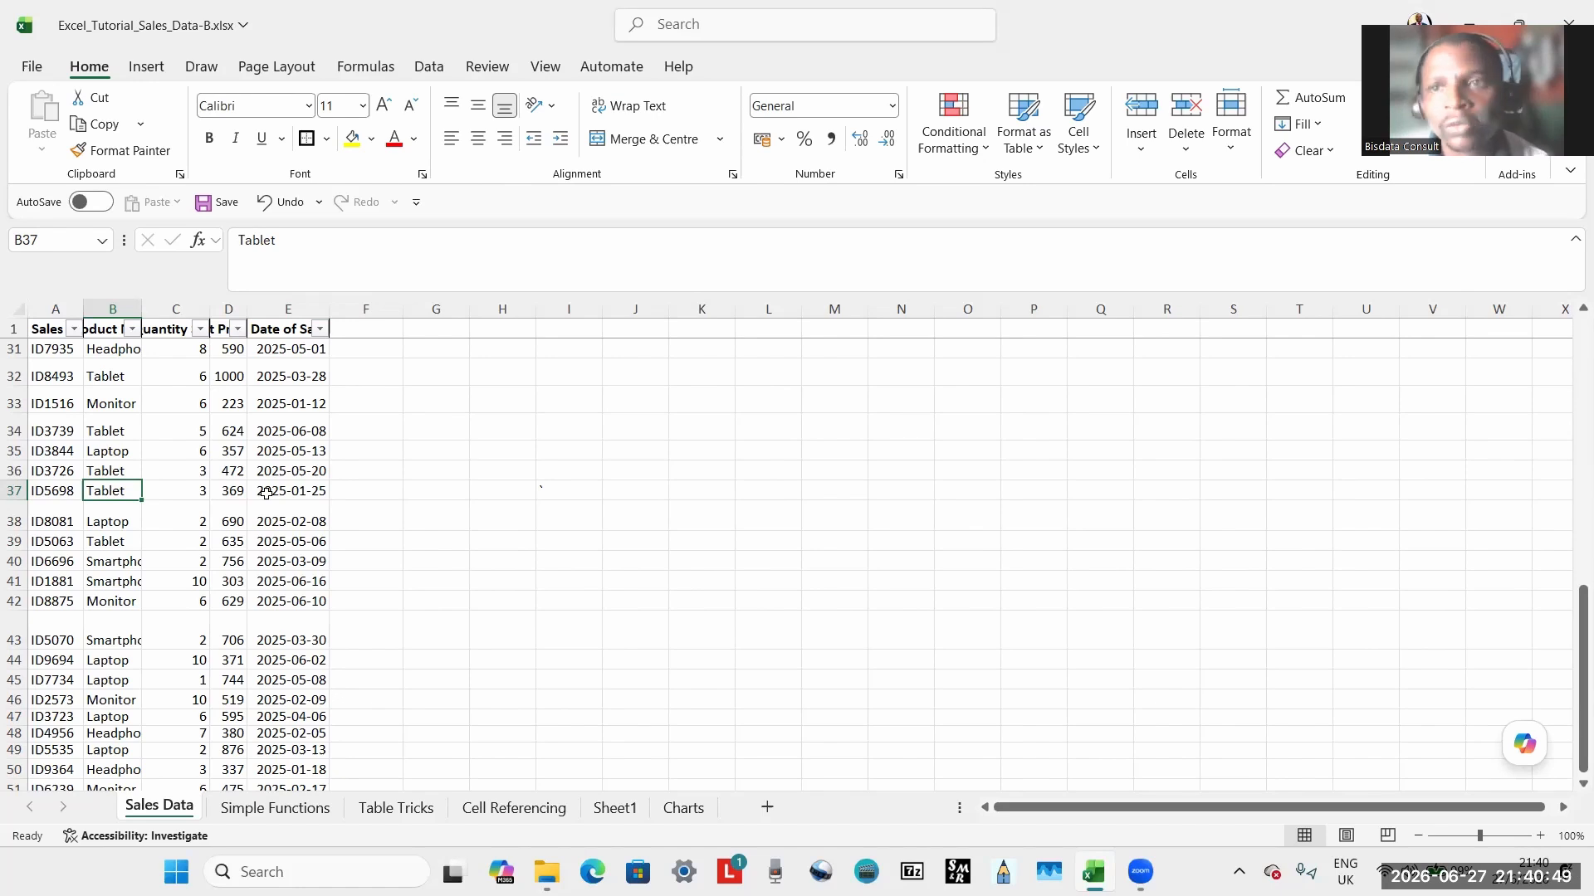
click(120, 458)
click(273, 433)
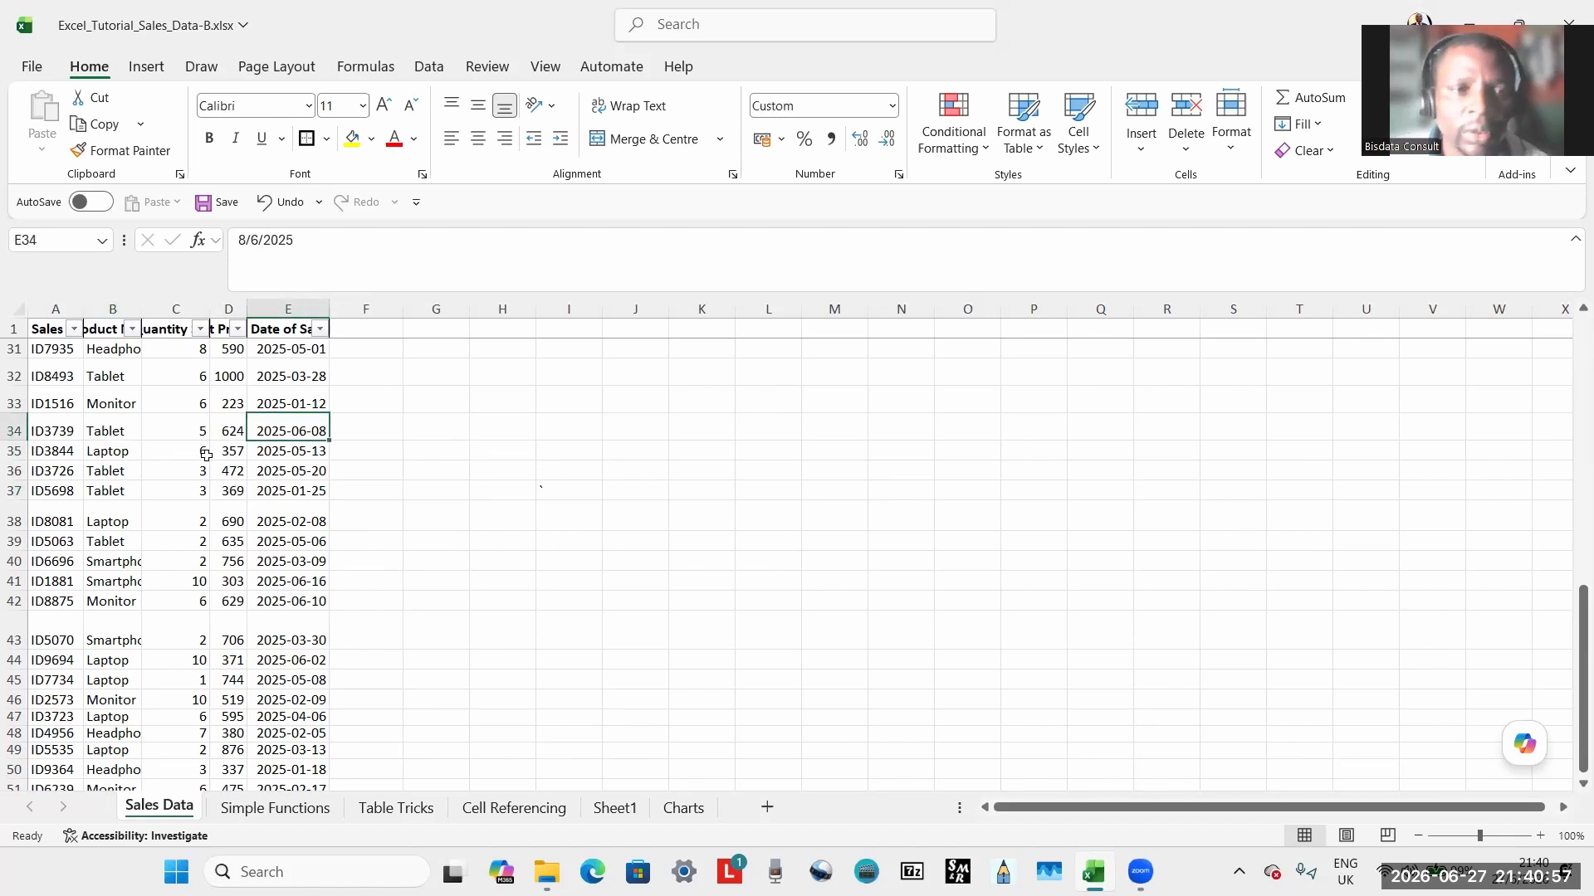
click(143, 476)
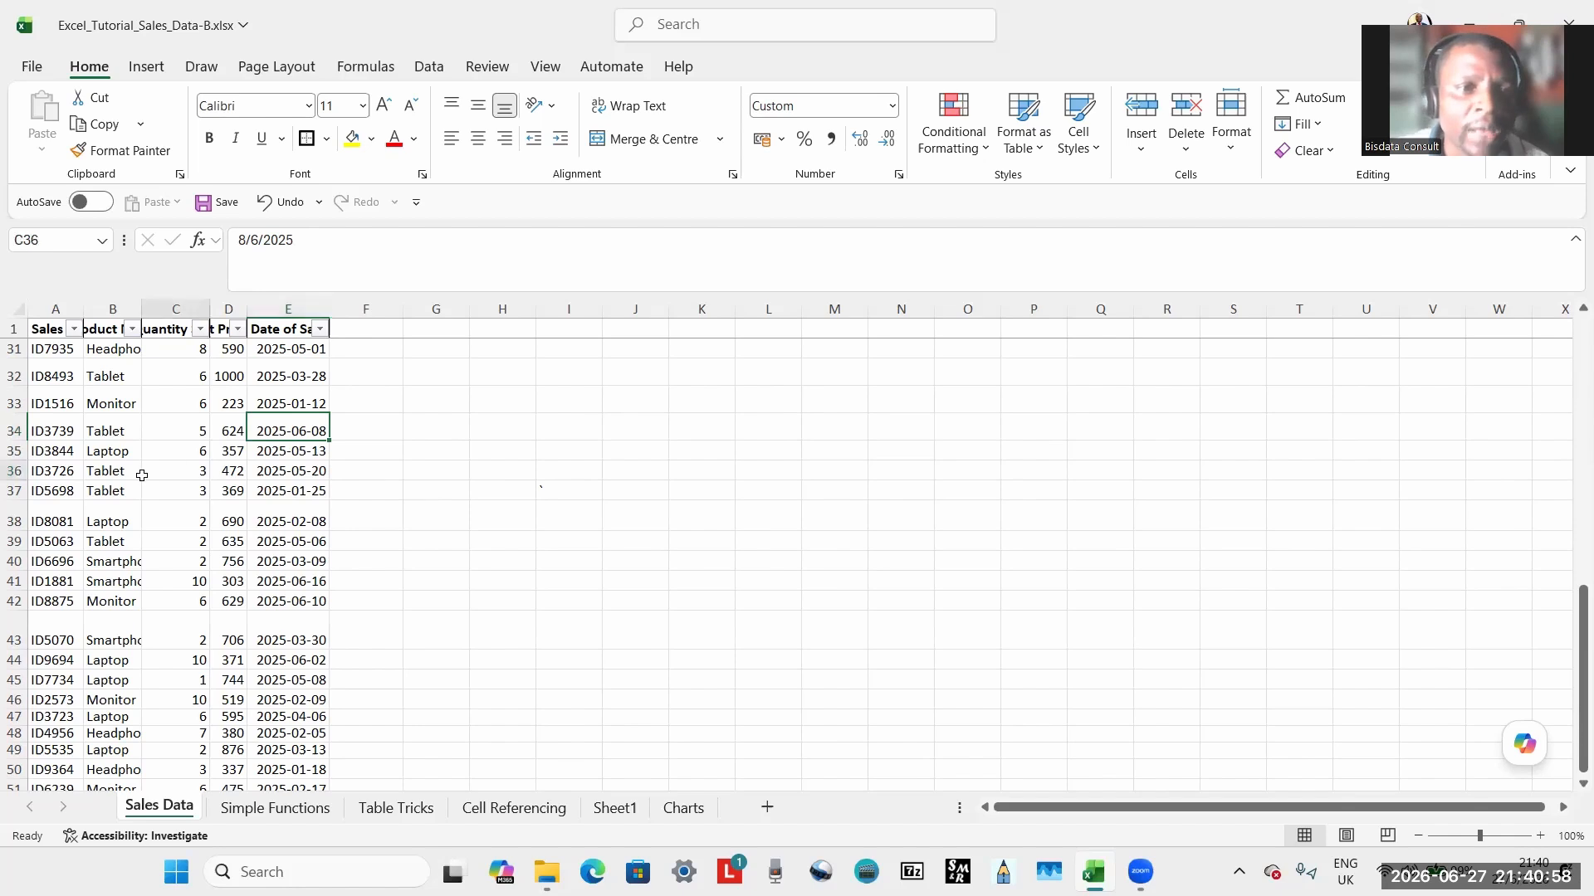
click(98, 469)
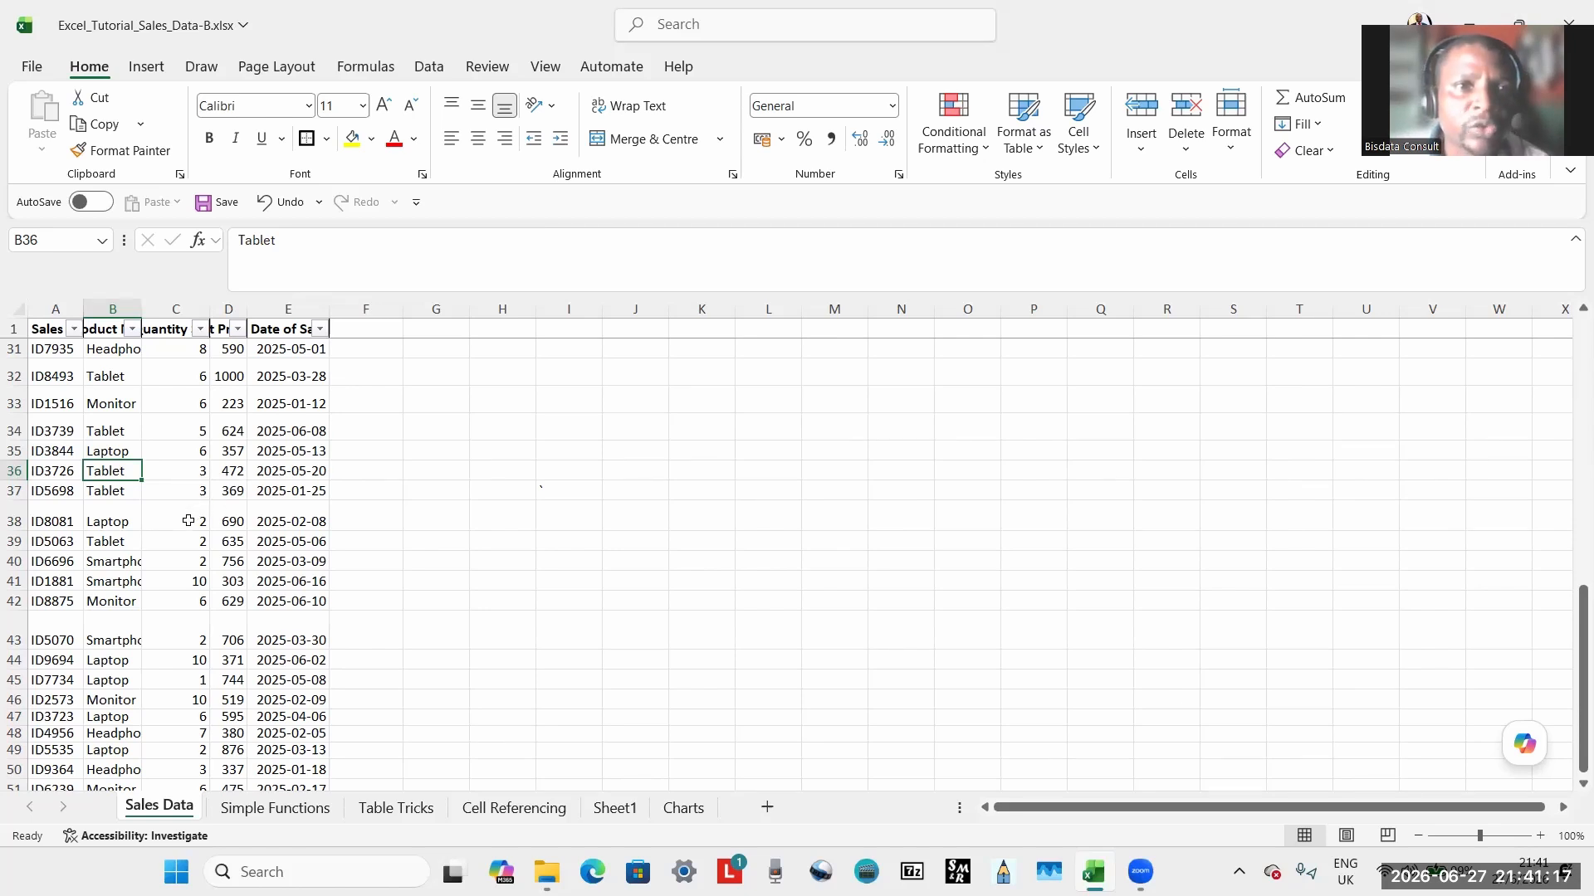
Review the commands offered for customising the Quick Access Toolbar, without changing any of them.
click(416, 204)
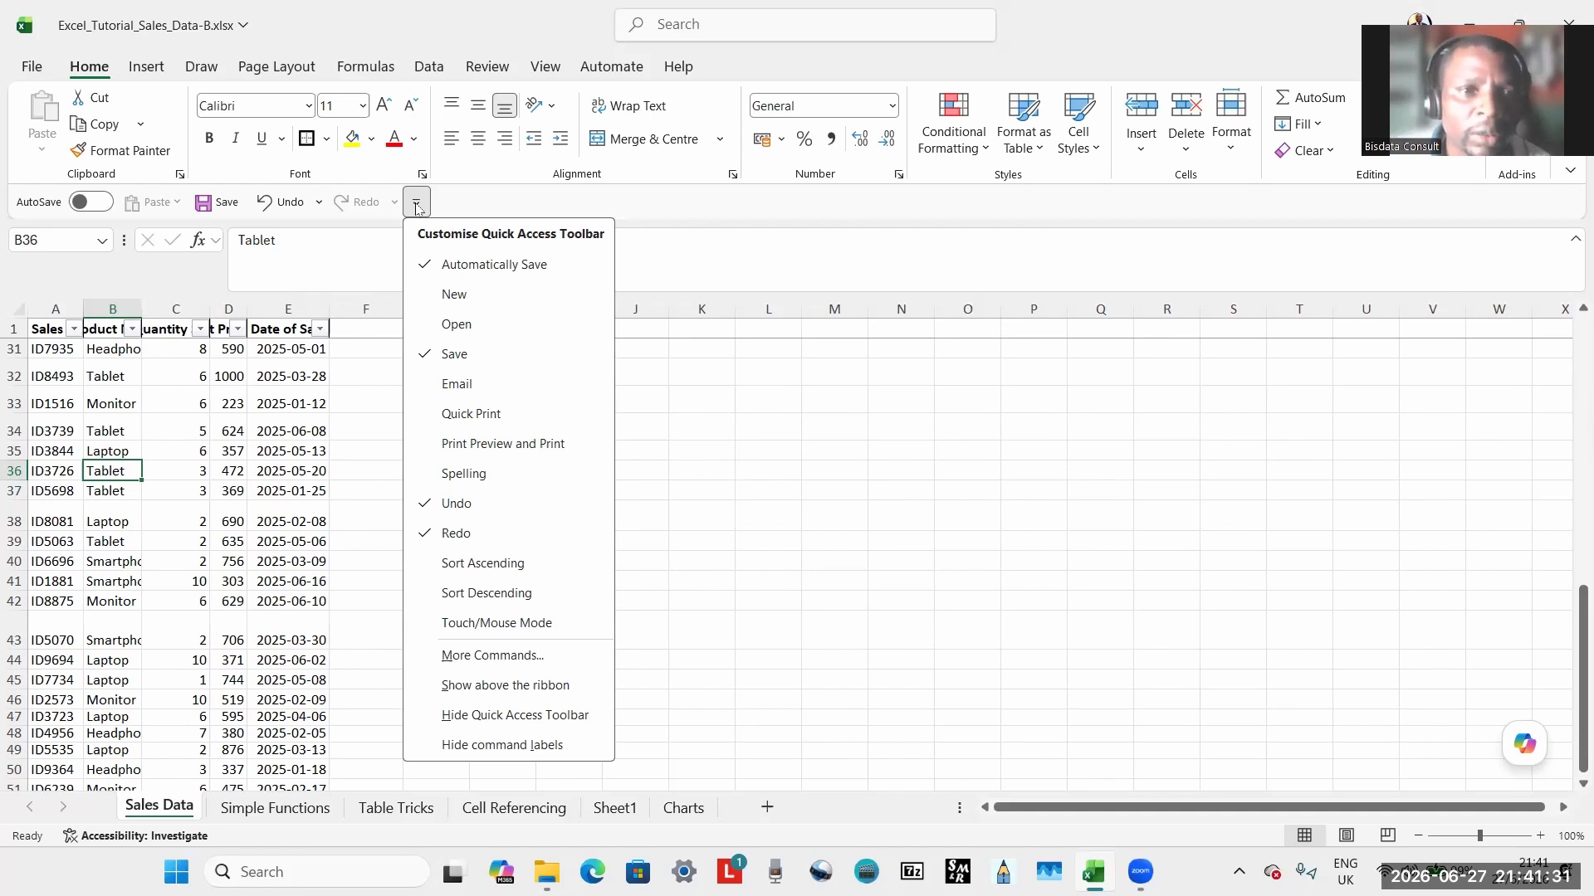
click(200, 449)
click(222, 452)
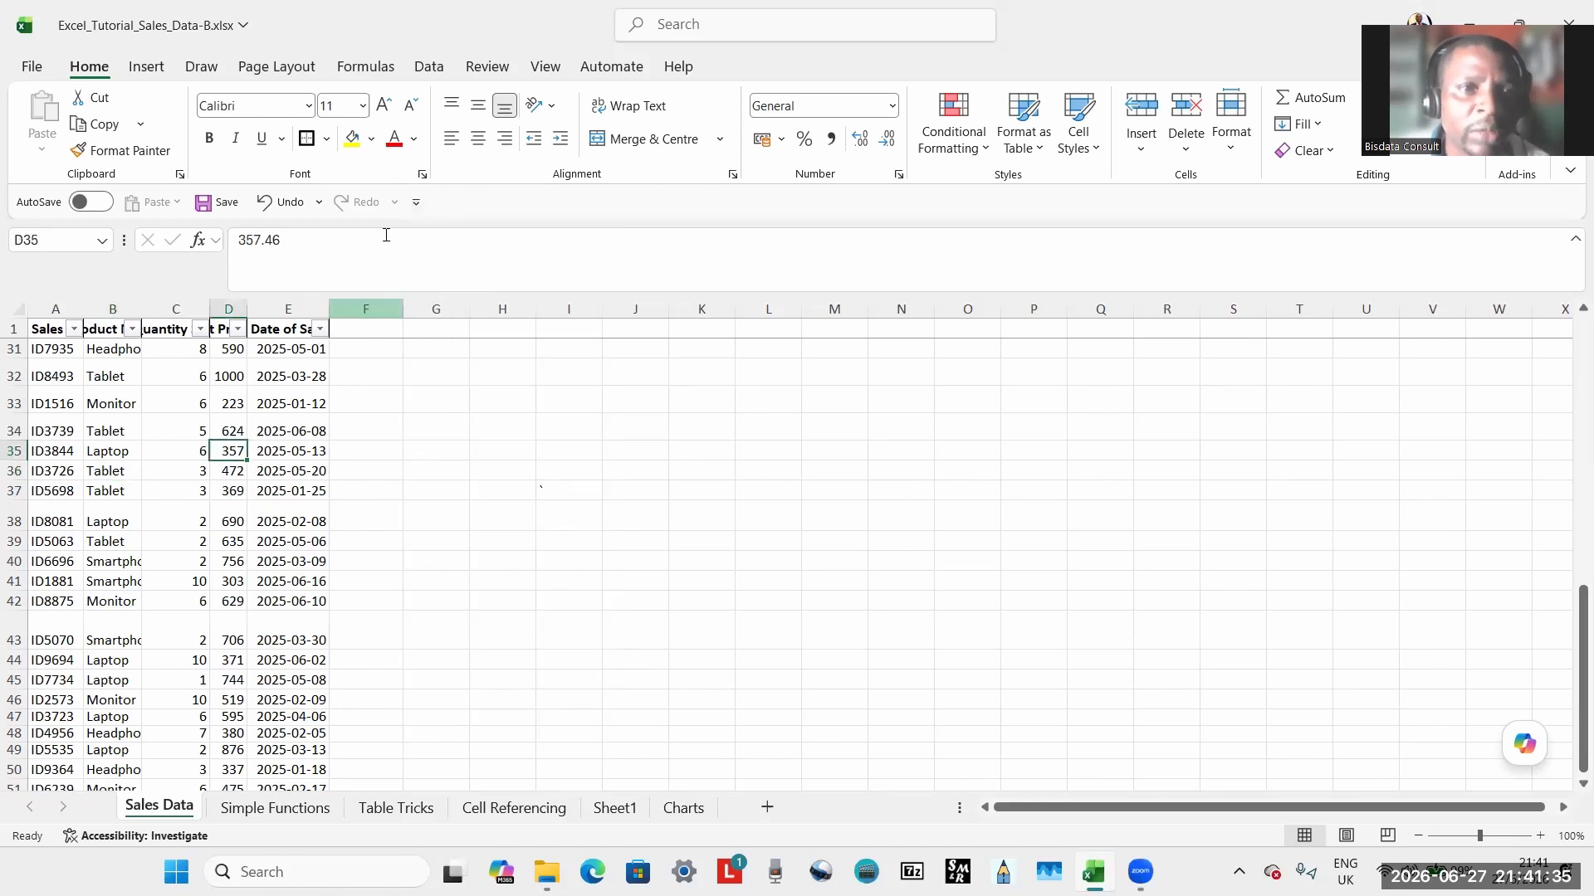
click(416, 203)
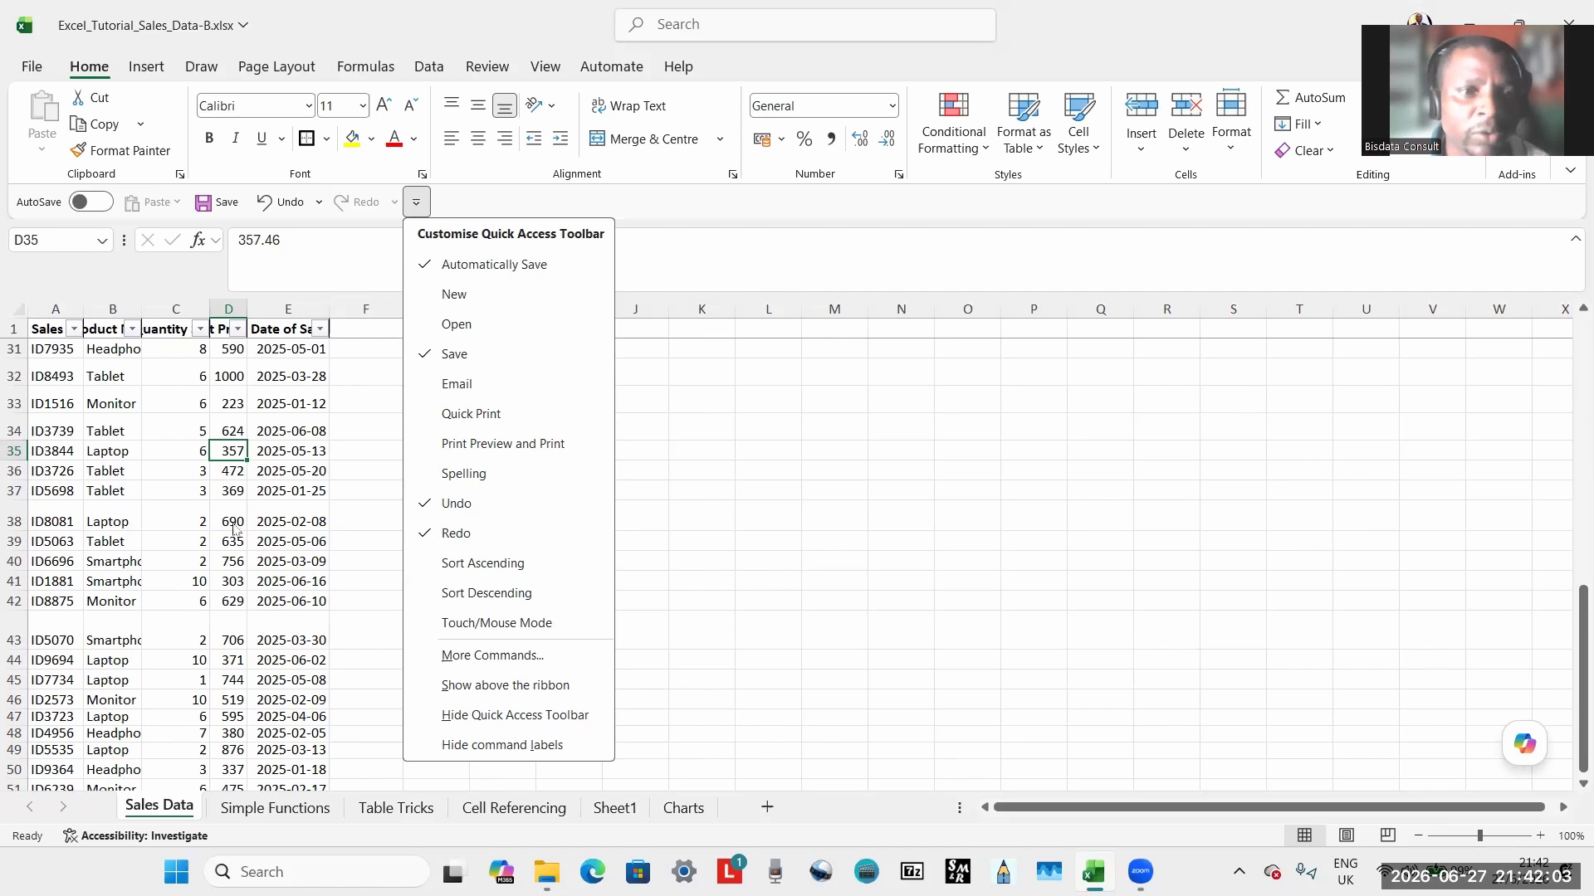
click(256, 546)
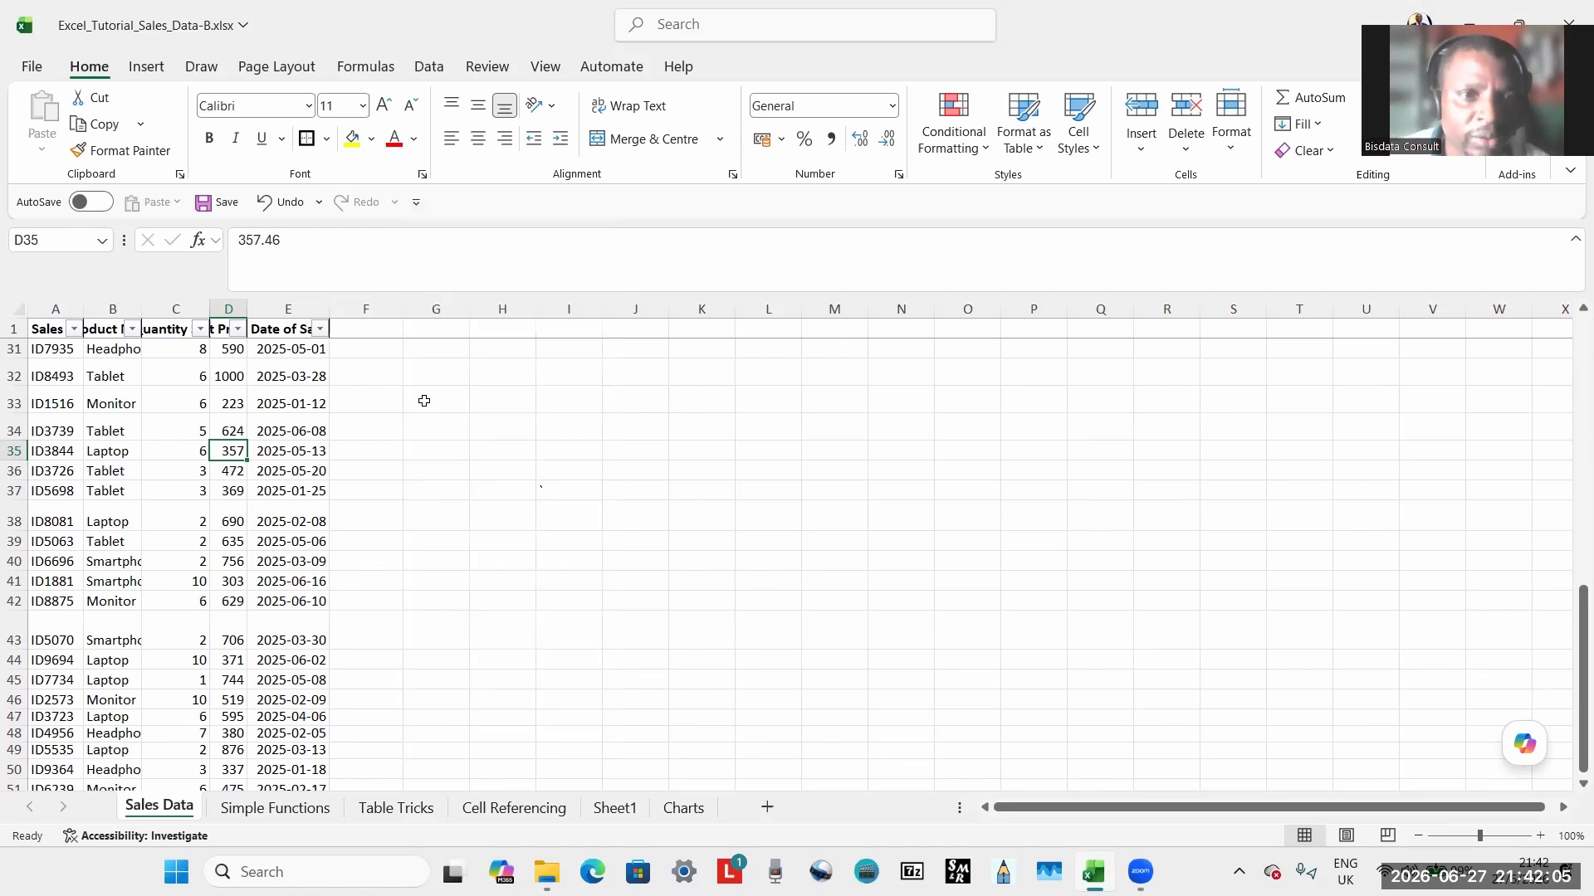
Add the Quick Print command to the Quick Access Toolbar.
click(416, 202)
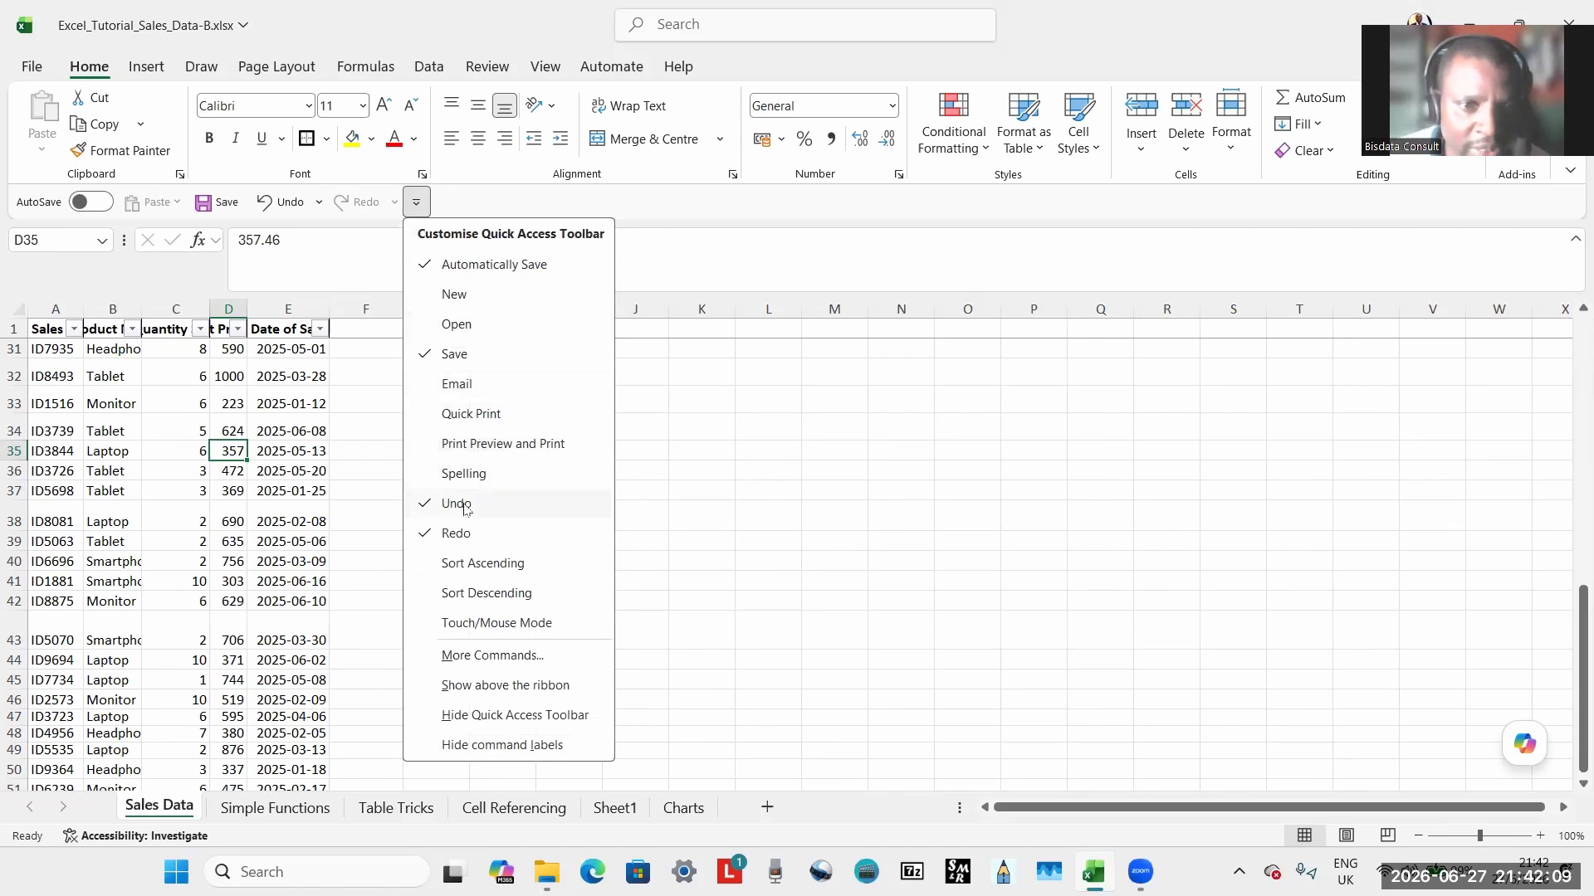
click(466, 415)
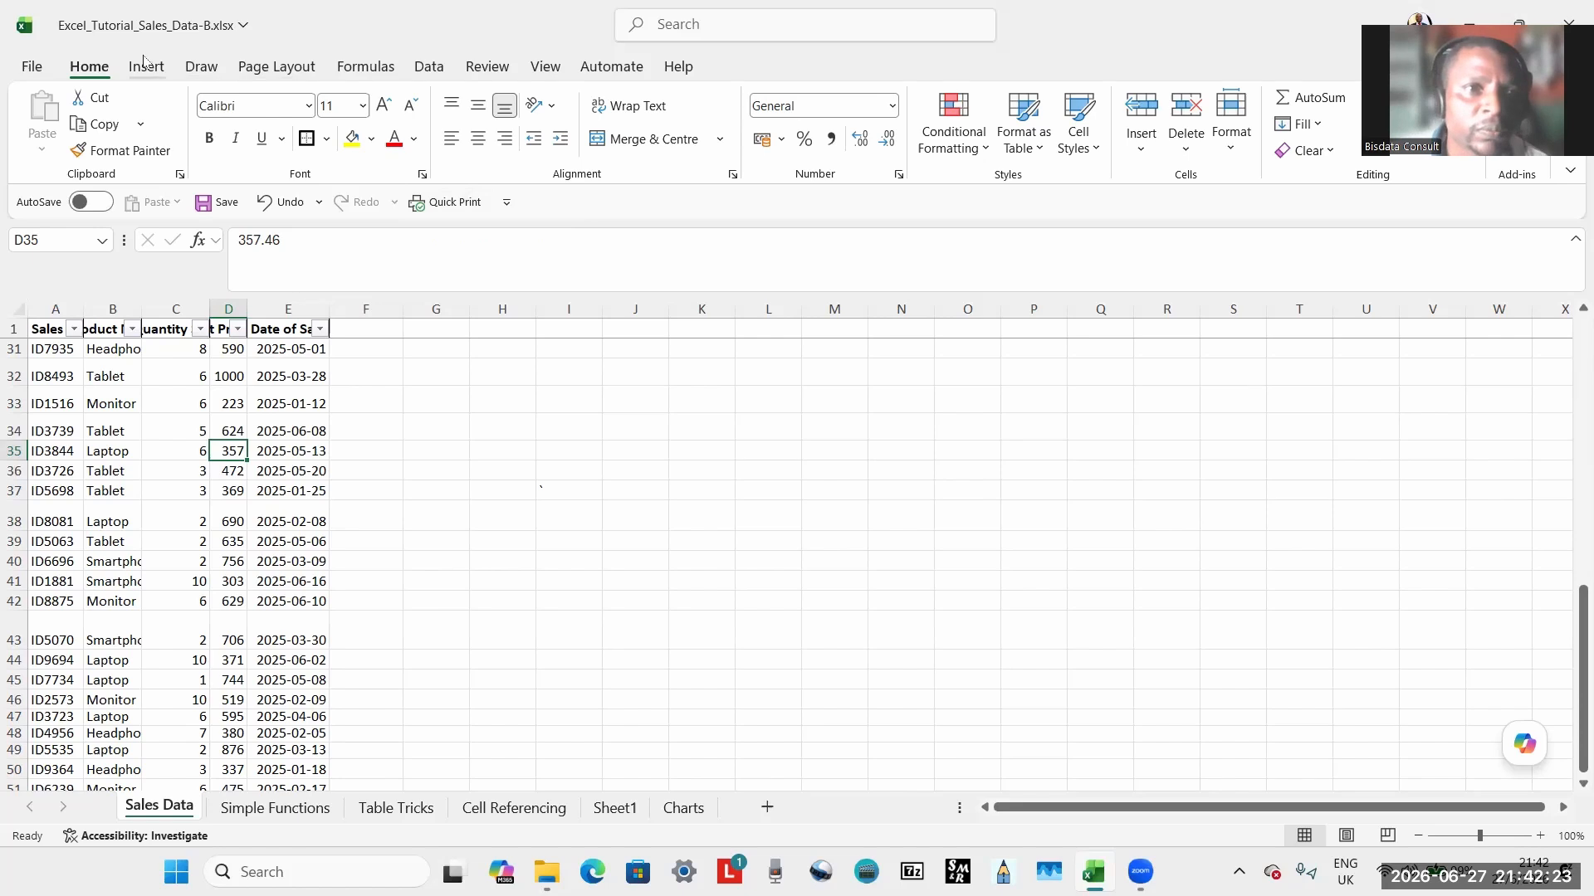
Look at the page layout commands and the Print Area options, leaving the print area unset.
click(255, 67)
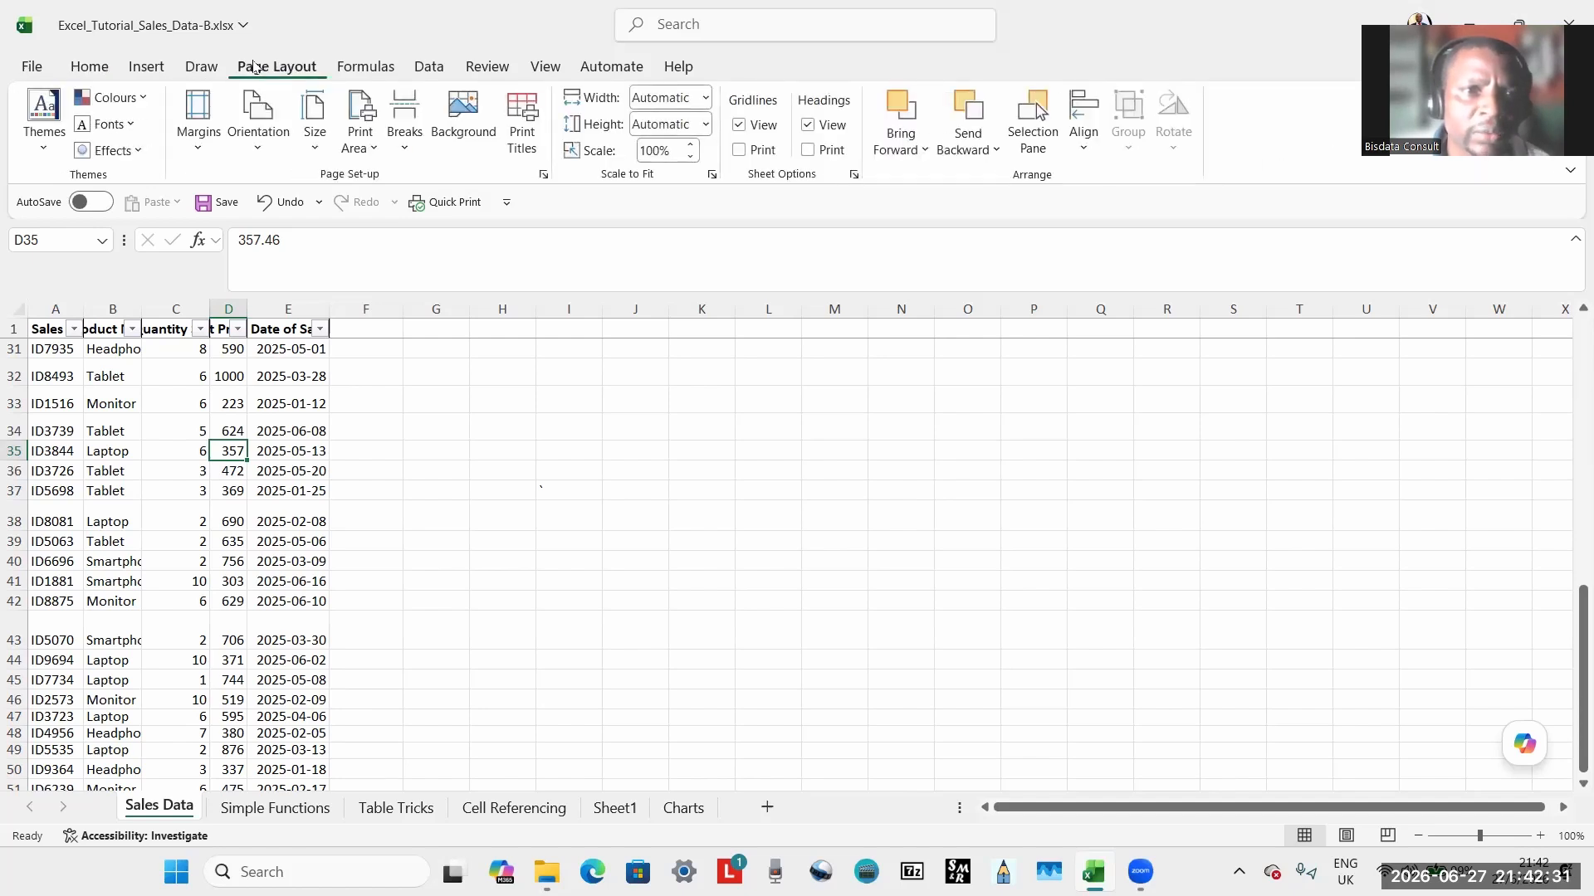
click(375, 152)
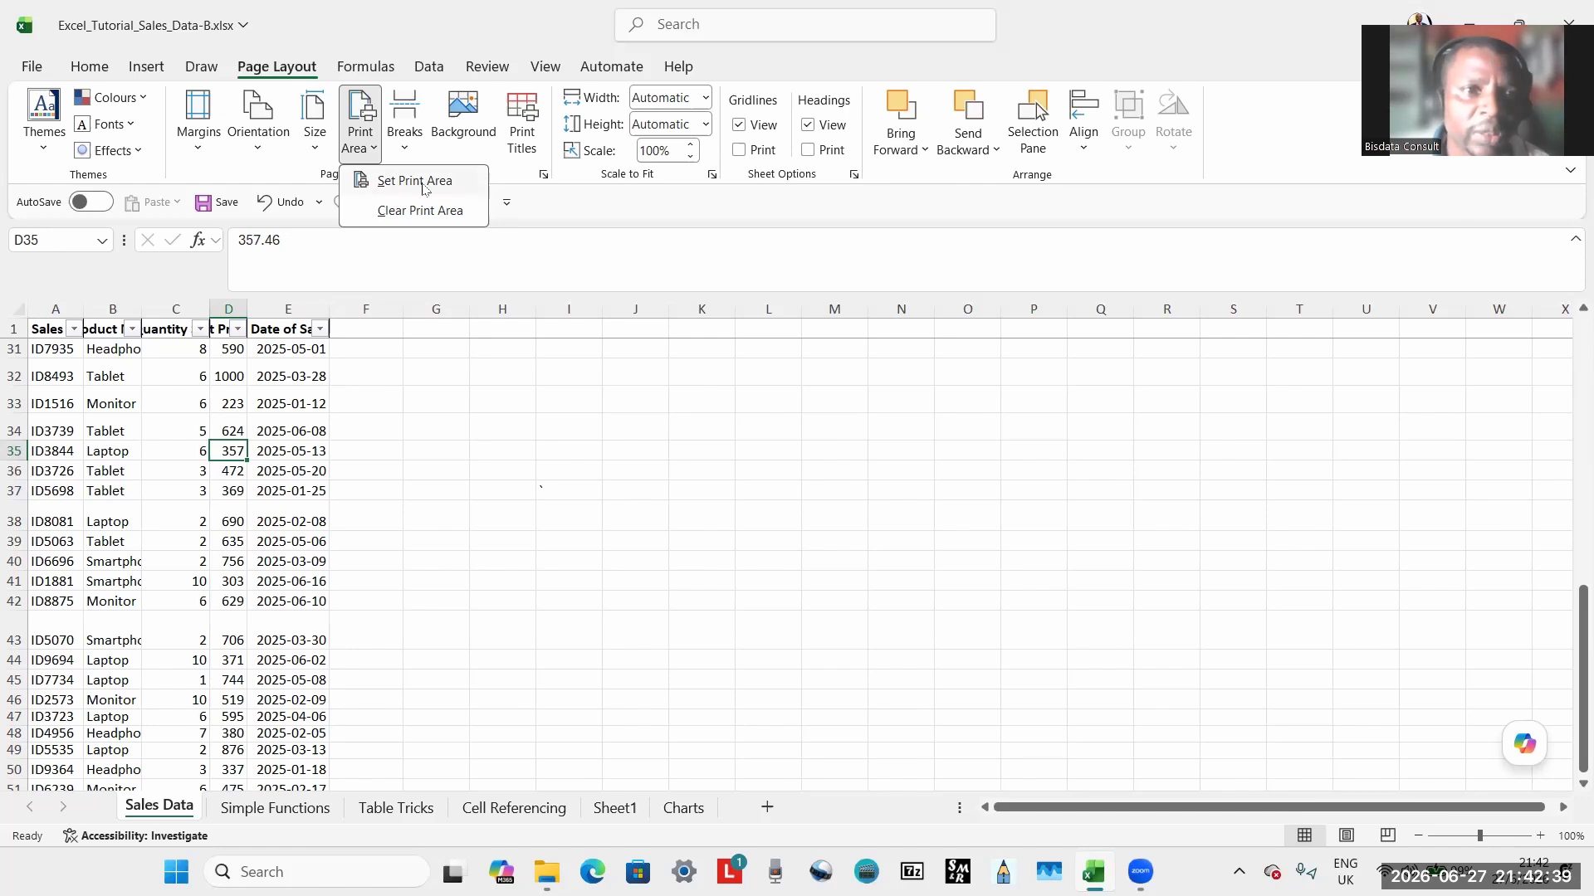
click(306, 506)
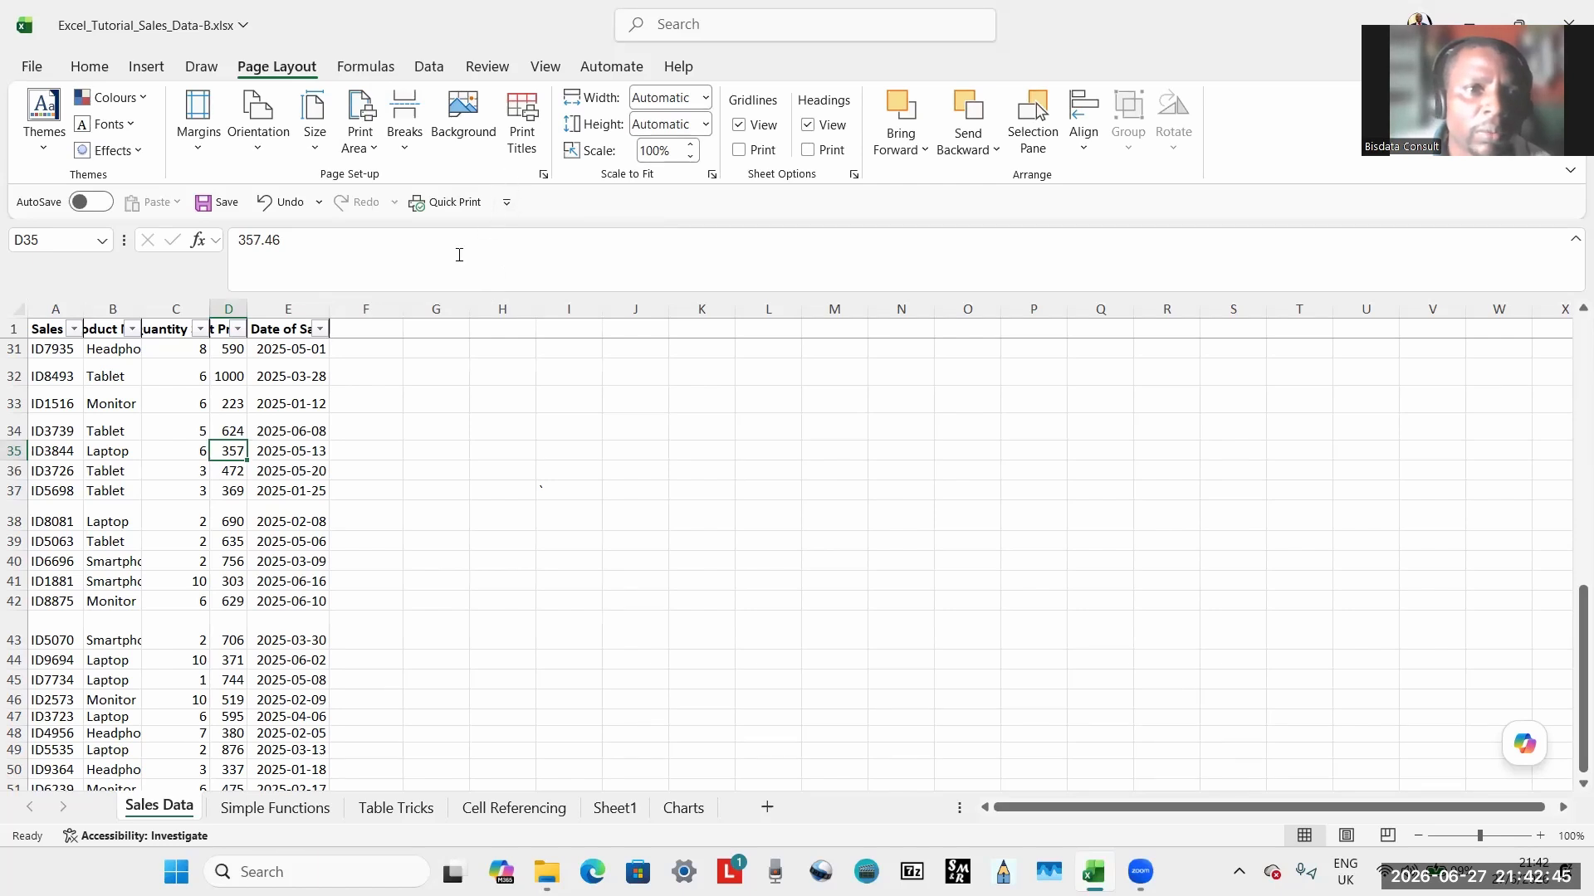
click(235, 471)
click(201, 561)
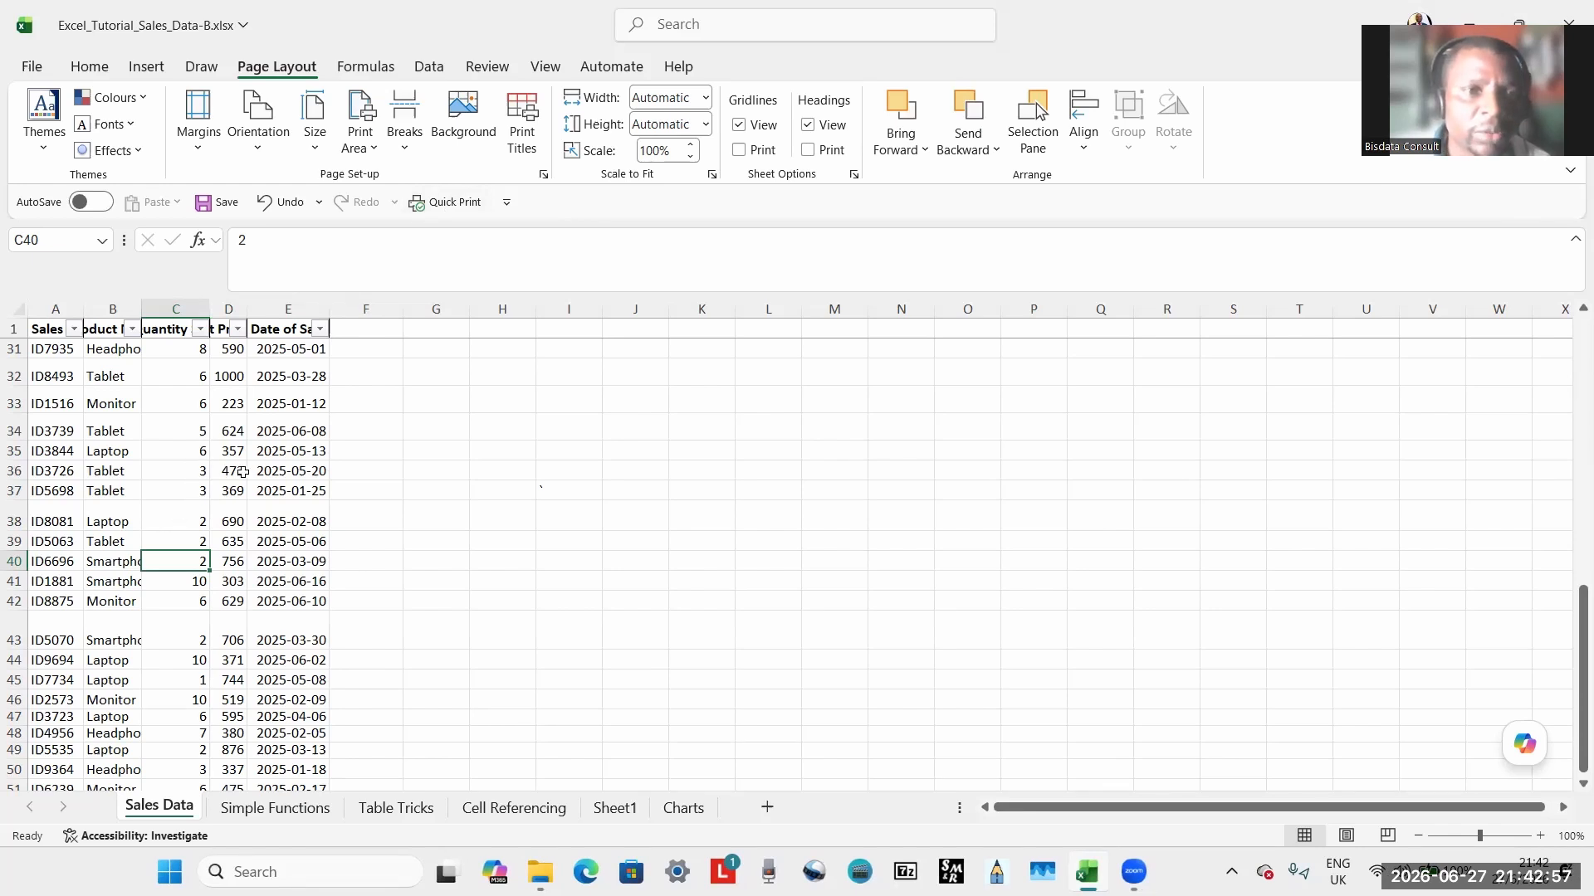
Check which commands are enabled in the Quick Access Toolbar customisation options.
click(506, 203)
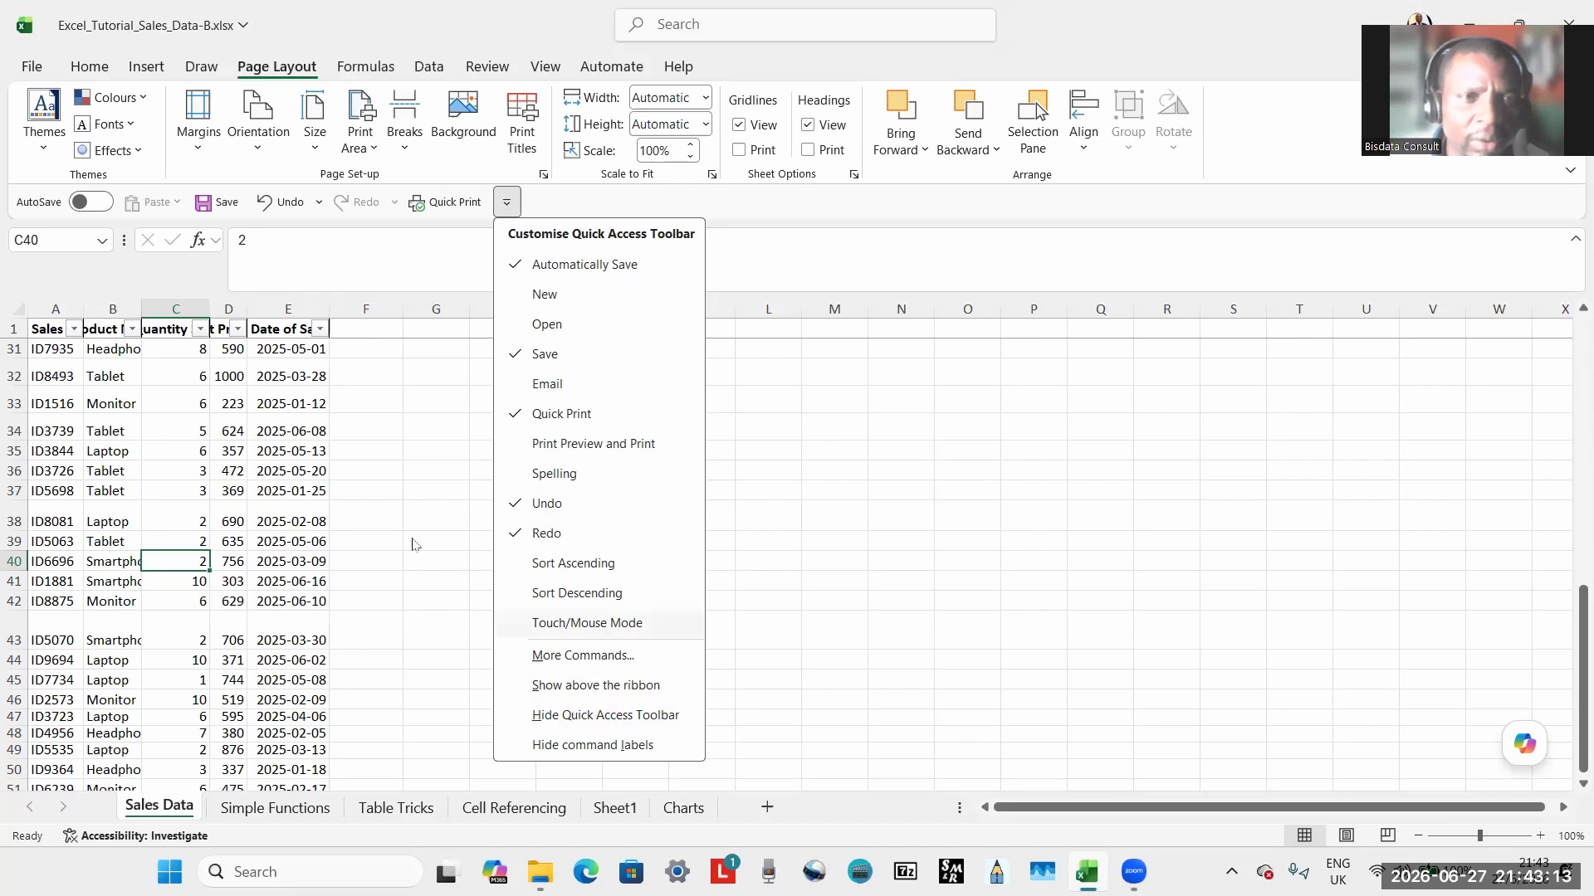
click(228, 521)
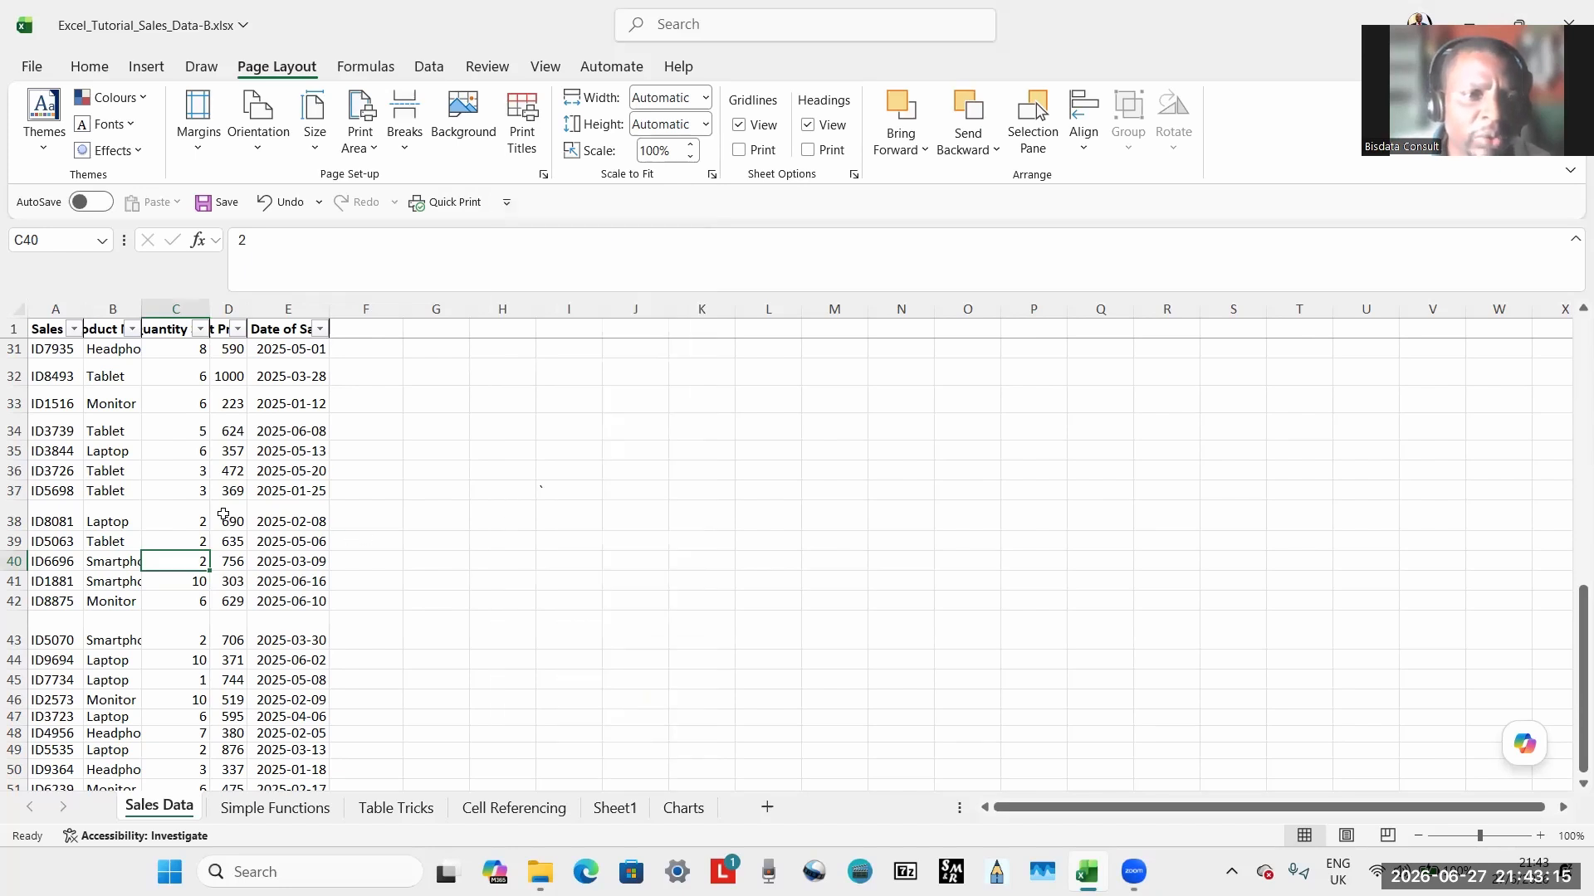
click(217, 453)
click(107, 448)
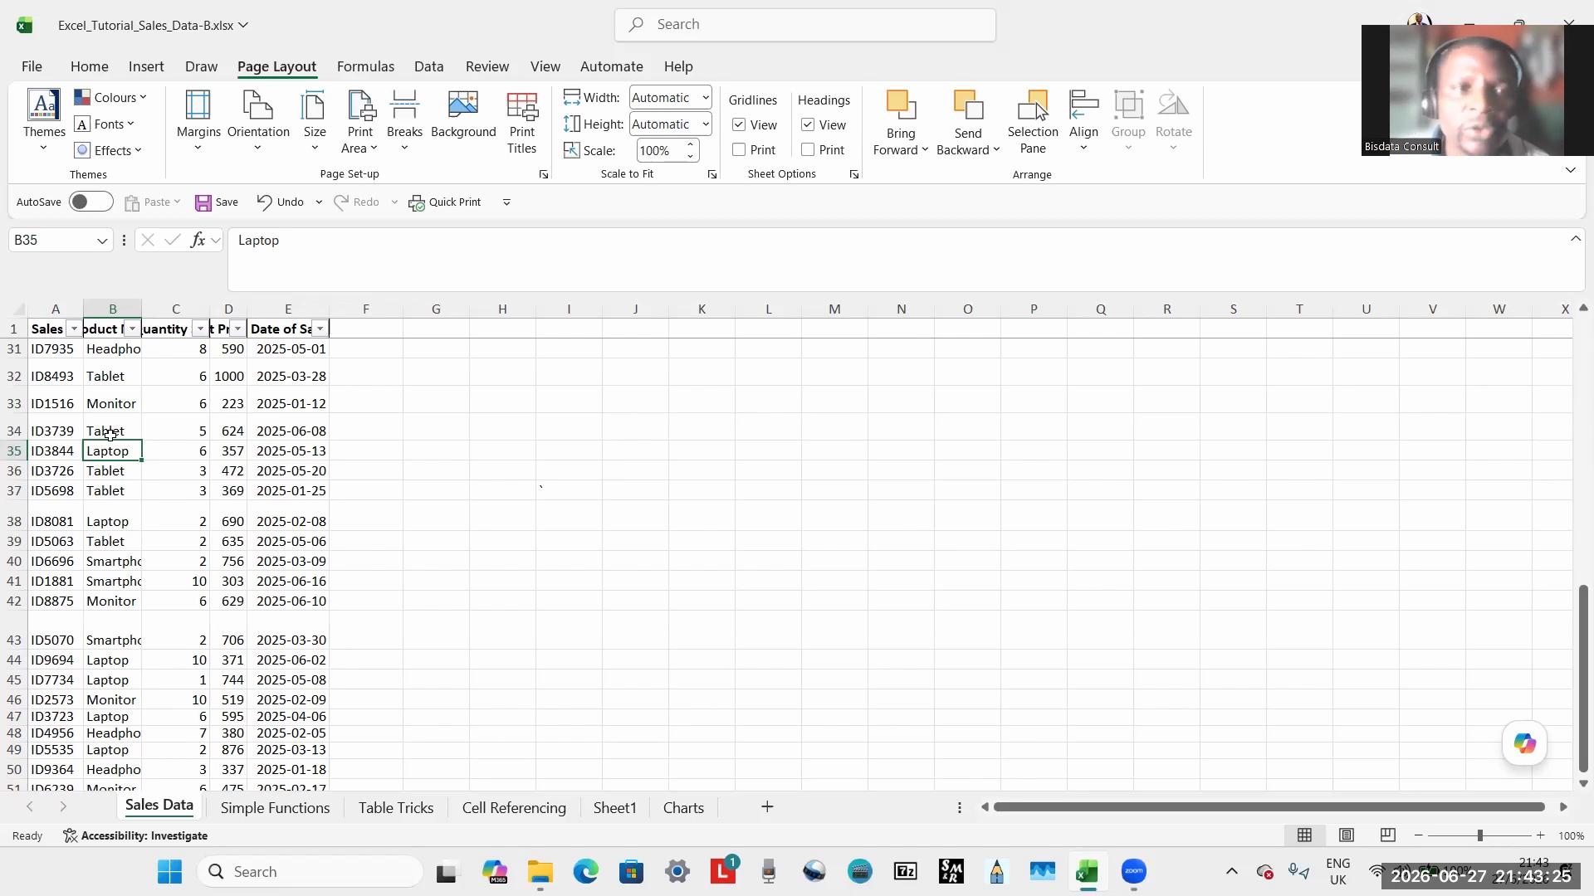
click(110, 429)
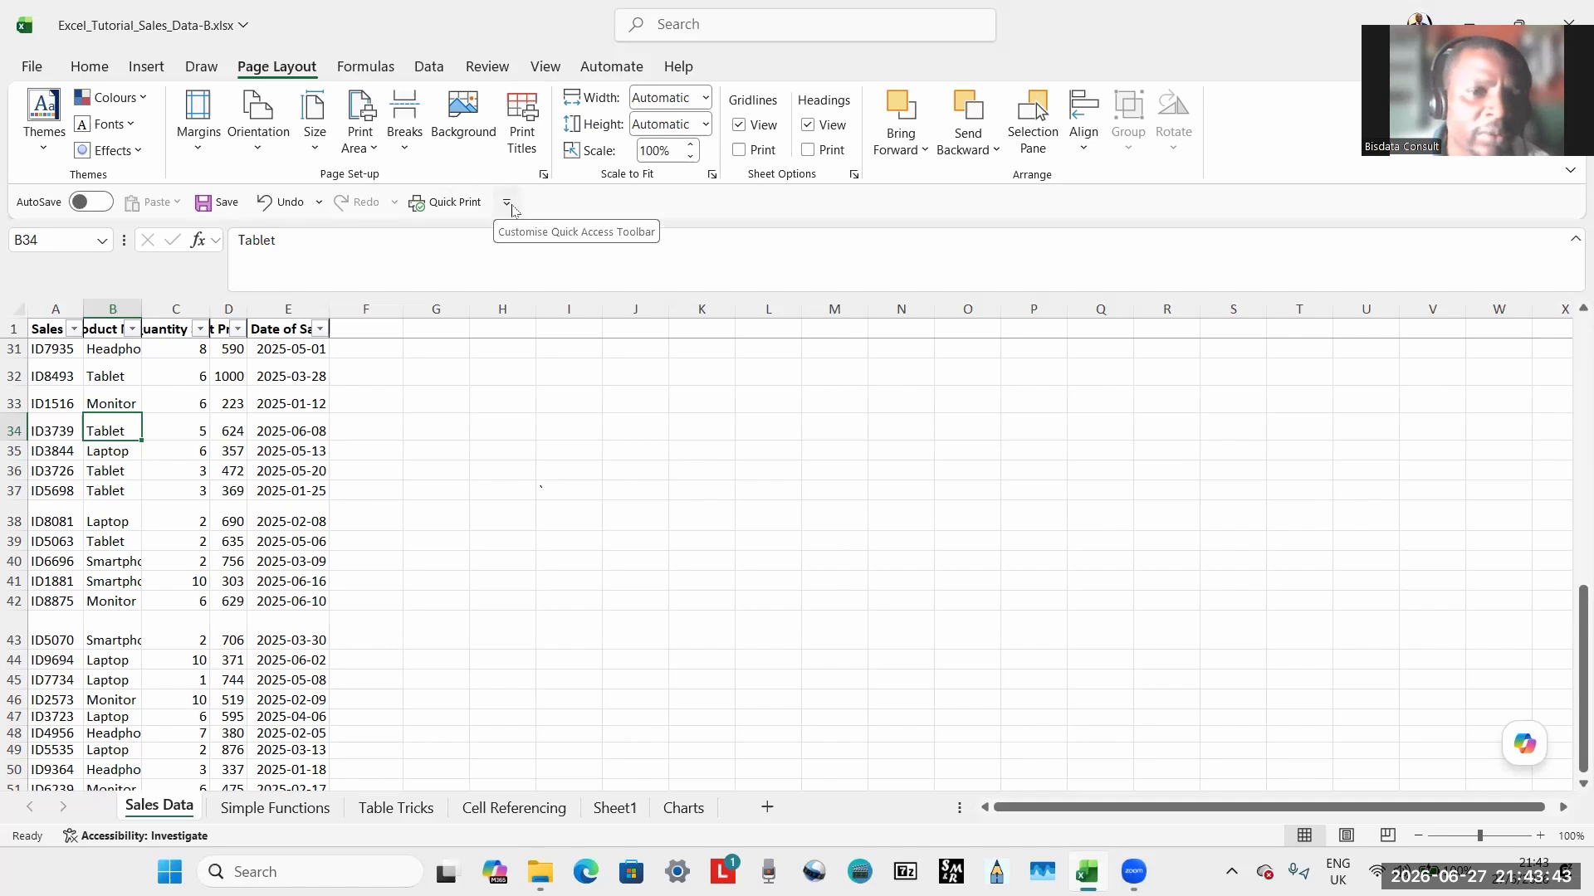
click(122, 470)
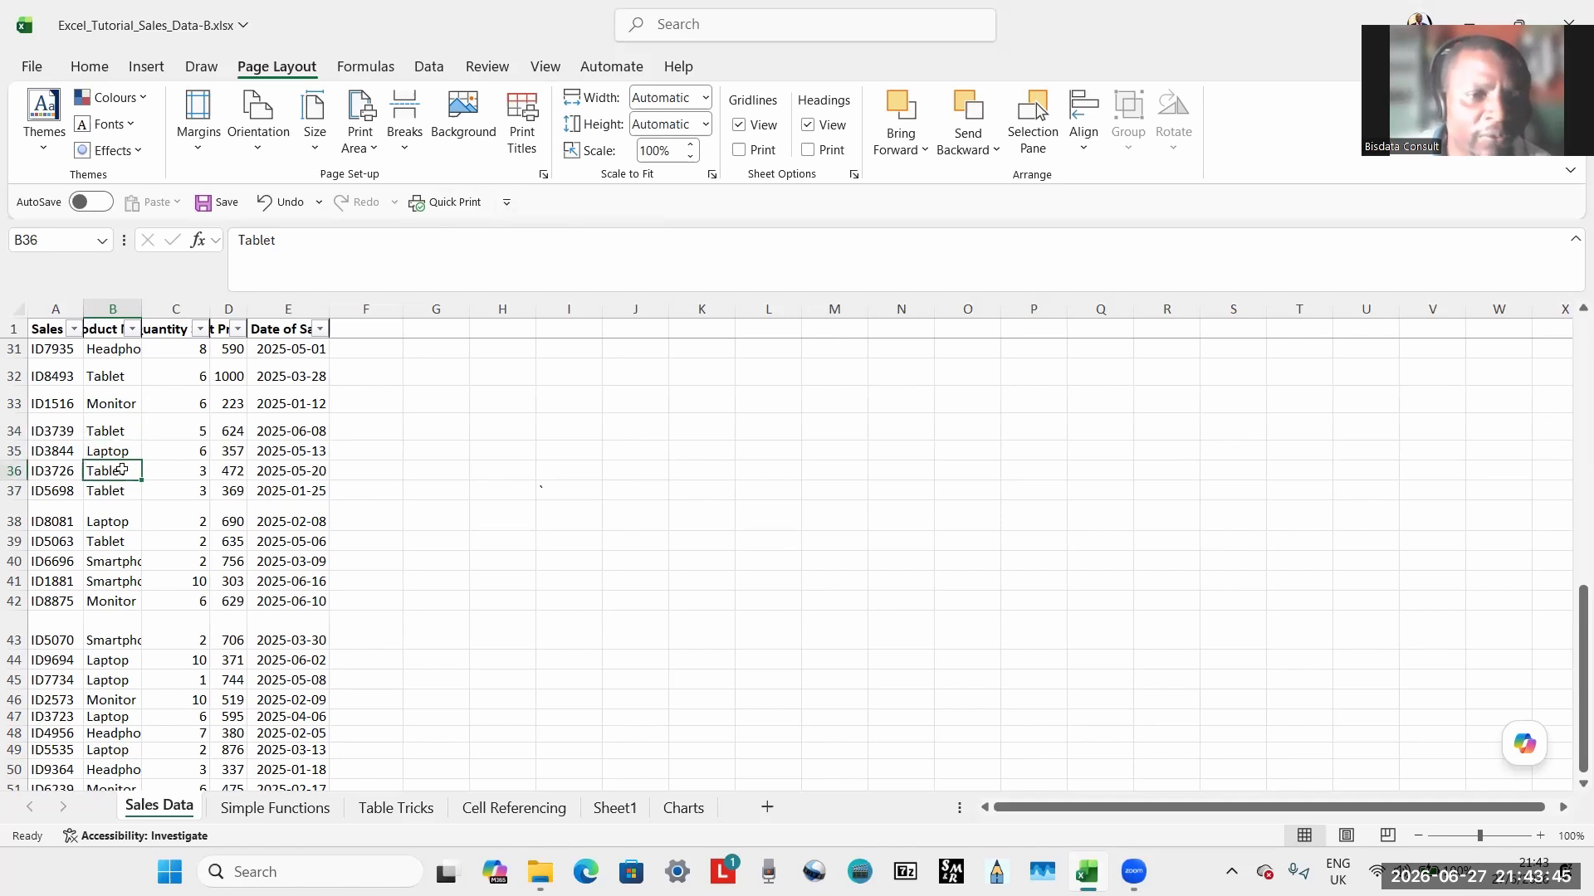
click(254, 470)
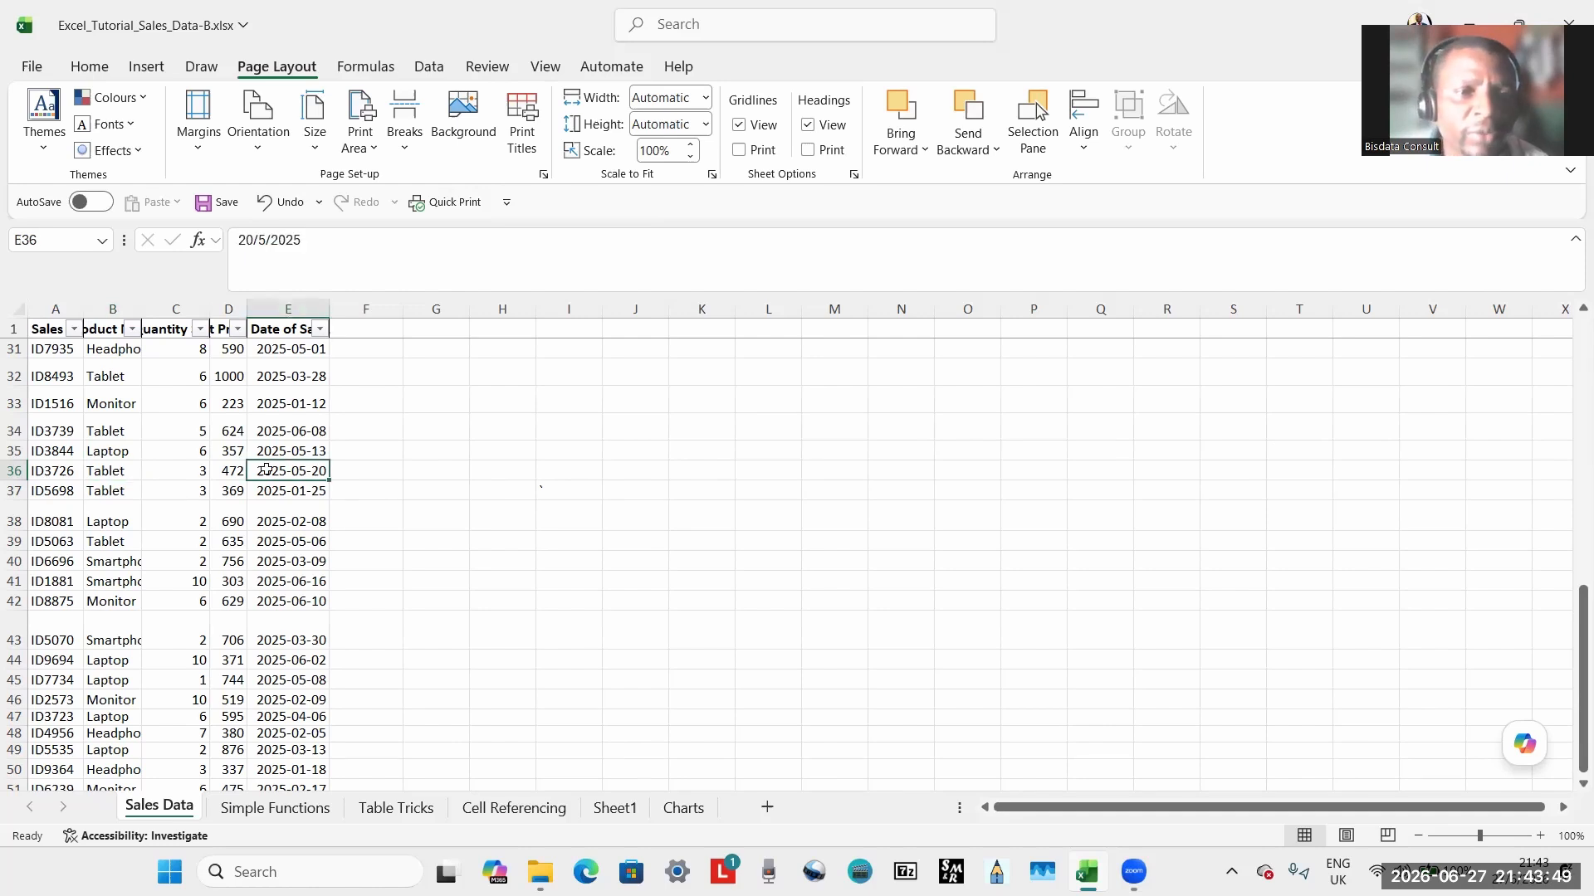
click(107, 449)
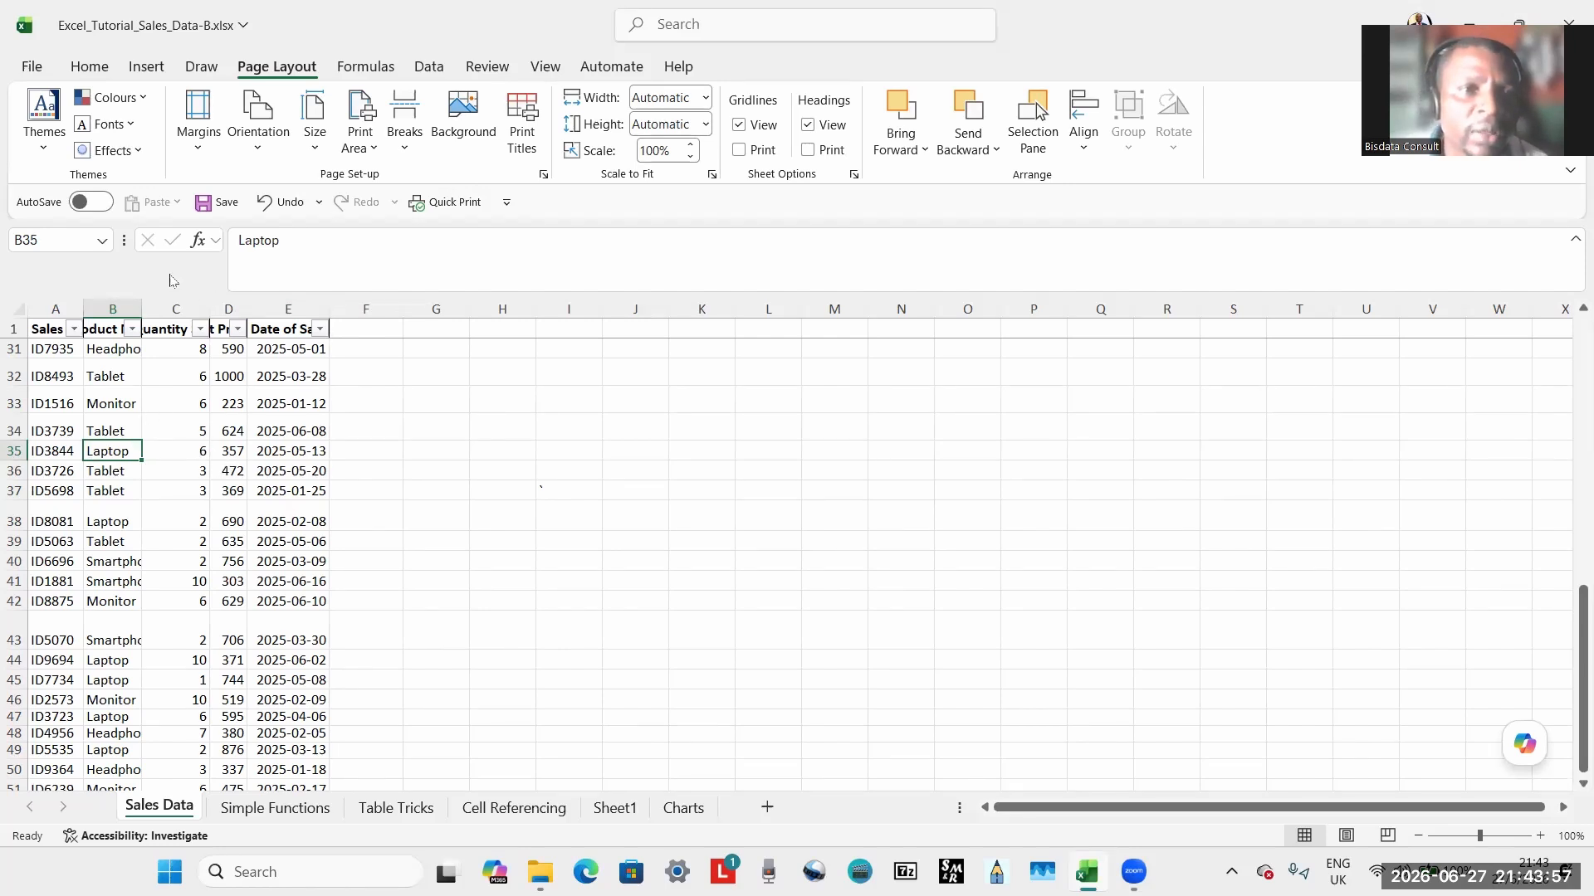
Examine the Quick Access Toolbar customisation options again for further commands, closing them without a selection.
click(507, 203)
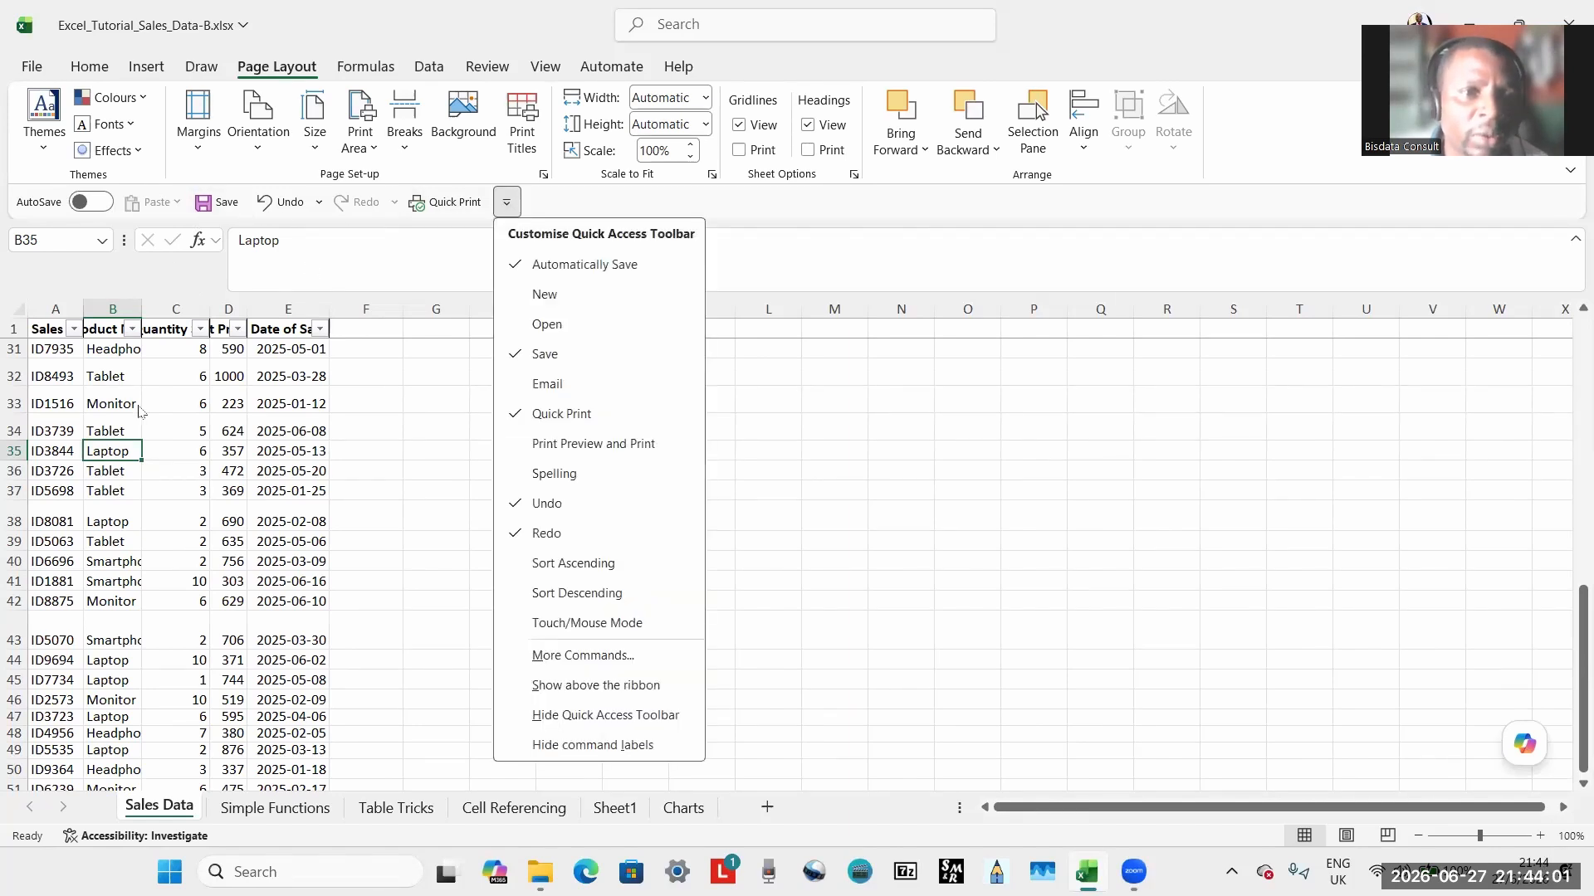
click(233, 416)
click(224, 444)
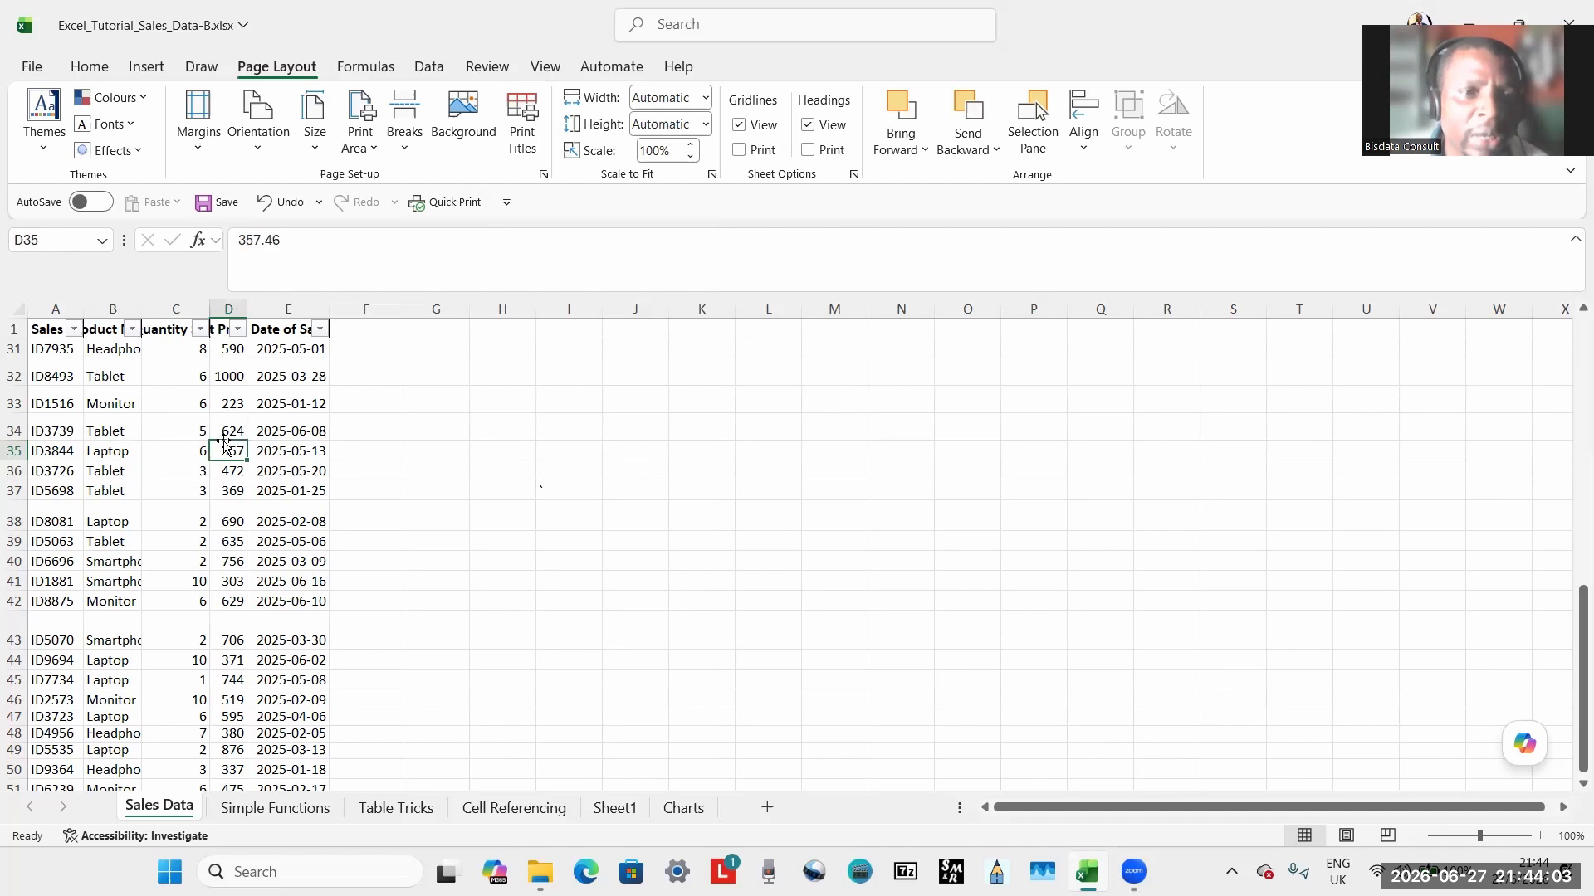
click(153, 429)
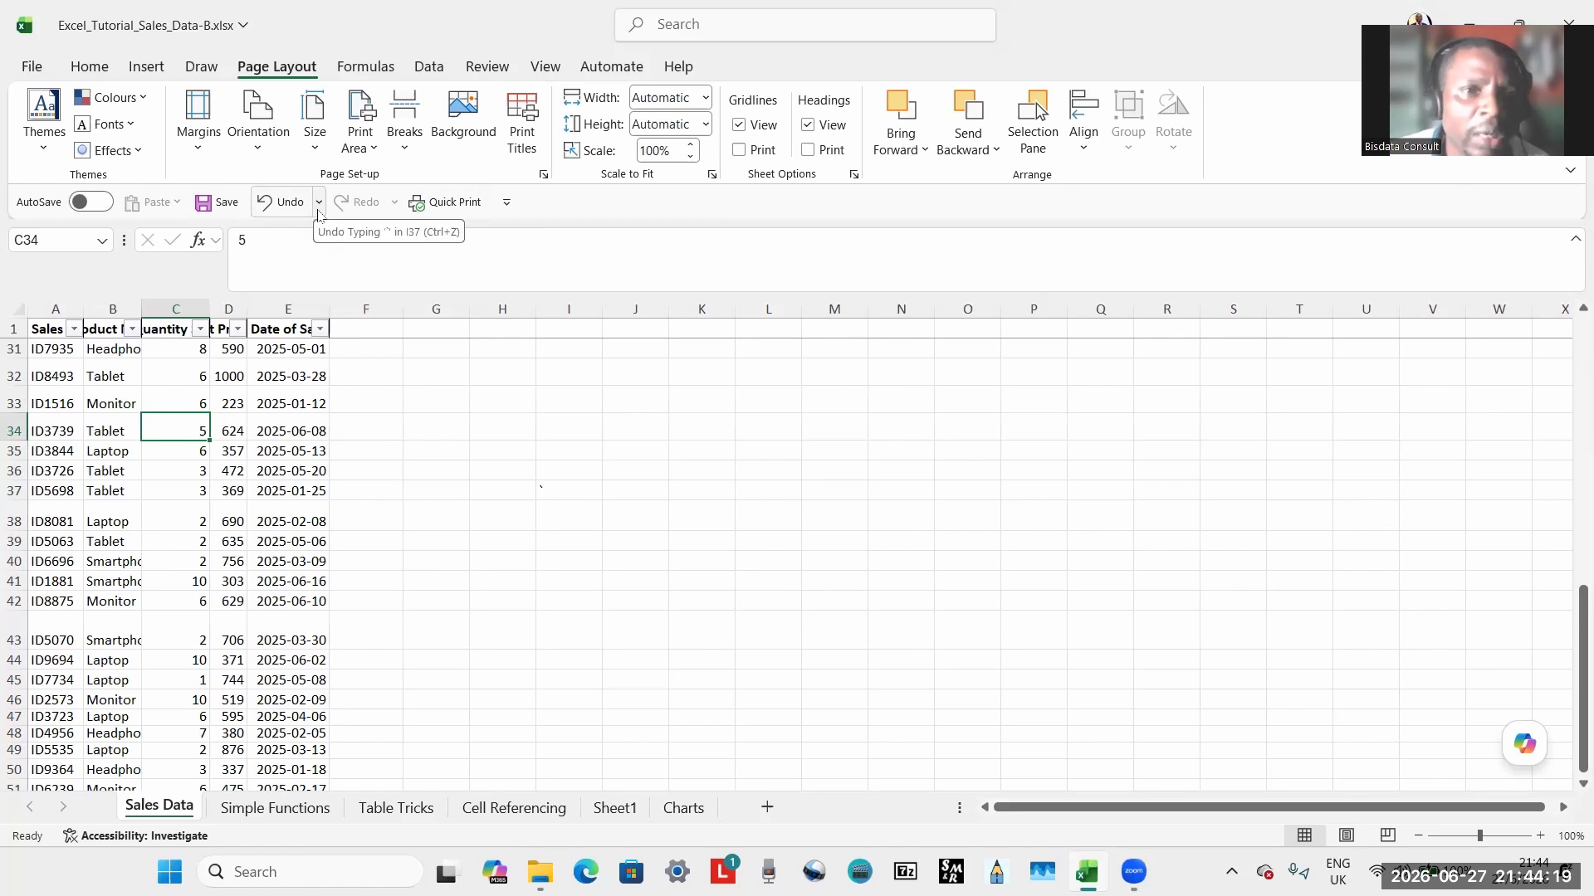
click(506, 204)
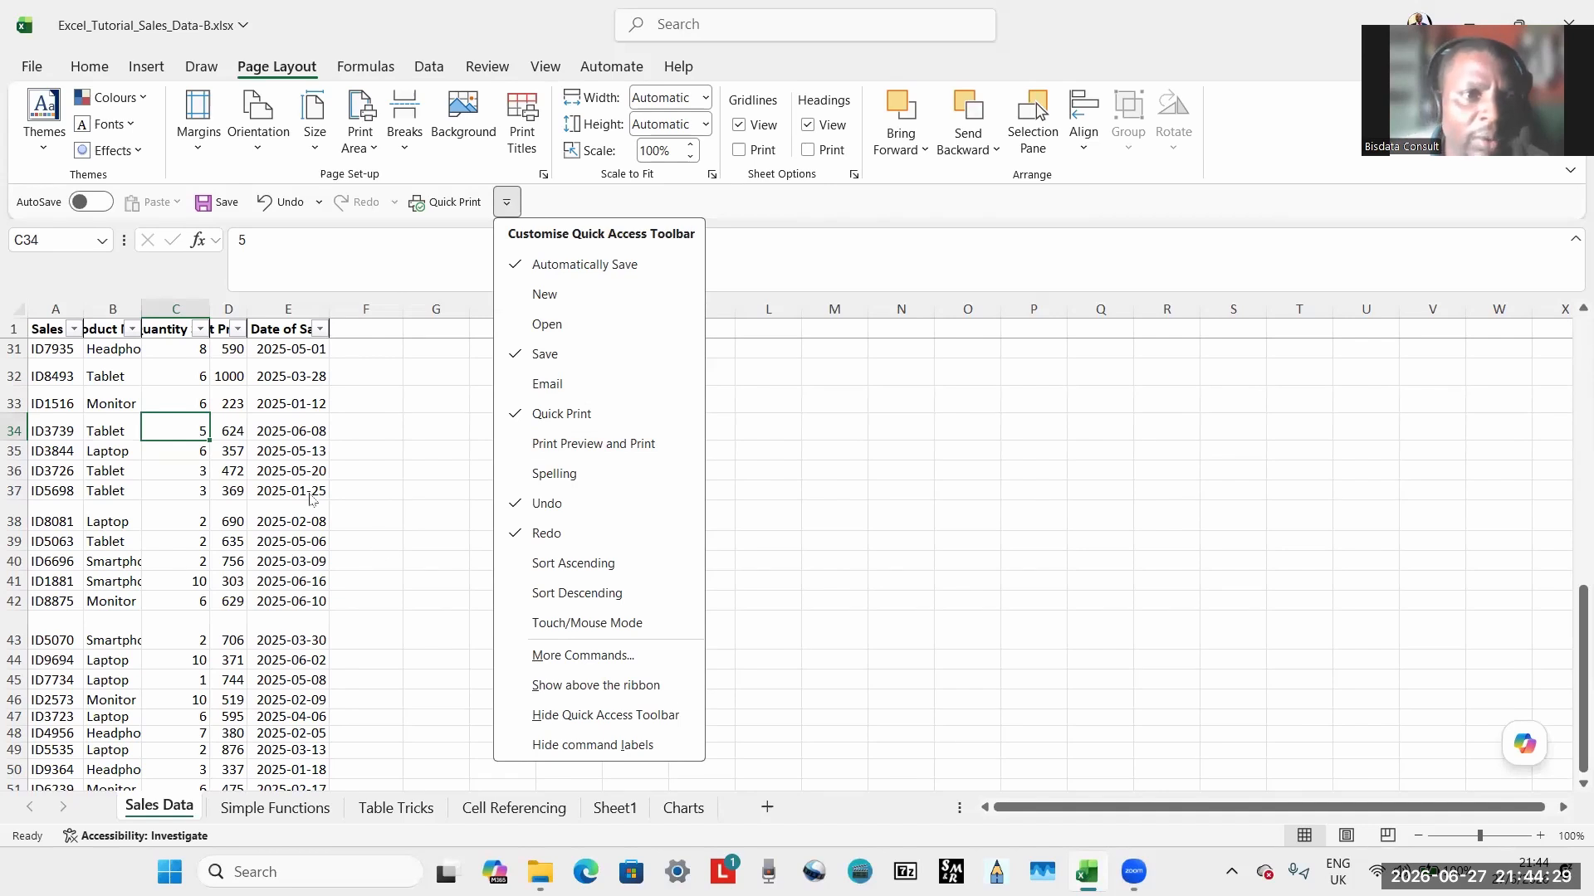
click(308, 493)
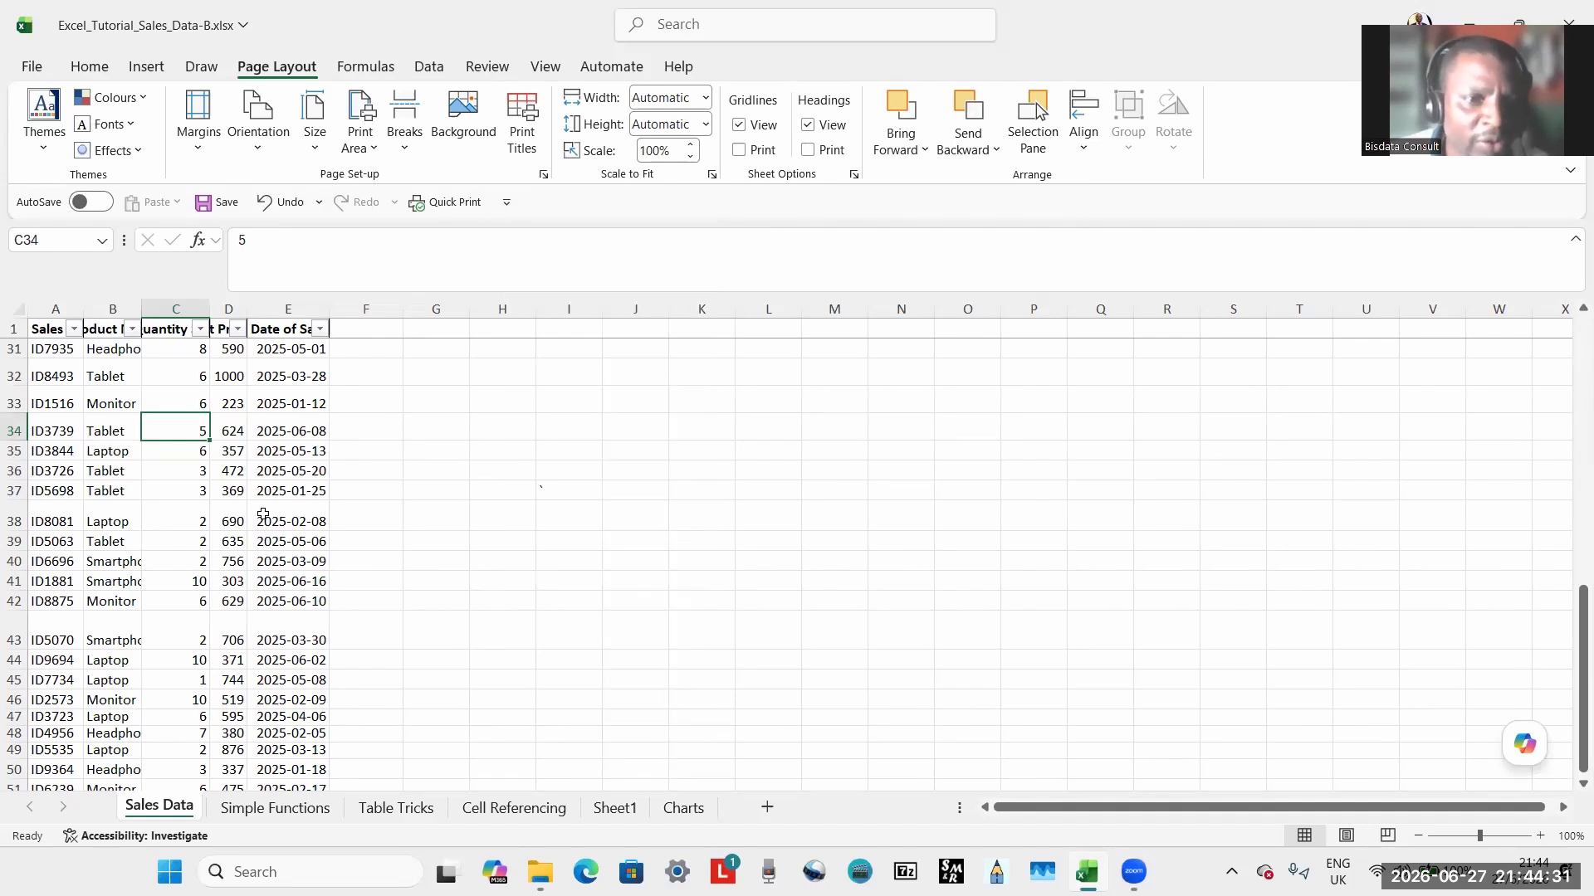
click(263, 516)
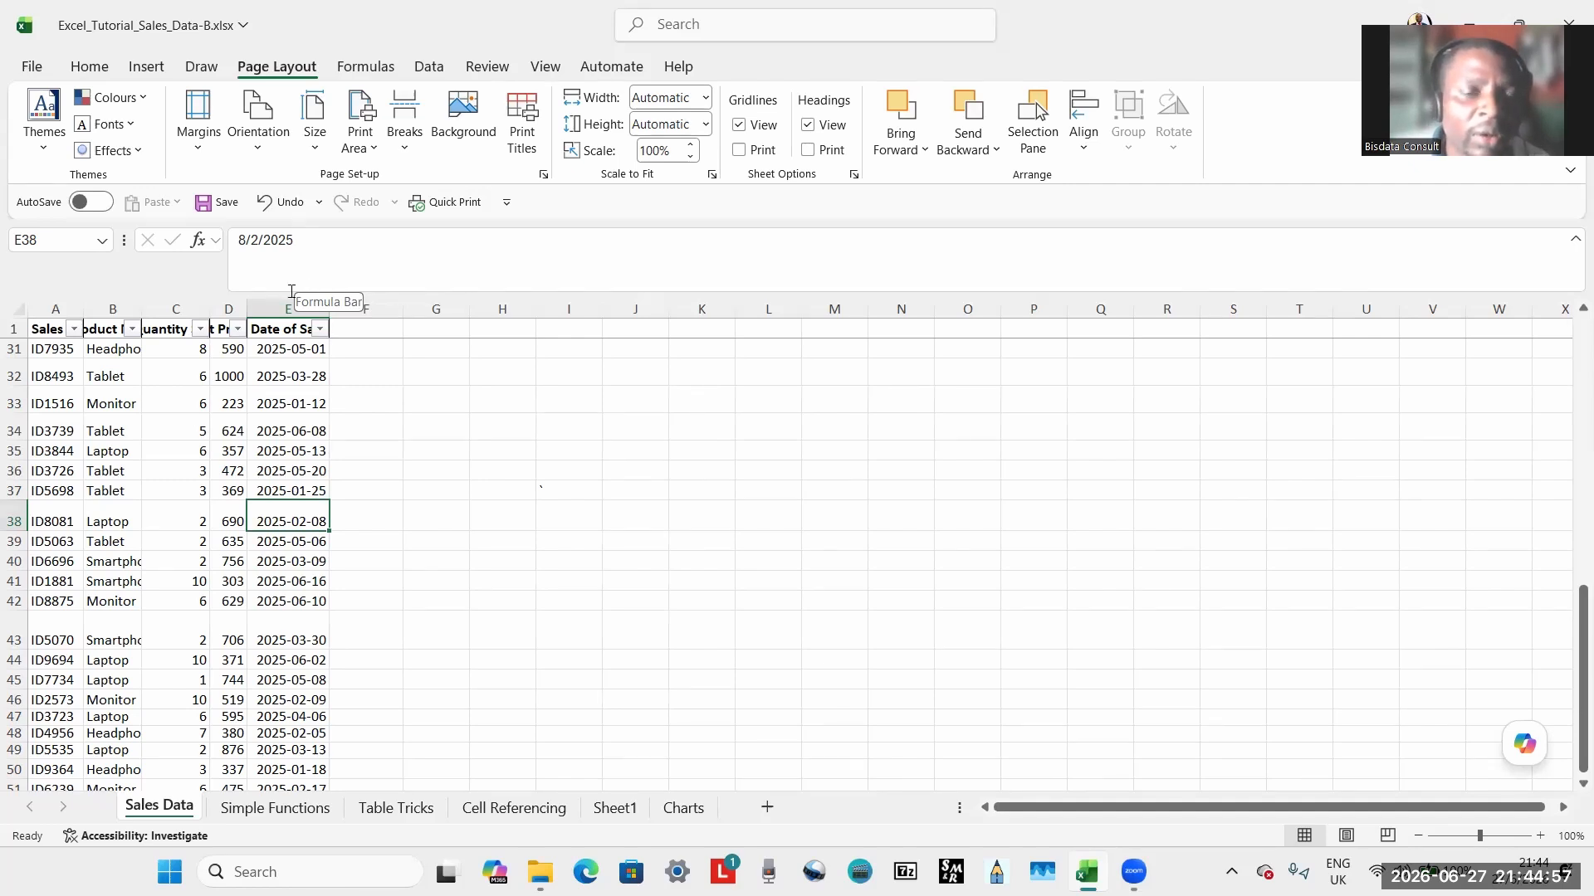
click(223, 450)
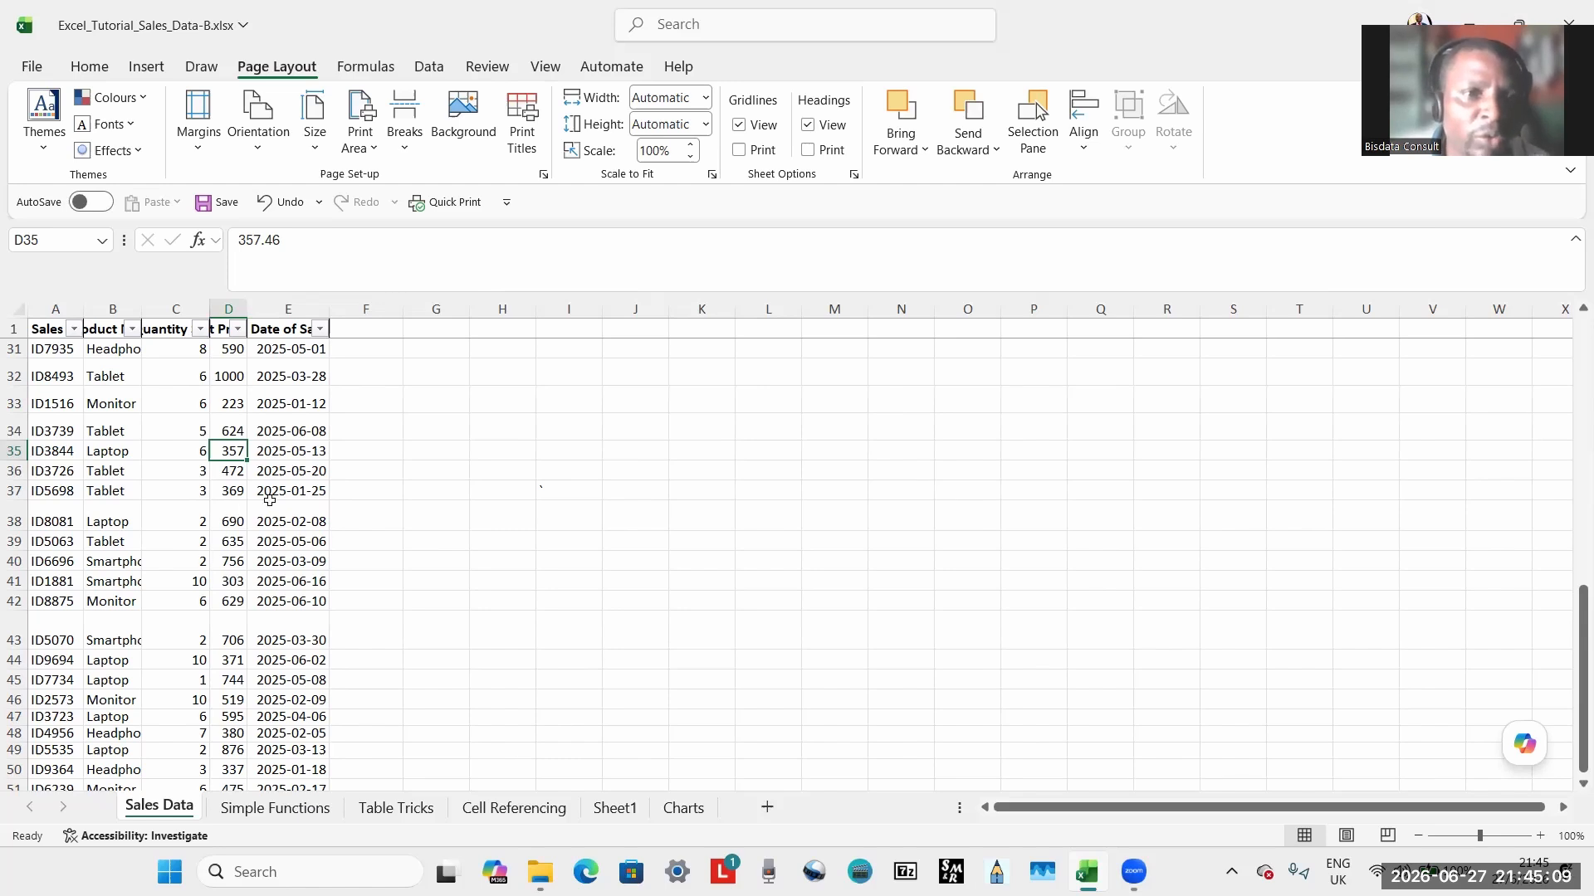
click(276, 467)
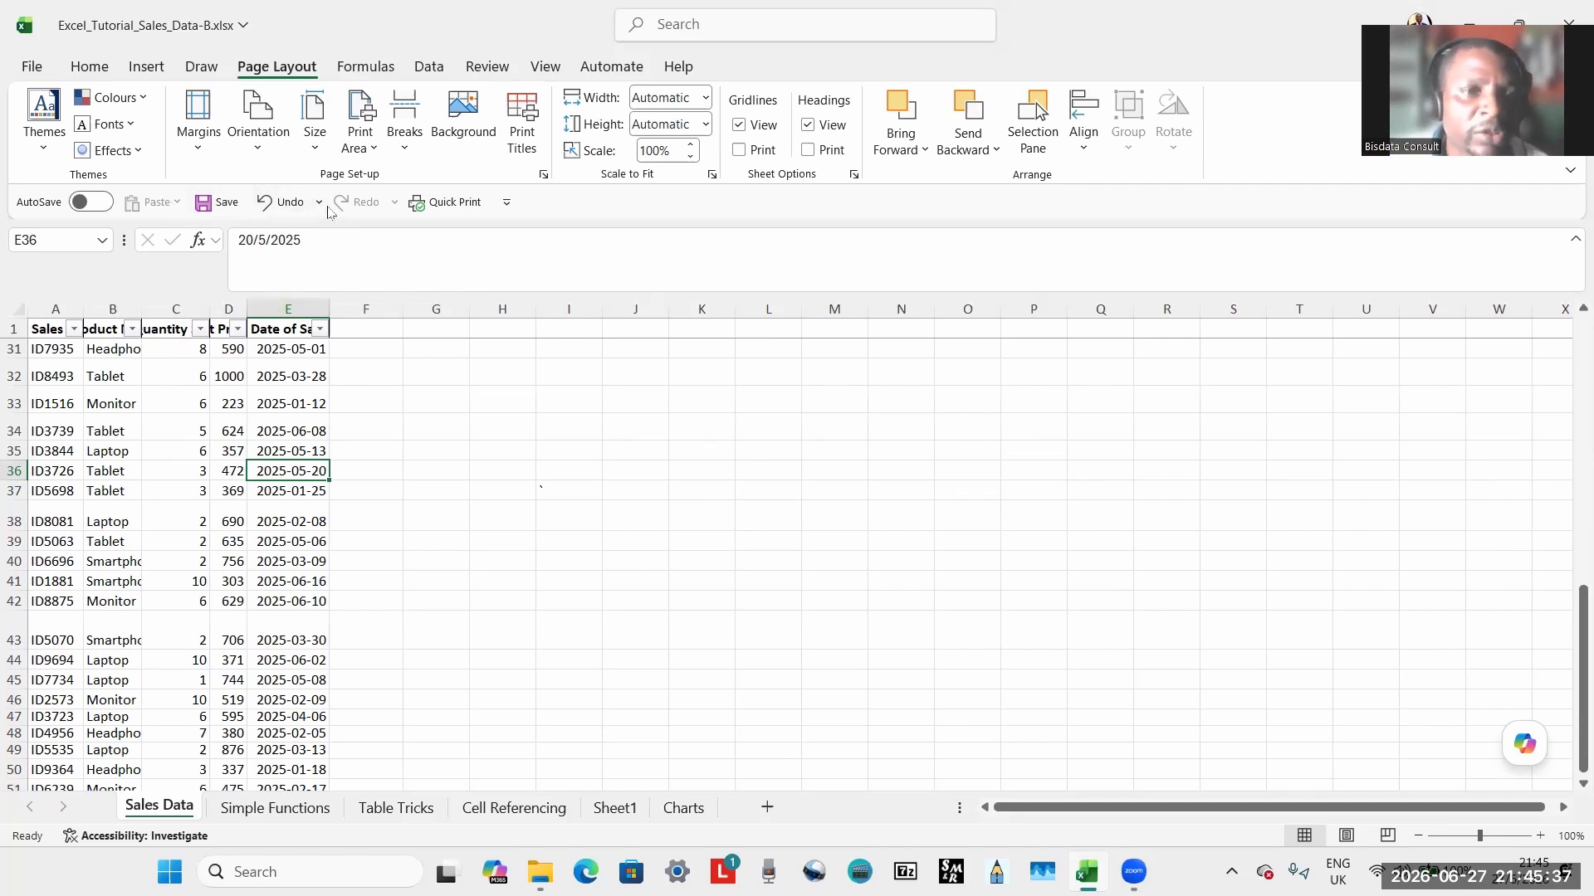
click(275, 434)
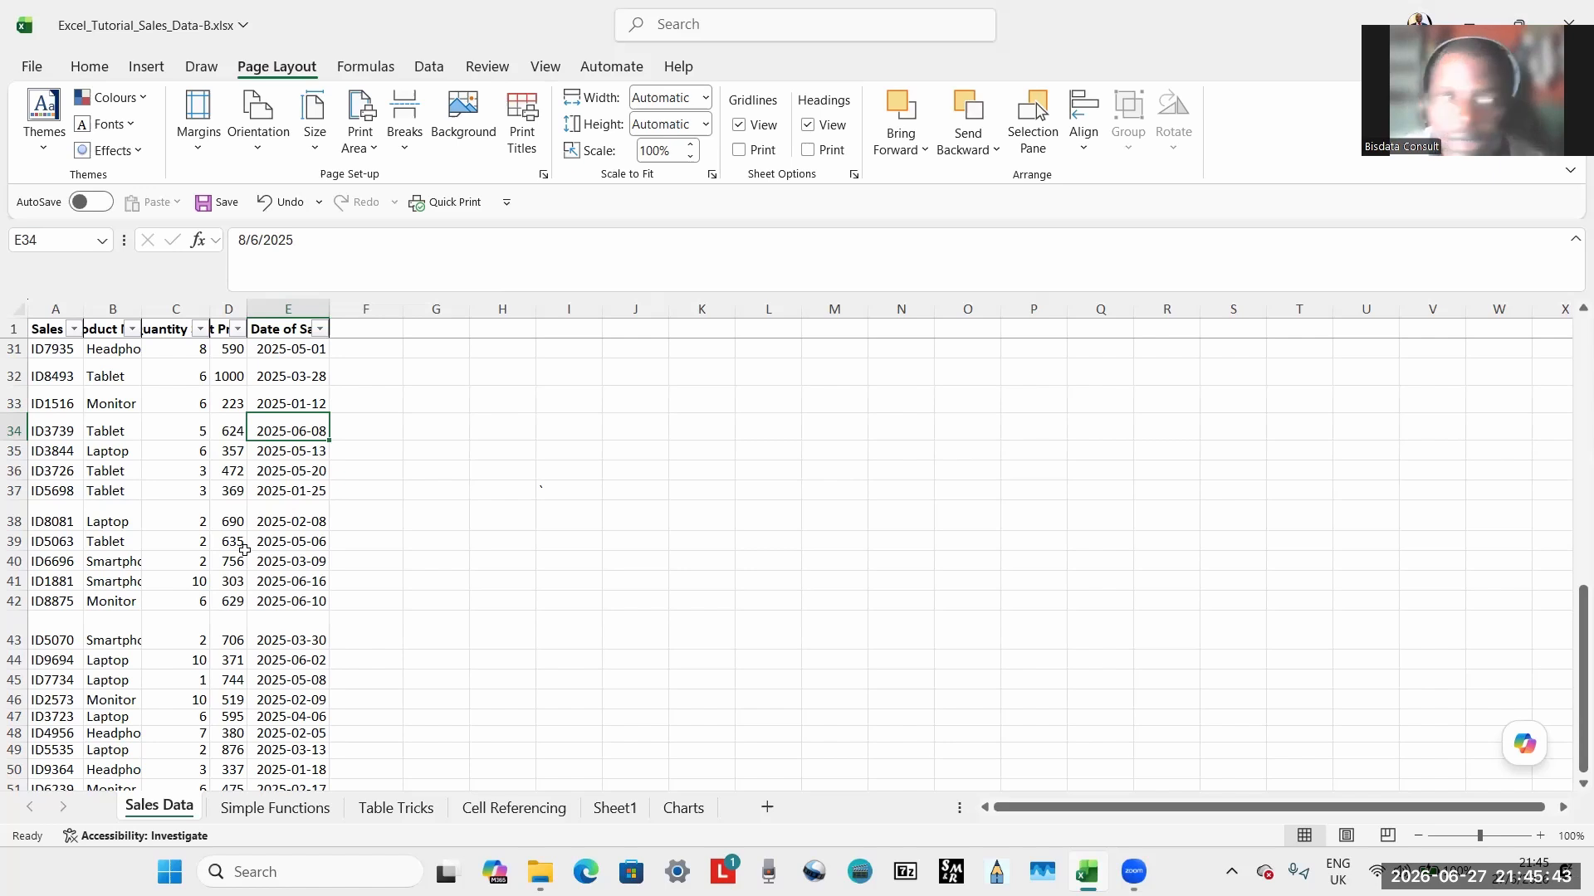
click(103, 412)
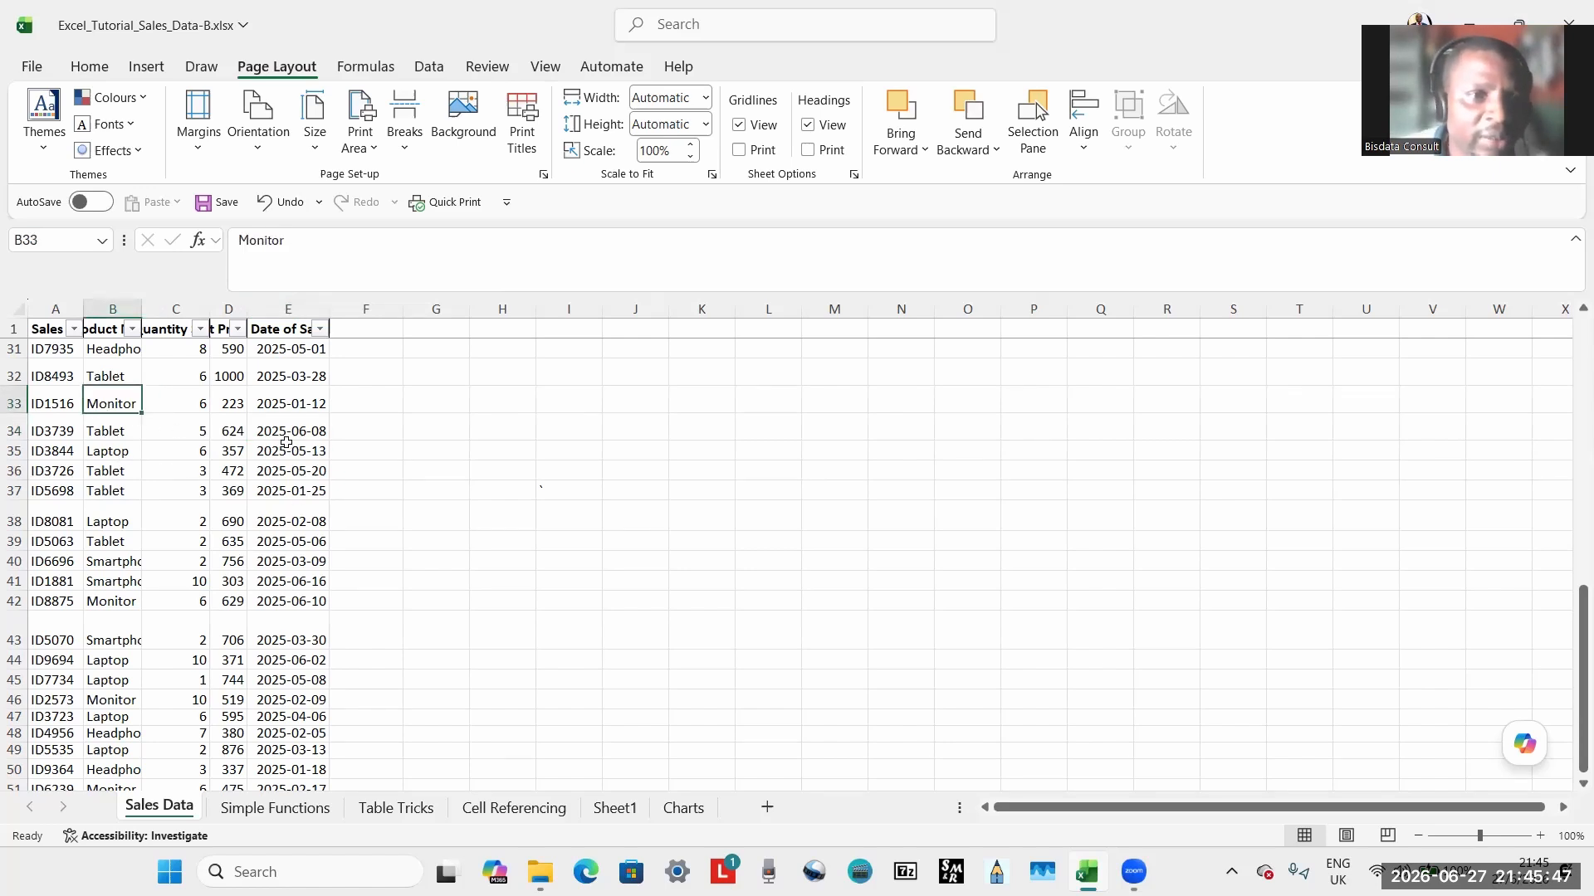
Increase the height of the header row on the Sales Data sheet and turn off the filter for its columns.
drag(23, 362, 23, 357)
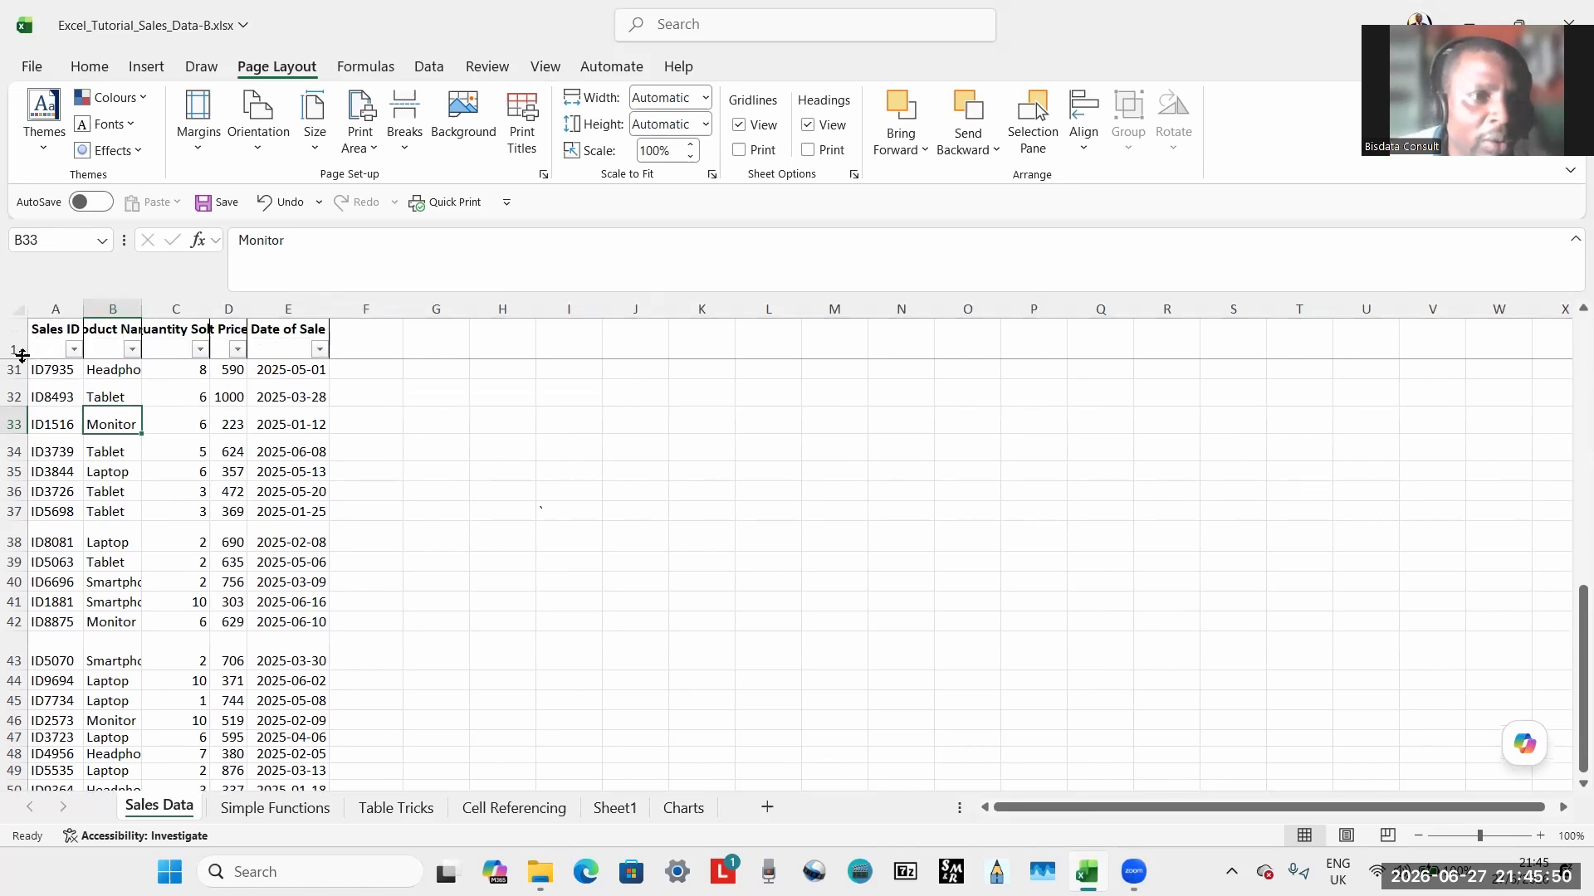
click(122, 343)
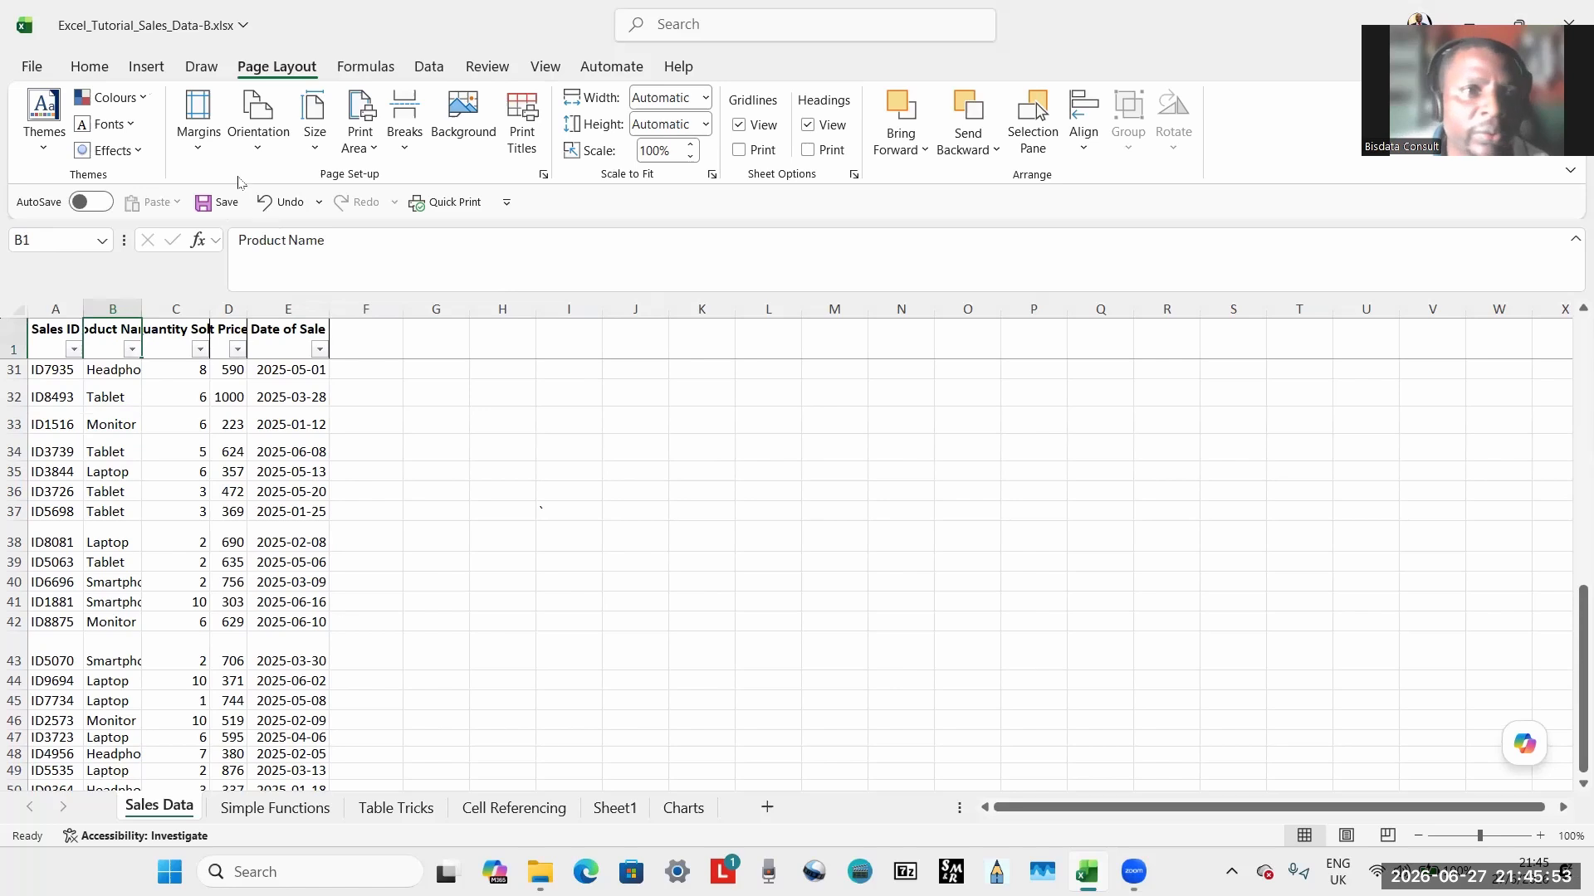
click(91, 67)
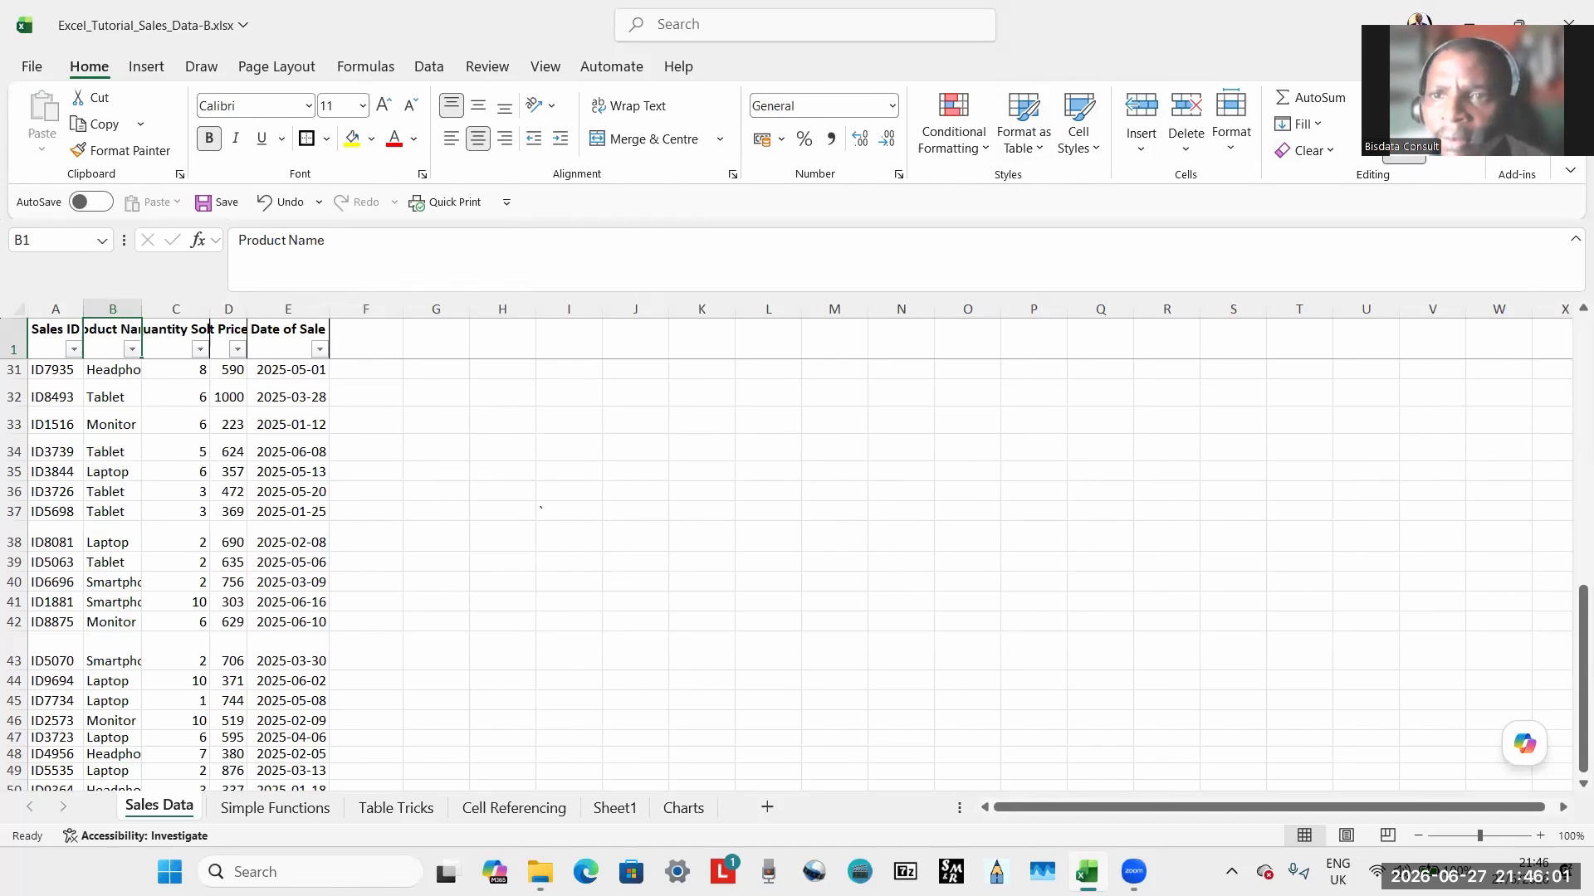
click(1403, 151)
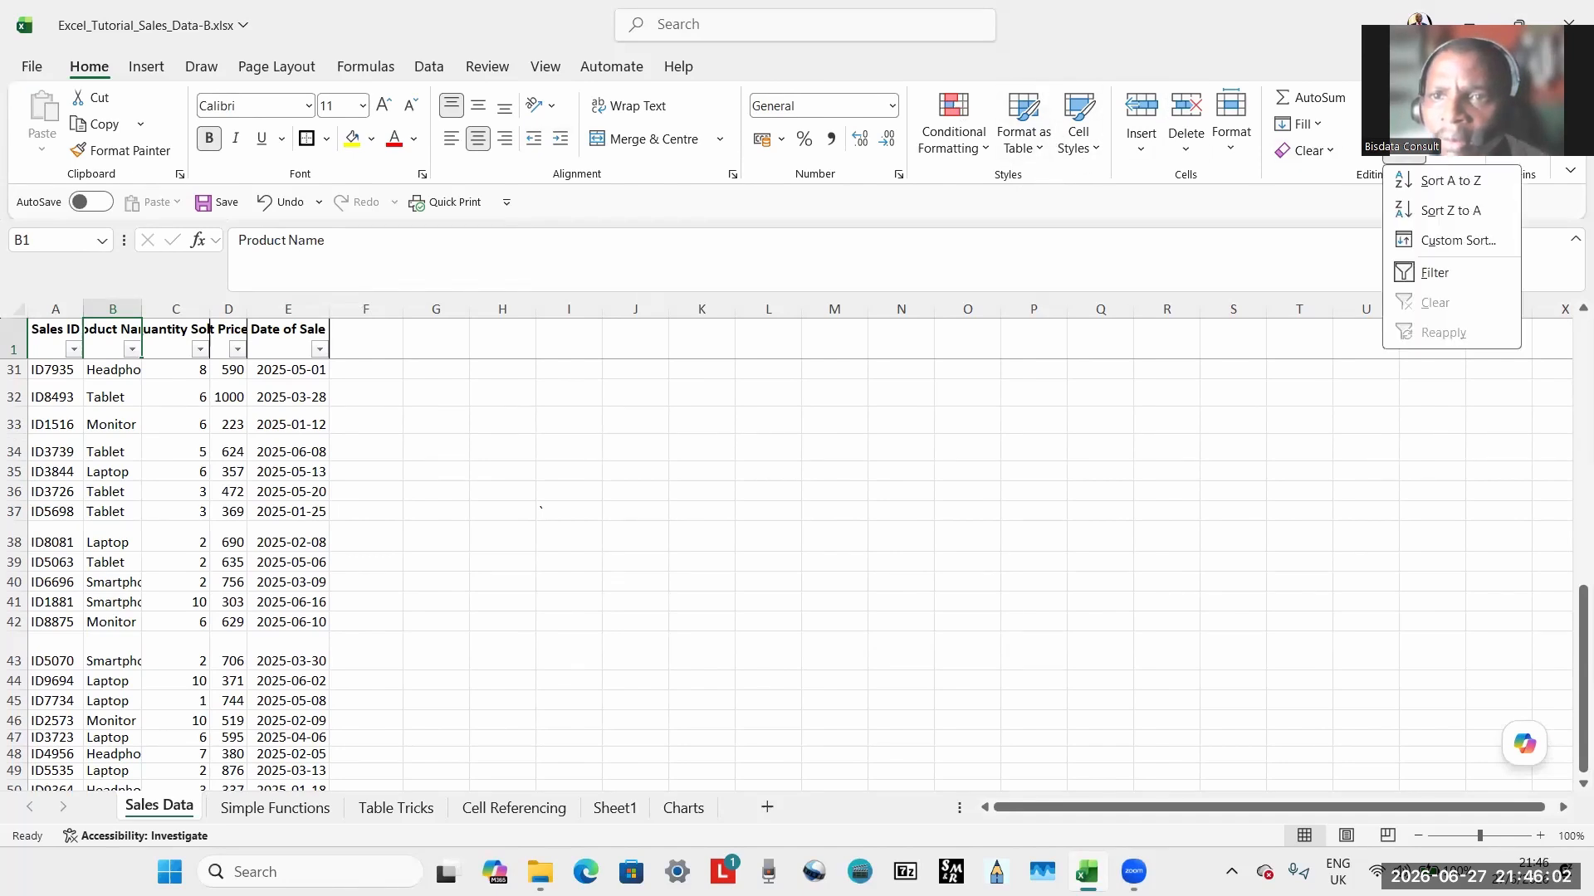
click(1445, 273)
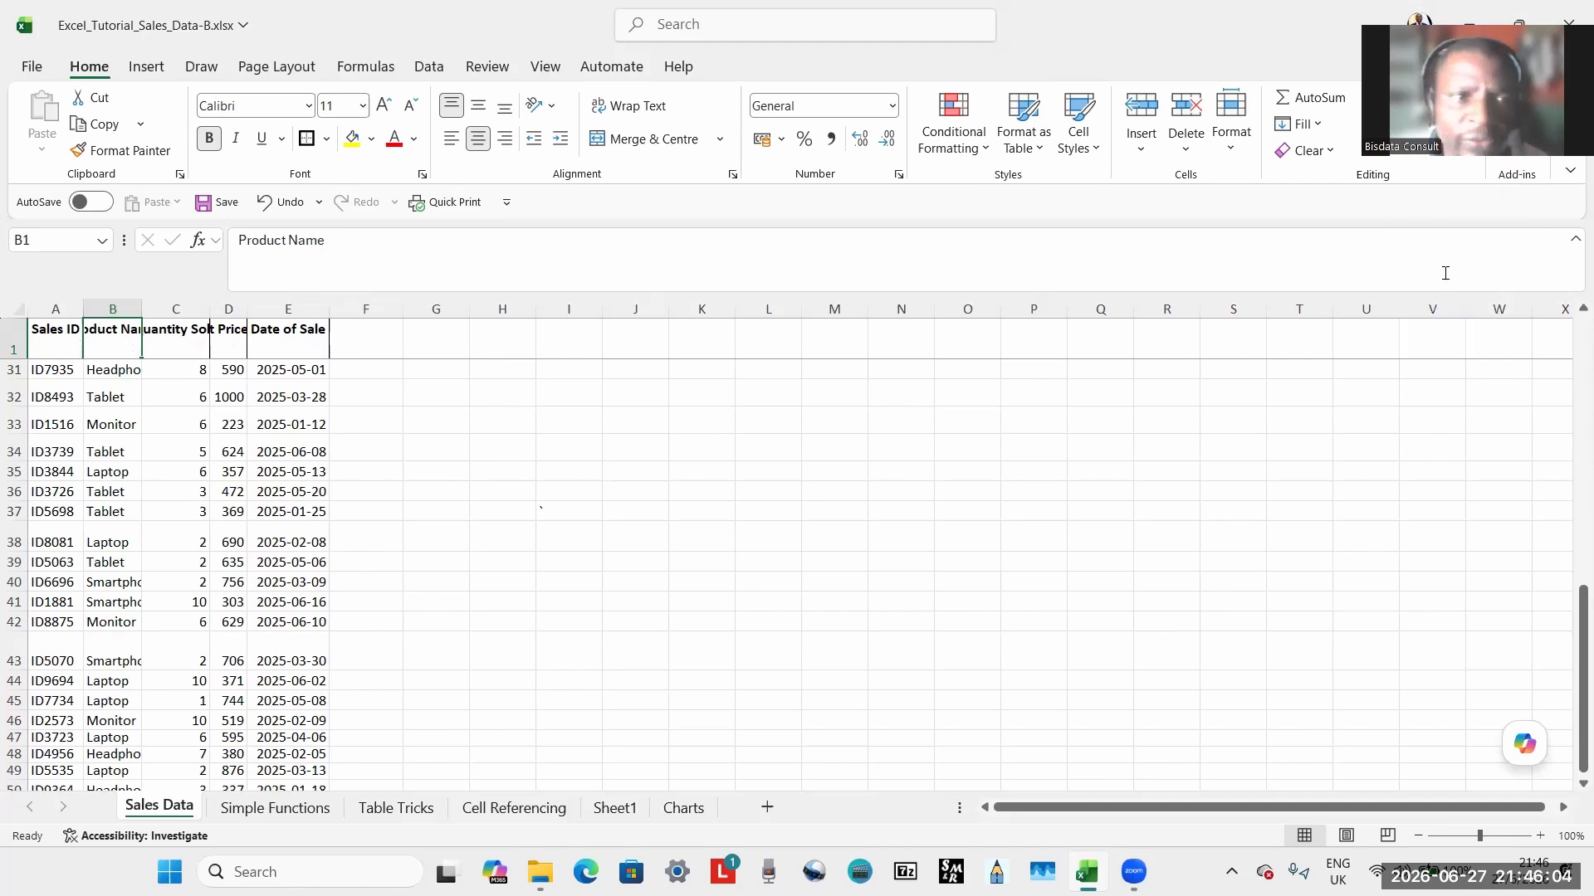
click(159, 451)
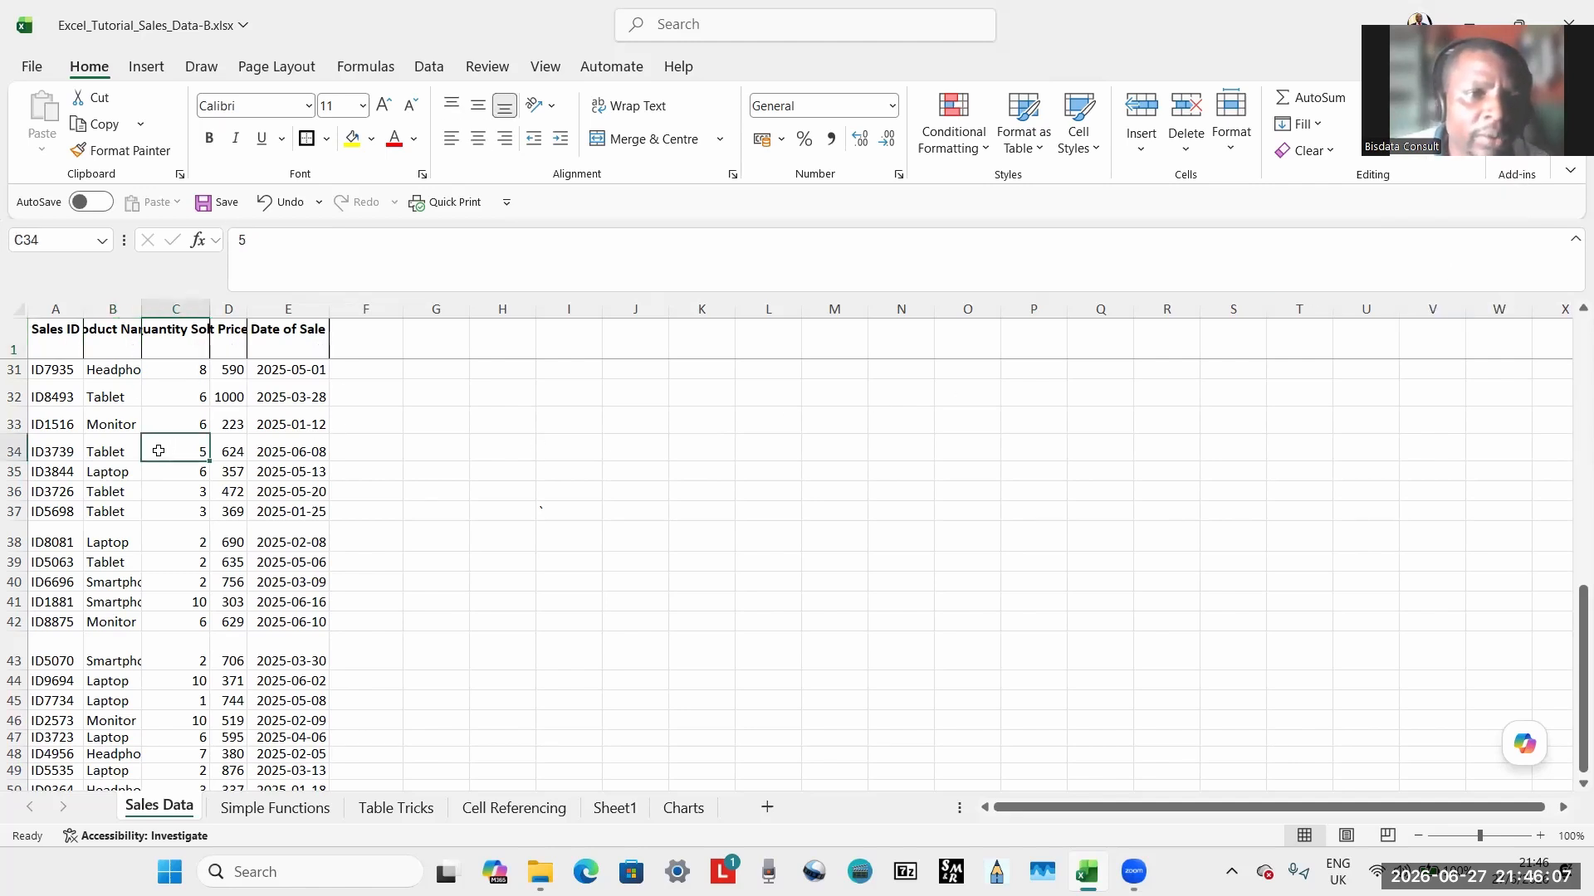
click(228, 421)
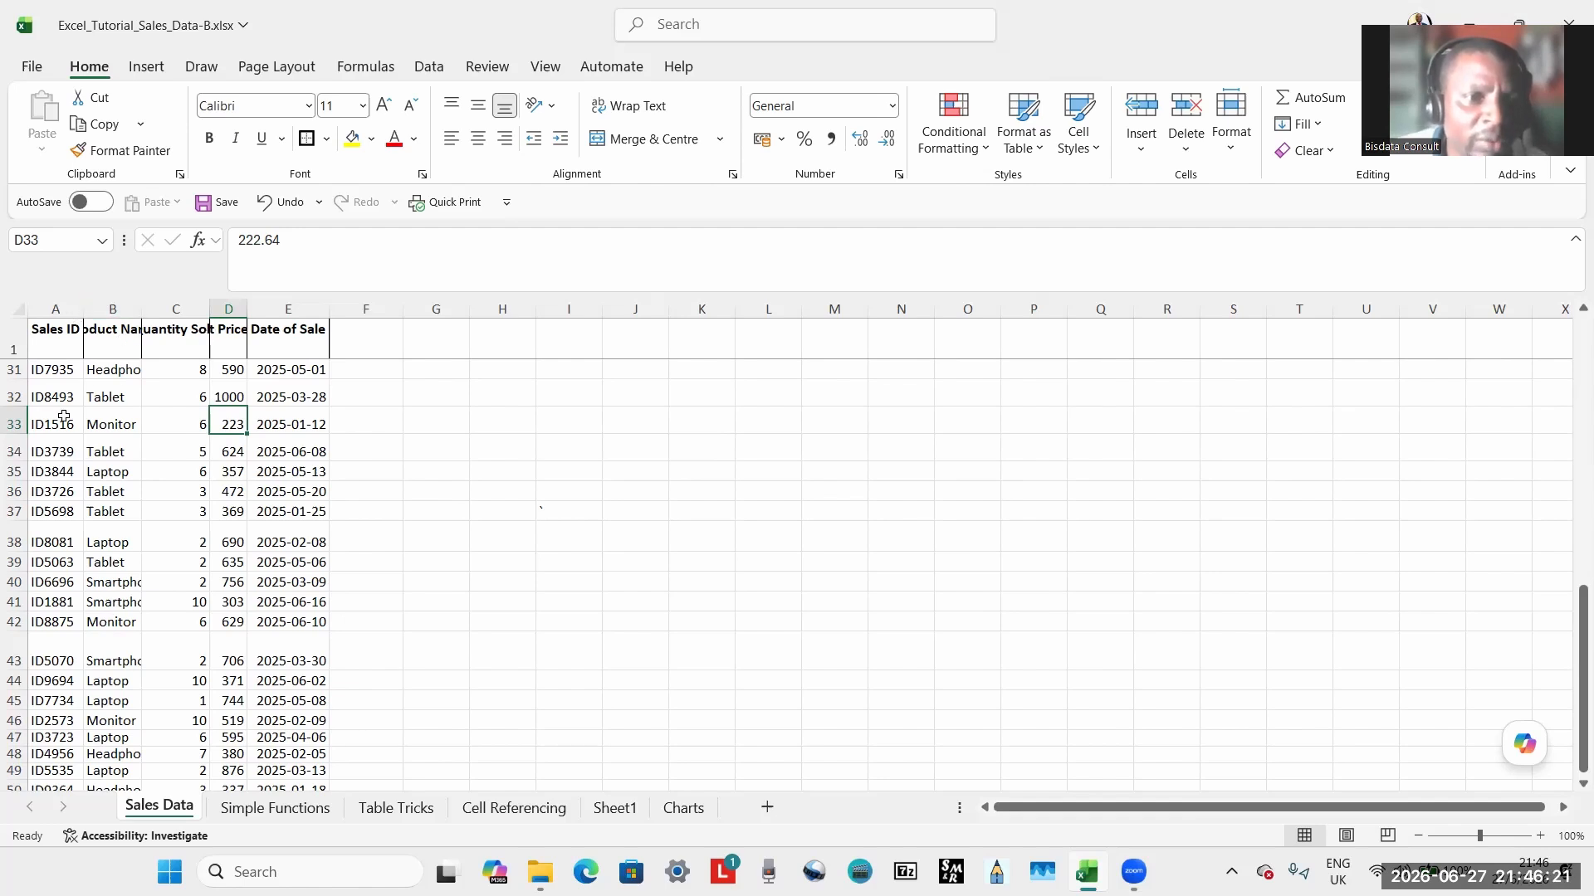
click(73, 487)
click(67, 623)
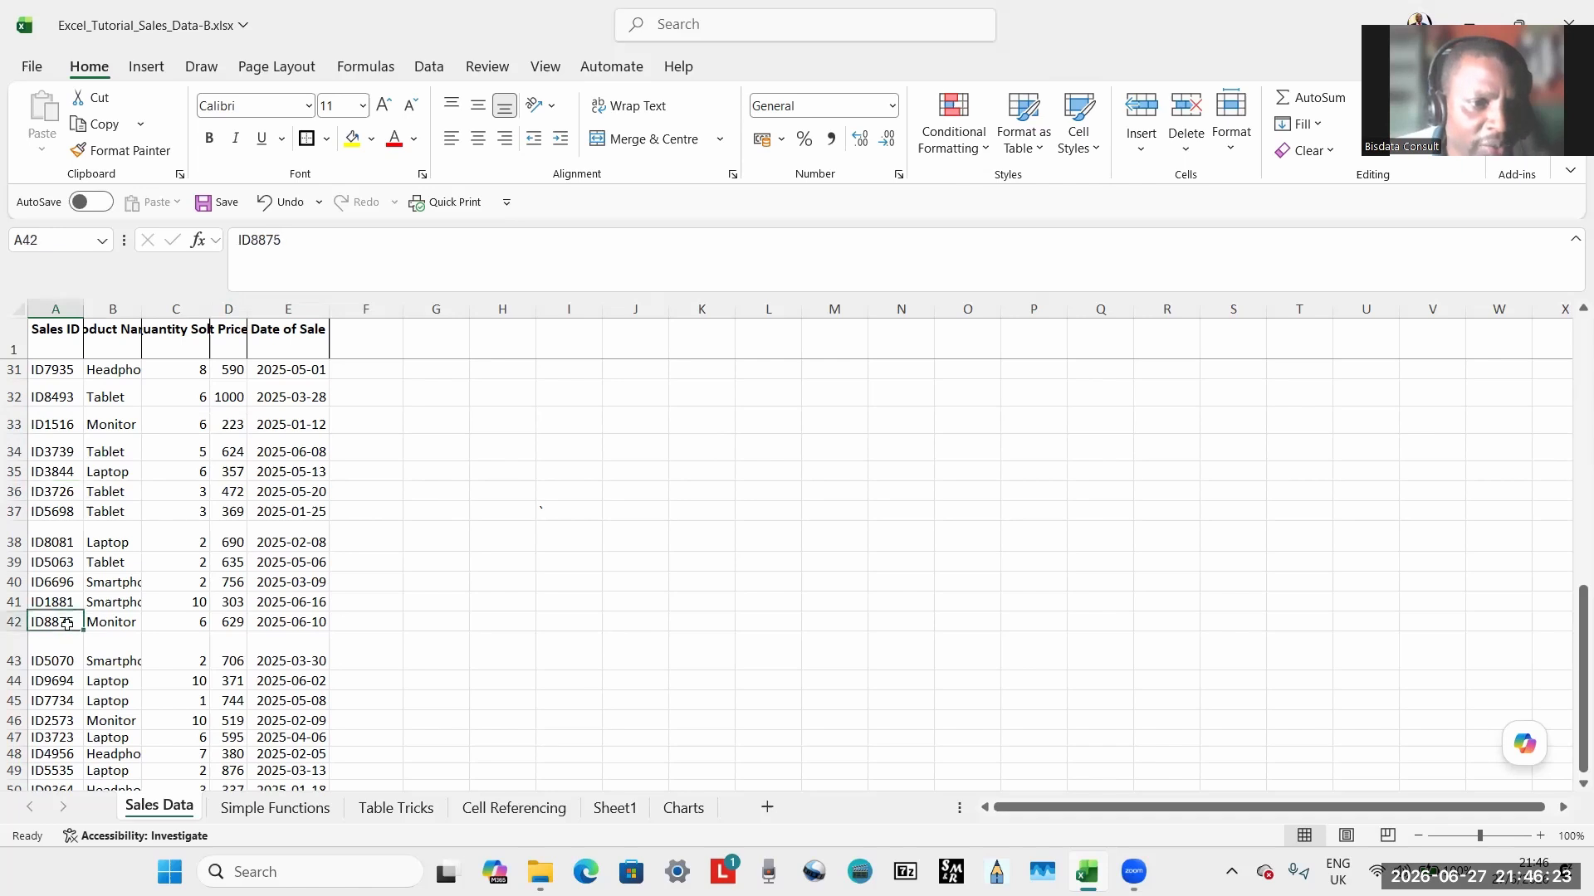
click(74, 680)
click(133, 510)
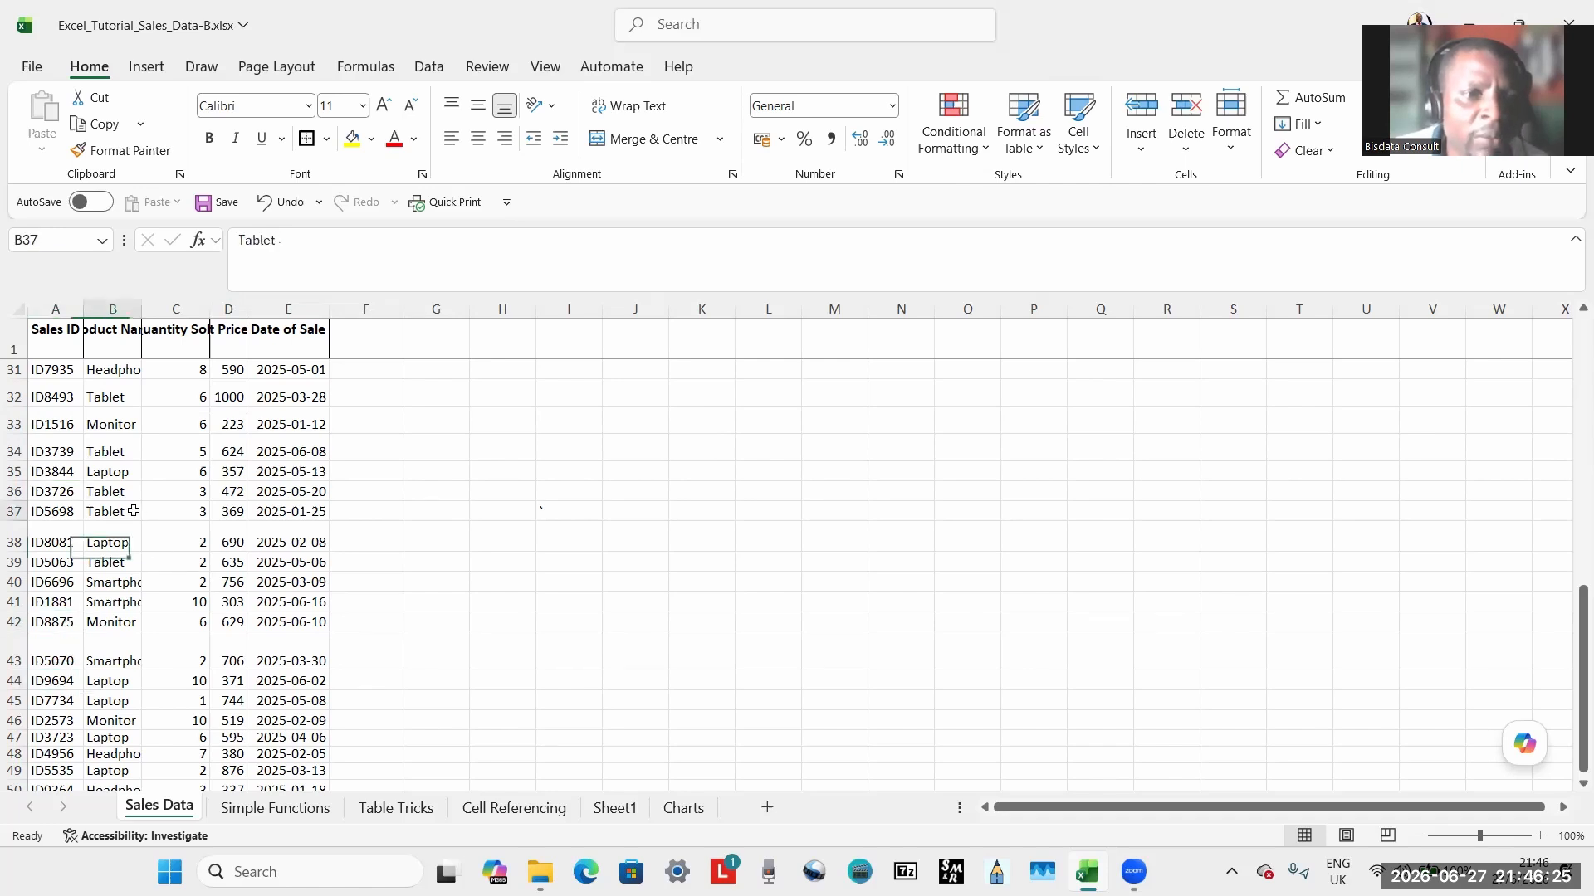
click(101, 411)
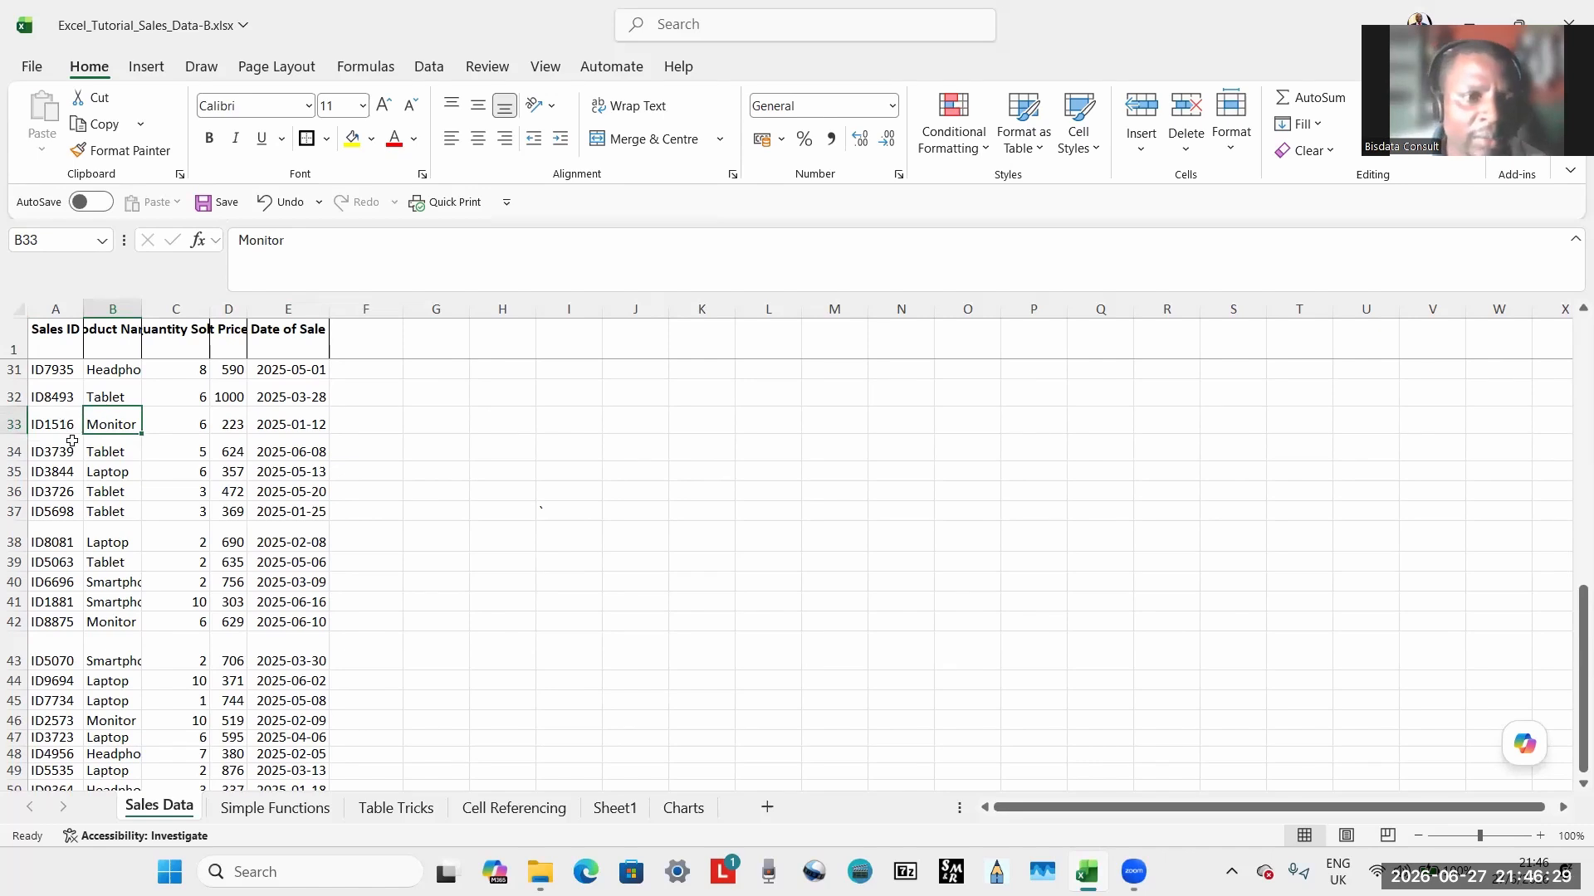
click(81, 491)
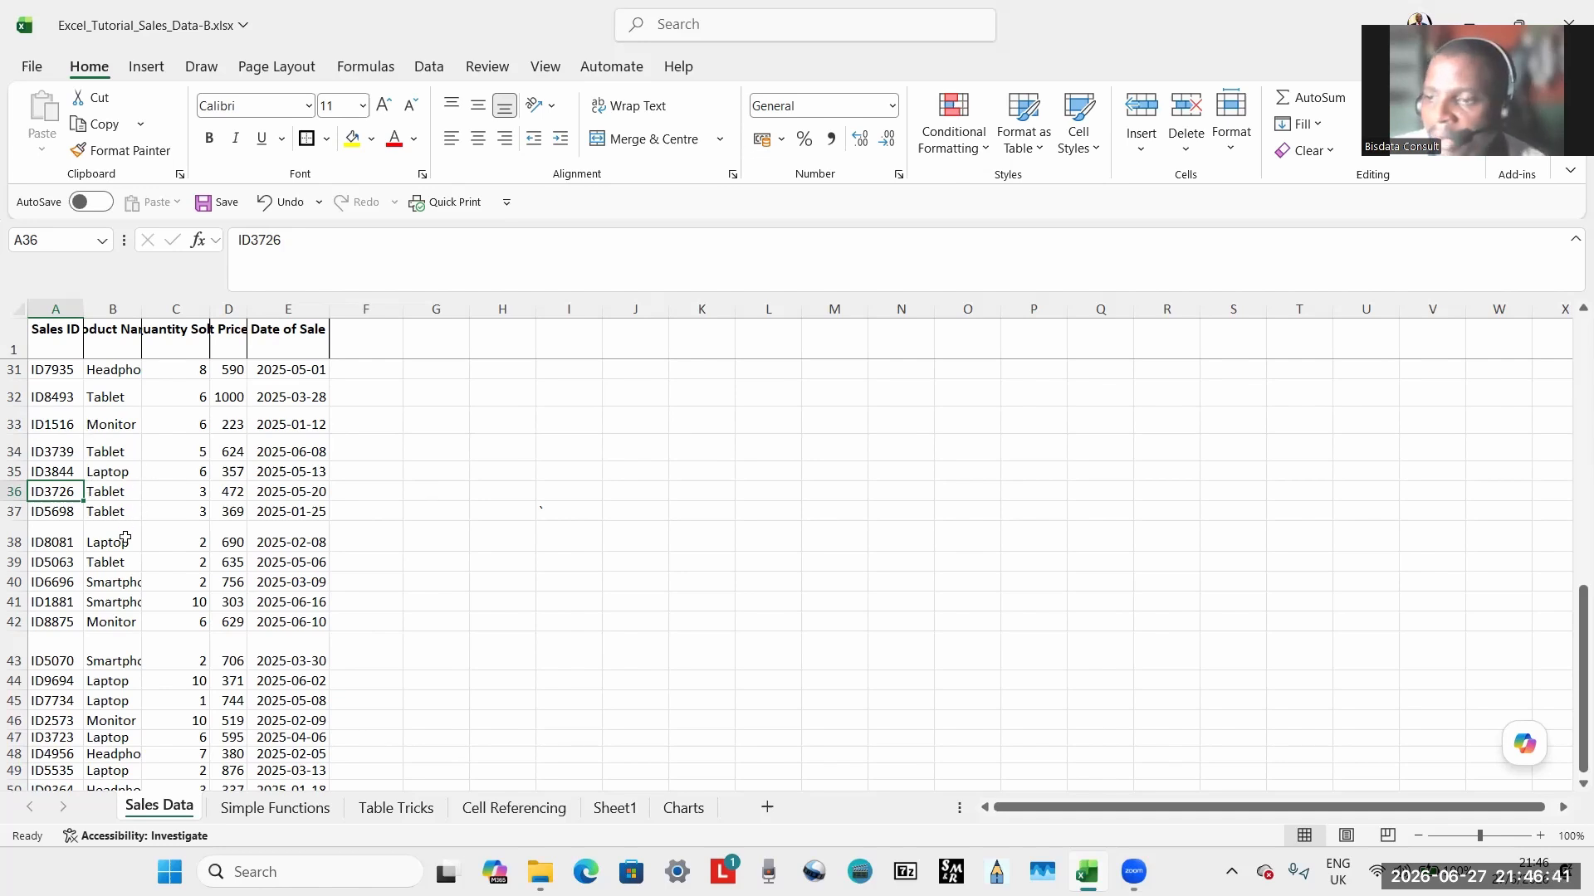
click(183, 464)
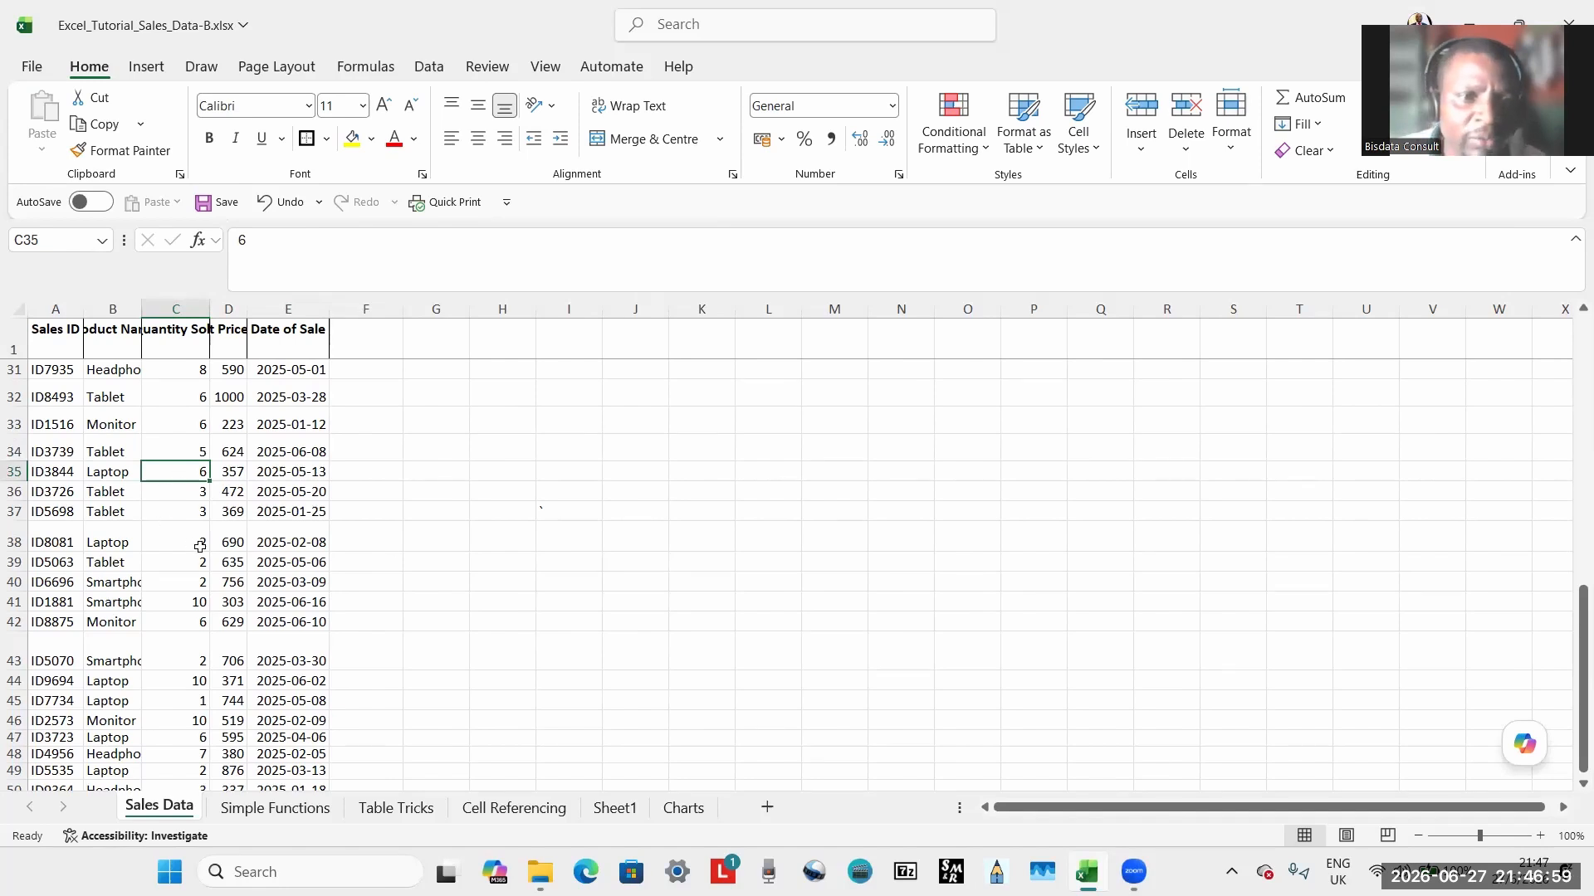
click(256, 616)
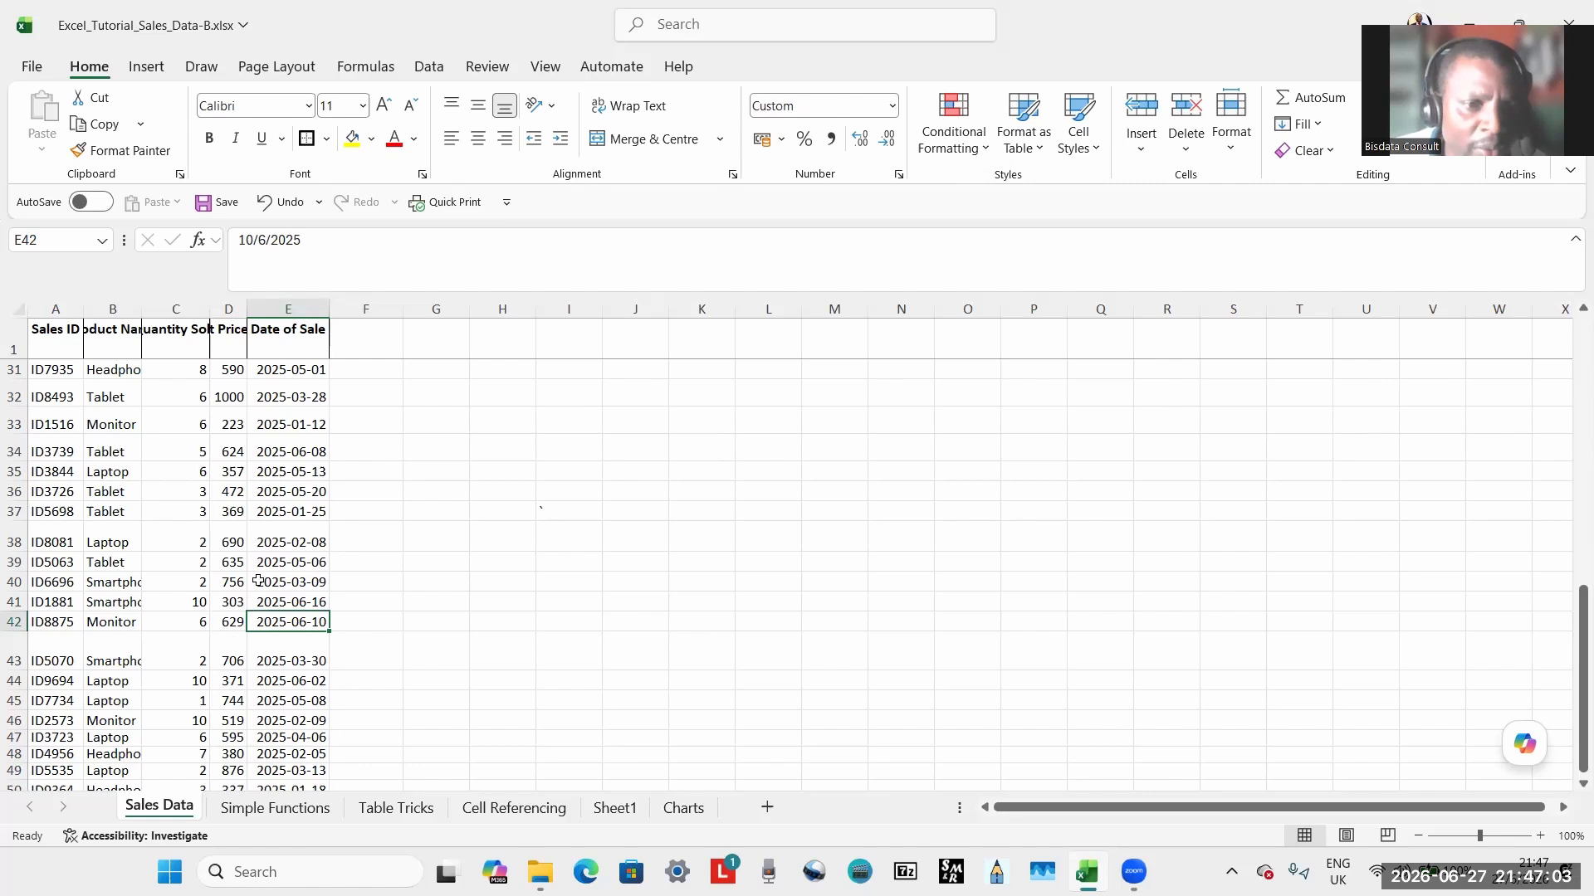
Copy the sale dates in E40:E41 and paste them into a new worksheet starting at cell E7.
drag(260, 580, 291, 600)
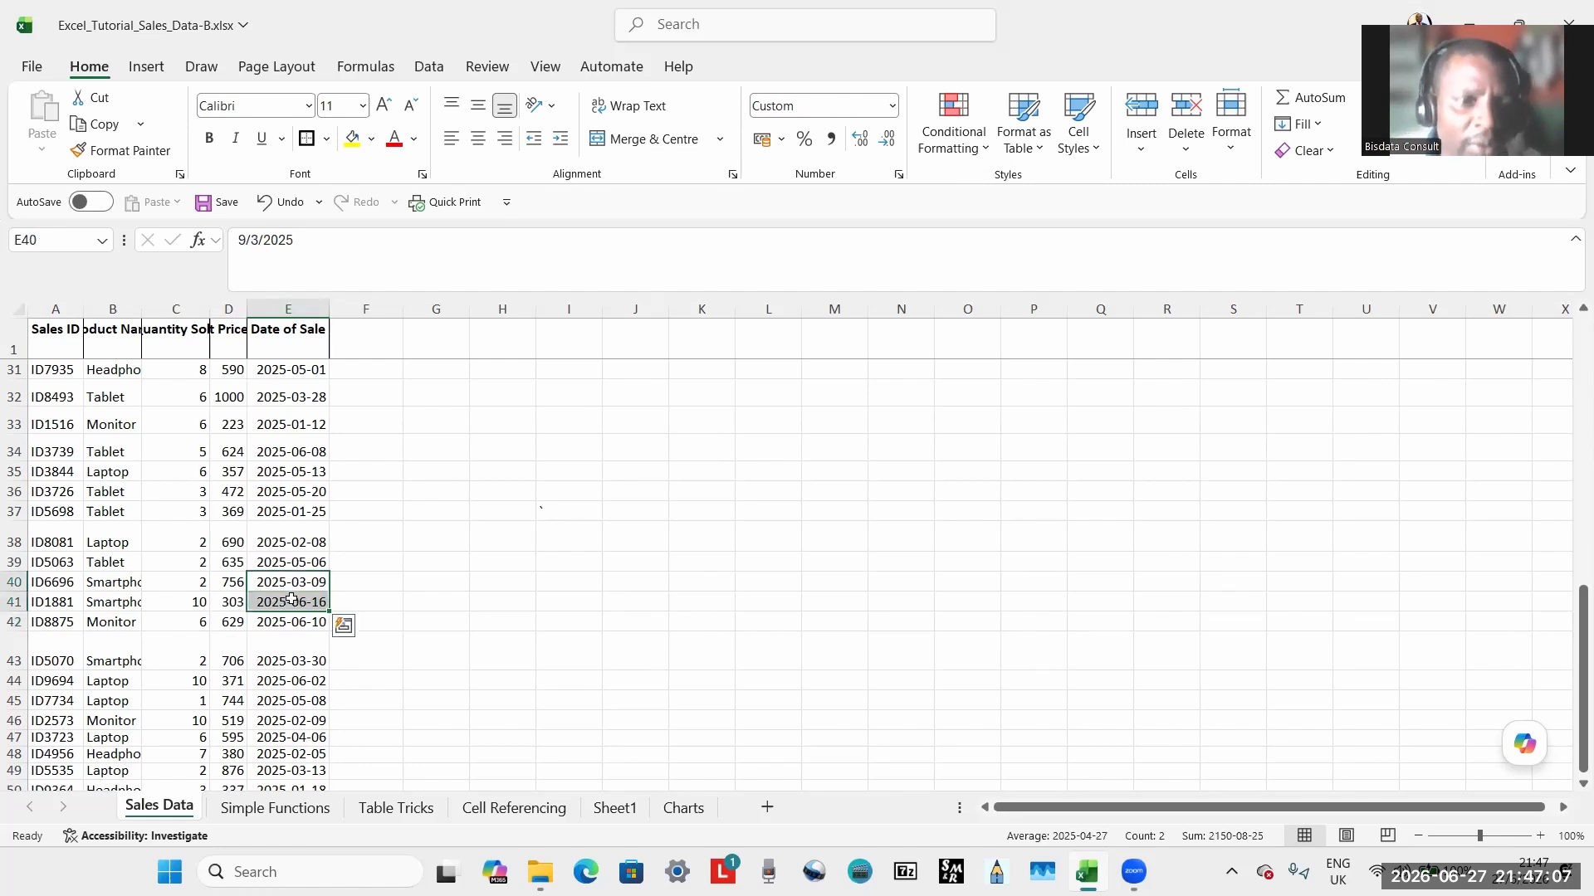
key(ctrl+c)
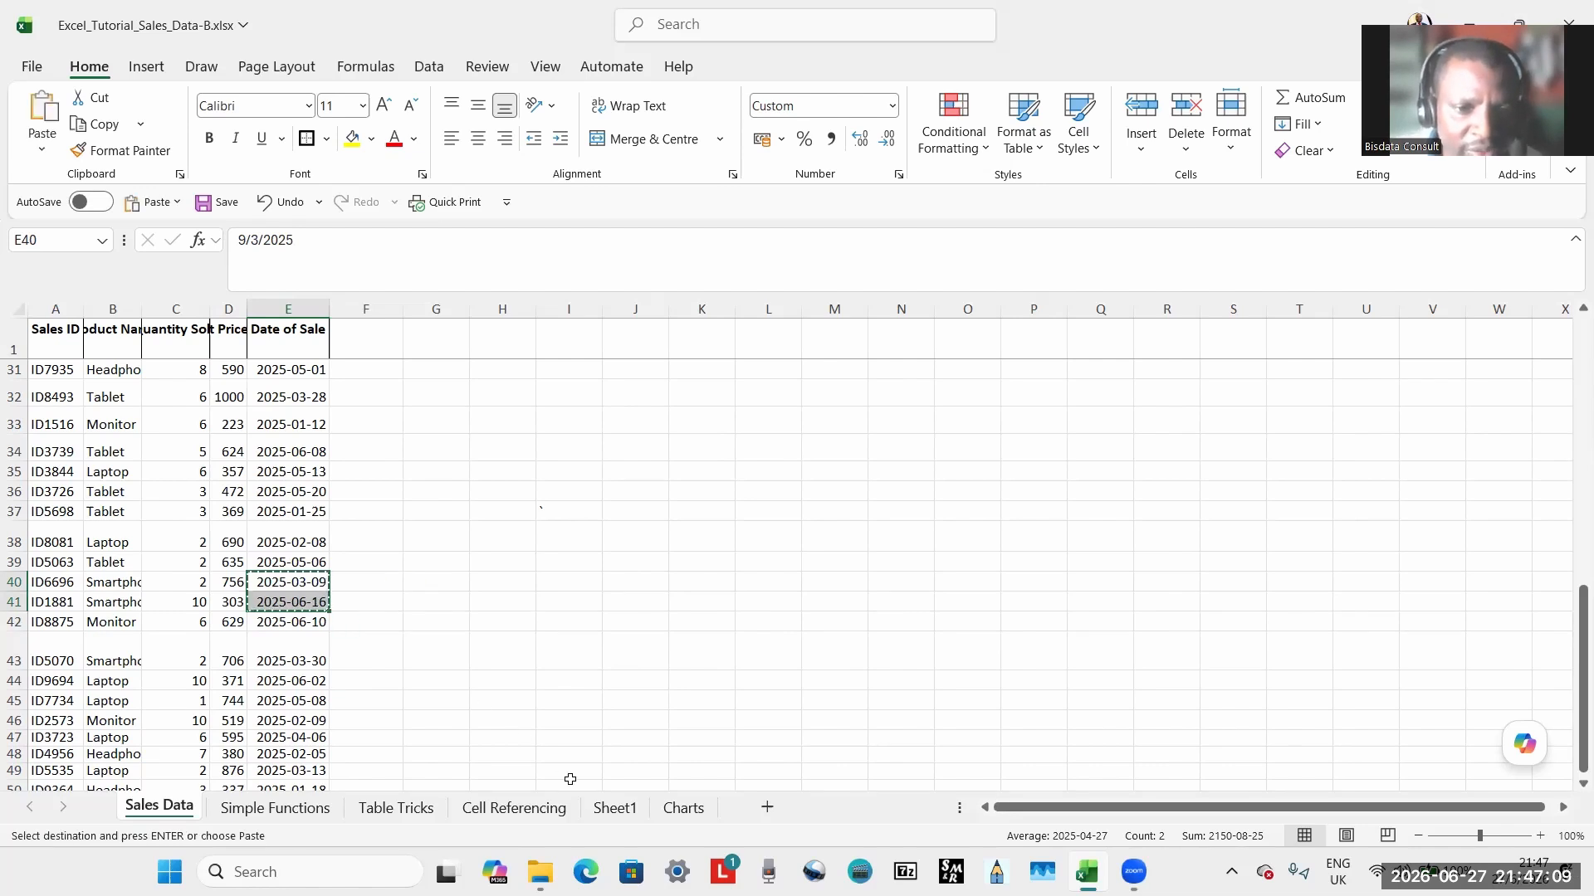
click(607, 809)
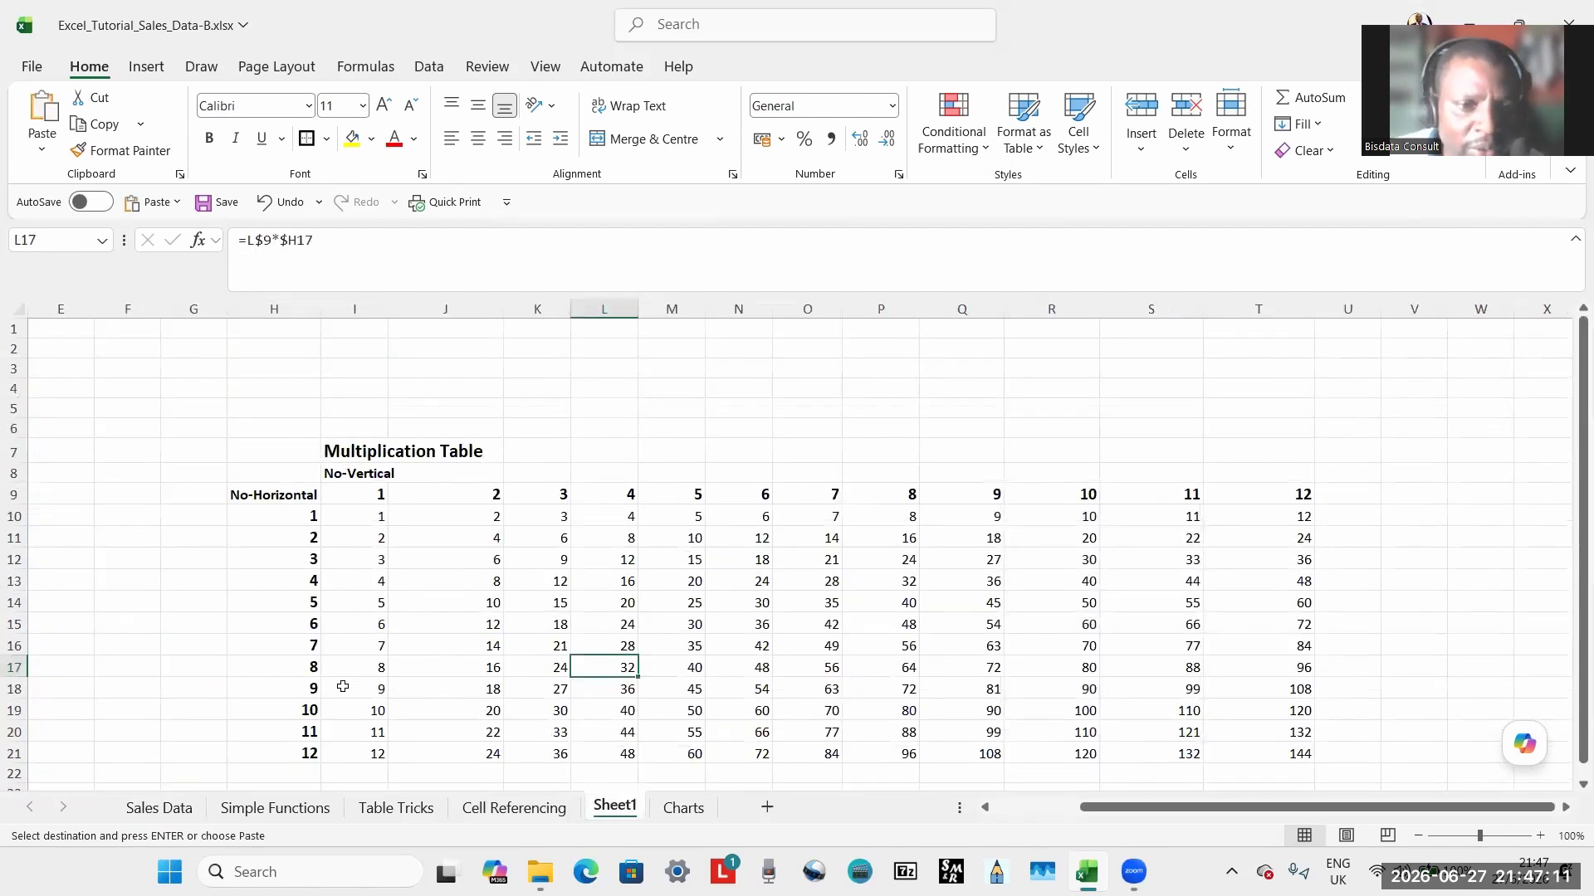
click(767, 809)
click(317, 455)
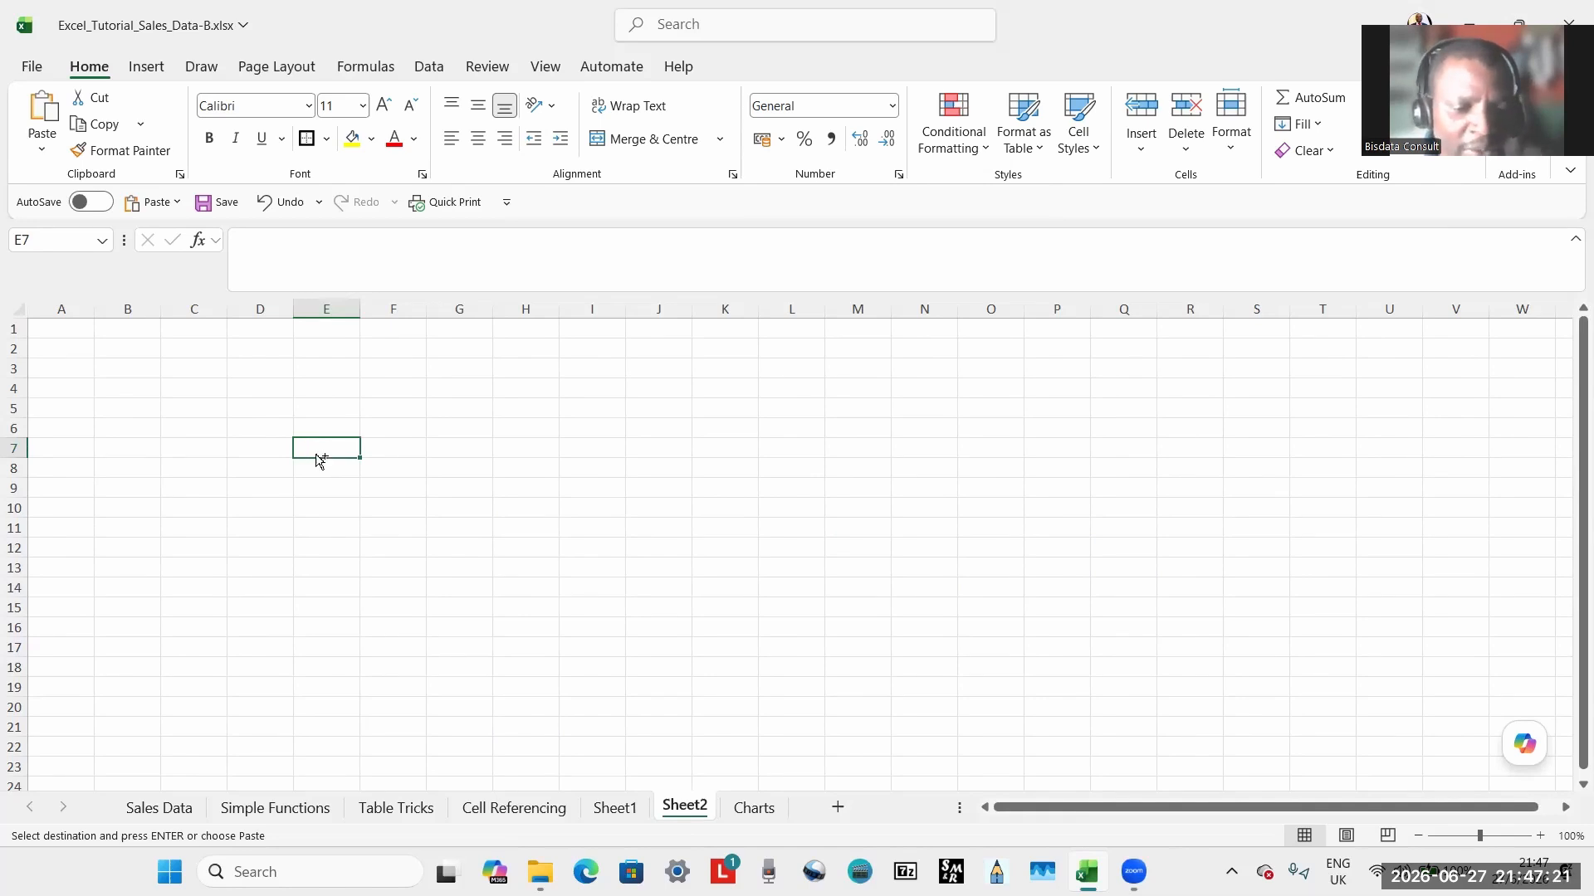
key(ctrl+v)
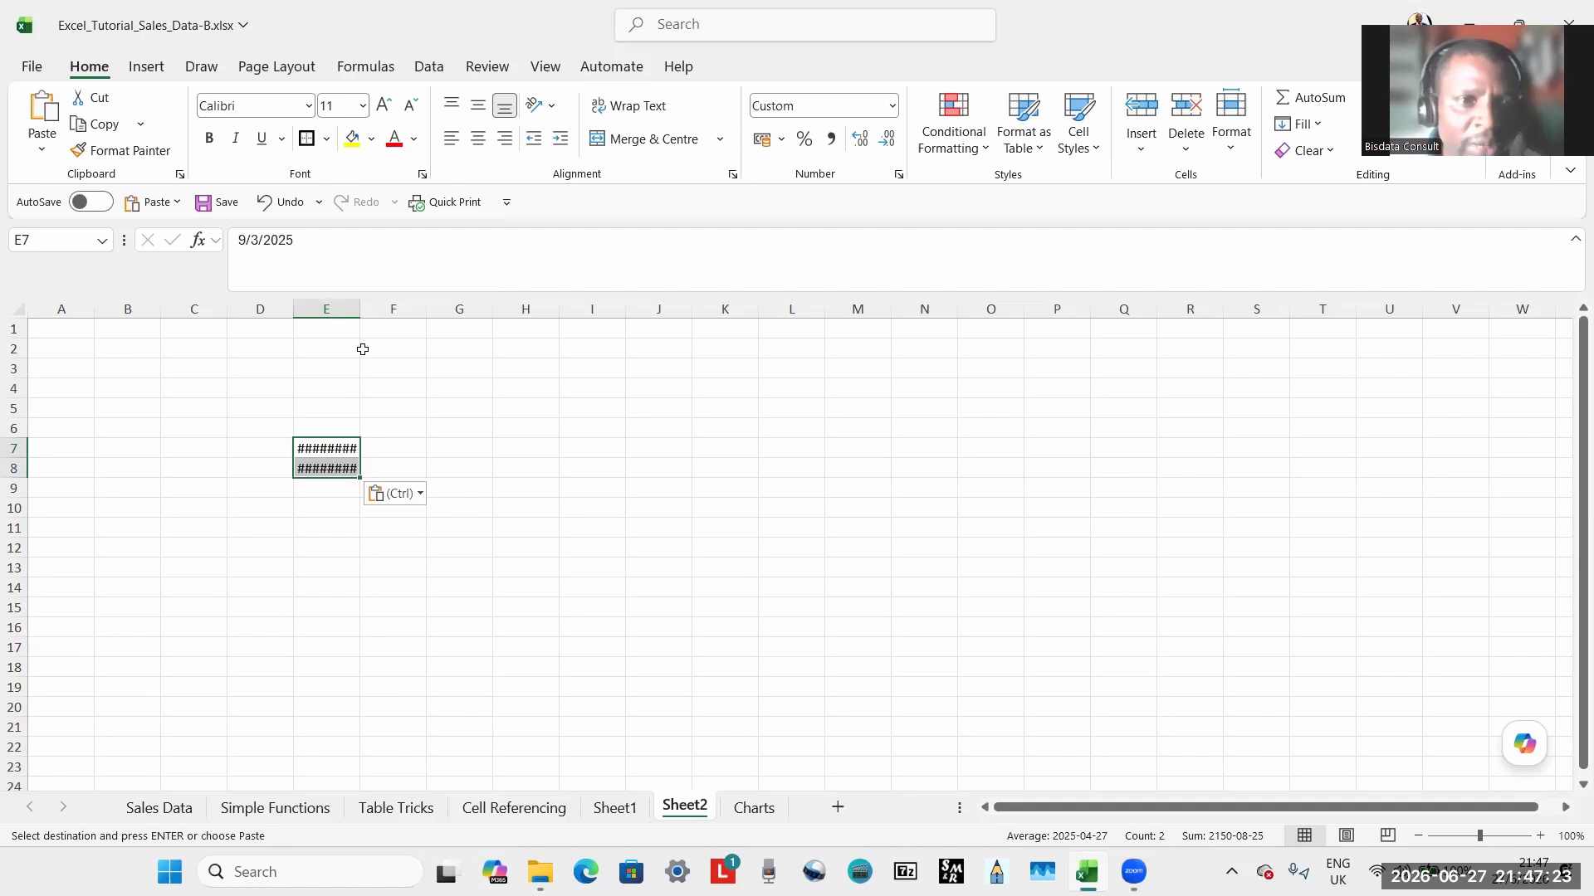
Widen column E of Sheet2 enough to show the pasted dates in full.
drag(361, 292, 383, 332)
click(362, 345)
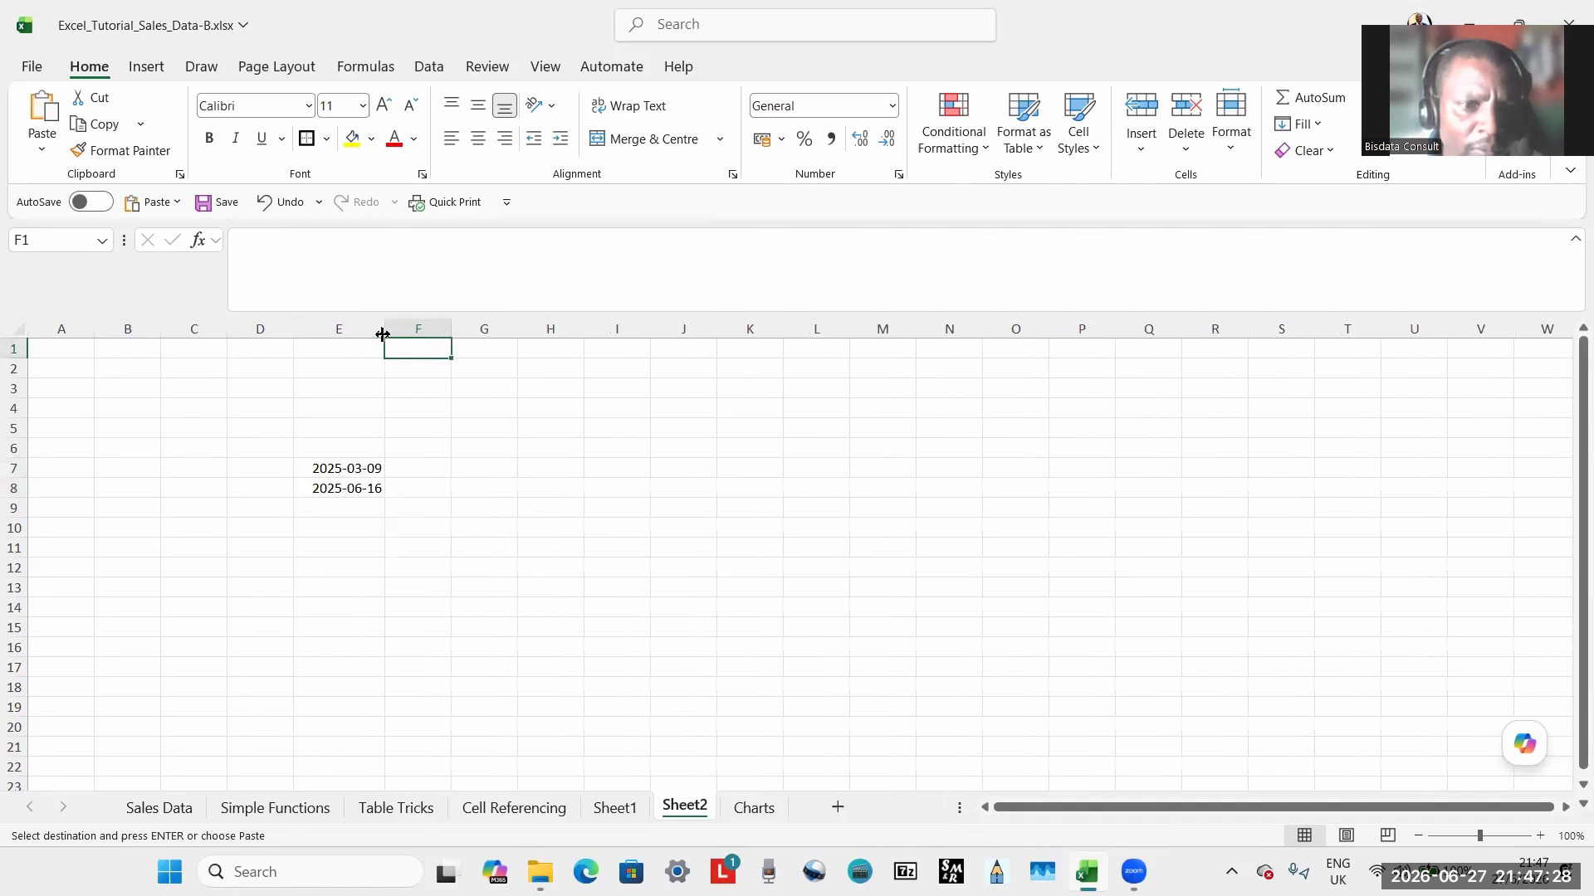
click(340, 462)
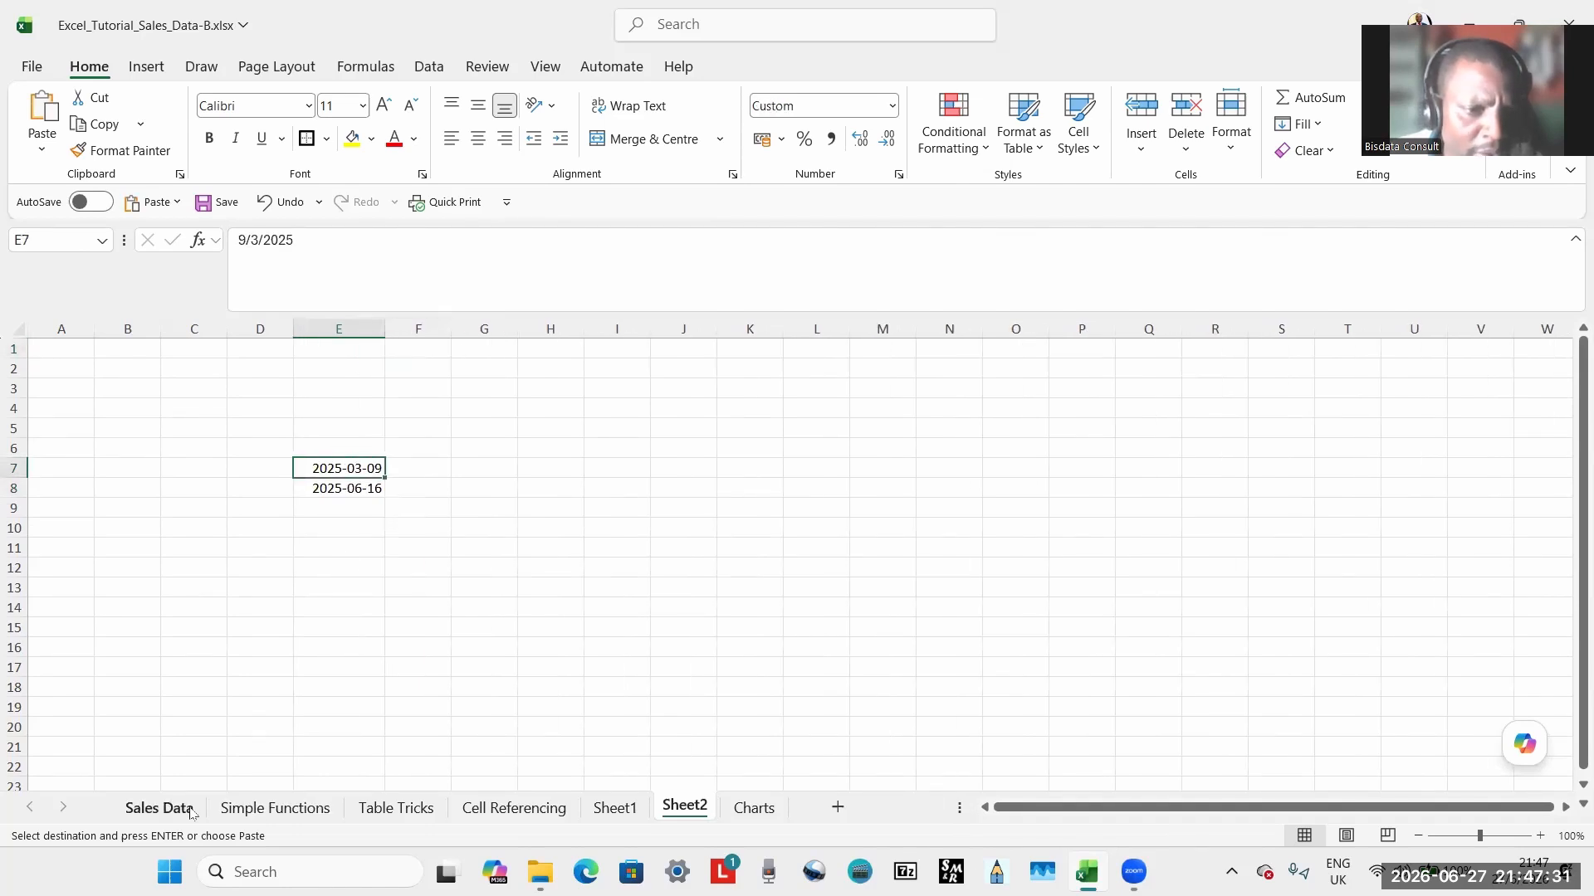
Apply All Borders to the range B34:E36 on the Sales Data sheet.
click(159, 807)
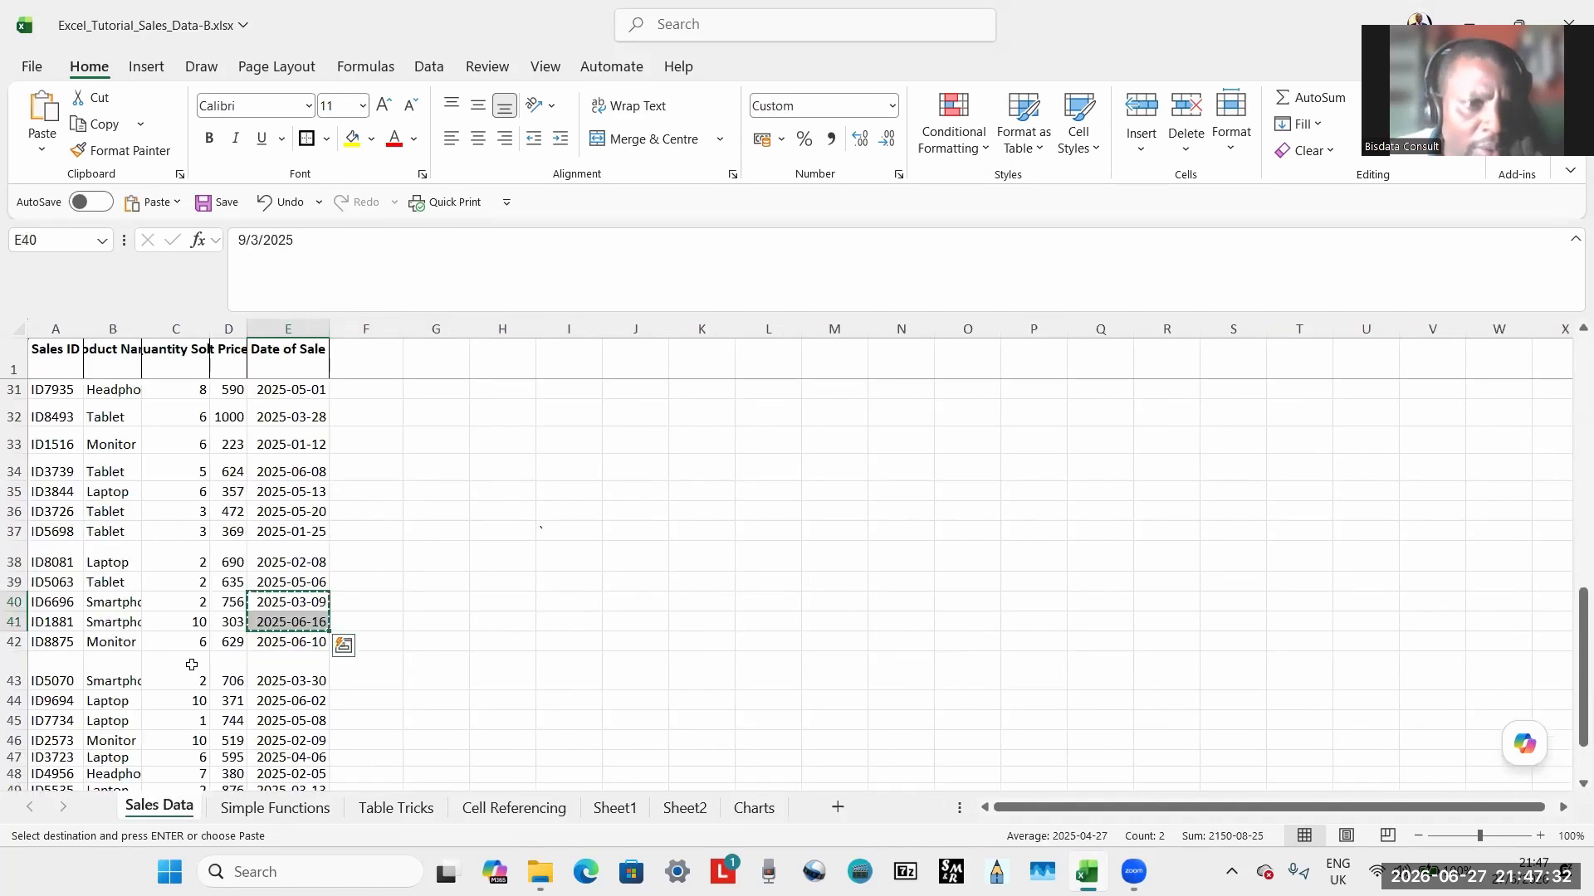
click(112, 469)
drag(191, 464, 315, 516)
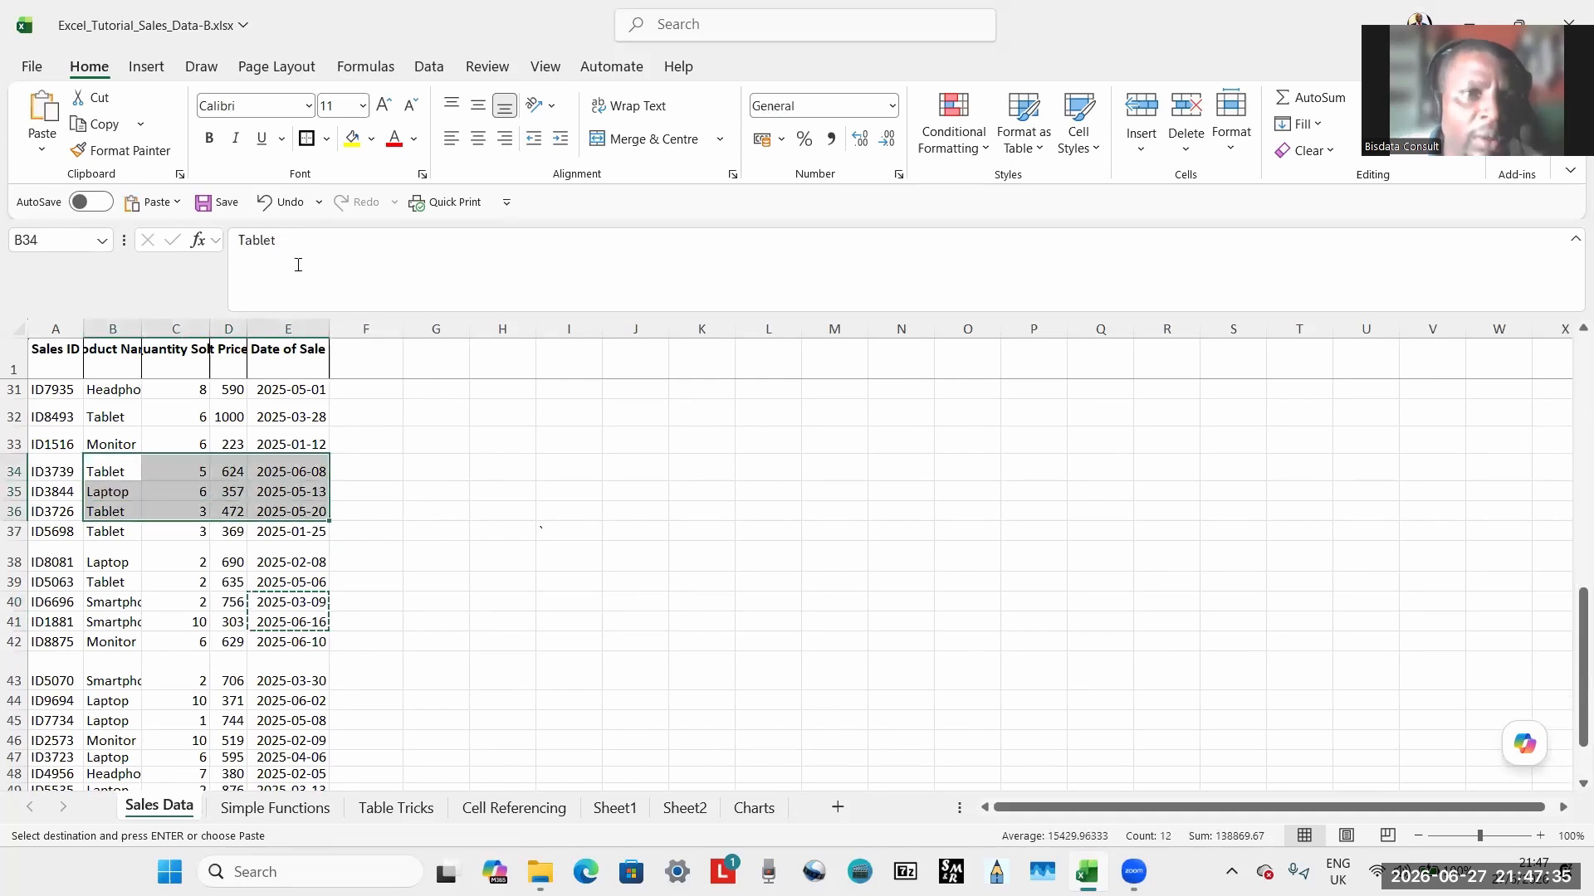
click(325, 140)
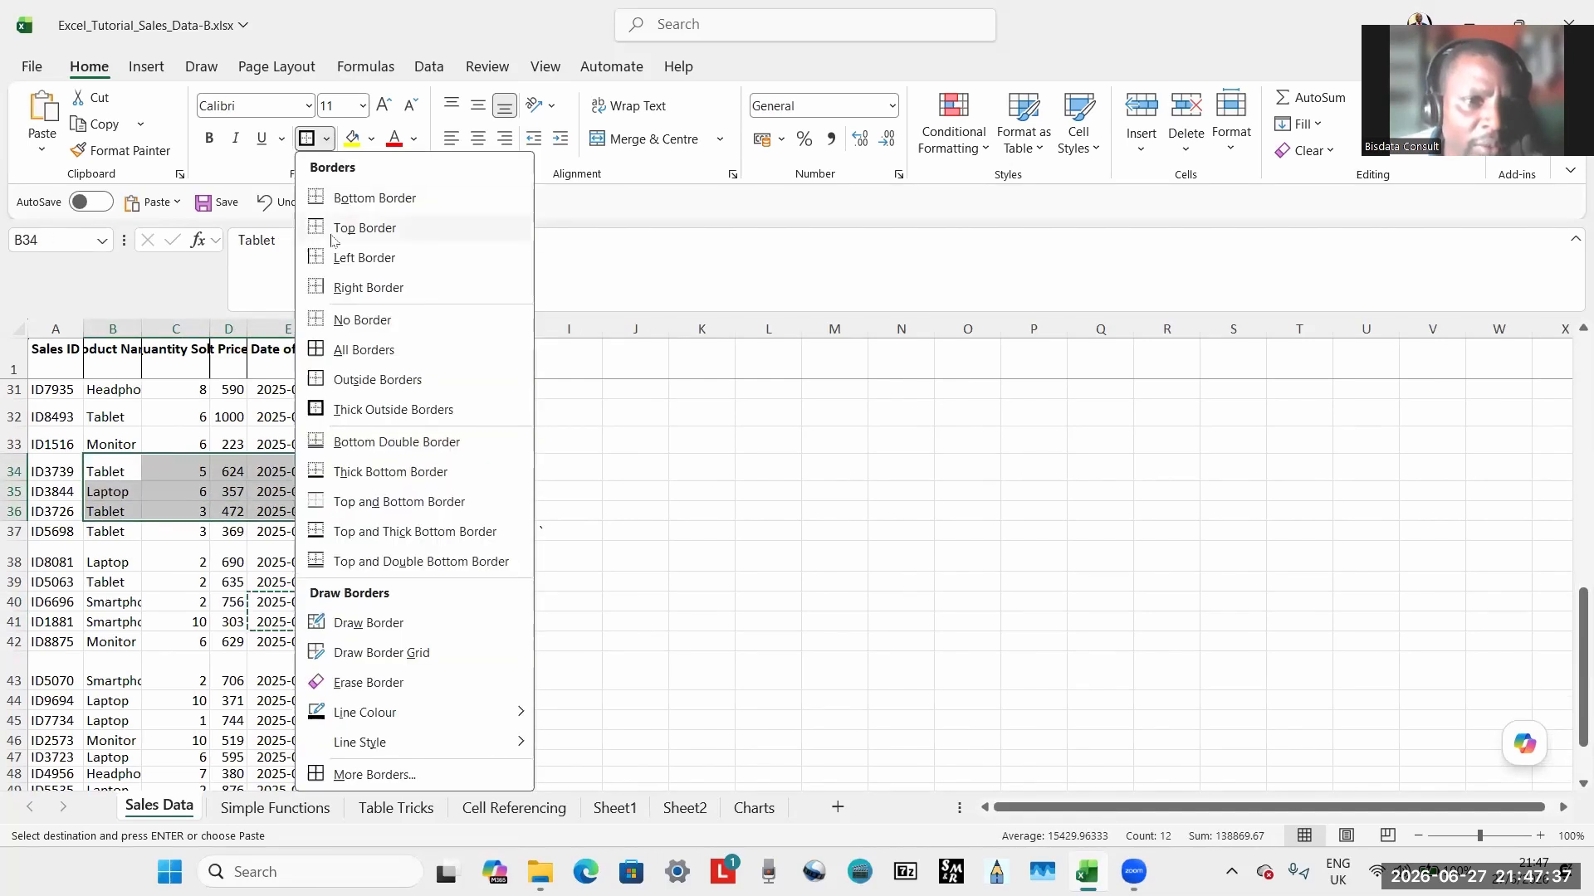
click(352, 350)
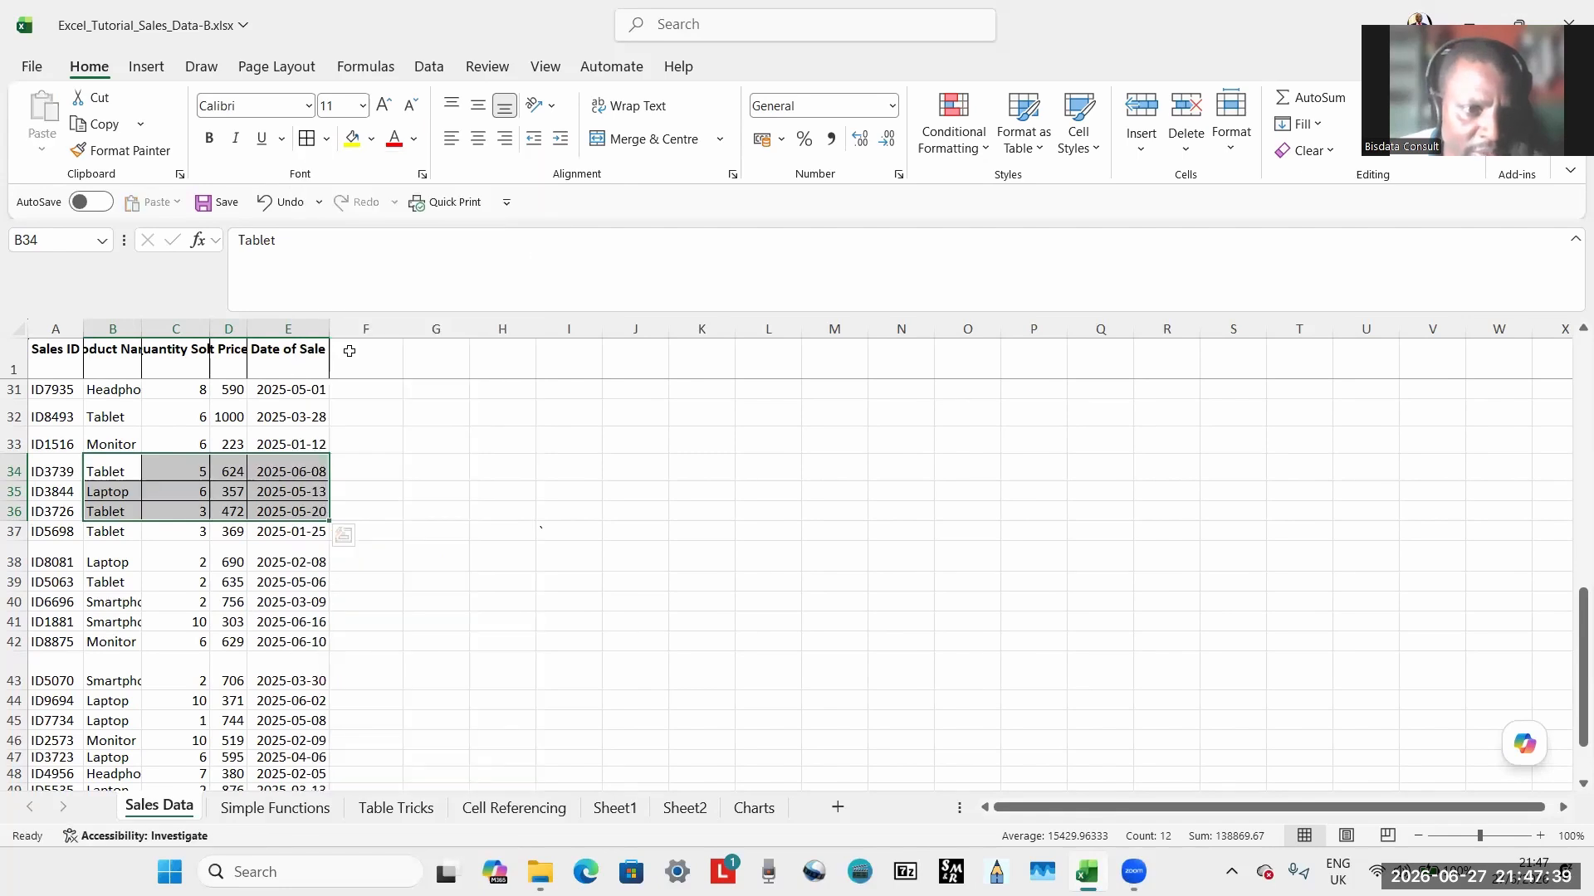
click(227, 578)
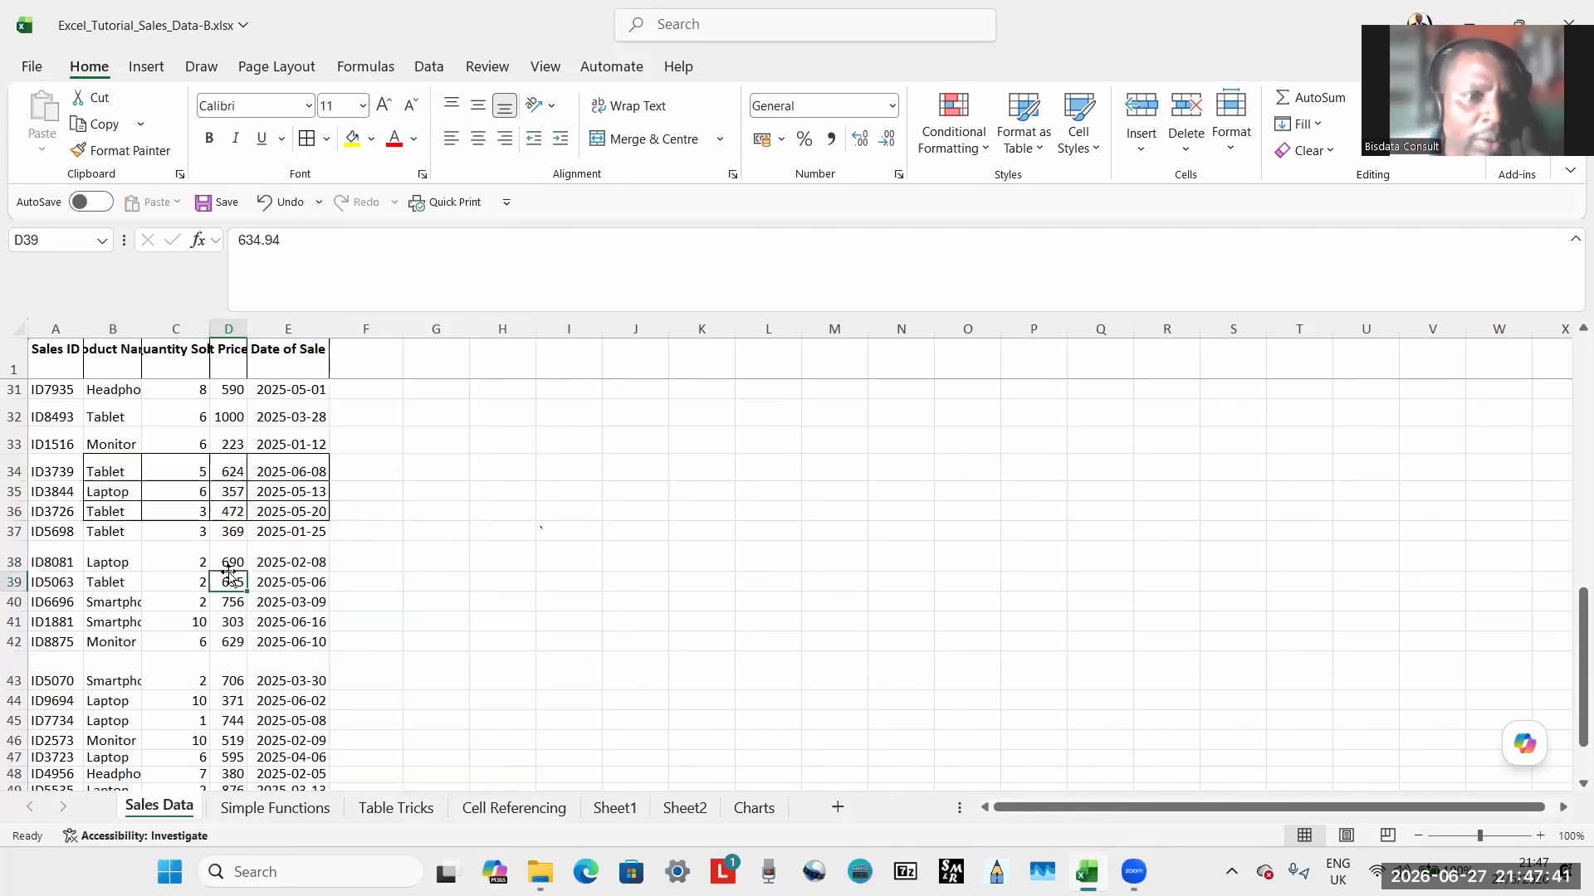
Copy the bordered range C34:E36 from Sales Data and paste it into Sheet2 starting at cell E11.
click(233, 472)
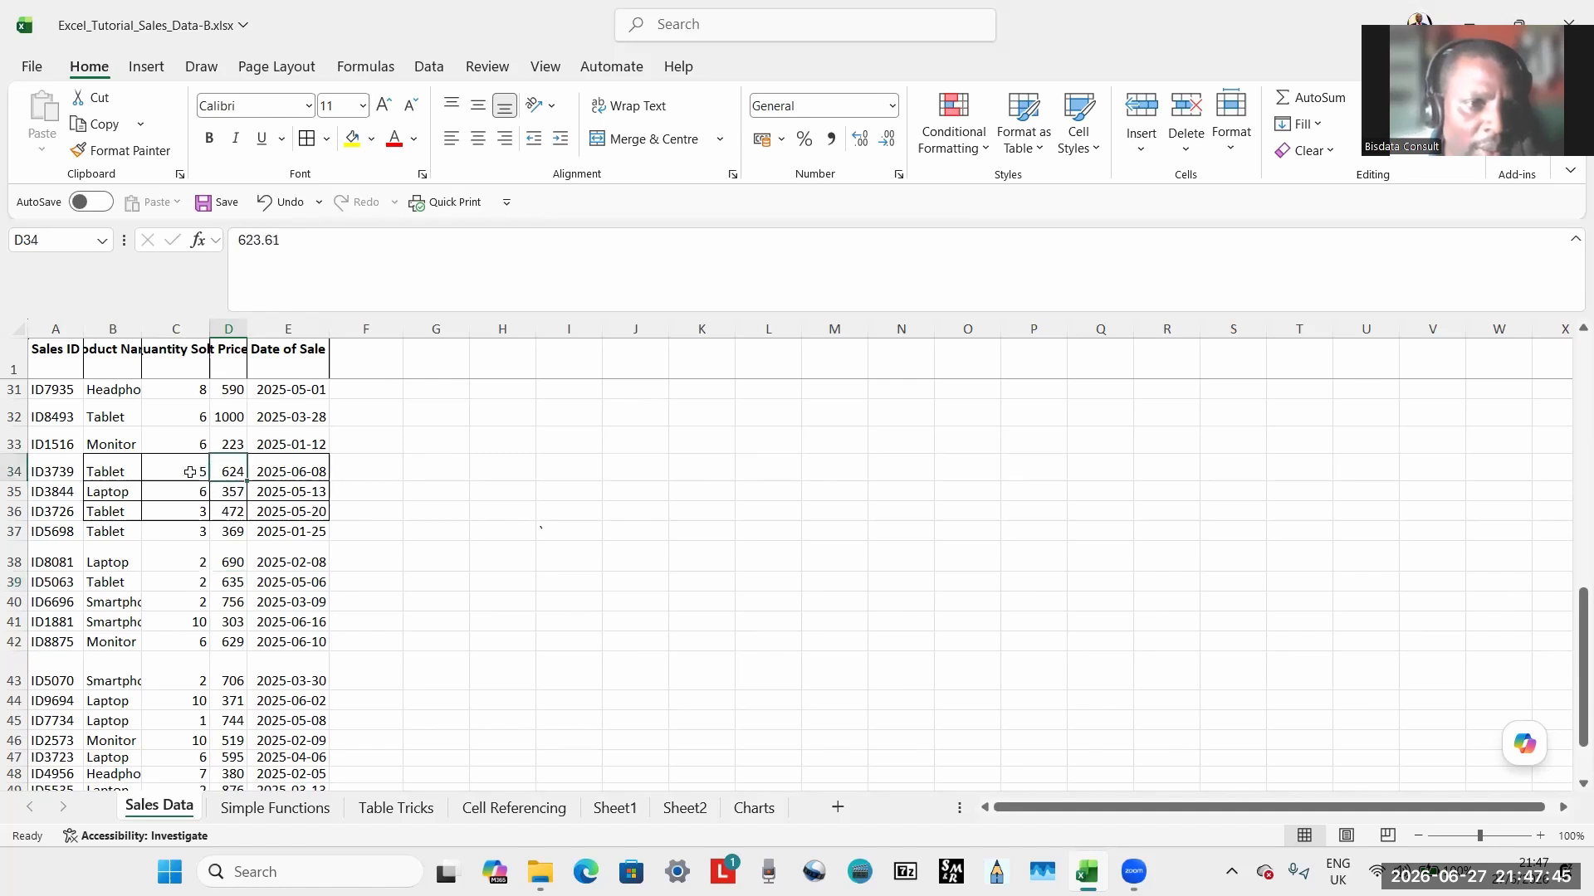
drag(191, 470, 276, 512)
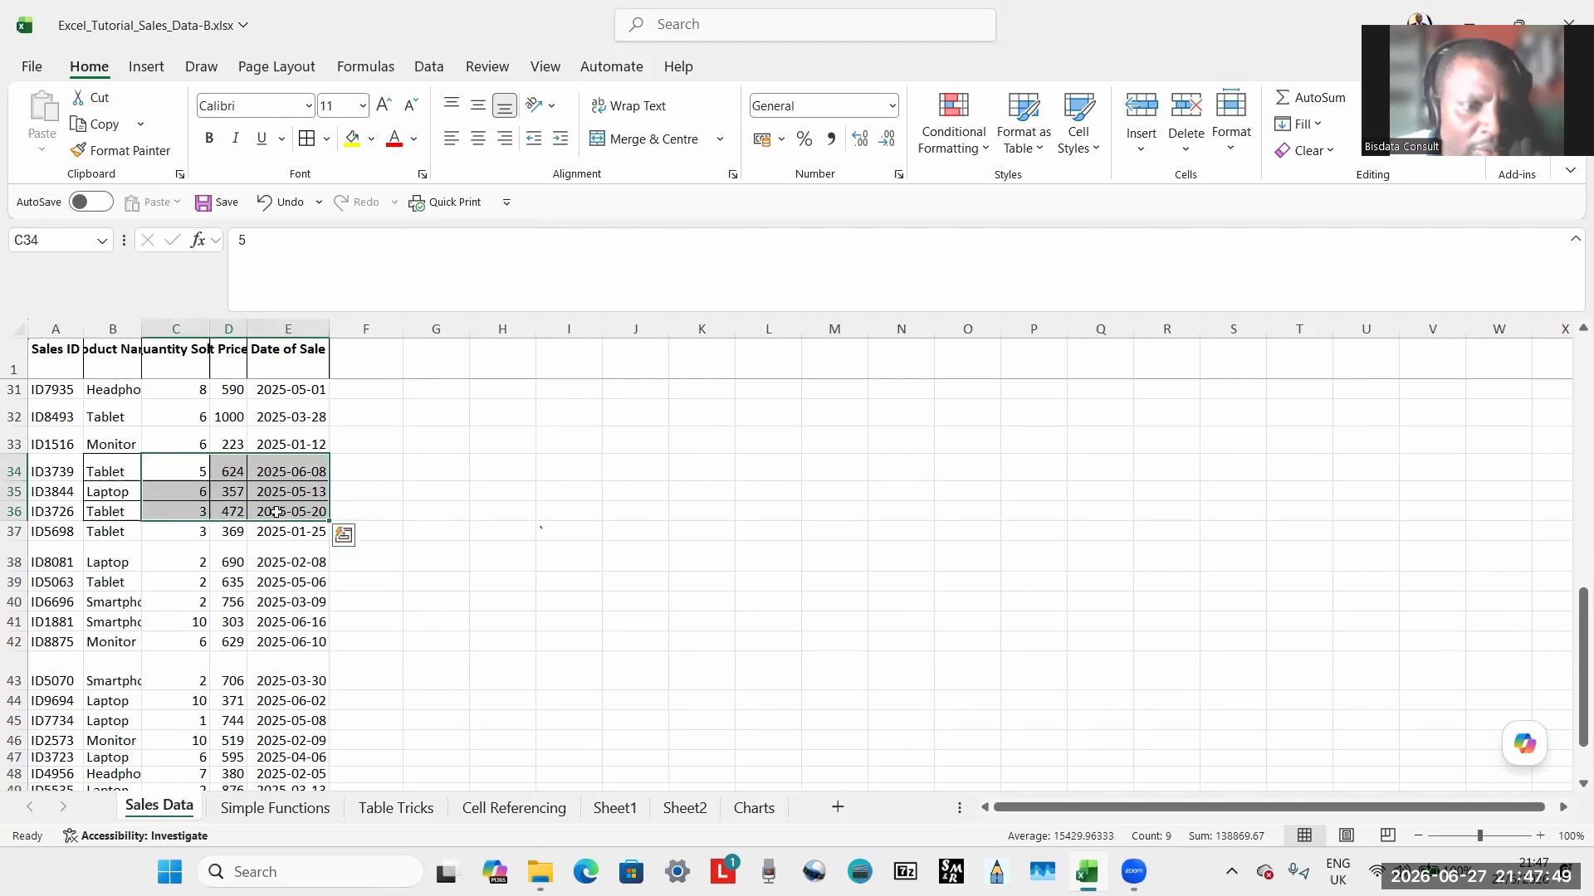
key(ctrl+c)
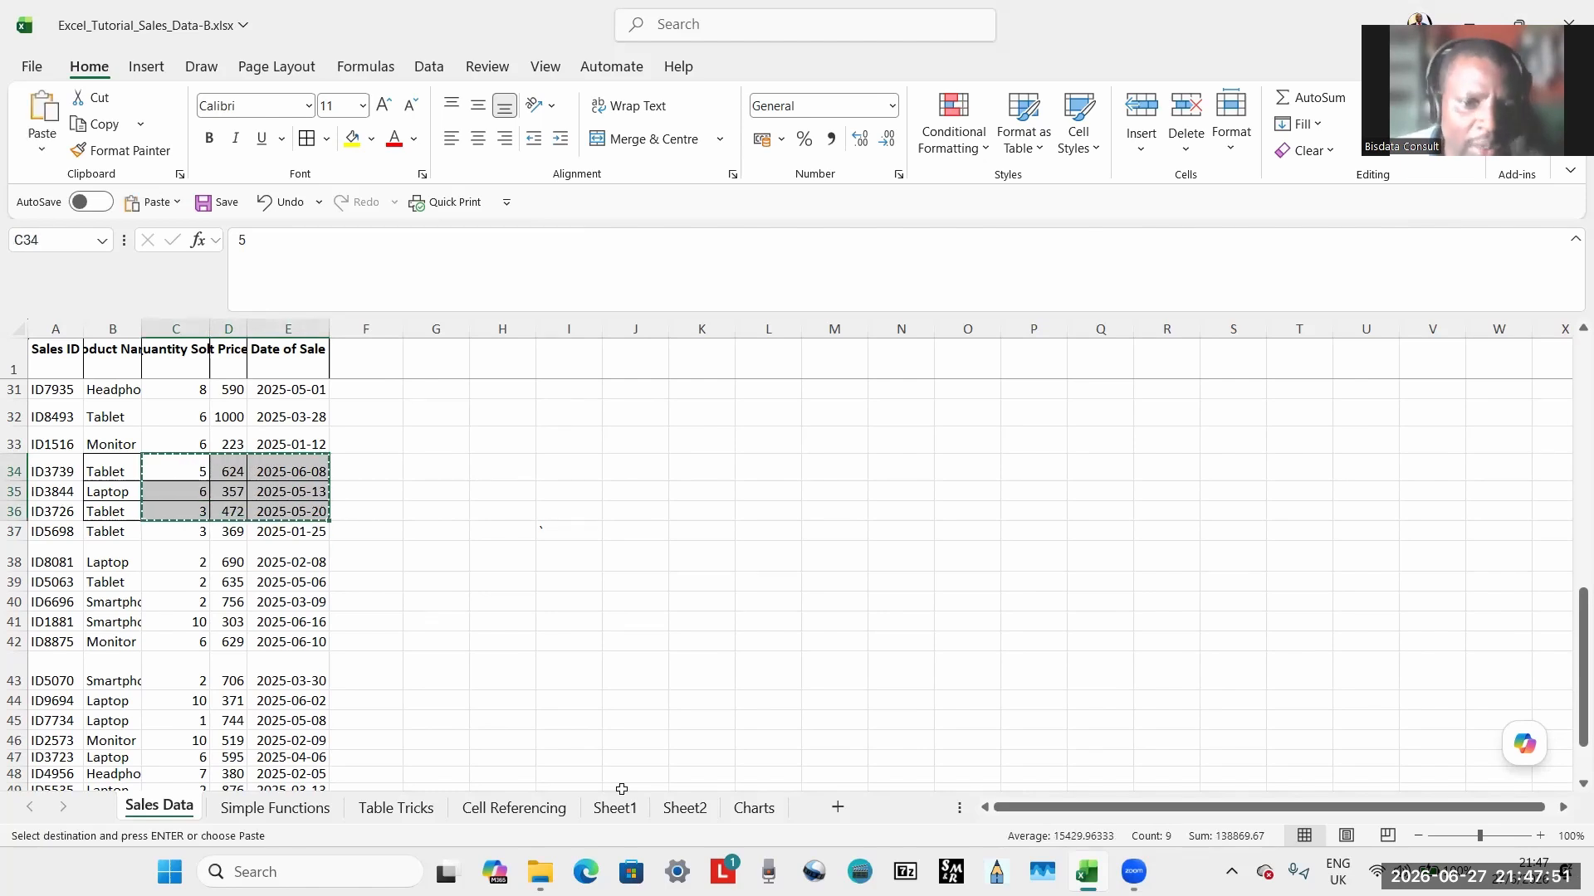
click(698, 808)
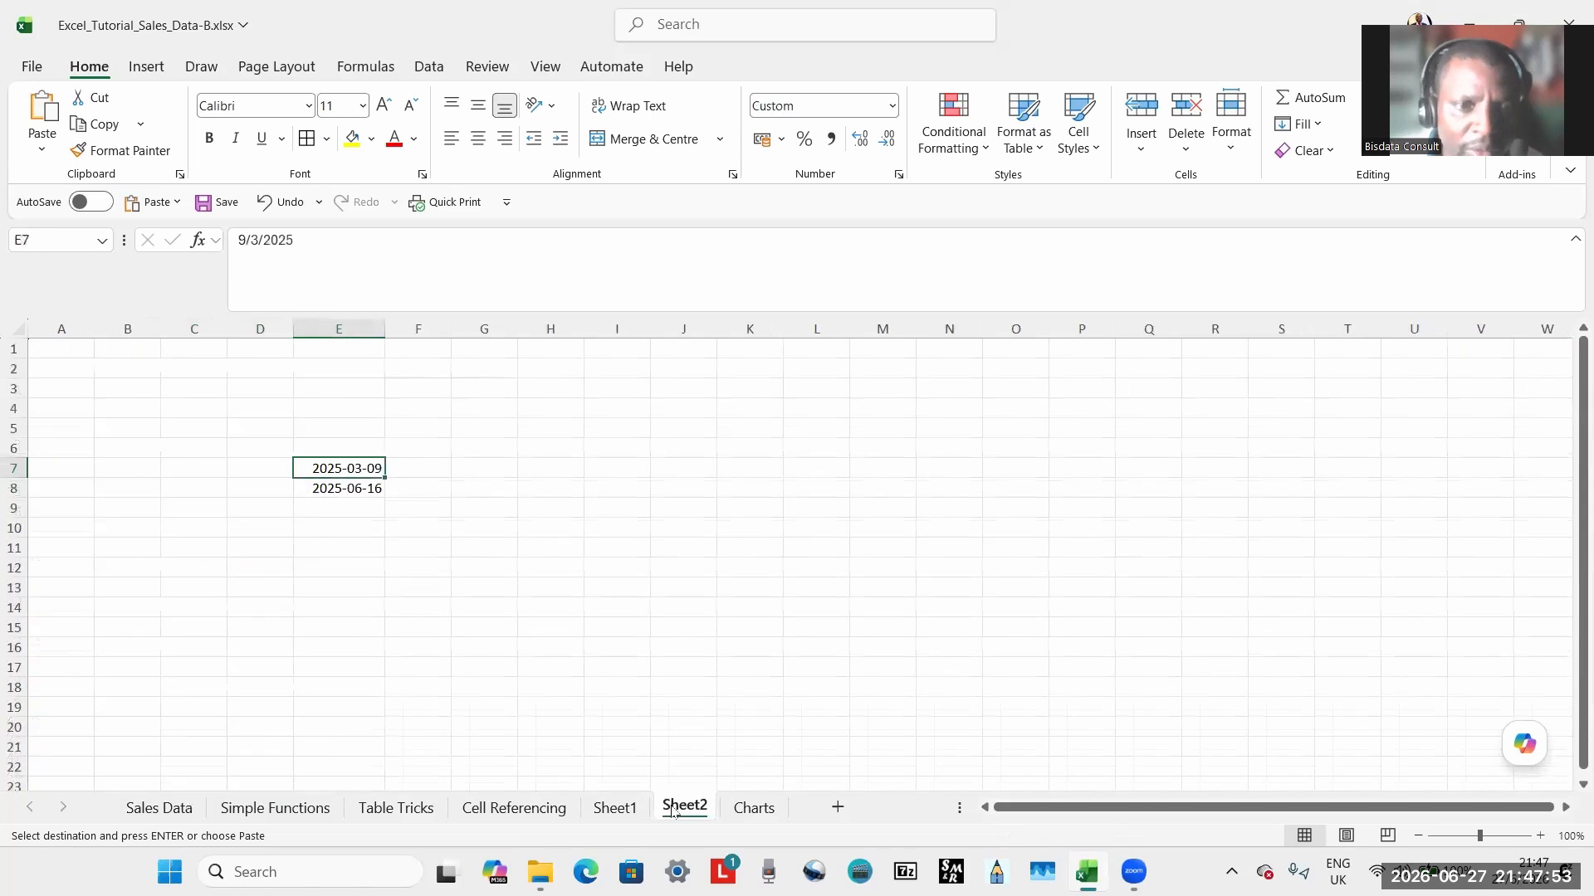
click(302, 541)
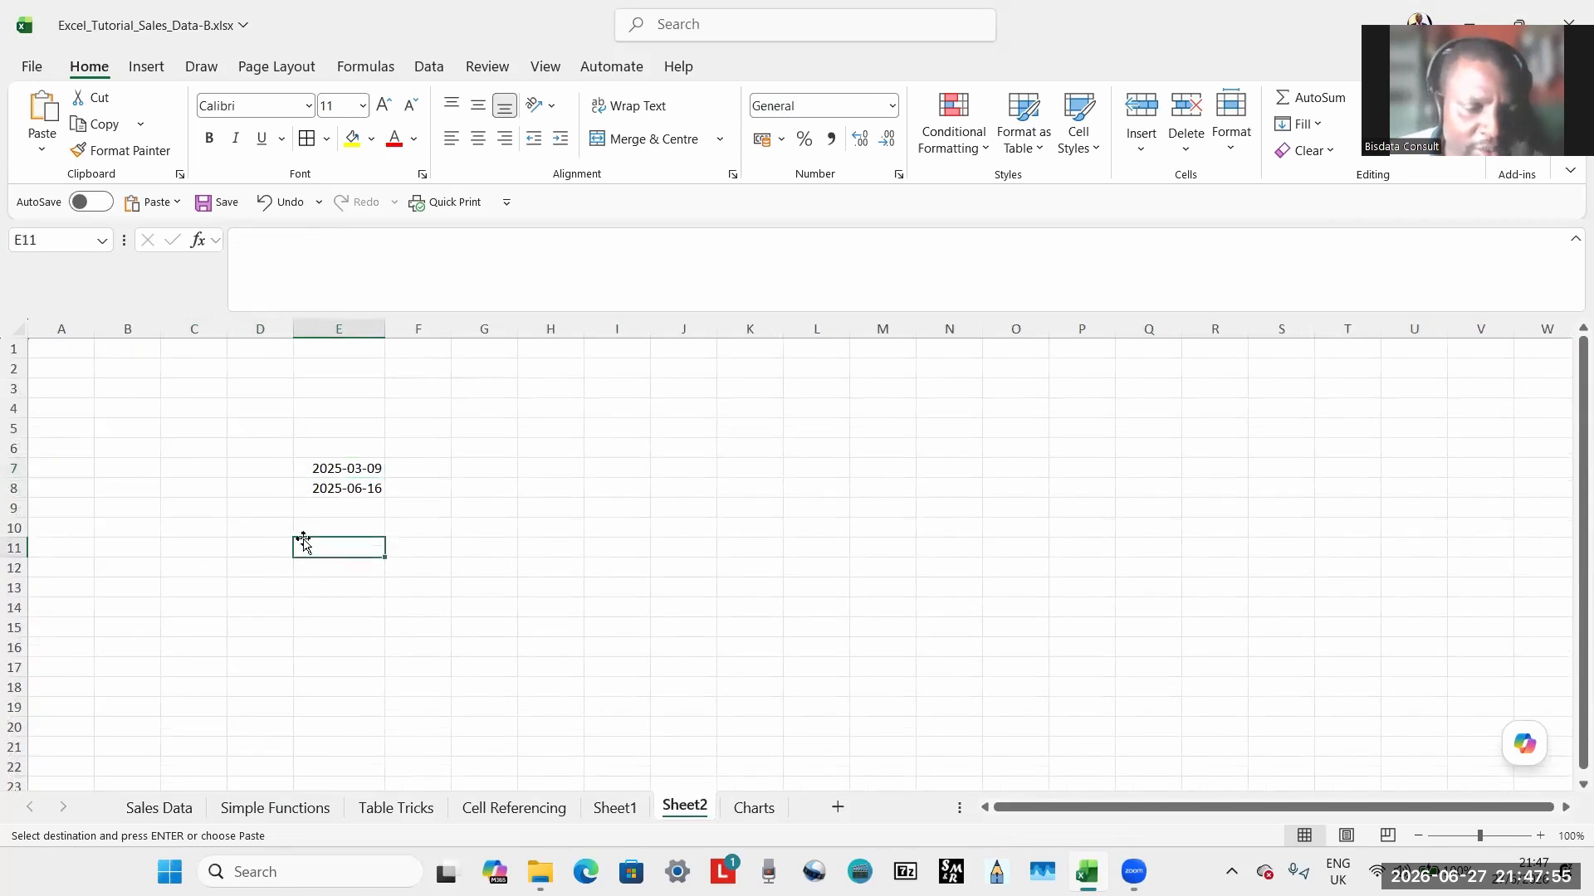
key(ctrl+v)
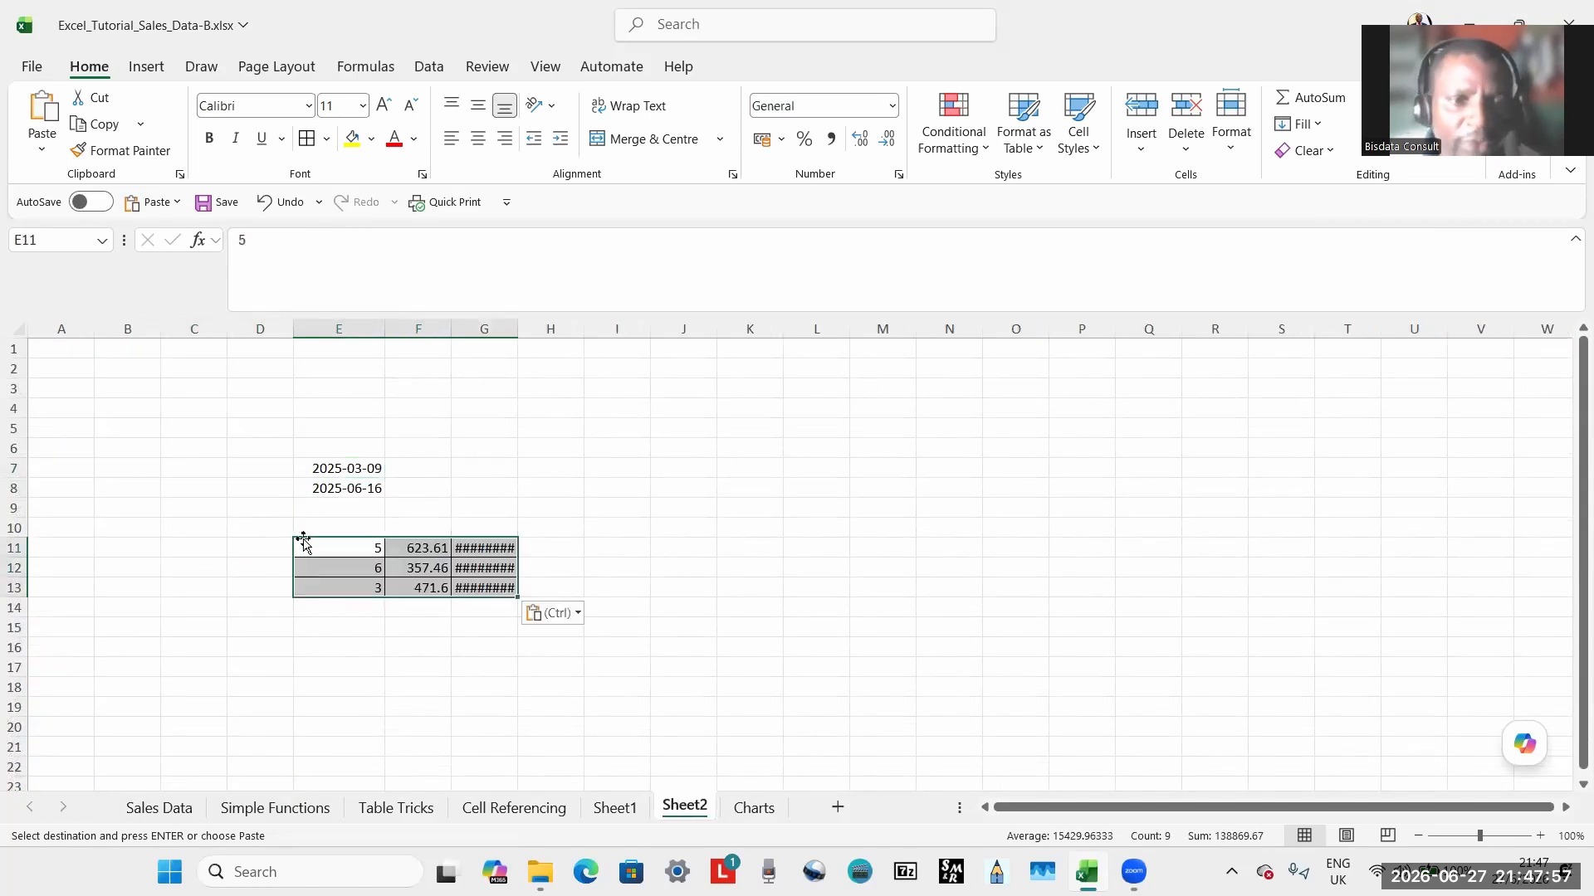
Widen column G of Sheet2 enough to show the pasted dates in full, and check the bordered cells.
drag(518, 335, 554, 336)
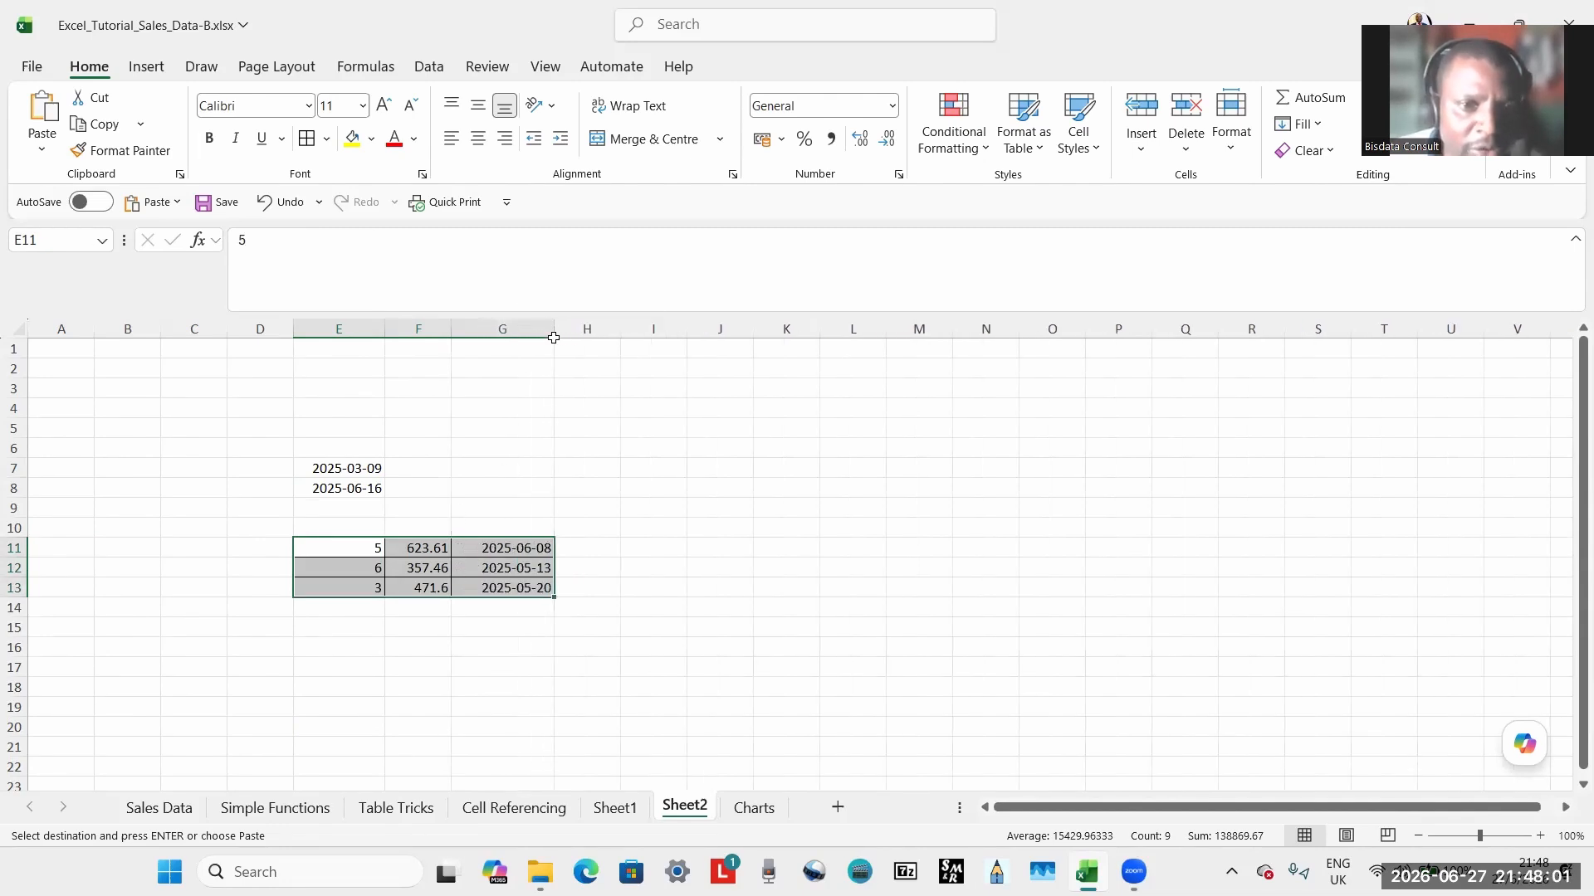
click(337, 557)
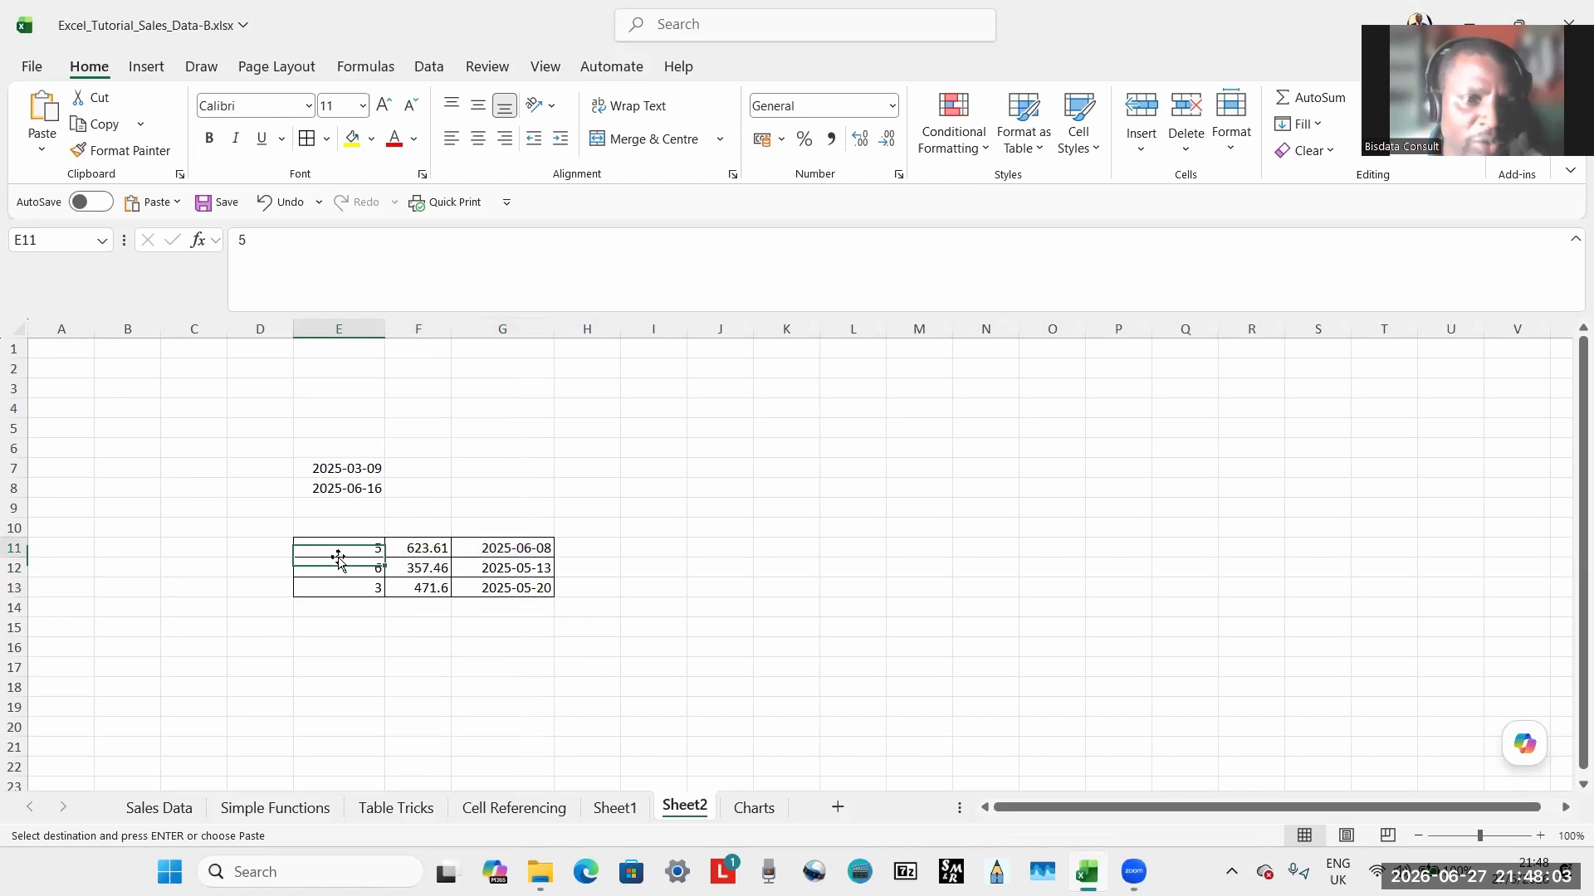
click(425, 569)
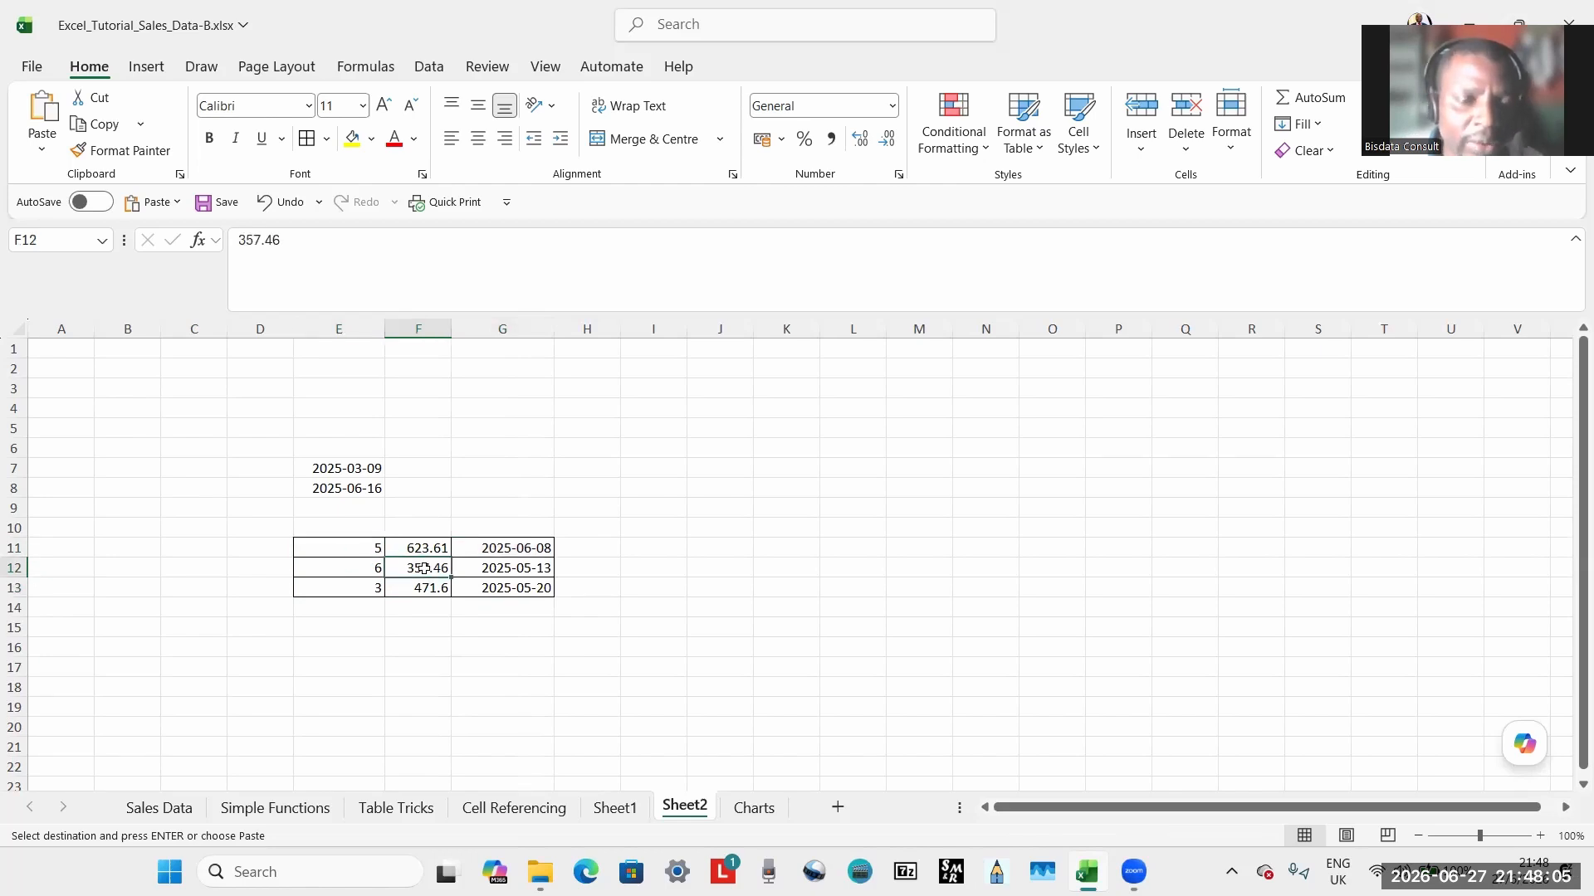
click(516, 551)
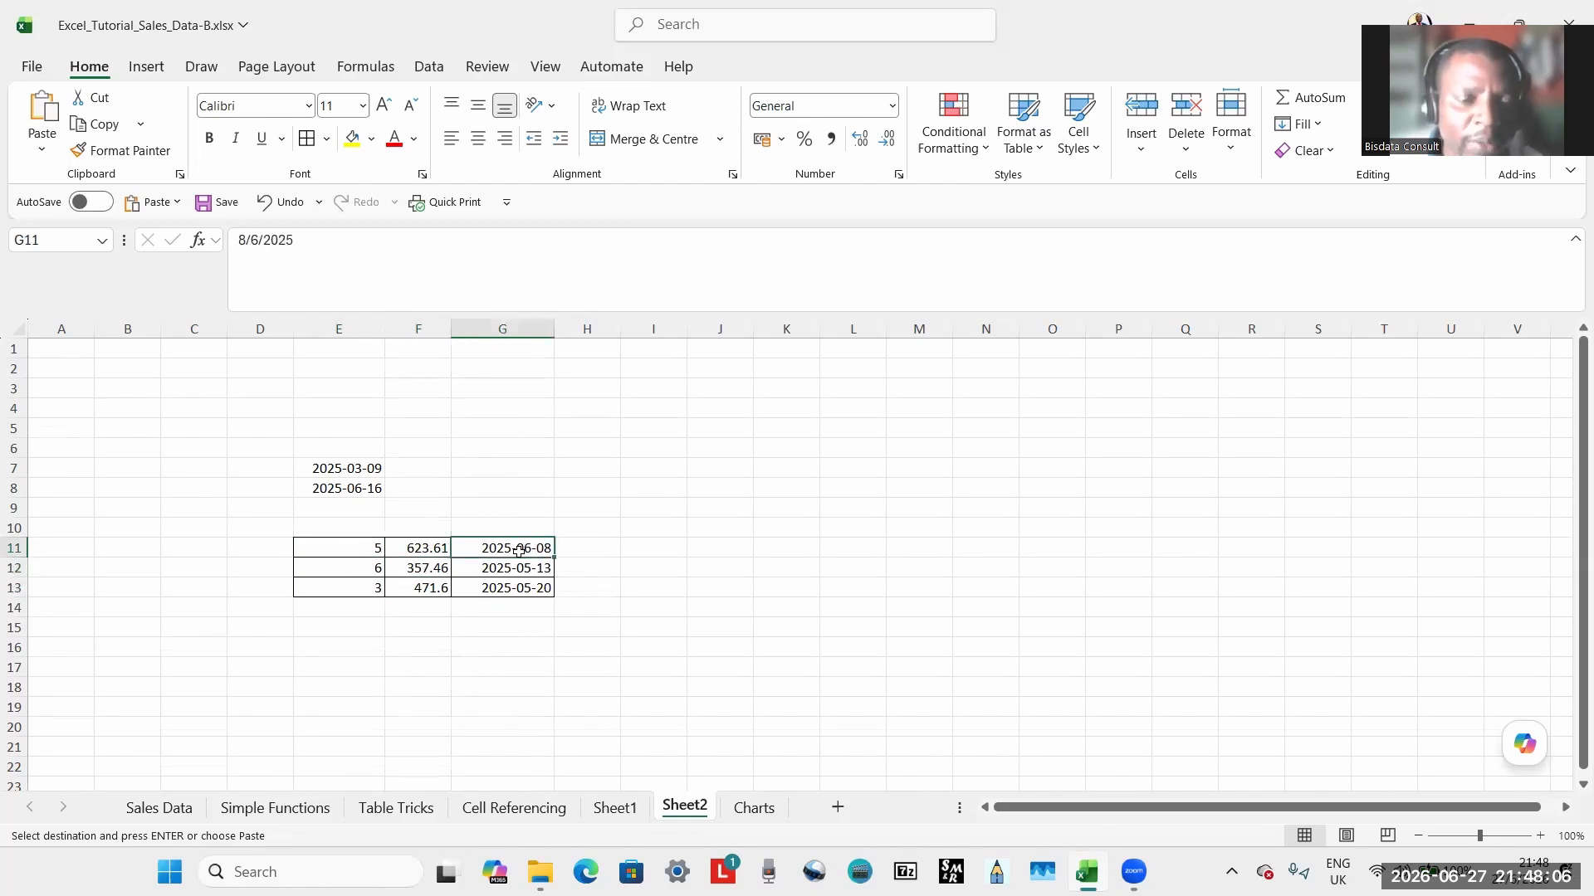
click(374, 573)
click(457, 555)
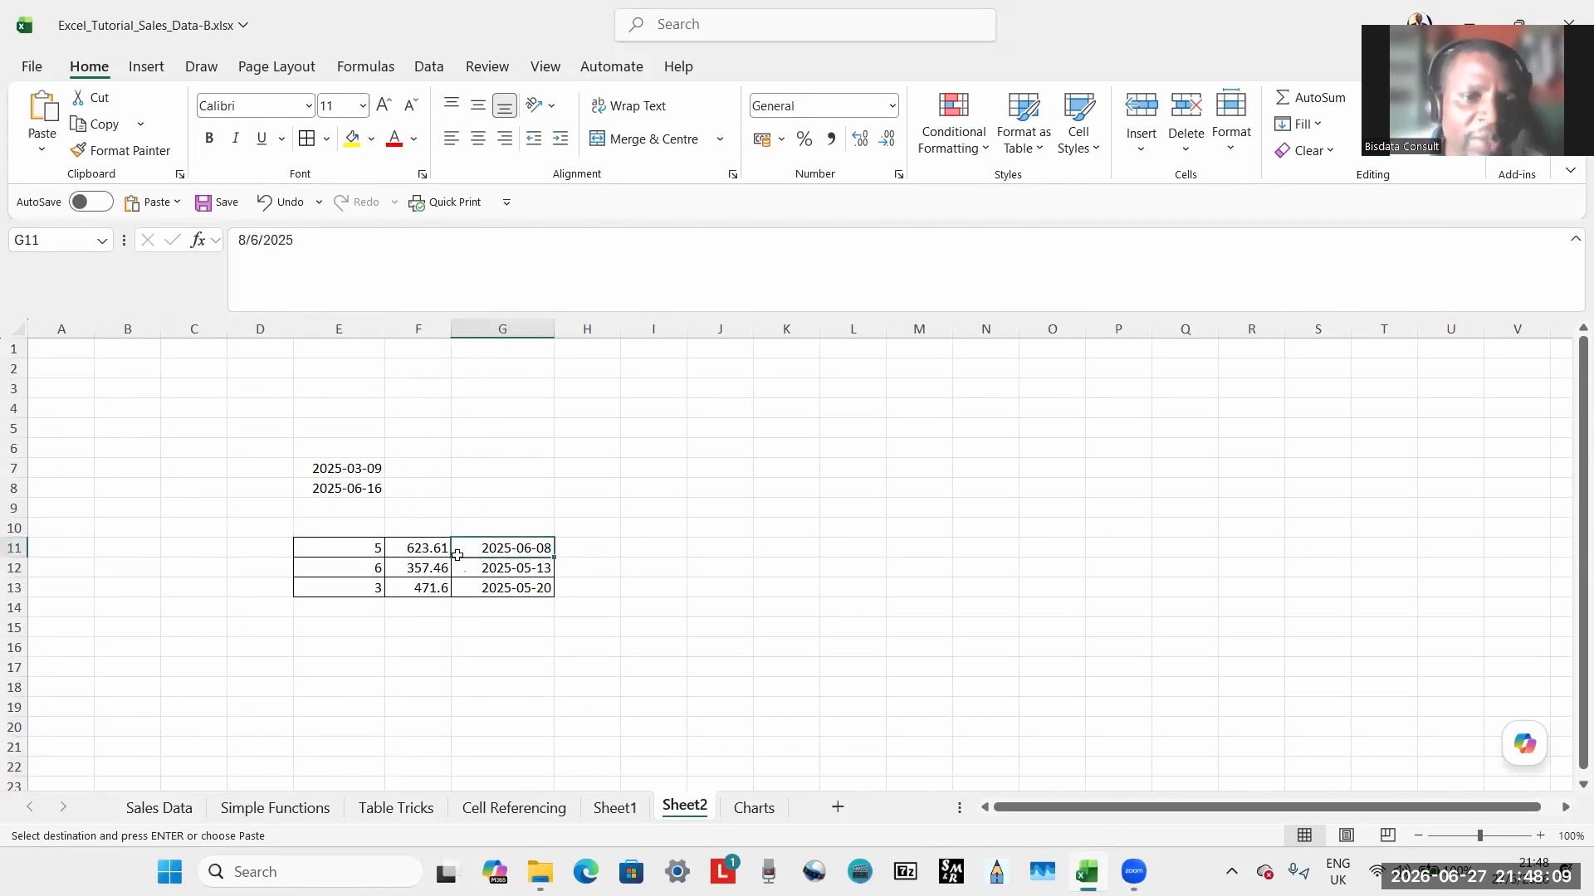
click(388, 572)
Paste the copied Sales Data range as values only into Sheet2 starting at cell E16.
click(320, 640)
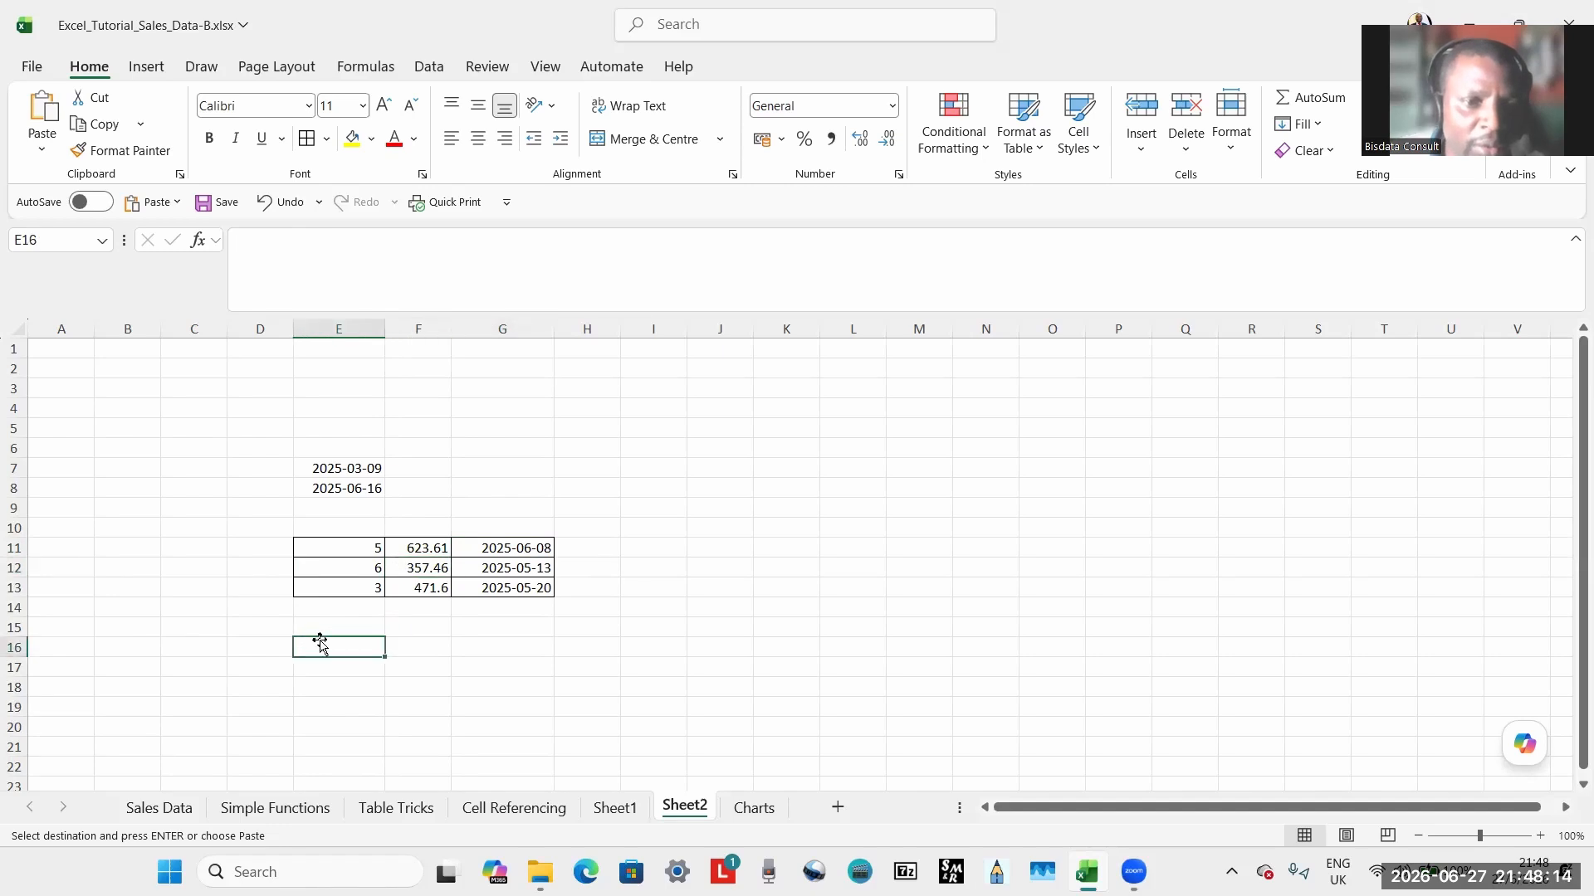
click(41, 153)
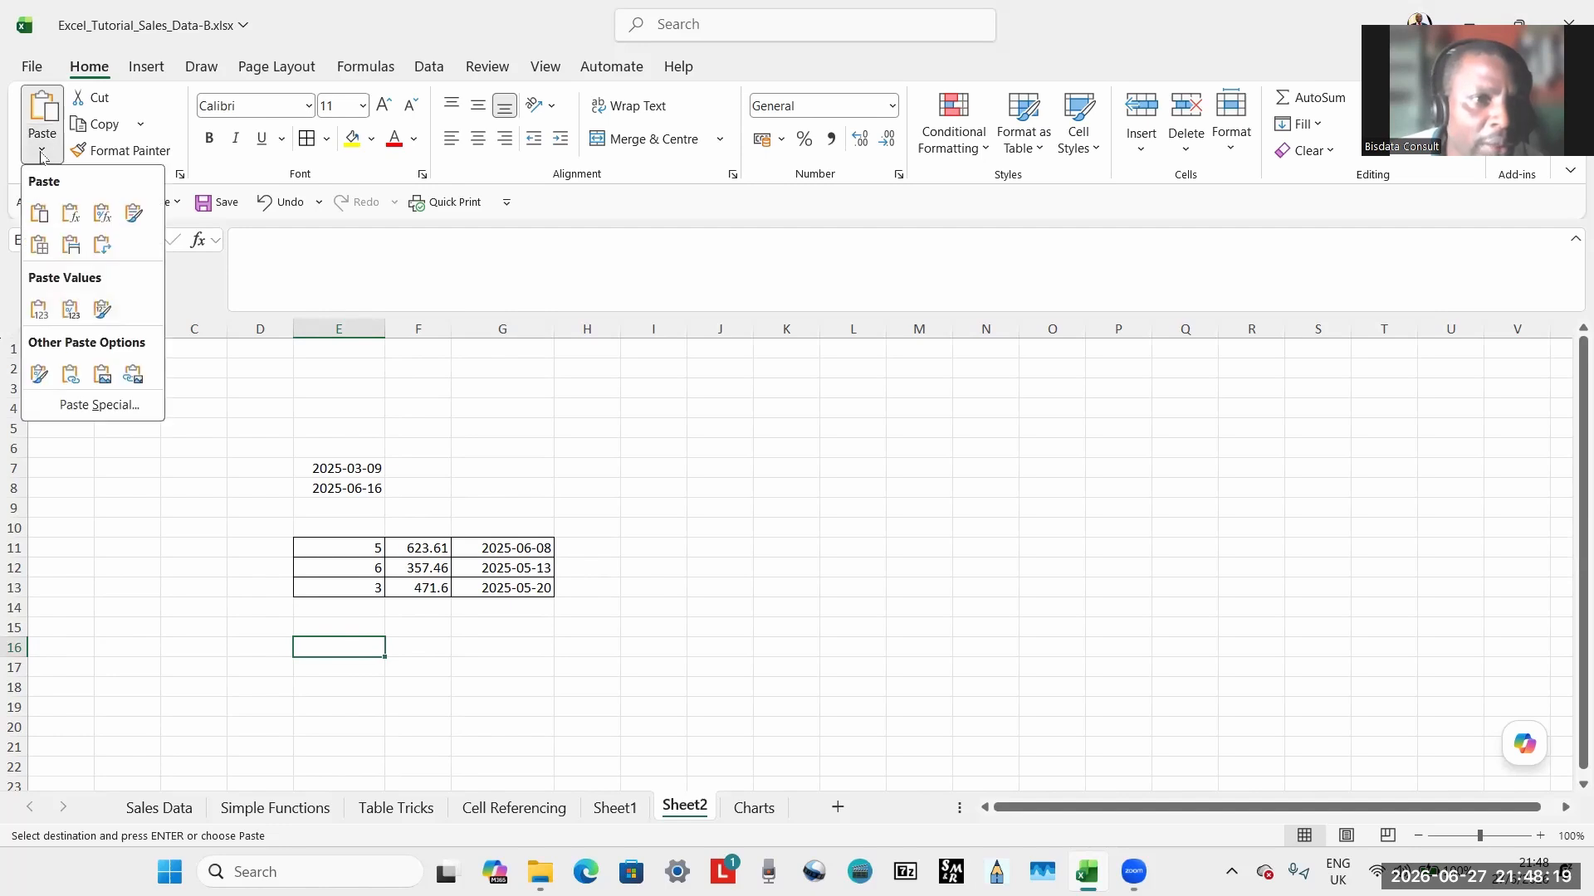
click(36, 322)
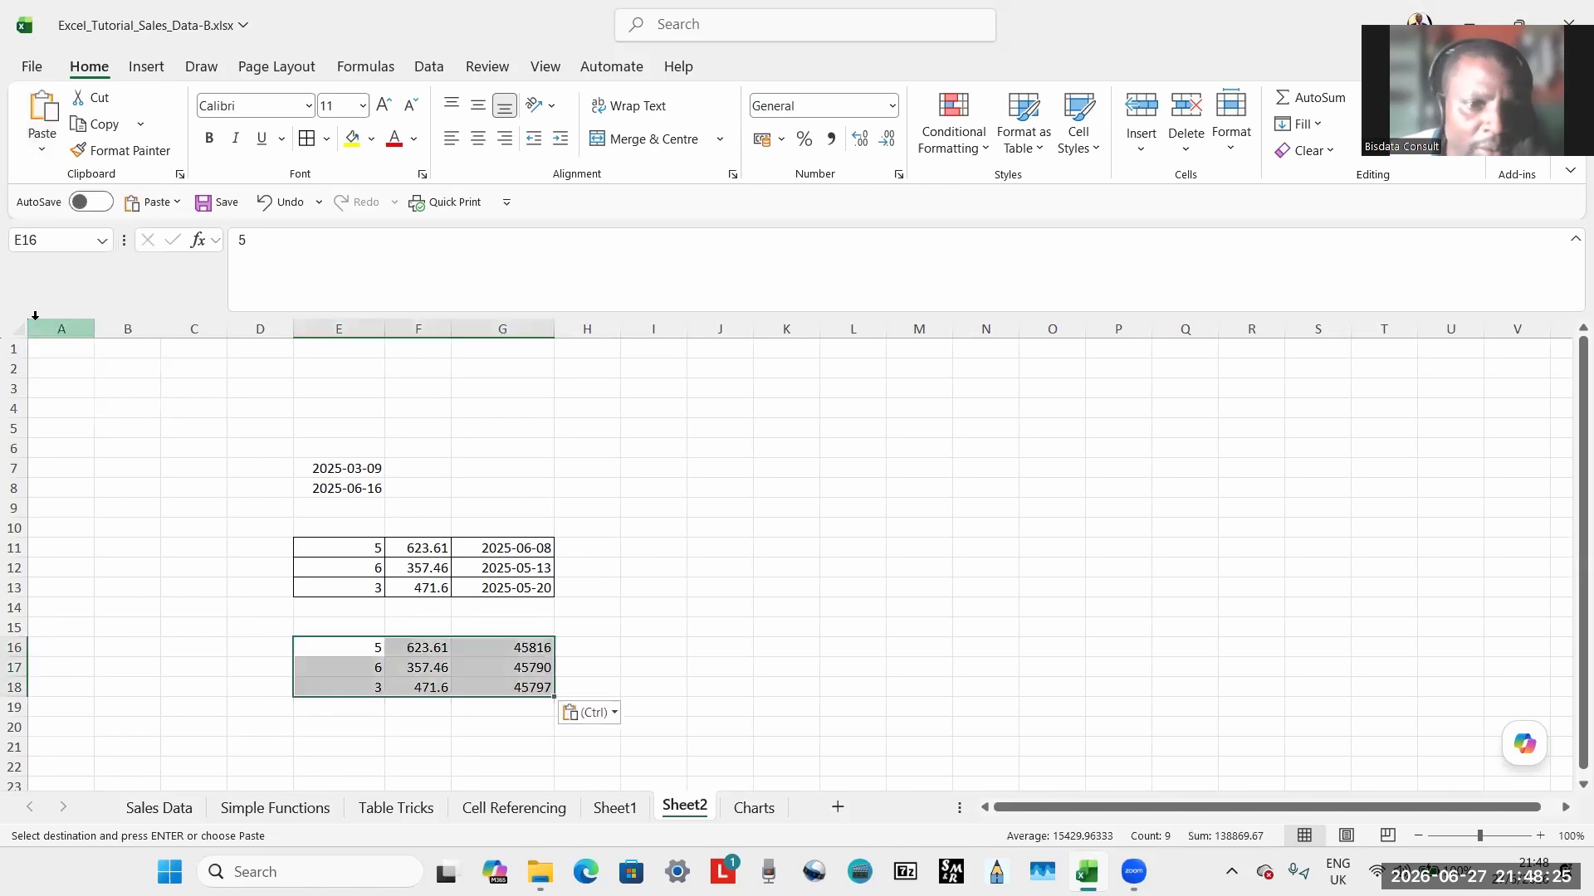
click(424, 666)
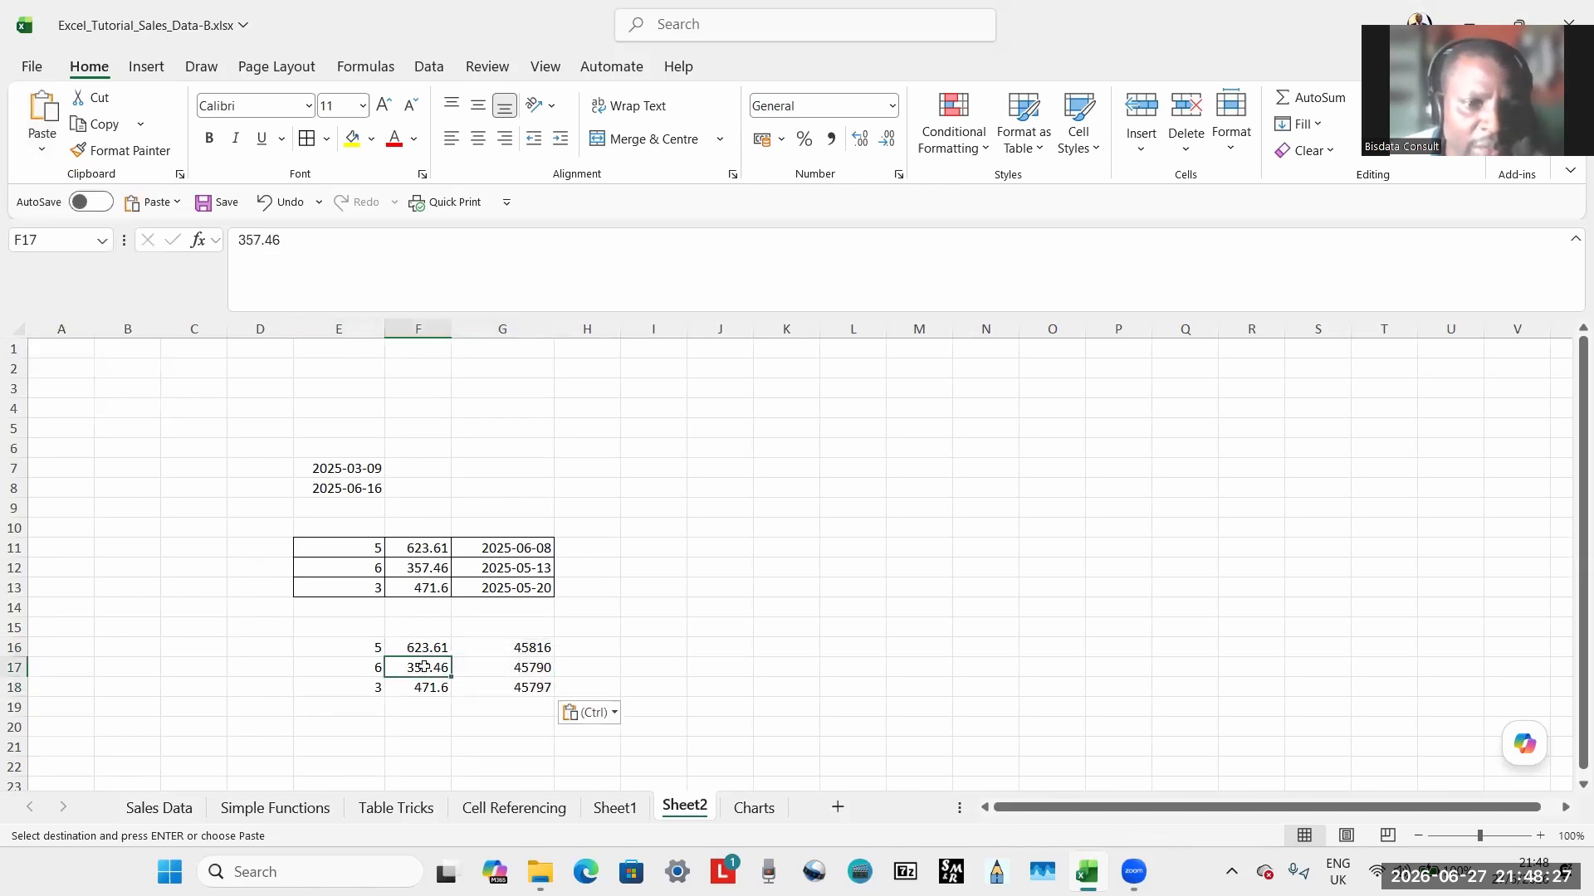
Paste the copied range as values only starting at cell F12, over part of the bordered block.
click(406, 564)
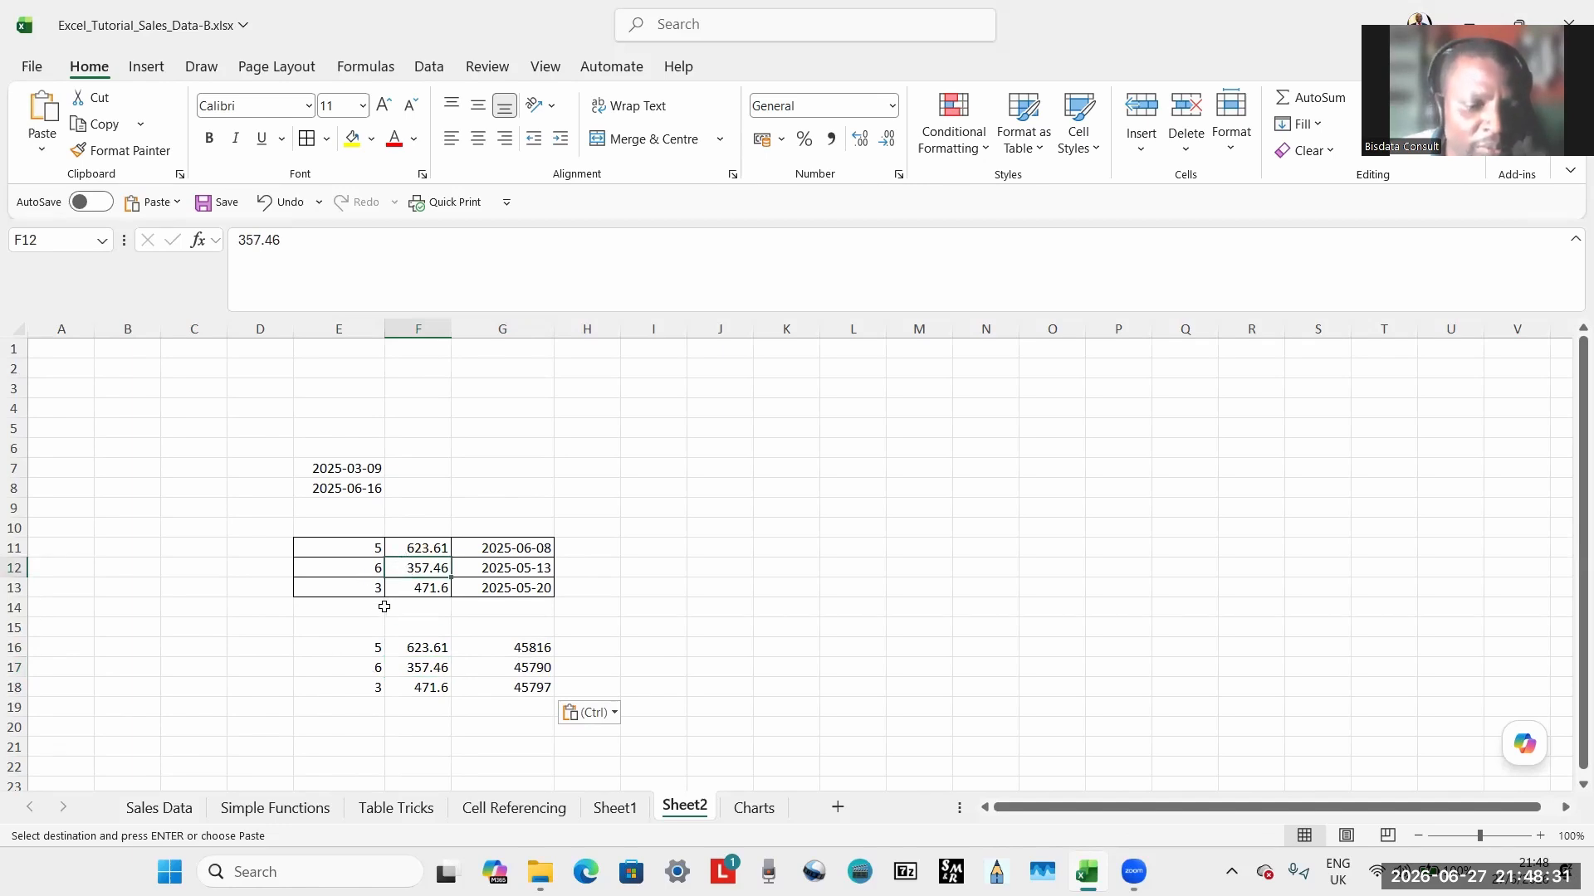
key(alt)
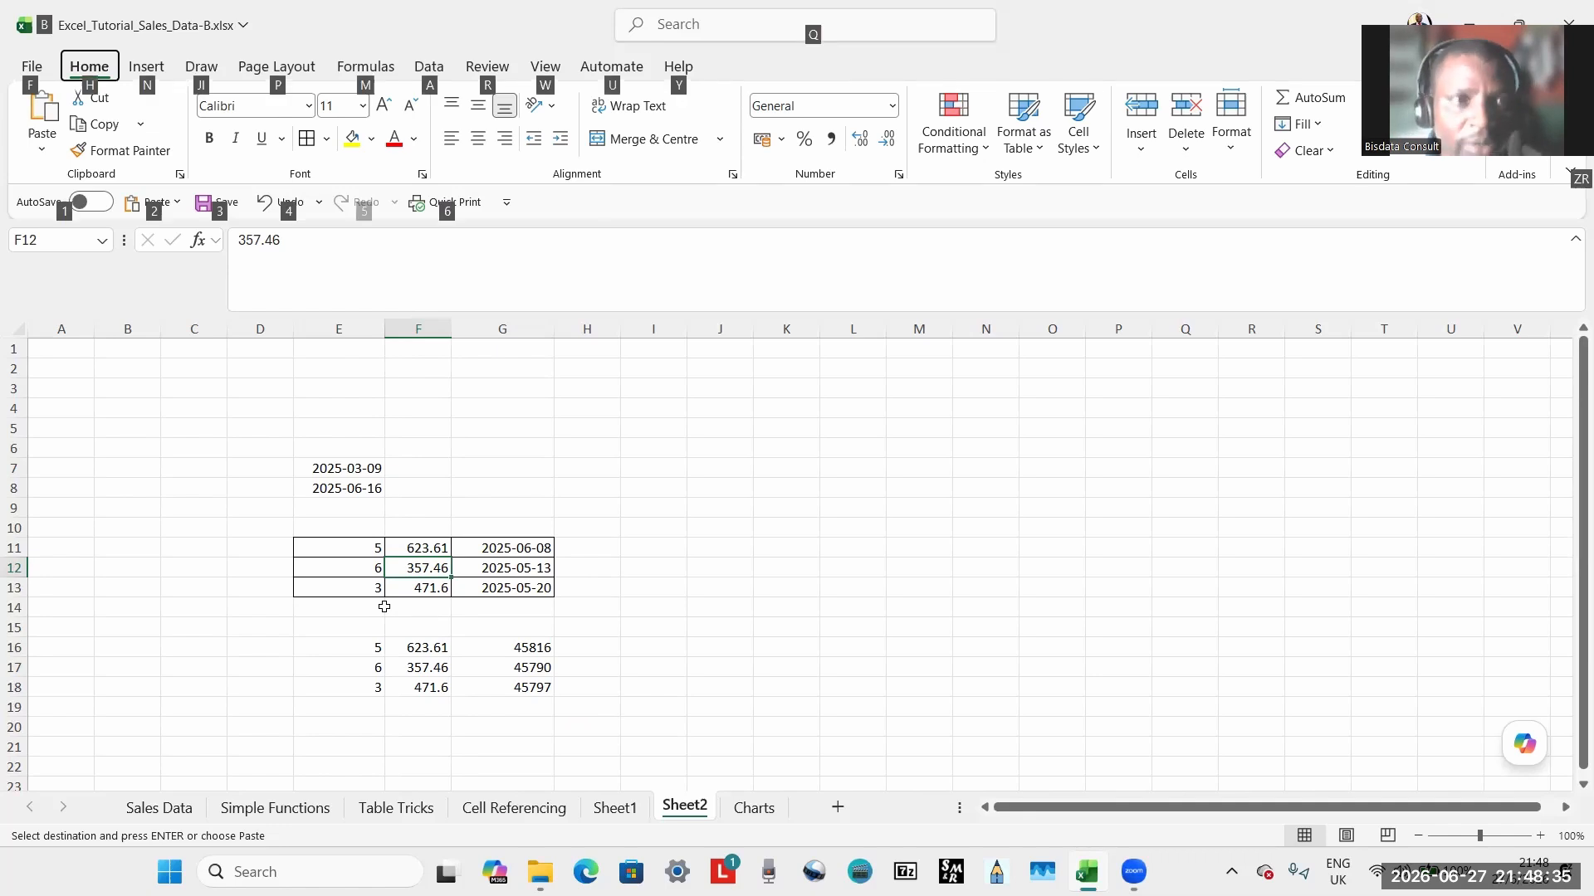
key(h)
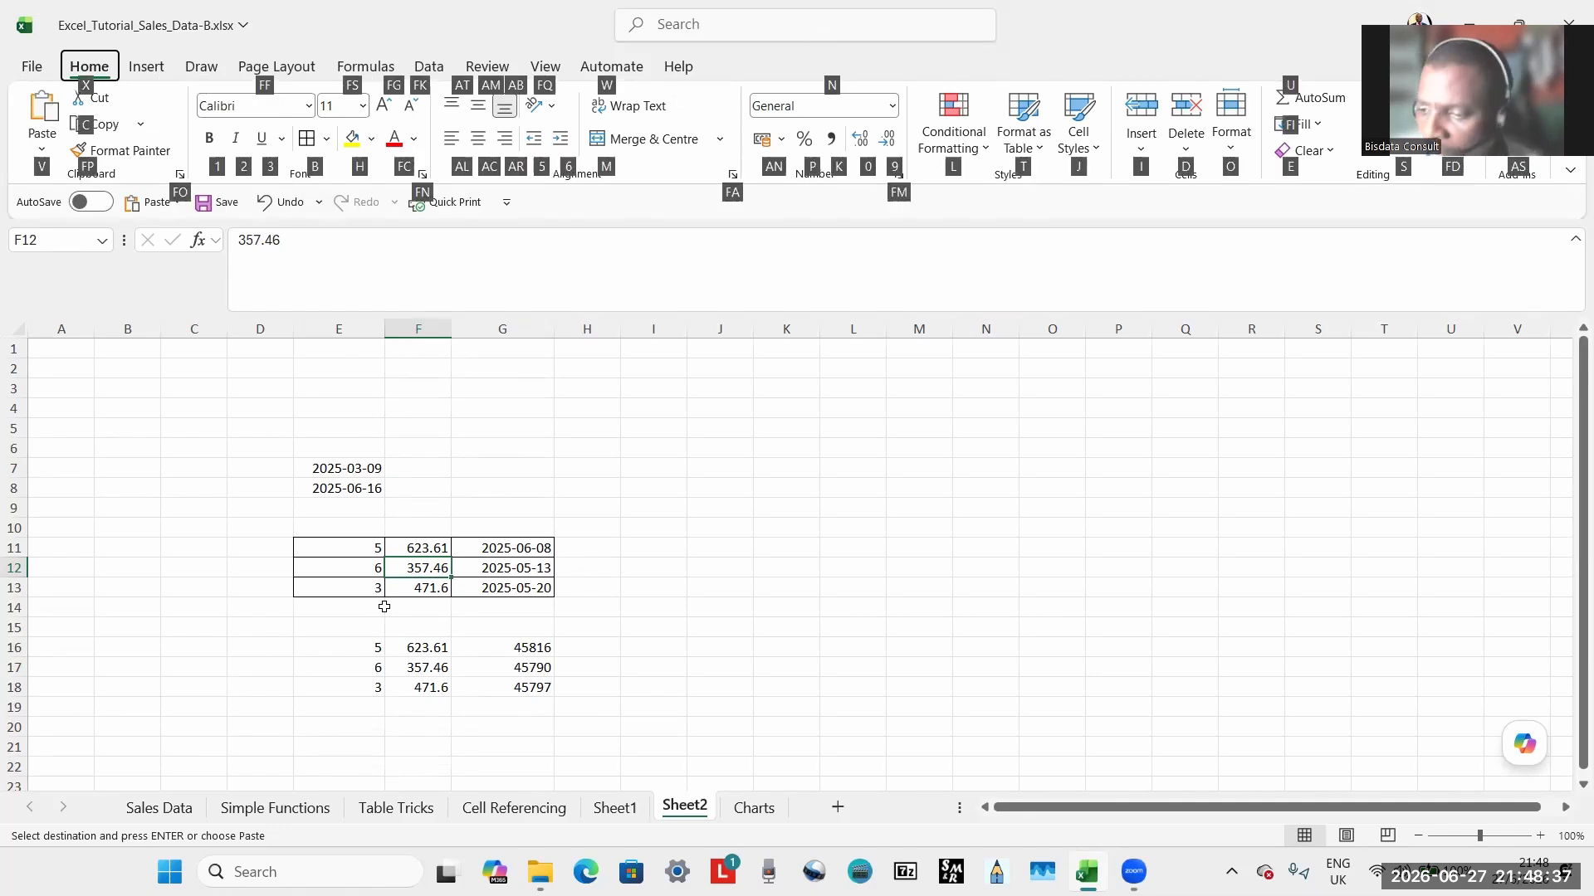
key(v)
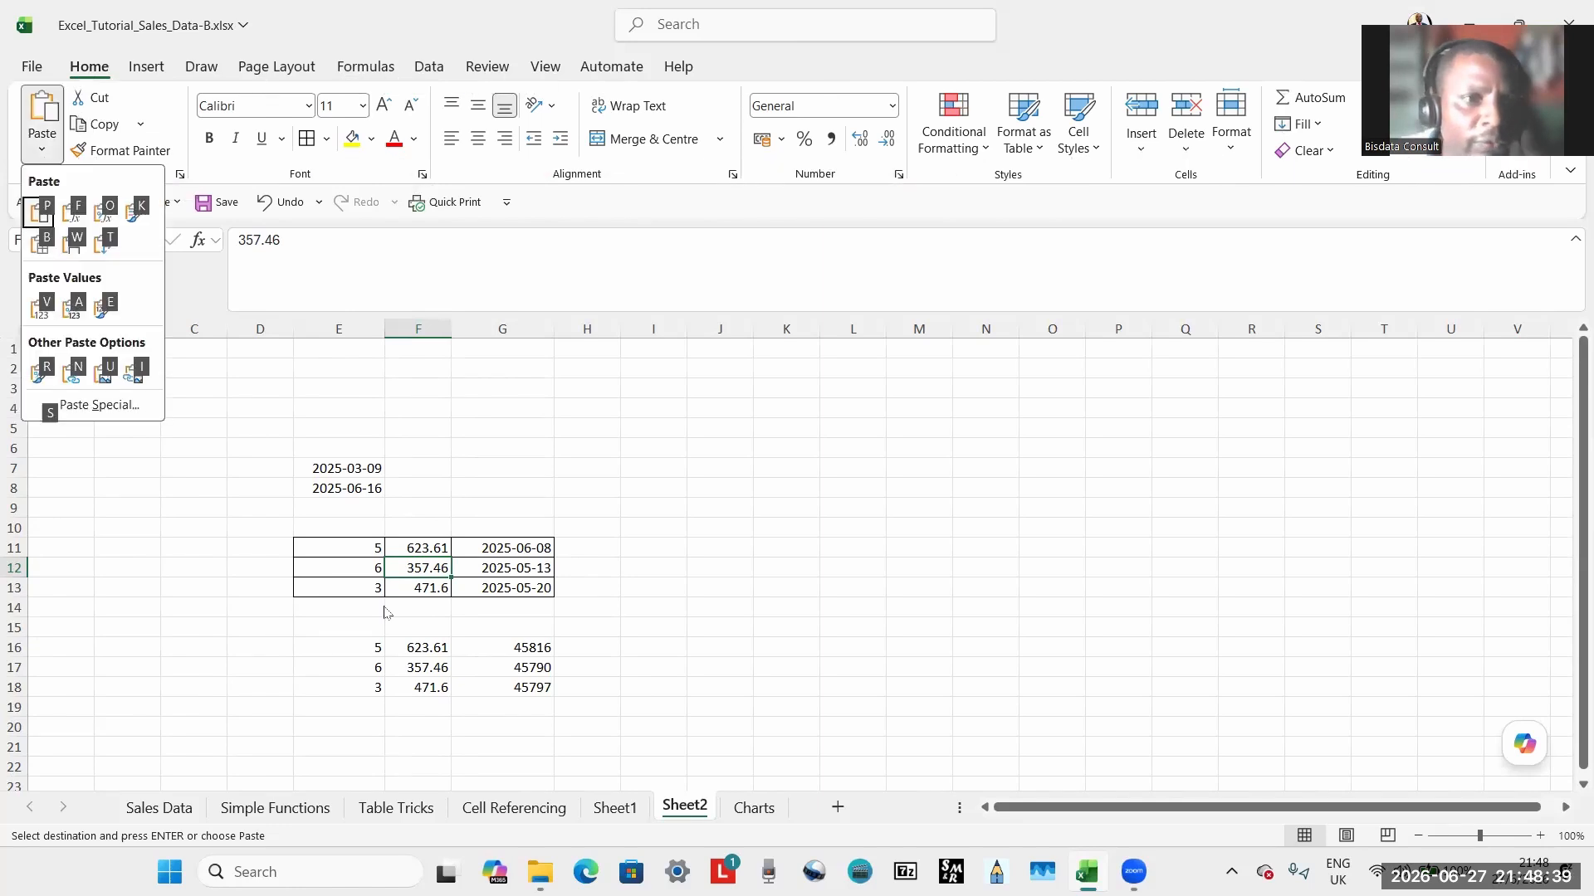
key(v)
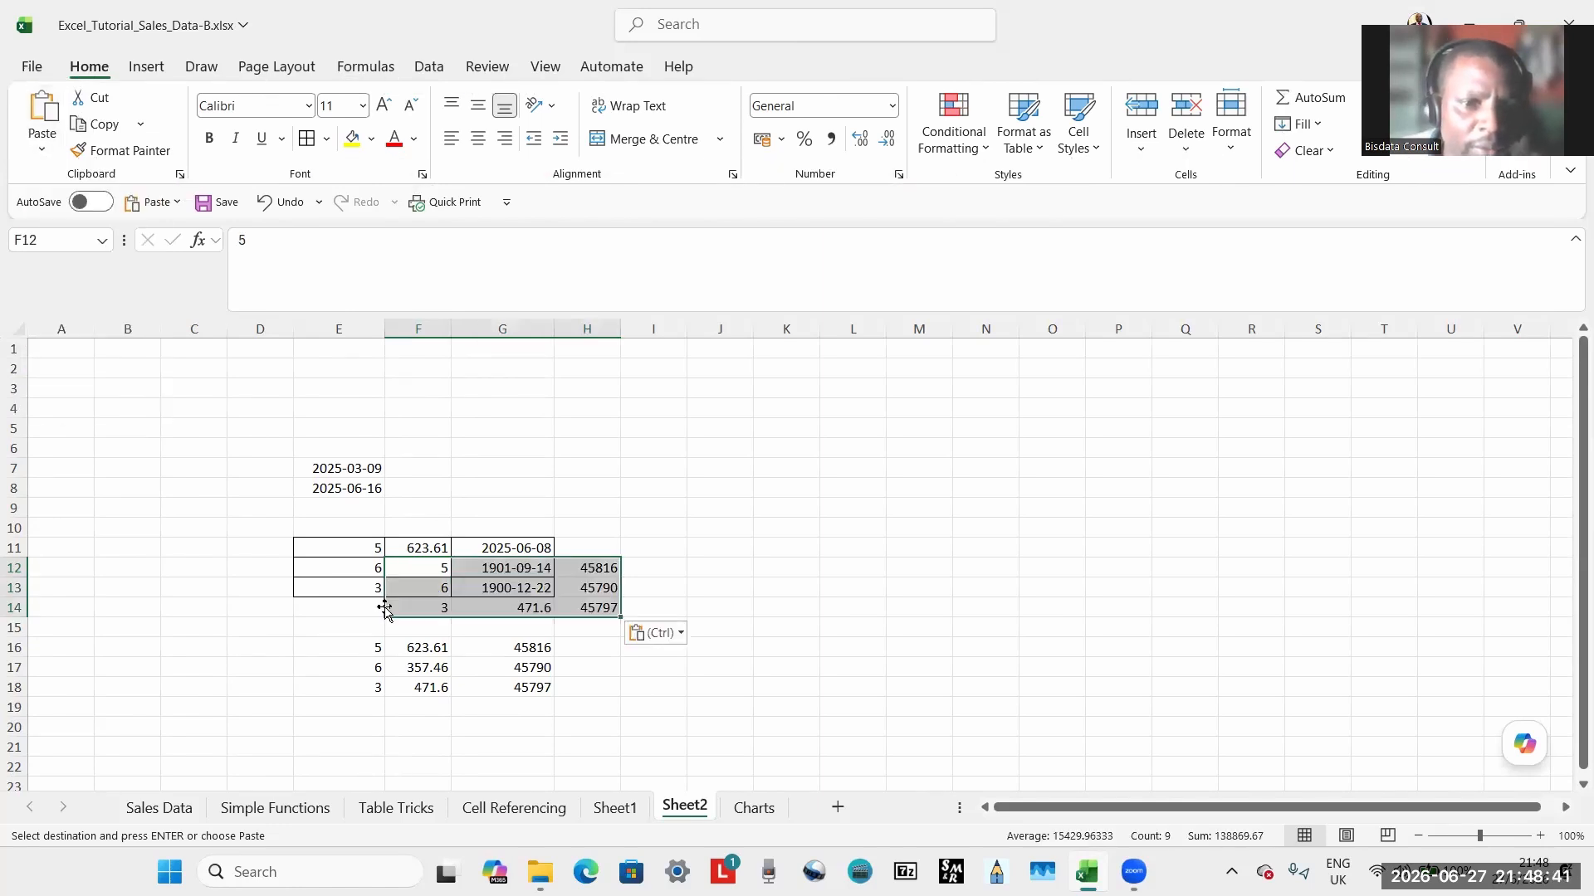
Paste the copied range as values only starting at cell E21 and check the pasted cells.
click(341, 742)
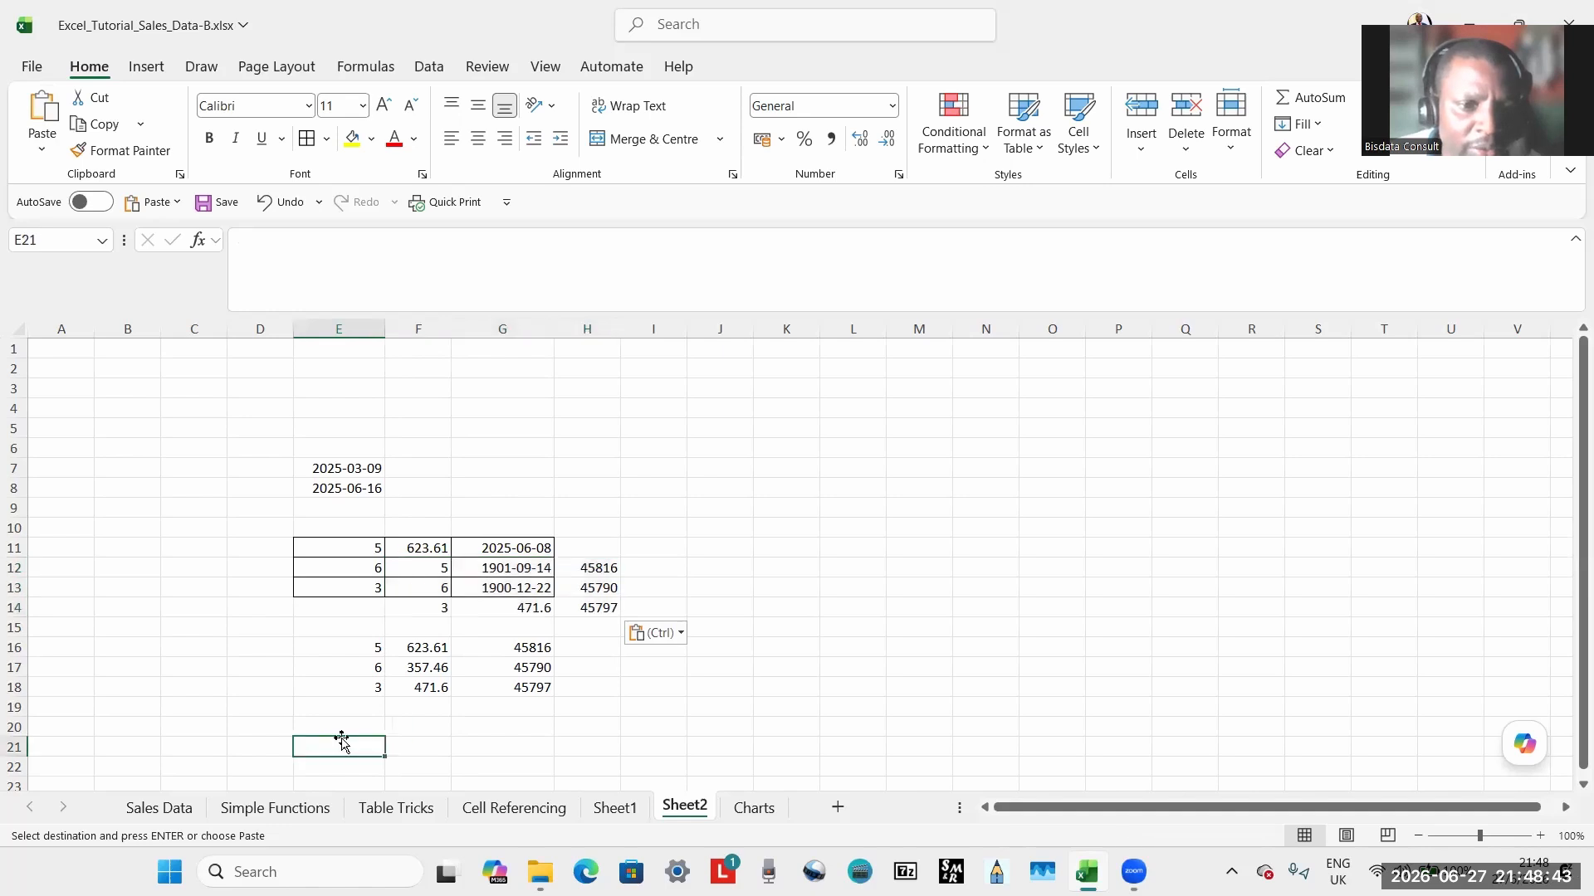
key(alt)
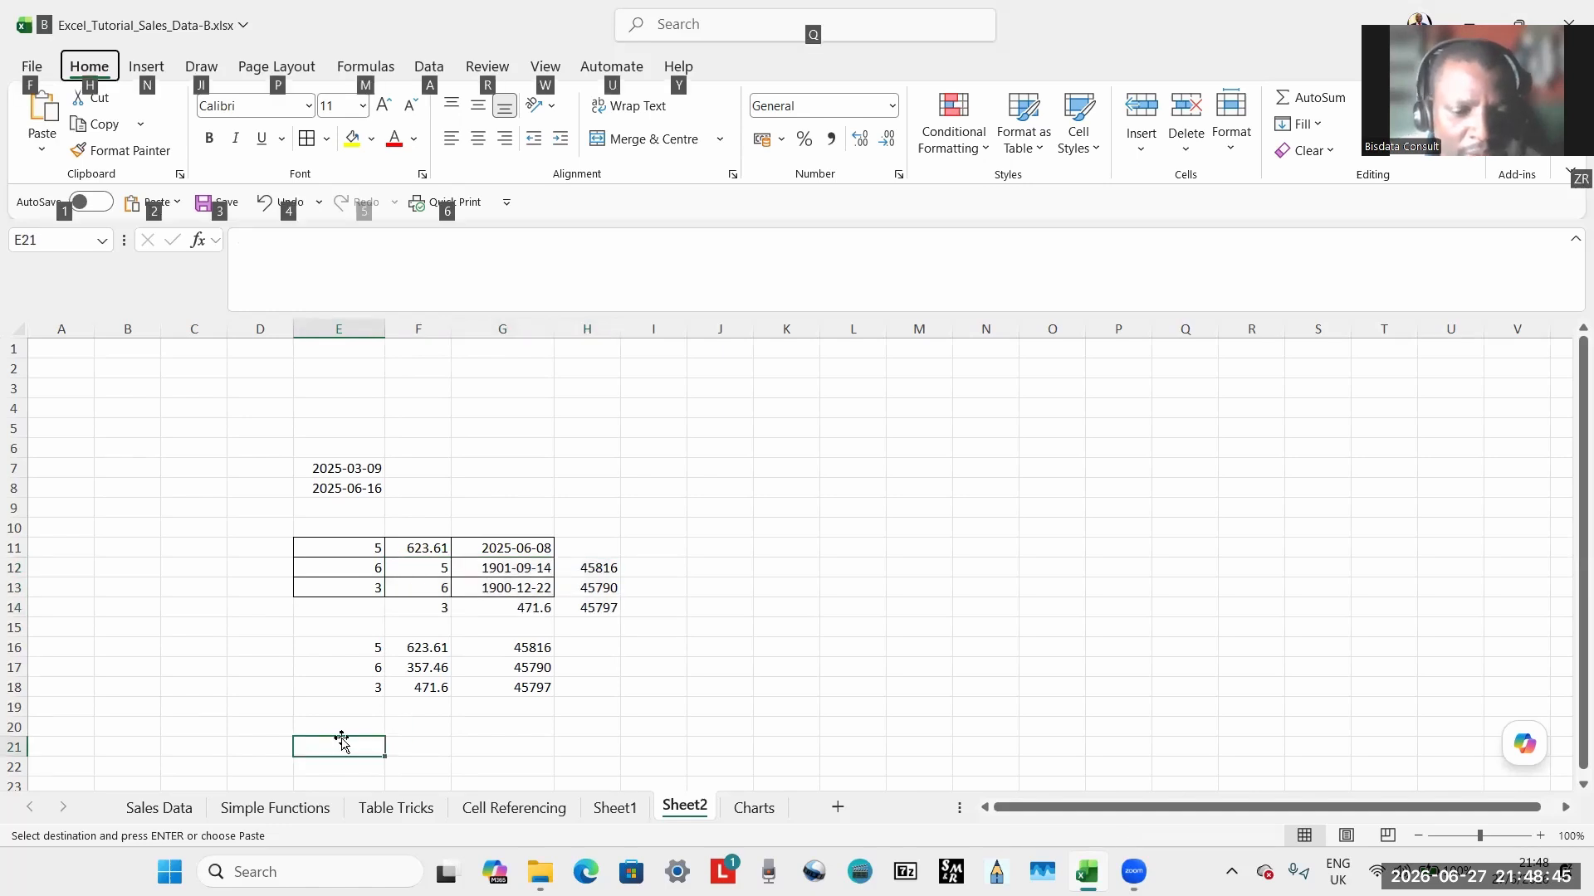
key(h)
key(v)
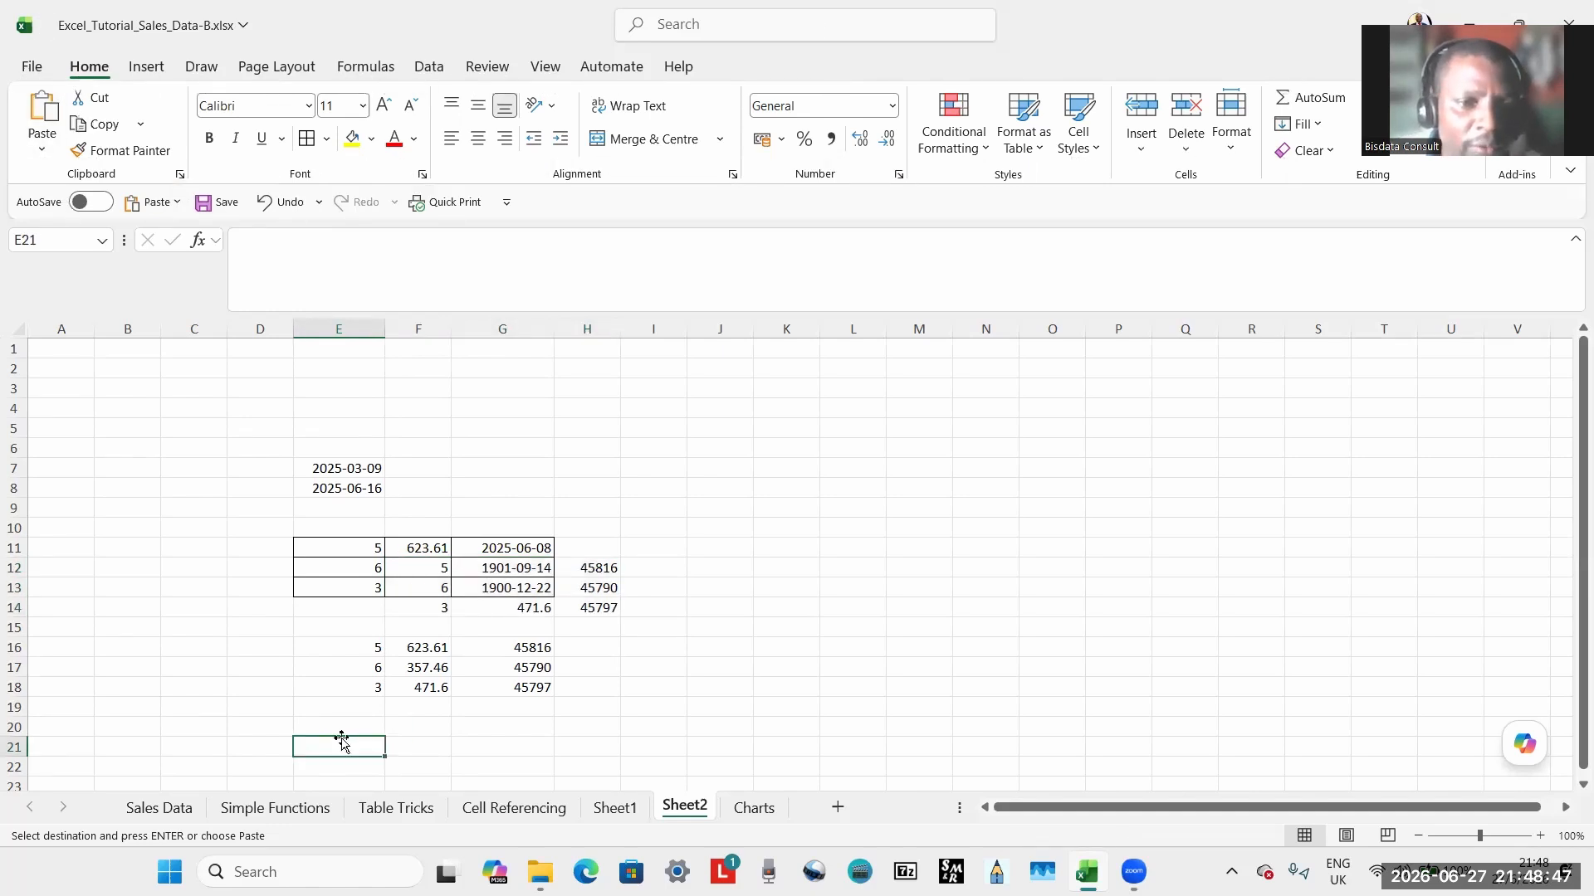
key(v)
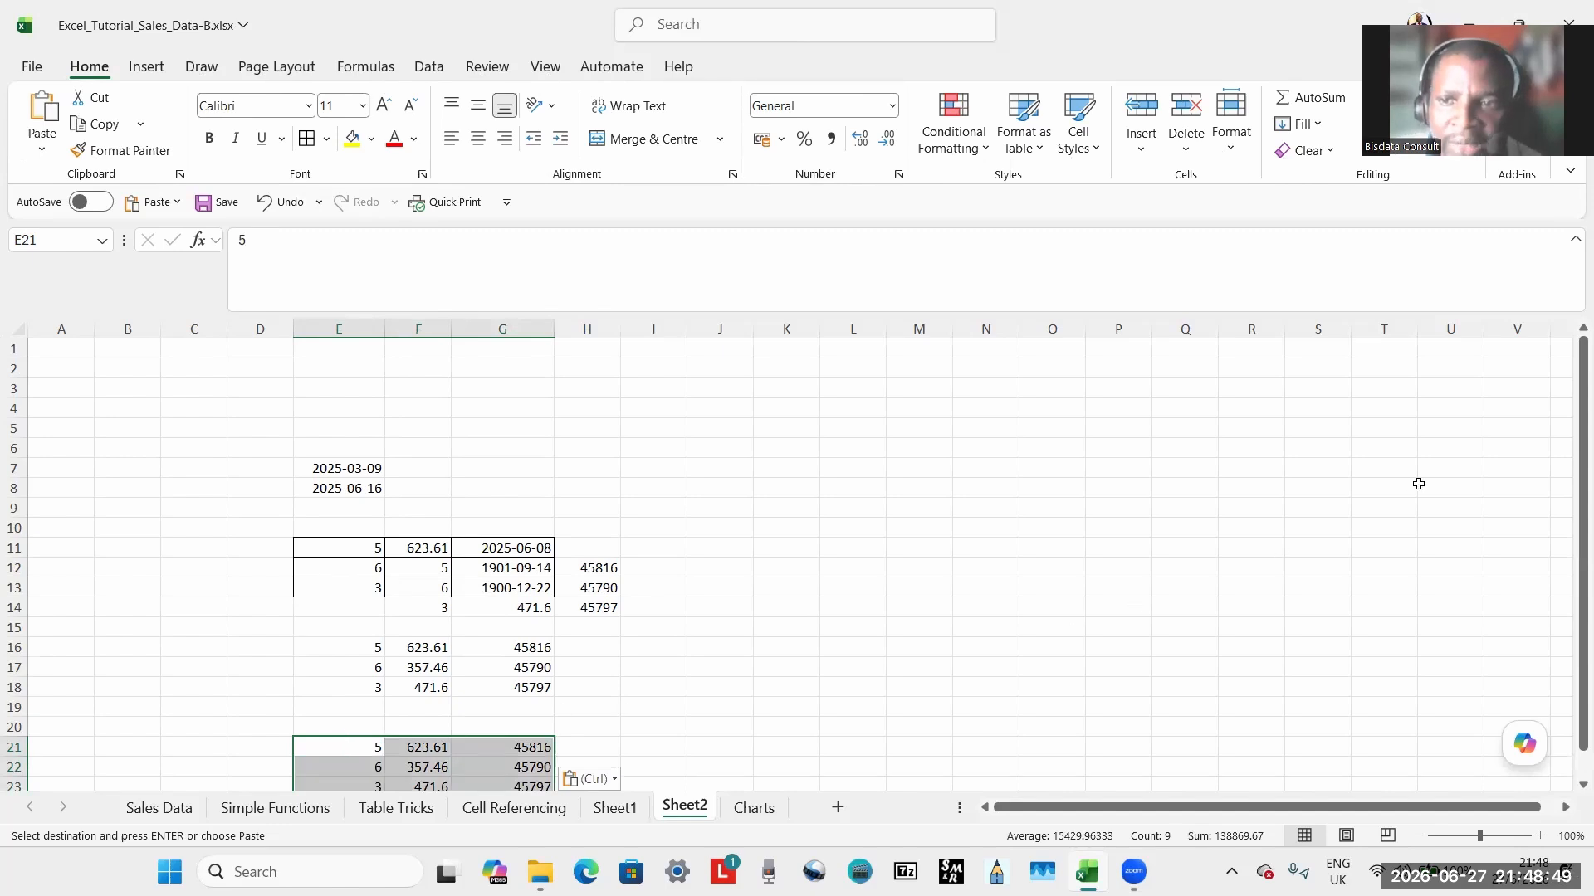
scroll(1569, 382, down, 1)
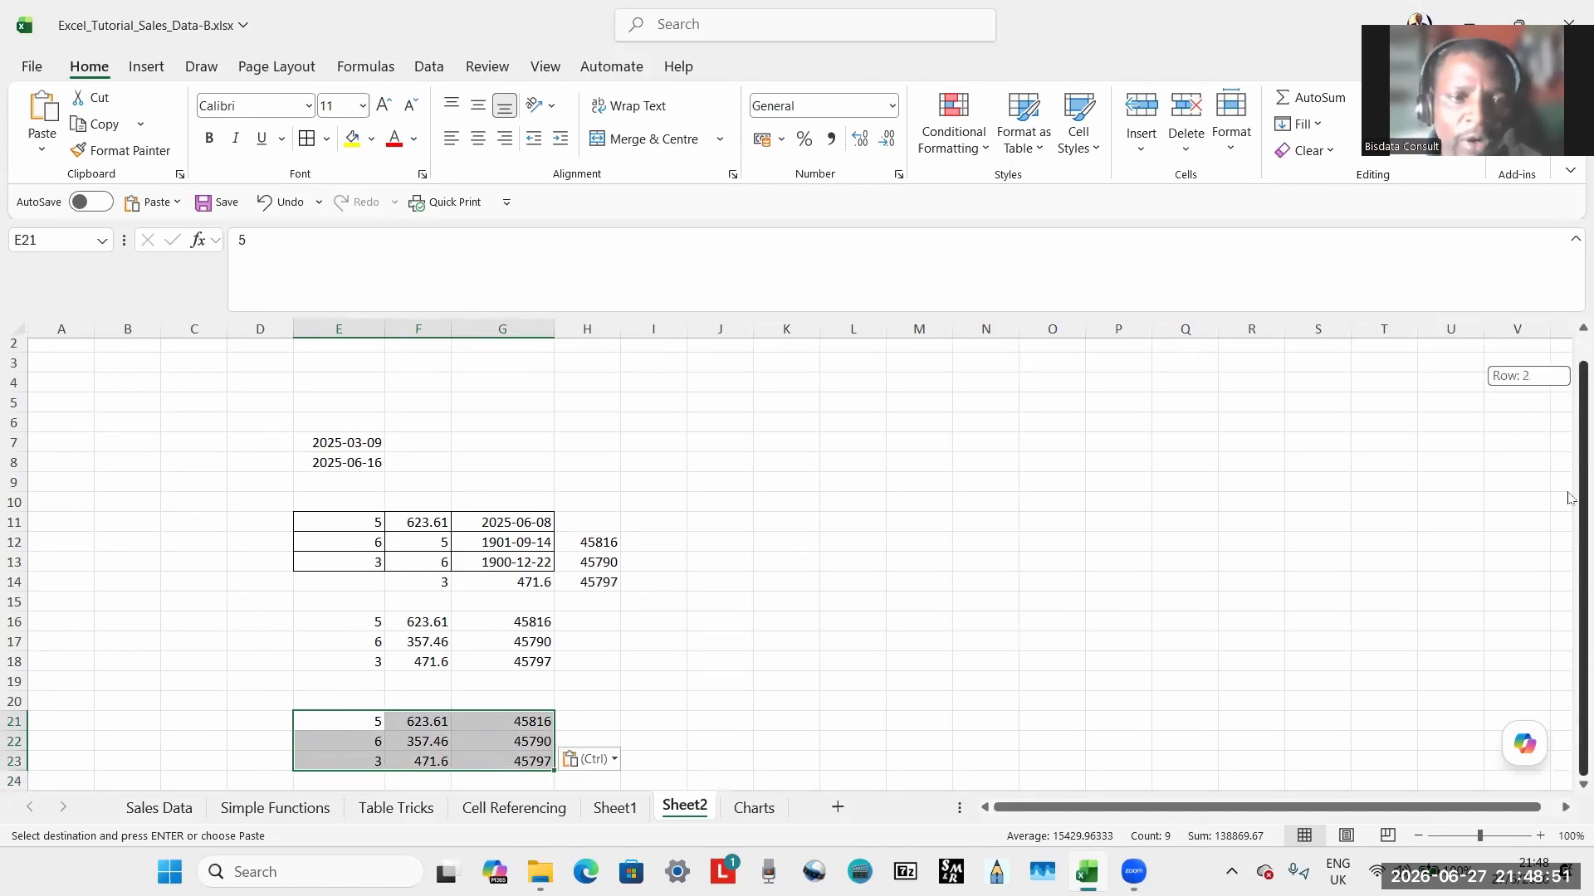
click(485, 736)
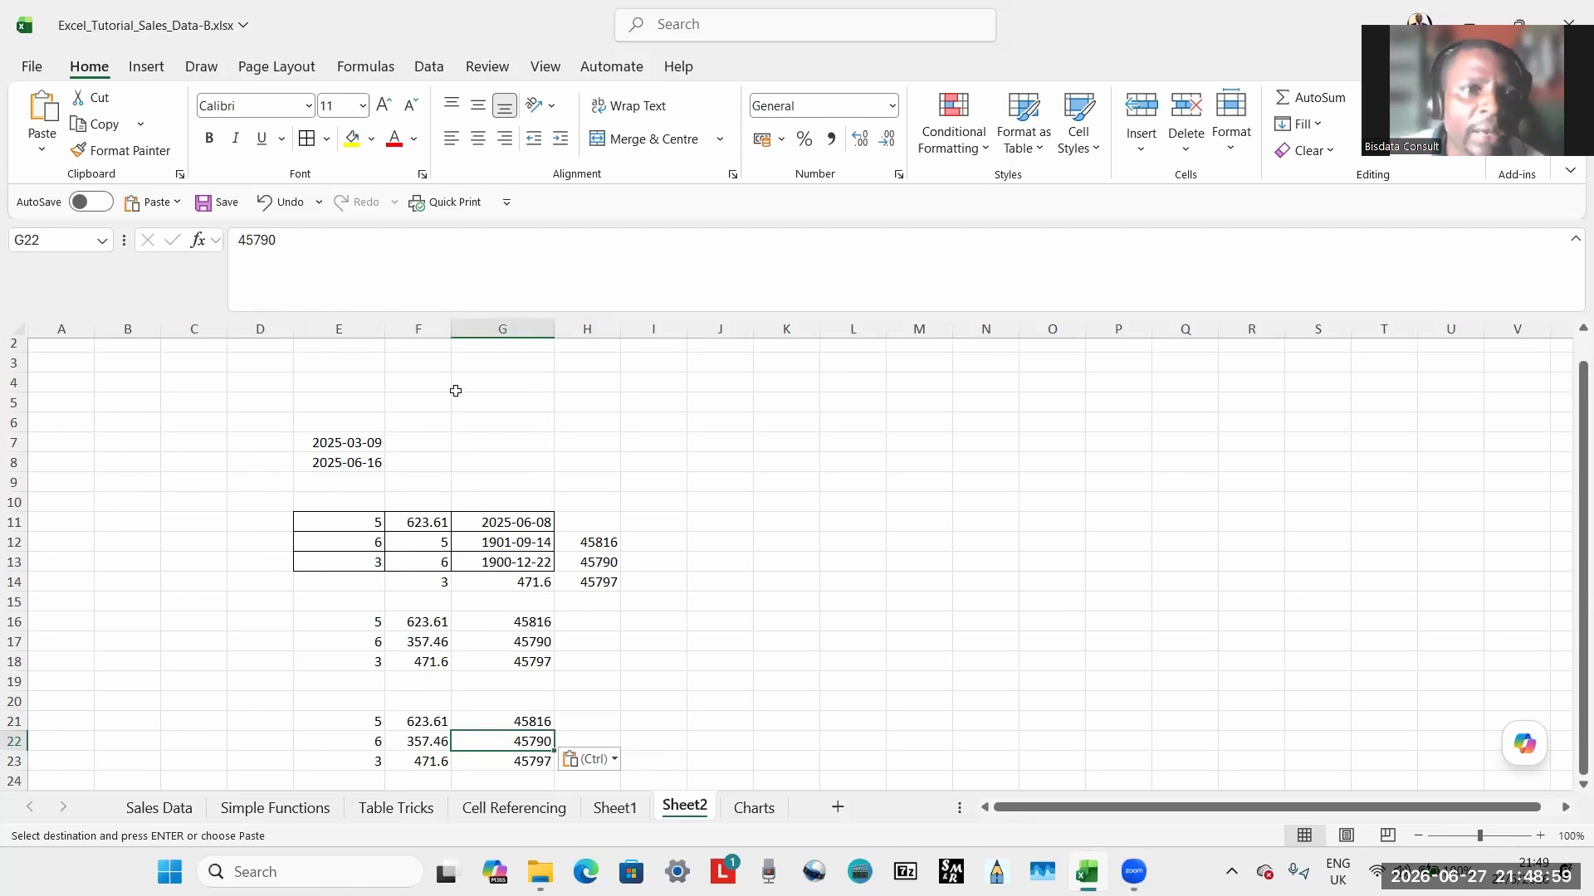
Remove the Save, Quick Print, Undo and Redo commands from the Quick Access Toolbar.
click(507, 203)
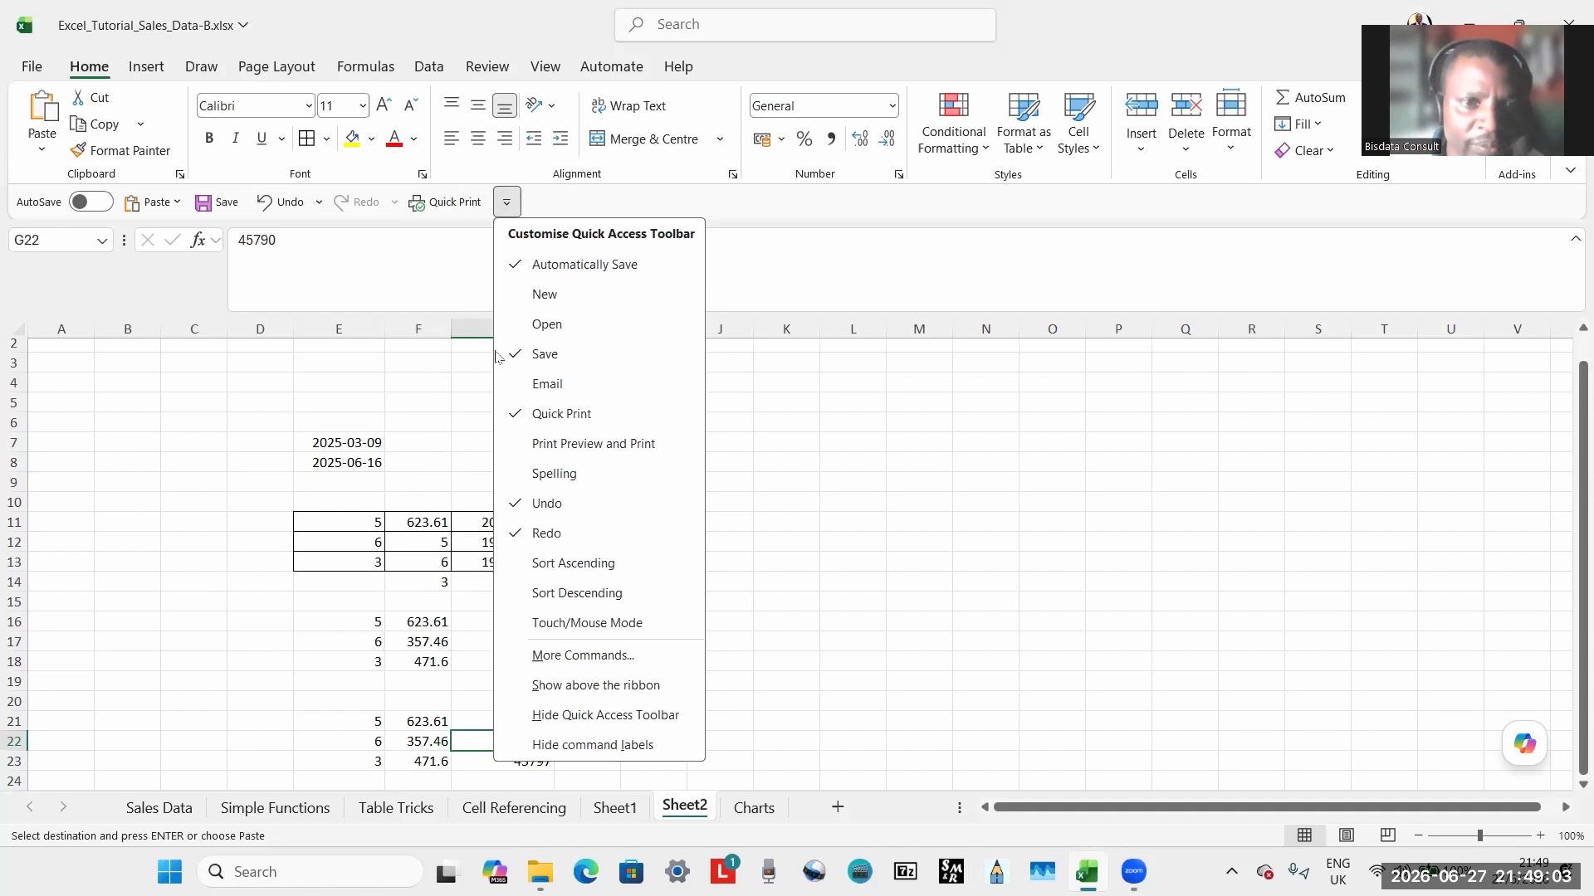
click(527, 354)
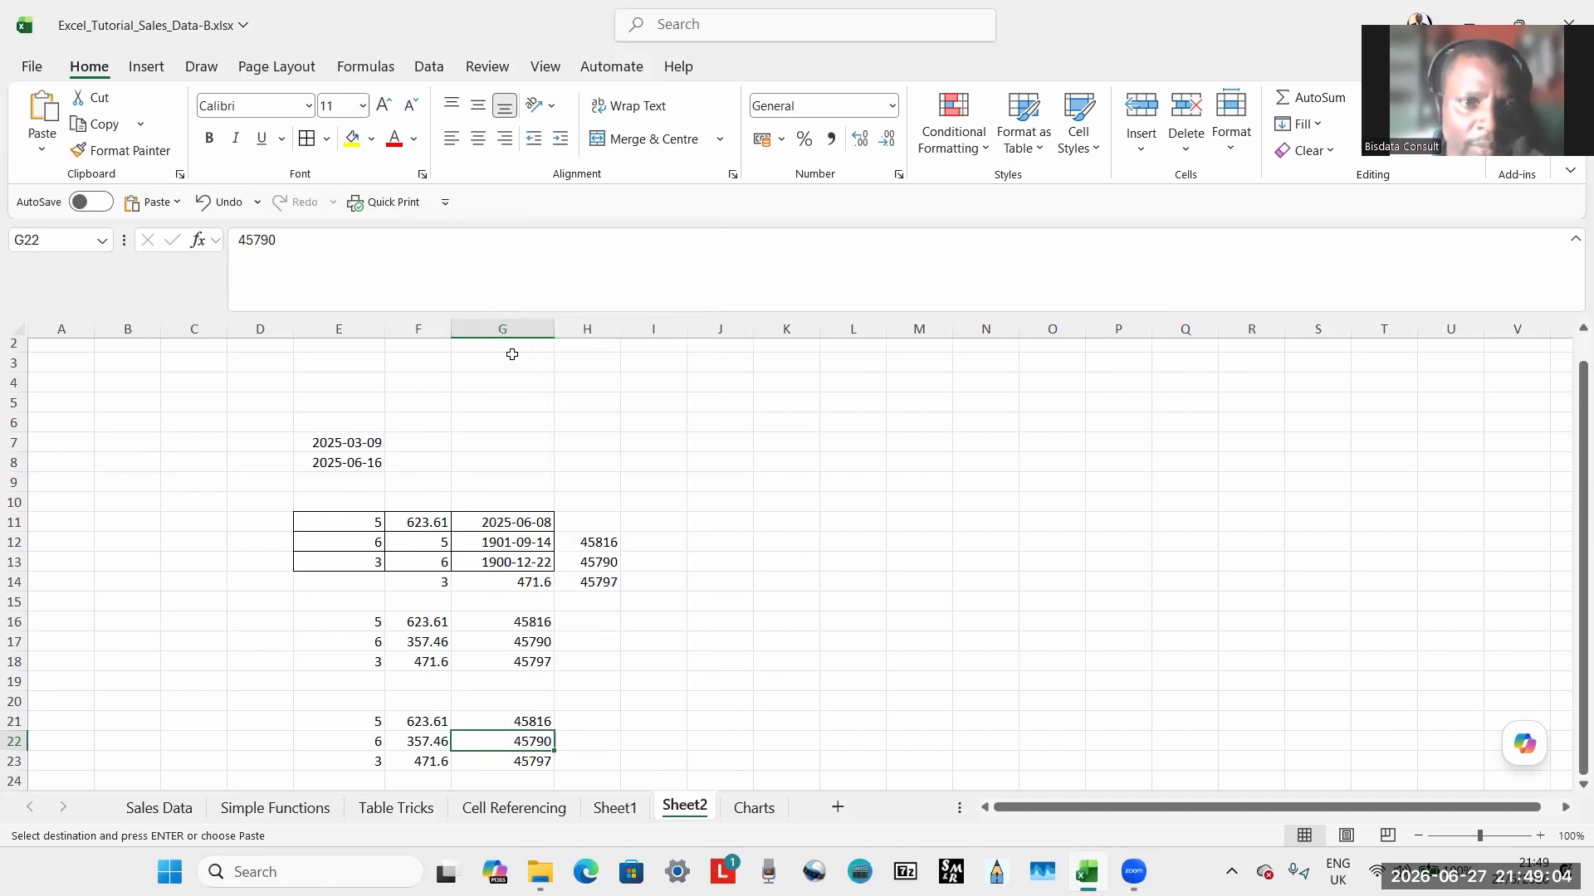
click(446, 203)
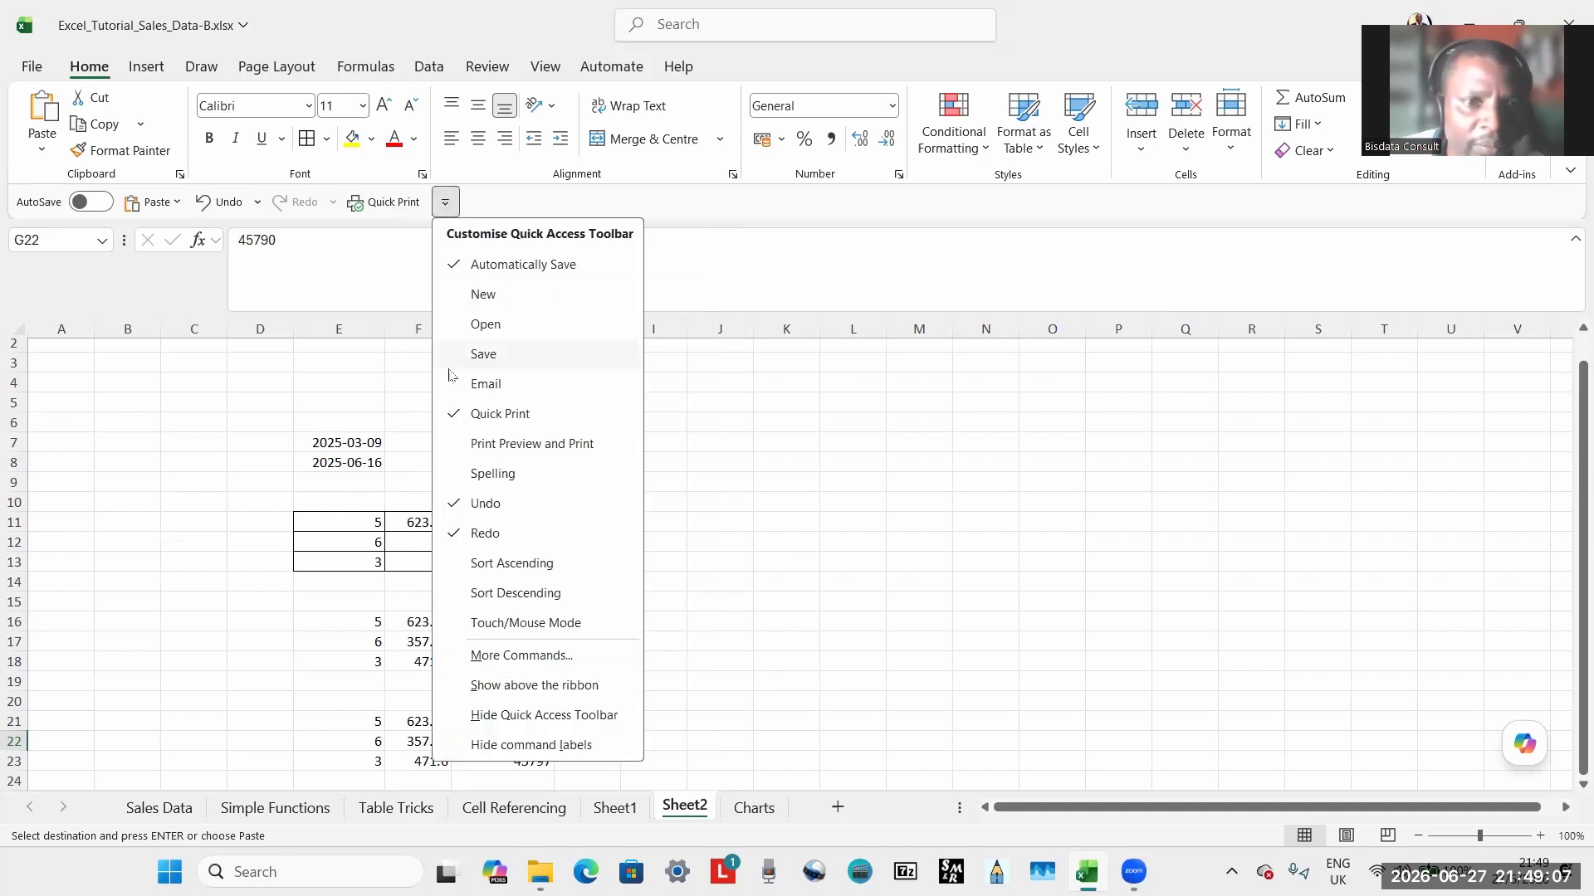
click(452, 415)
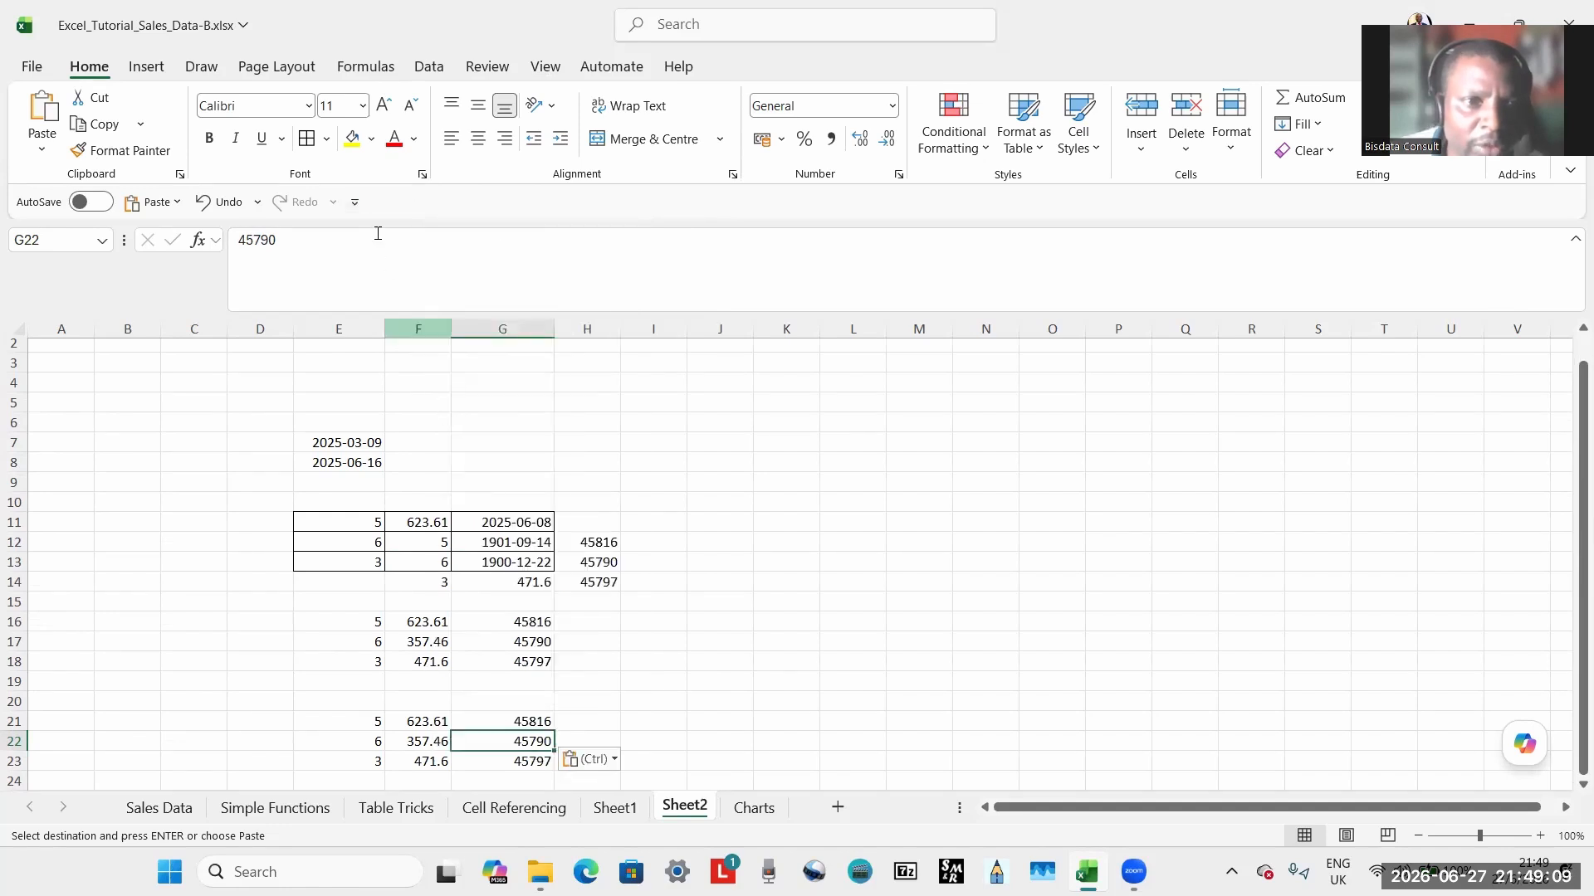
click(355, 203)
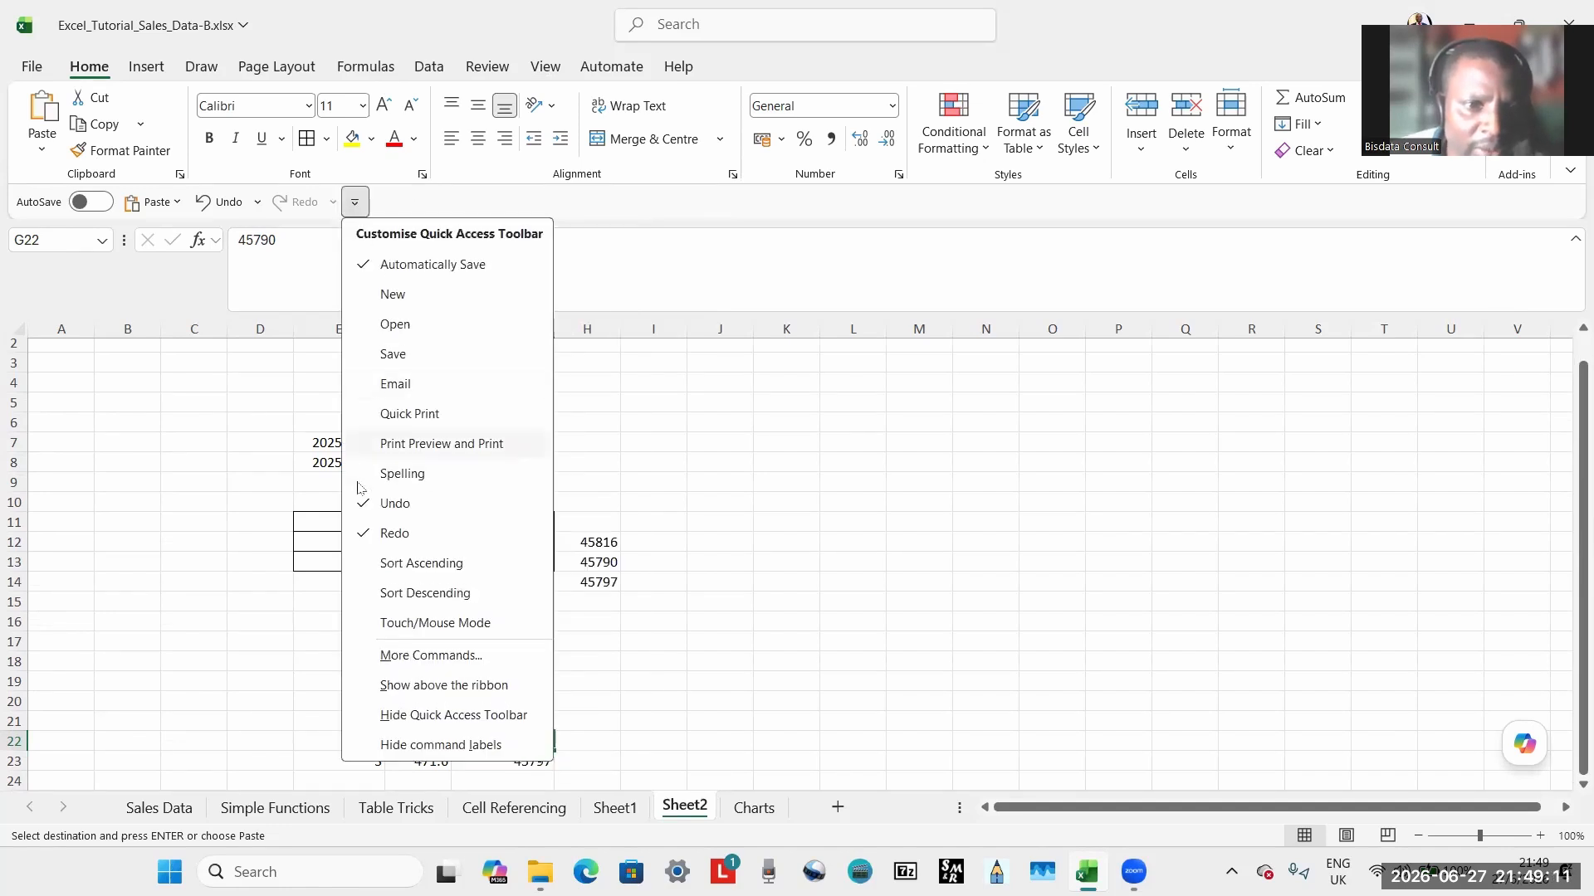
click(390, 504)
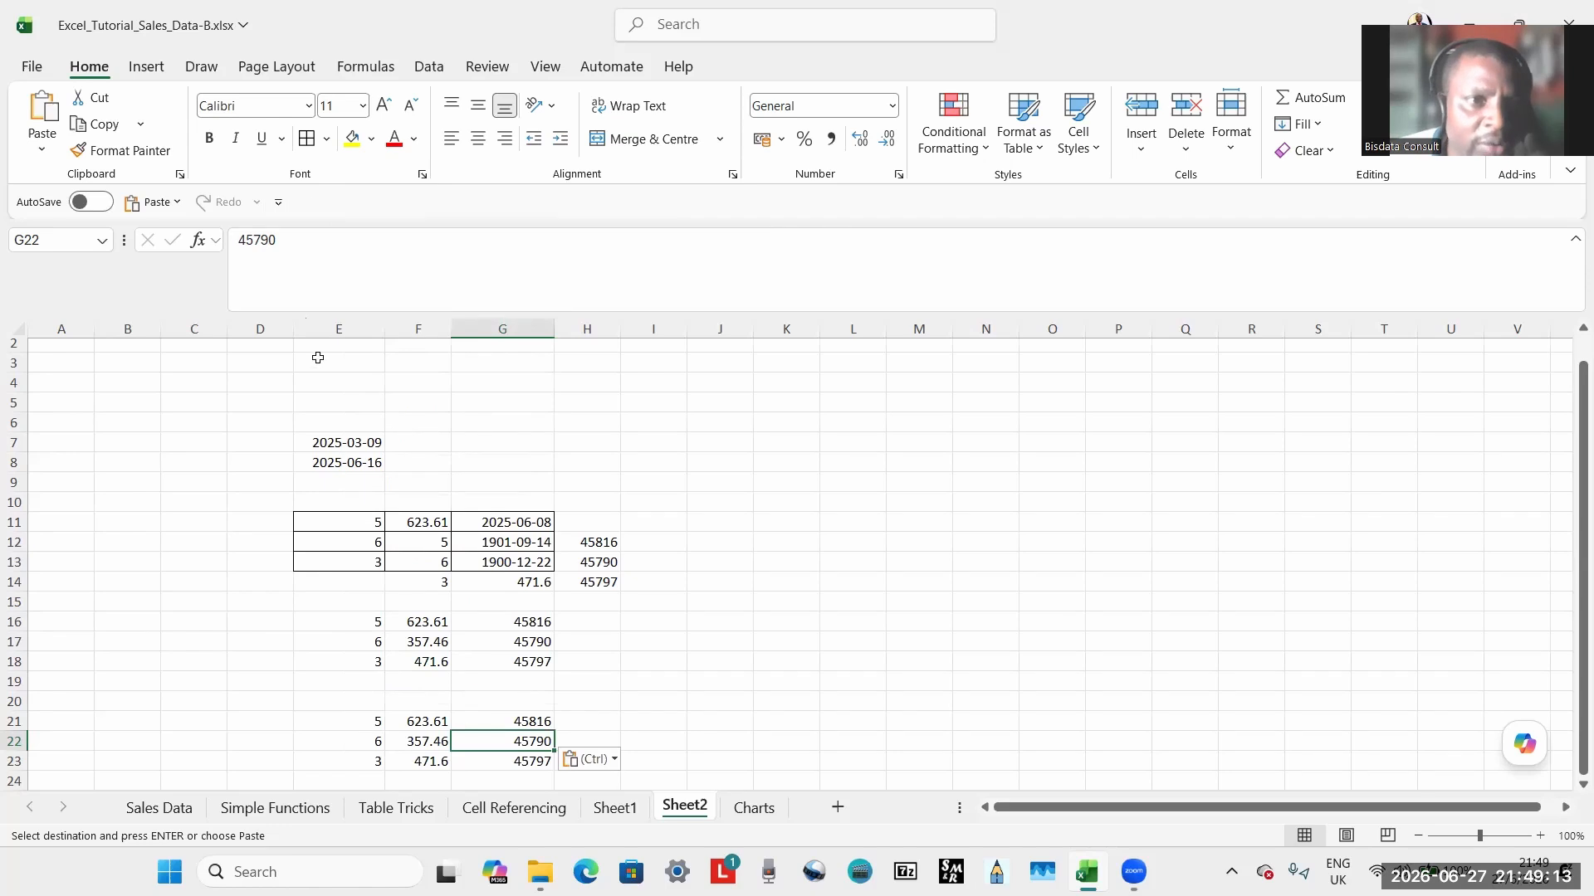
click(278, 203)
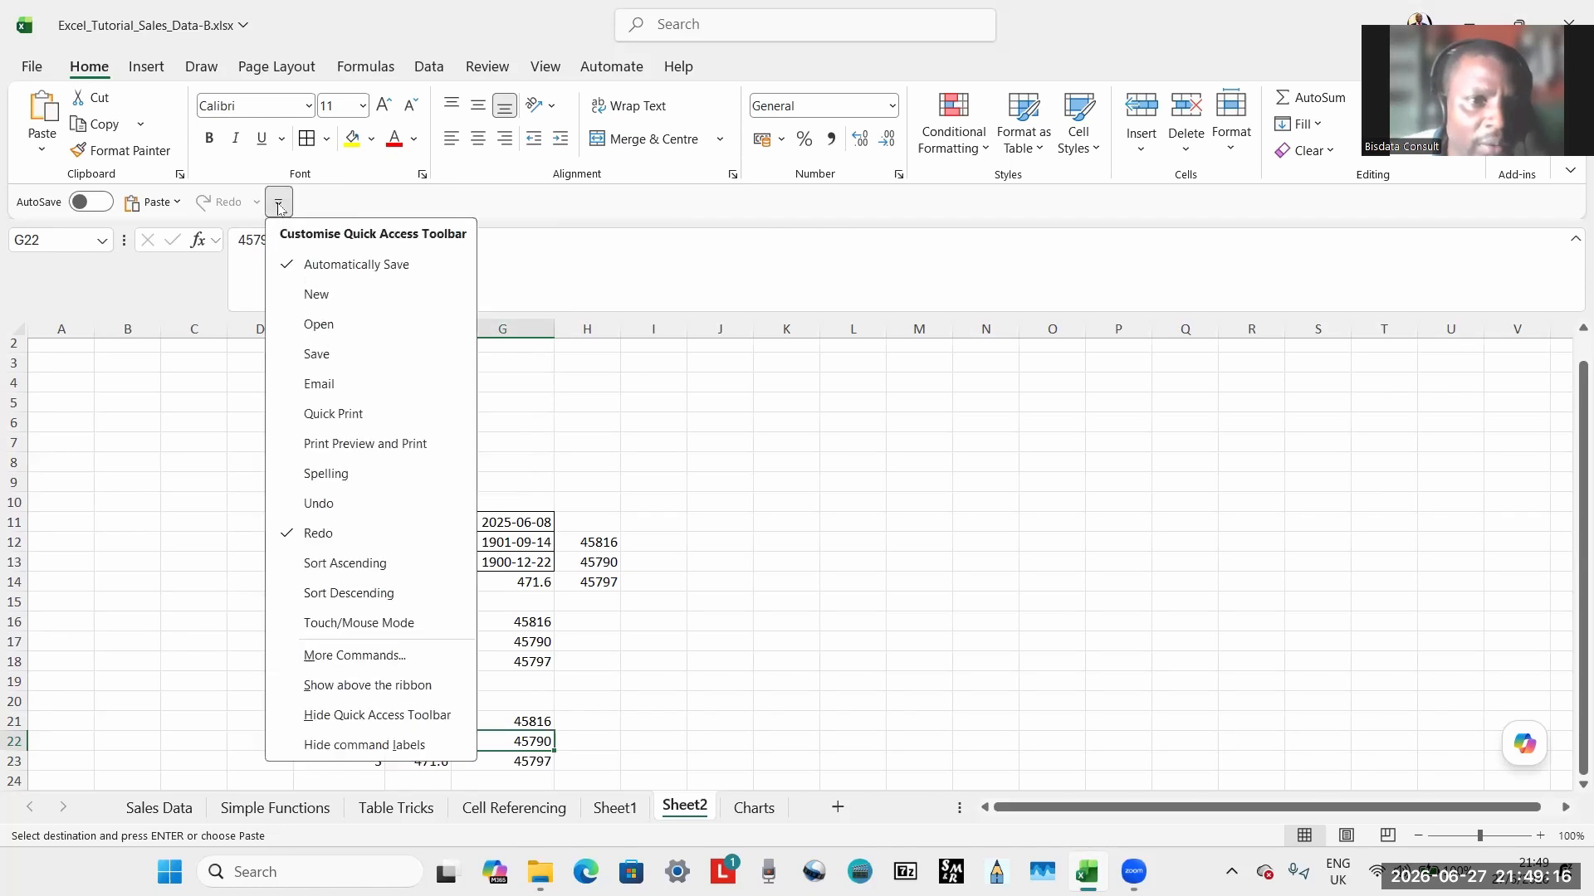
click(317, 532)
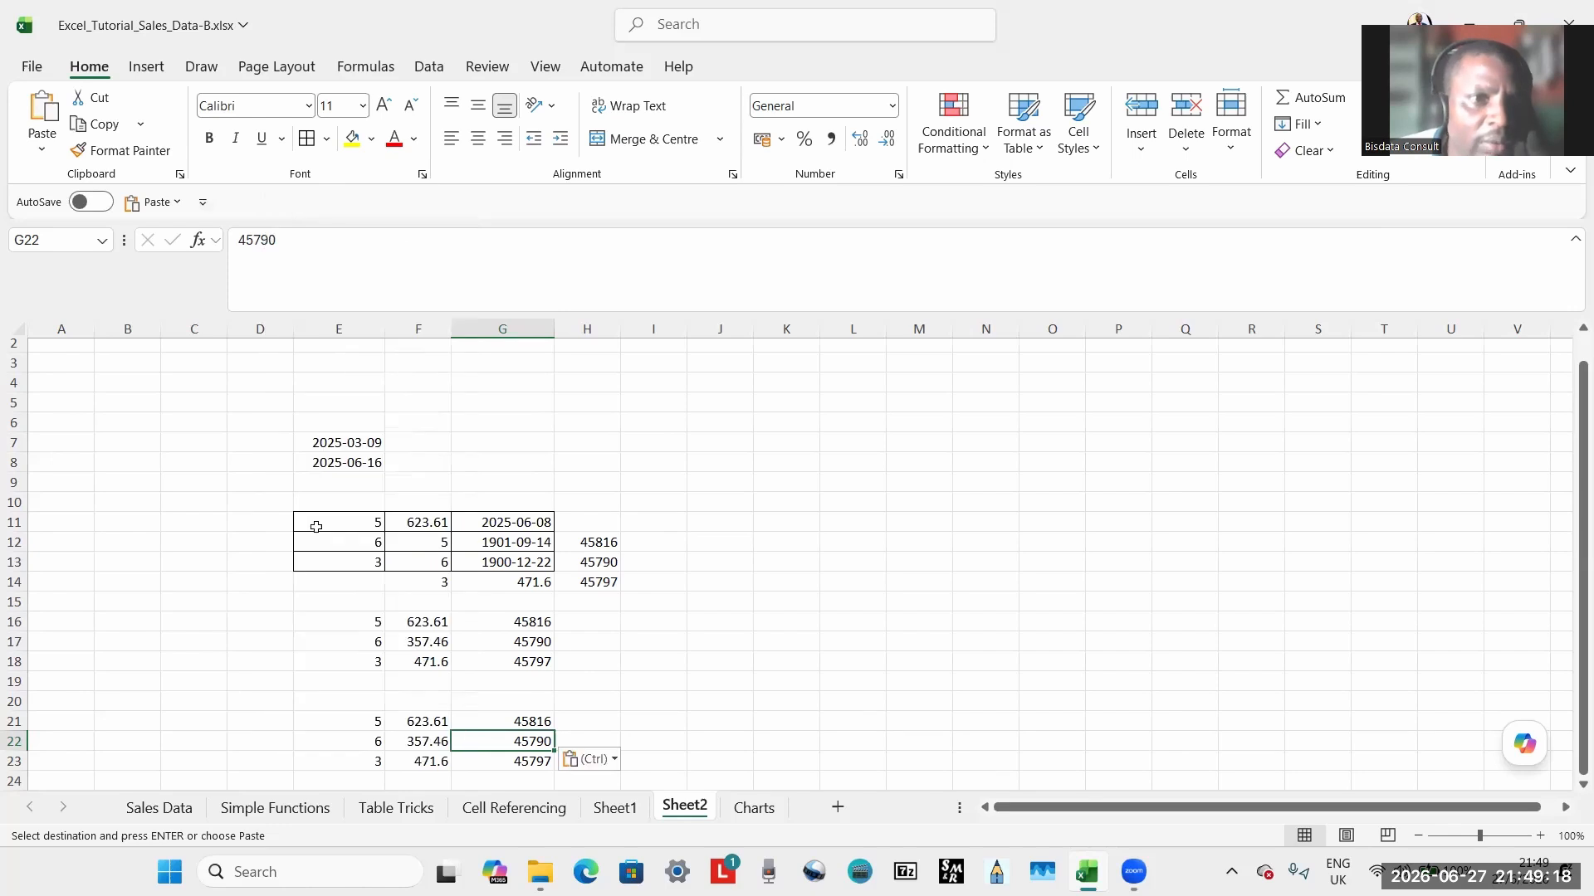
Examine the available paste options and whether the Other Paste Options gallery can be added to the Quick Access Toolbar.
click(176, 202)
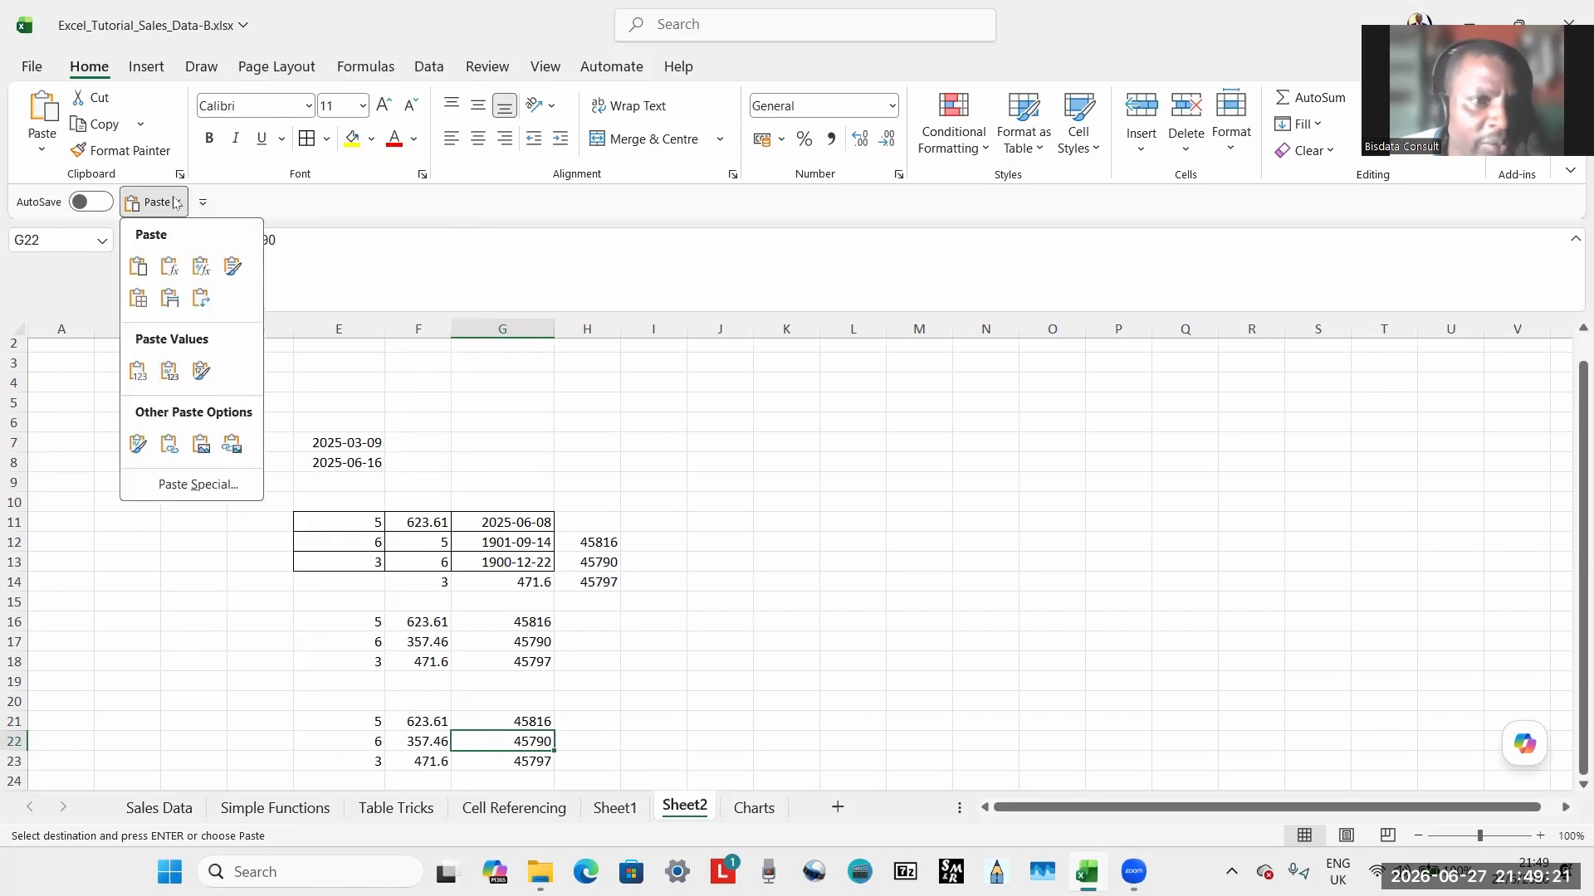
click(176, 202)
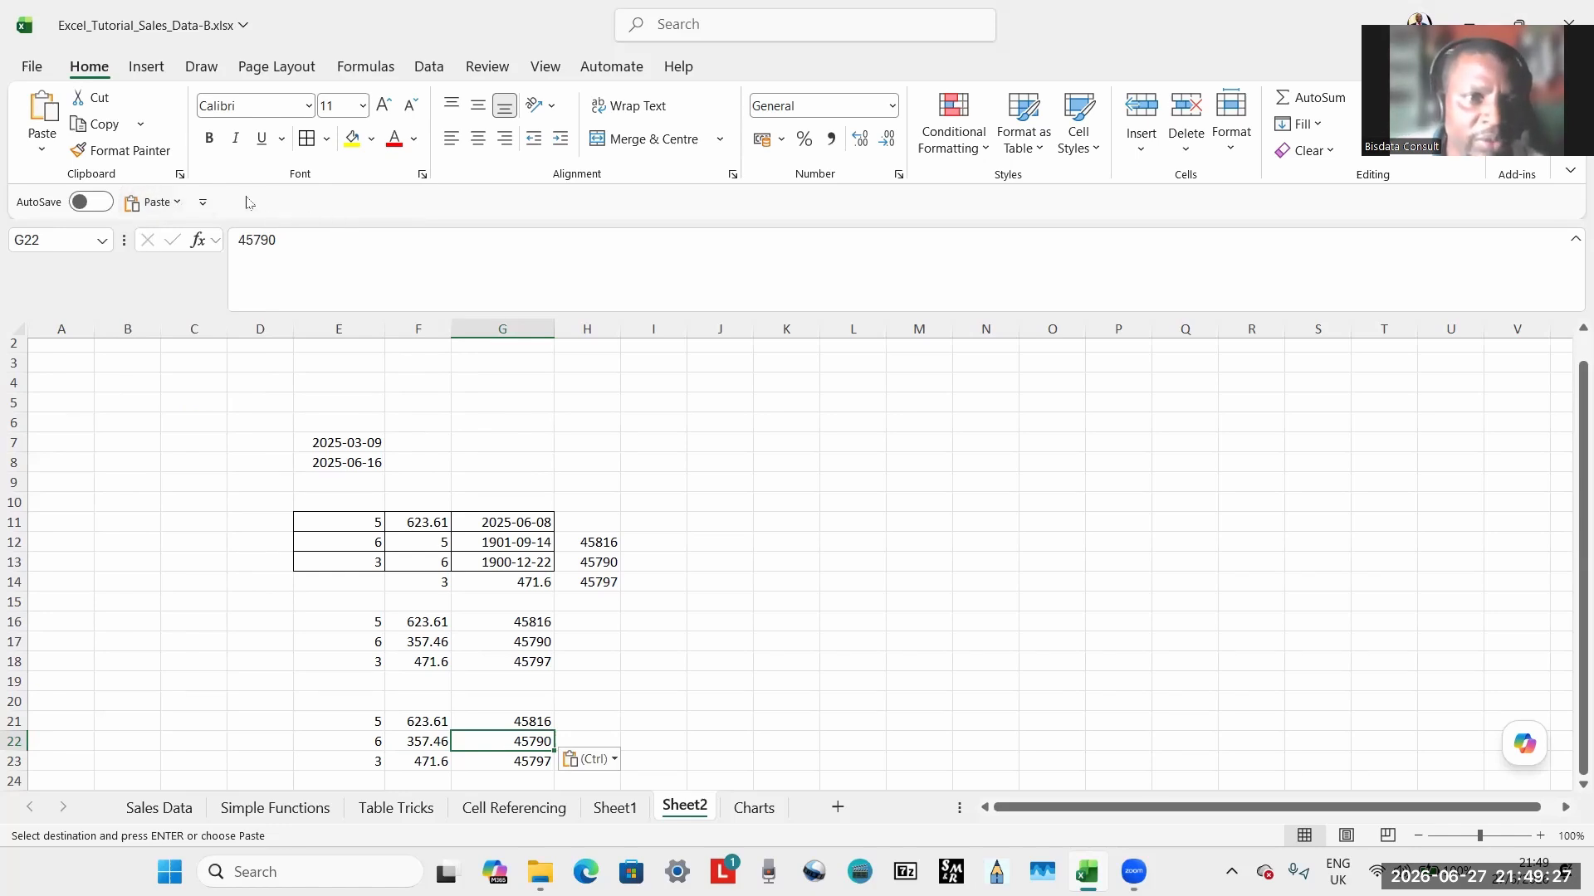
click(222, 521)
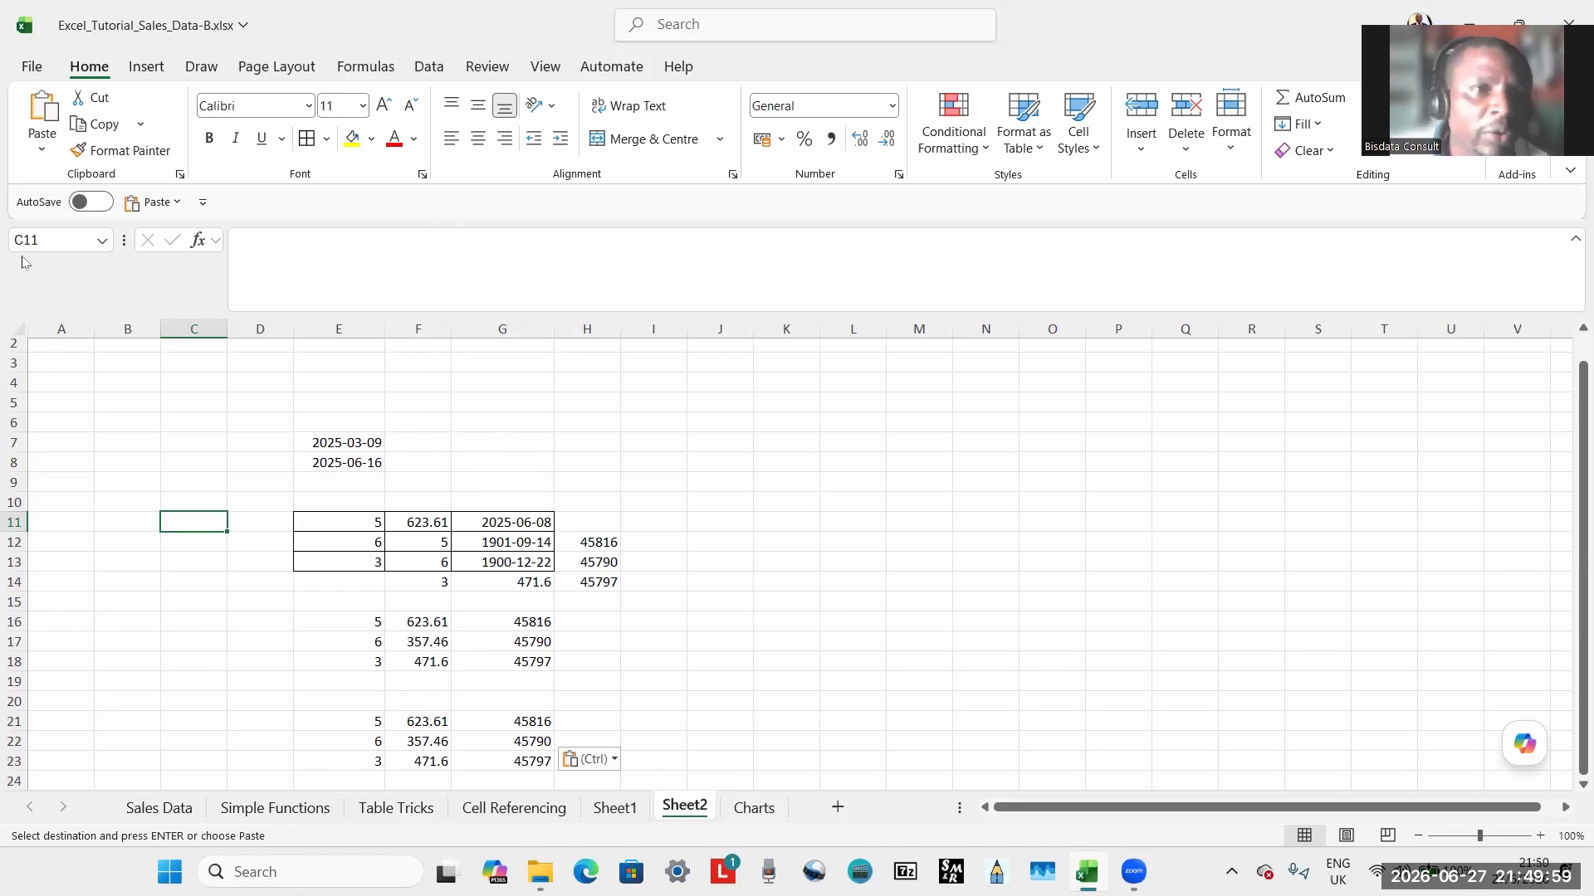
click(42, 155)
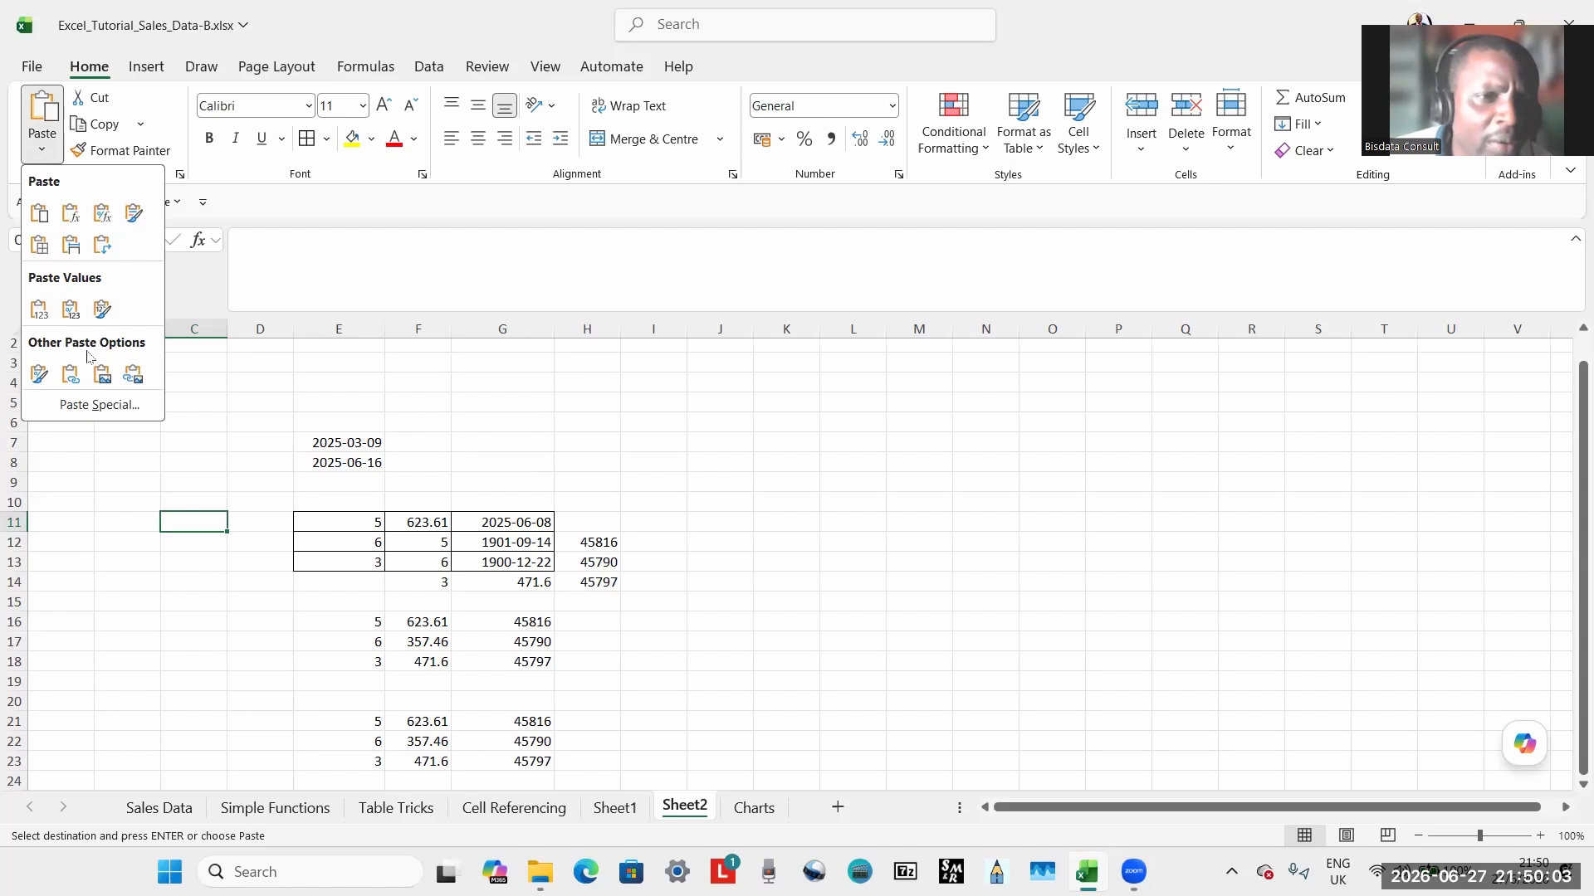
right_click(37, 379)
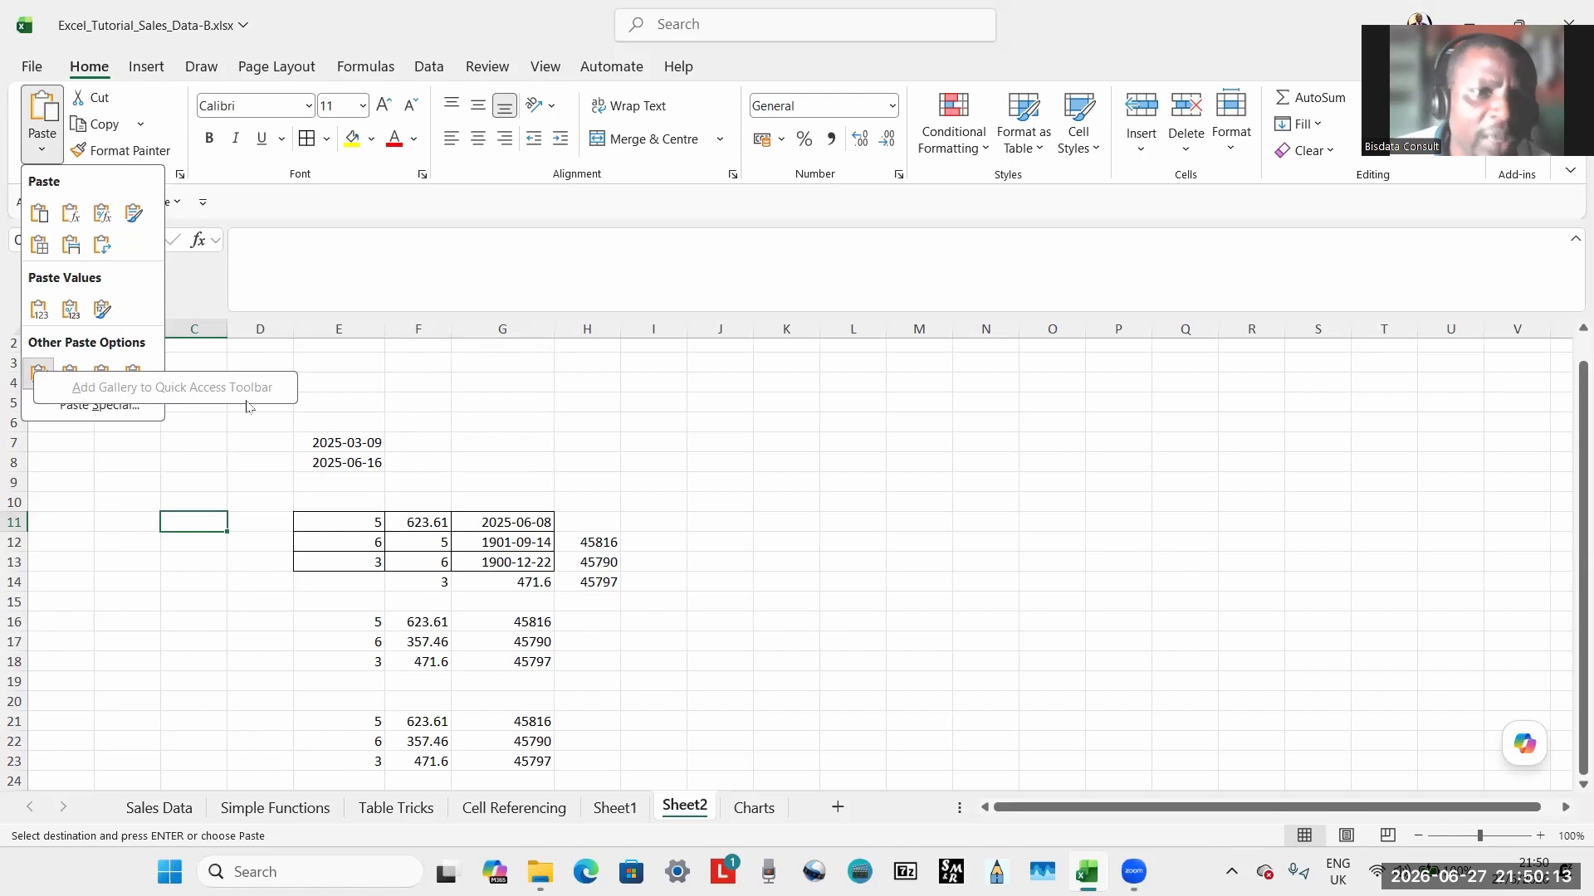
click(286, 565)
Copy cell F16 and paste it back onto itself as values only, leaving cell C9 selected.
click(380, 546)
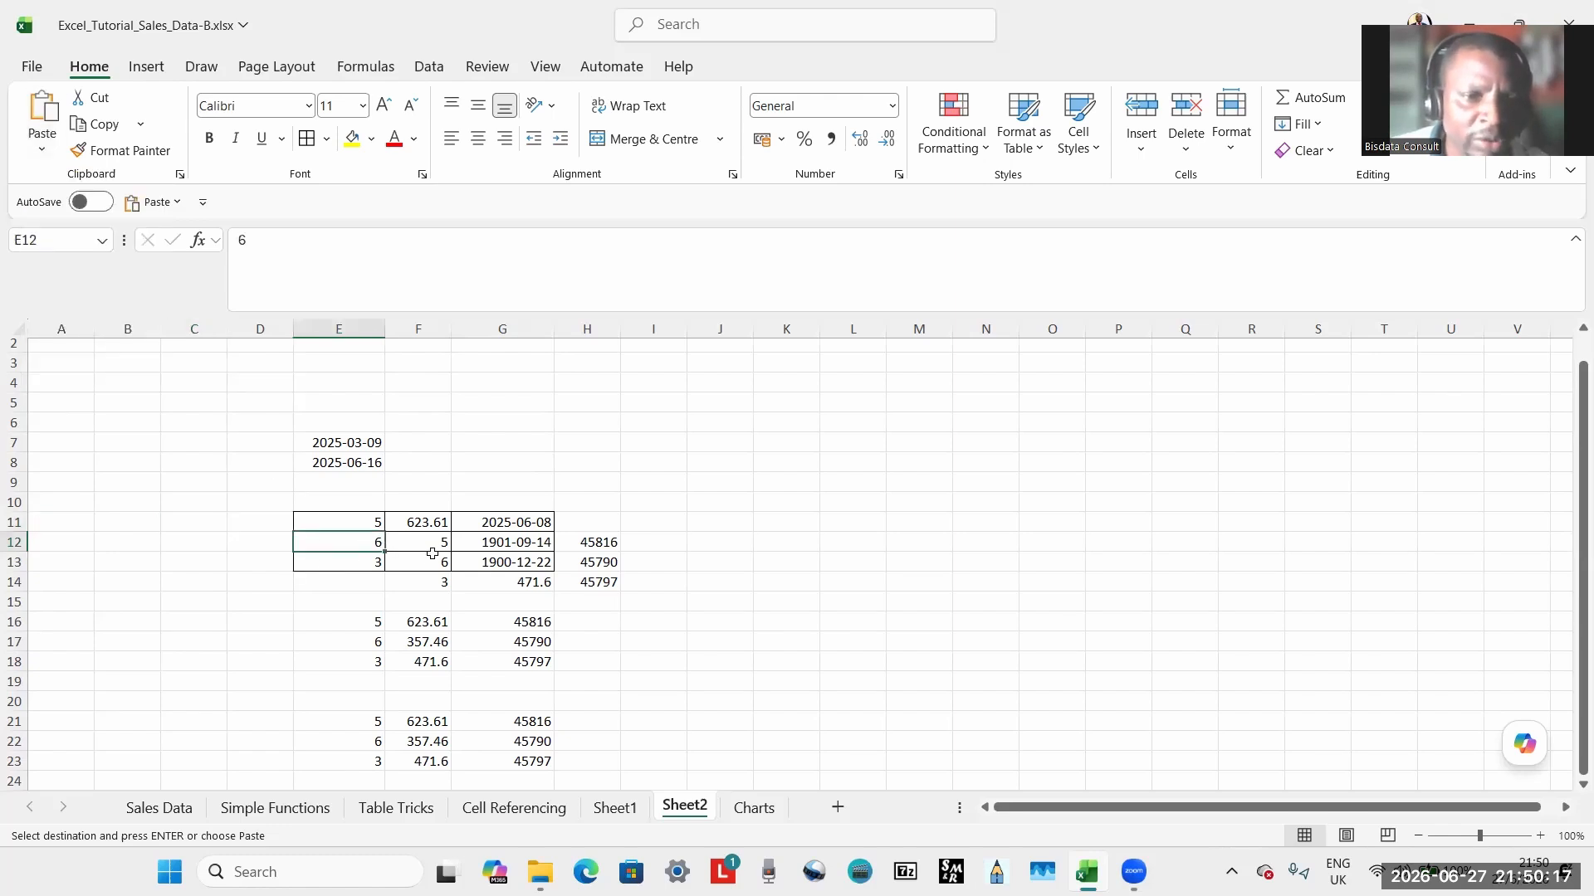
click(419, 627)
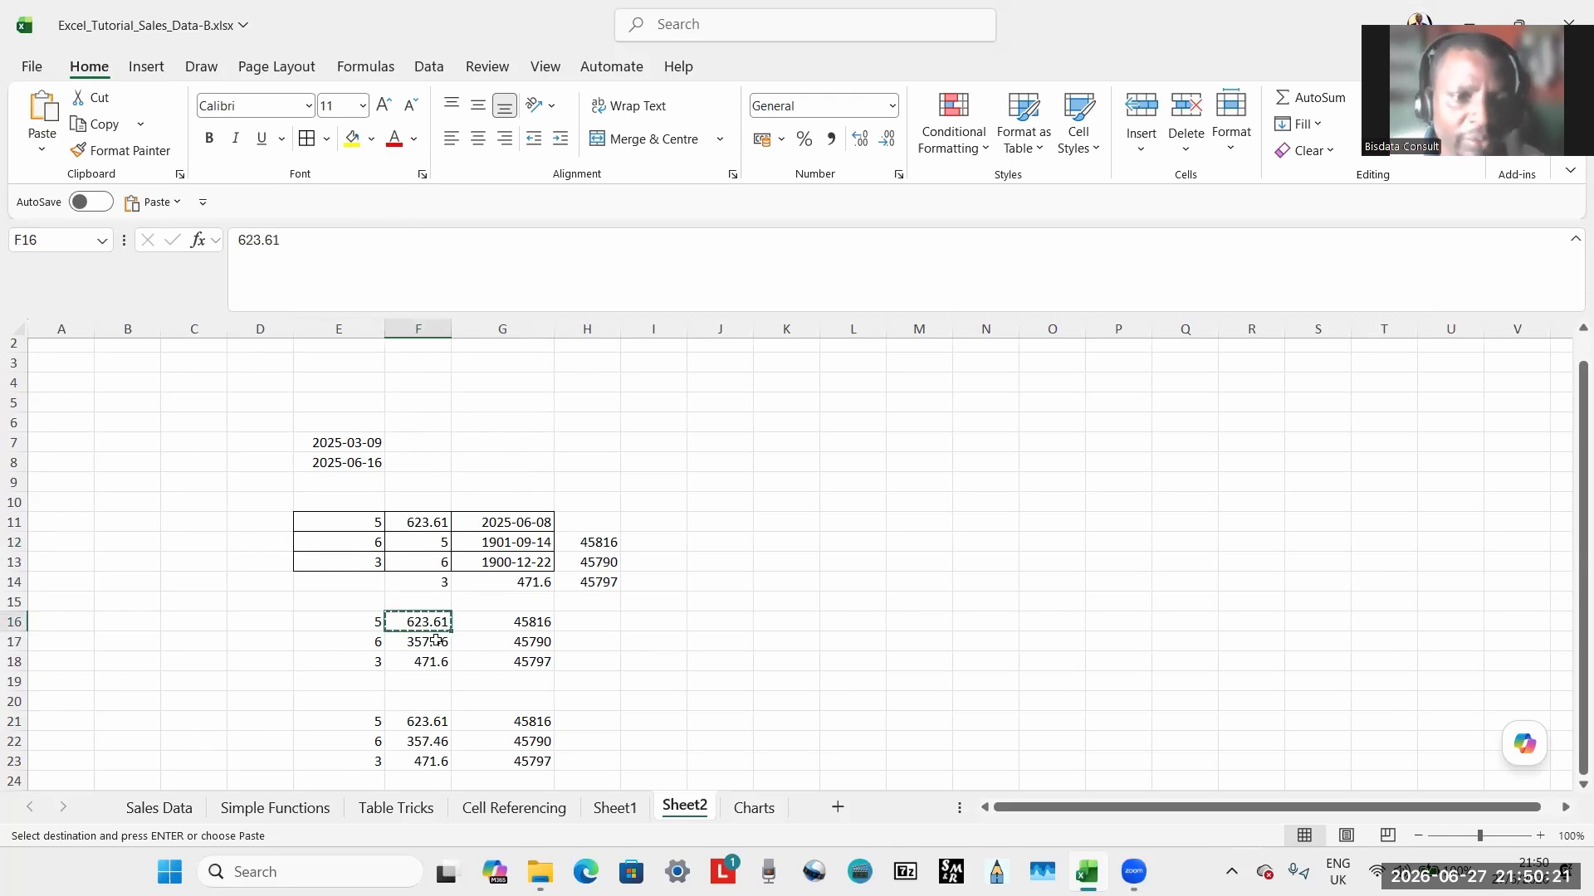
click(41, 150)
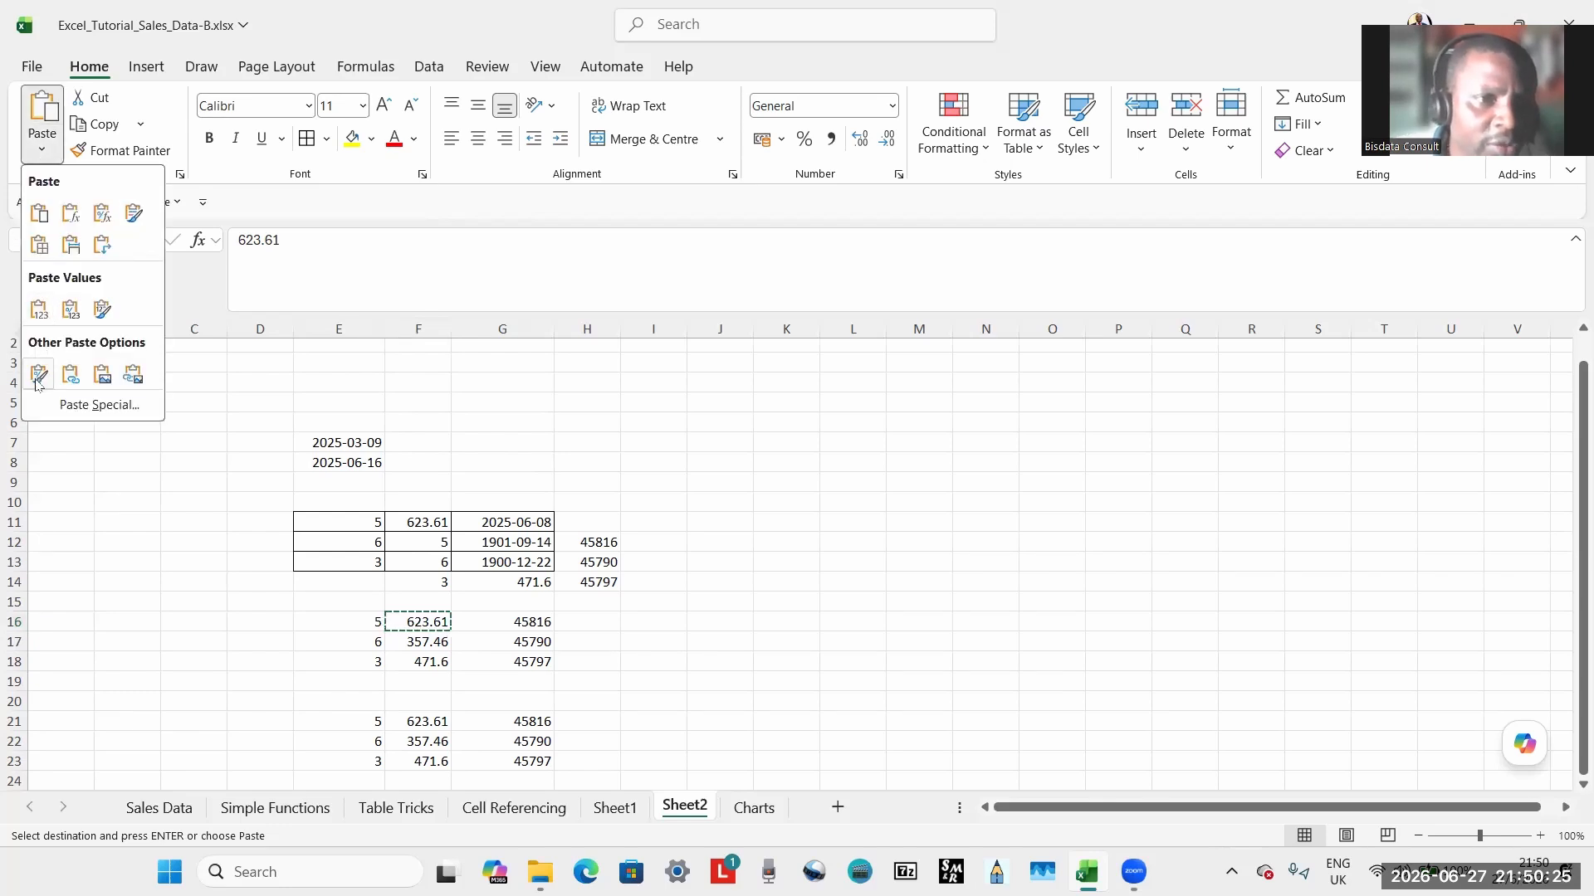
click(39, 309)
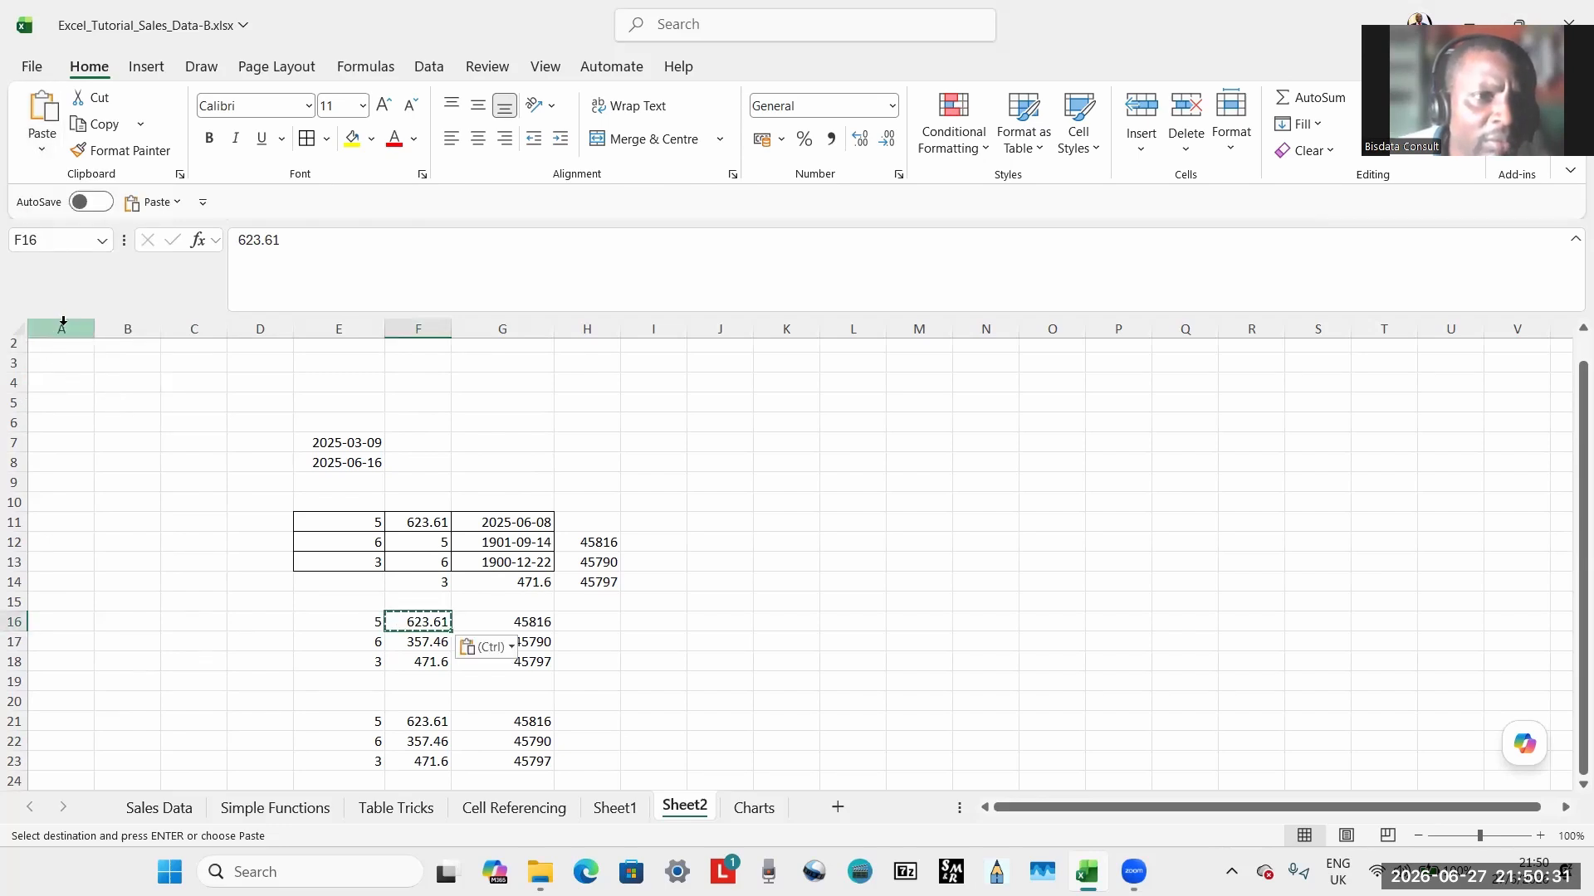
click(41, 149)
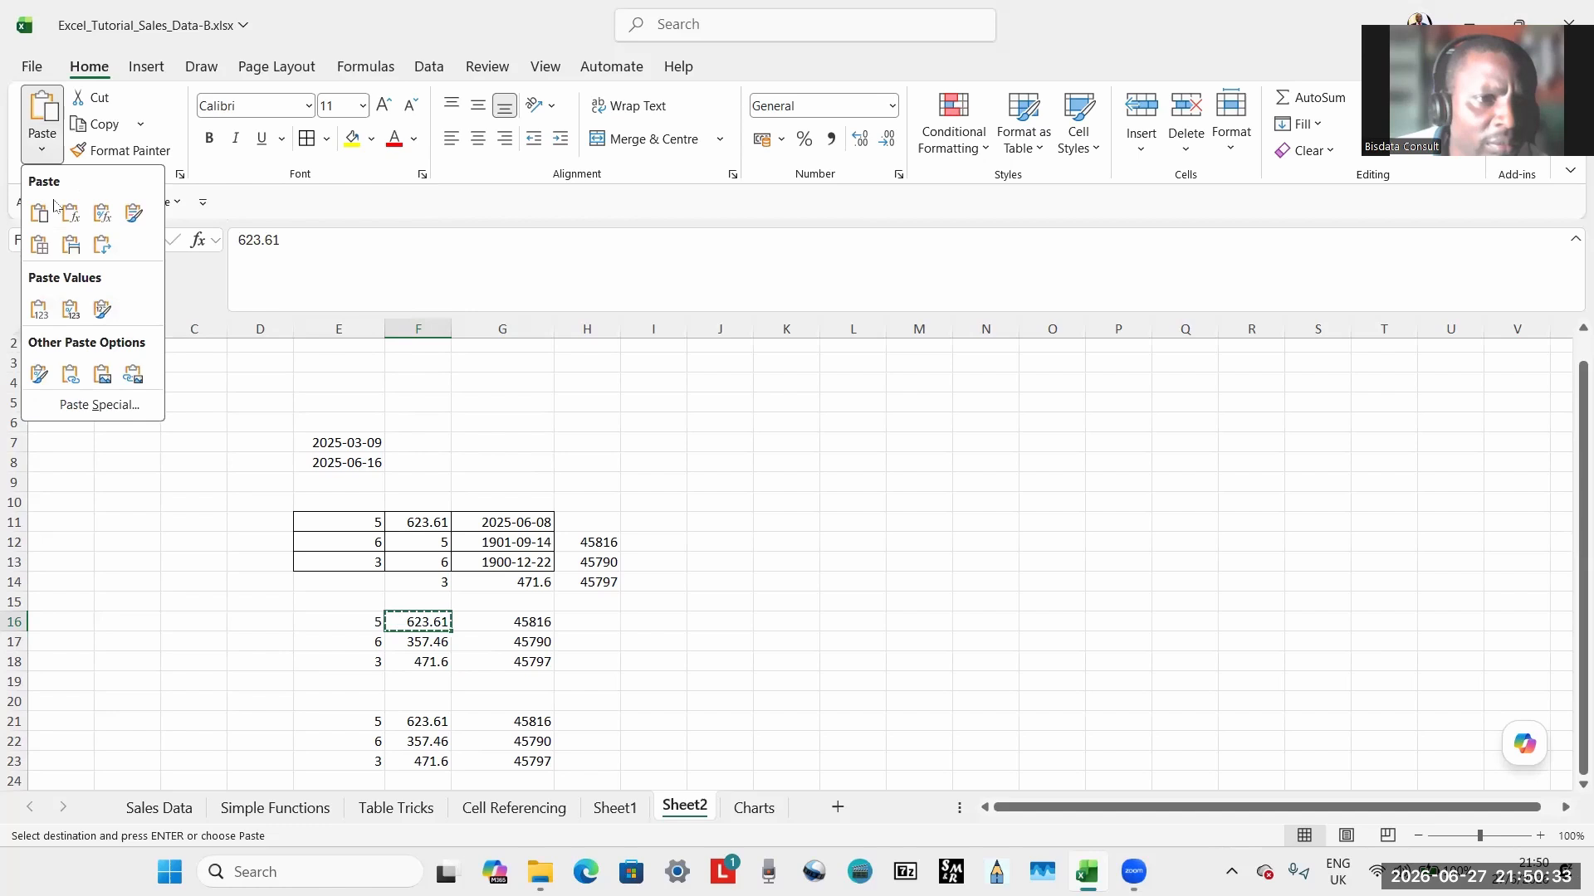
click(39, 311)
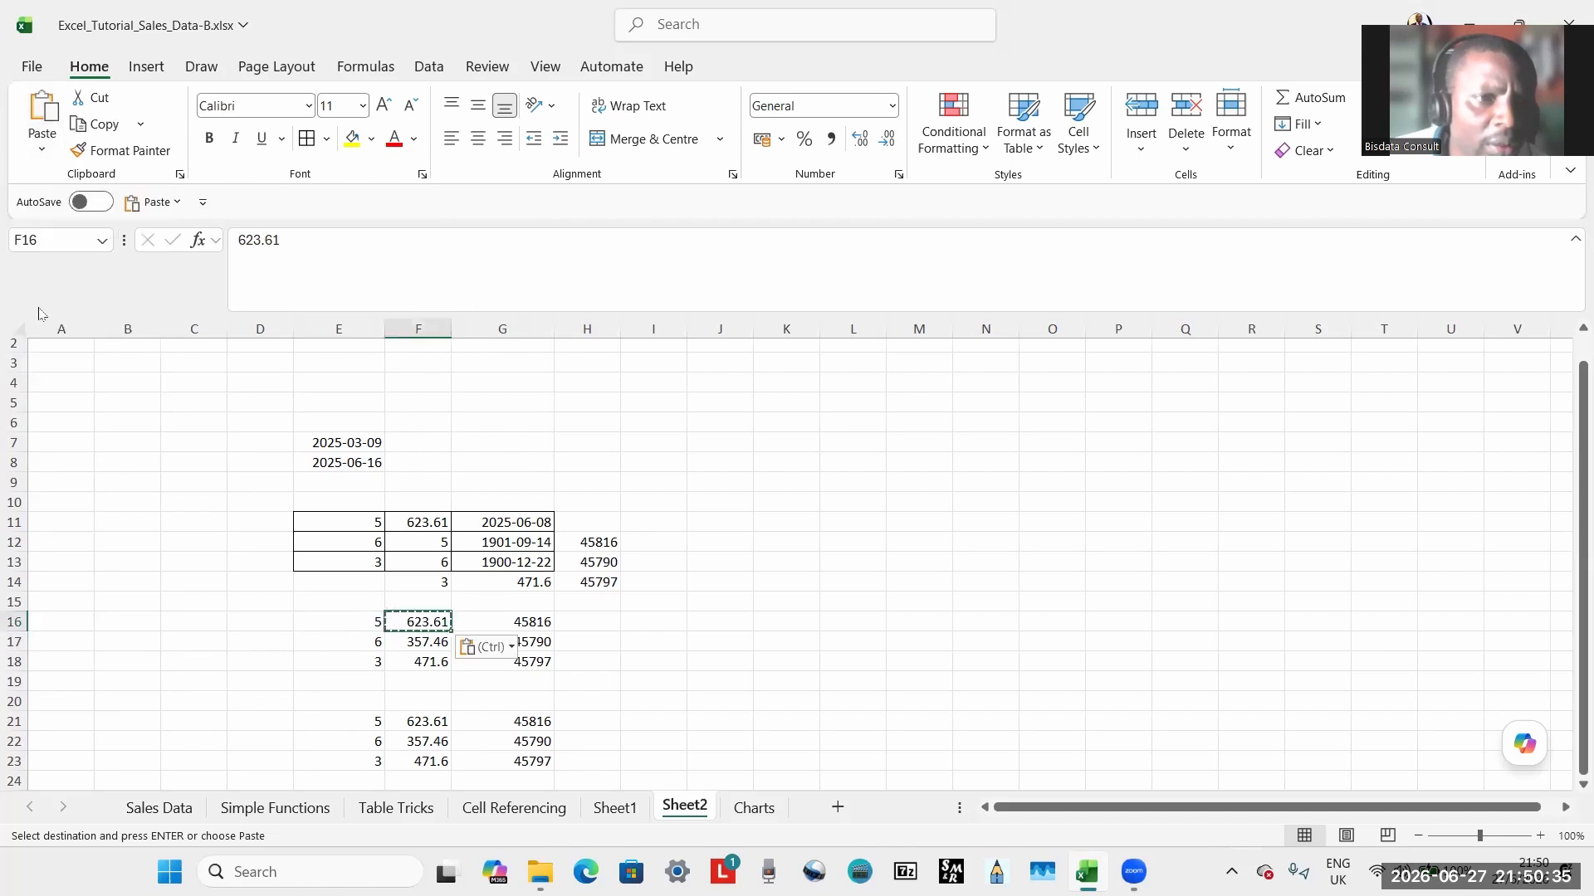
click(197, 487)
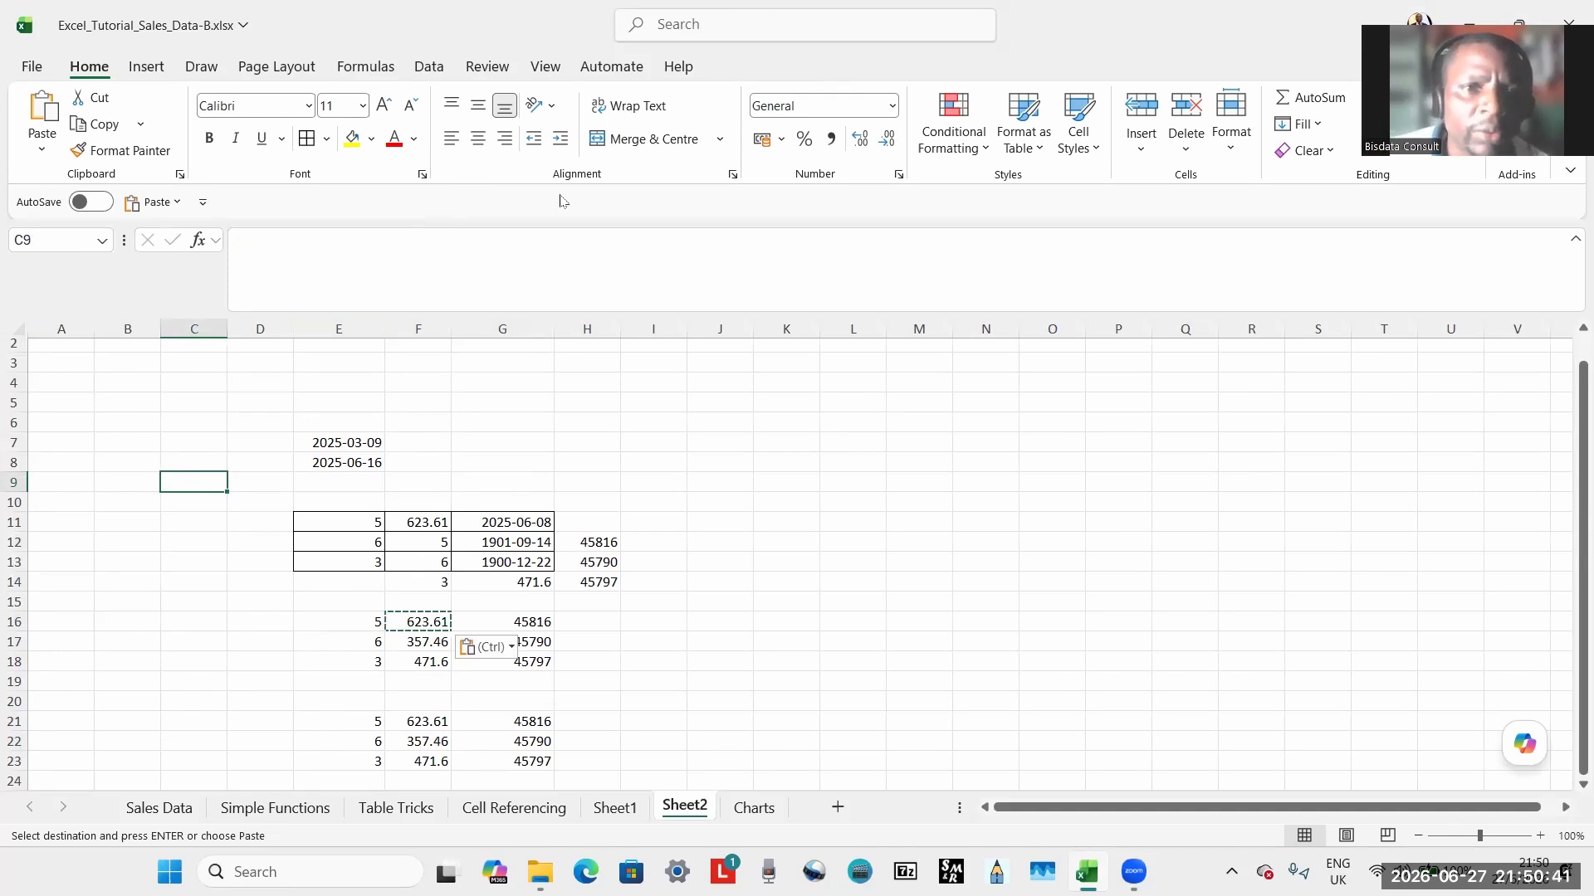
click(204, 205)
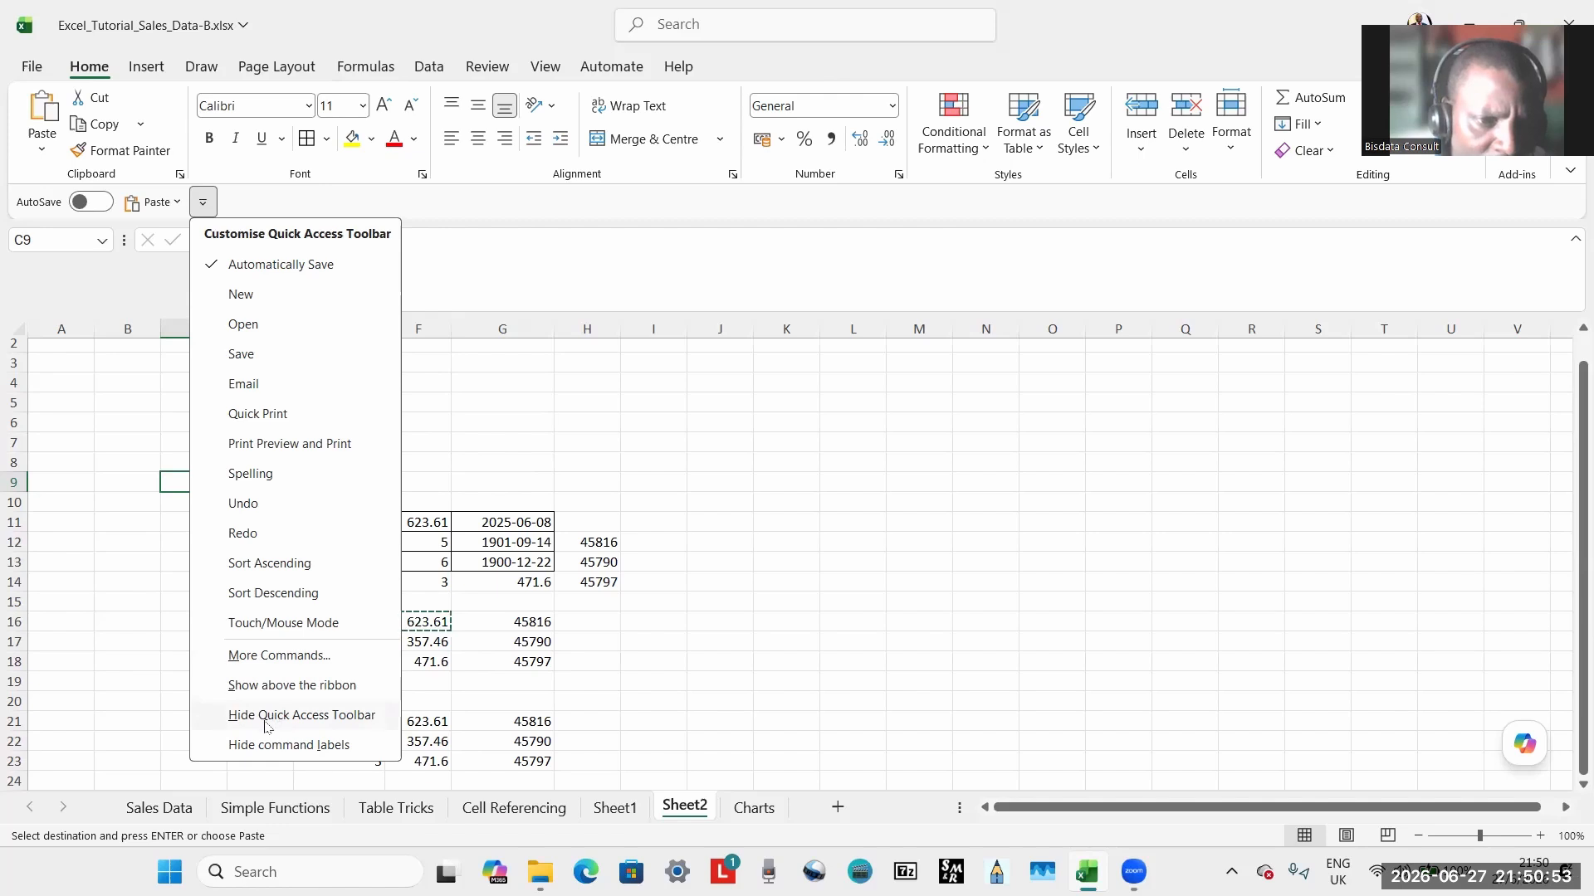
click(281, 660)
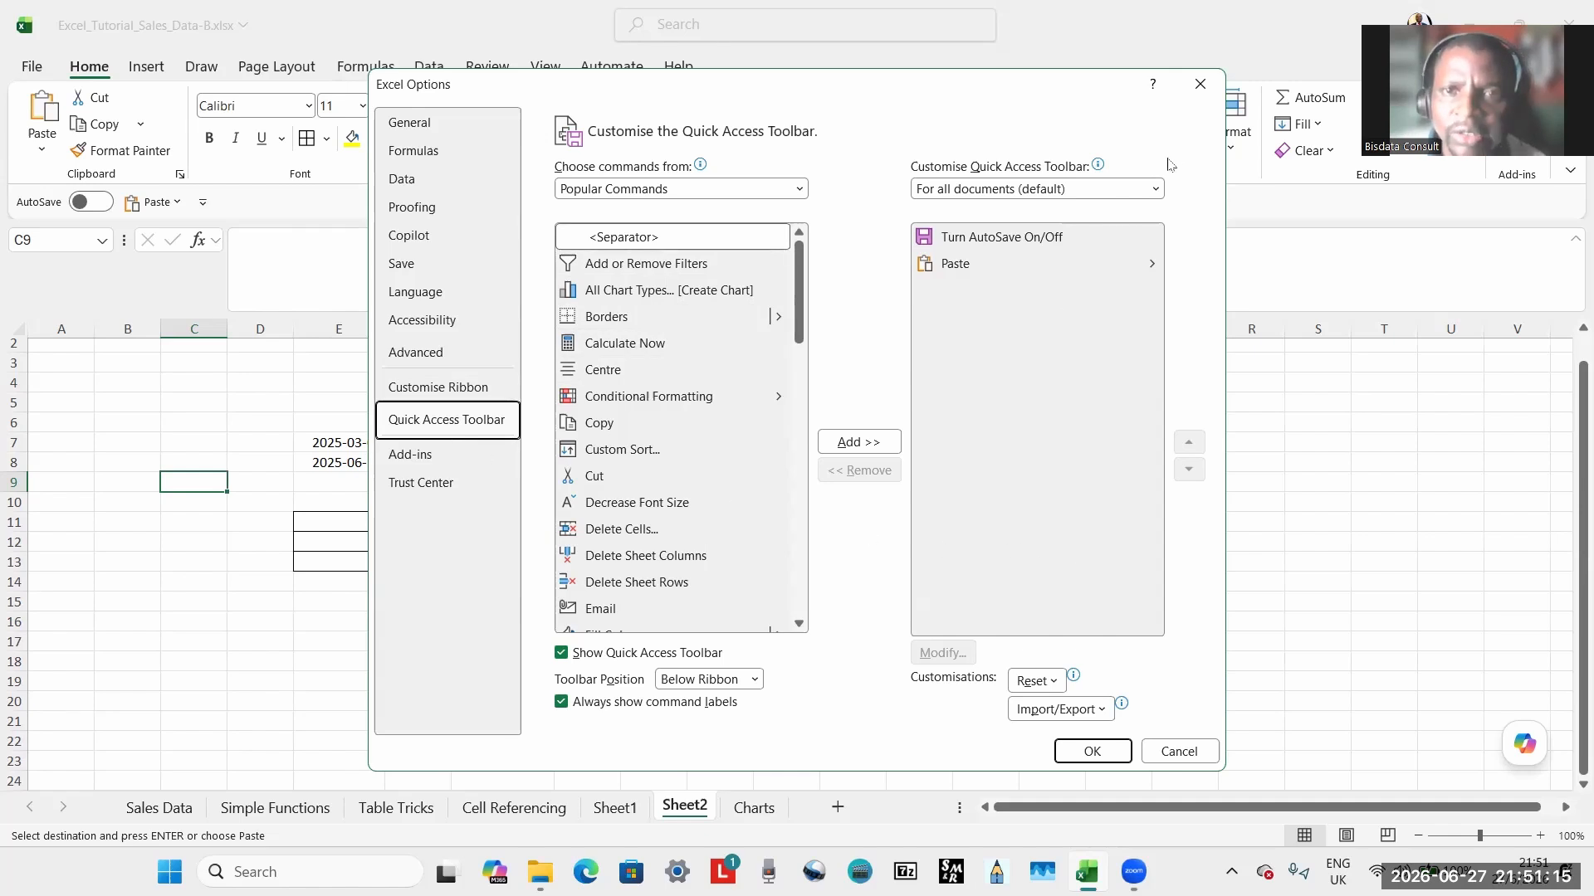
click(1199, 84)
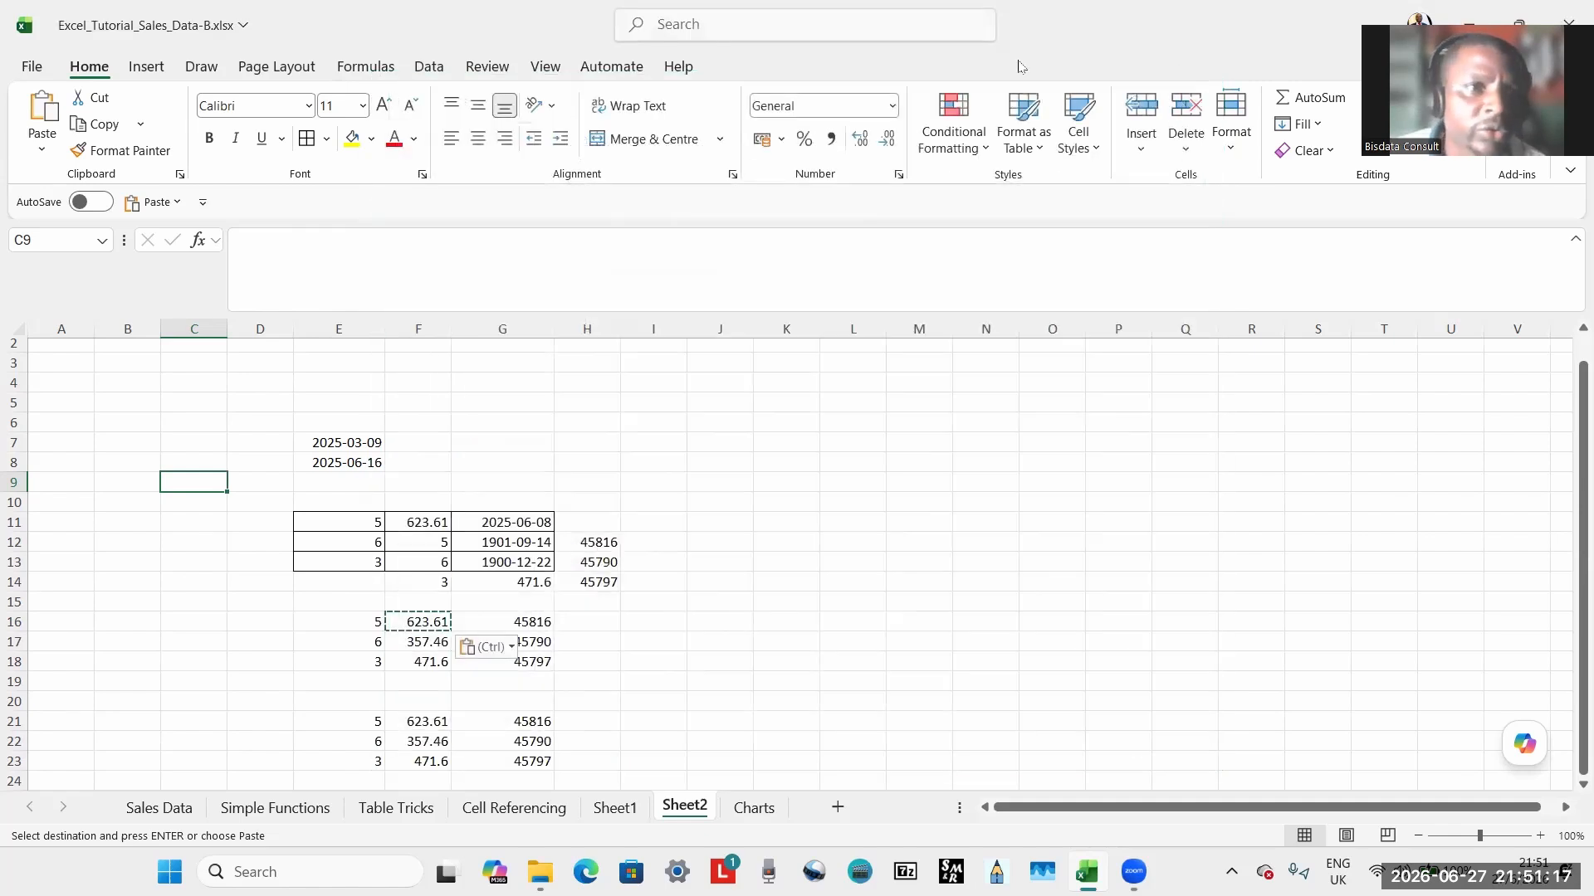
Open the Quick Access Toolbar customisation page in the program options.
click(26, 66)
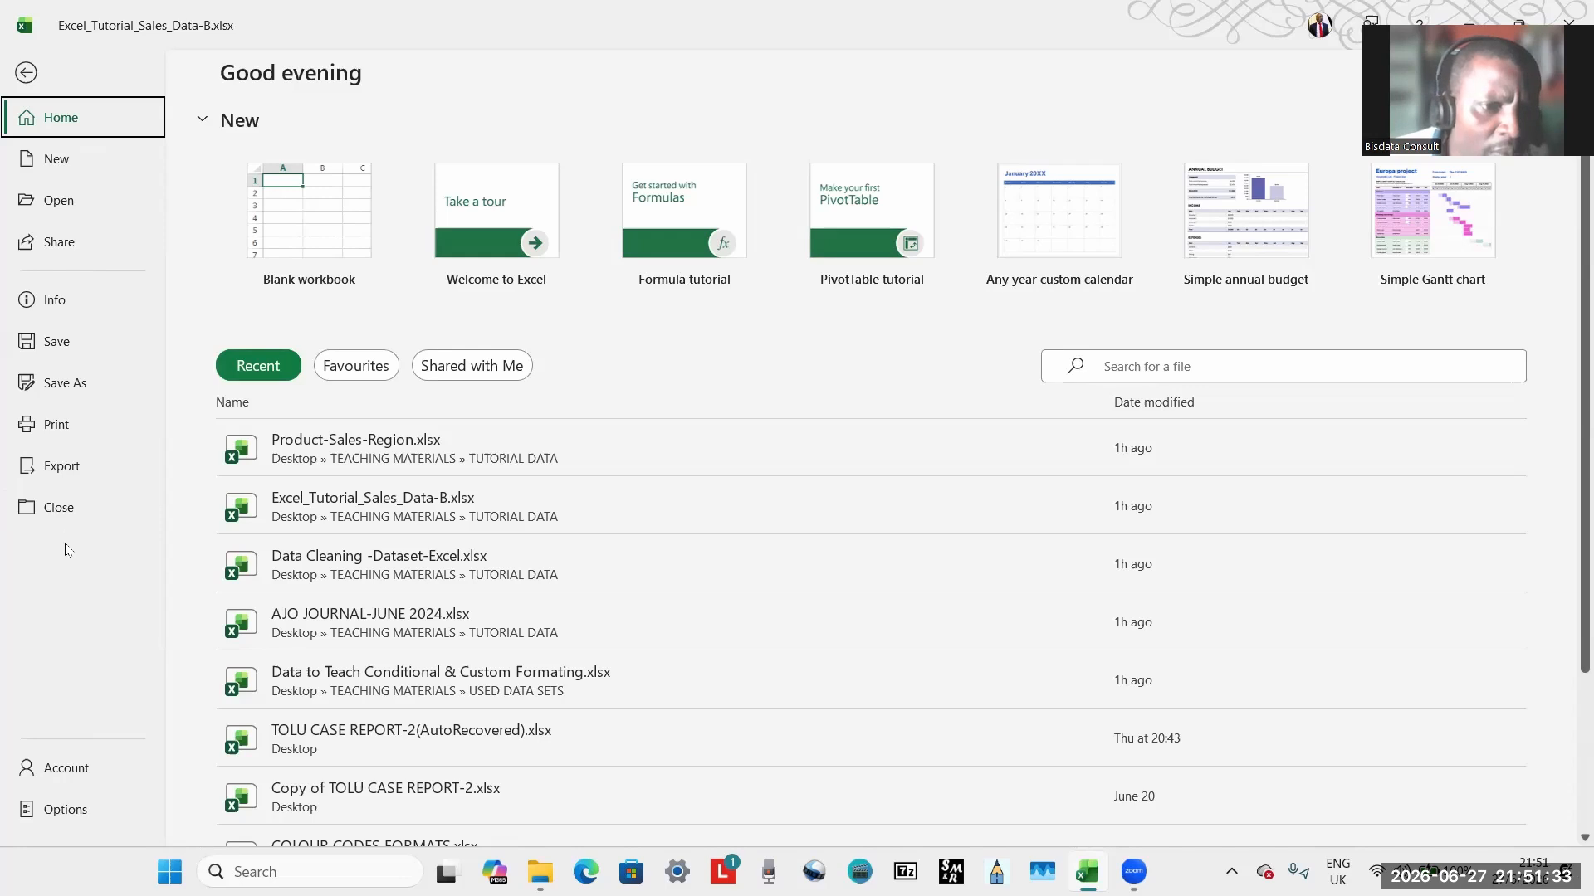
click(111, 803)
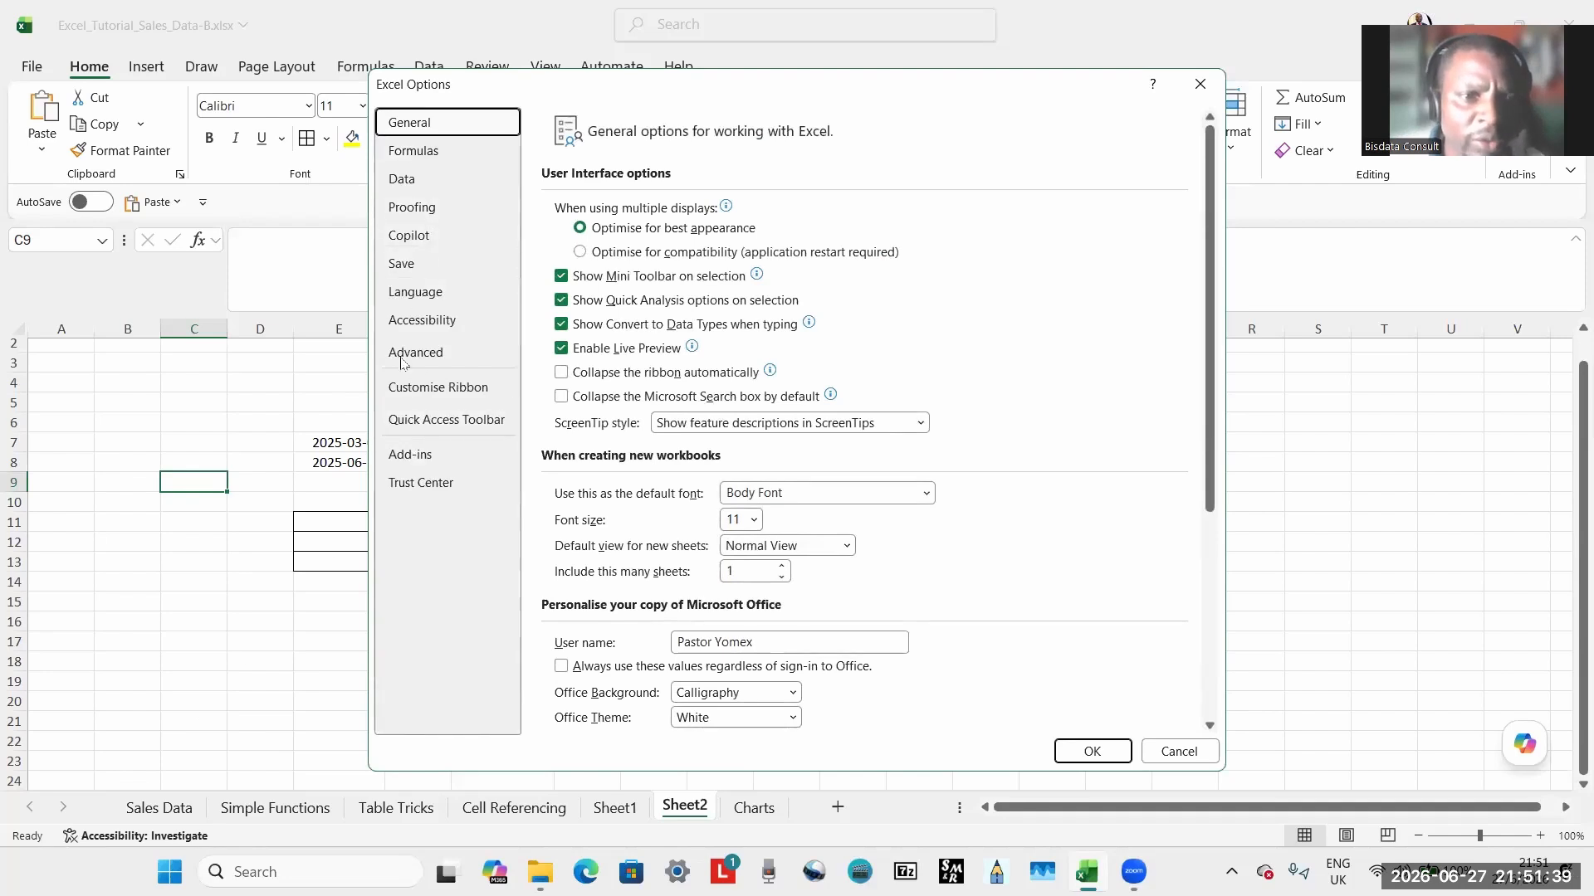
click(408, 421)
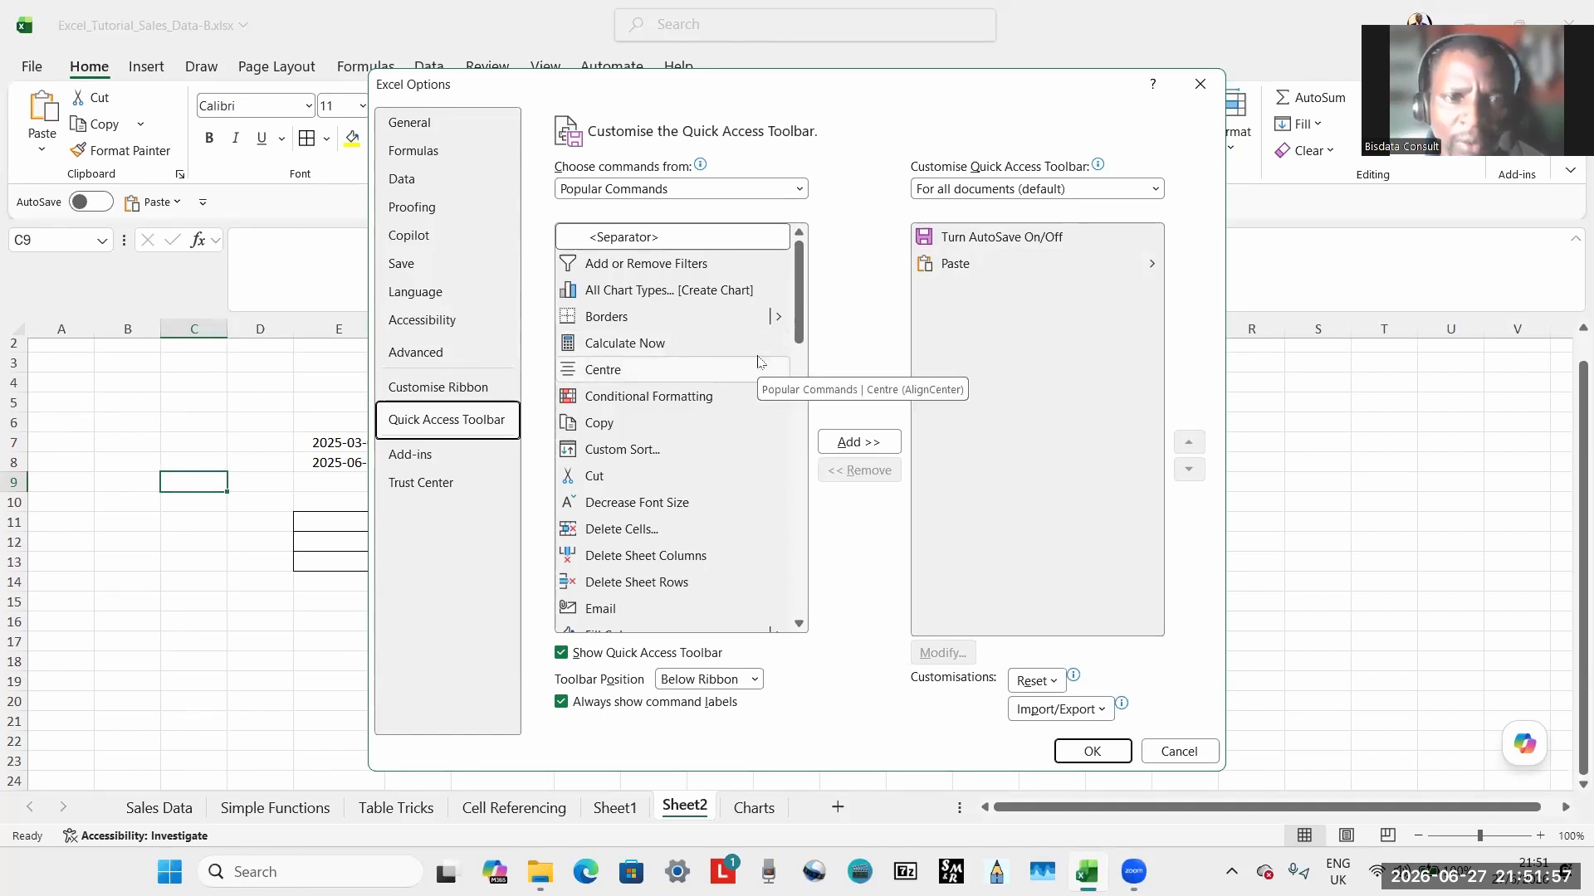
mouse_move(795, 307)
mouse_down()
mouse_move(781, 382)
mouse_move(767, 301)
mouse_up()
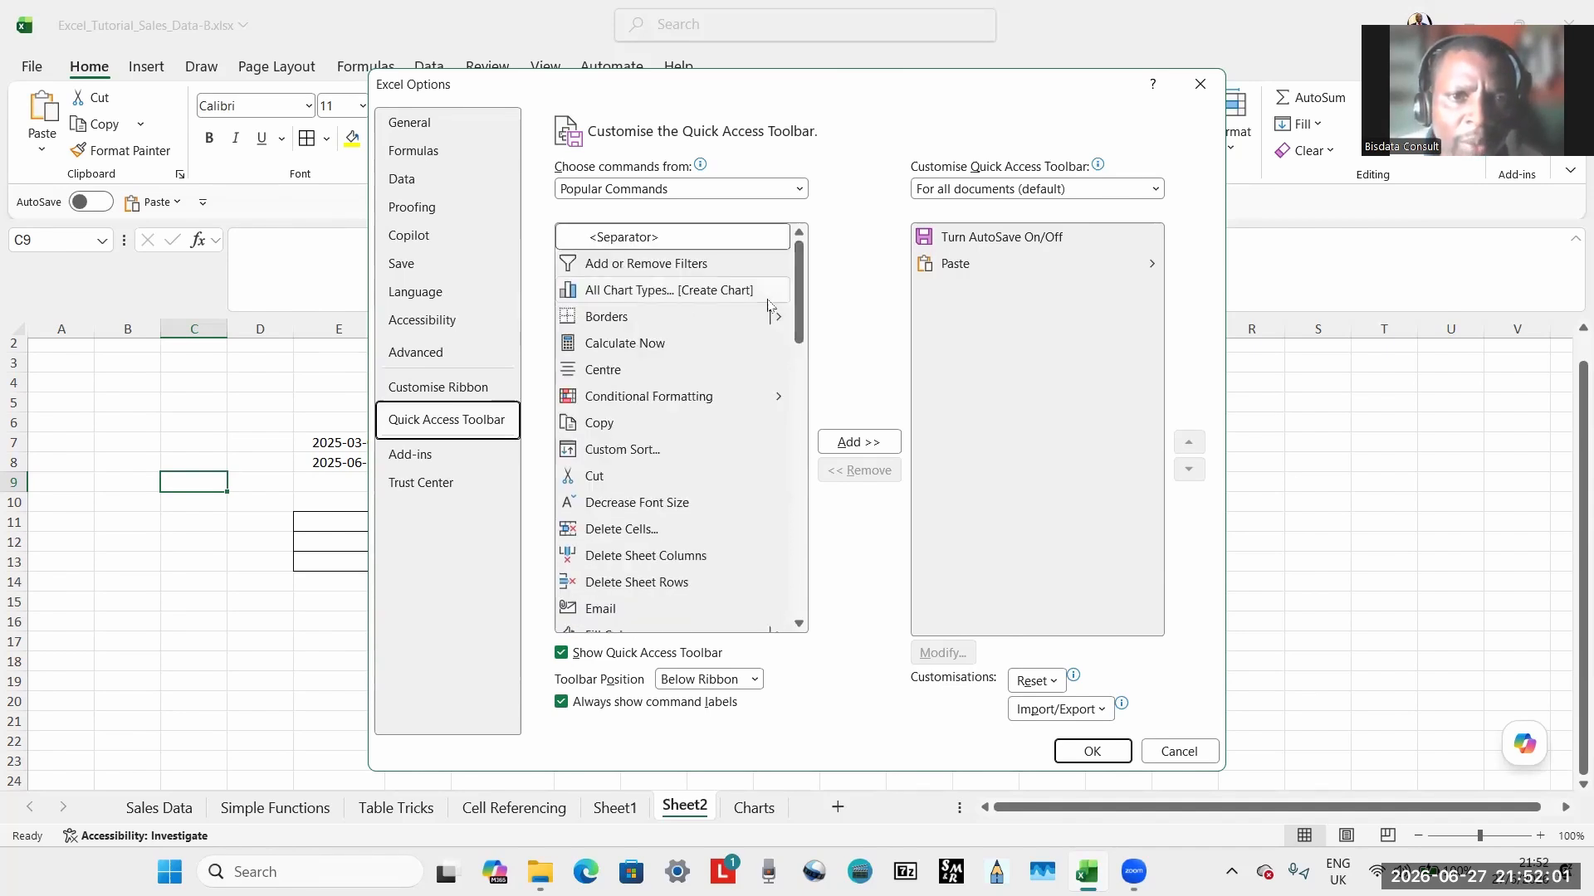
Show the All Commands list as command source and return to the Popular Commands list.
click(799, 189)
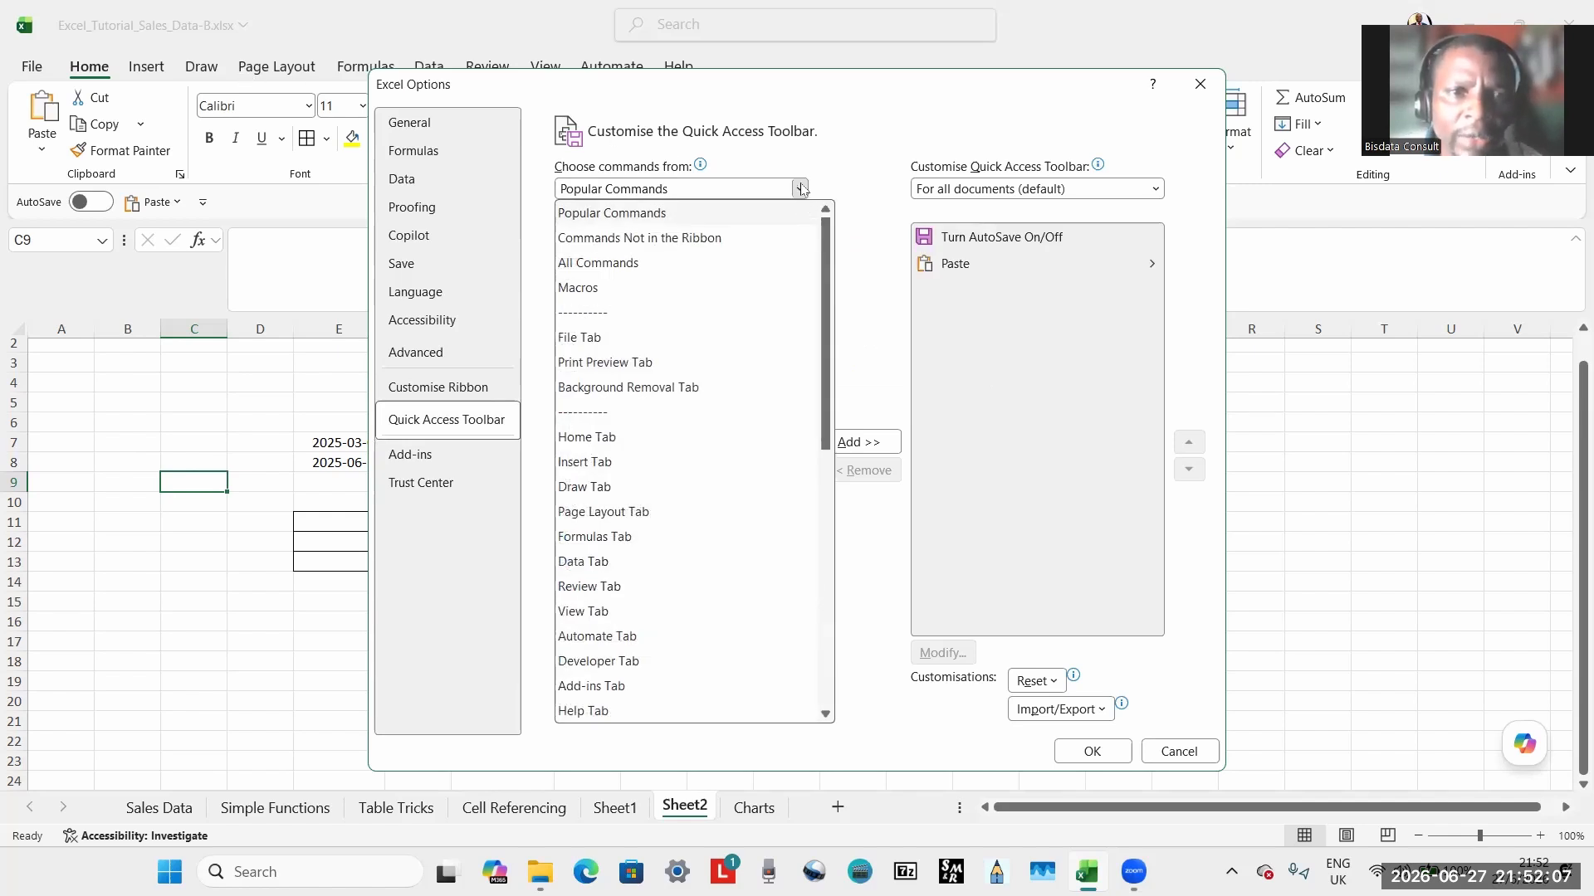
click(630, 264)
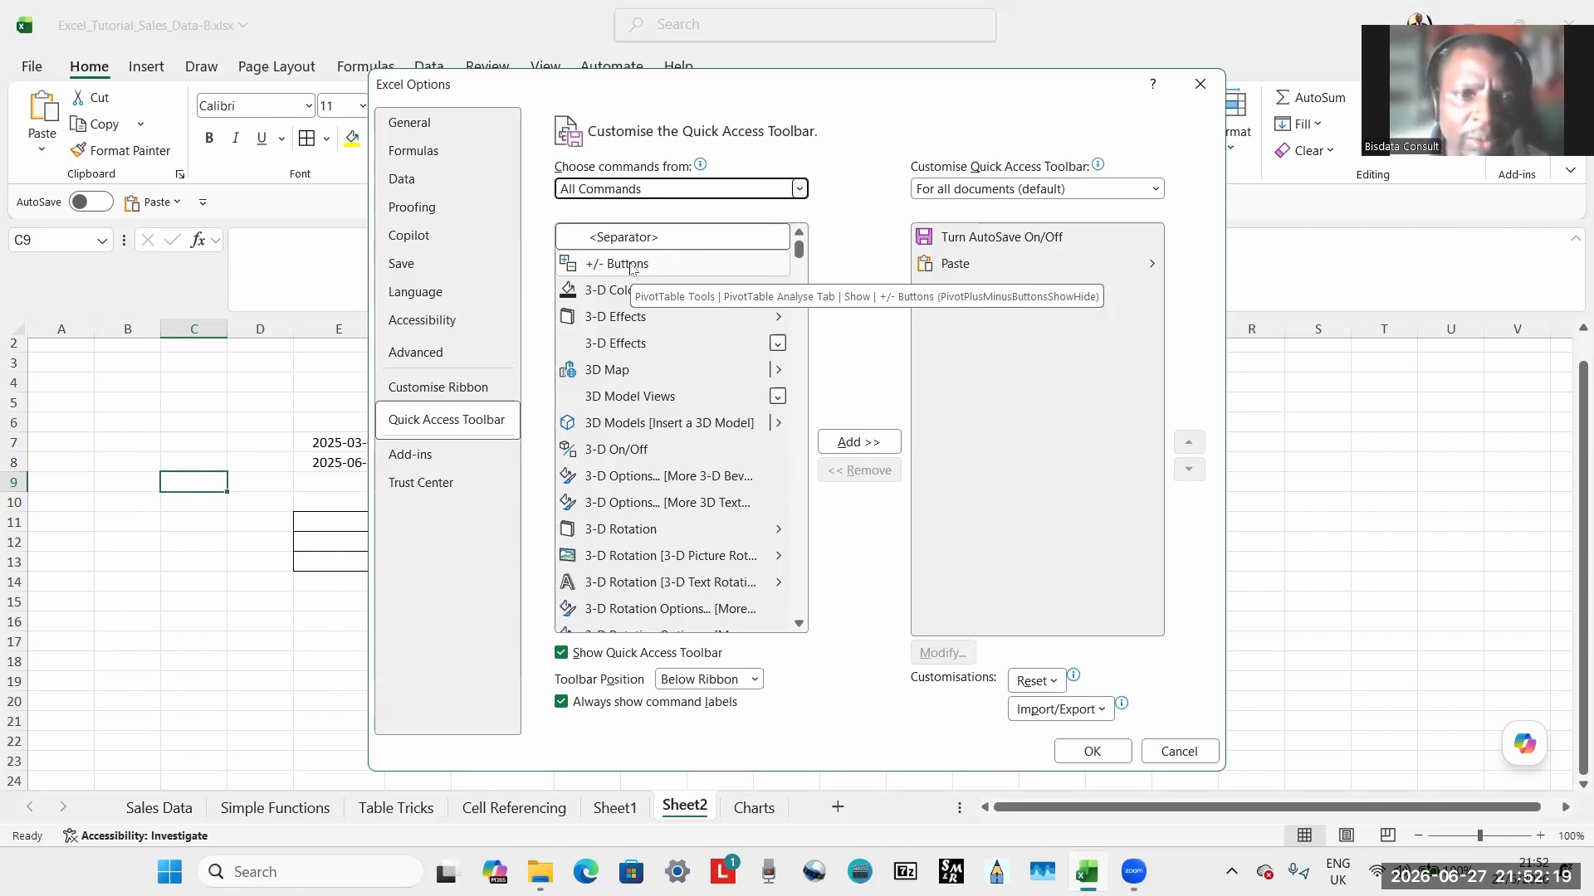
click(797, 188)
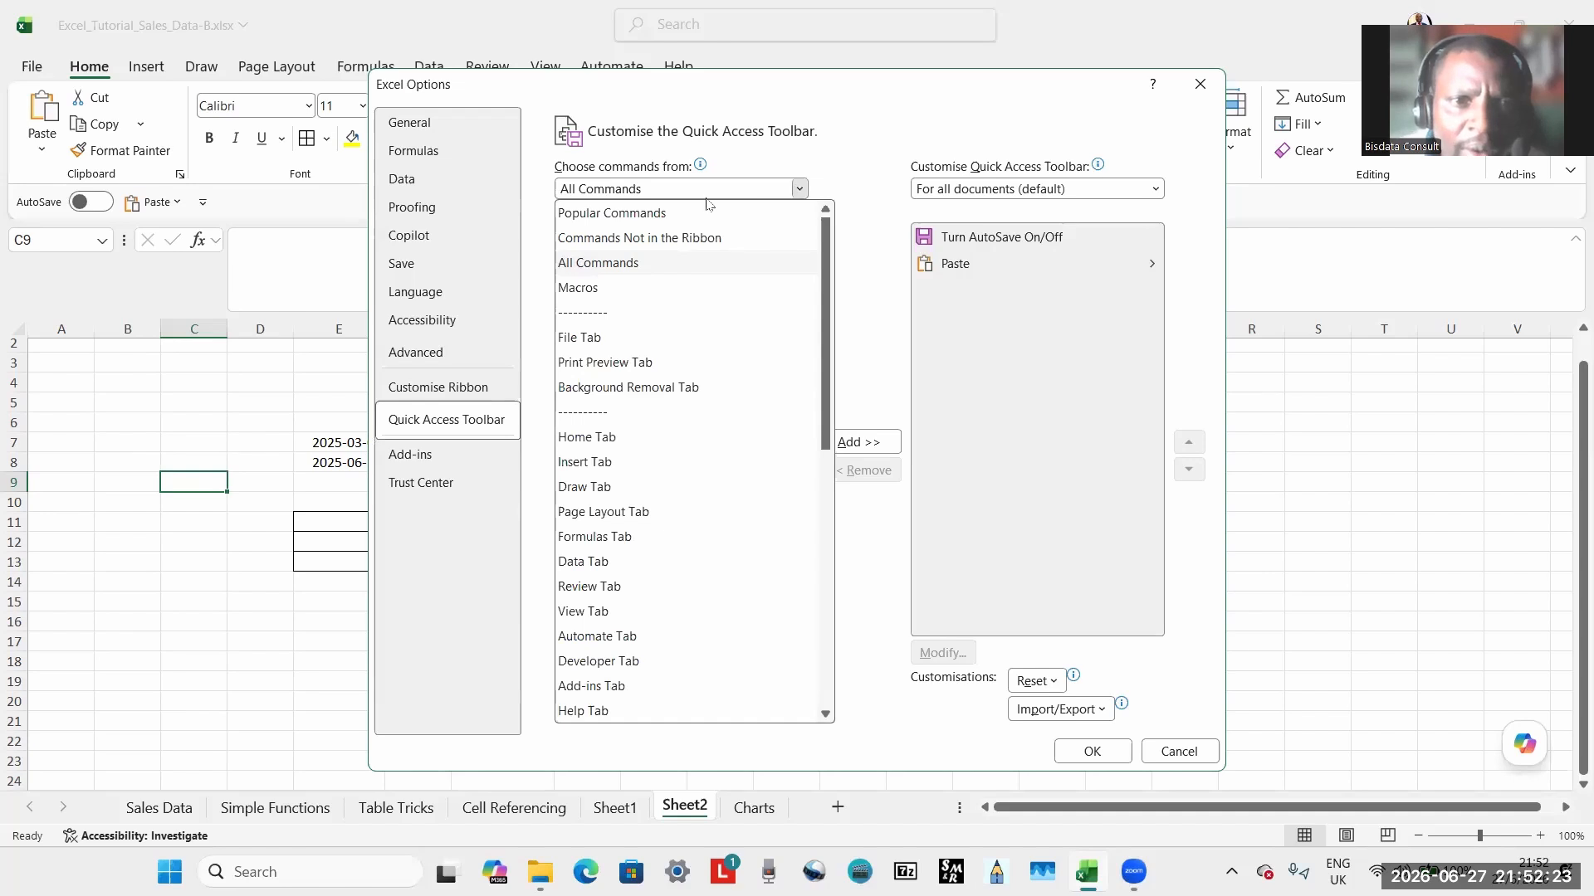
click(658, 214)
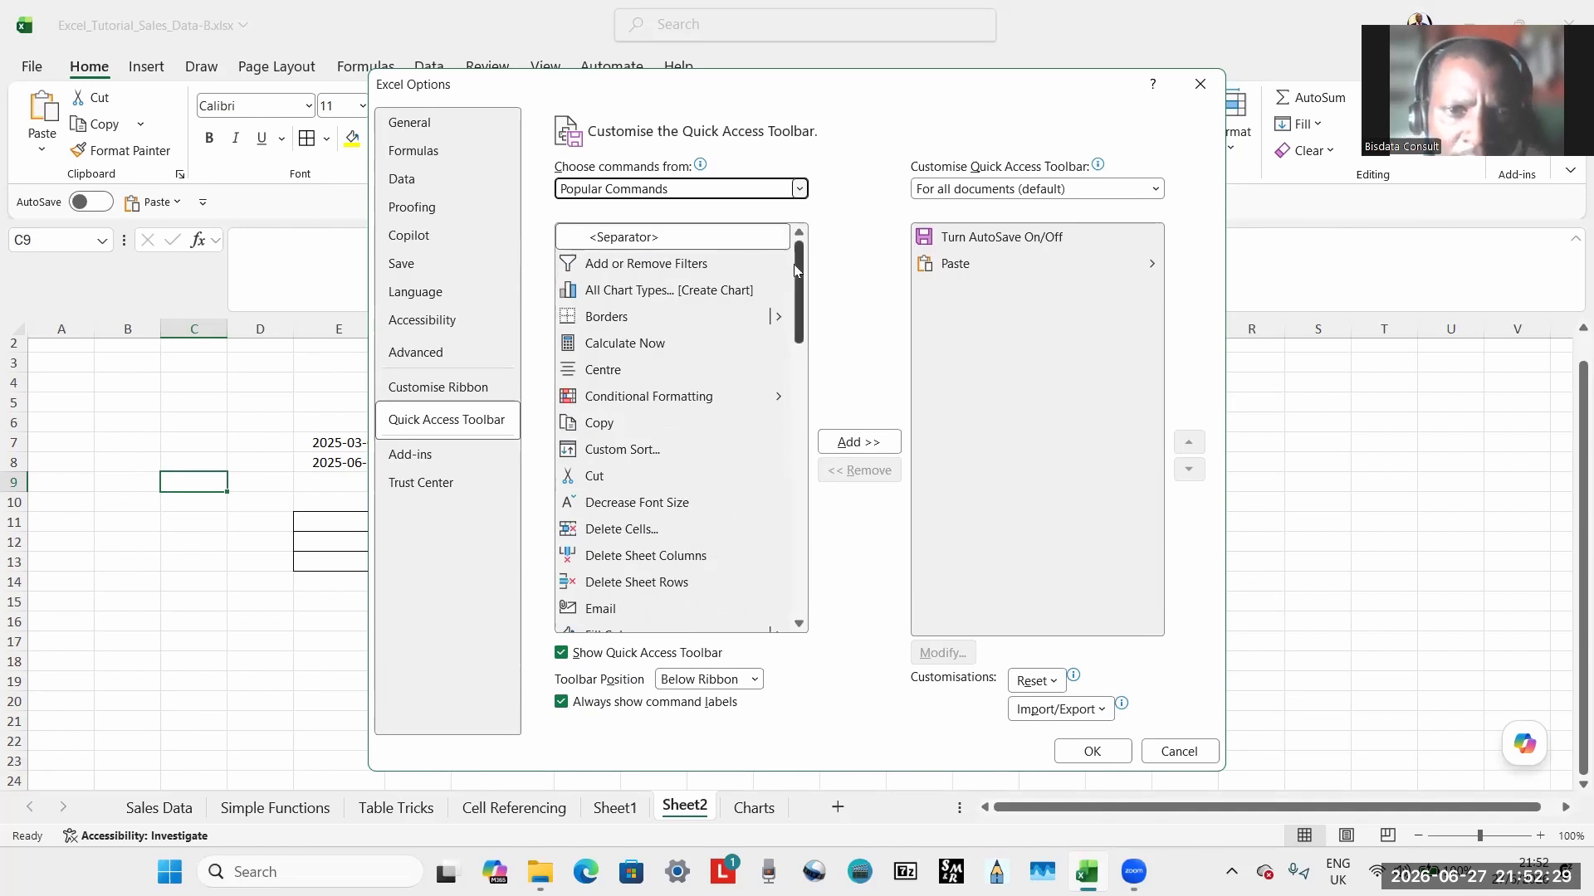
Add the Paste command with its menu from Popular Commands to the Quick Access Toolbar and remove the added entry again.
drag(795, 265, 762, 439)
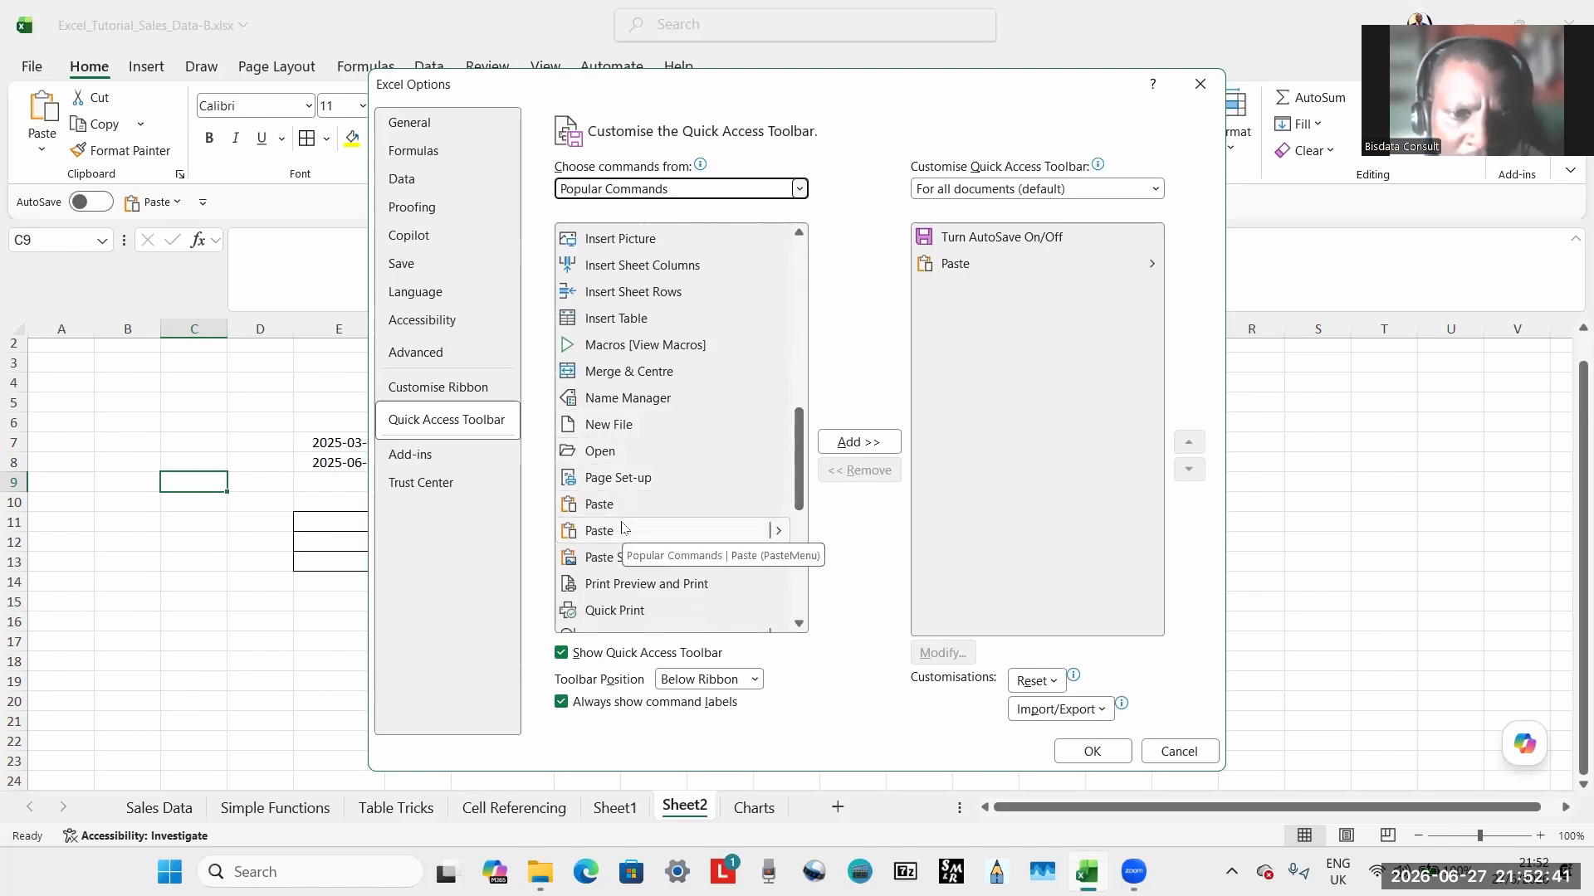
click(778, 534)
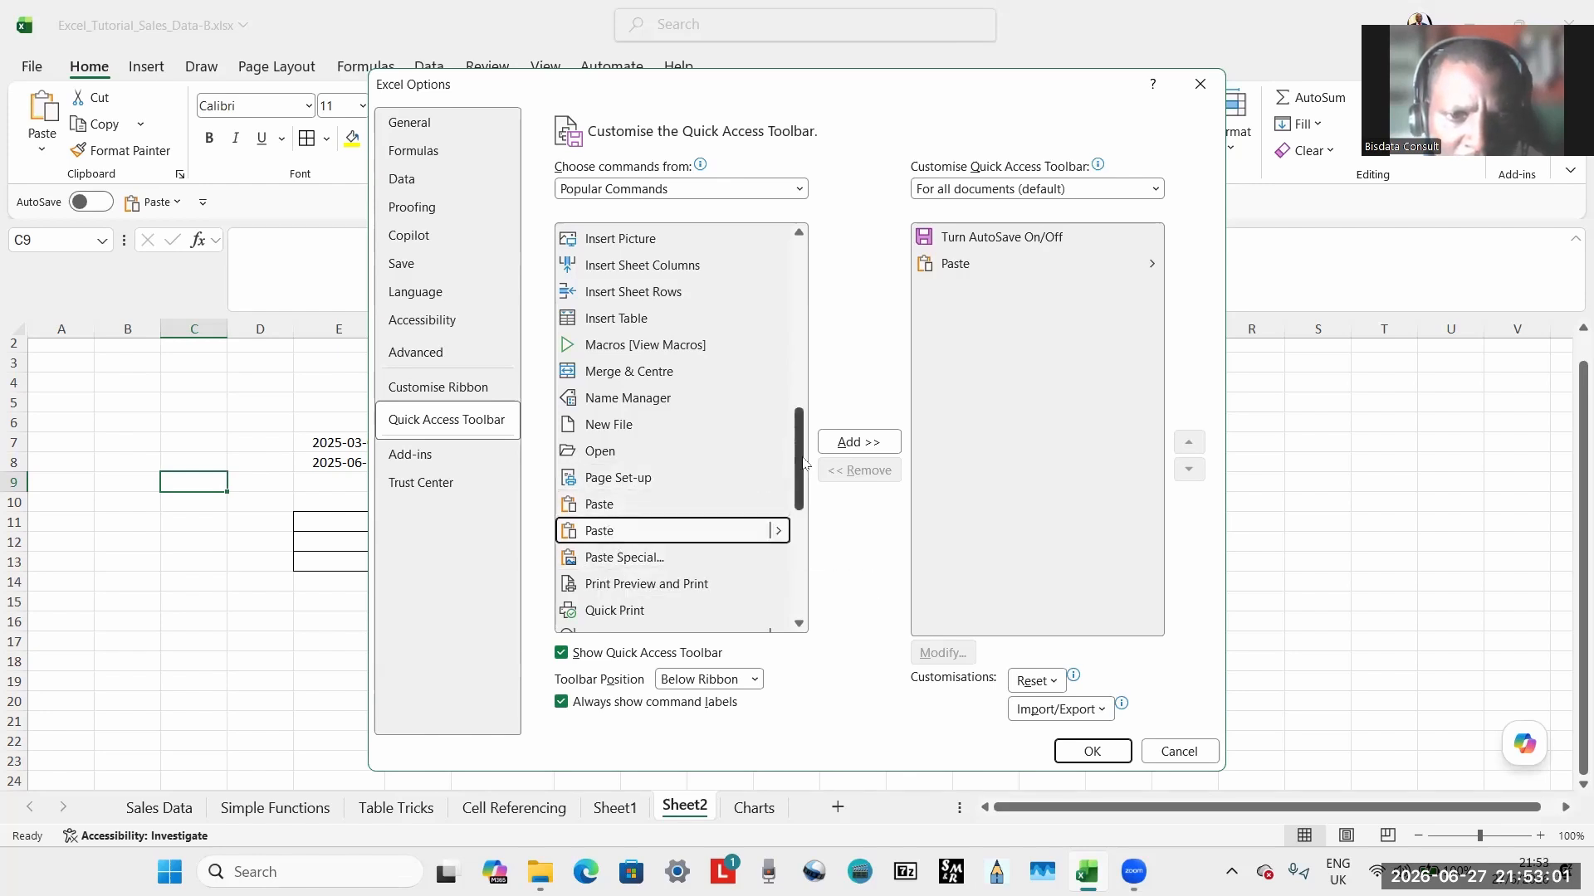
drag(801, 463, 801, 489)
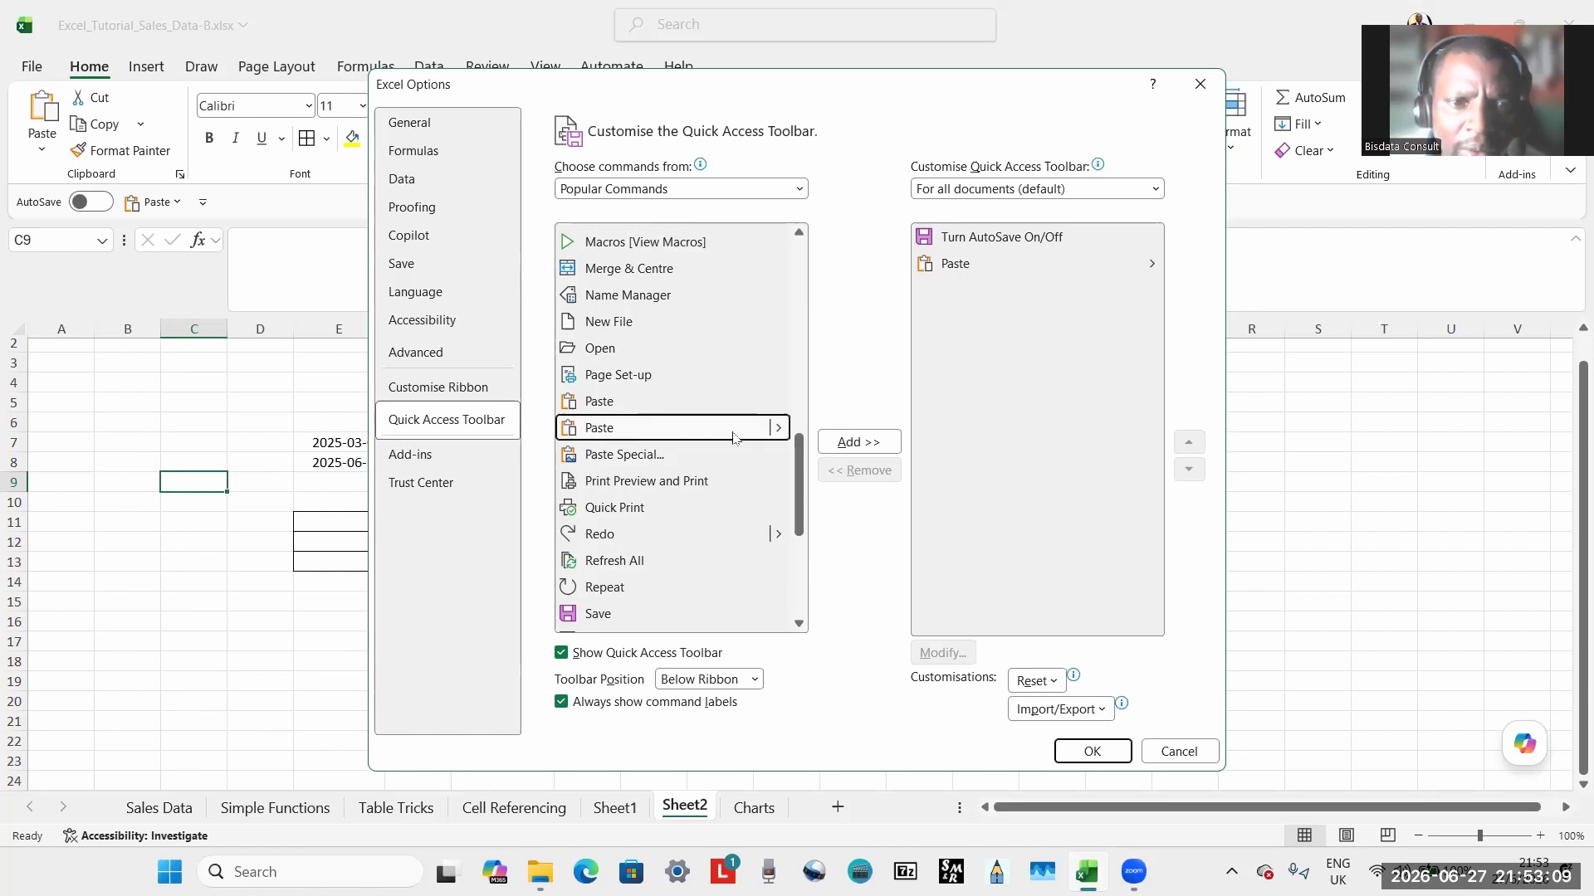
click(844, 446)
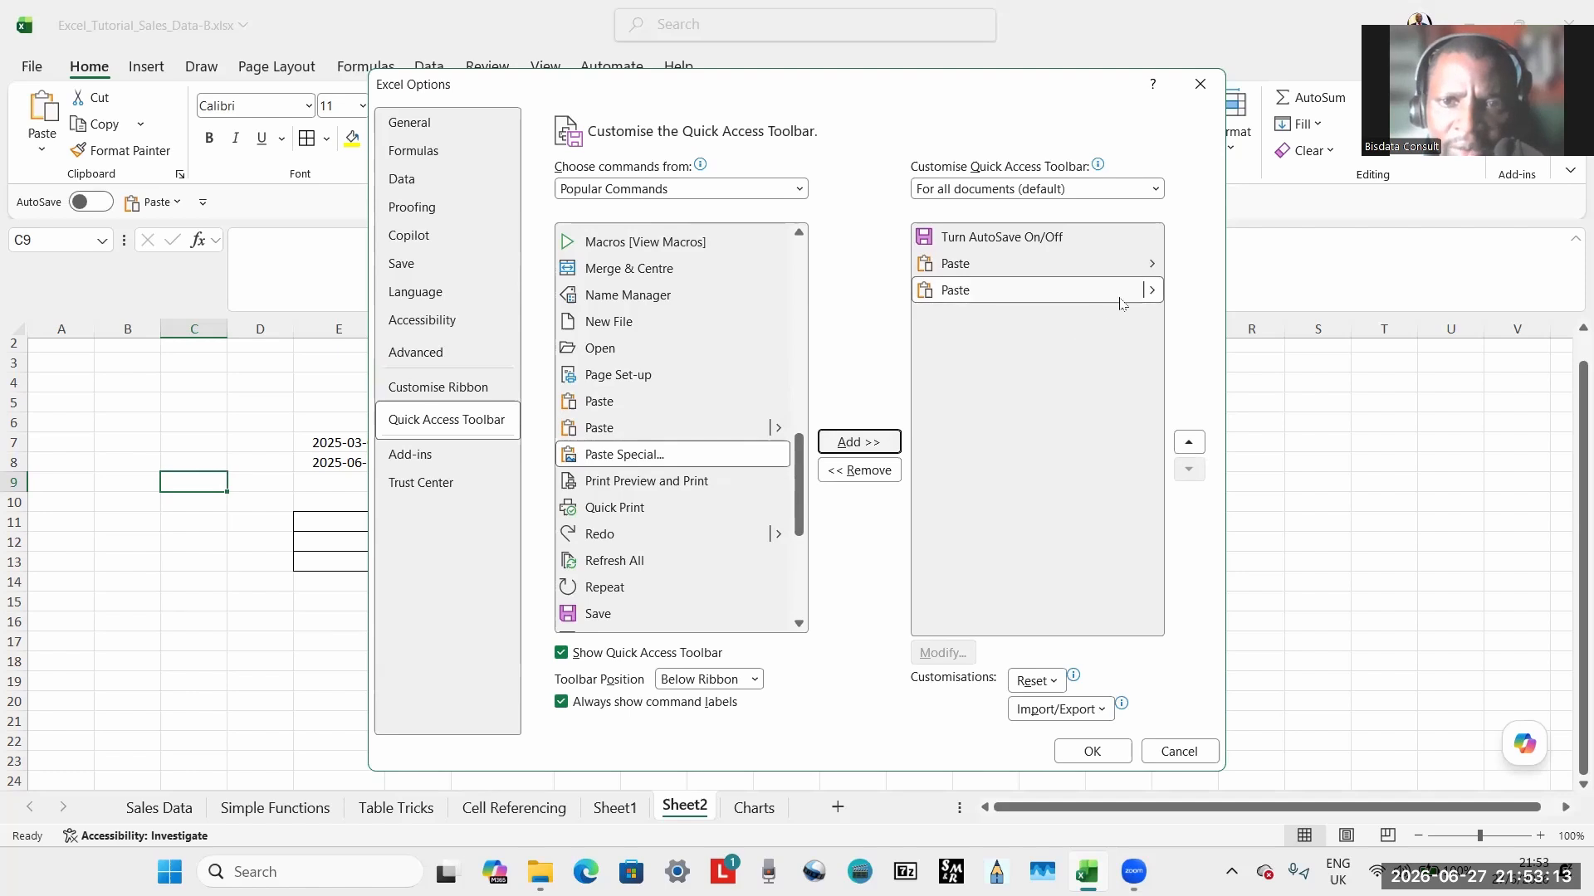
click(867, 470)
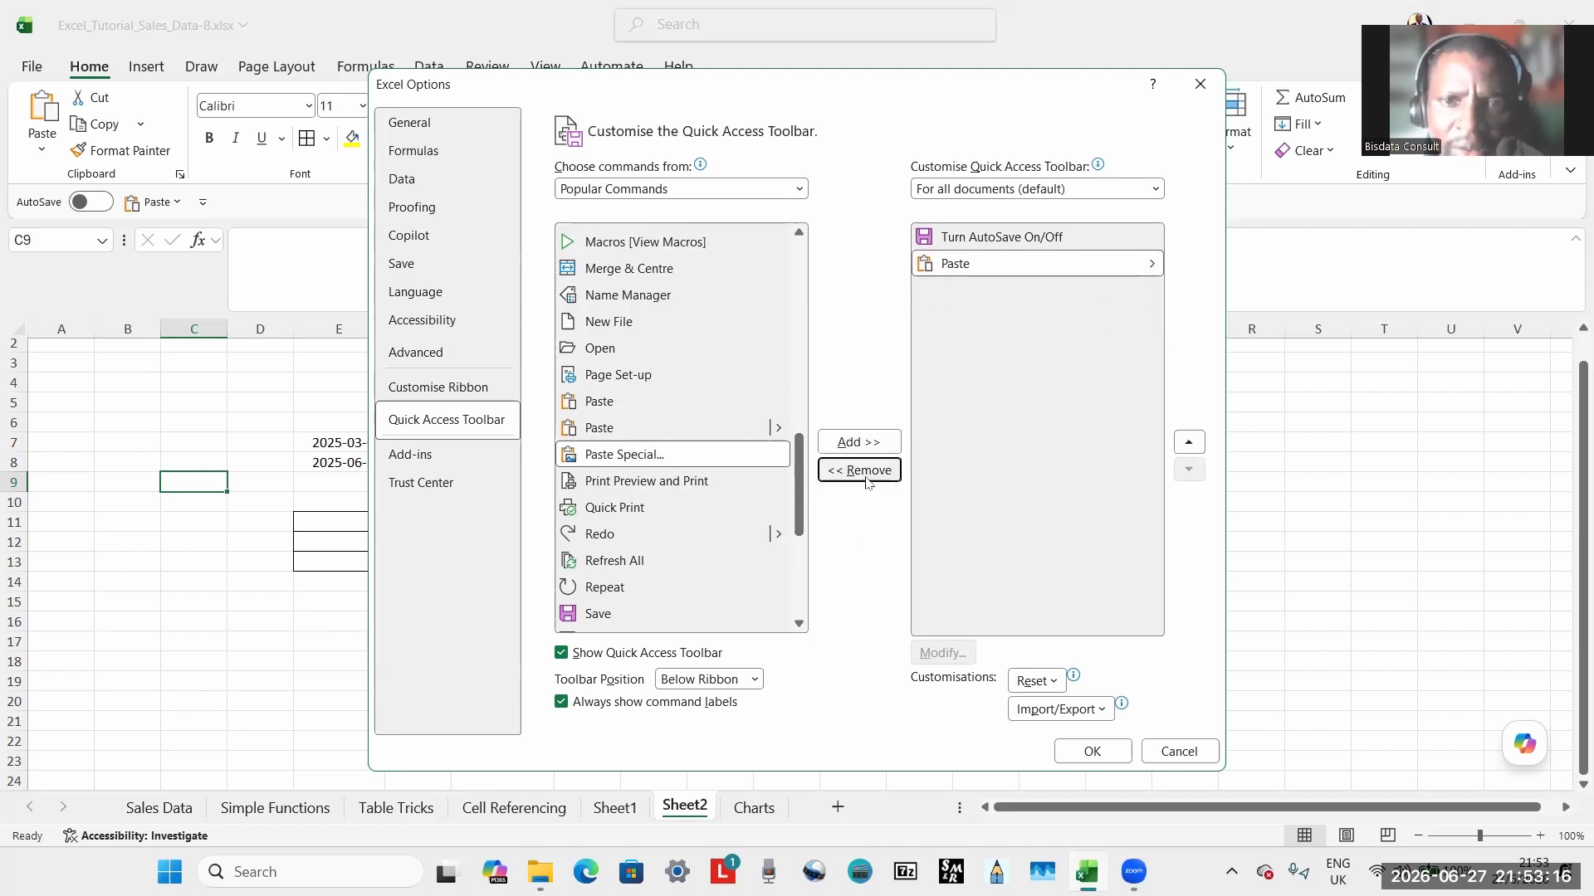
click(1153, 266)
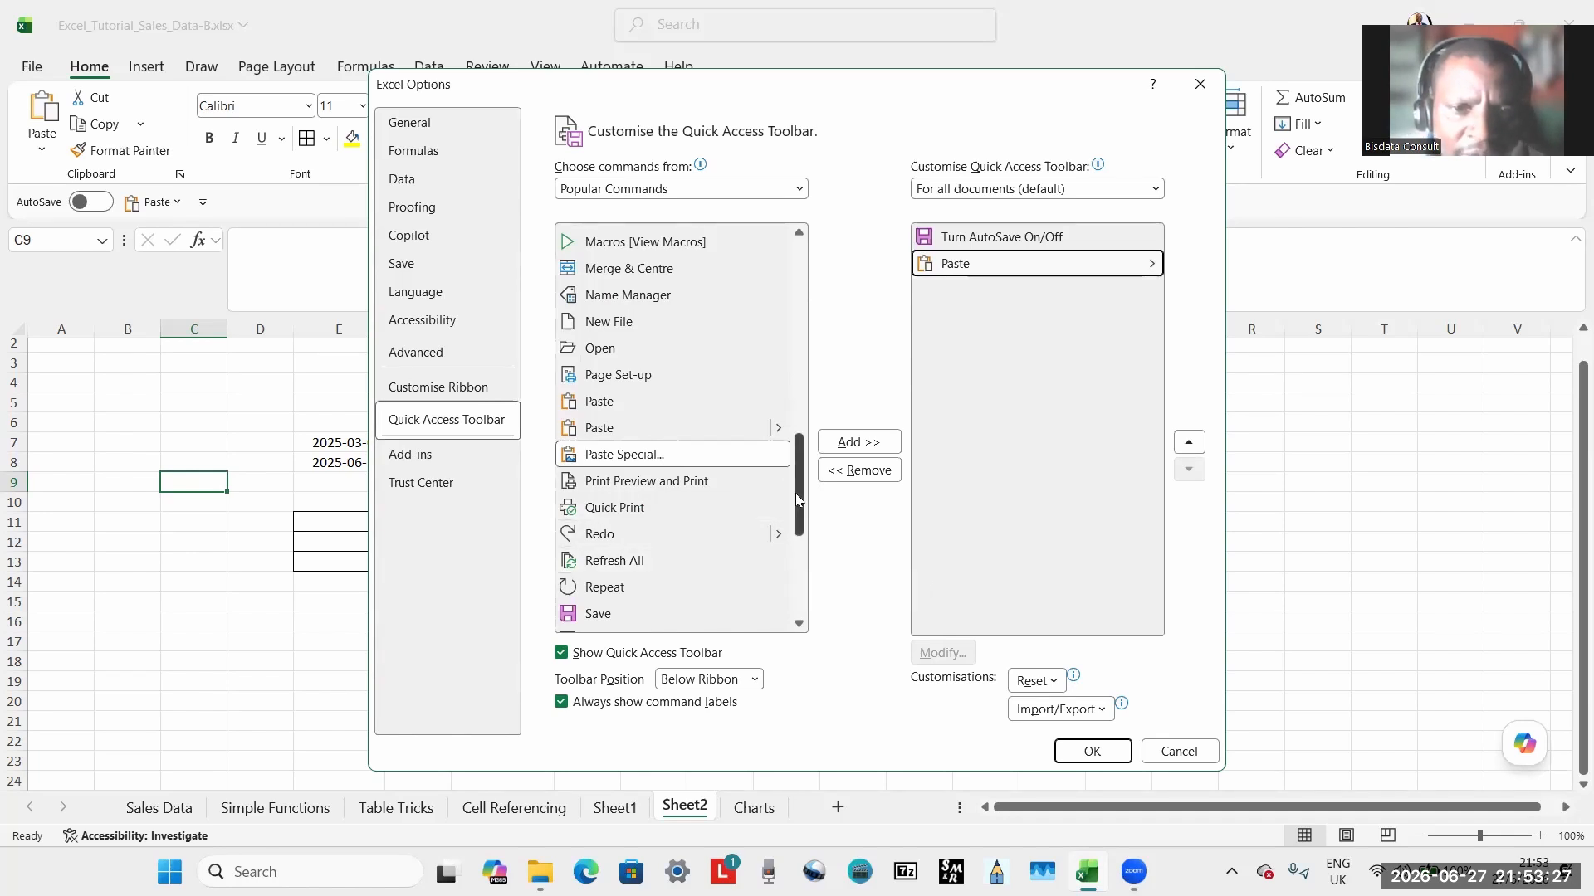
Add the Camera command from Commands Not in the Ribbon to the Quick Access Toolbar list.
drag(798, 498, 820, 345)
click(801, 189)
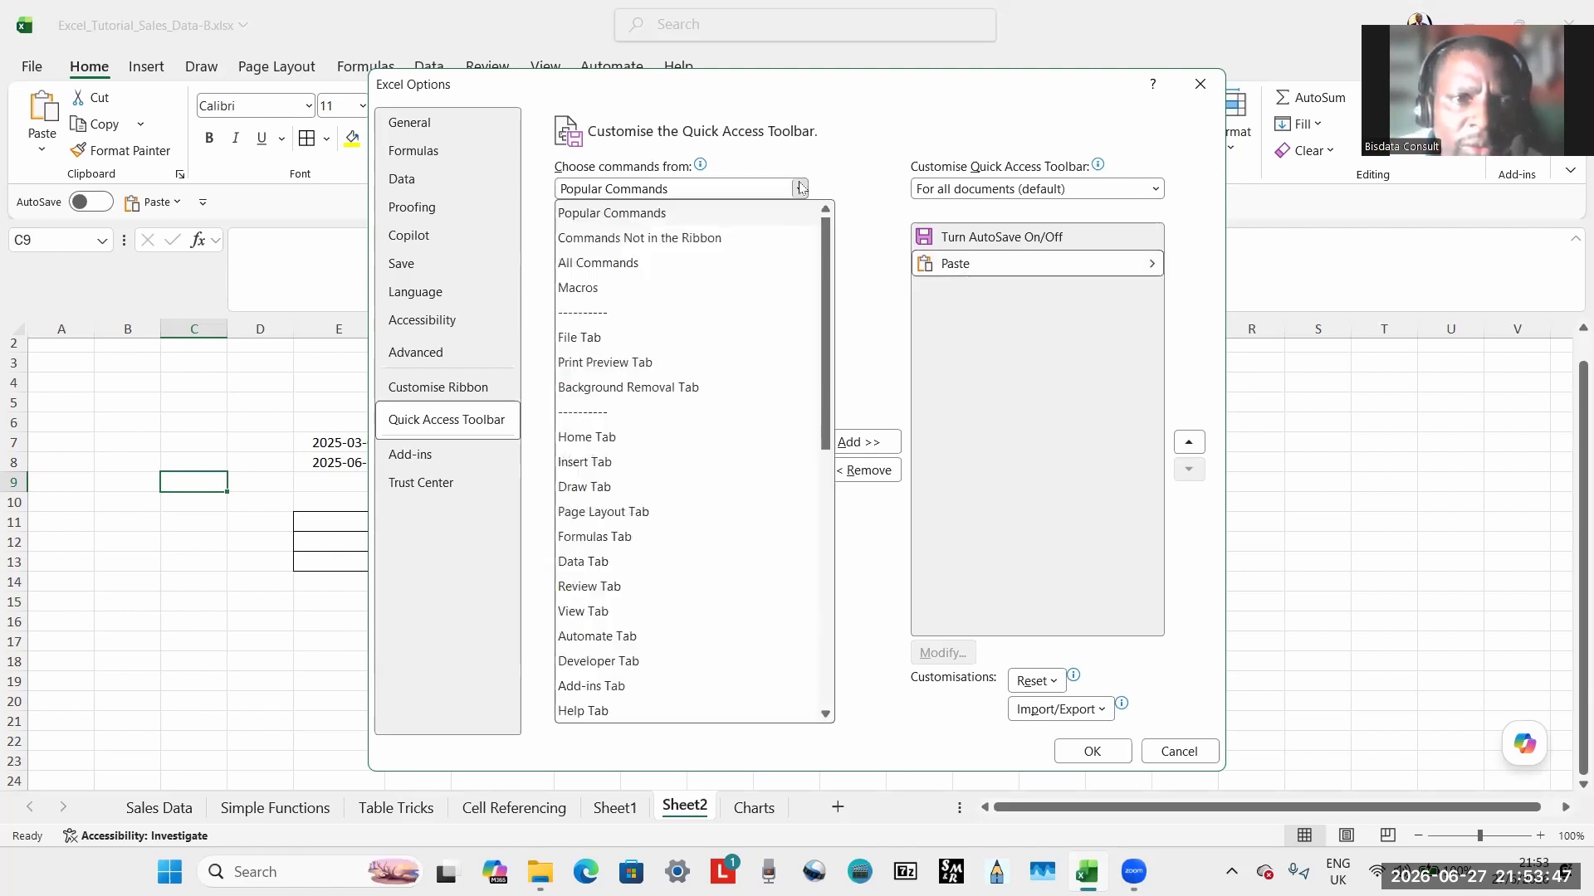
click(651, 238)
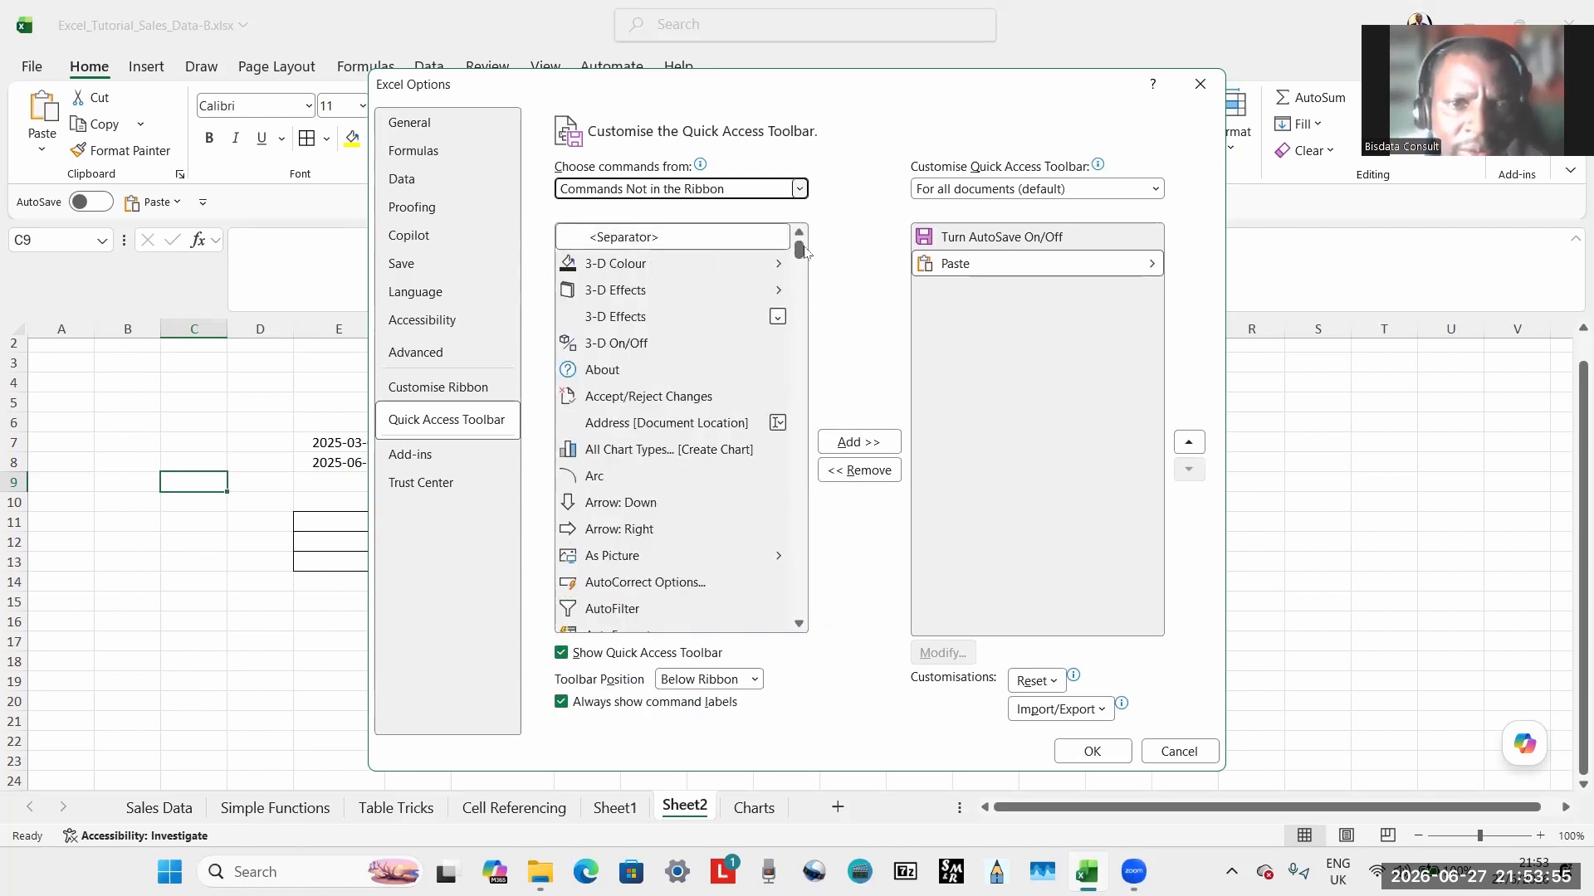
drag(801, 253, 799, 283)
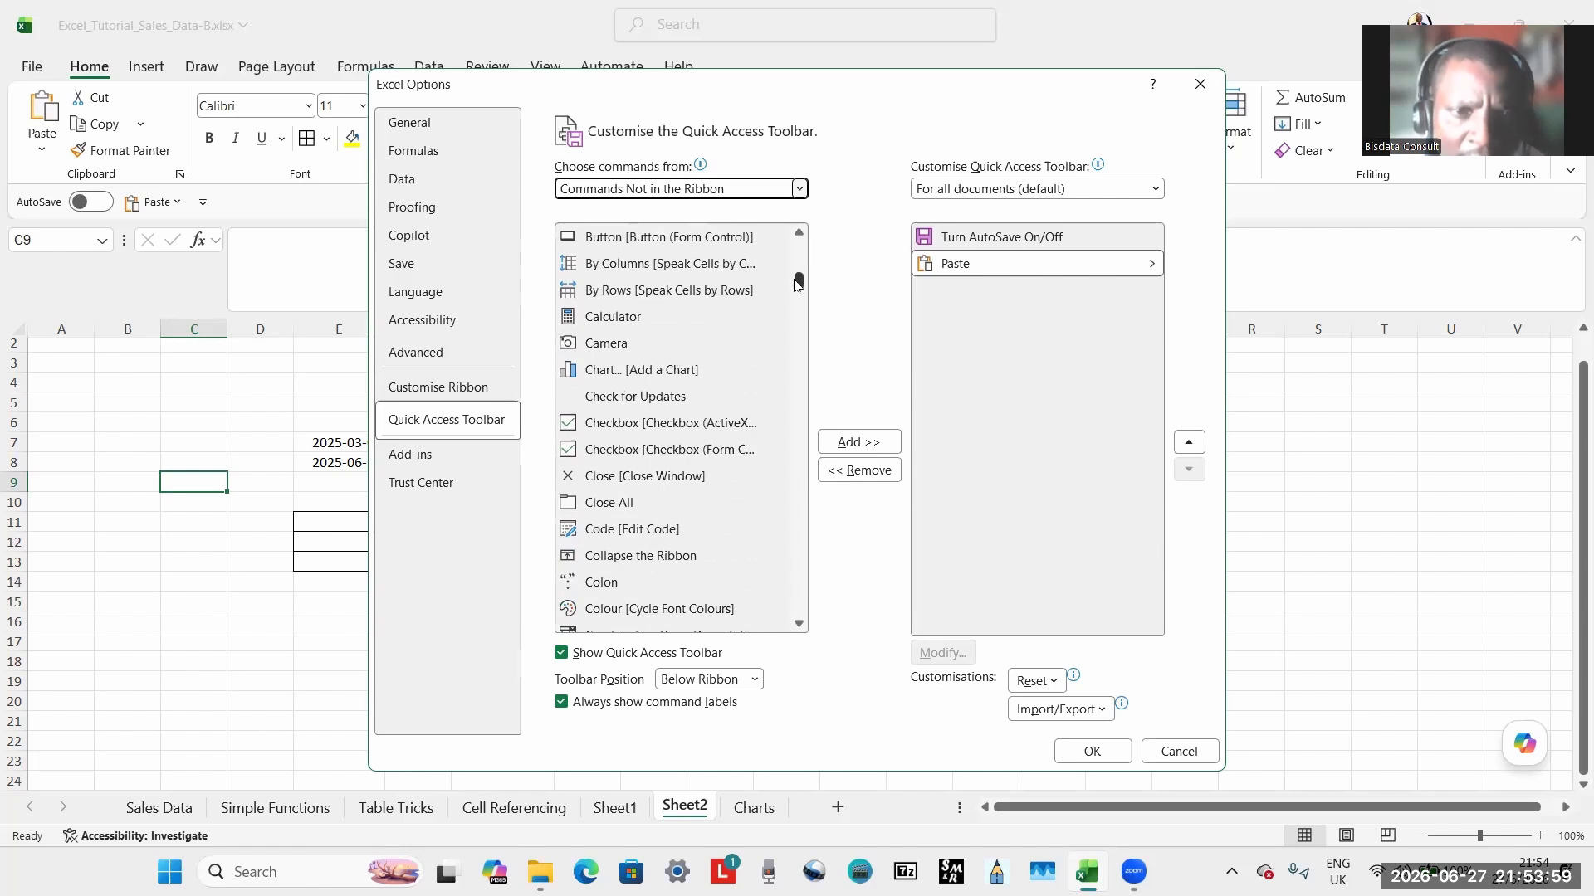
click(599, 346)
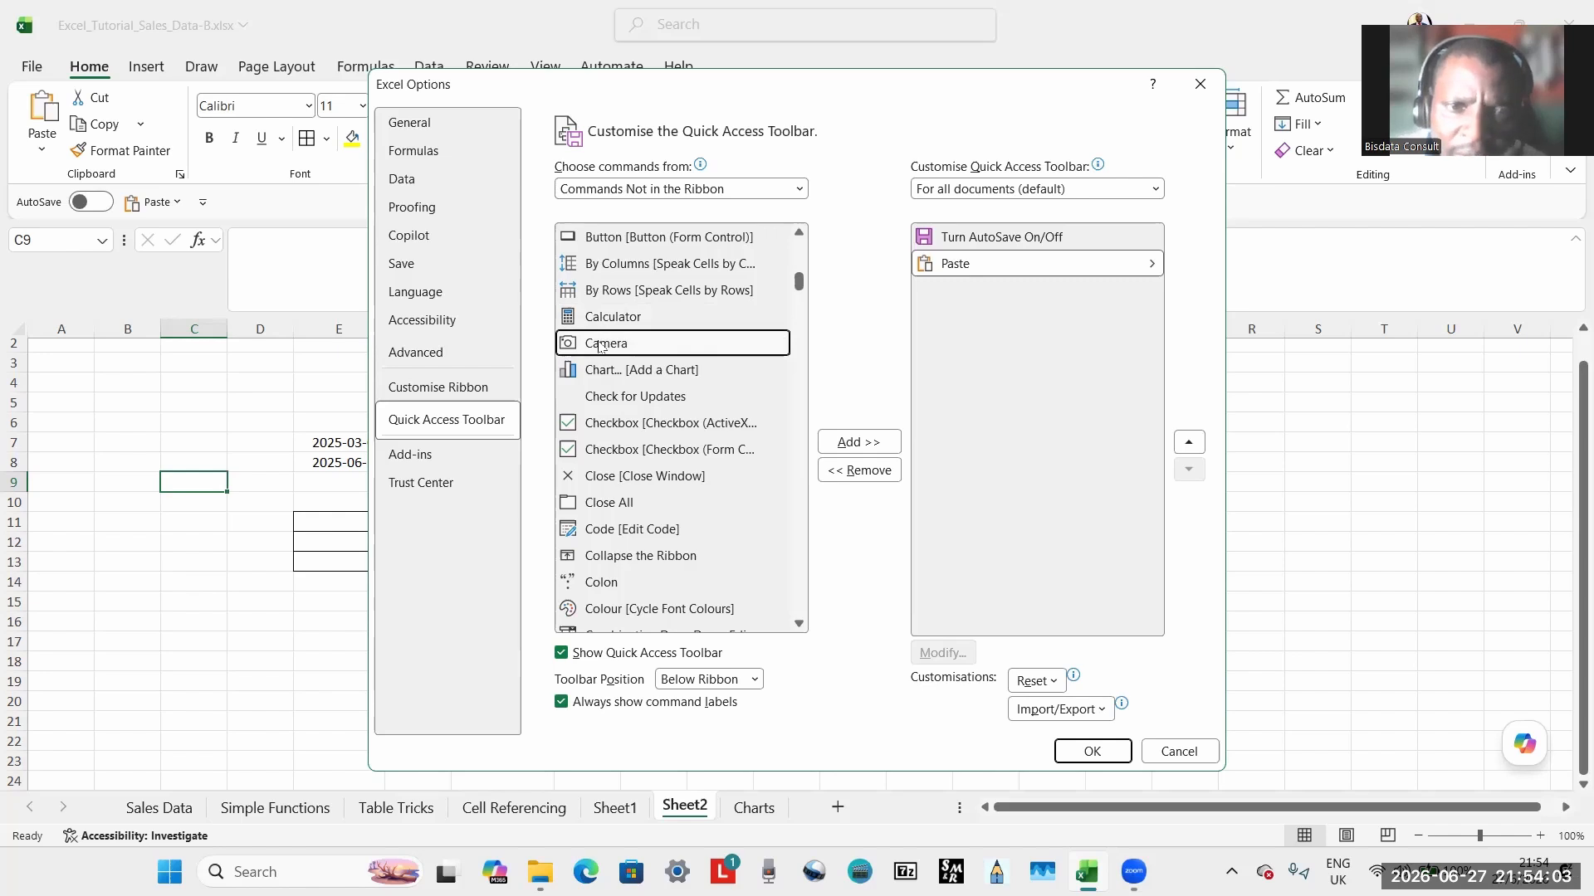
click(841, 440)
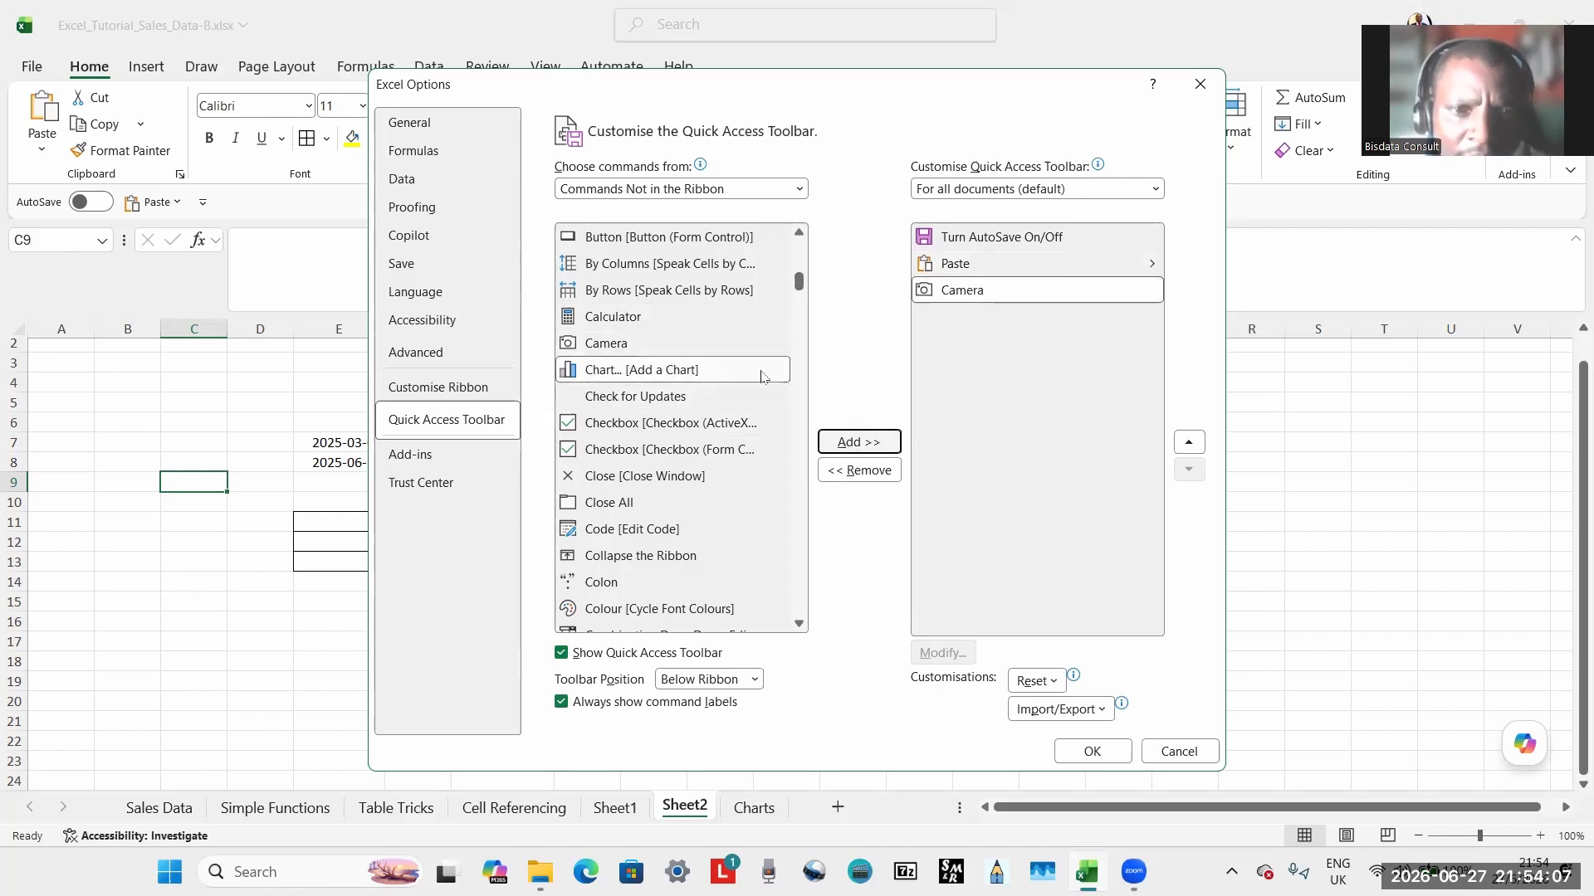
Add the Freeze Top Row command from Commands Not in the Ribbon to the Quick Access Toolbar list.
drag(799, 283, 788, 349)
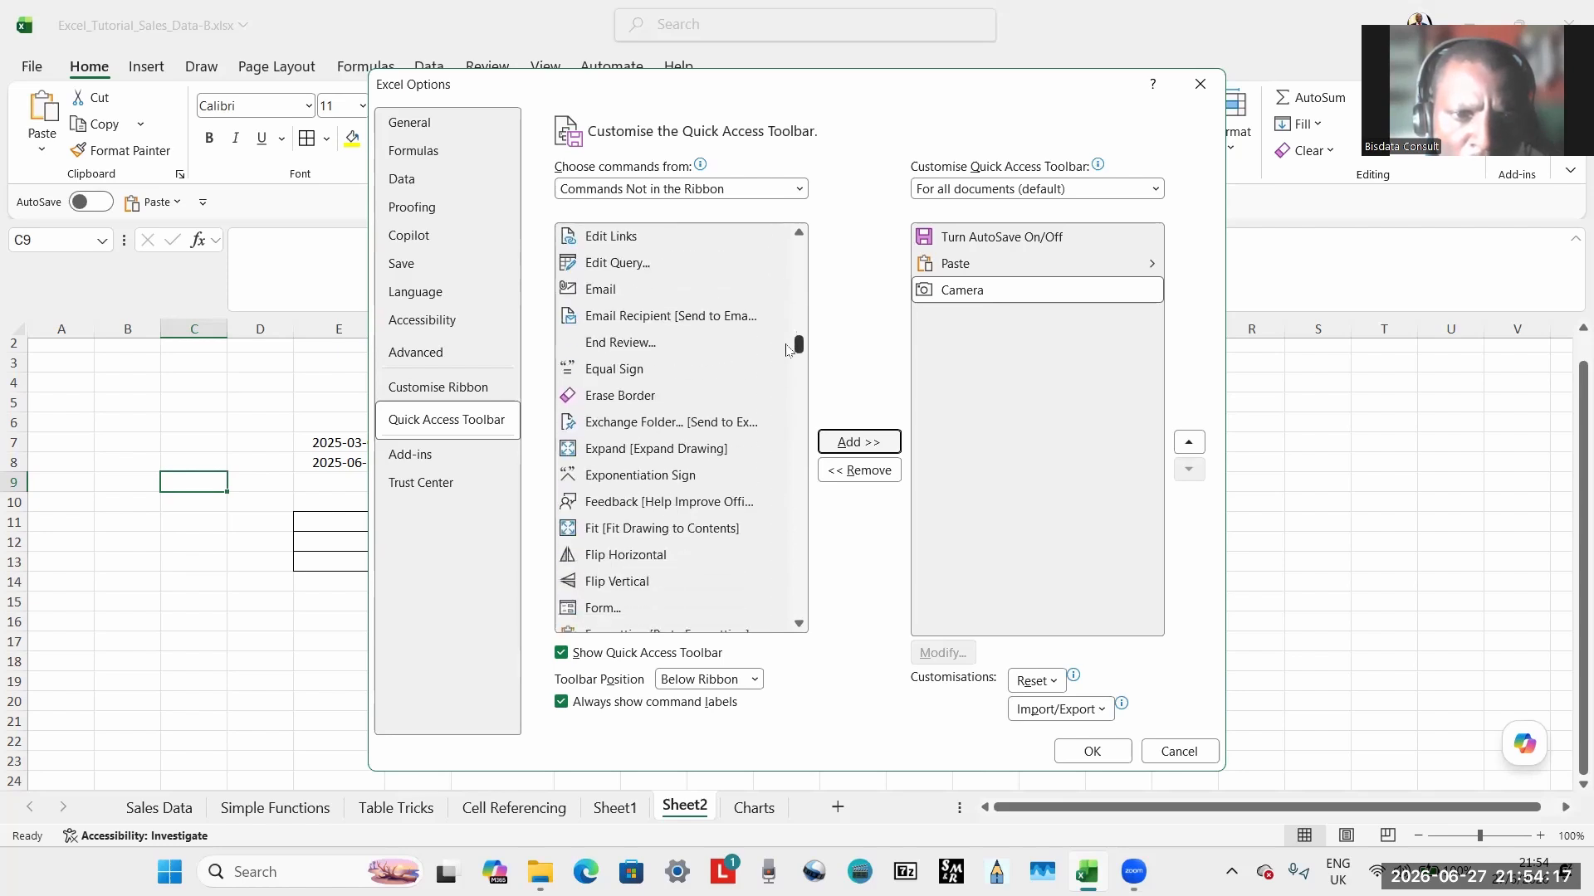
drag(789, 349, 788, 354)
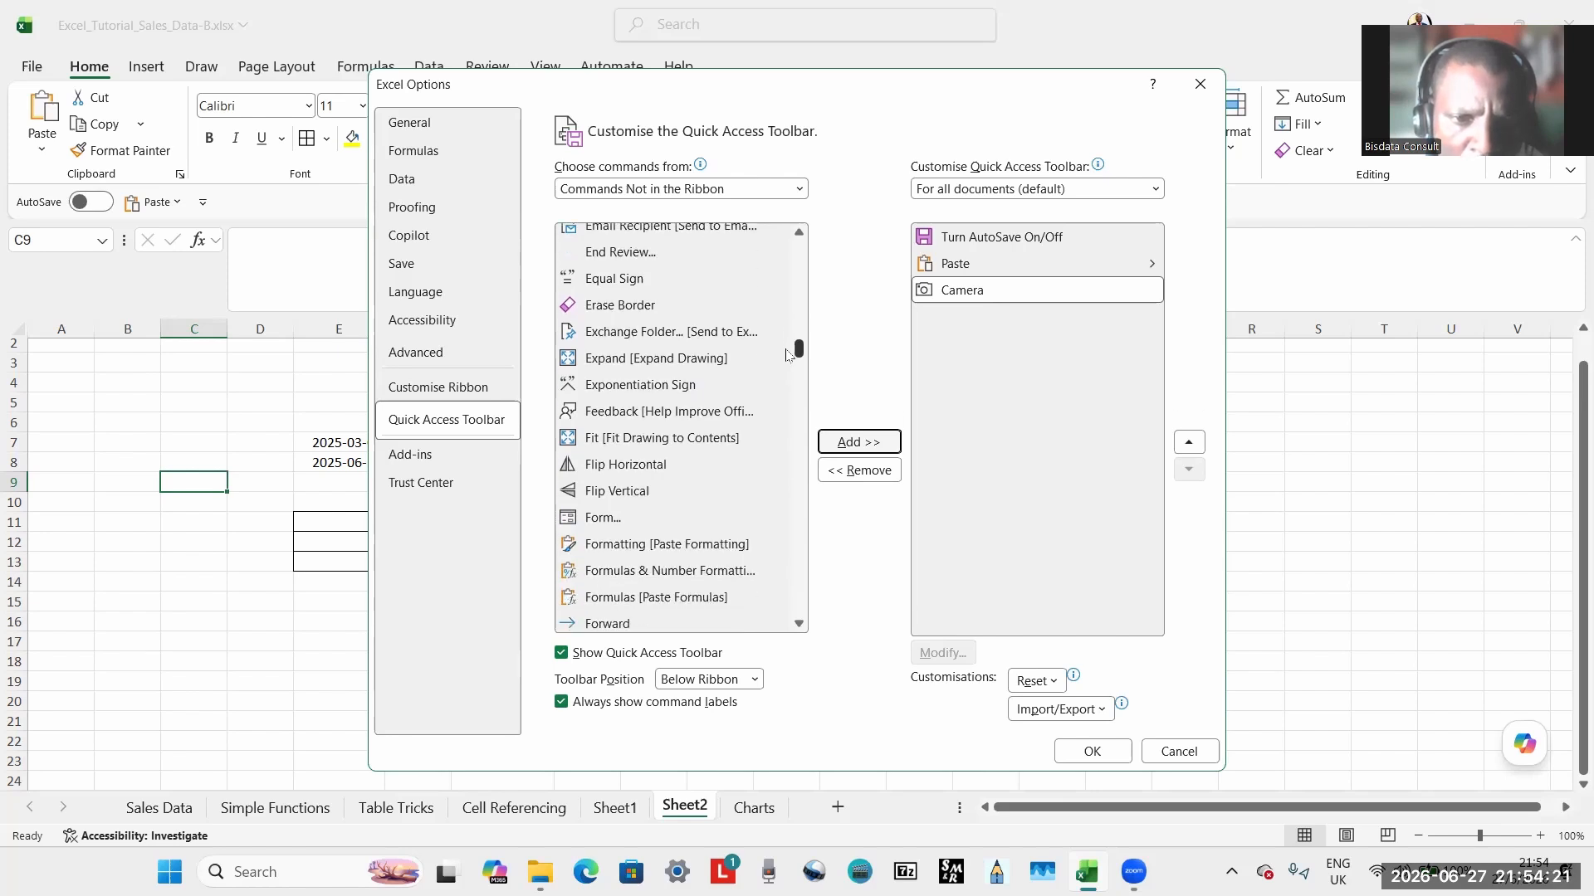
drag(789, 354, 784, 357)
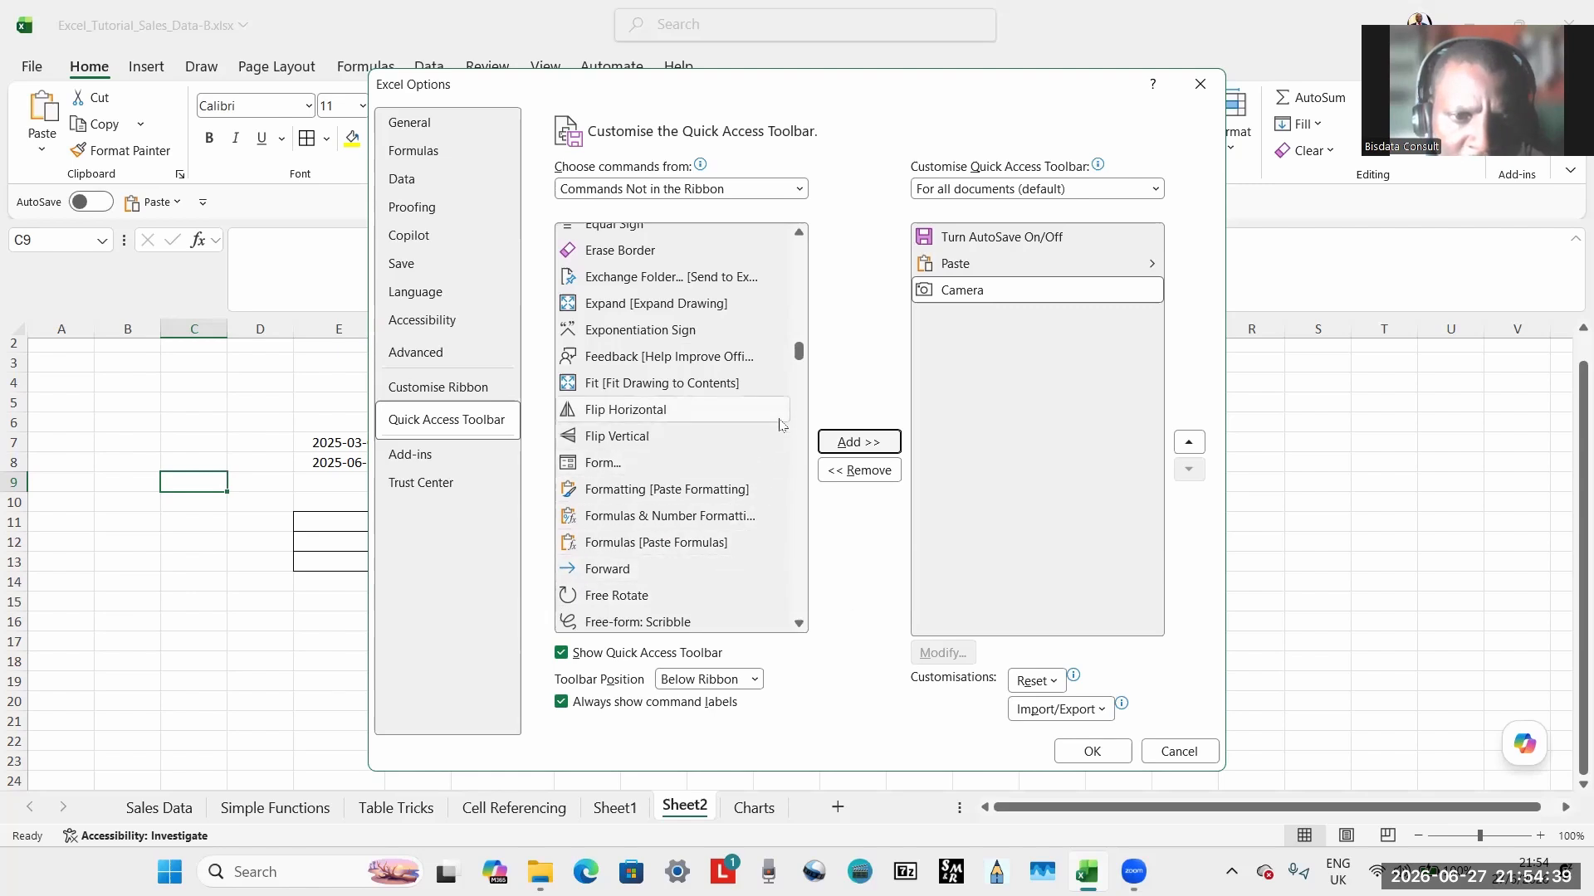
click(798, 625)
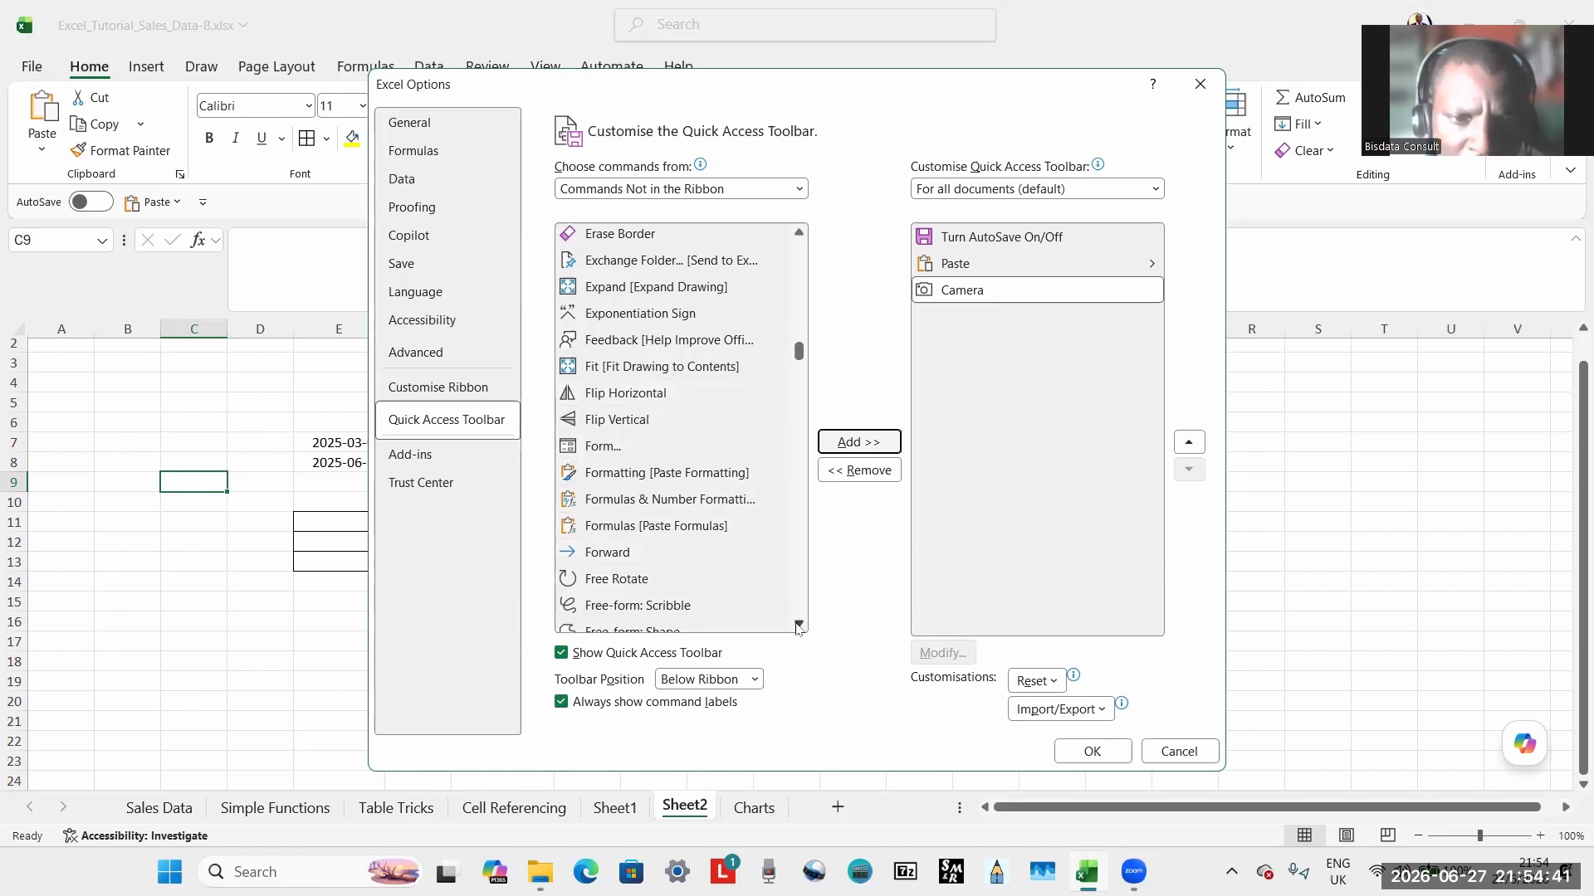
click(798, 625)
click(798, 625)
click(798, 624)
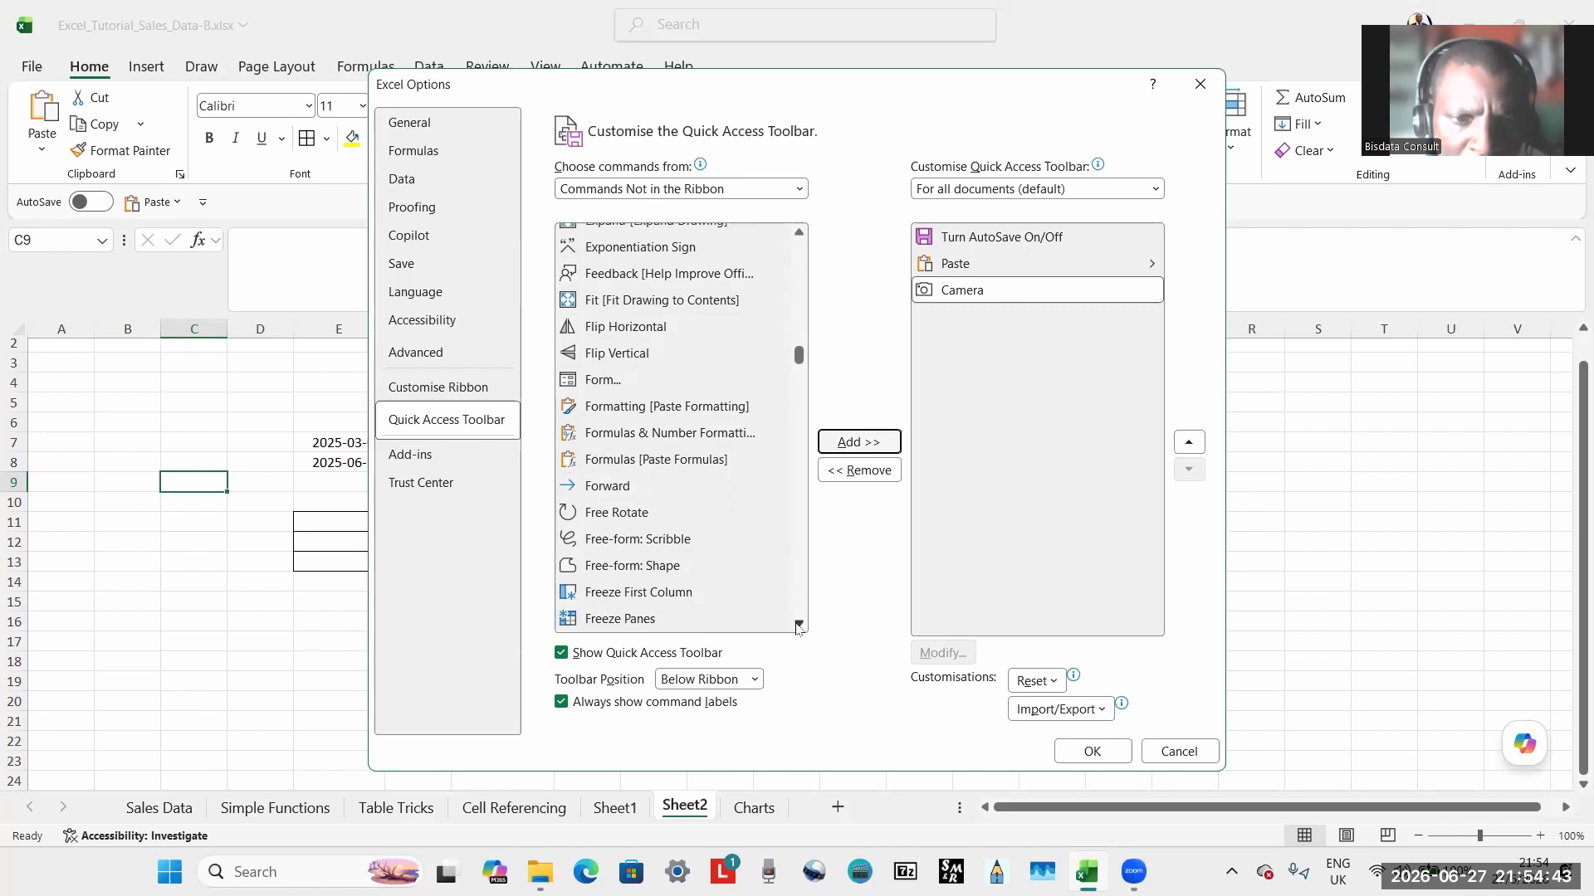
click(798, 625)
click(798, 625)
click(798, 625)
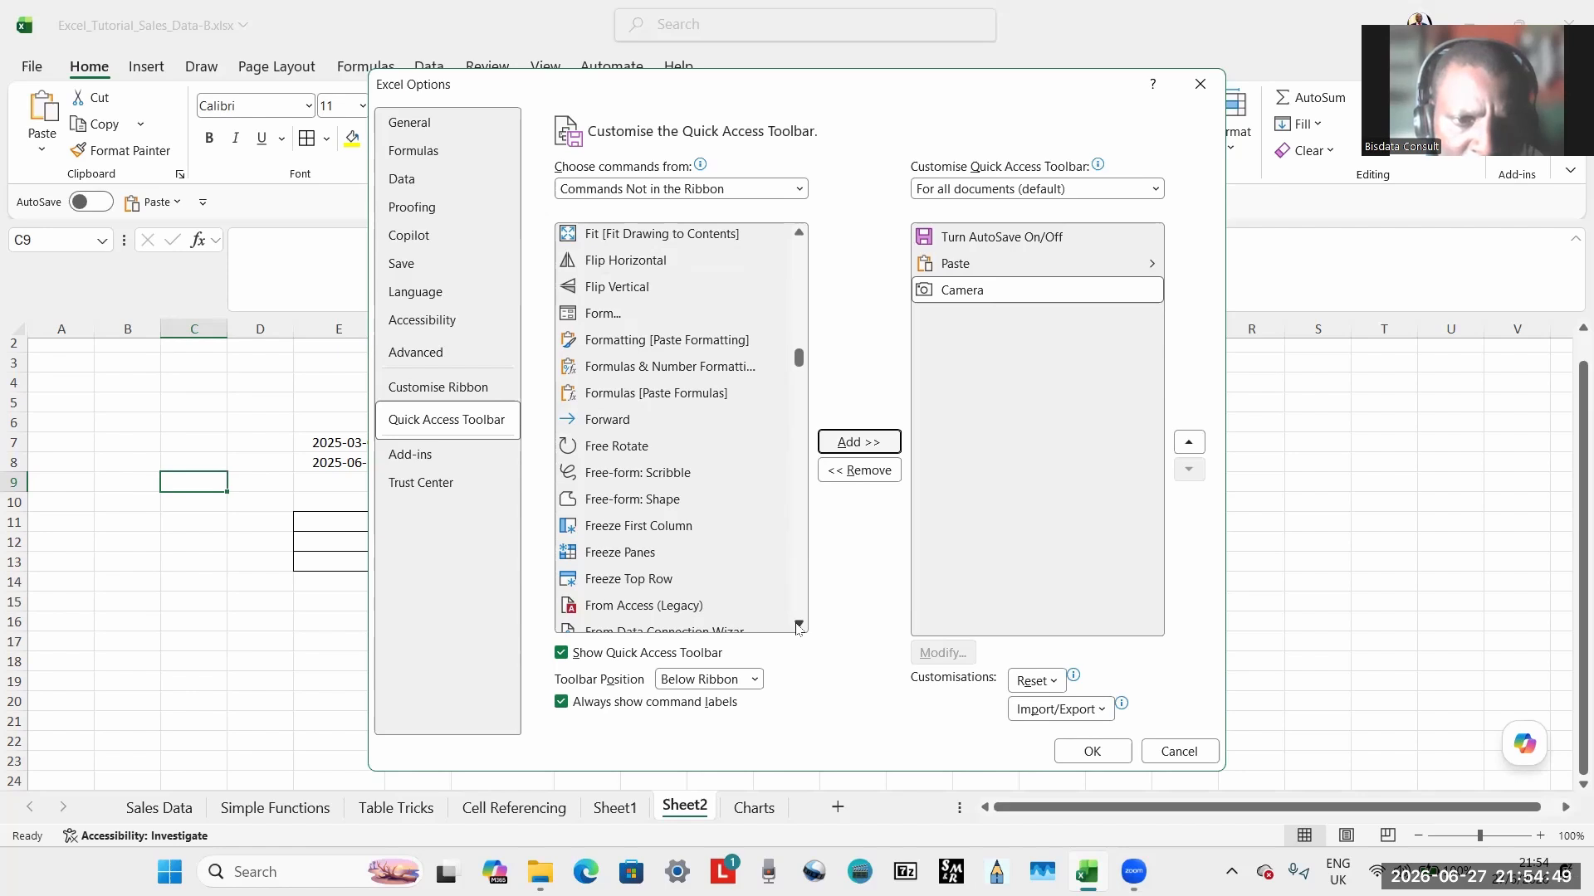
click(661, 583)
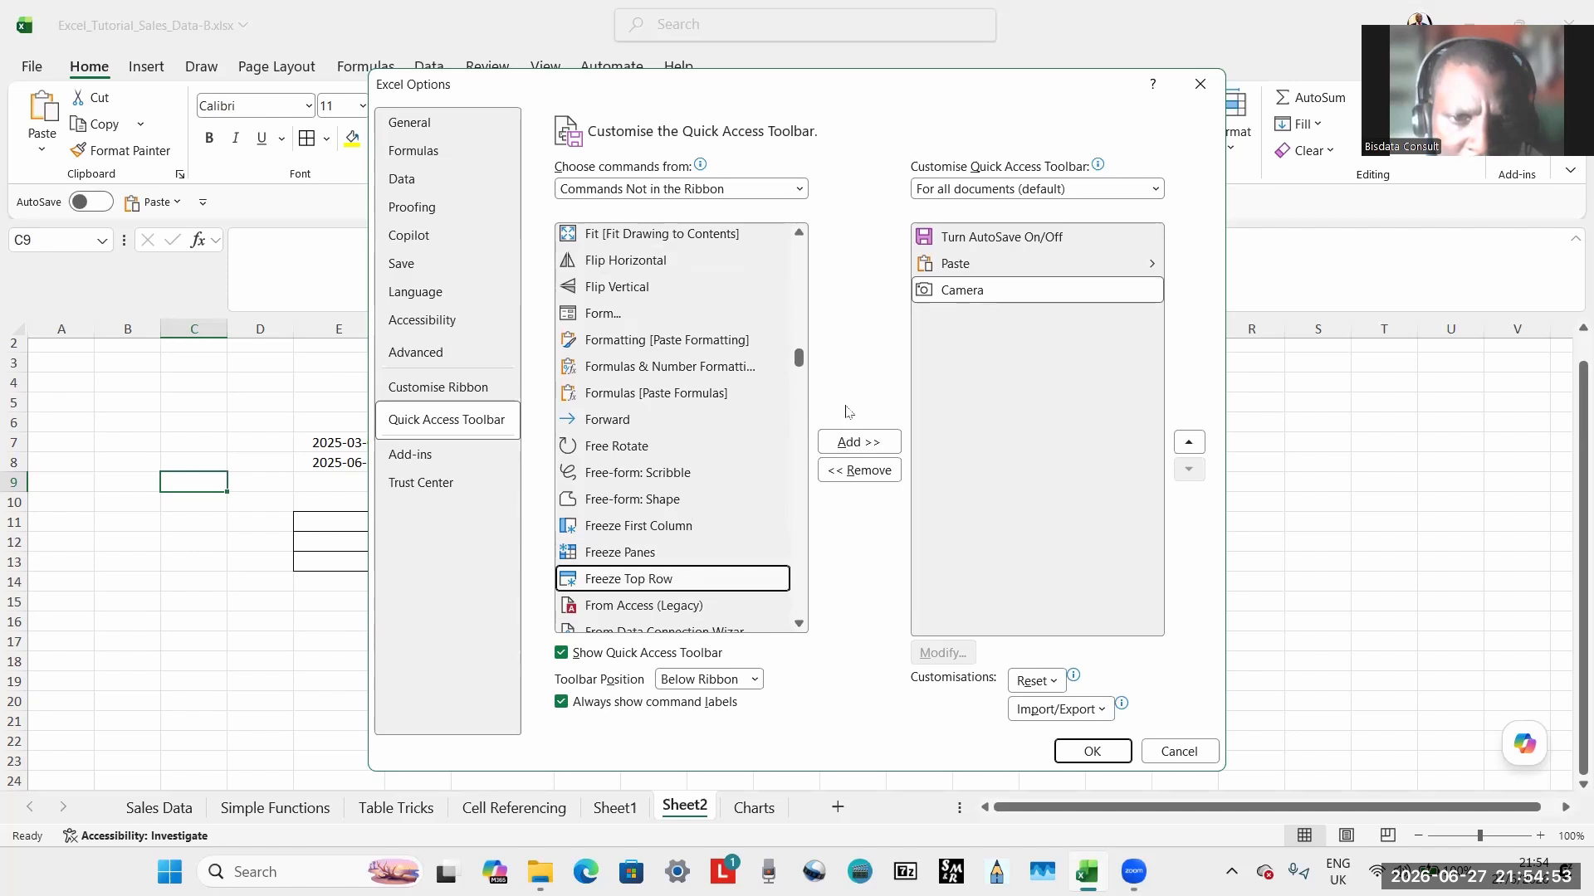
click(848, 444)
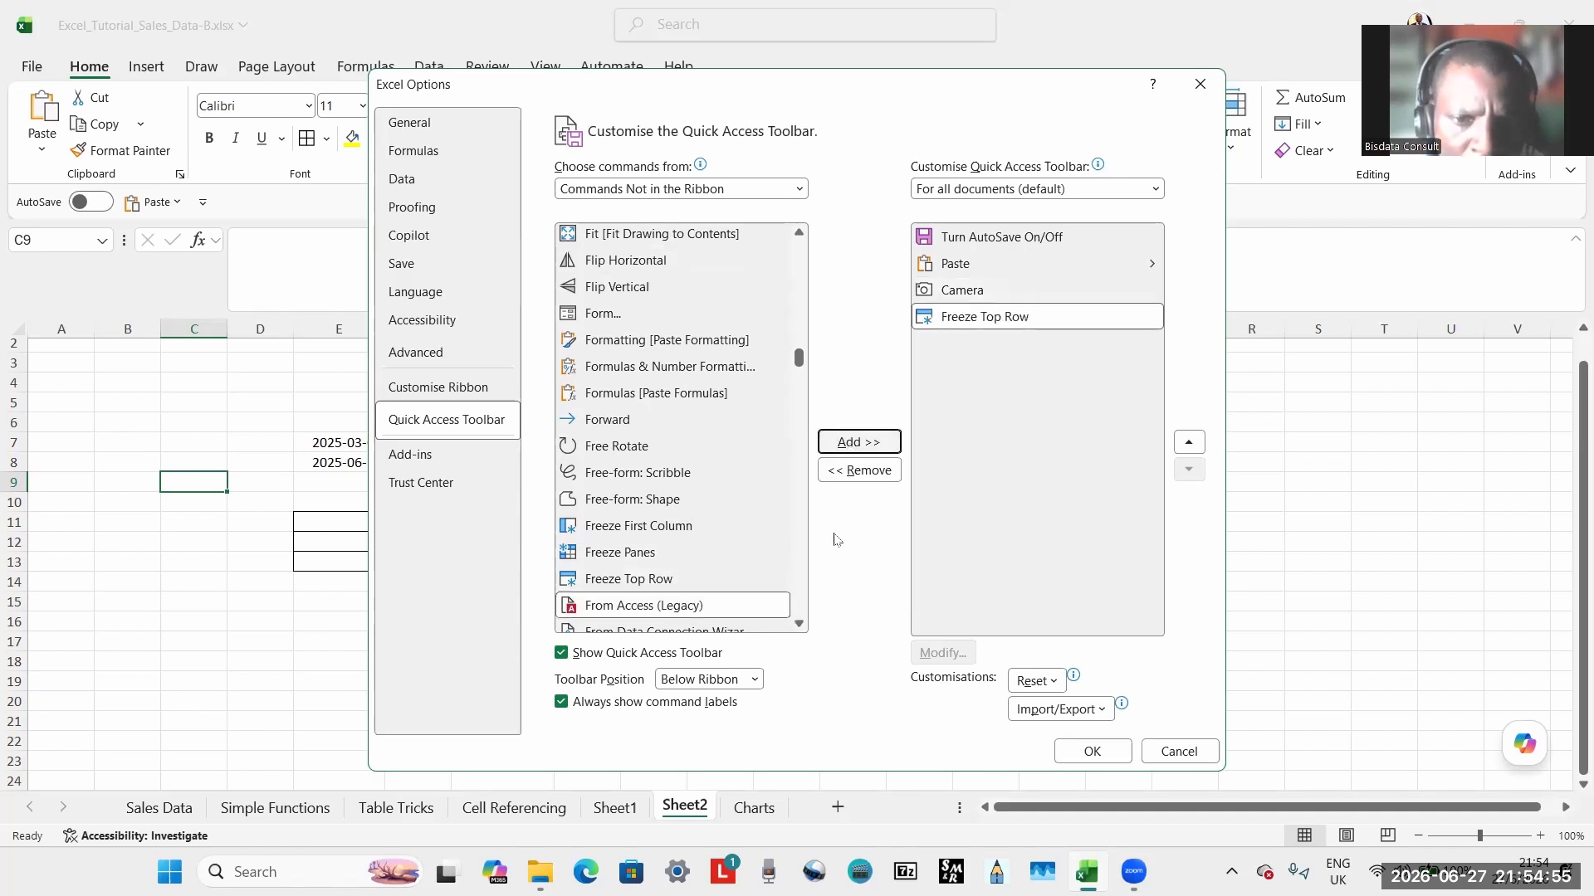
Add the Values [Paste Values] command to the Quick Access Toolbar list and remove the Paste menu entry from it.
click(801, 624)
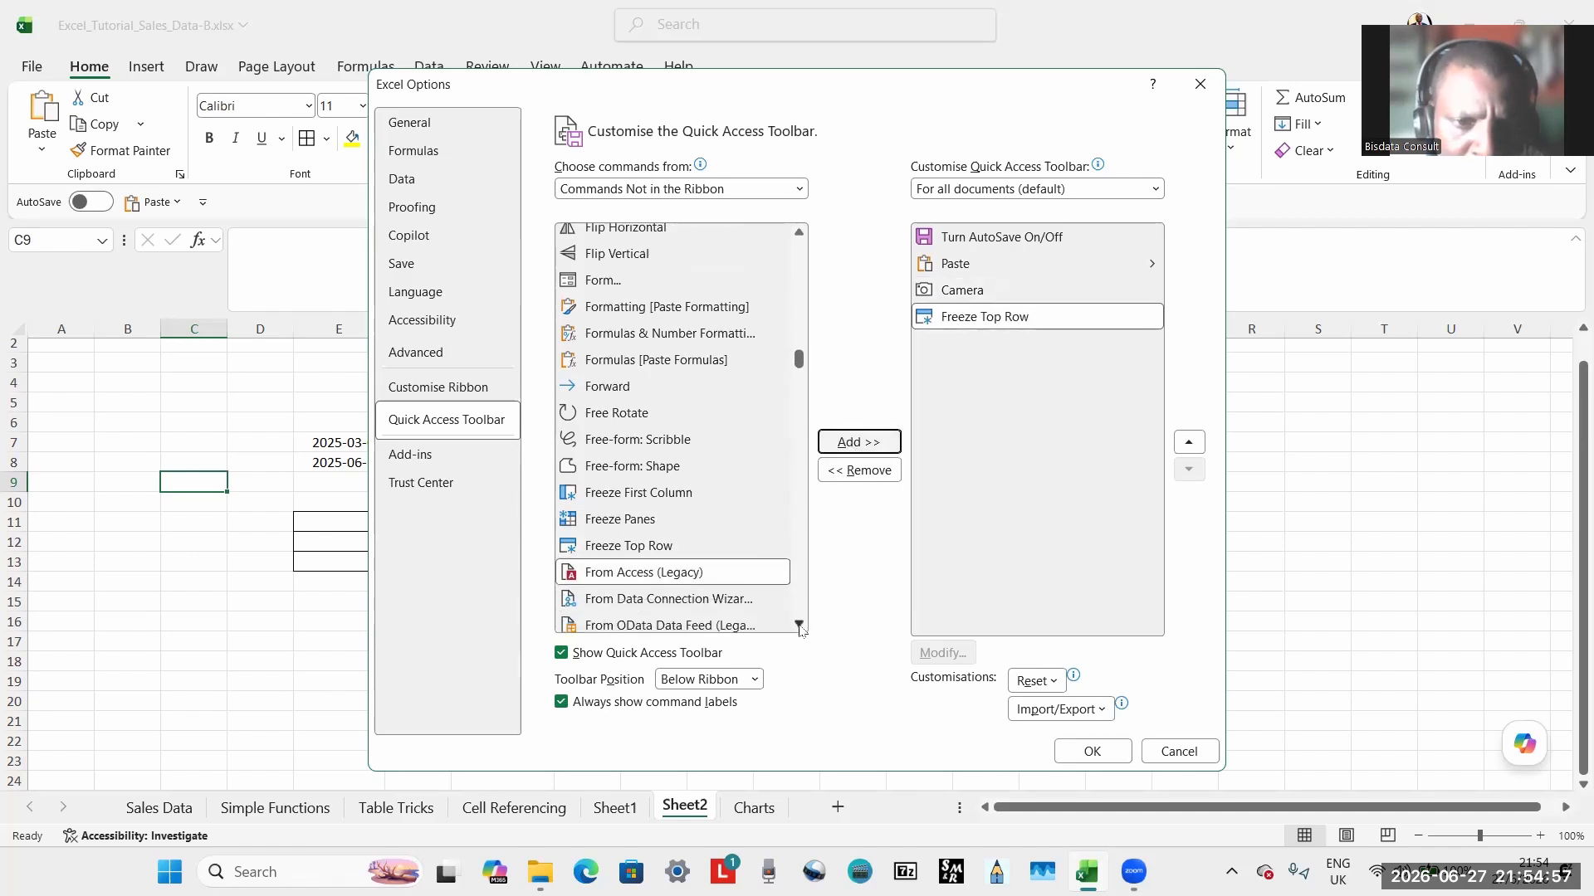
drag(800, 626, 800, 628)
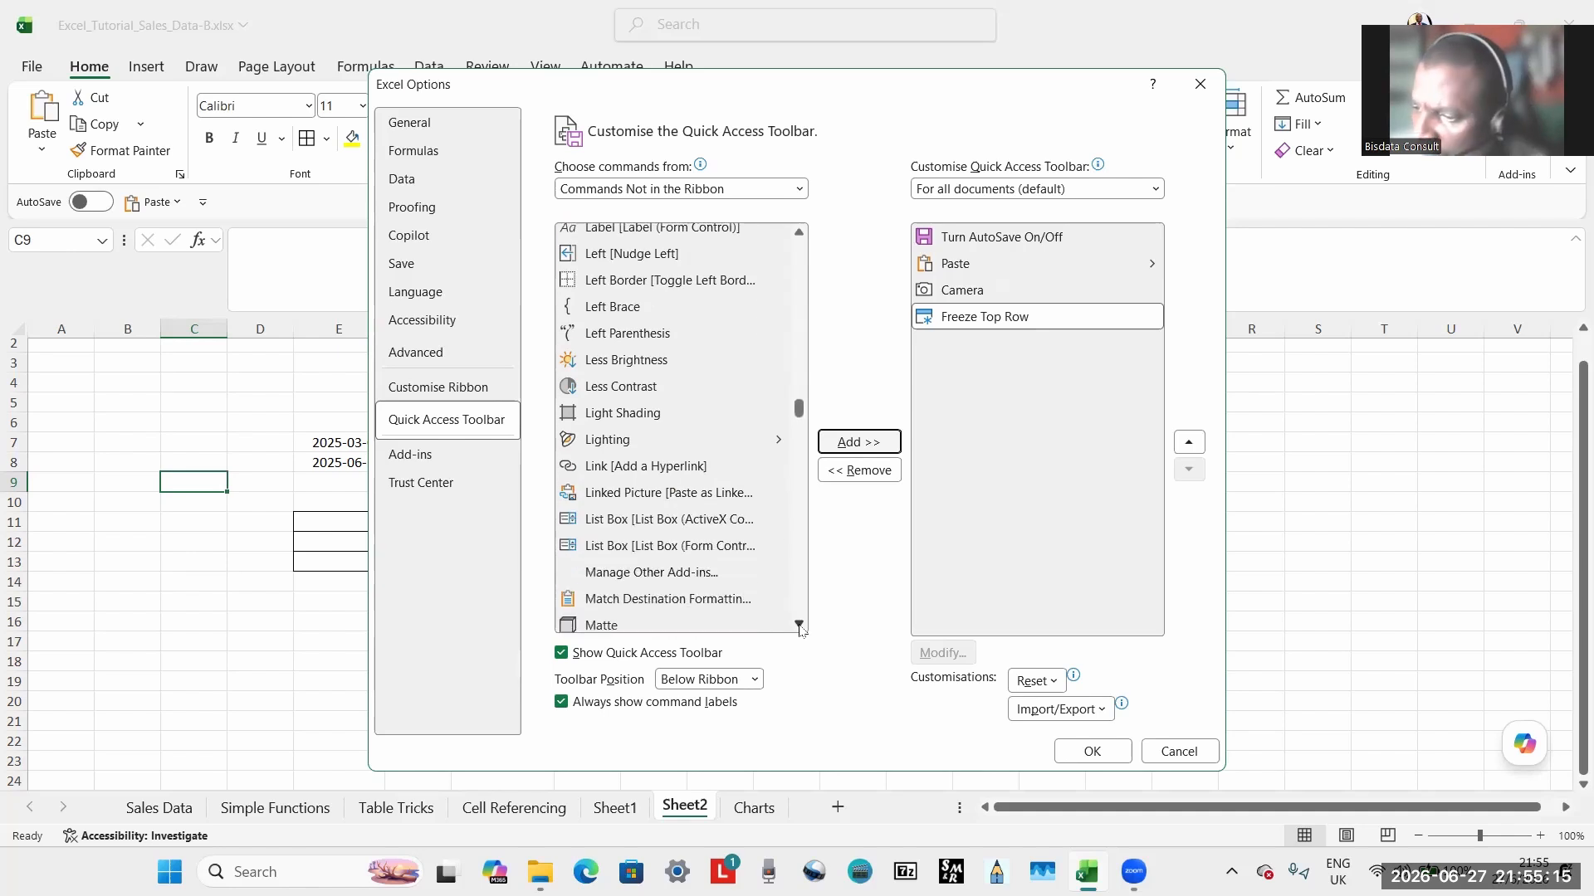
click(801, 628)
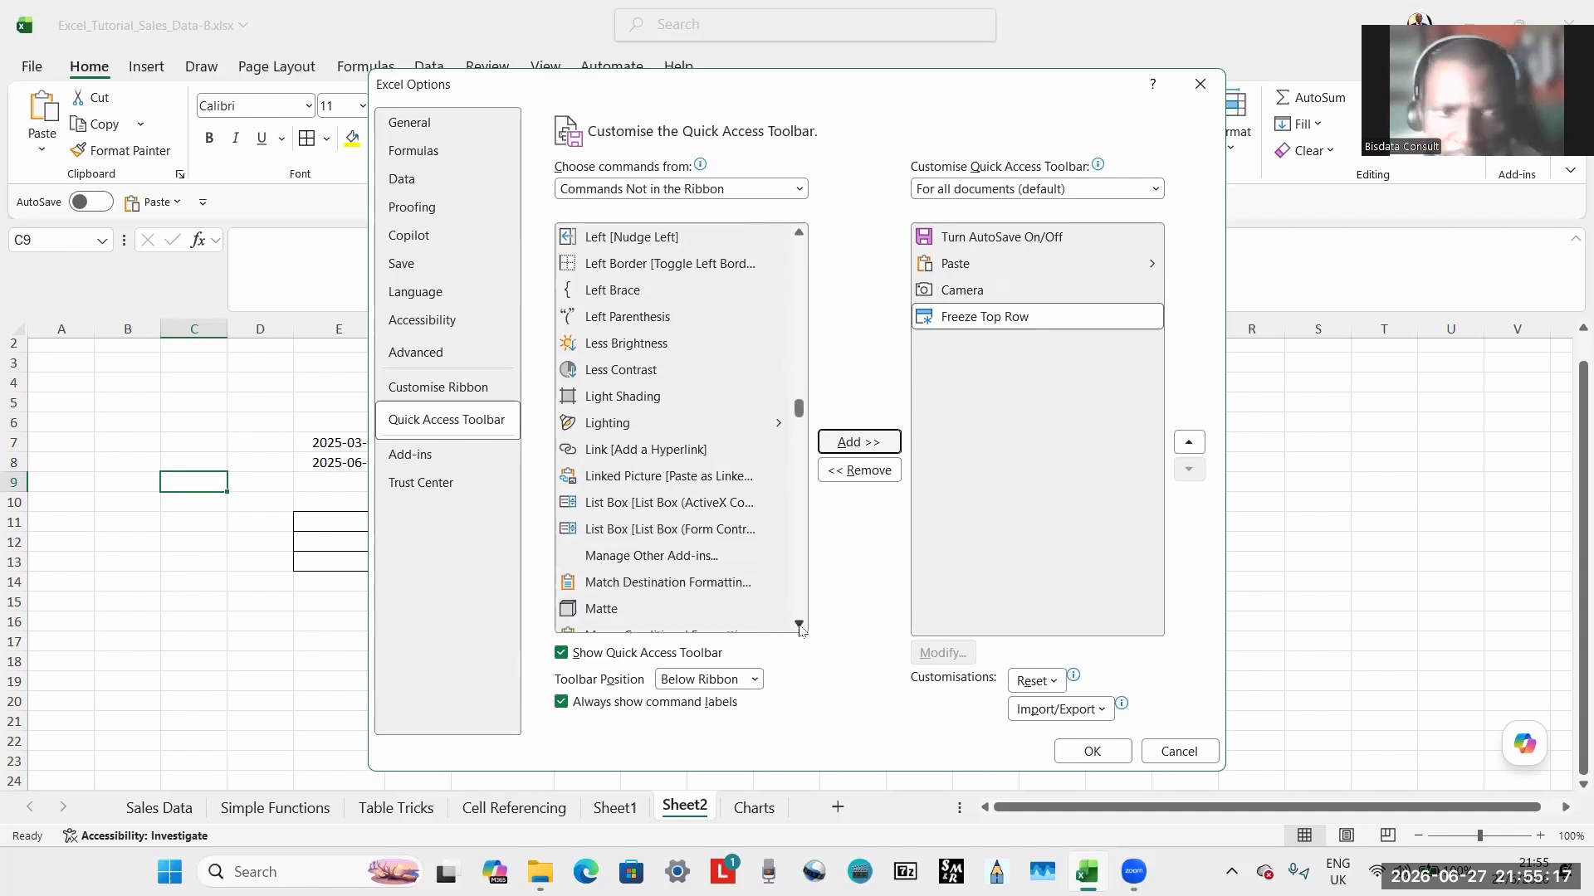
click(800, 628)
drag(800, 626, 800, 628)
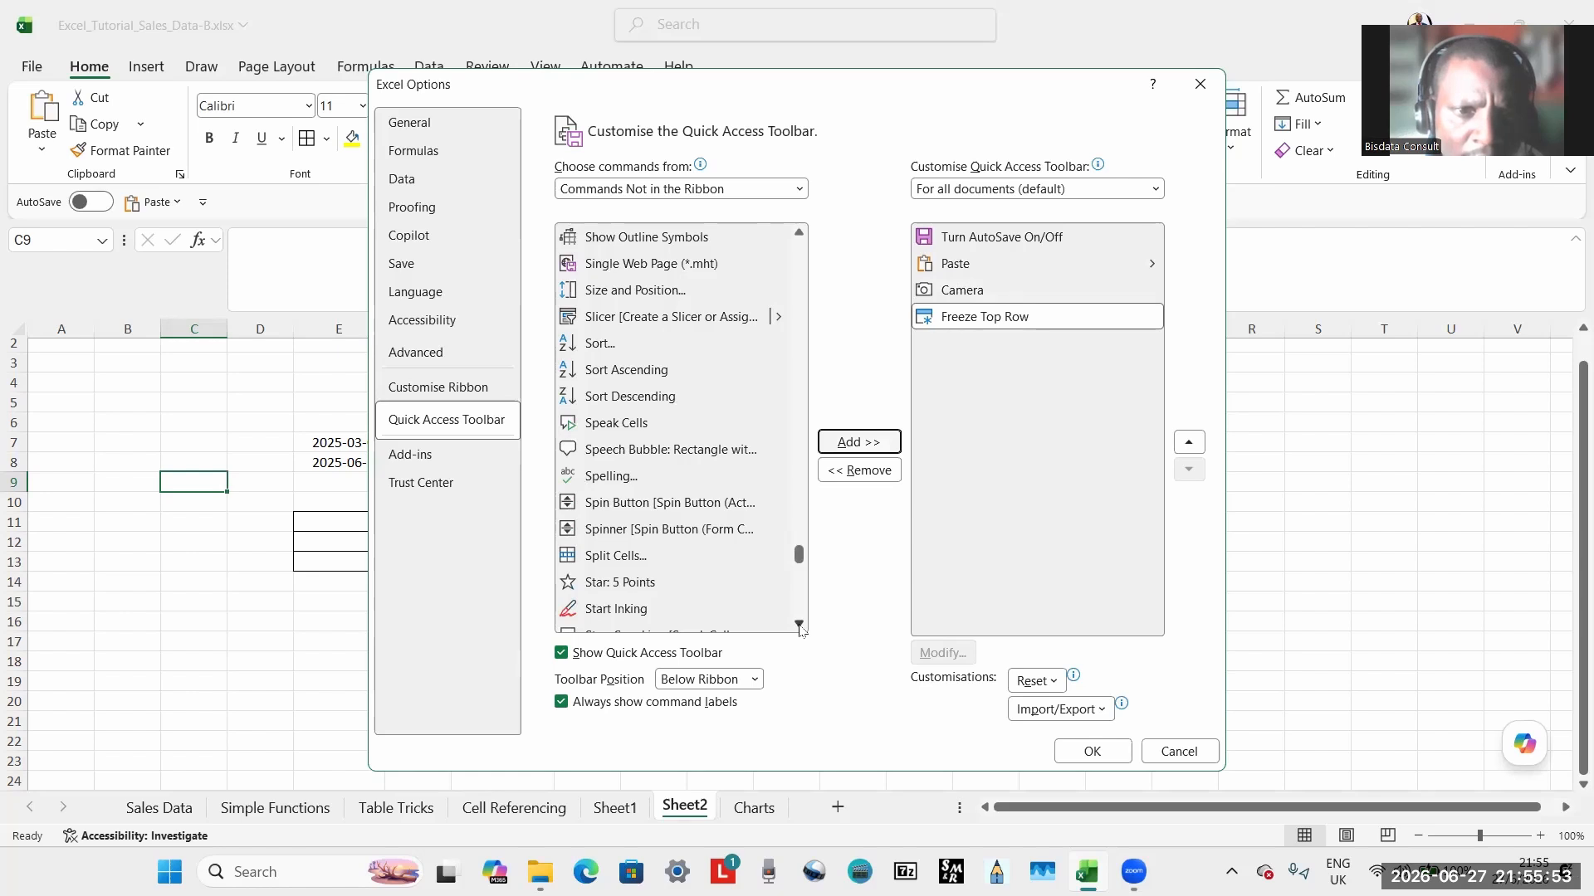
drag(800, 628, 800, 628)
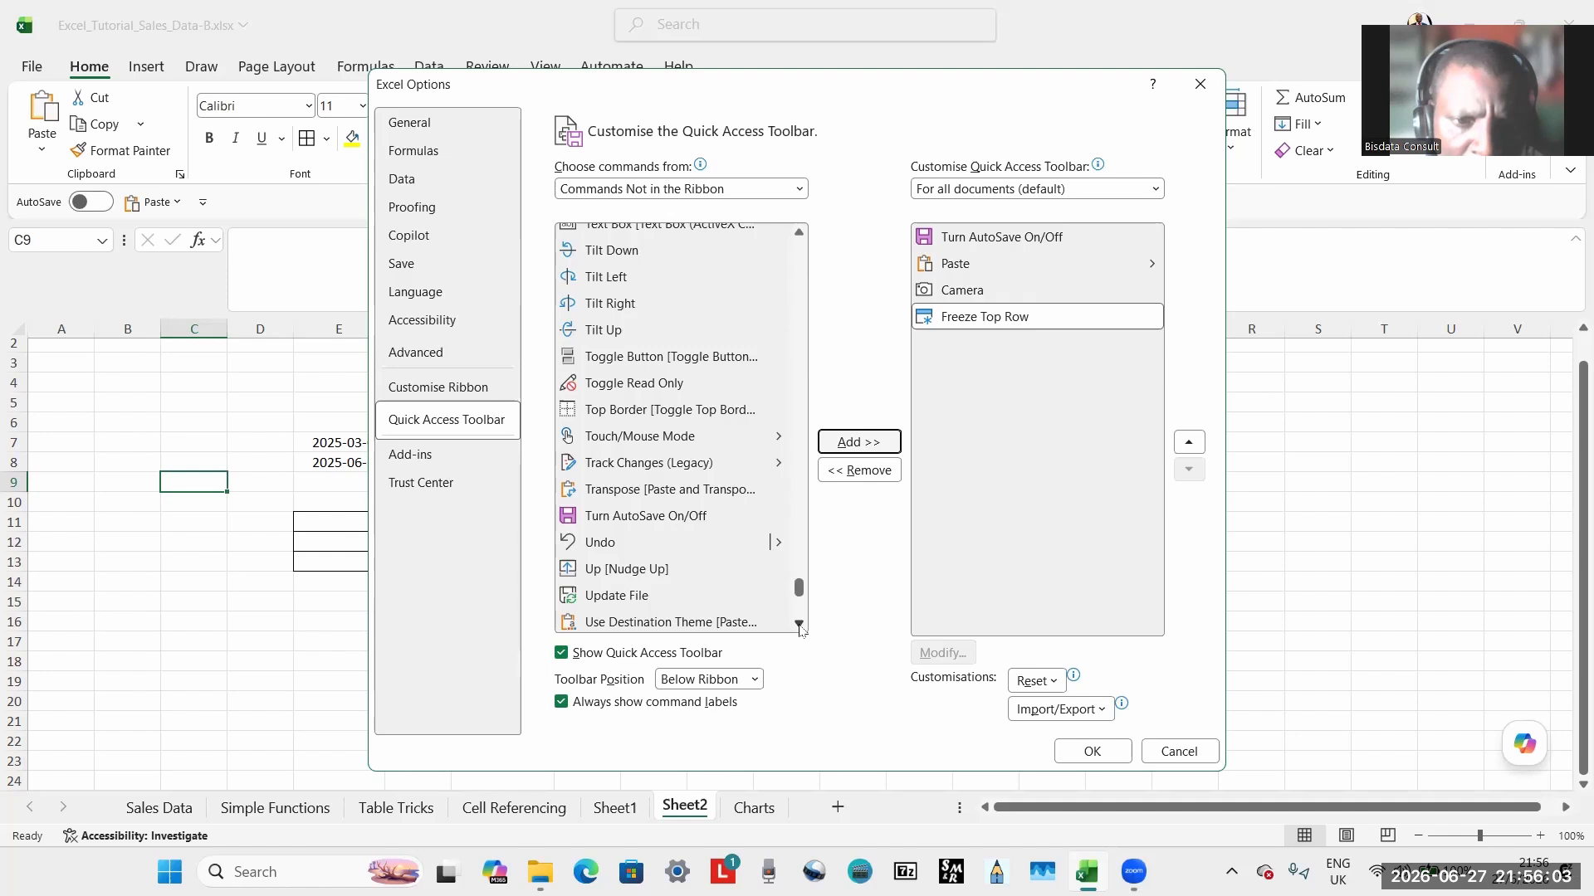
click(799, 626)
click(799, 626)
click(799, 626)
click(799, 626)
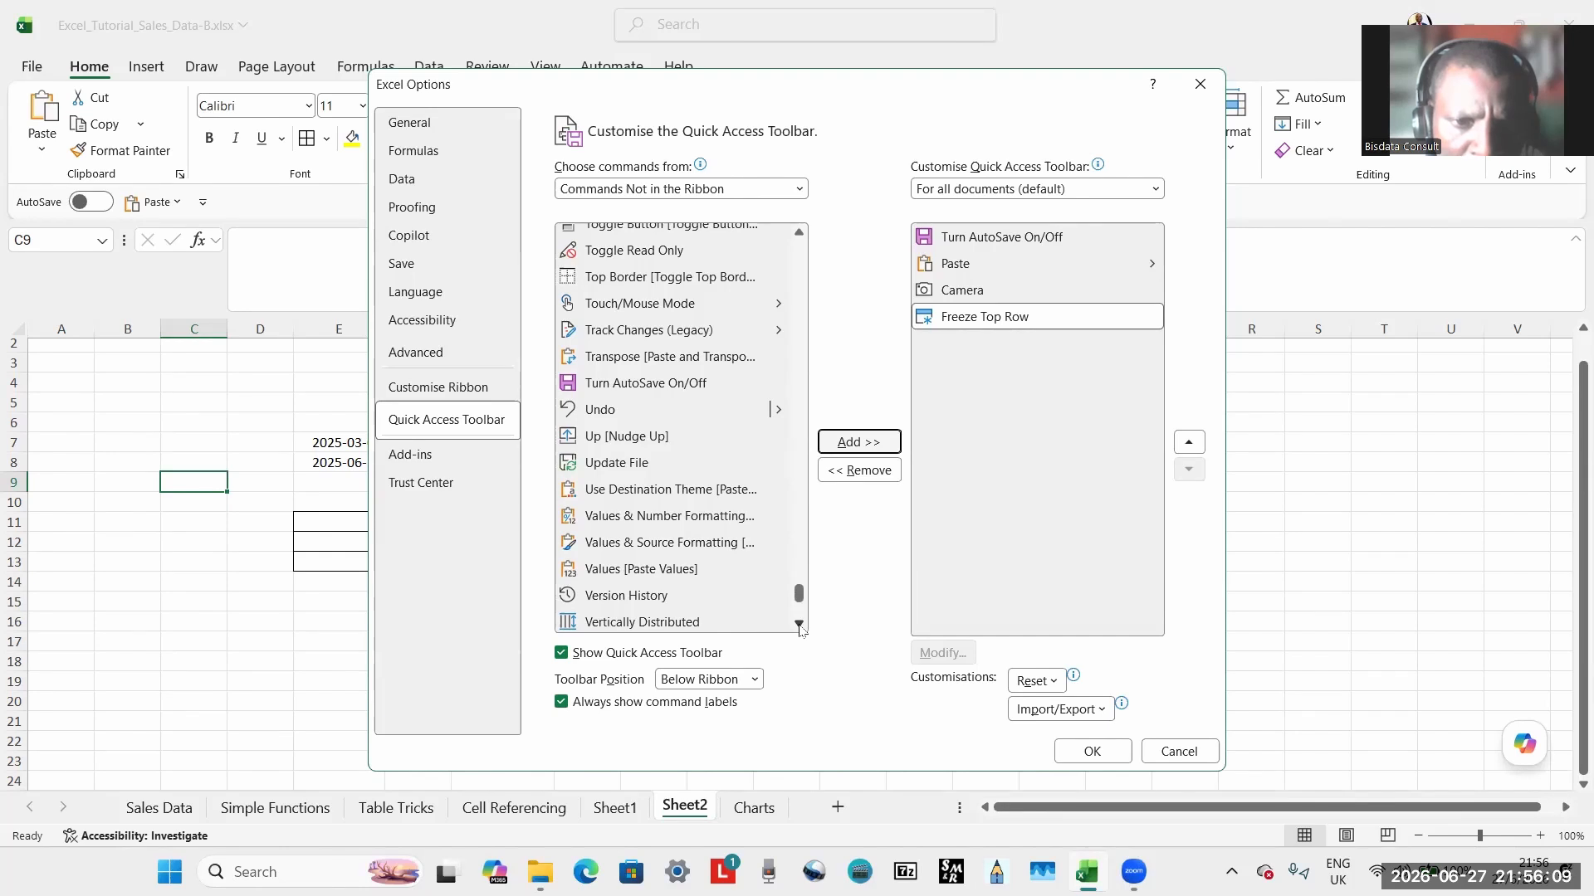
click(662, 580)
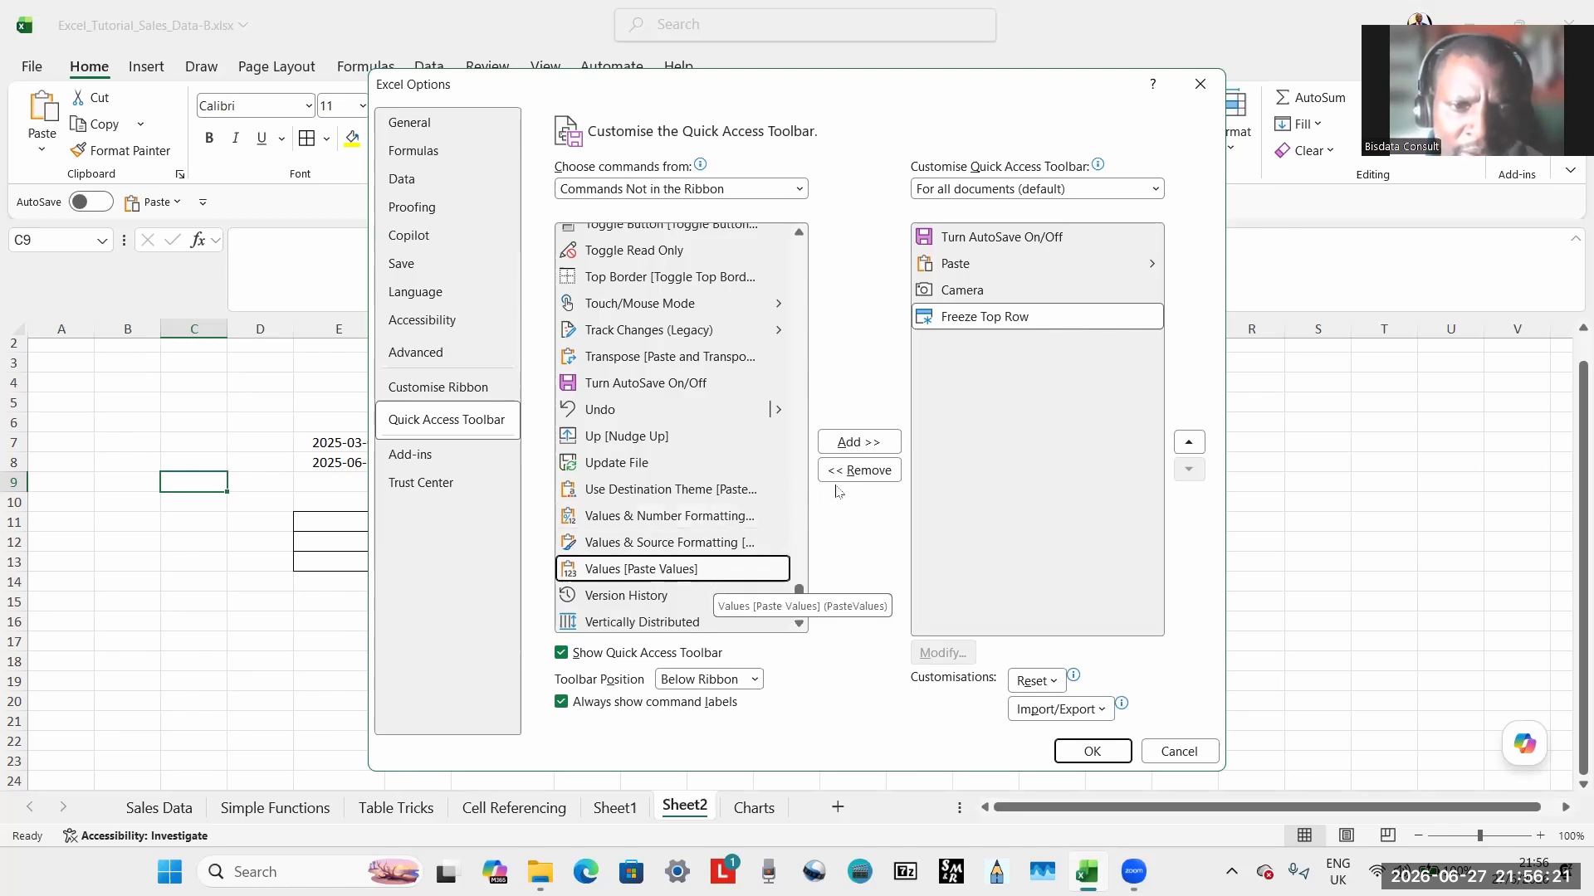
click(850, 441)
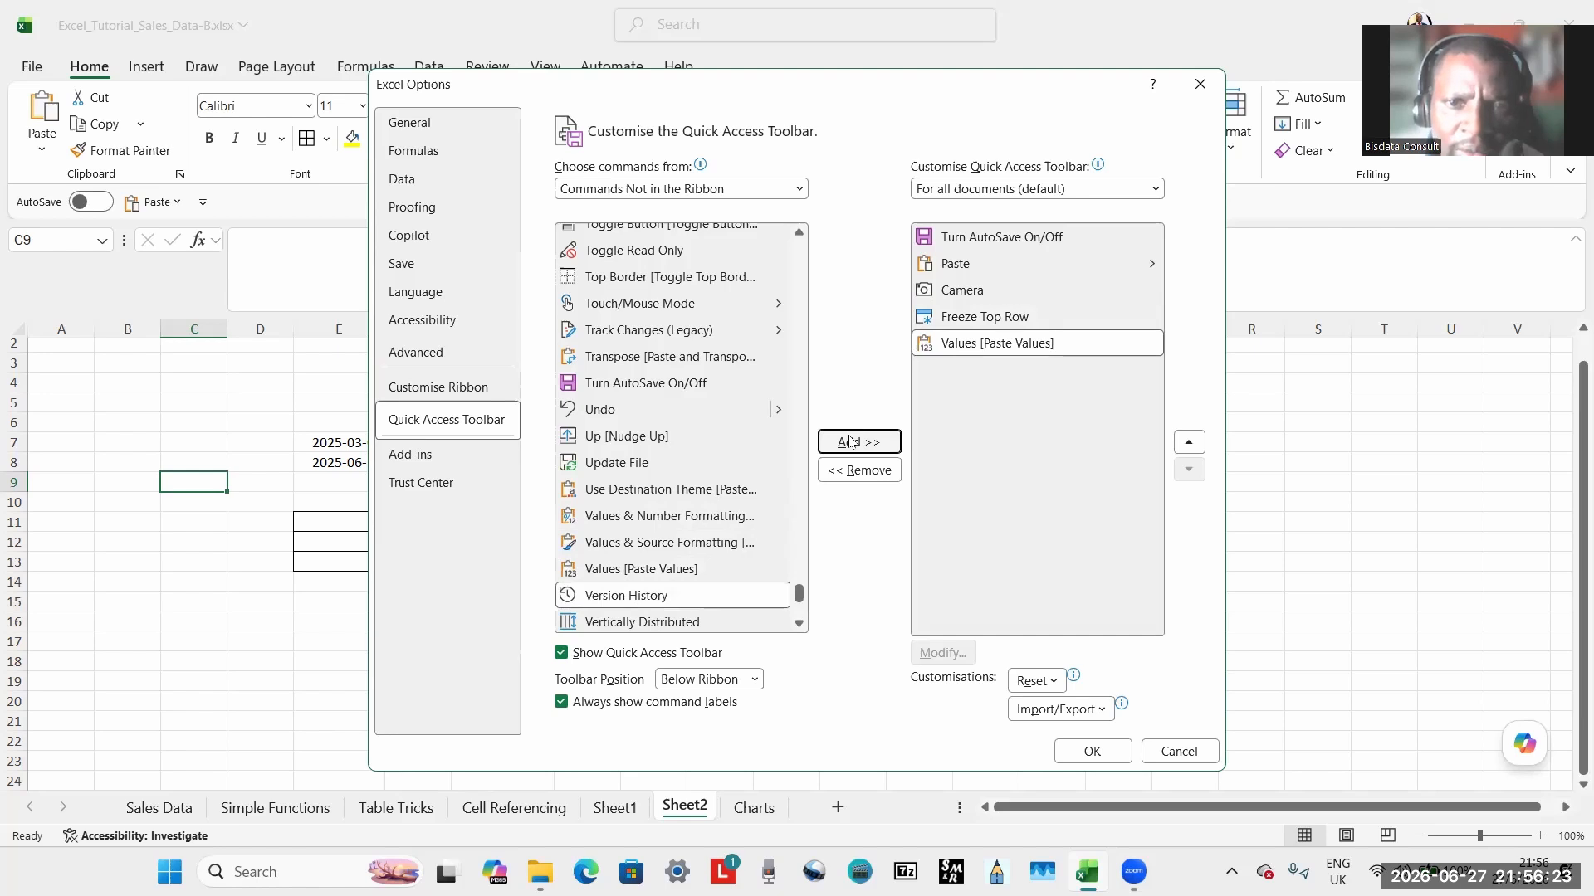
click(987, 264)
click(861, 473)
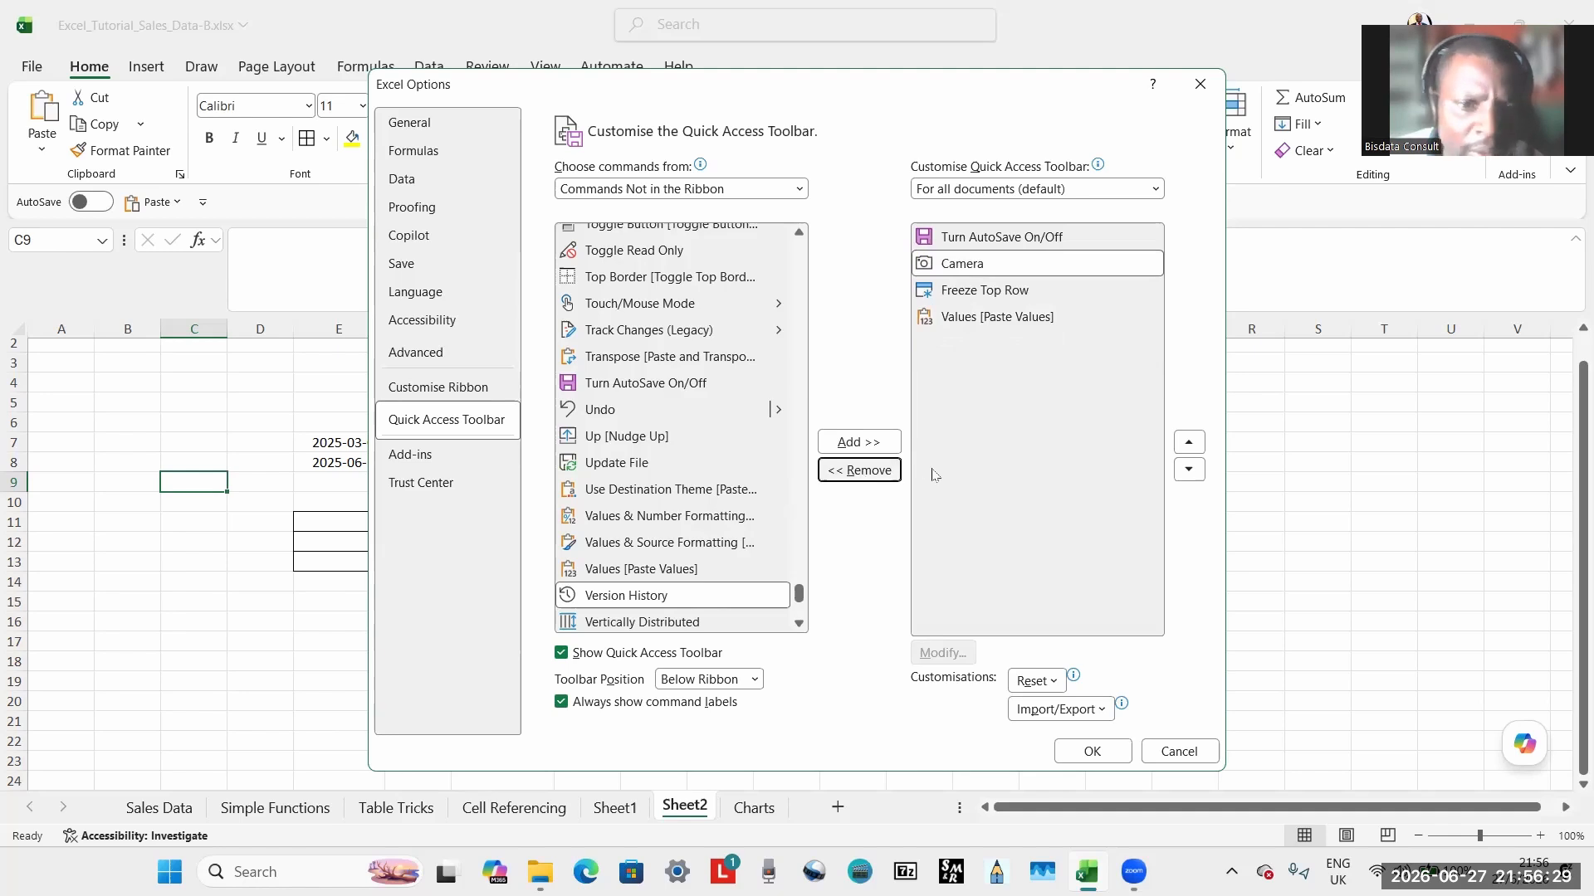
Look through the remaining Commands Not in the Ribbon down to the last entry and return to the start of the list.
click(799, 623)
click(799, 624)
click(799, 623)
click(799, 623)
click(798, 624)
click(799, 624)
click(798, 623)
click(798, 623)
click(798, 623)
click(798, 623)
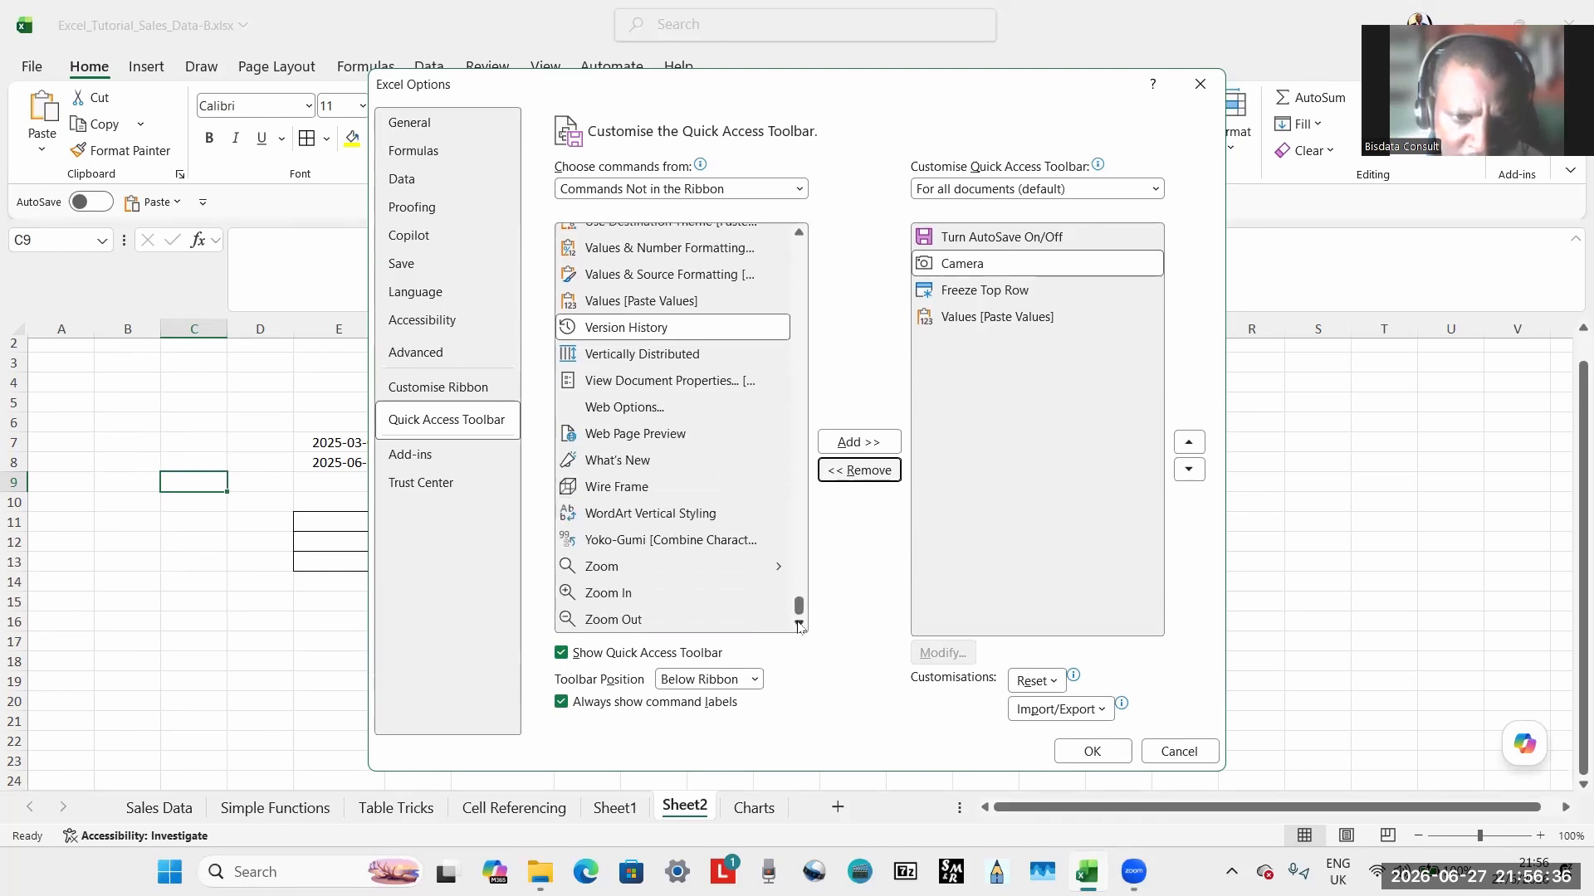
click(798, 253)
click(799, 253)
click(798, 253)
click(799, 253)
click(798, 253)
click(799, 253)
click(798, 253)
click(798, 253)
click(798, 254)
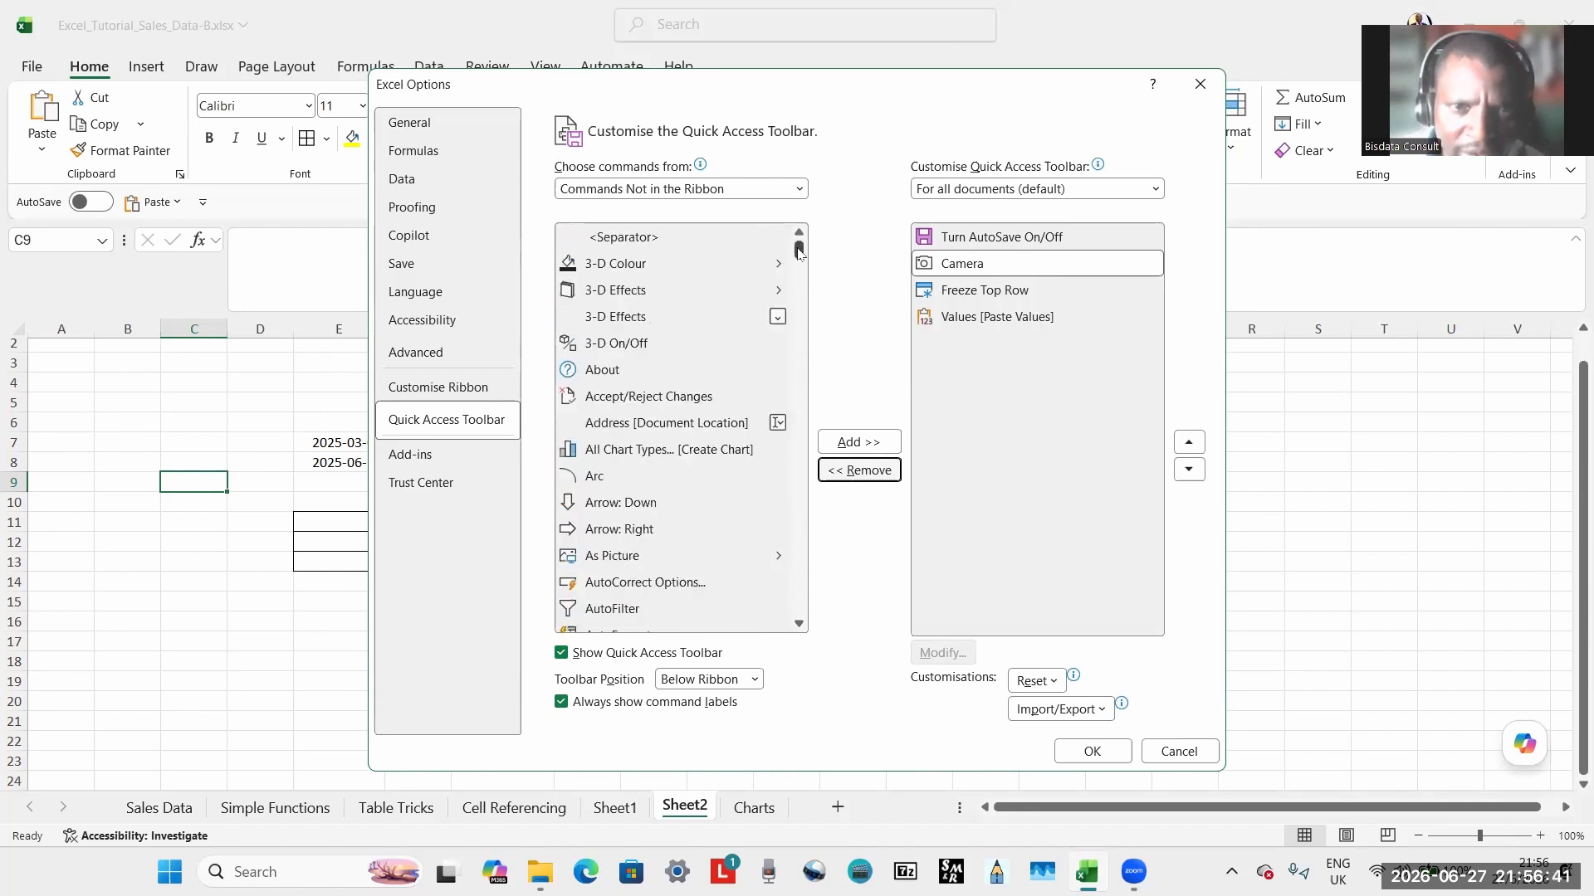
Switch the command source to All Commands.
click(799, 191)
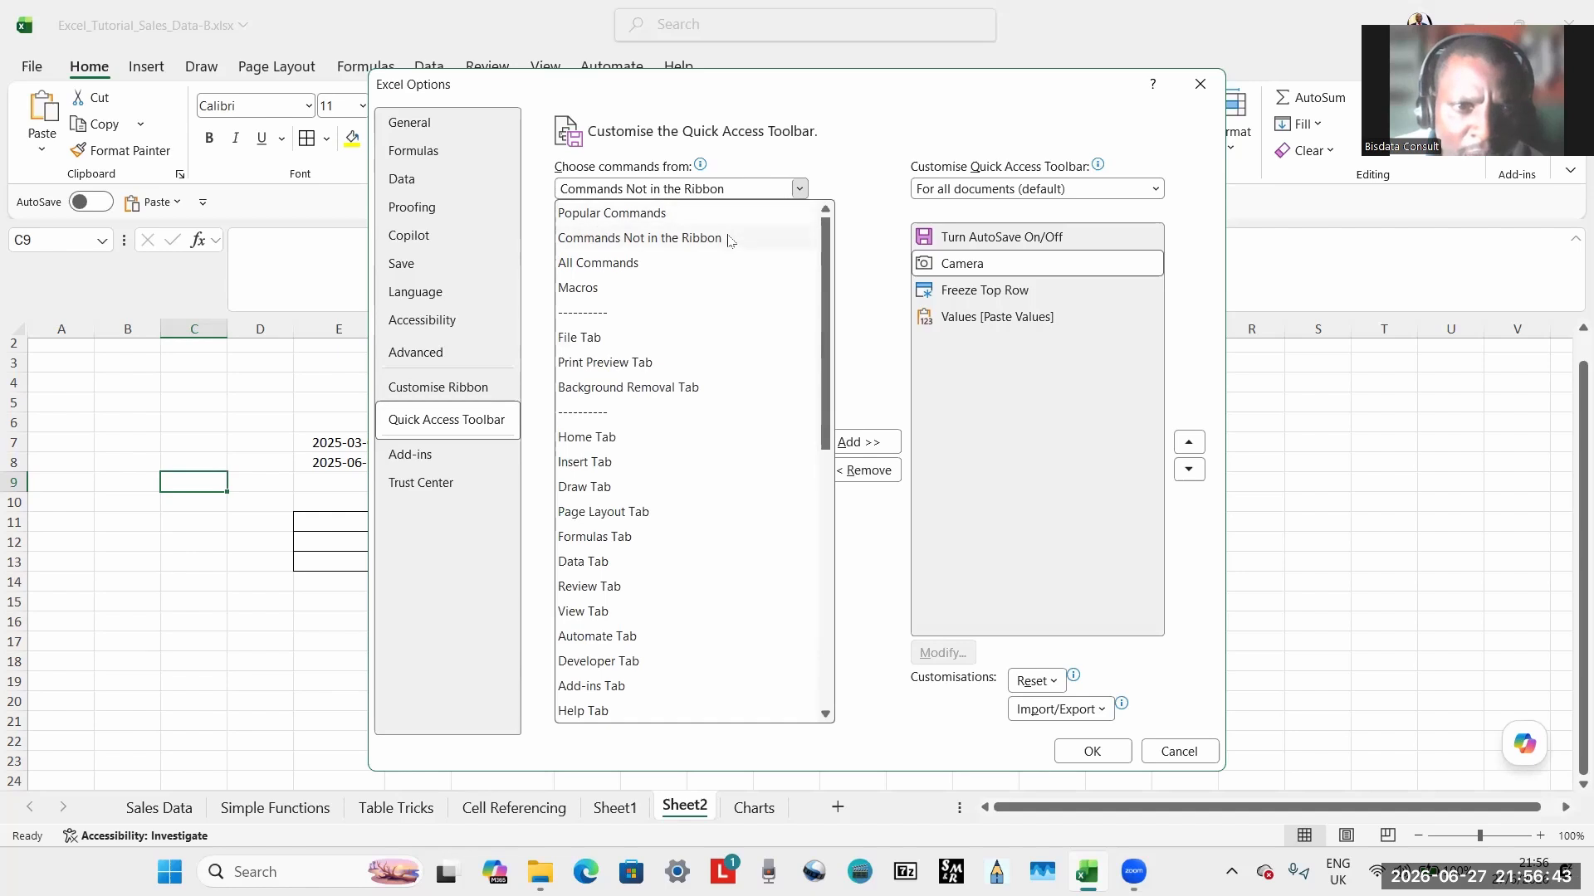
click(712, 266)
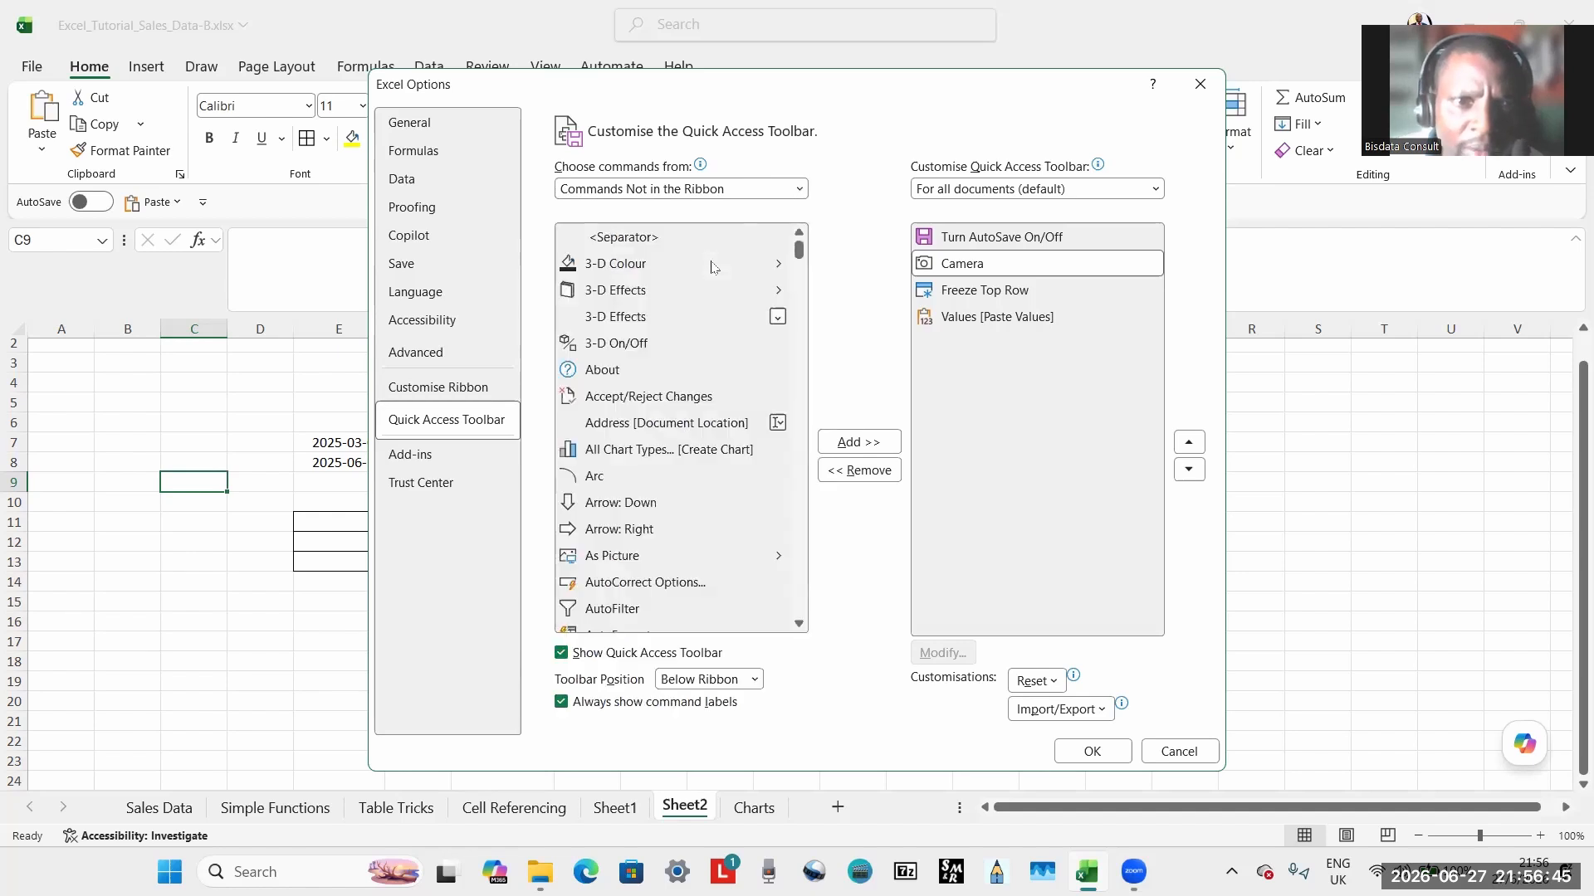
click(800, 190)
drag(822, 234, 824, 221)
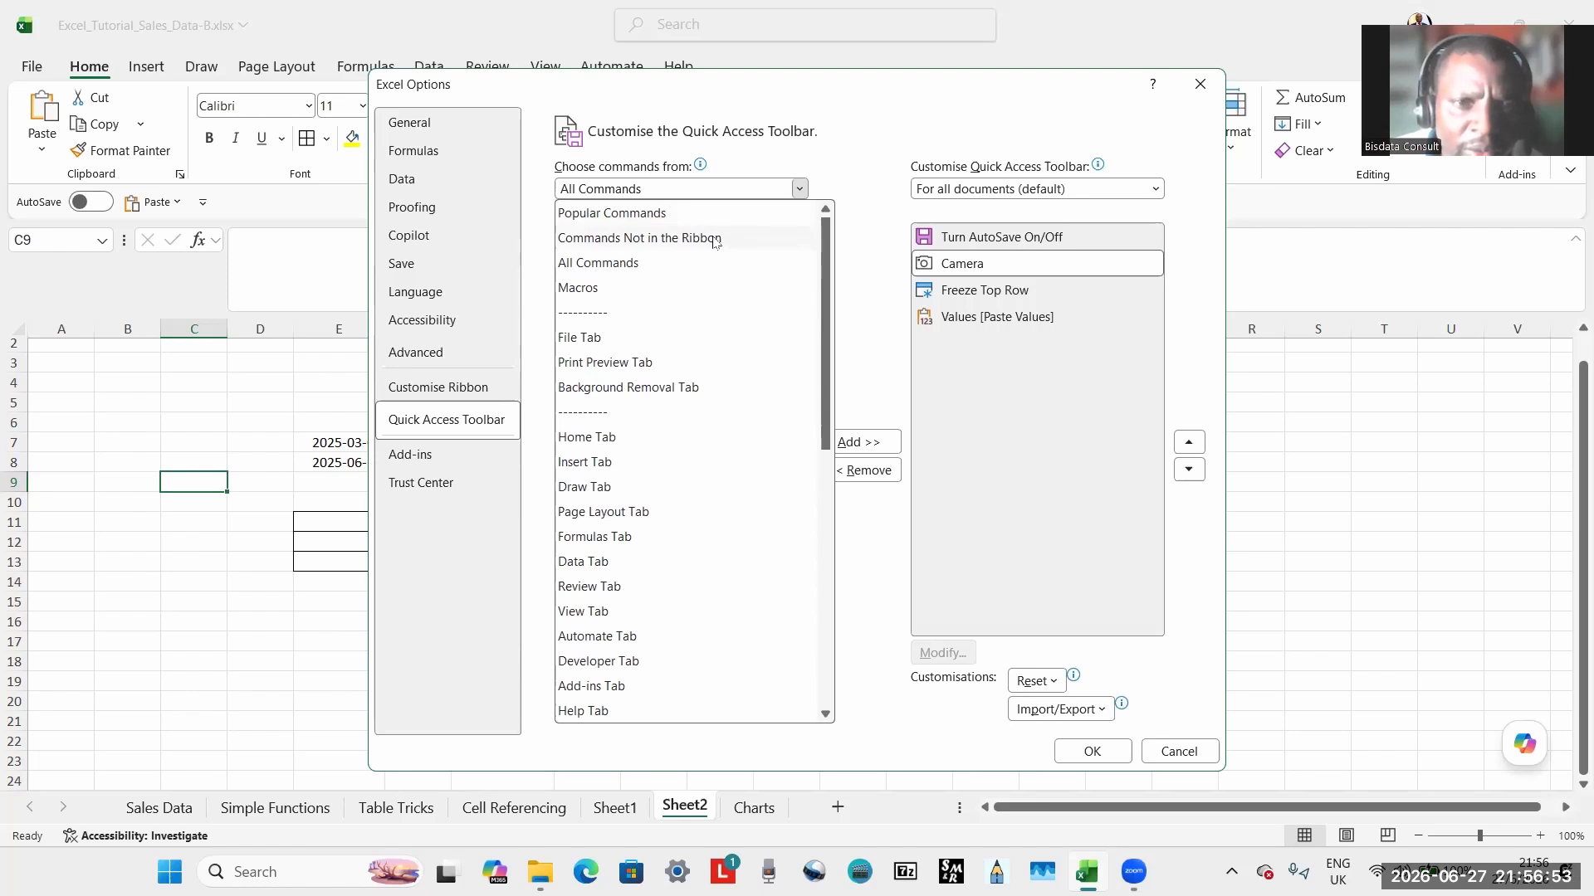
Add the Spelling command from Popular Commands to the Quick Access Toolbar list.
click(697, 212)
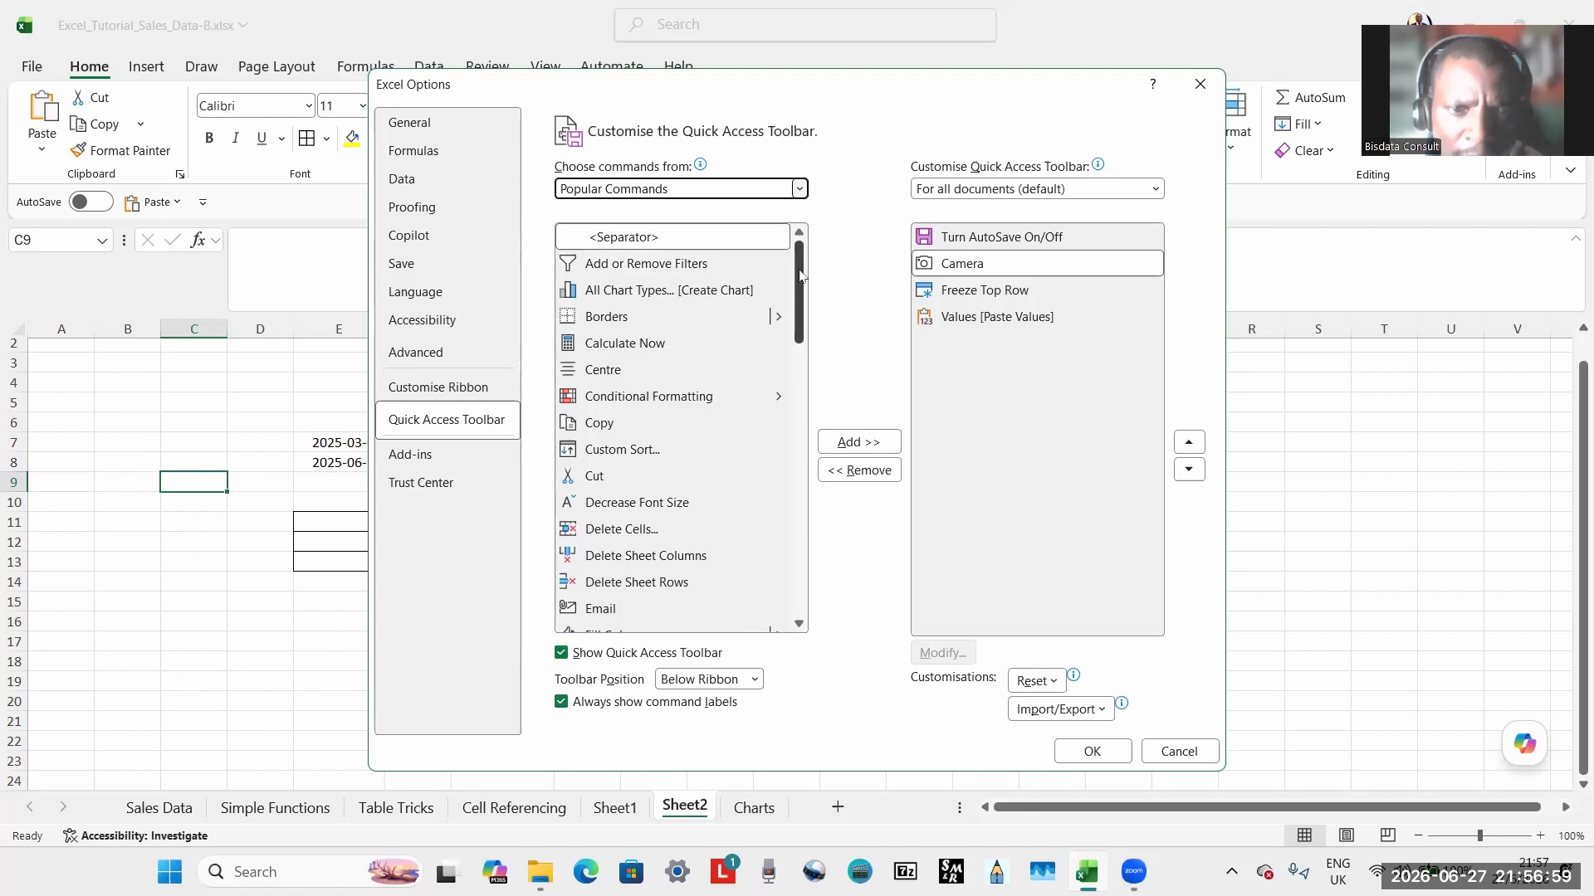
drag(800, 274, 795, 403)
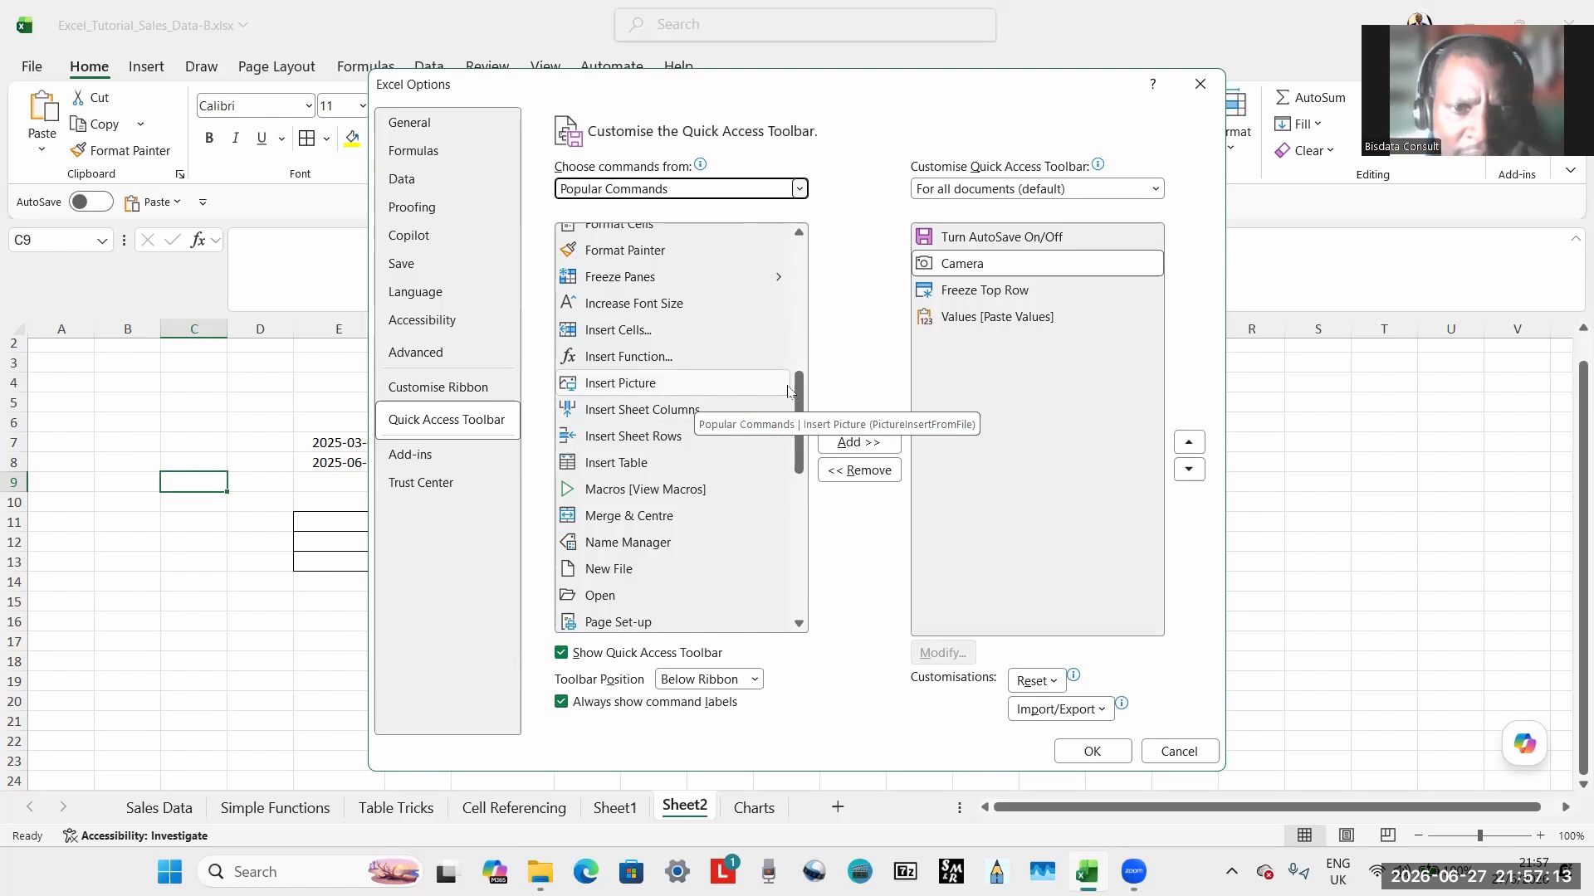
drag(799, 395, 781, 536)
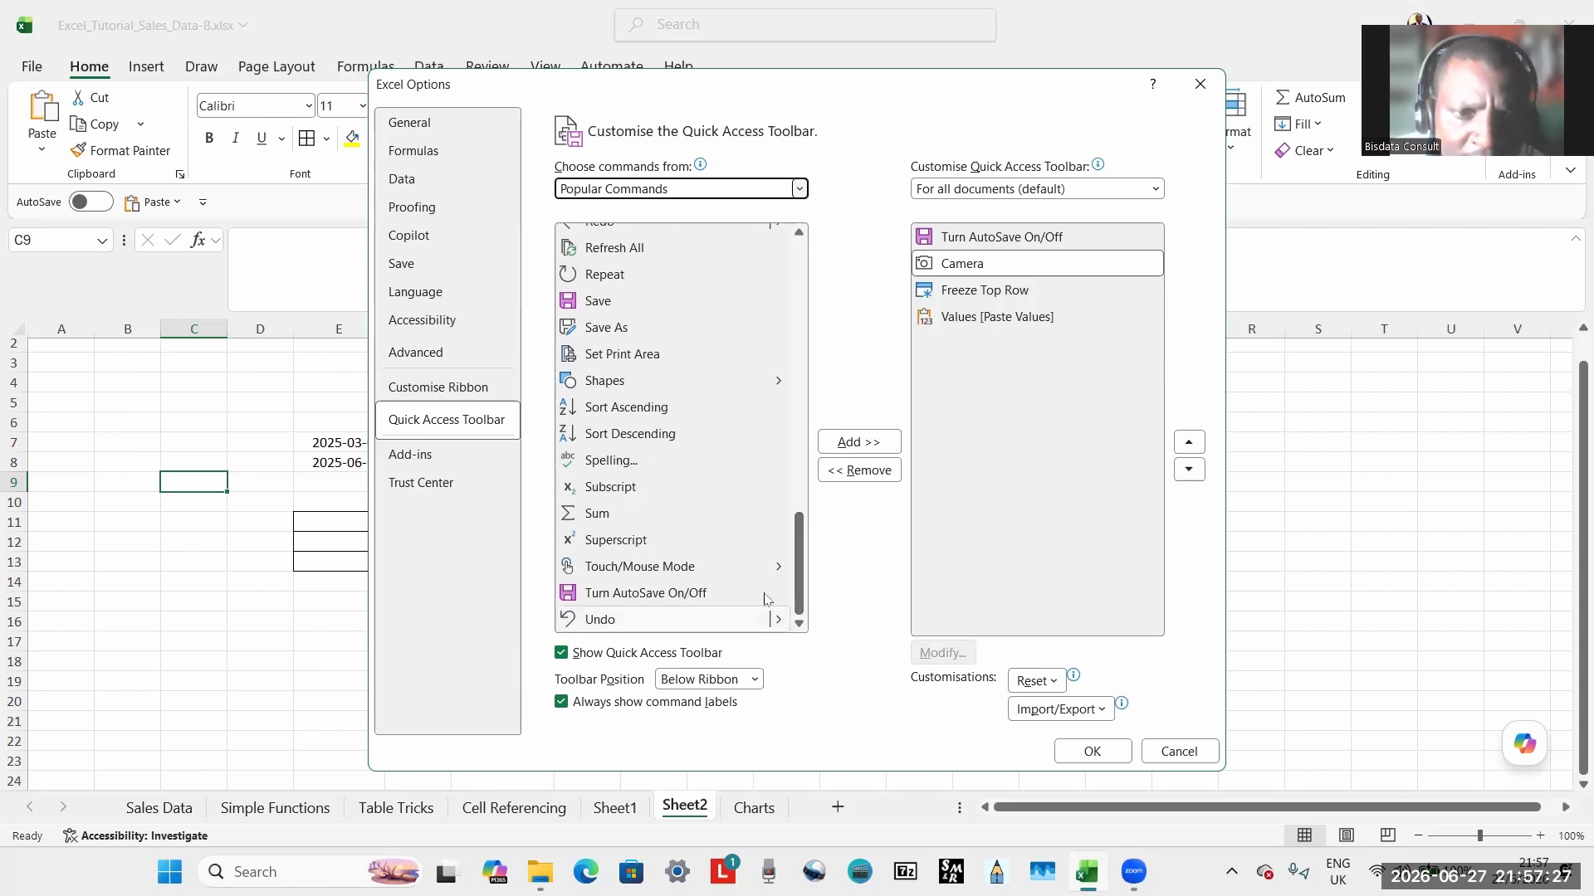
click(650, 461)
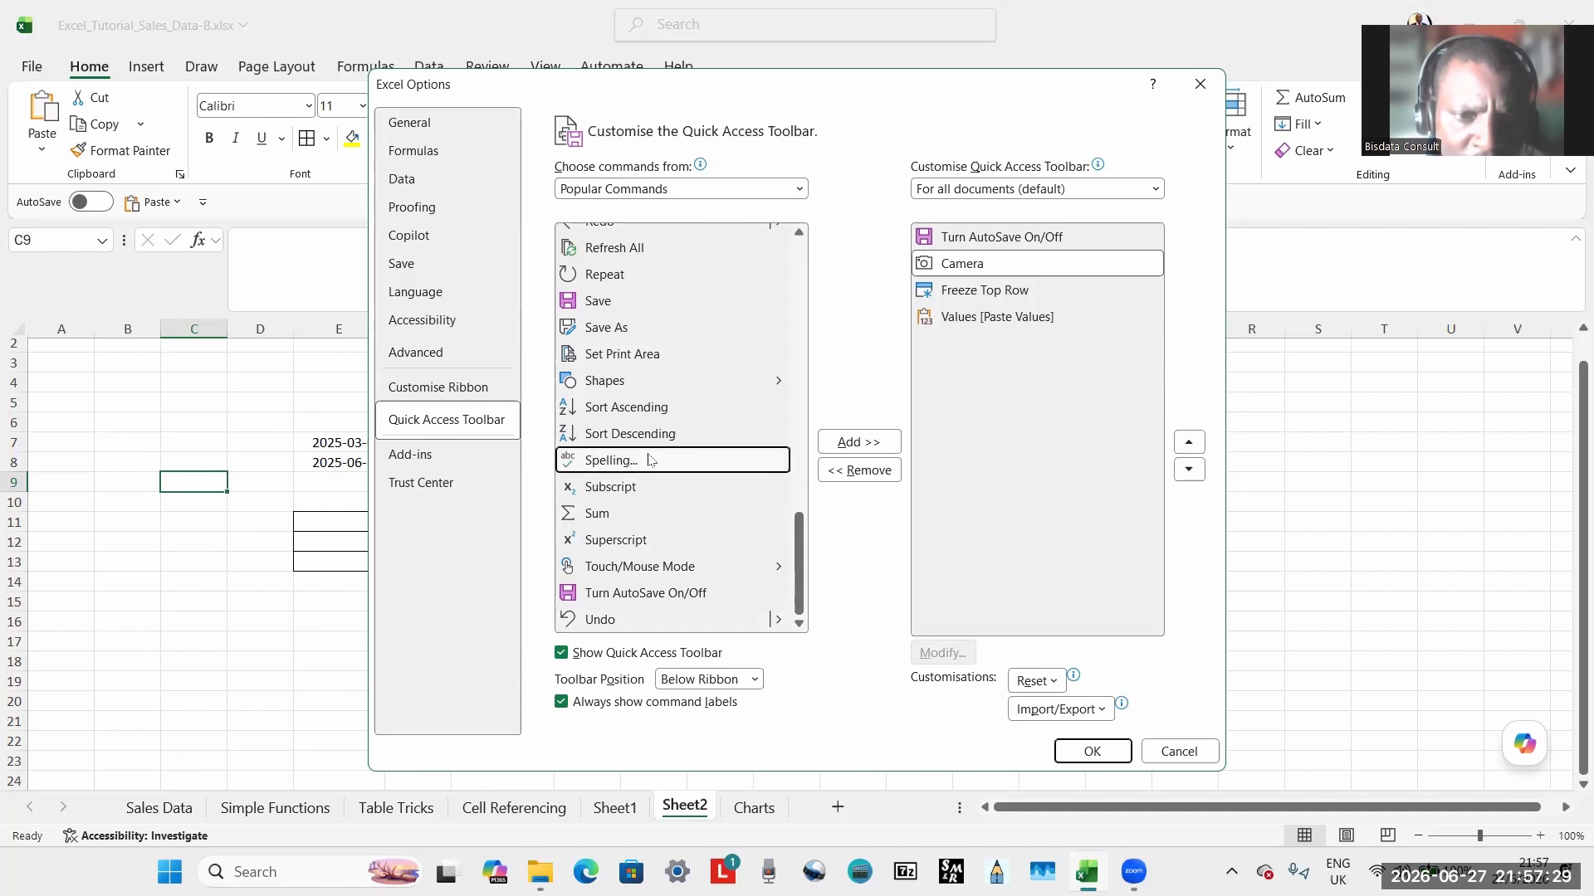
click(855, 448)
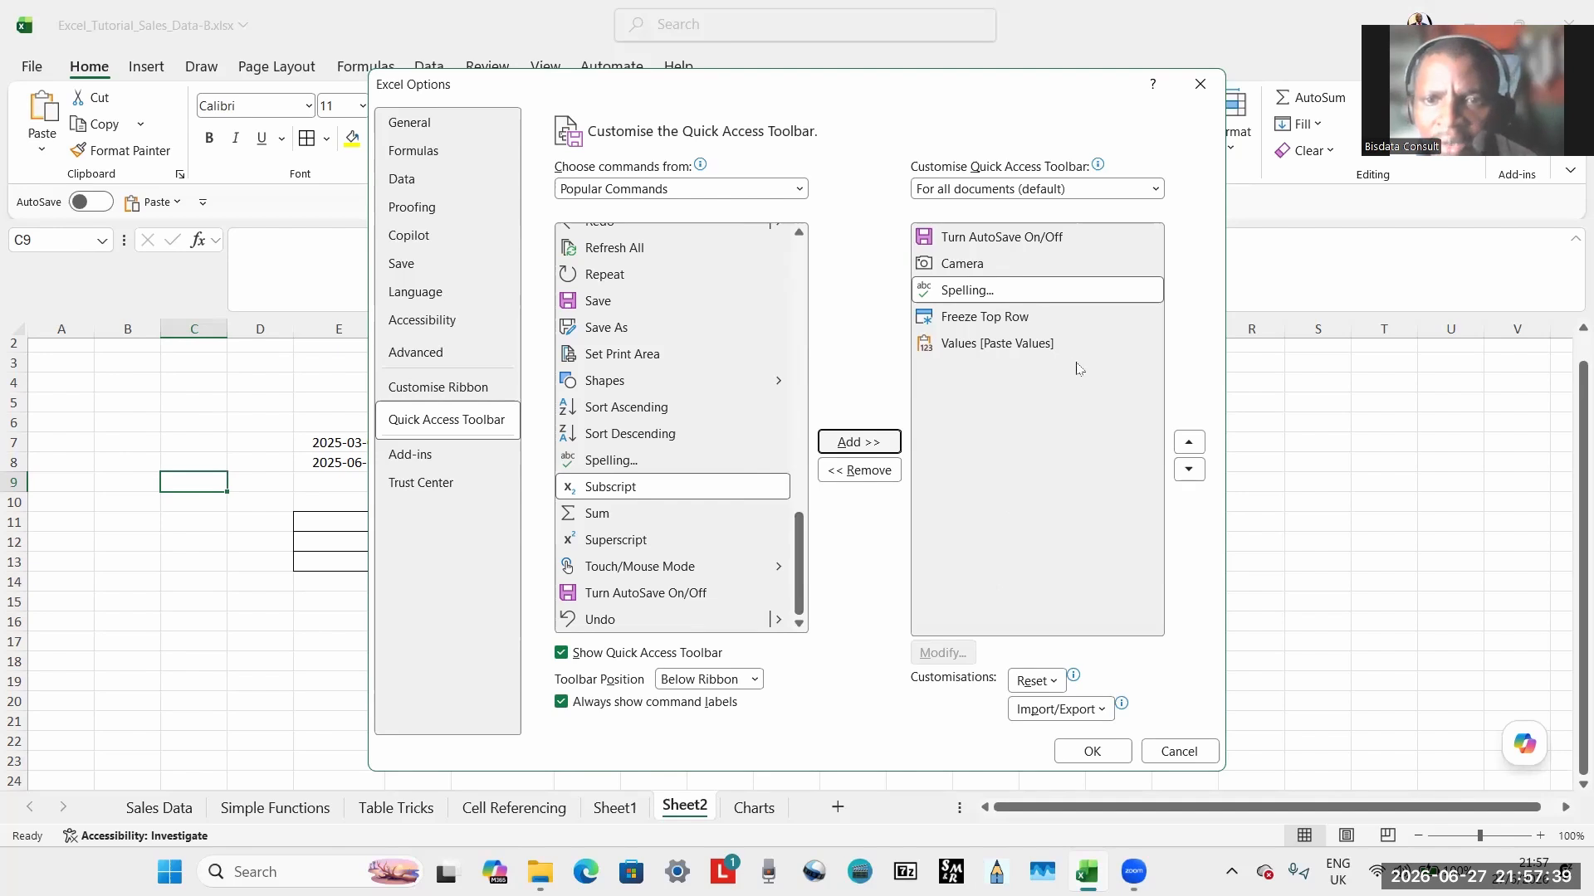
Move the Spelling command up to the start of the Quick Access Toolbar list and back down to its end.
click(1190, 445)
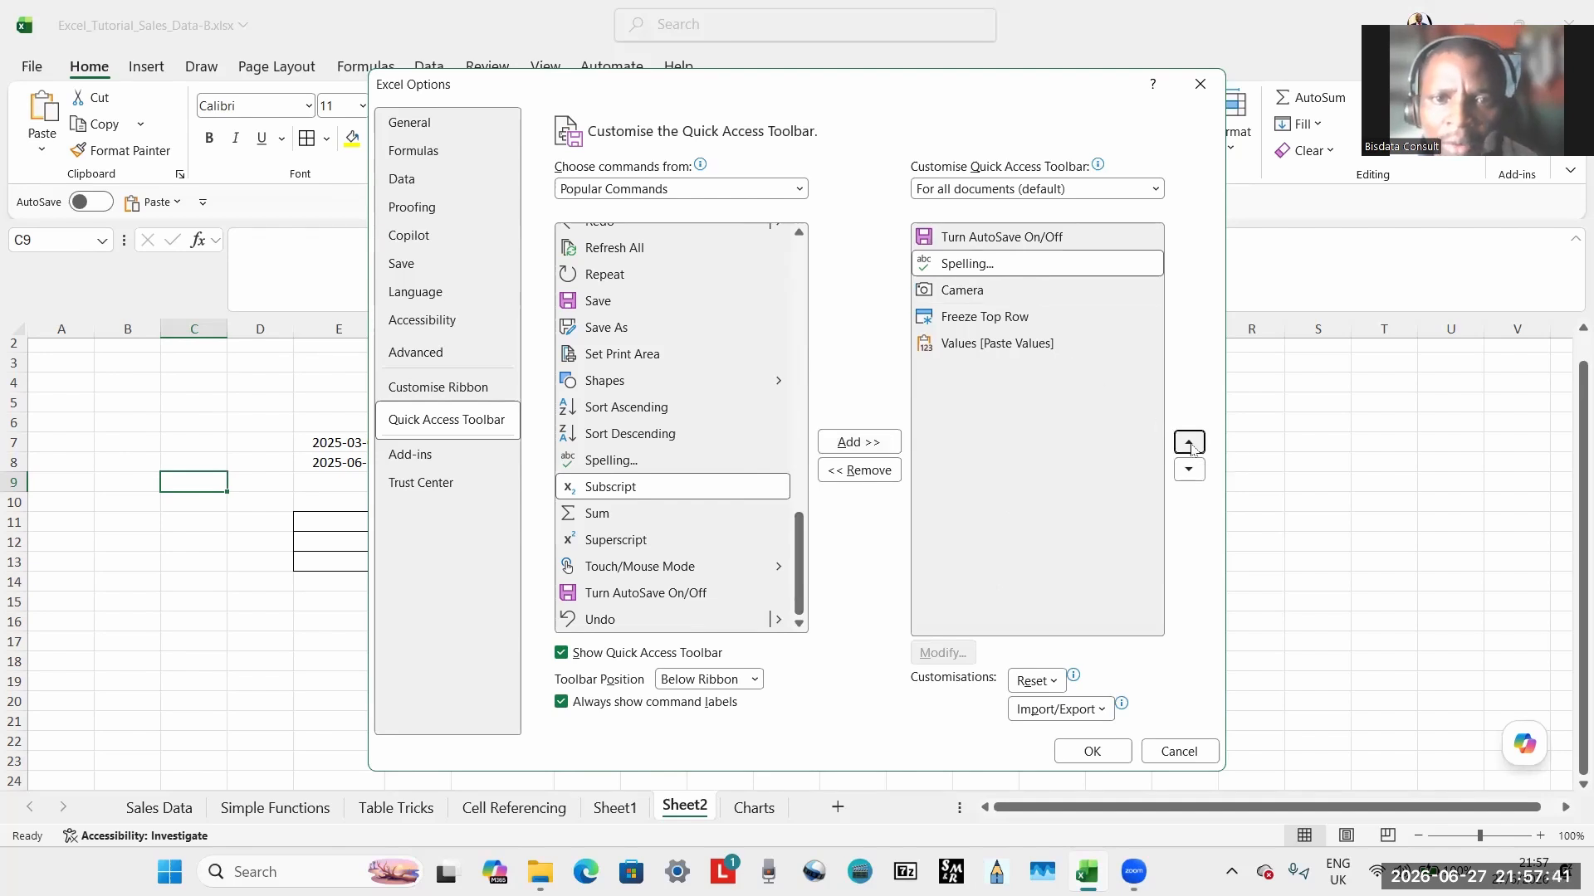
click(1190, 446)
click(1191, 471)
click(1190, 470)
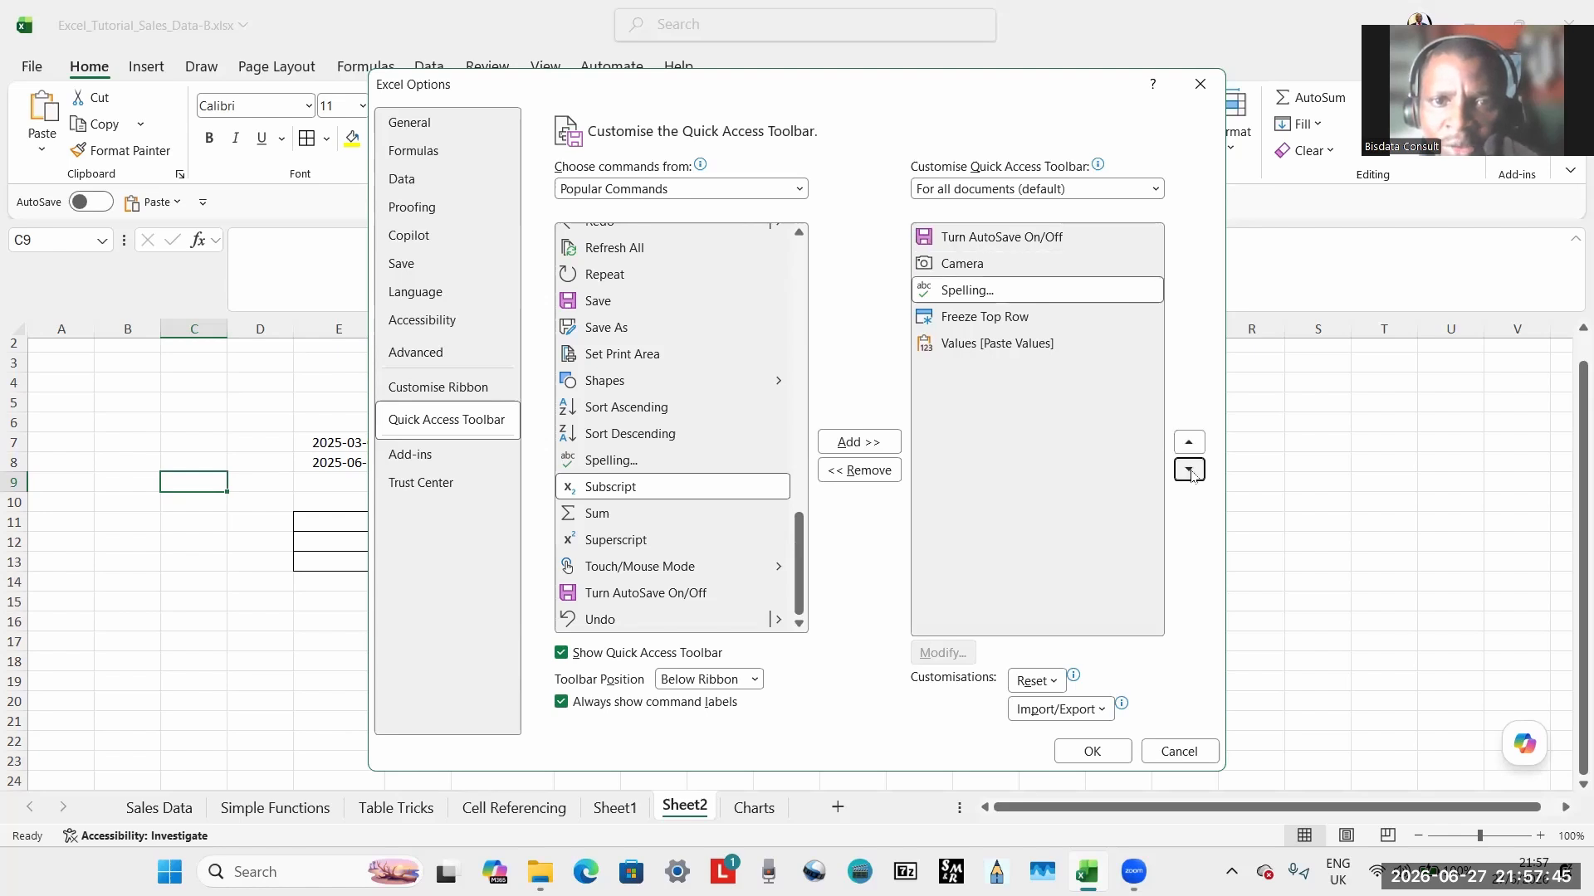
click(1190, 470)
click(1190, 470)
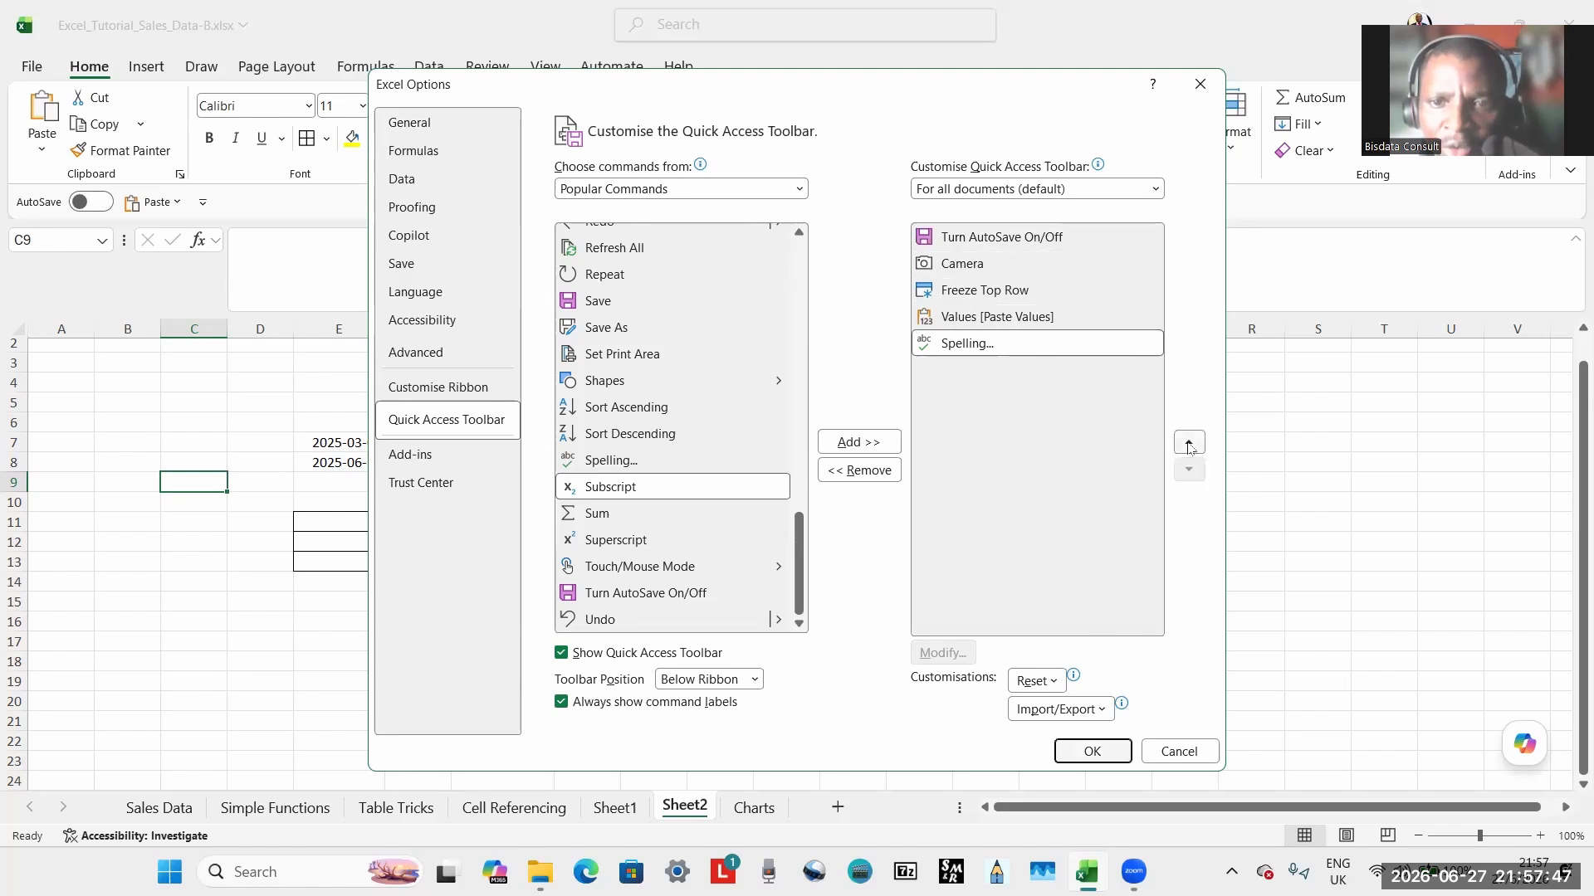
click(1064, 356)
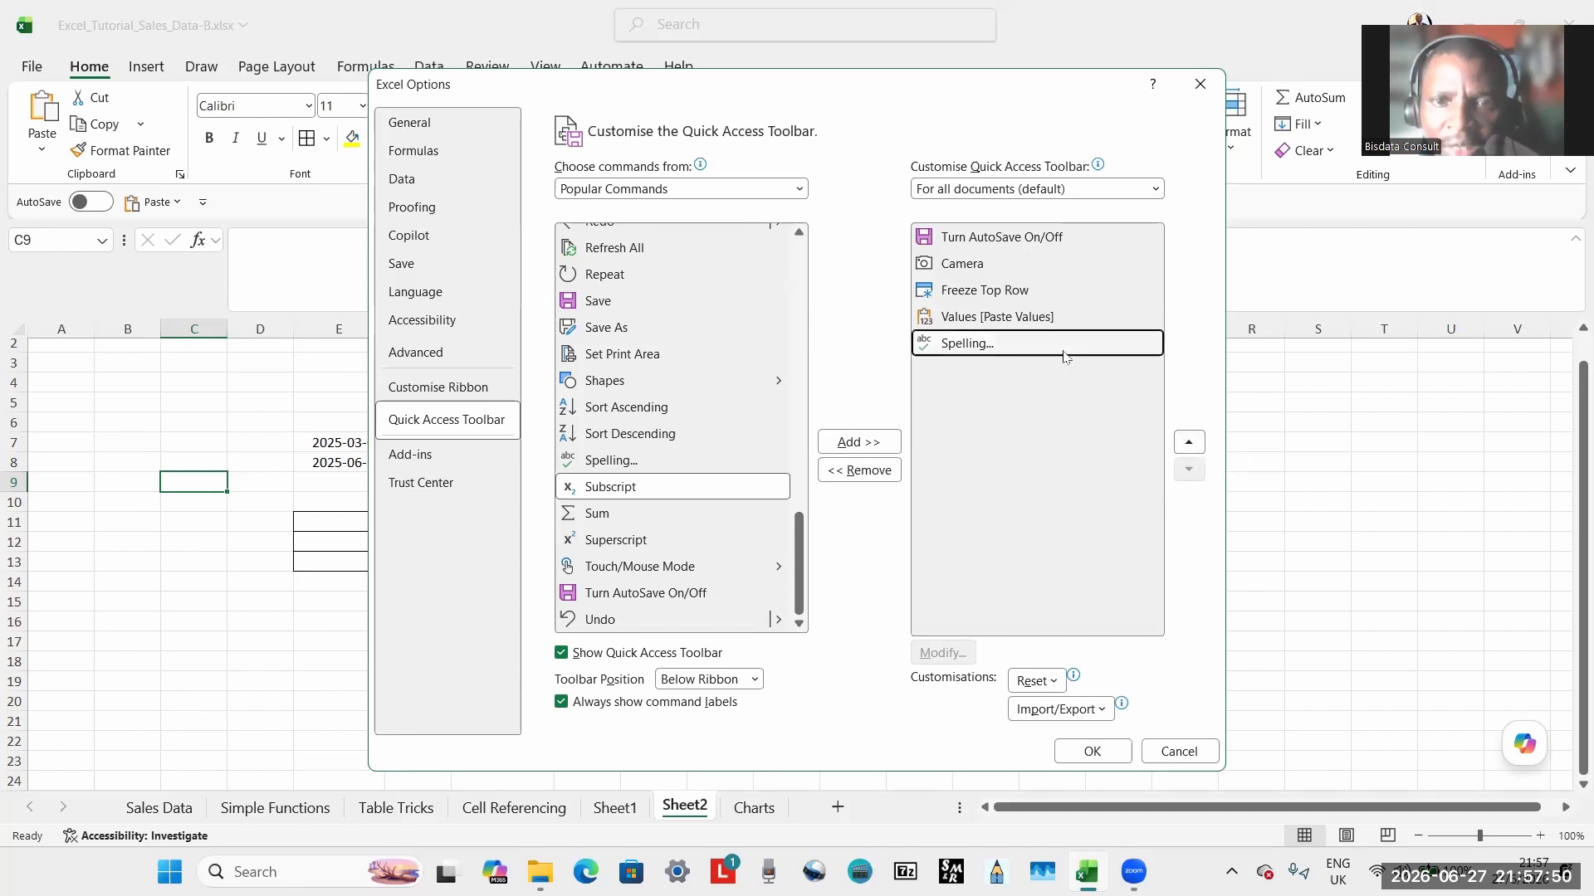
Move the Values [Paste Values] command to the first place in the Quick Access Toolbar list.
click(1026, 320)
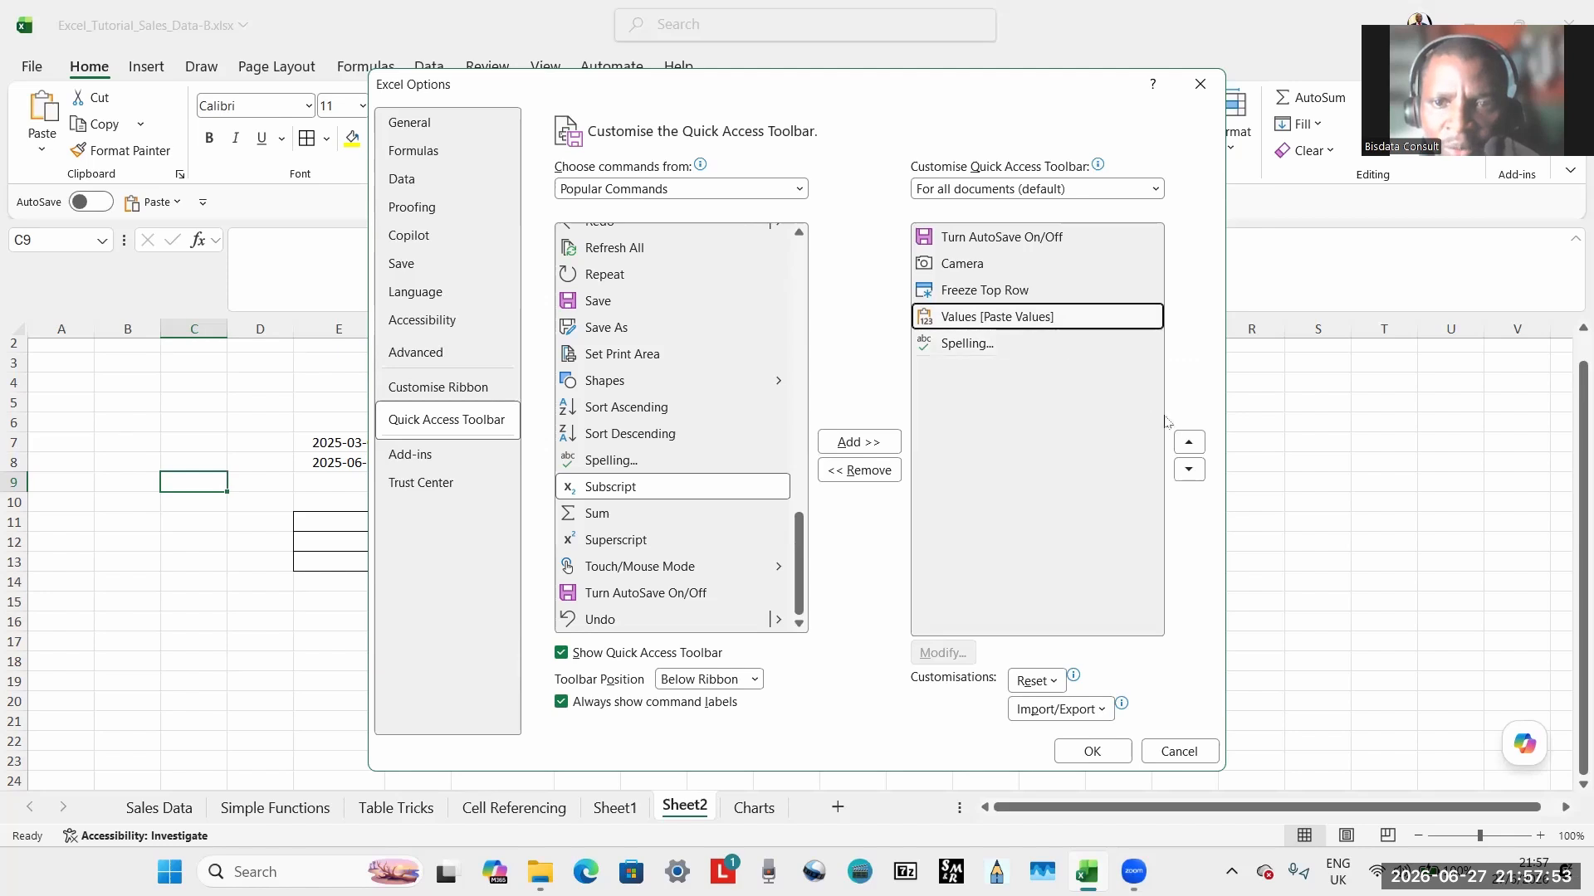
click(1189, 444)
click(1189, 442)
click(1189, 442)
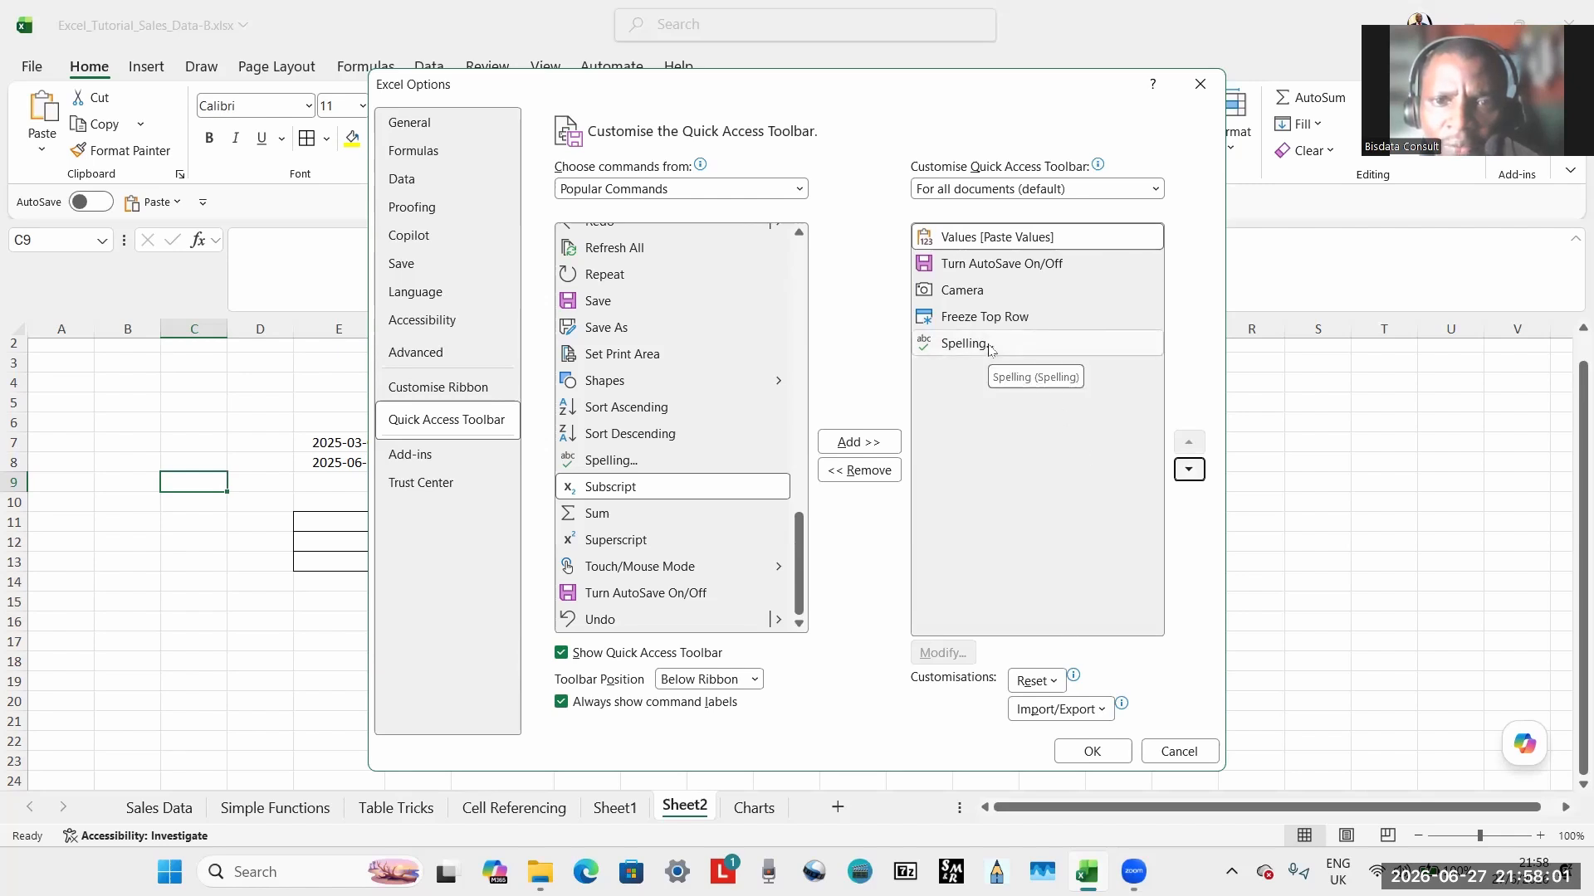
Move the Freeze Top Row command up to second place, directly after Values [Paste Values].
click(983, 320)
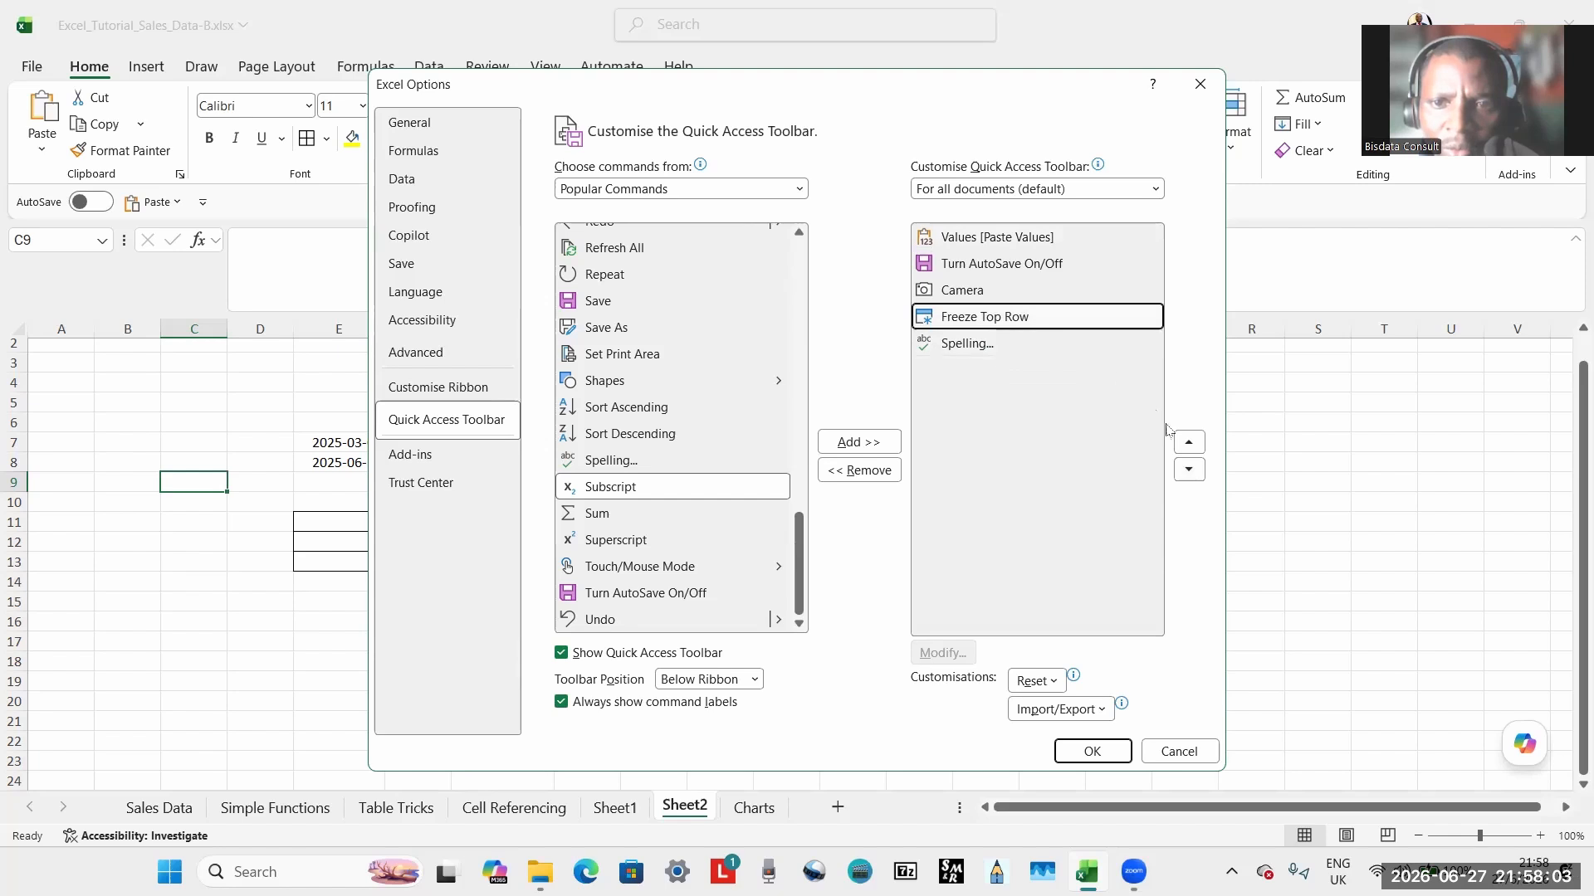
click(1186, 442)
click(1185, 444)
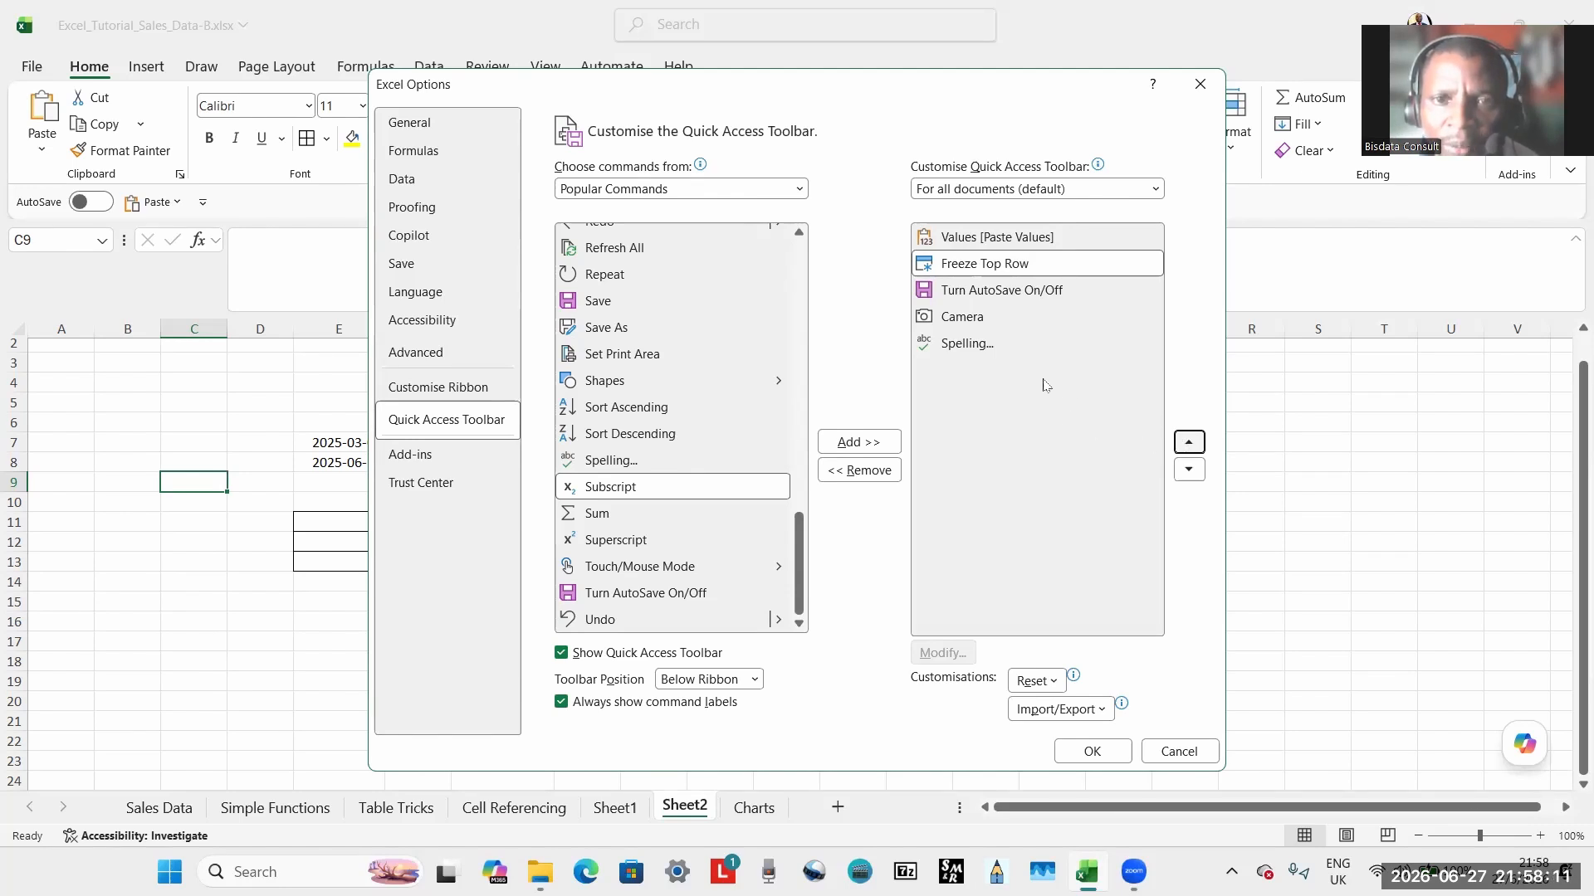
Move the Spelling command up to third place in the Quick Access Toolbar list, directly after Freeze Top Row.
click(994, 349)
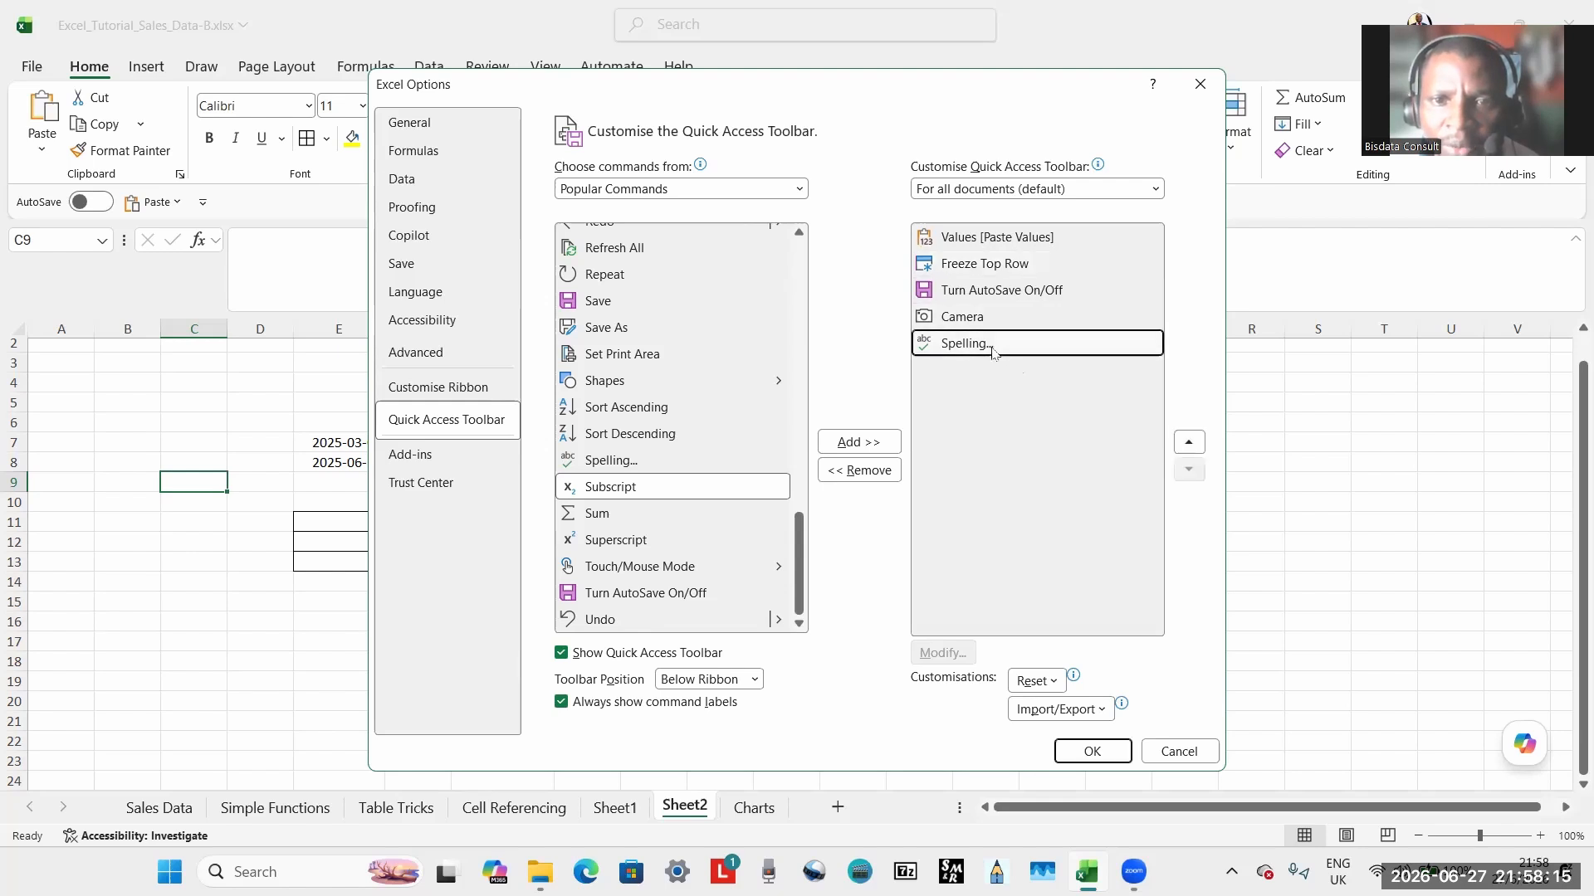
click(1189, 441)
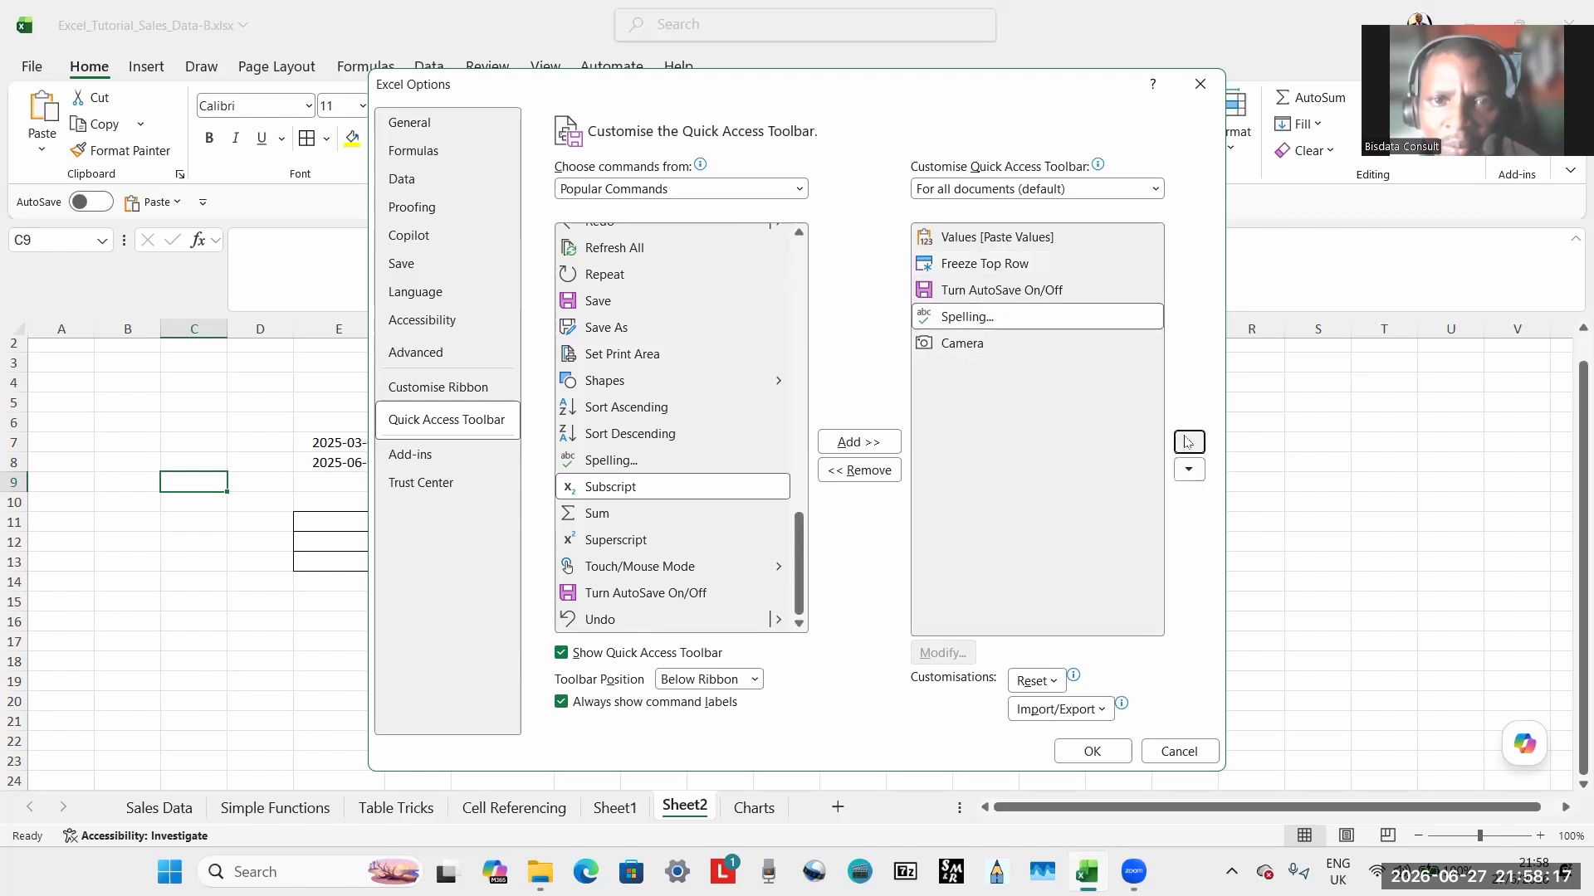
click(1188, 441)
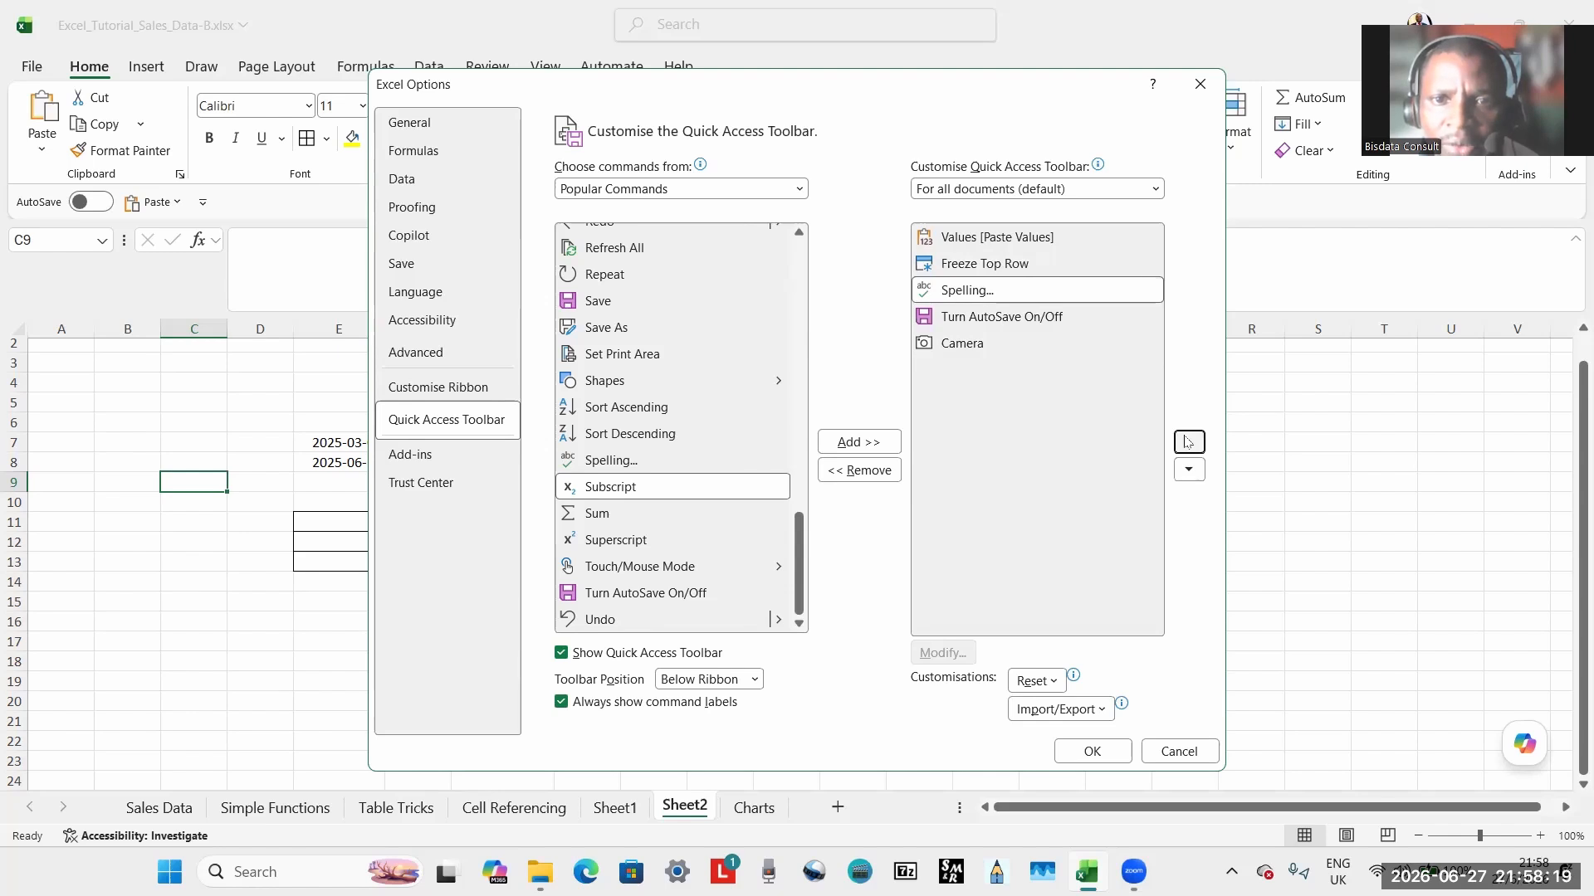
Move the Camera command to fourth place, directly after Spelling, and apply the Quick Access Toolbar changes.
click(971, 350)
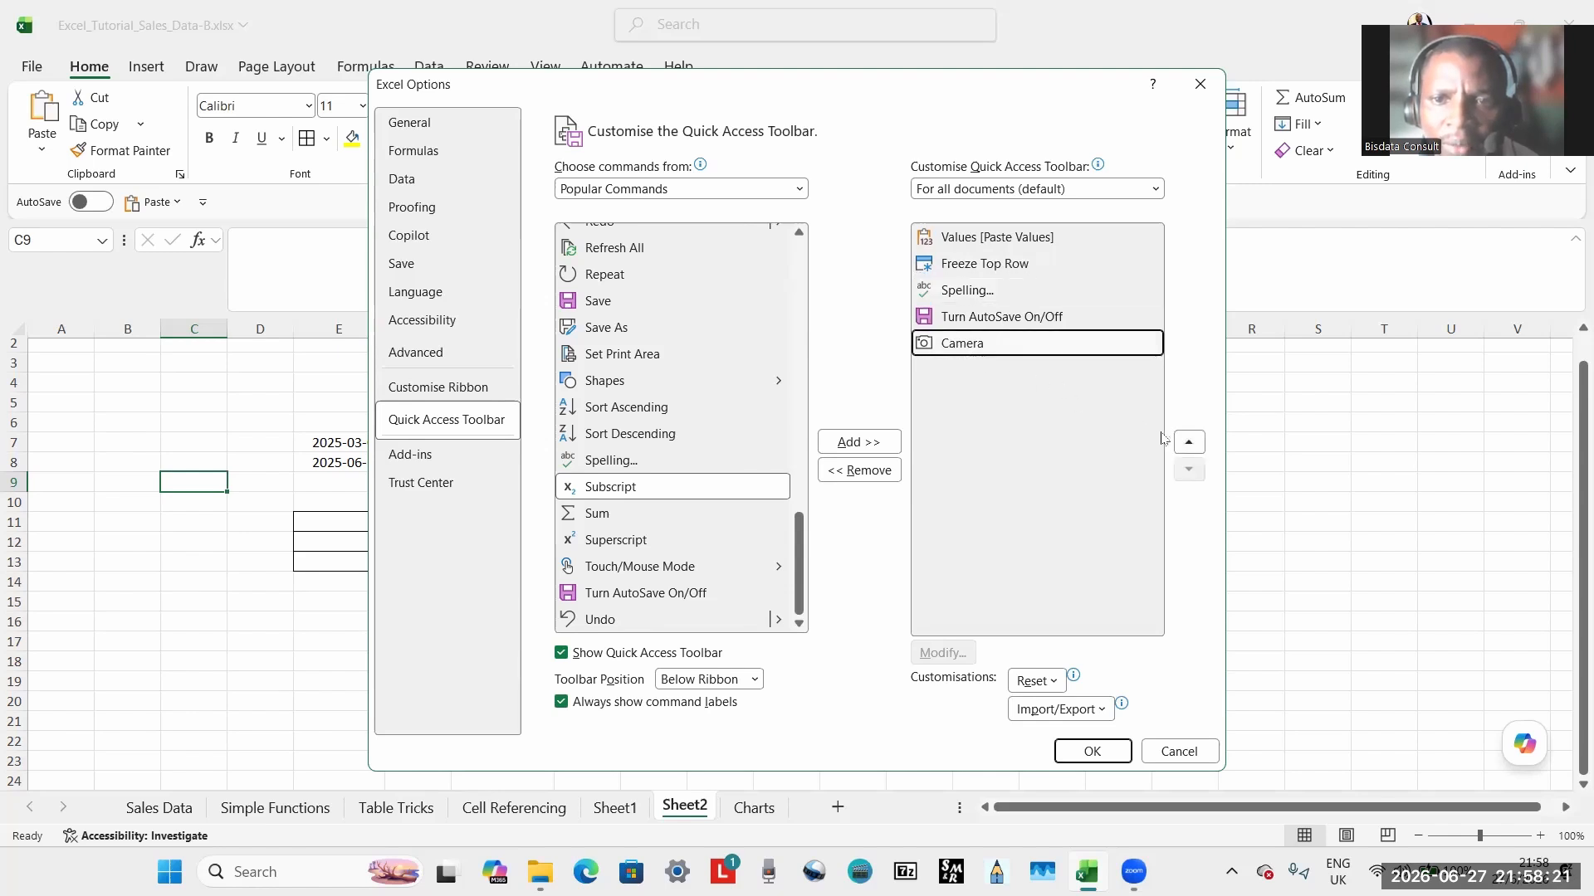
click(1189, 442)
click(1188, 442)
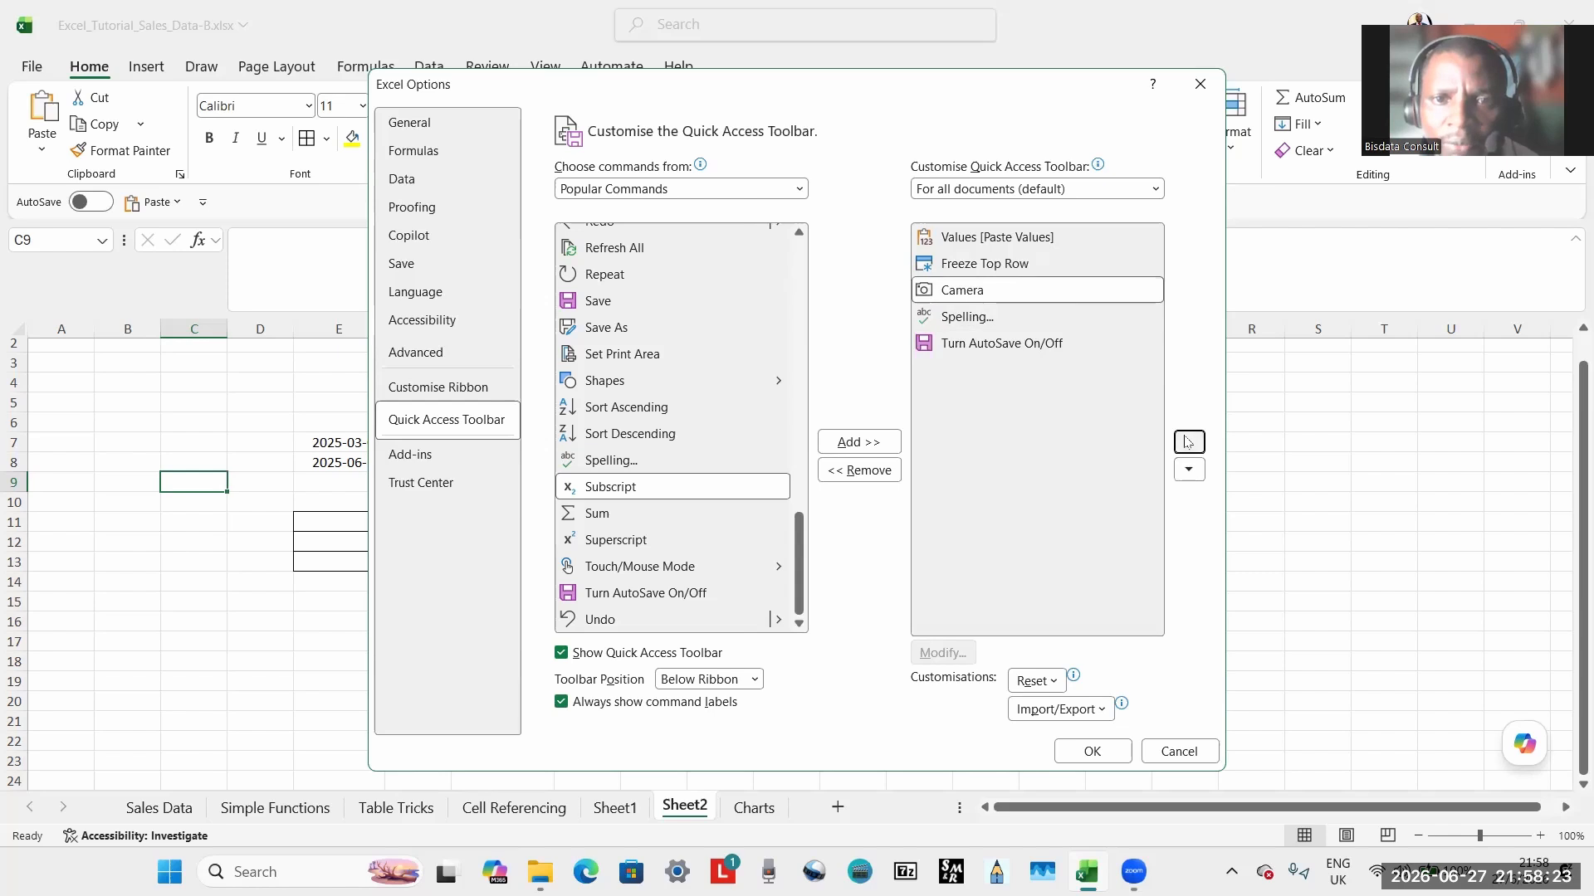
click(1189, 469)
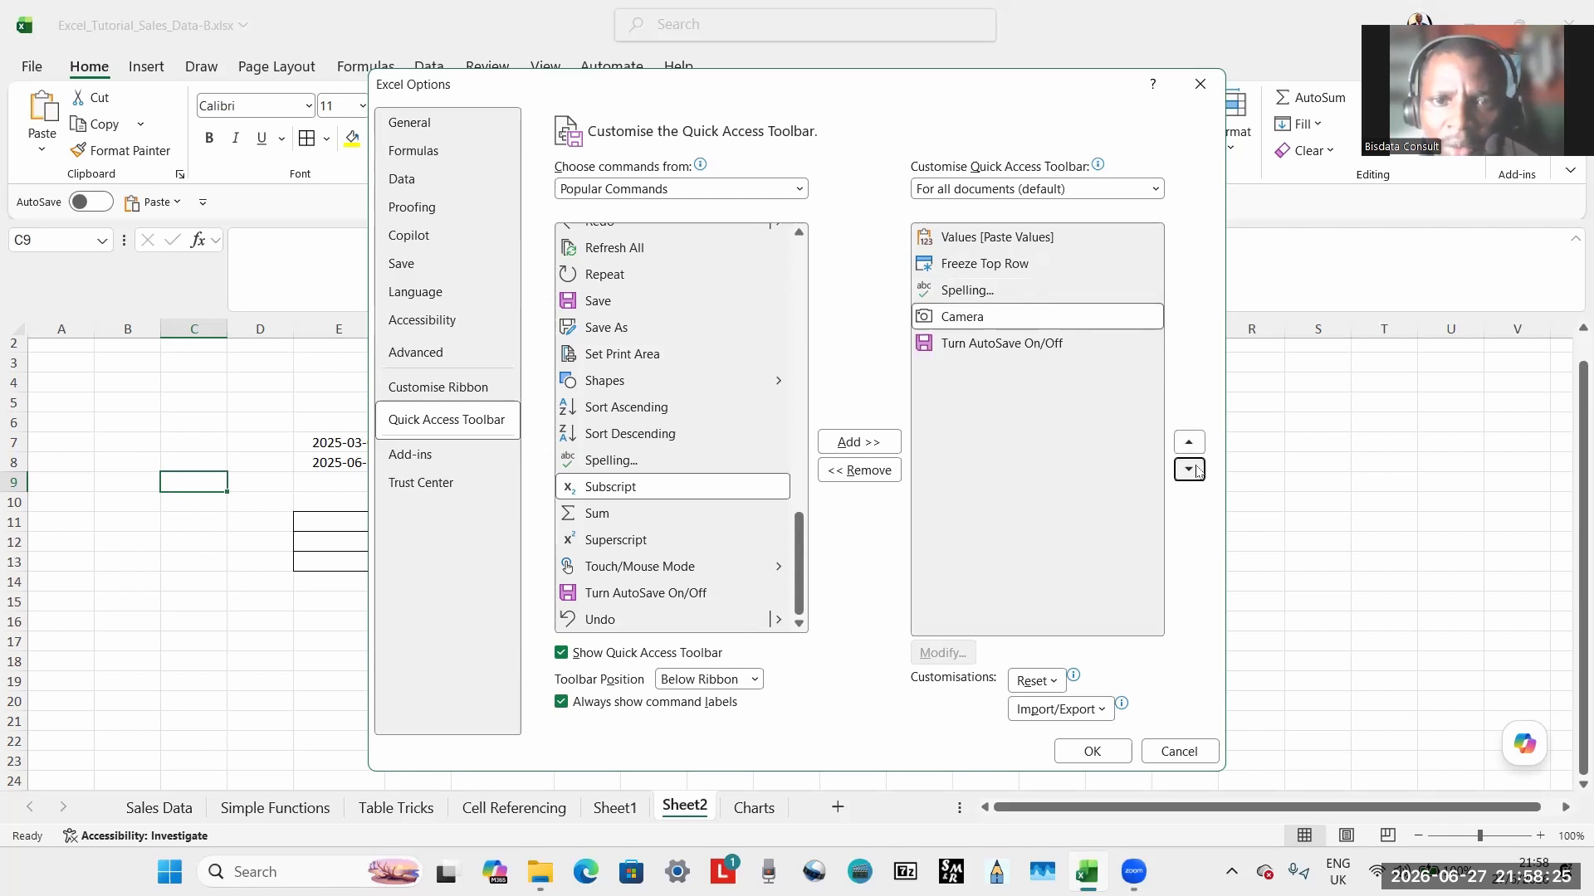
click(1090, 750)
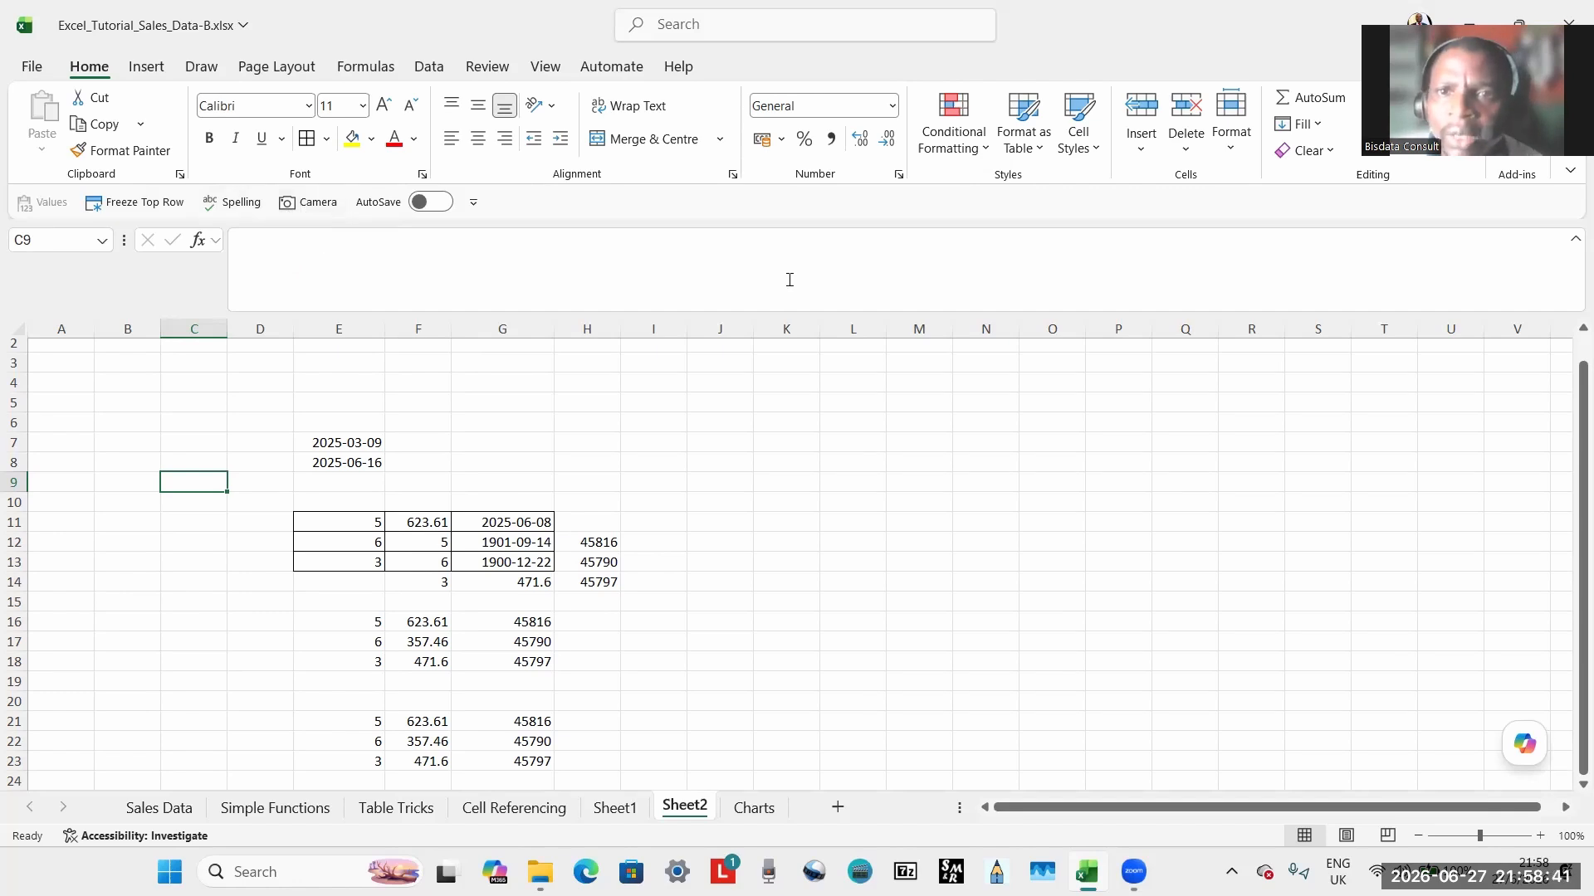
Add the AutoFit Row Height command from the cell Format options to the Quick Access Toolbar.
click(1230, 157)
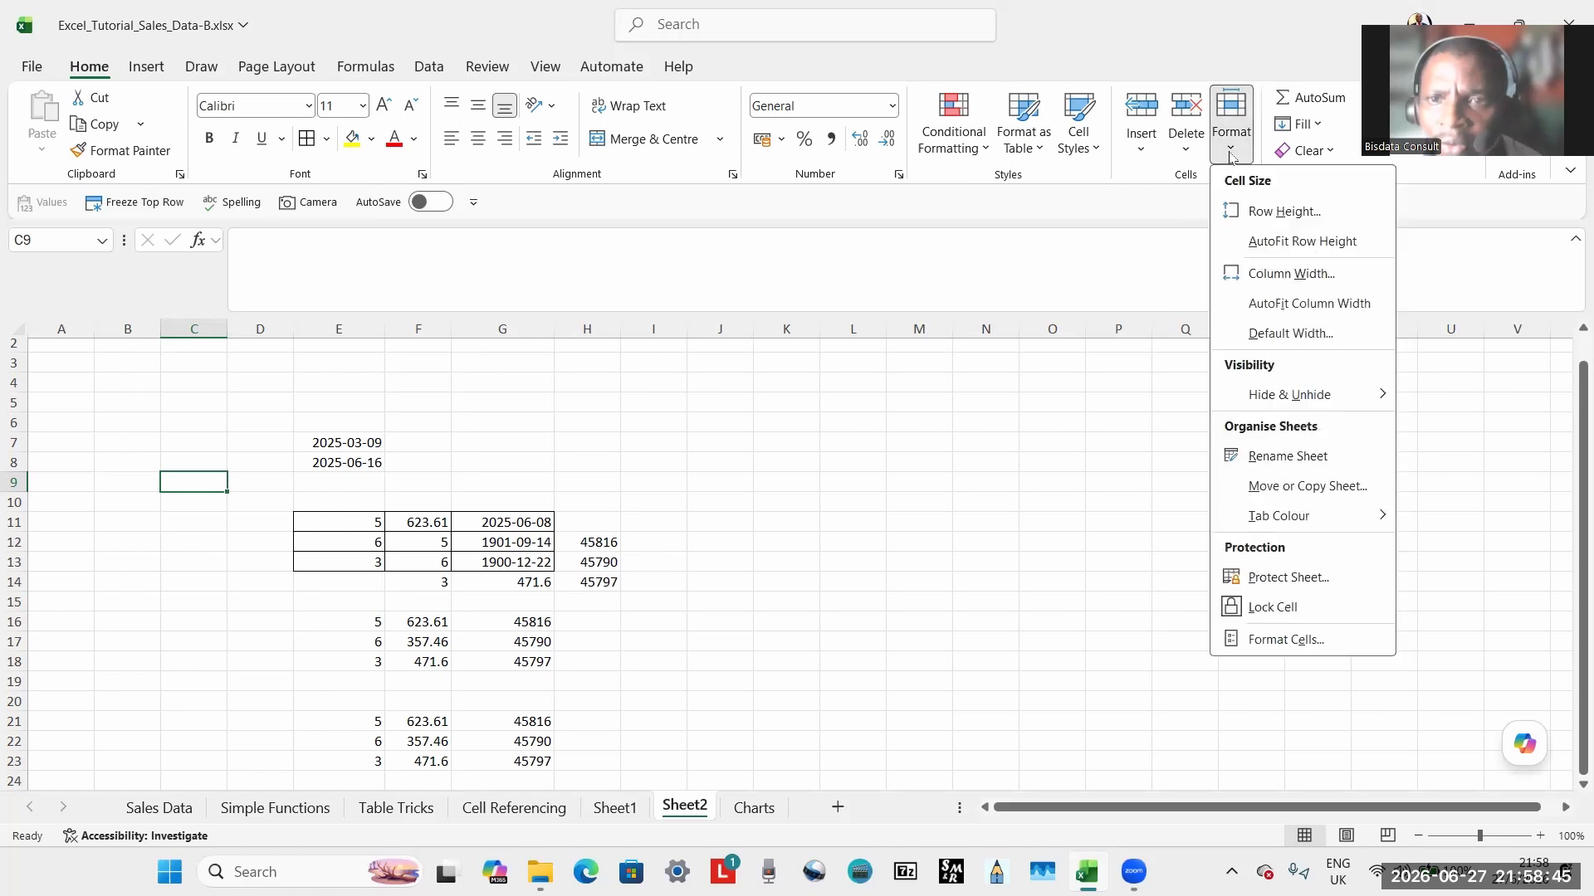
right_click(1285, 242)
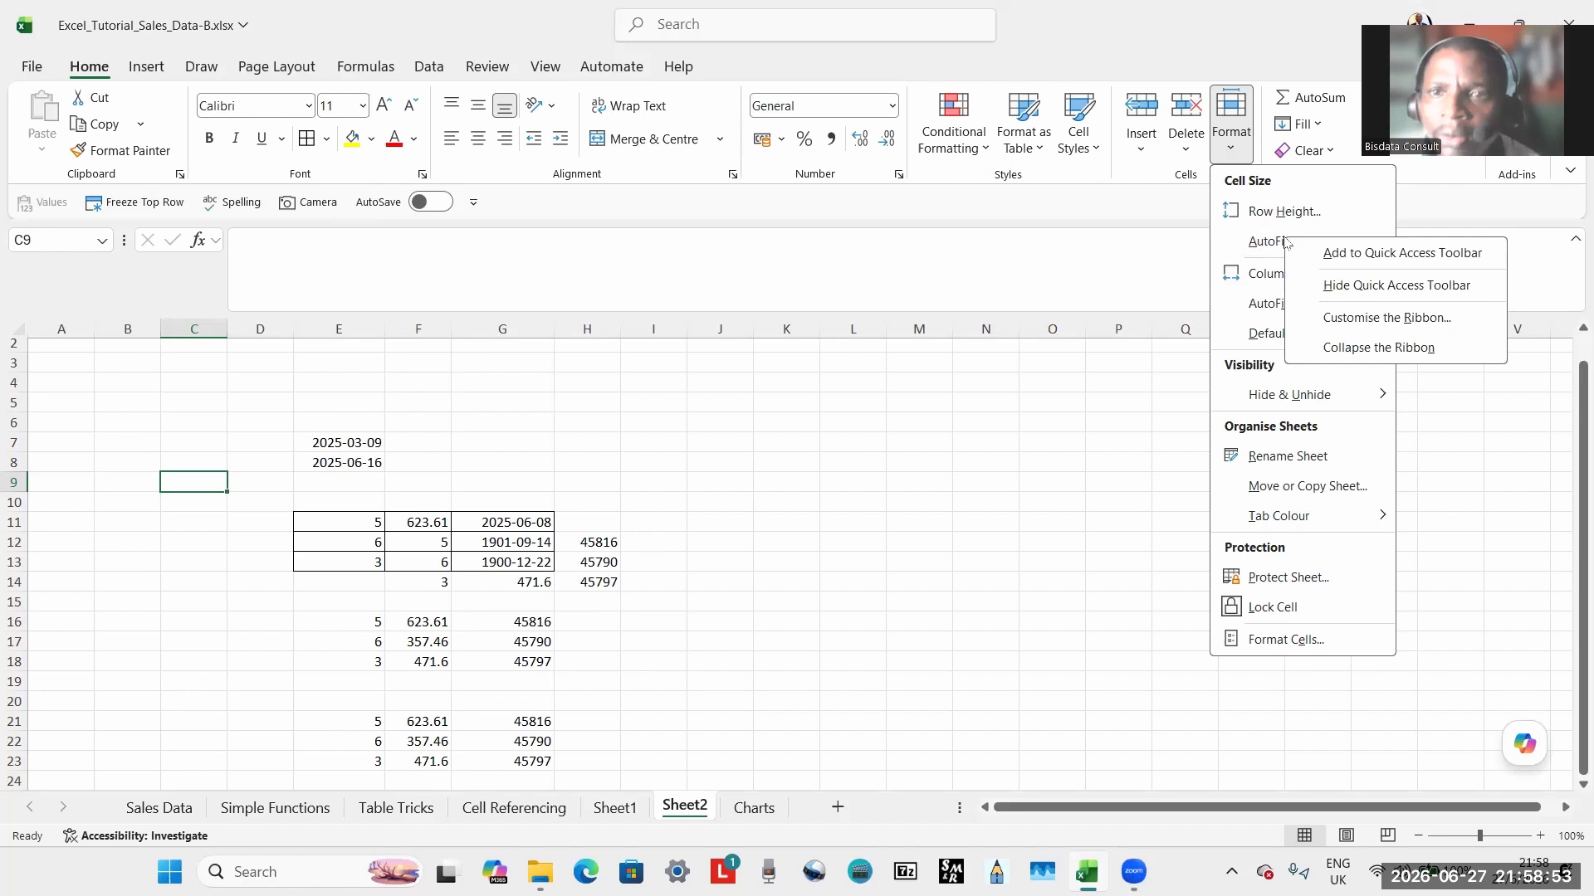
click(1353, 254)
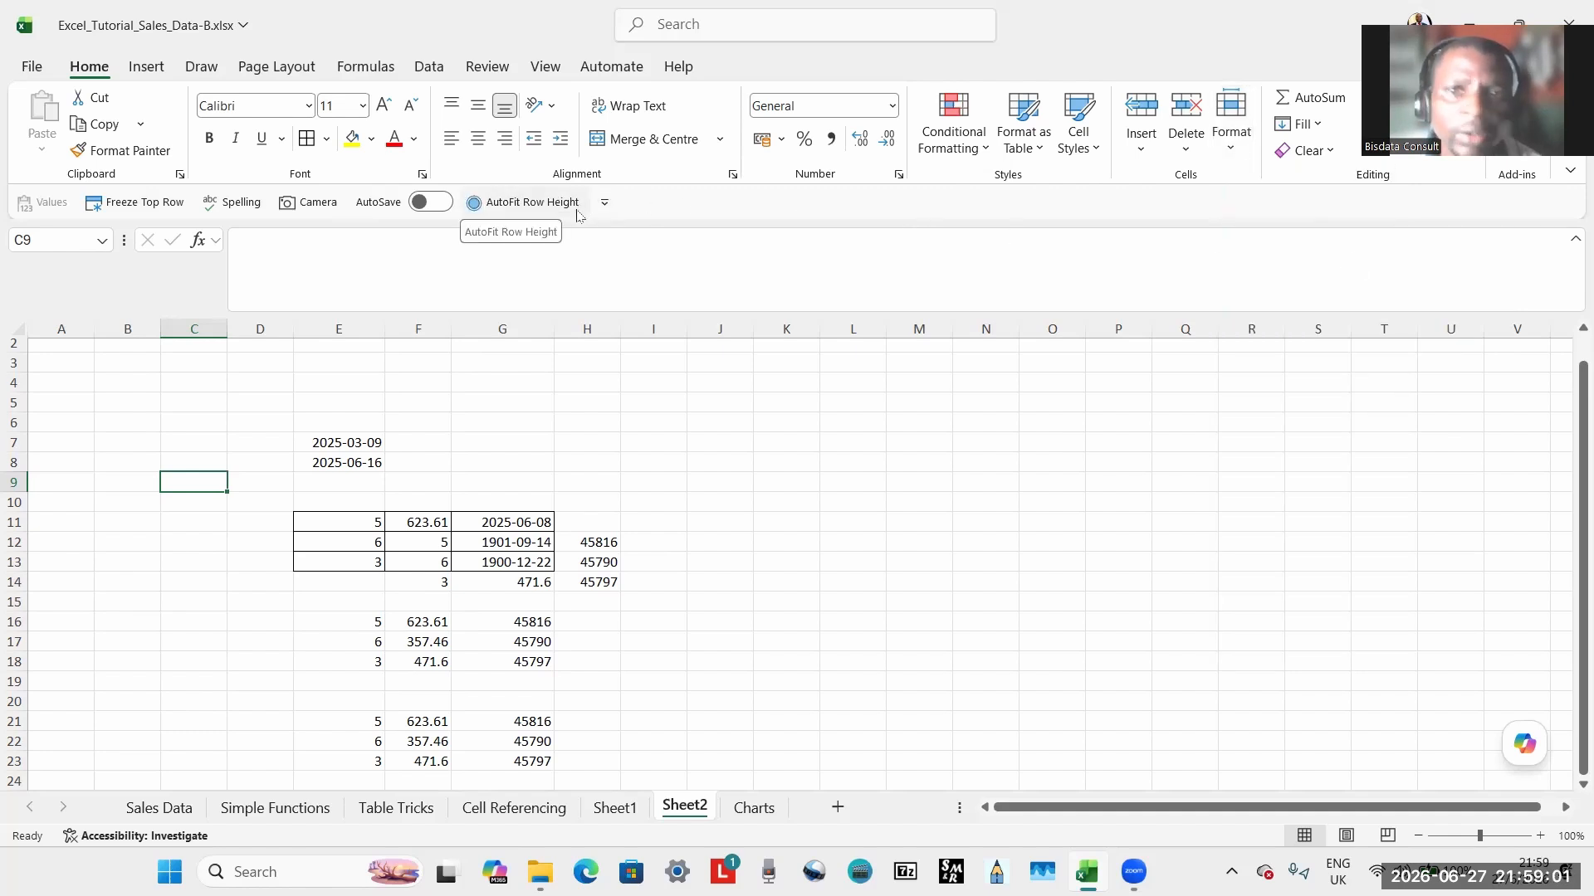
Add the AutoFit Column Width command from the cell Format options to the Quick Access Toolbar.
click(1231, 148)
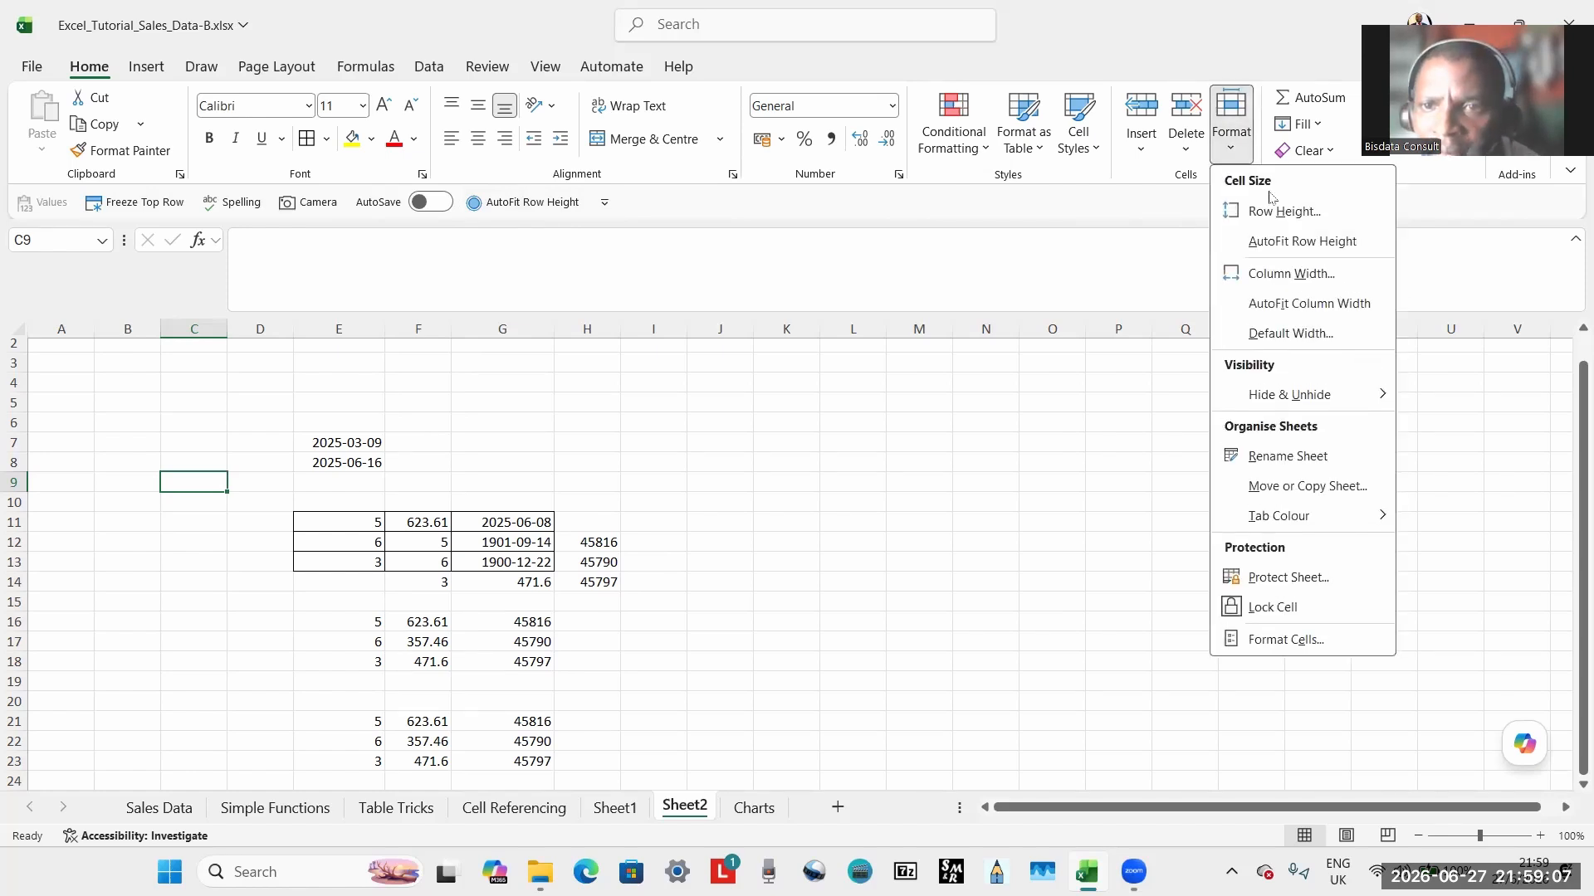
click(1321, 304)
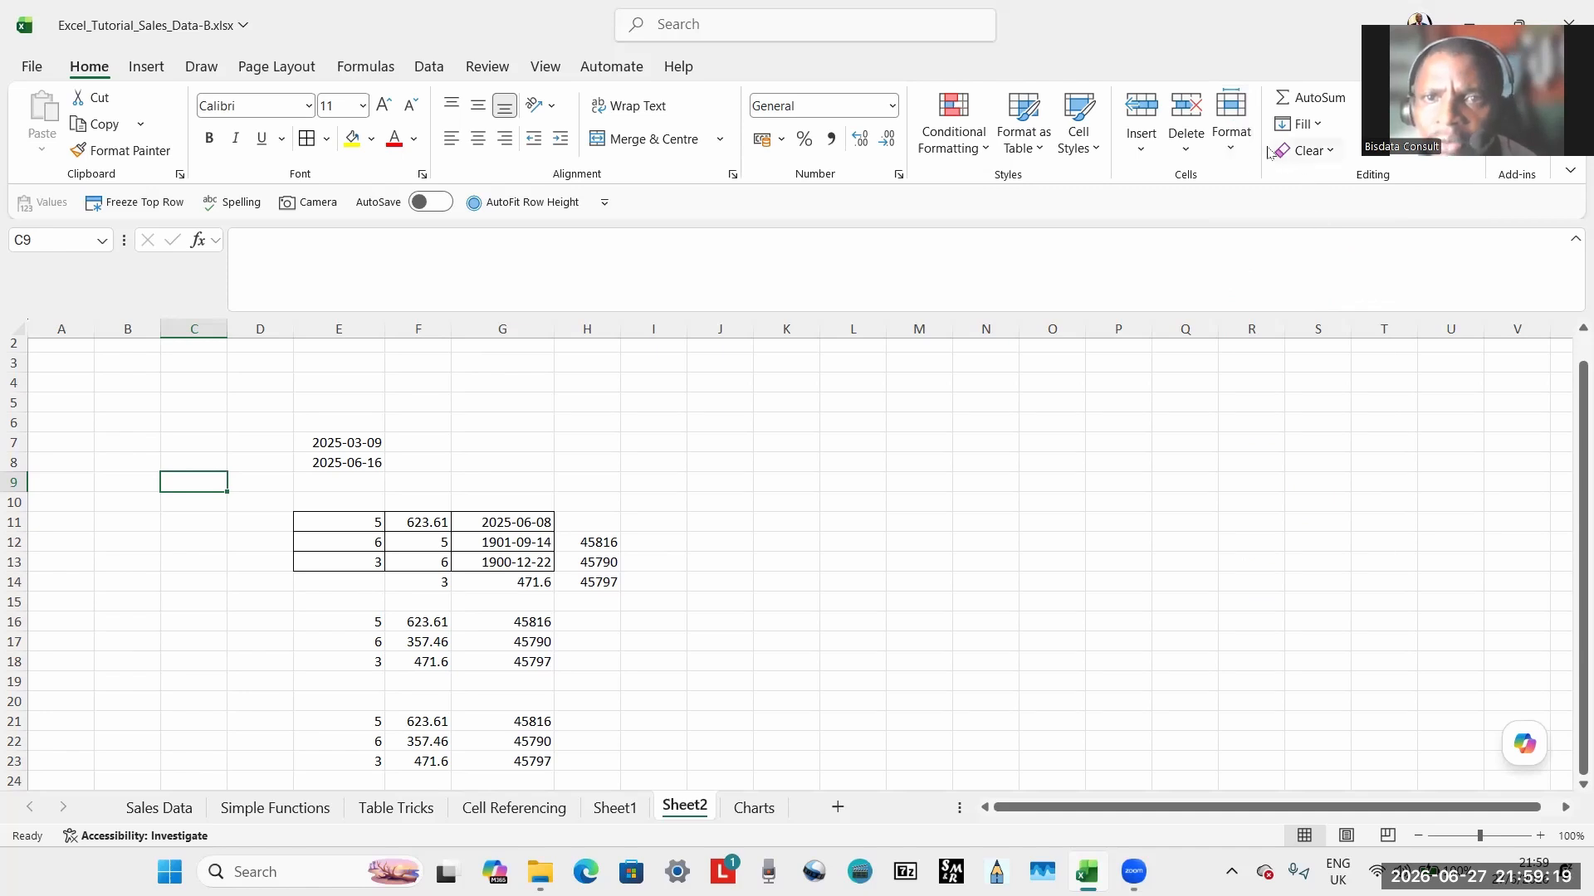
click(1232, 148)
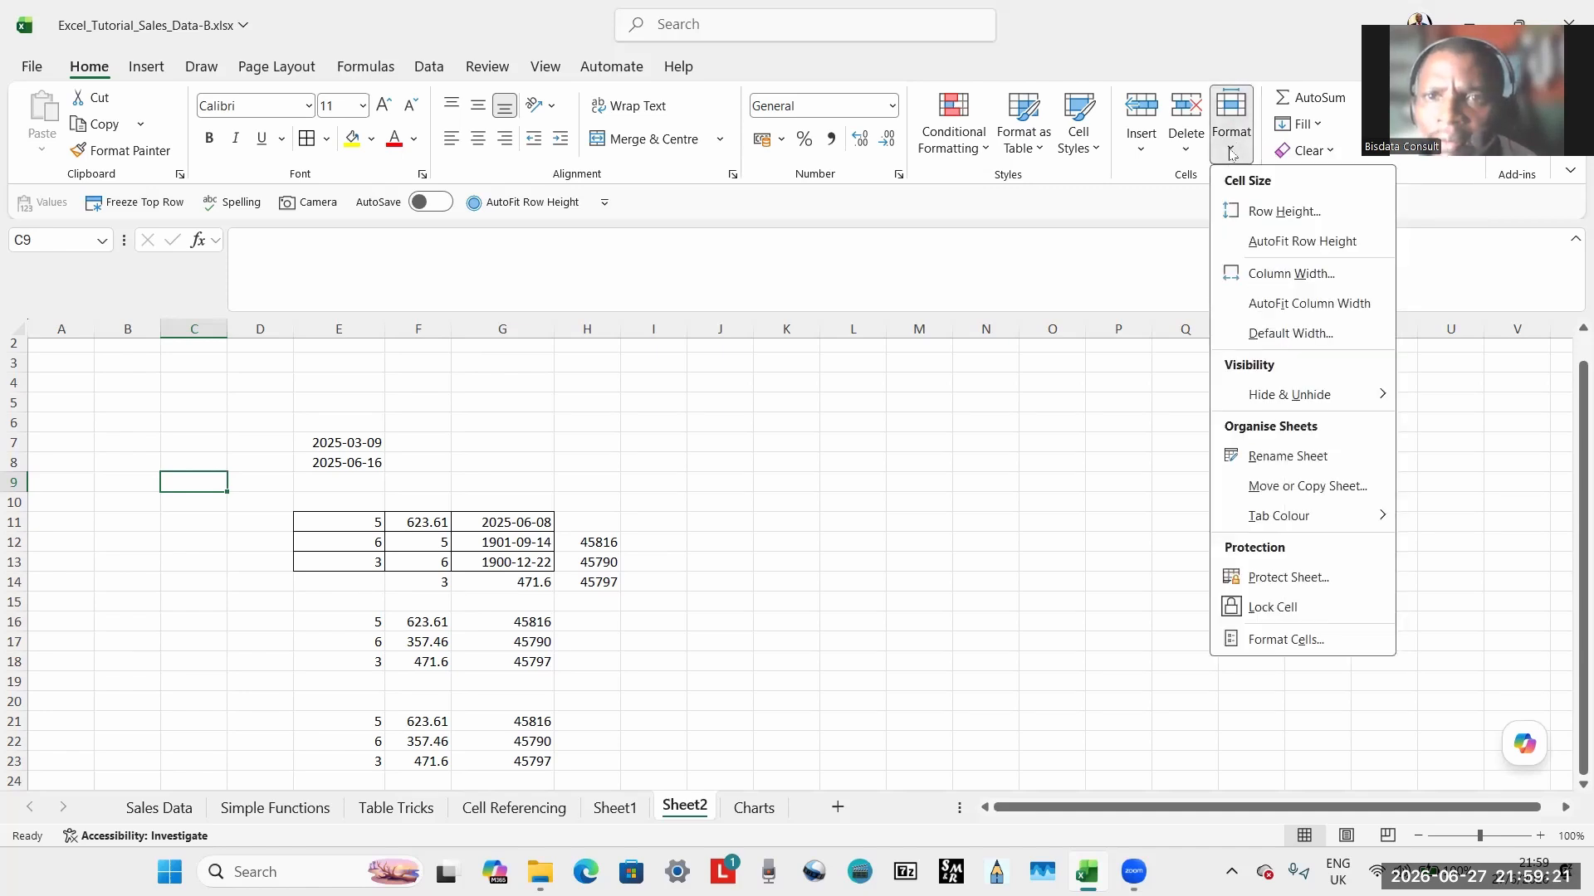
right_click(1294, 303)
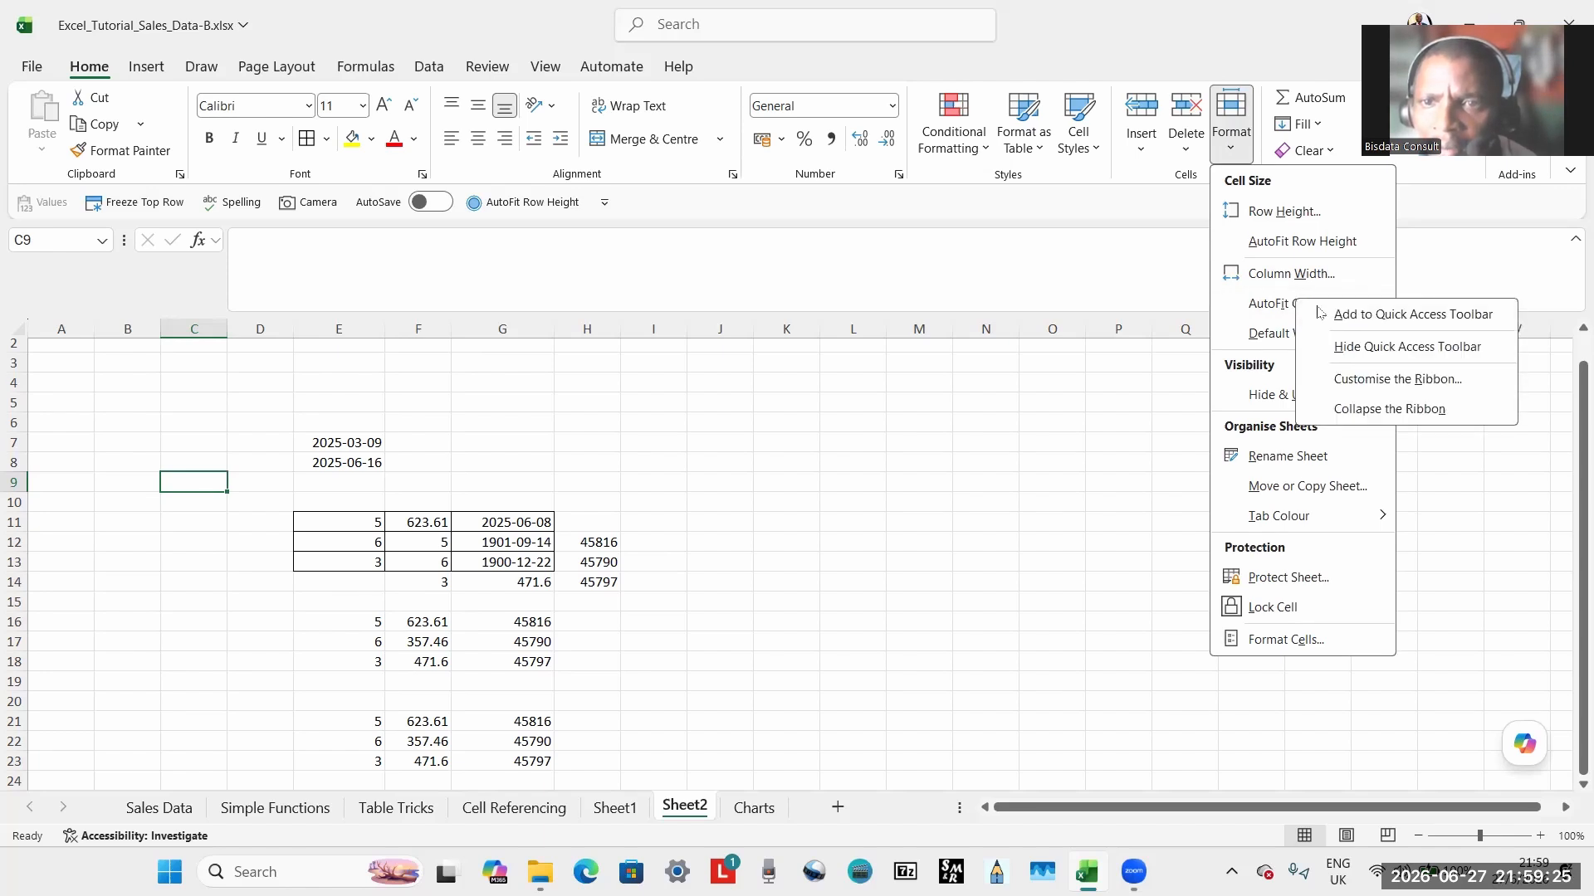
click(1345, 316)
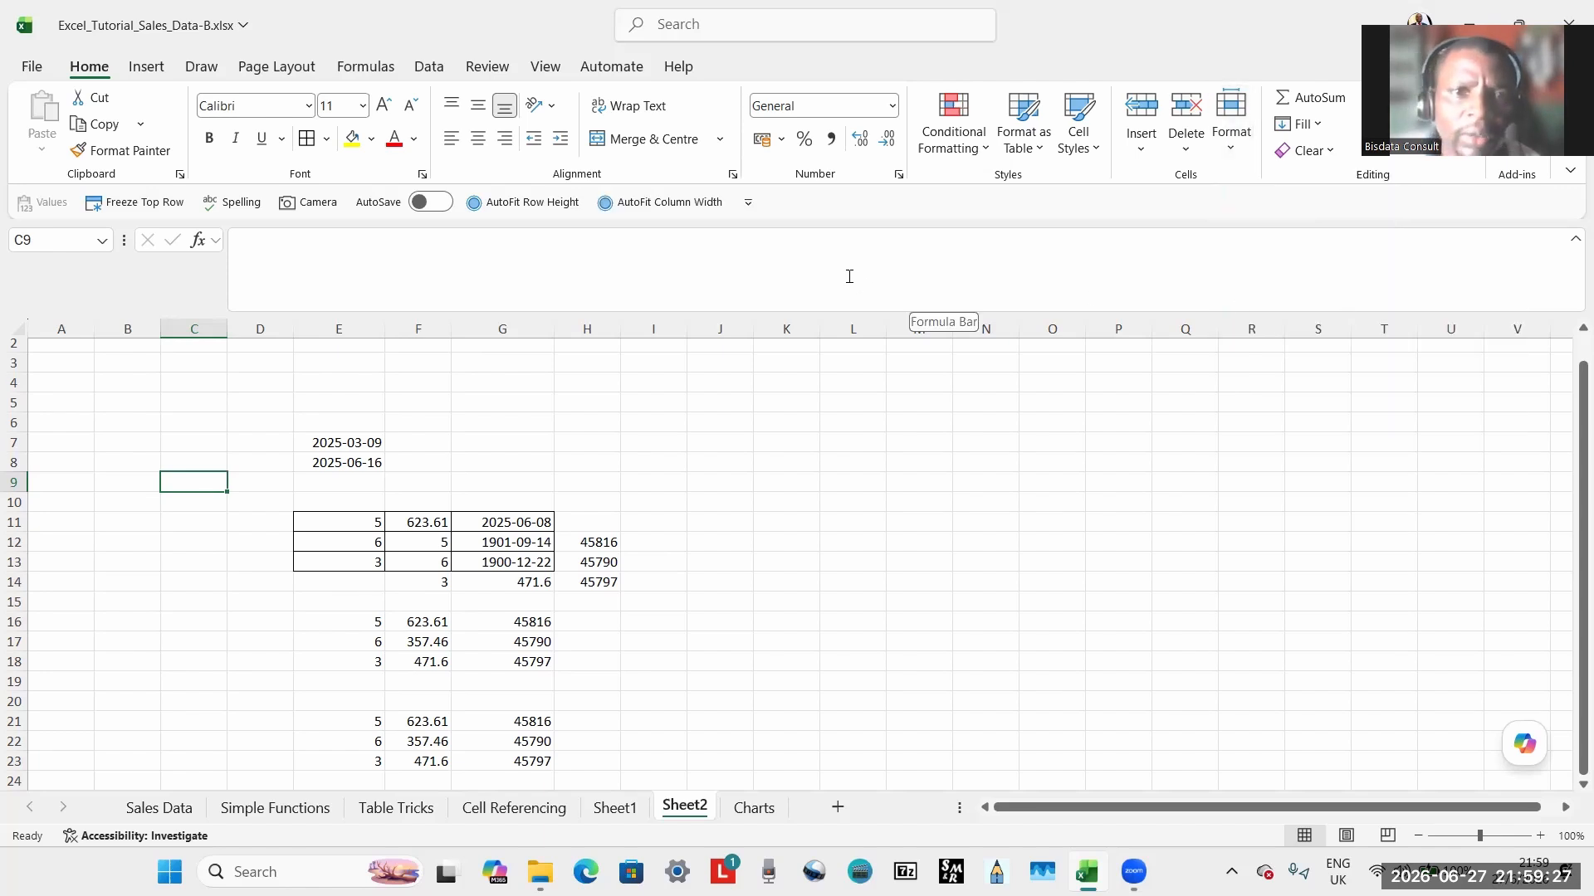
In the Quick Access Toolbar customisation list, move AutoFit Row Height up to third place, directly after Freeze Top Row.
click(748, 203)
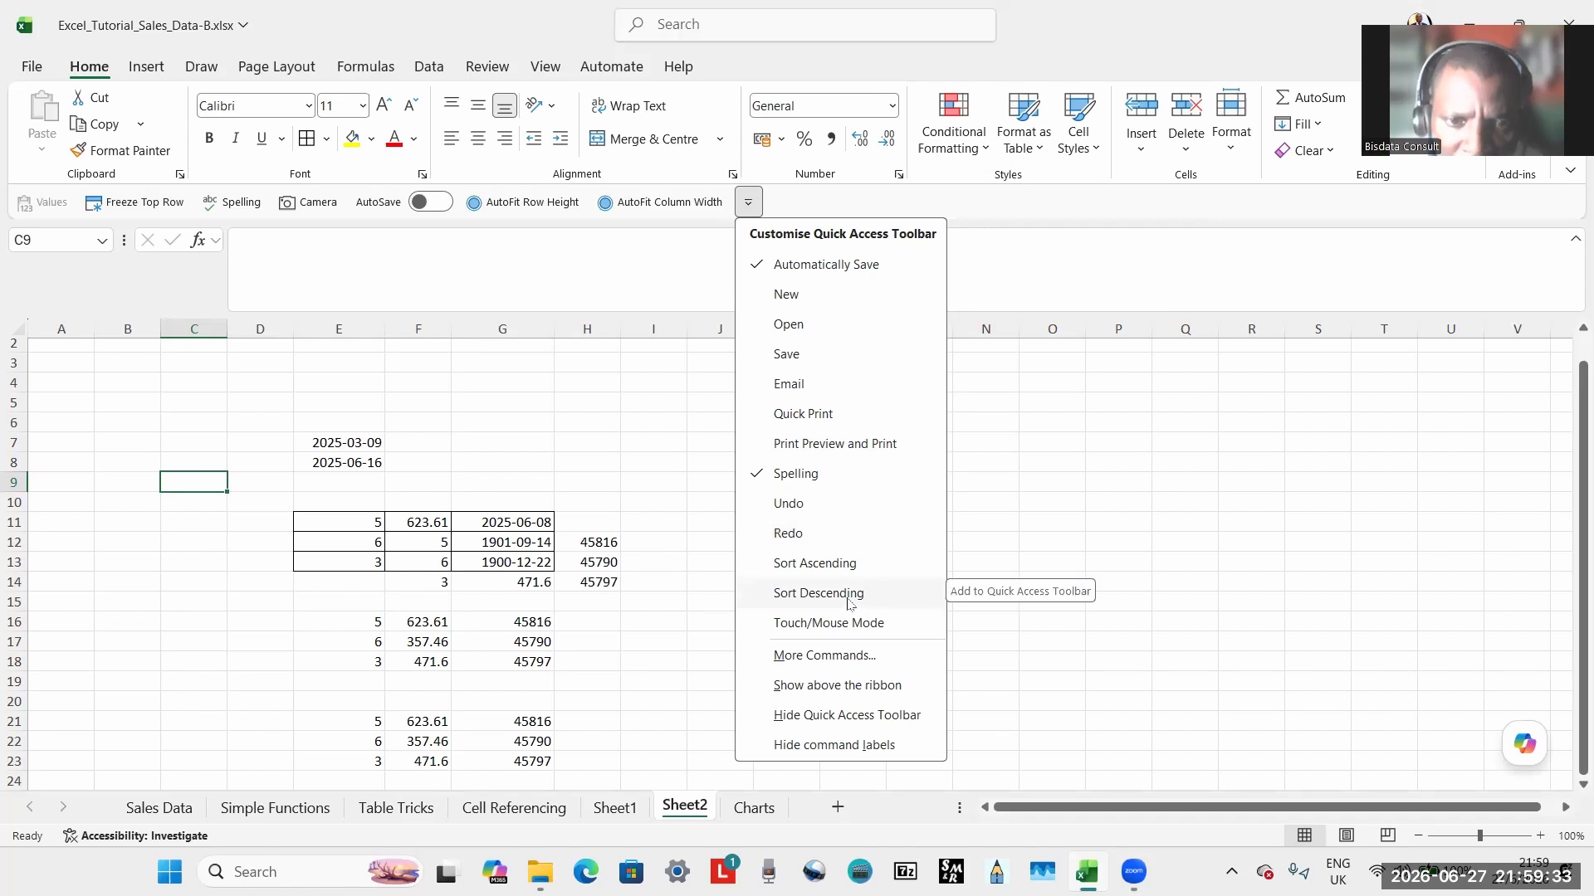
click(844, 658)
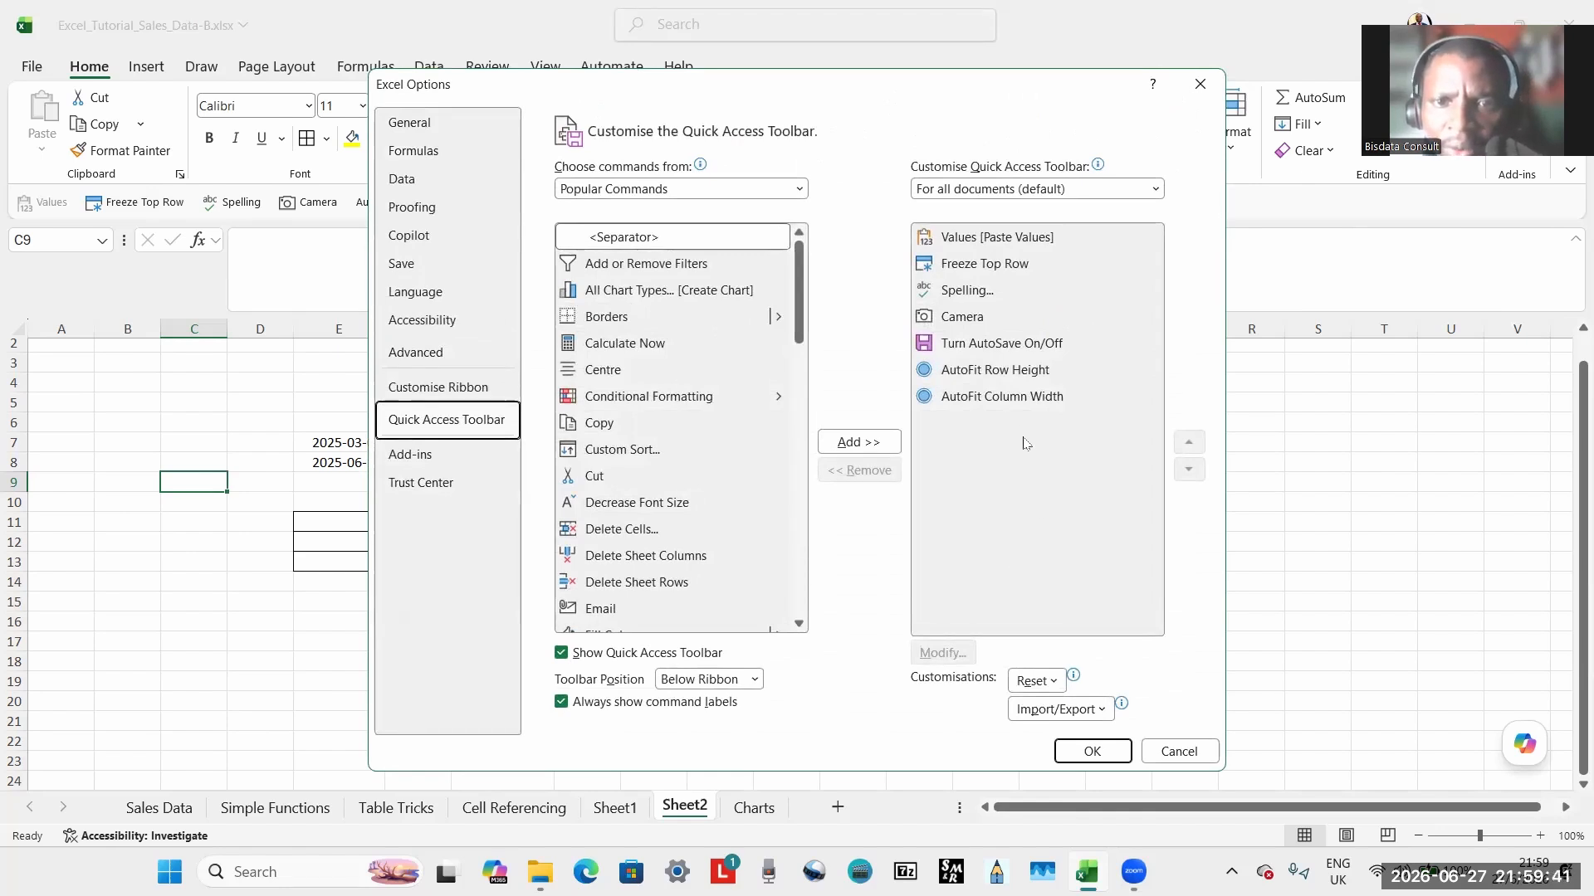
click(1000, 375)
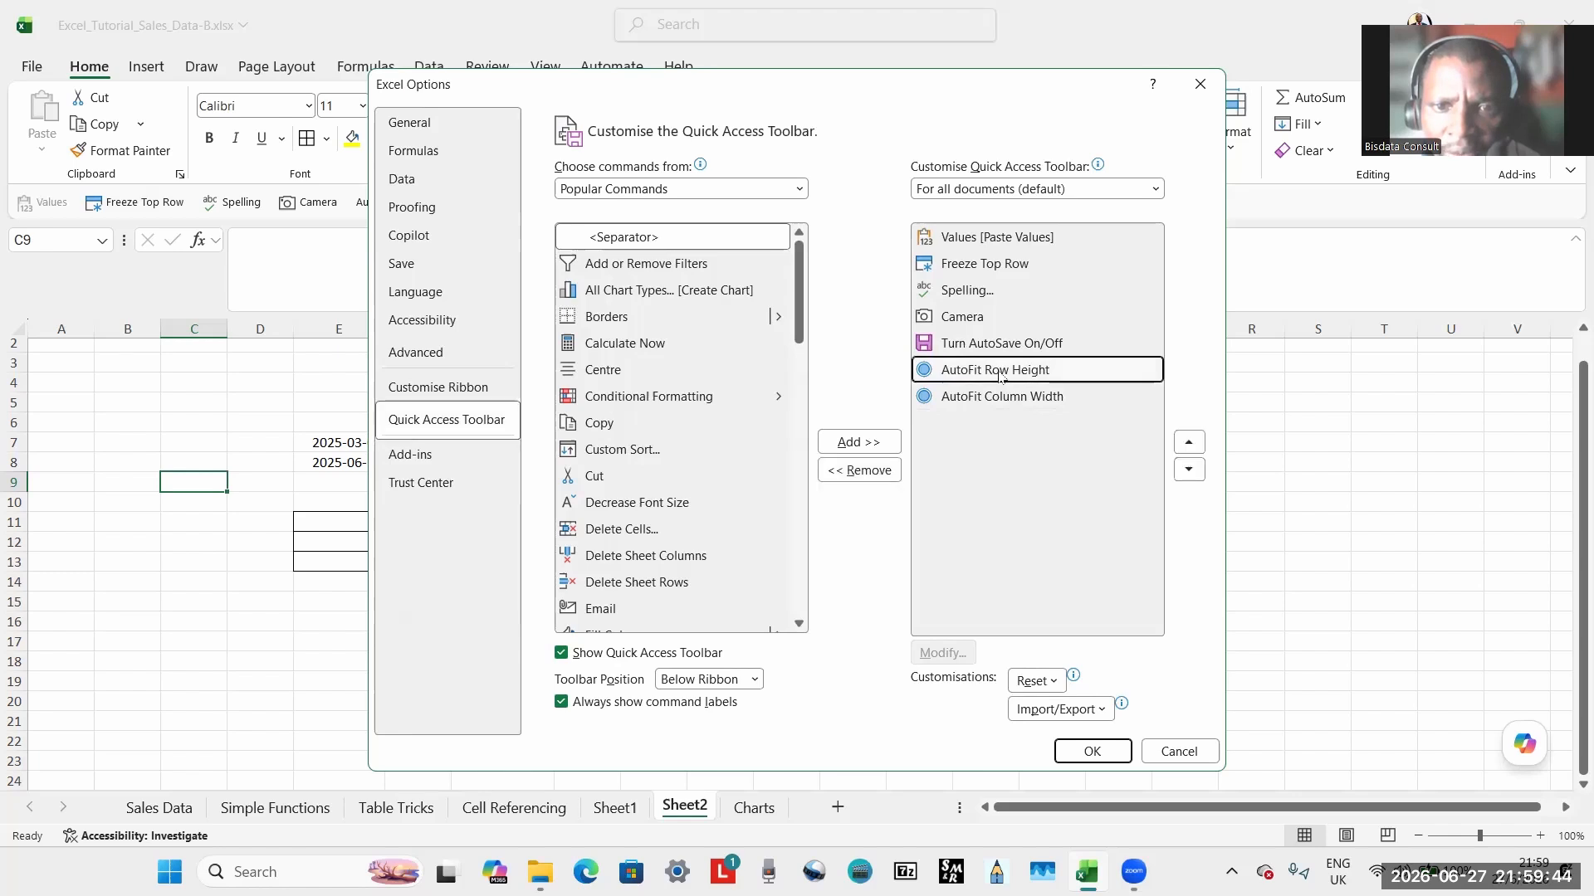
click(1188, 442)
click(1189, 441)
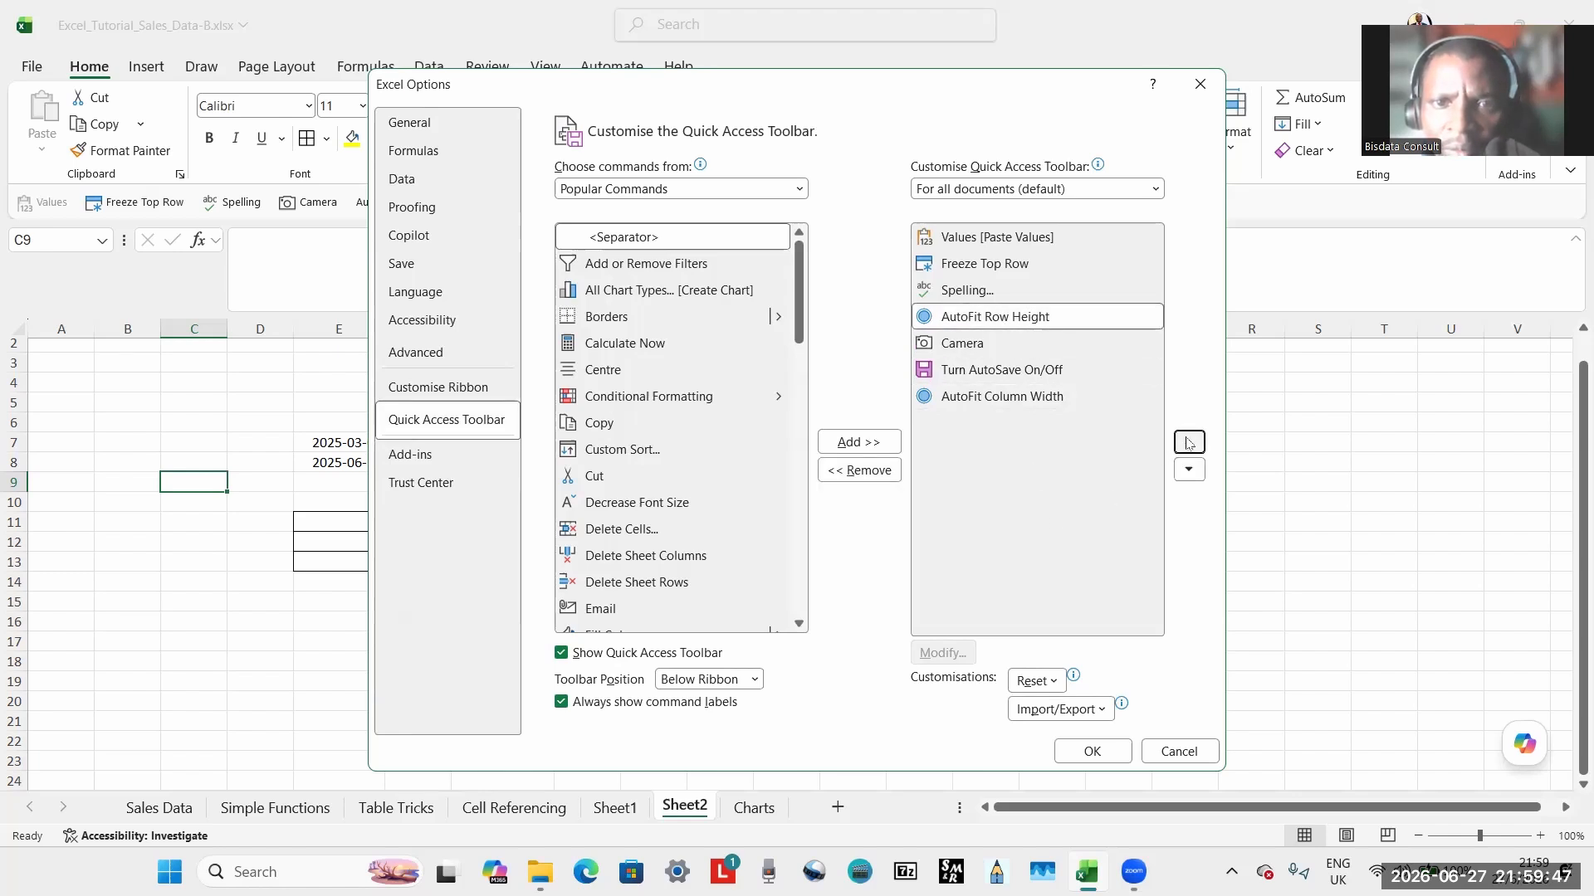
click(1189, 441)
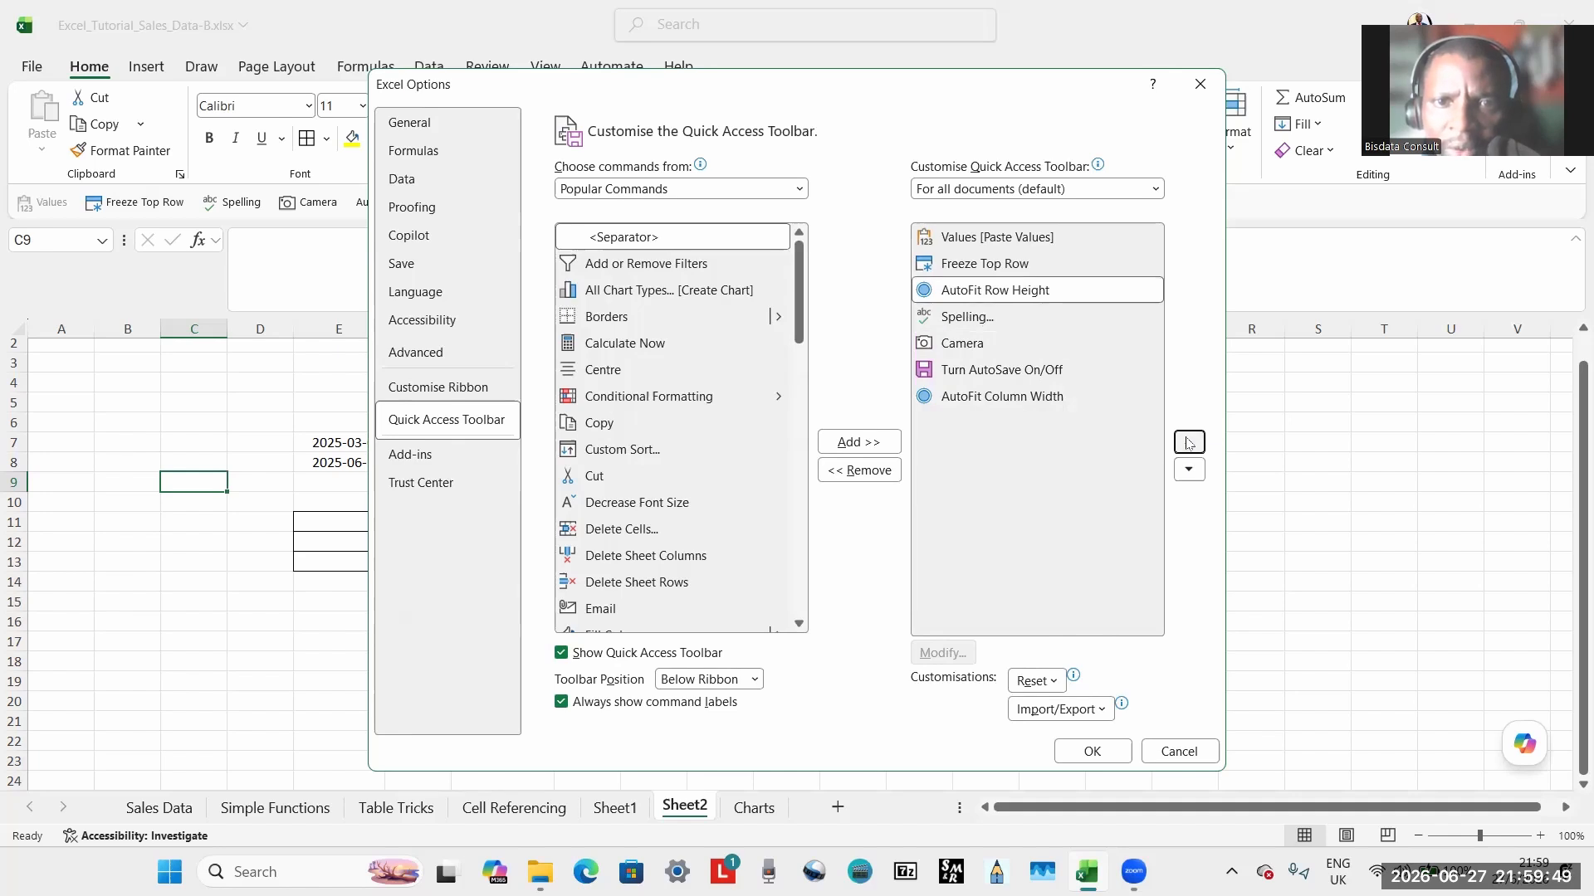
Move AutoFit Column Width up to fourth place, directly after AutoFit Row Height, and apply the toolbar order.
click(1029, 403)
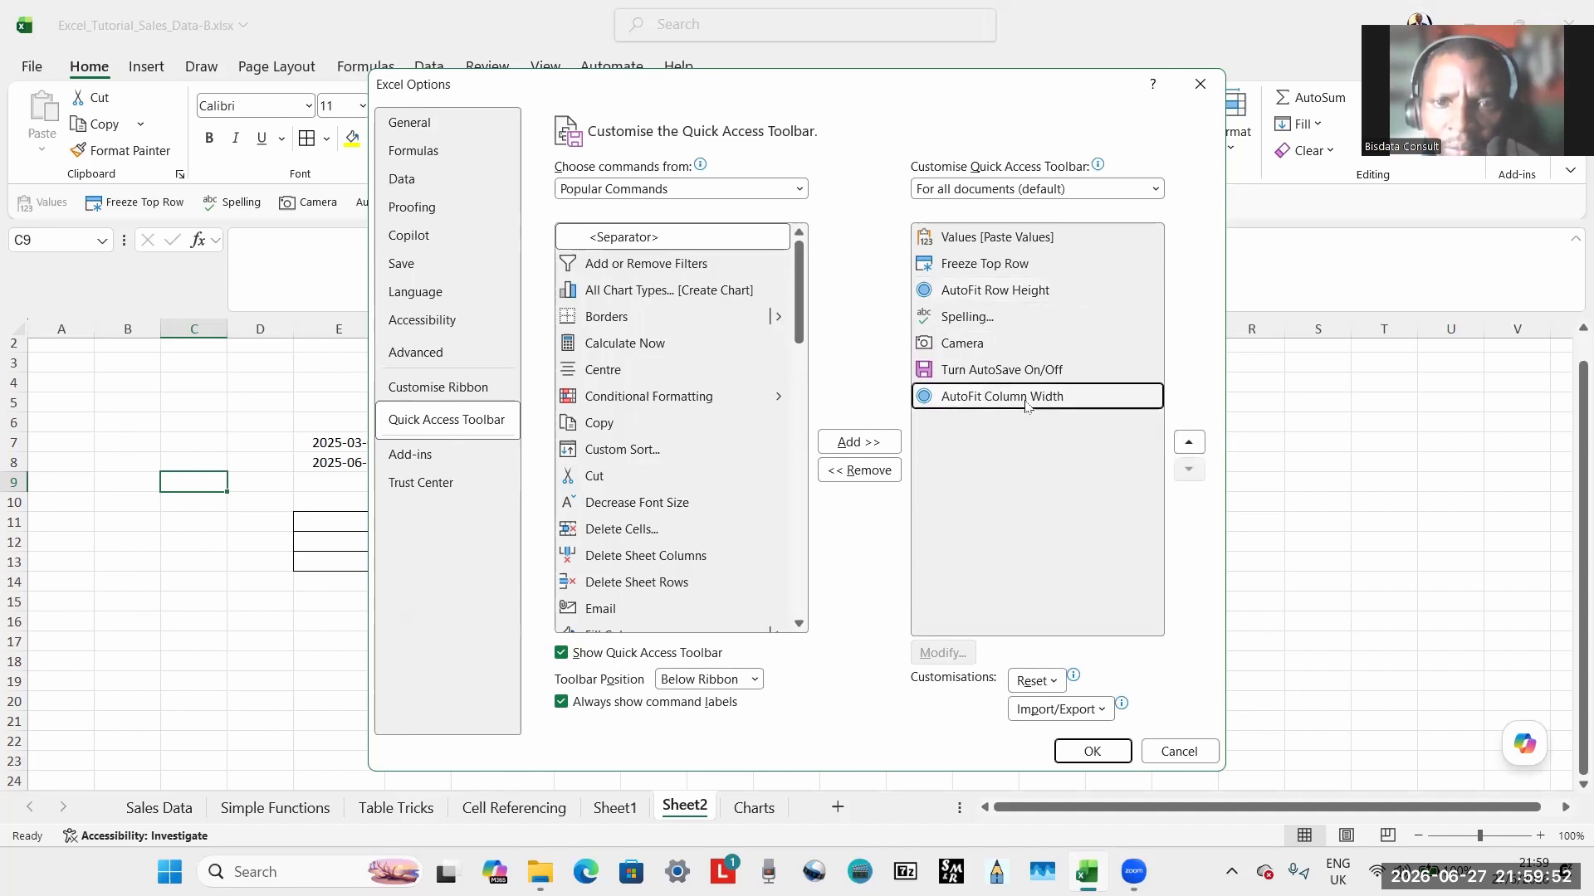
click(1188, 442)
click(1189, 442)
click(1188, 442)
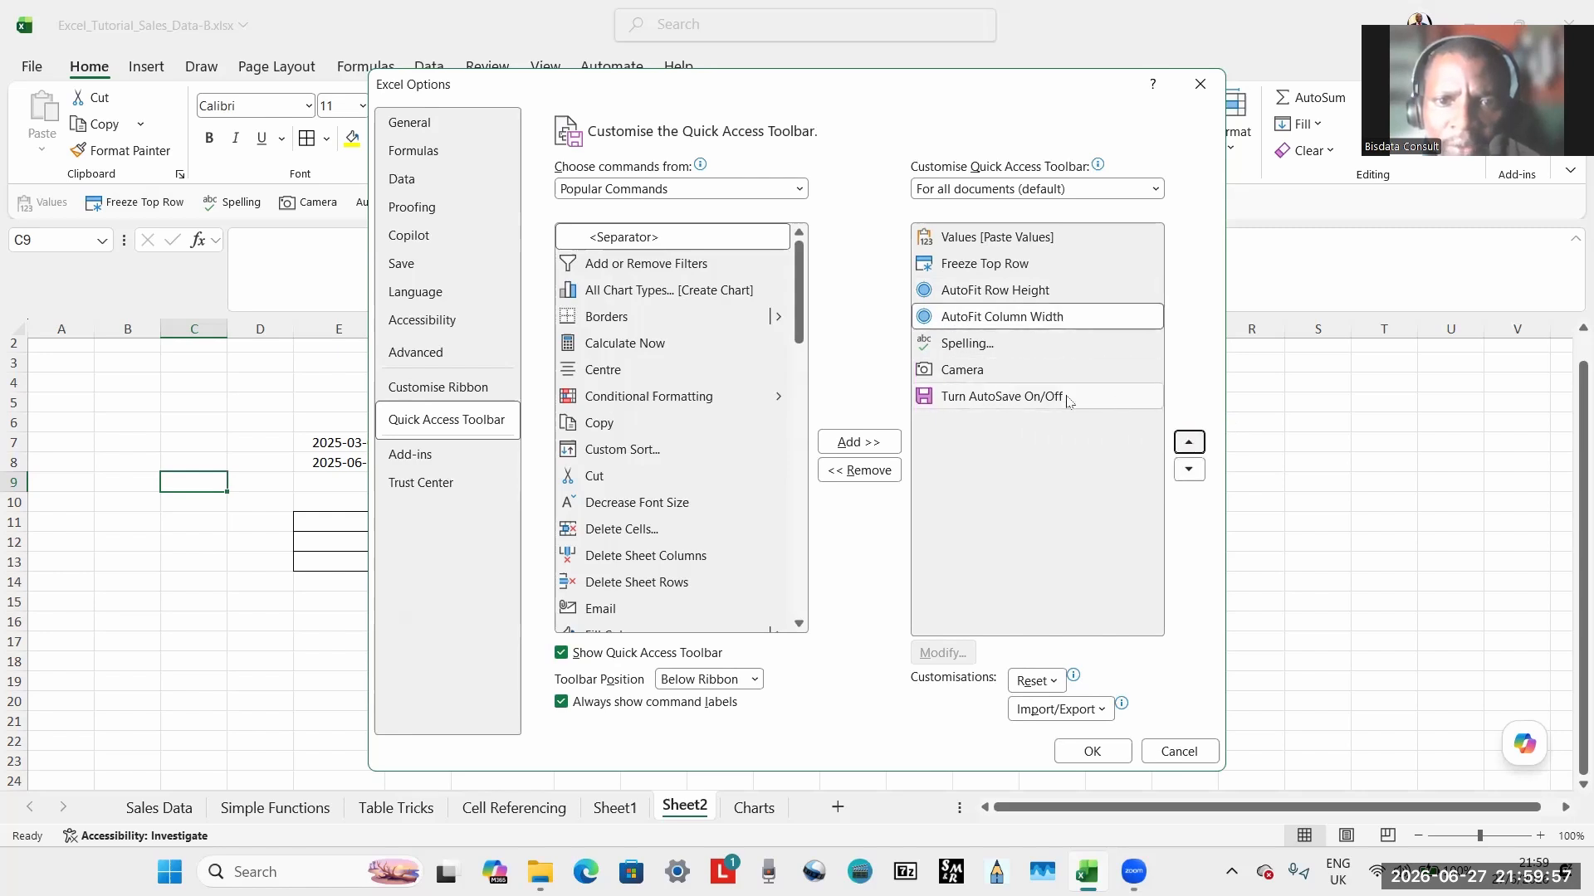
click(1092, 750)
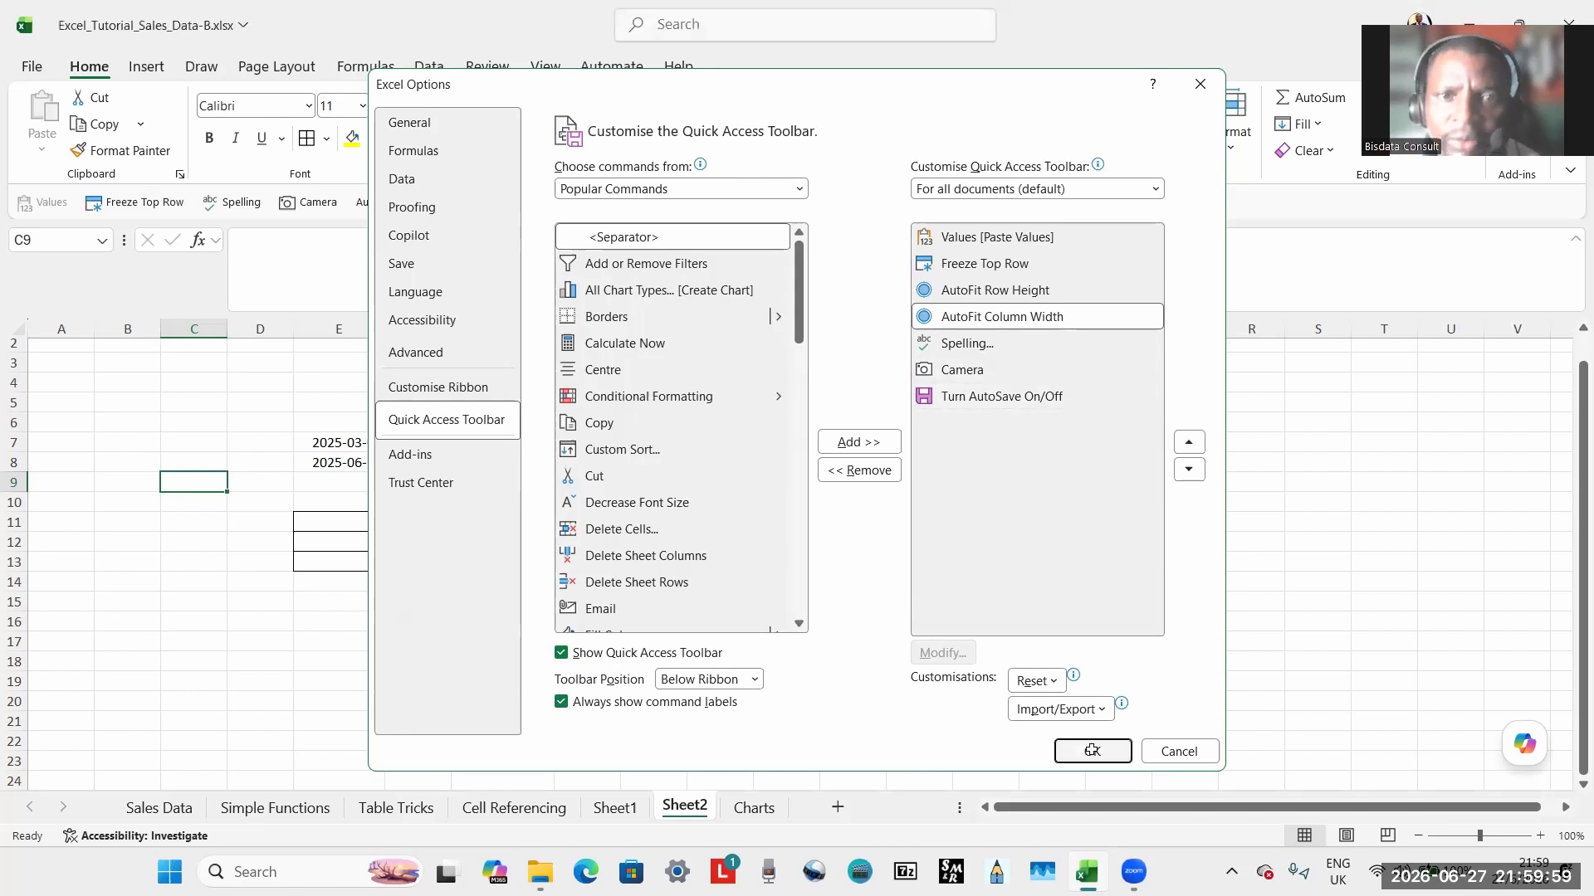
Select the whole sales table on the Sales Data sheet, from the Sales ID header through the last row, 51.
click(564, 564)
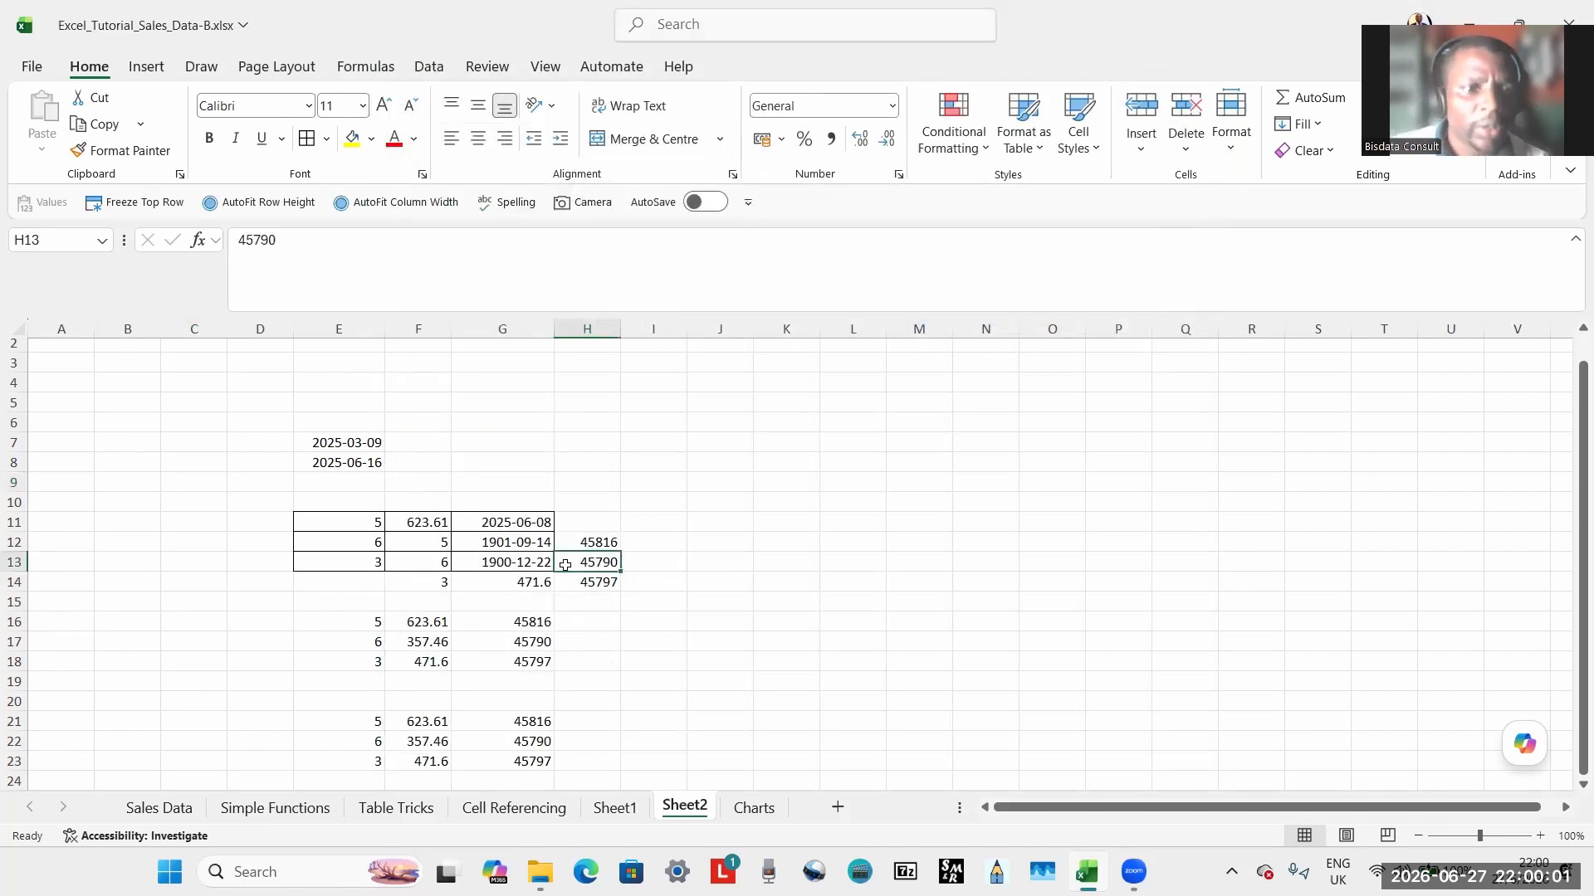
click(287, 478)
click(175, 808)
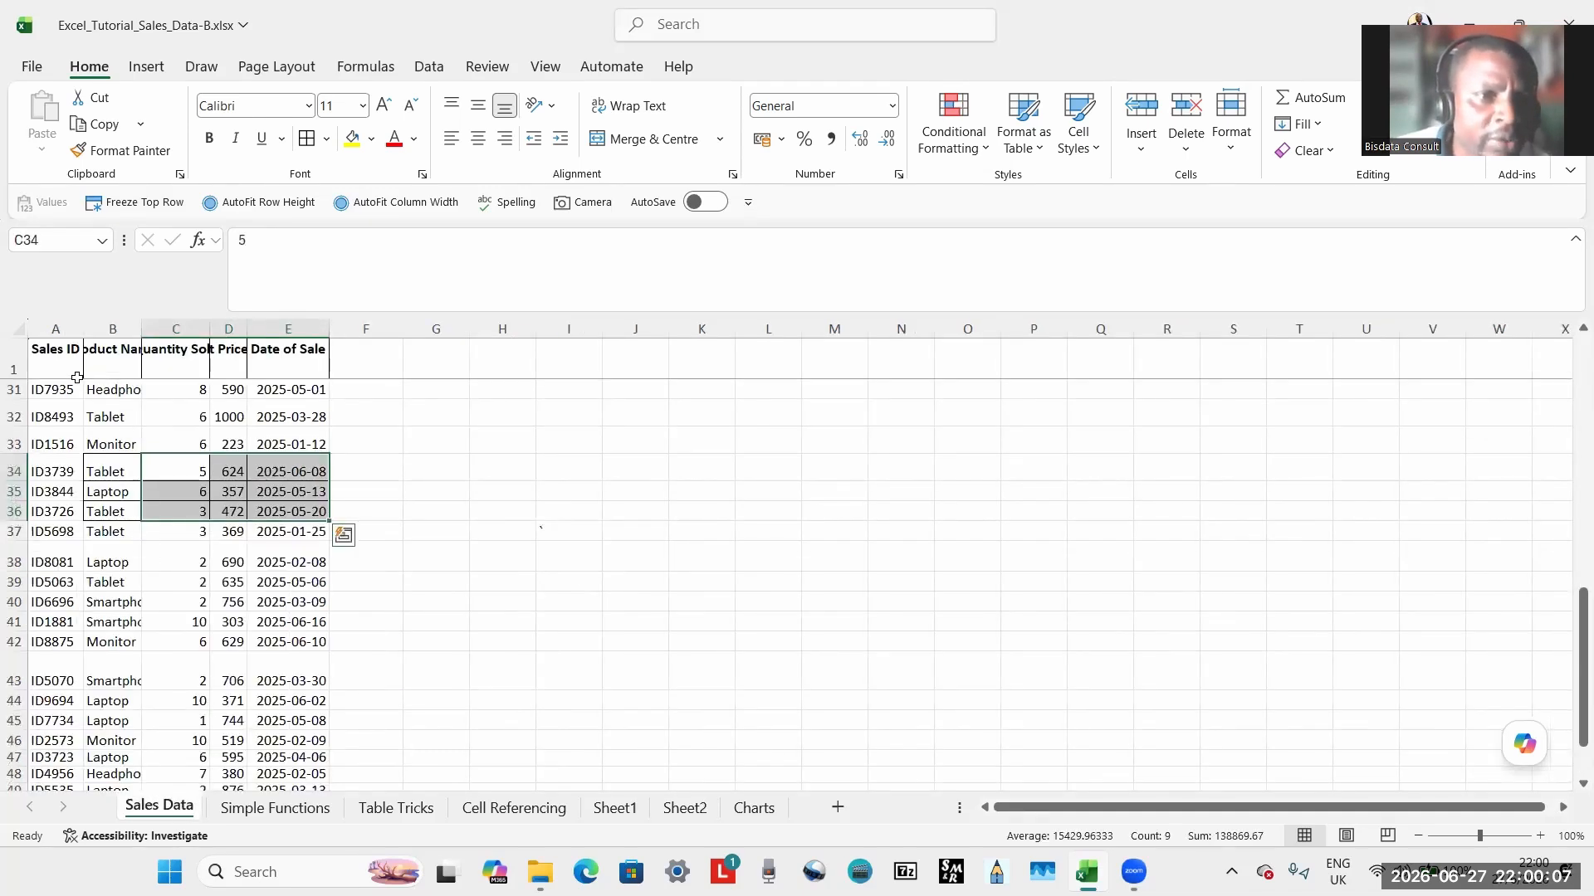
drag(62, 356, 308, 449)
key(ctrl+shift+Down)
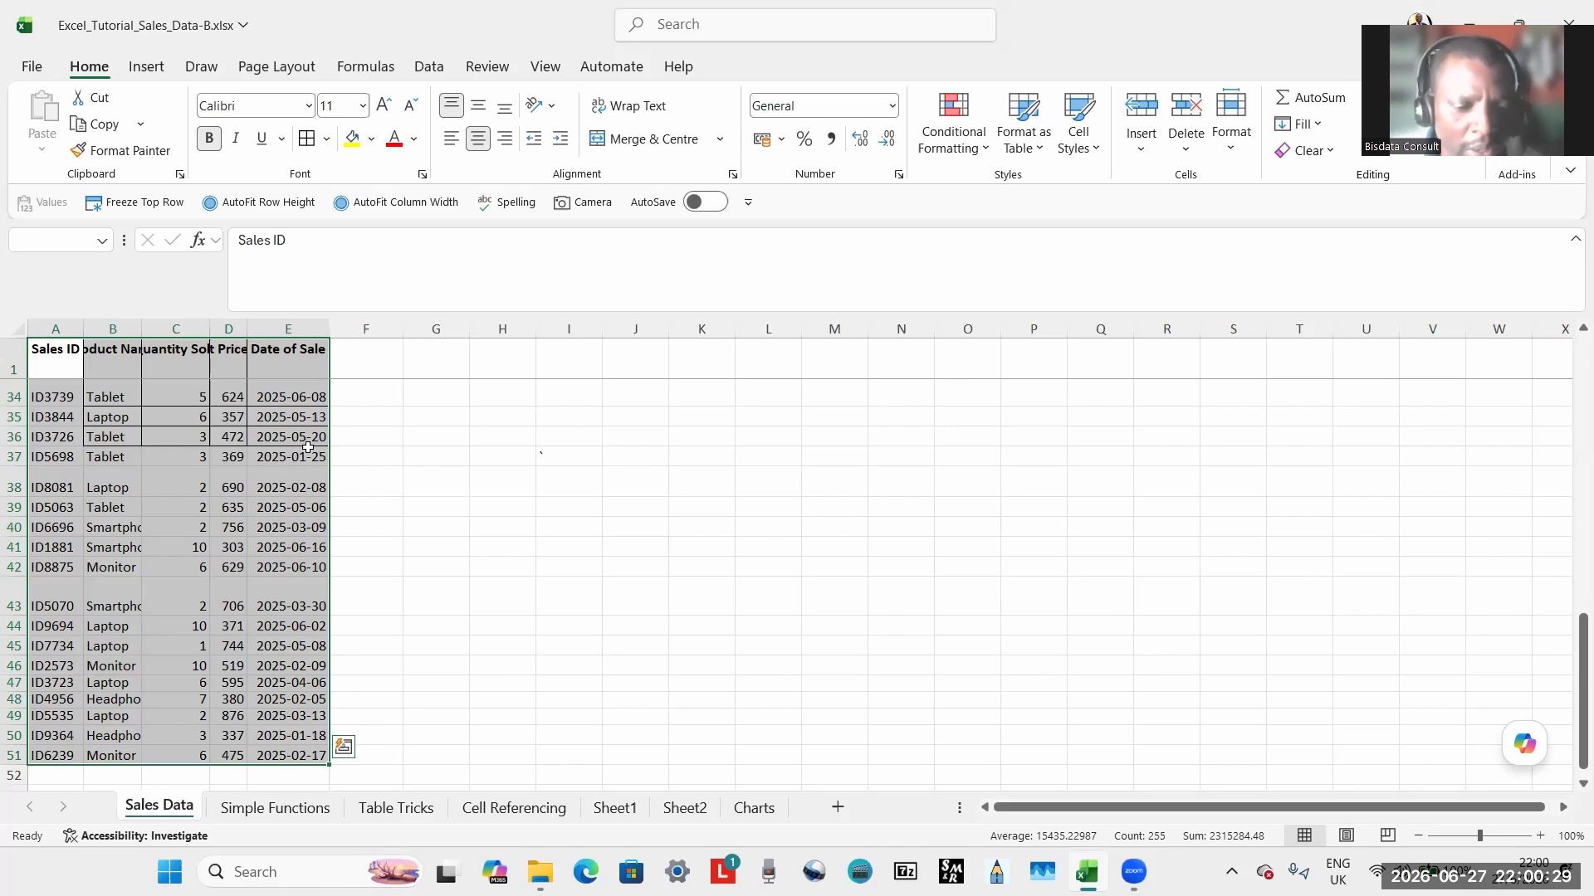
AutoFit the row heights of the selected sales table.
key(alt)
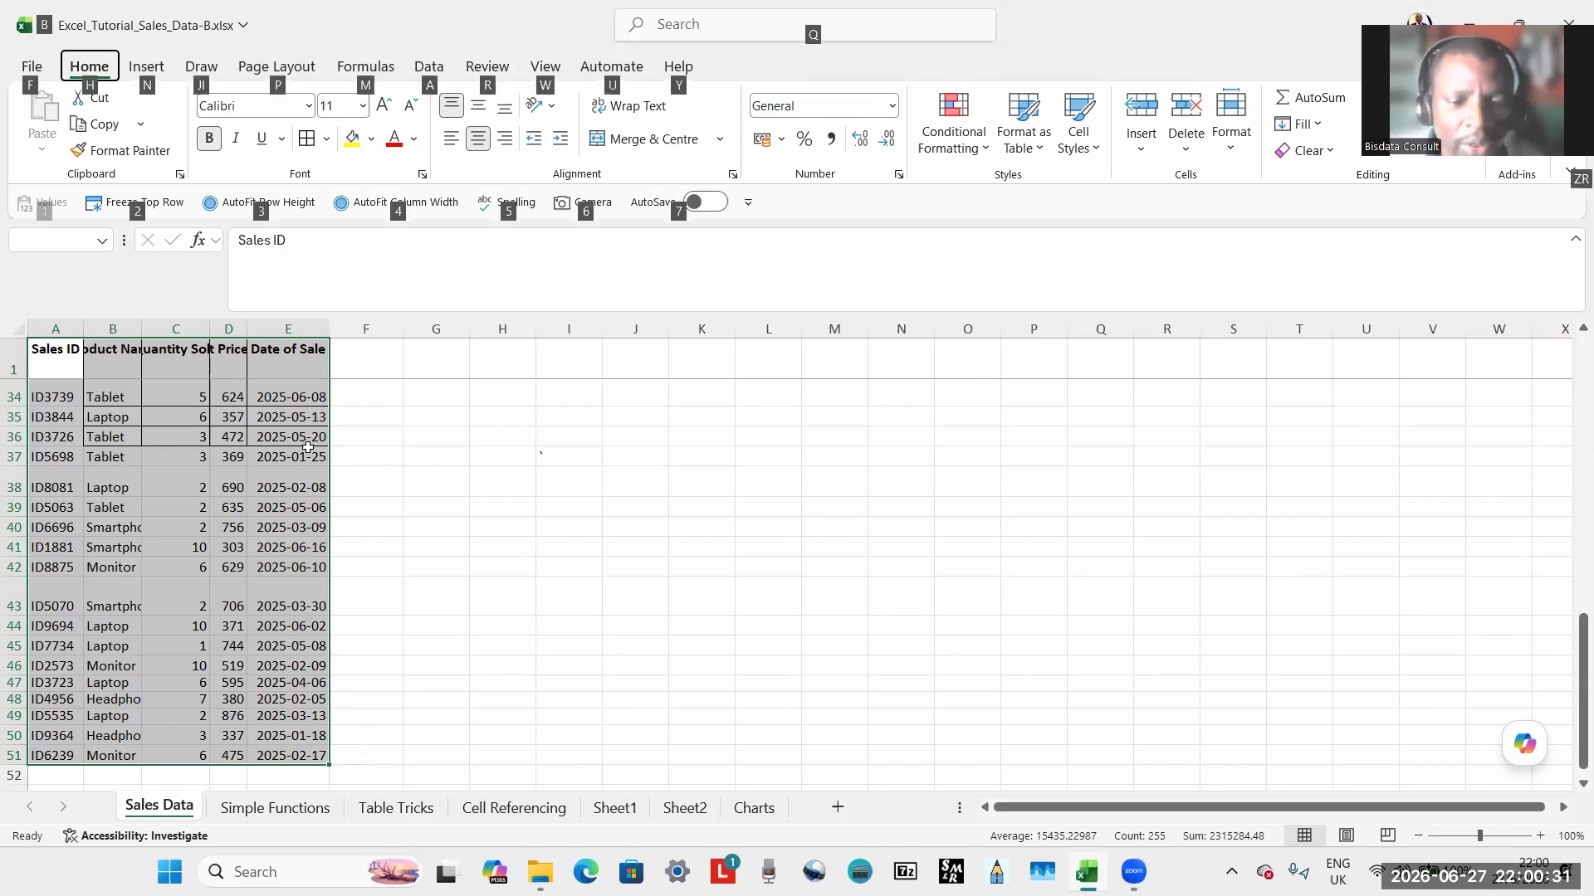
key(h)
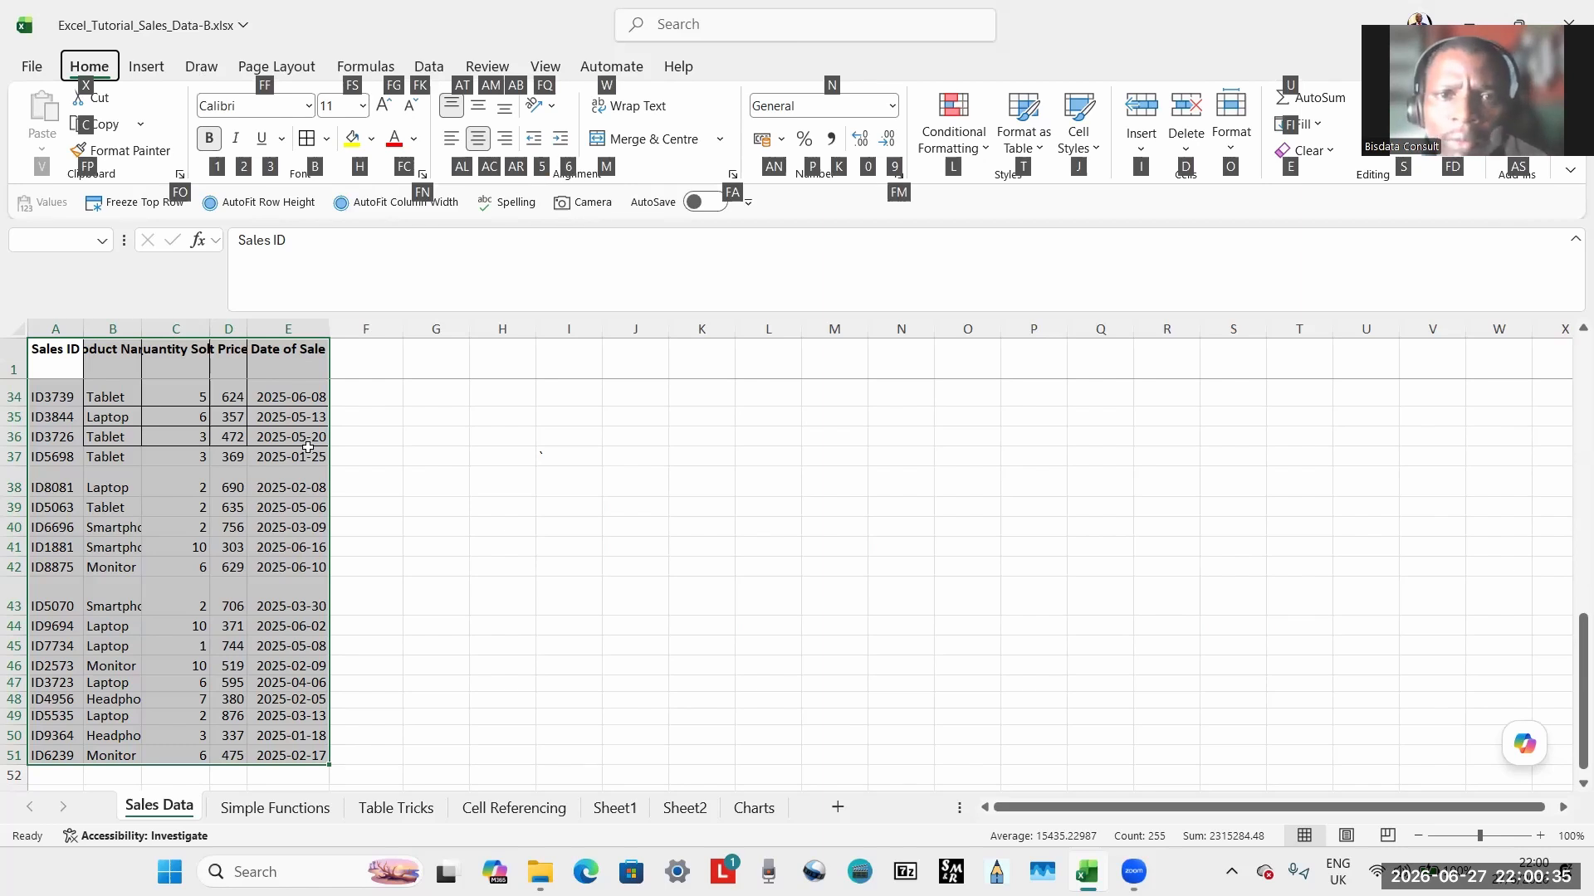
key(o)
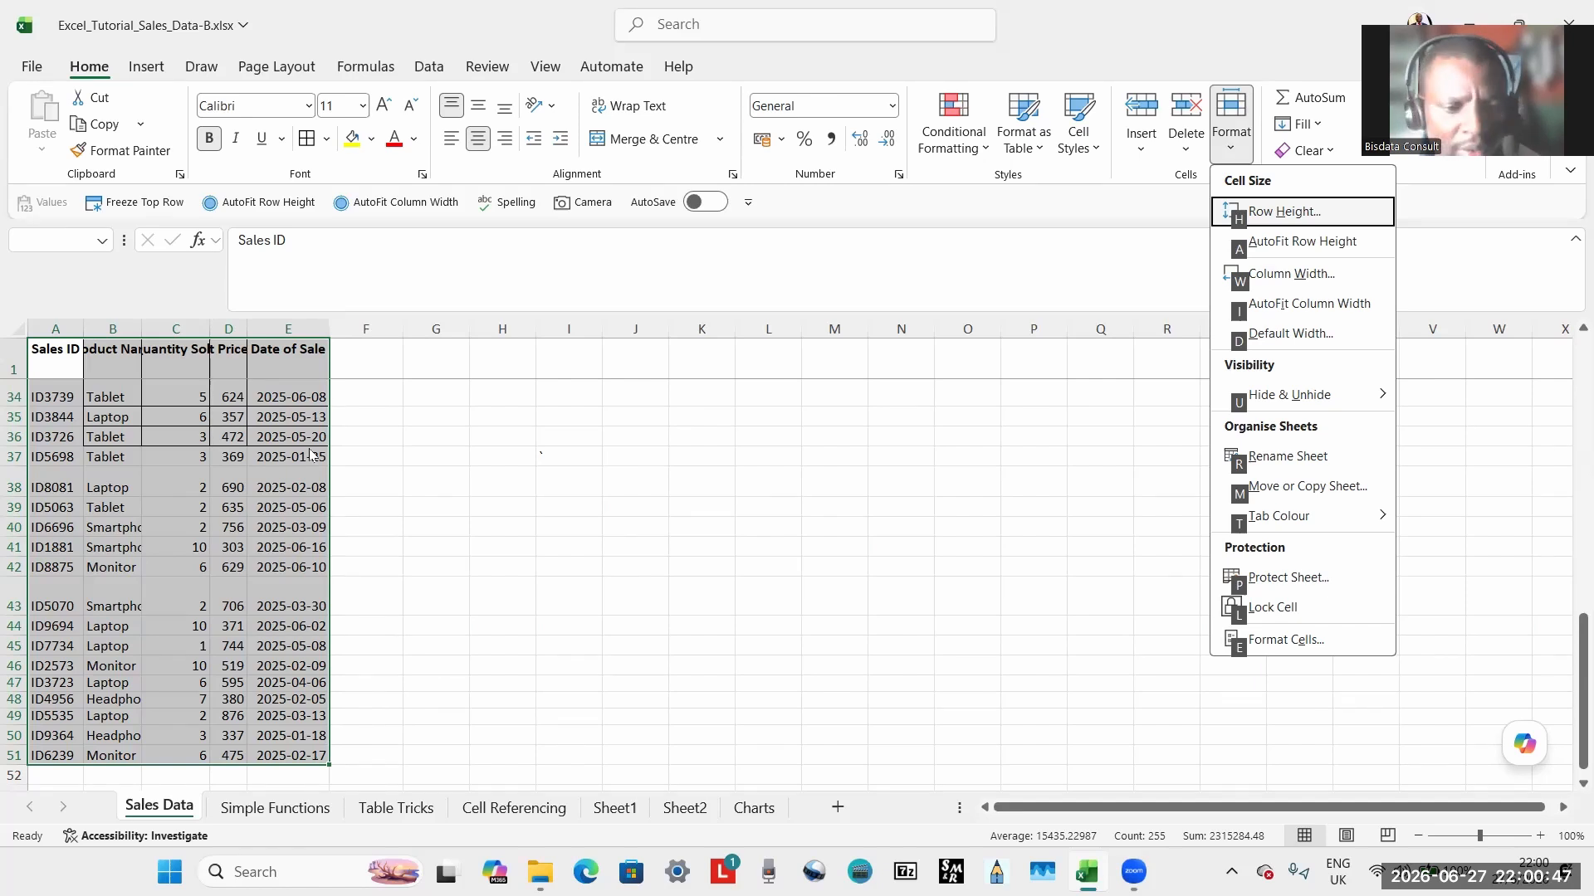
key(a)
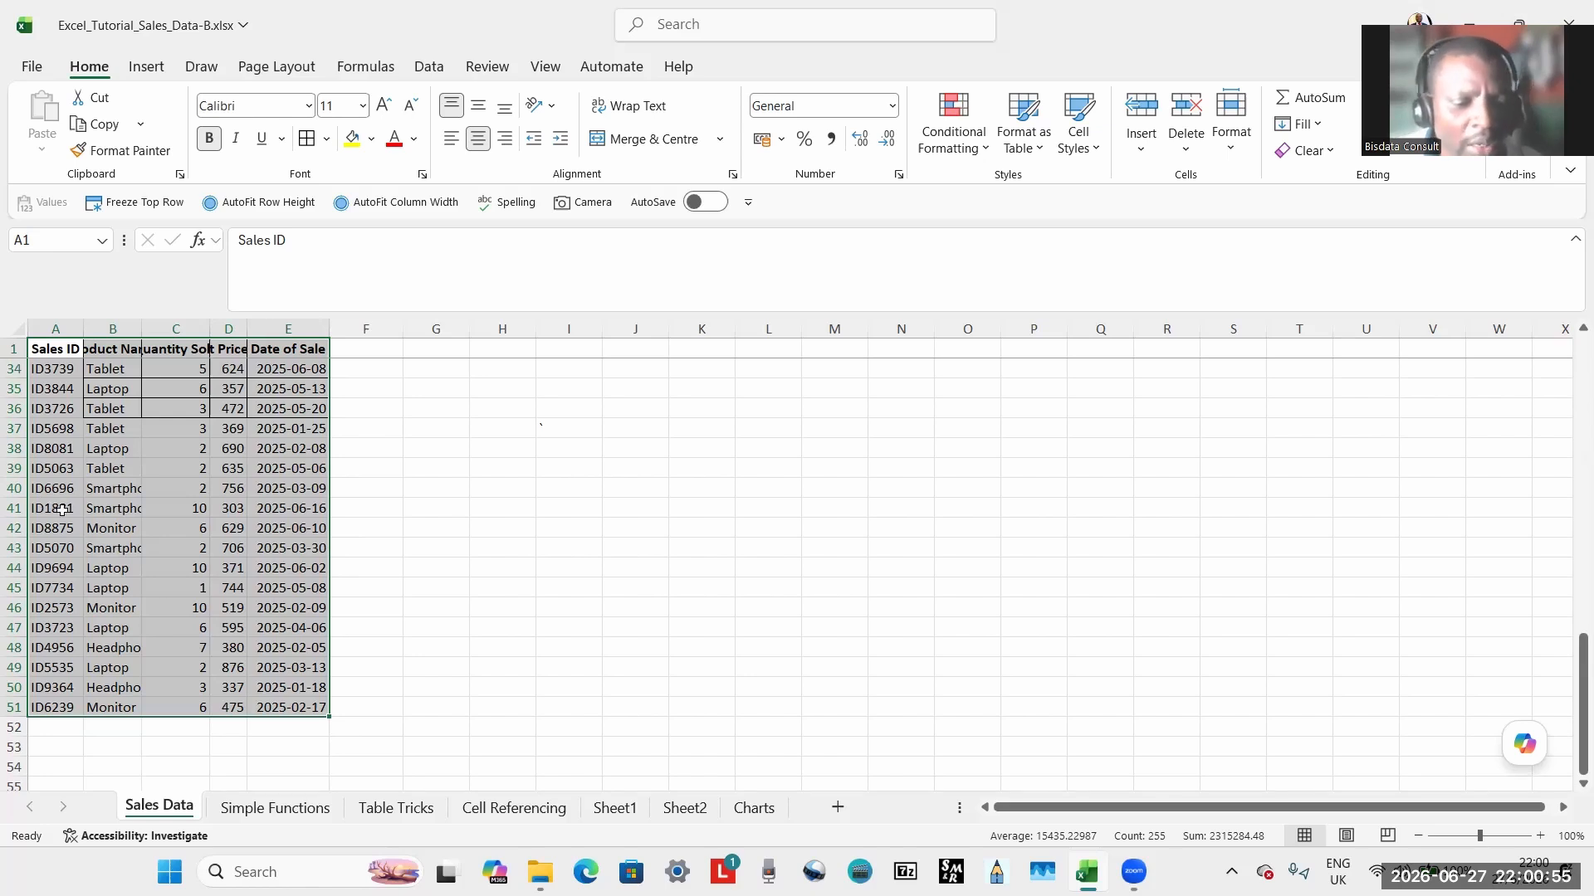
AutoFit the column widths of the selected sales table so the headers and product names fit.
key(alt)
key(h)
key(o)
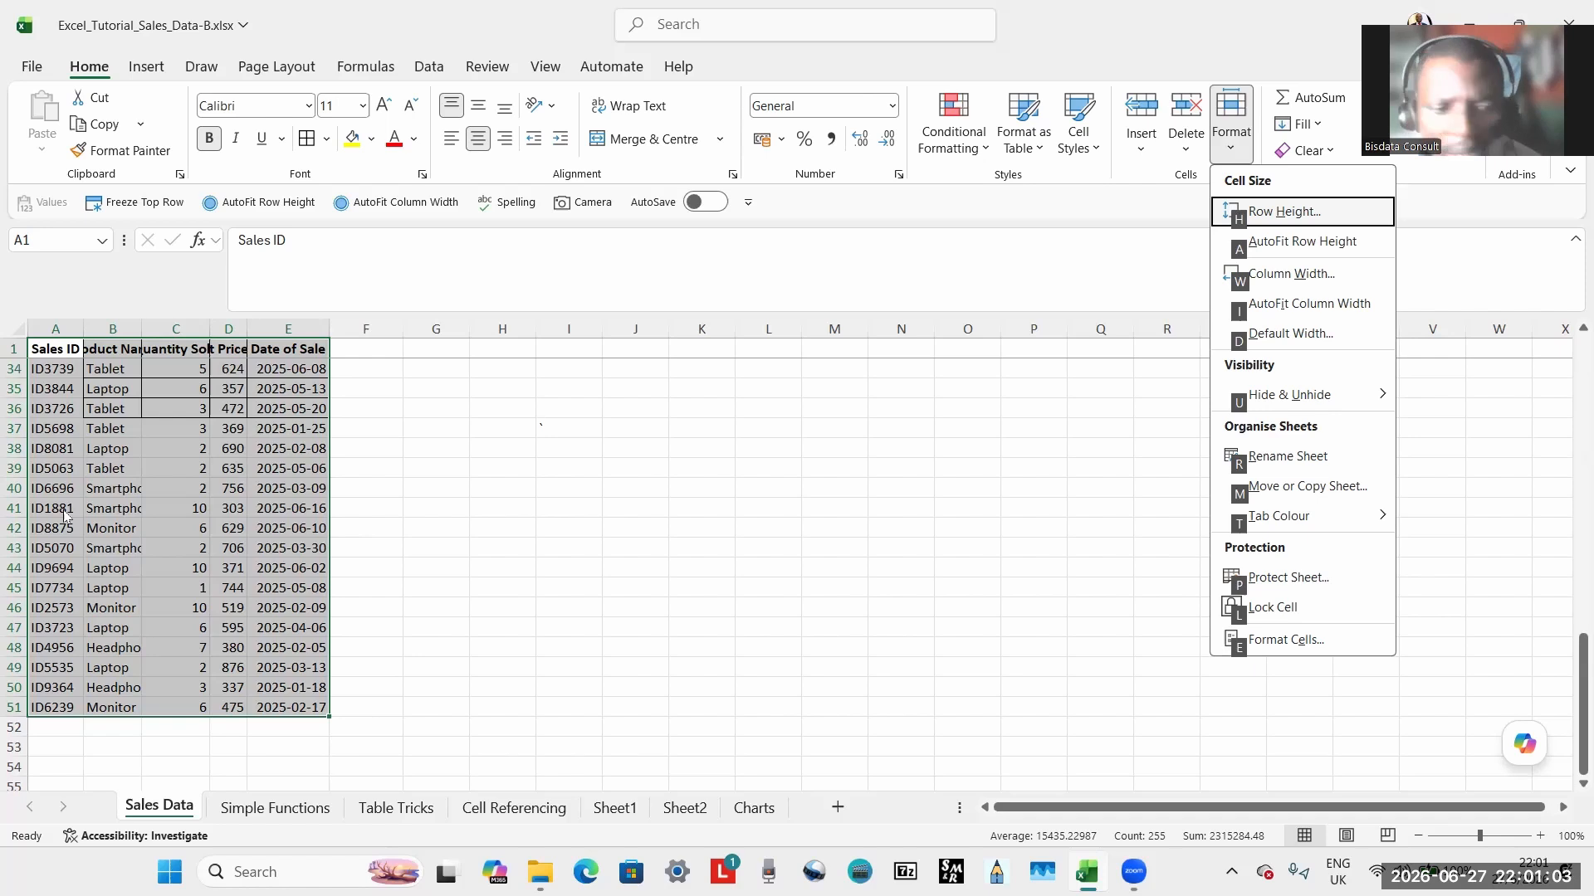
key(i)
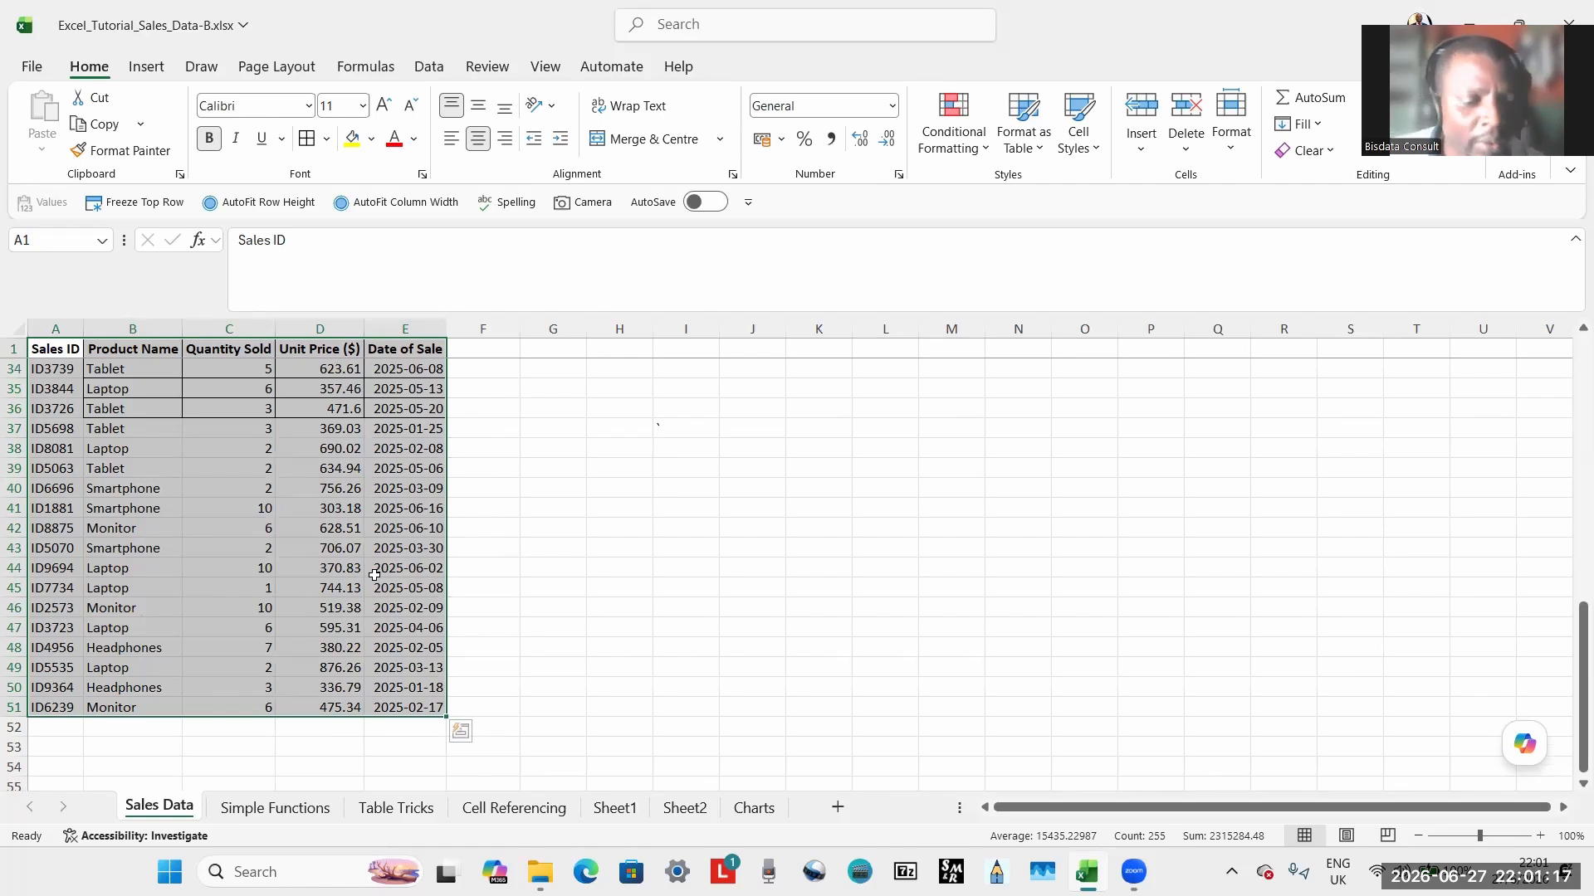
Undo the column width and row height AutoFit on the sales table.
key(ctrl+z)
key(ctrl+z)
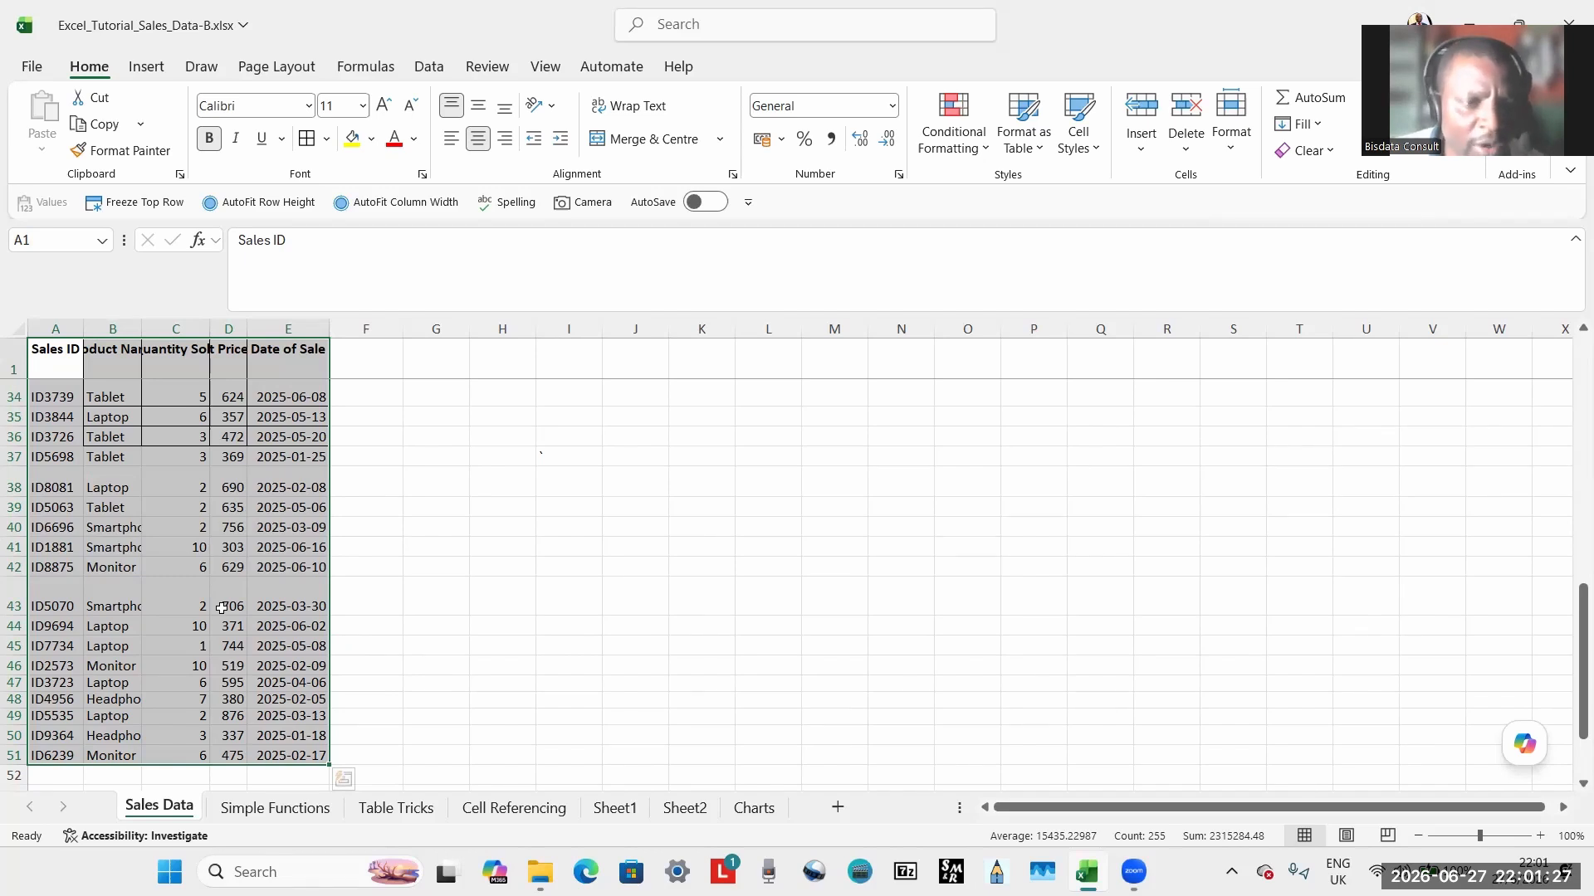
key(alt)
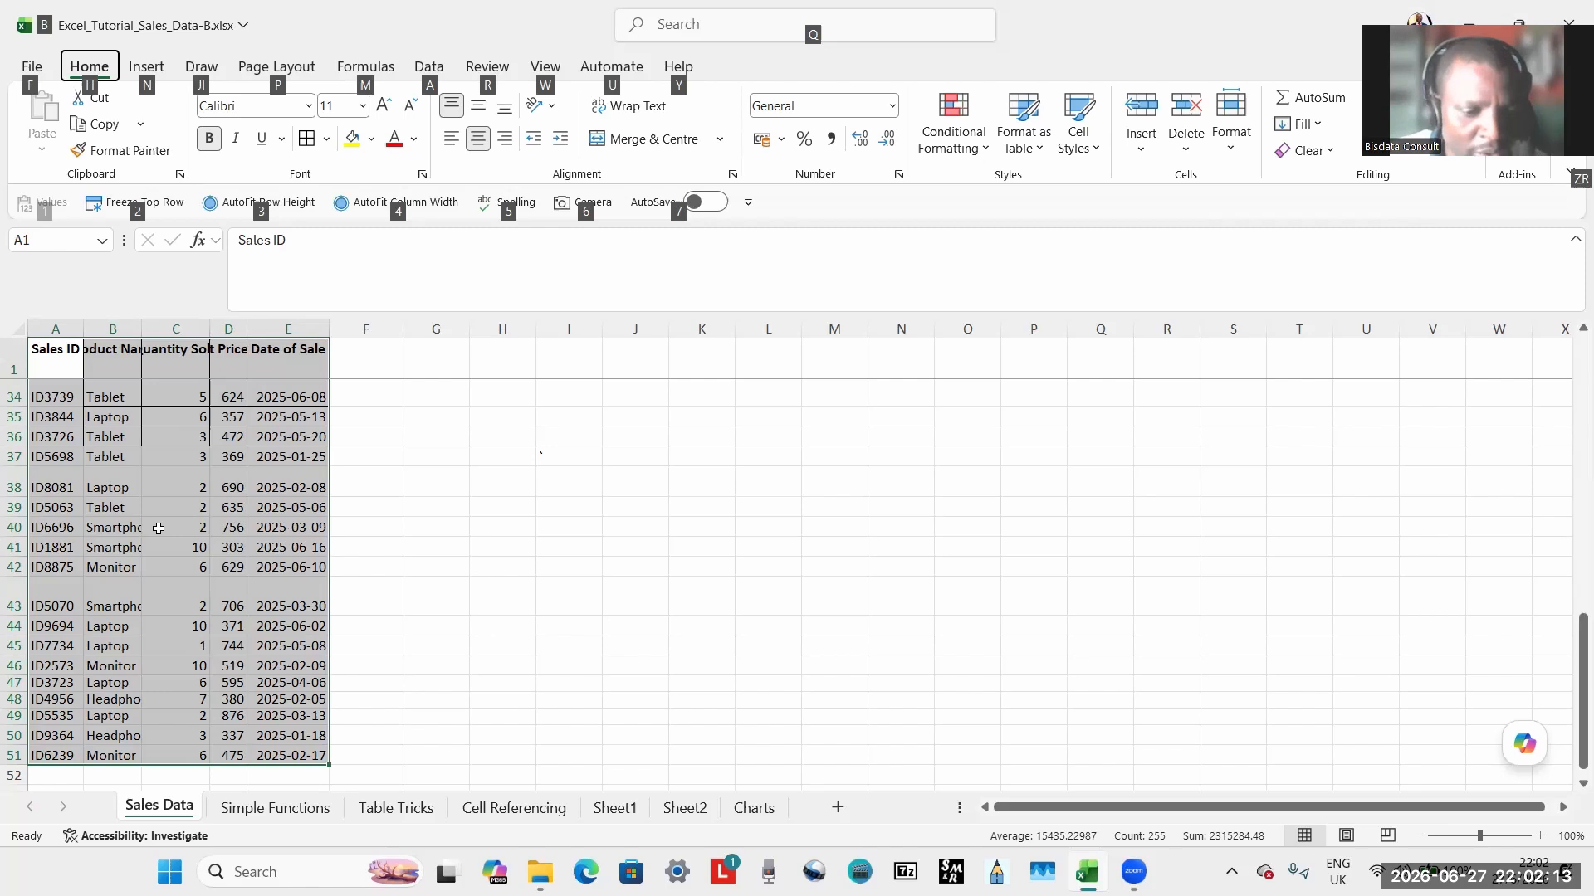
text(4)
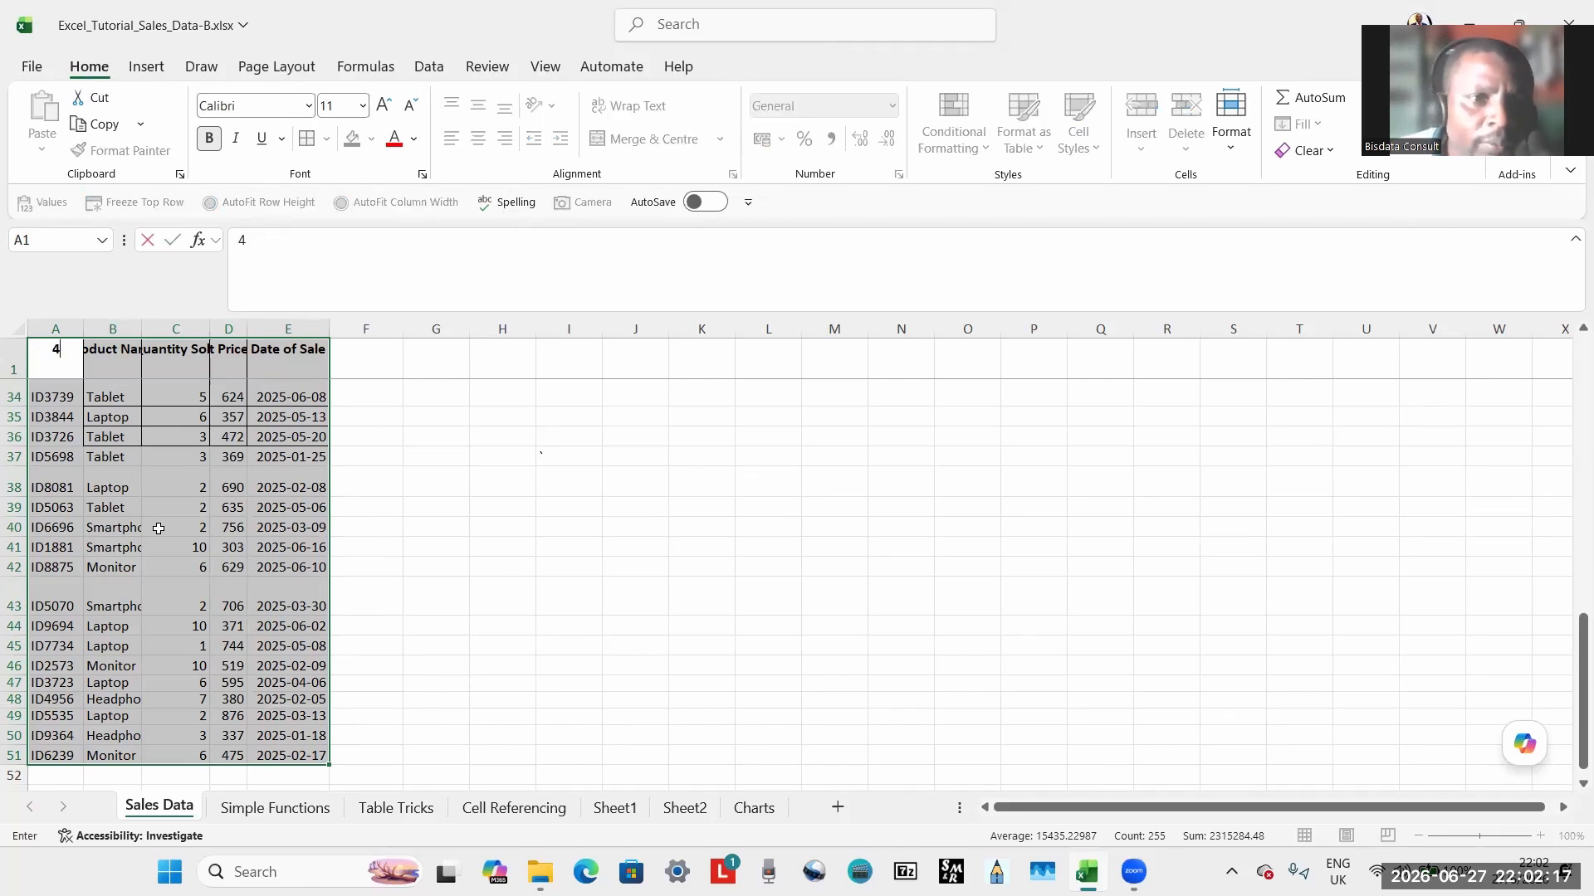
click(158, 528)
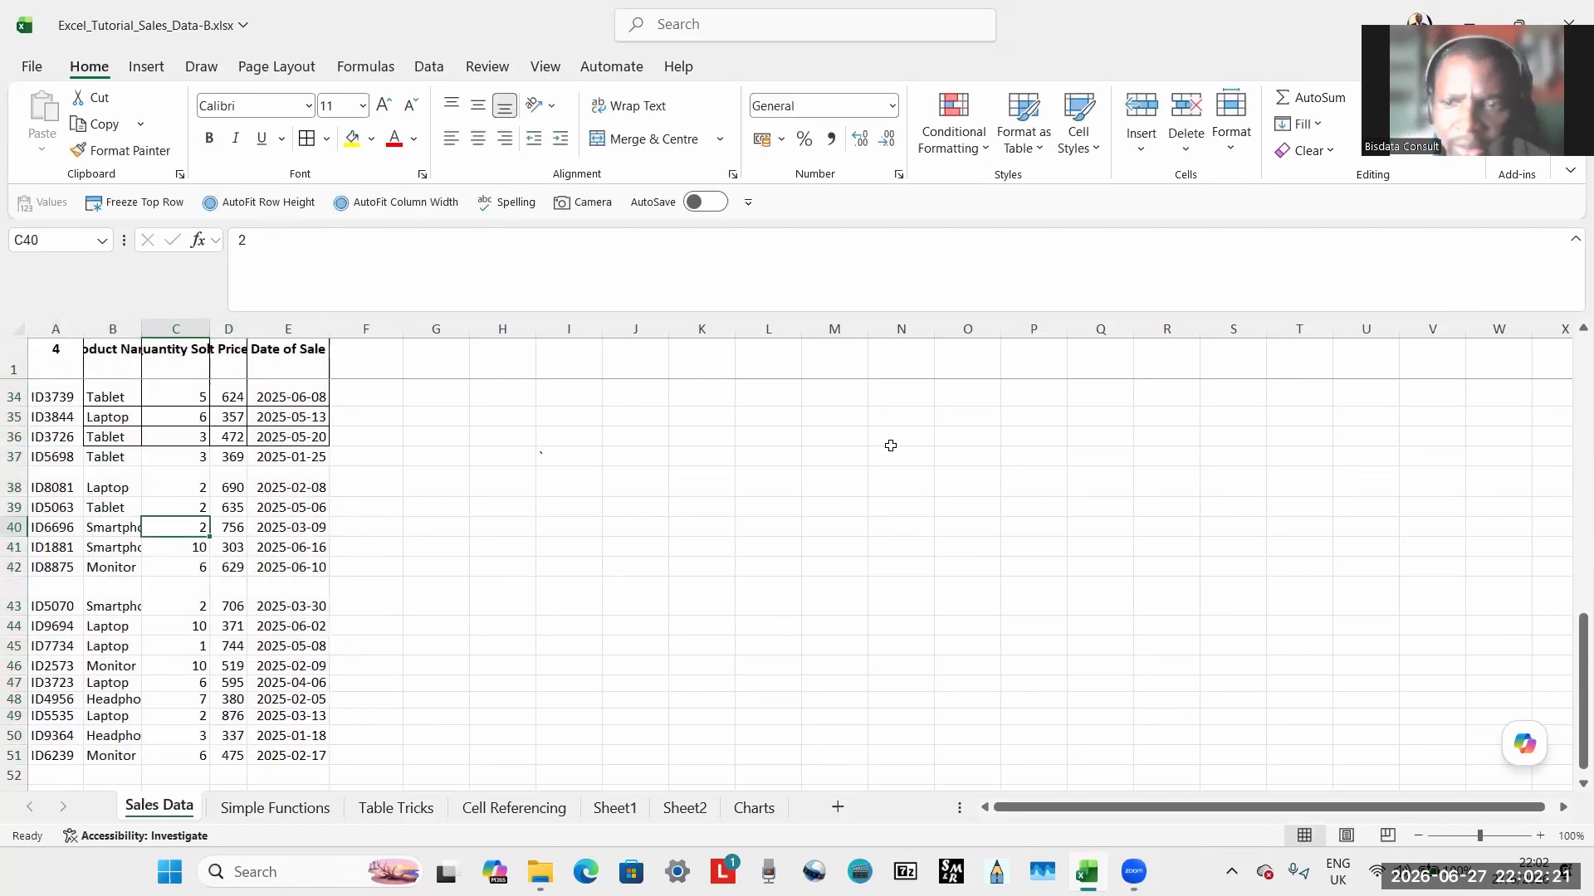
key(ctrl+z)
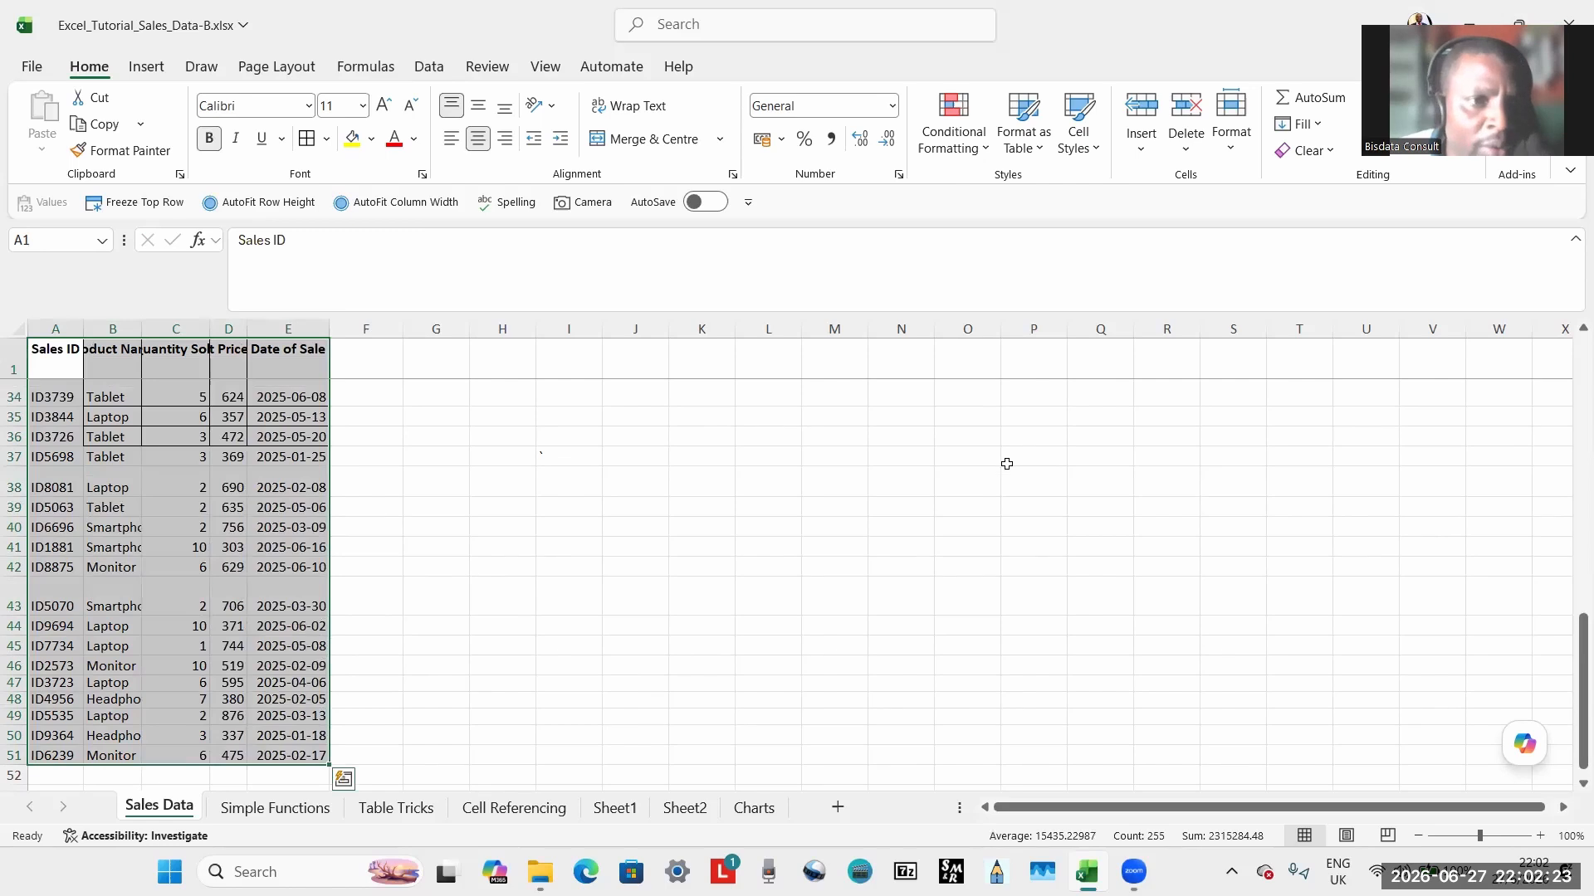
AutoFit the column widths and the row heights of the selected sales table, and clear the selection.
key(alt)
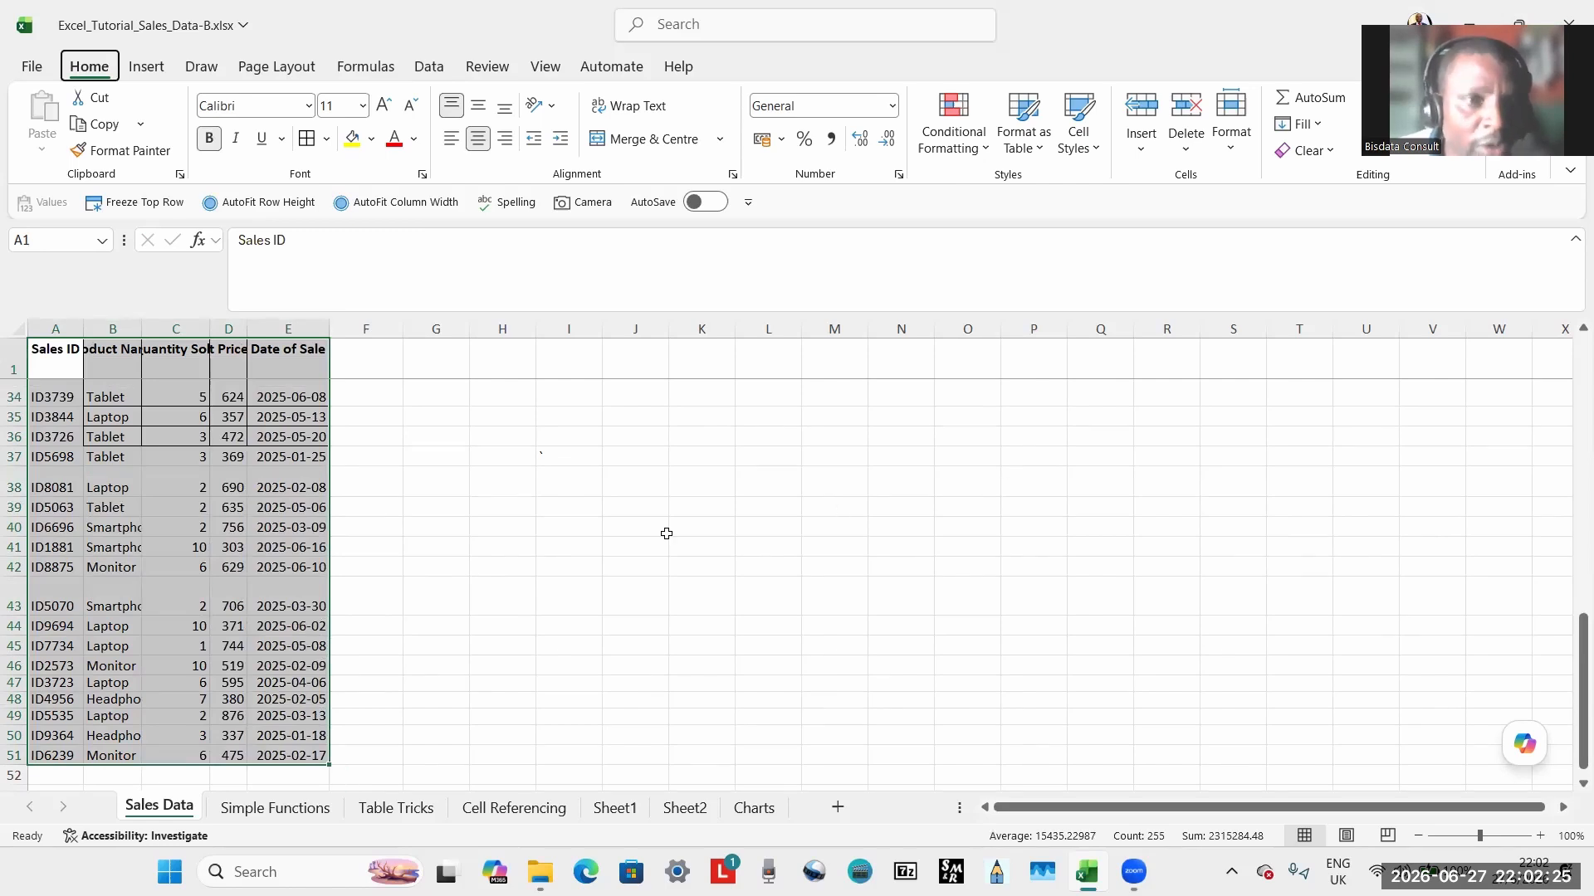
key(4)
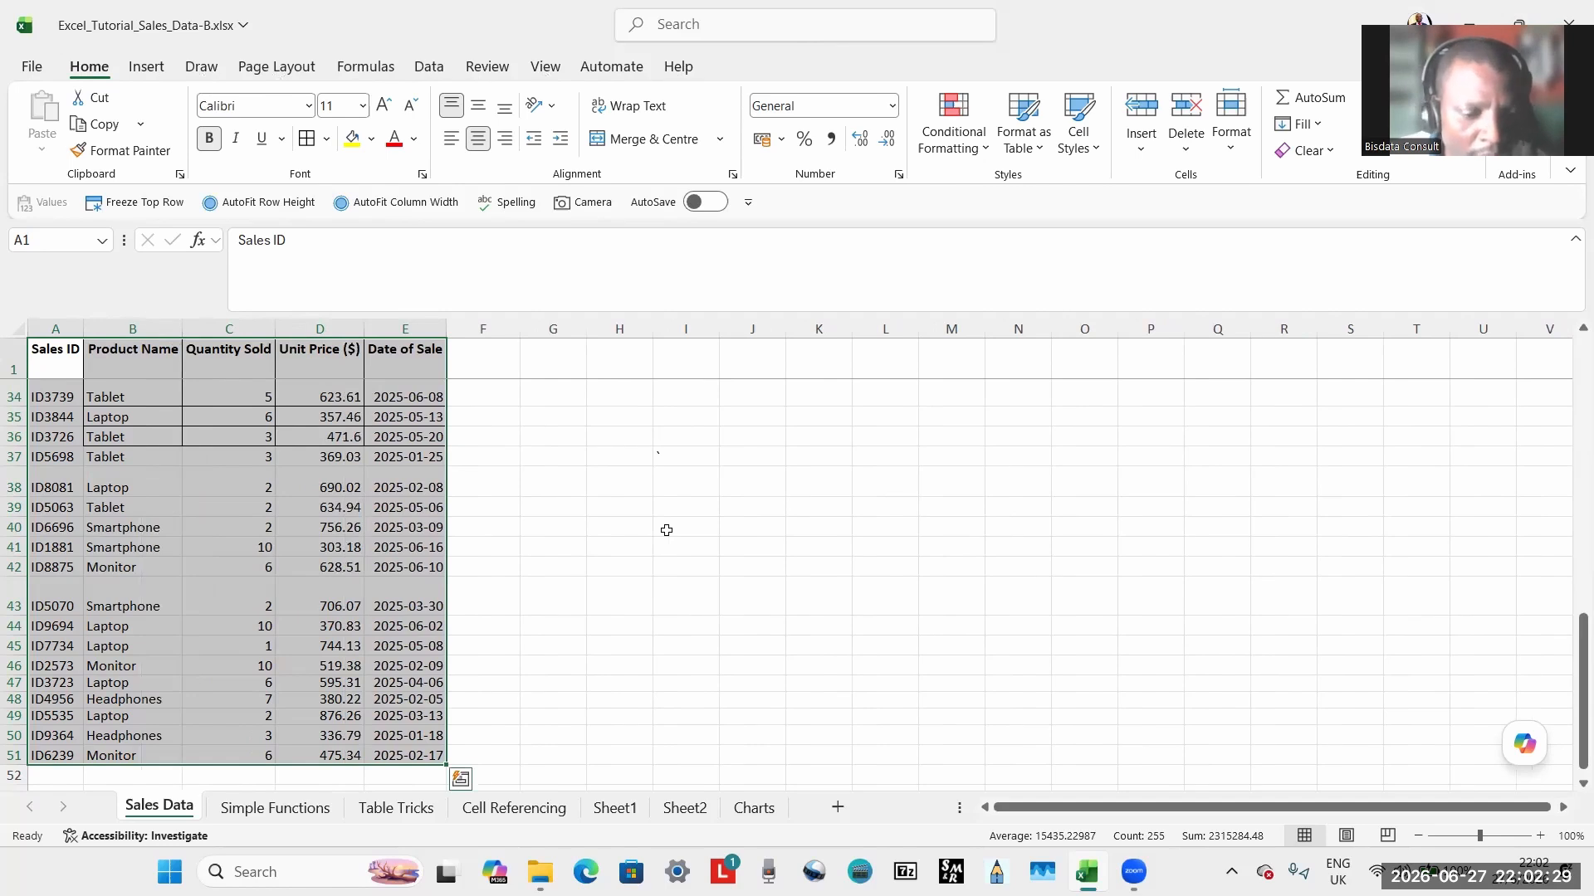
key(alt)
key(3)
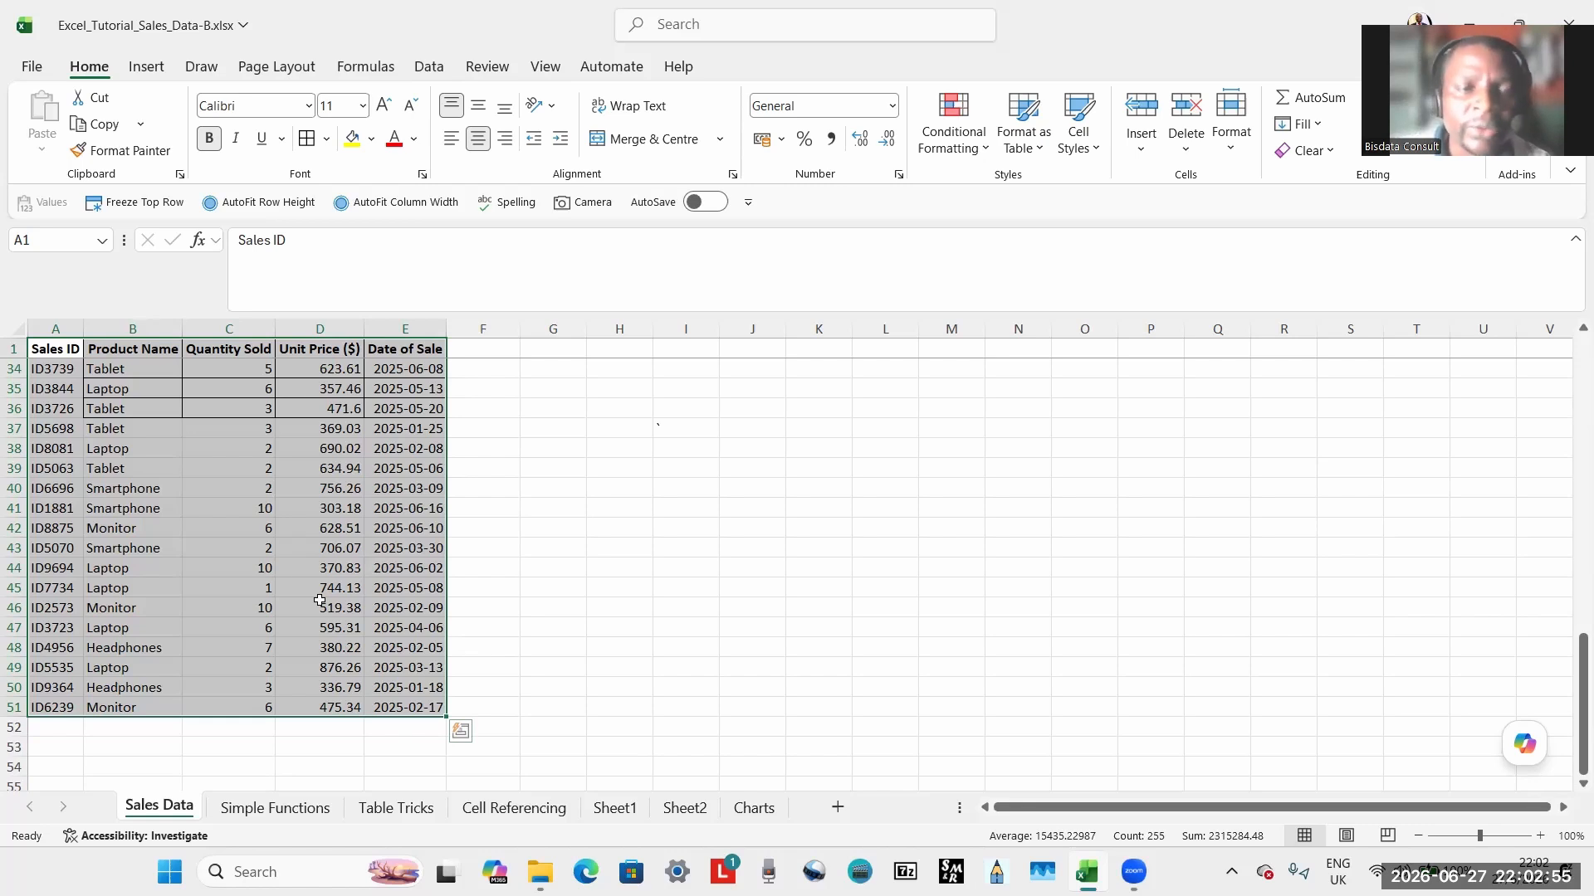
click(344, 565)
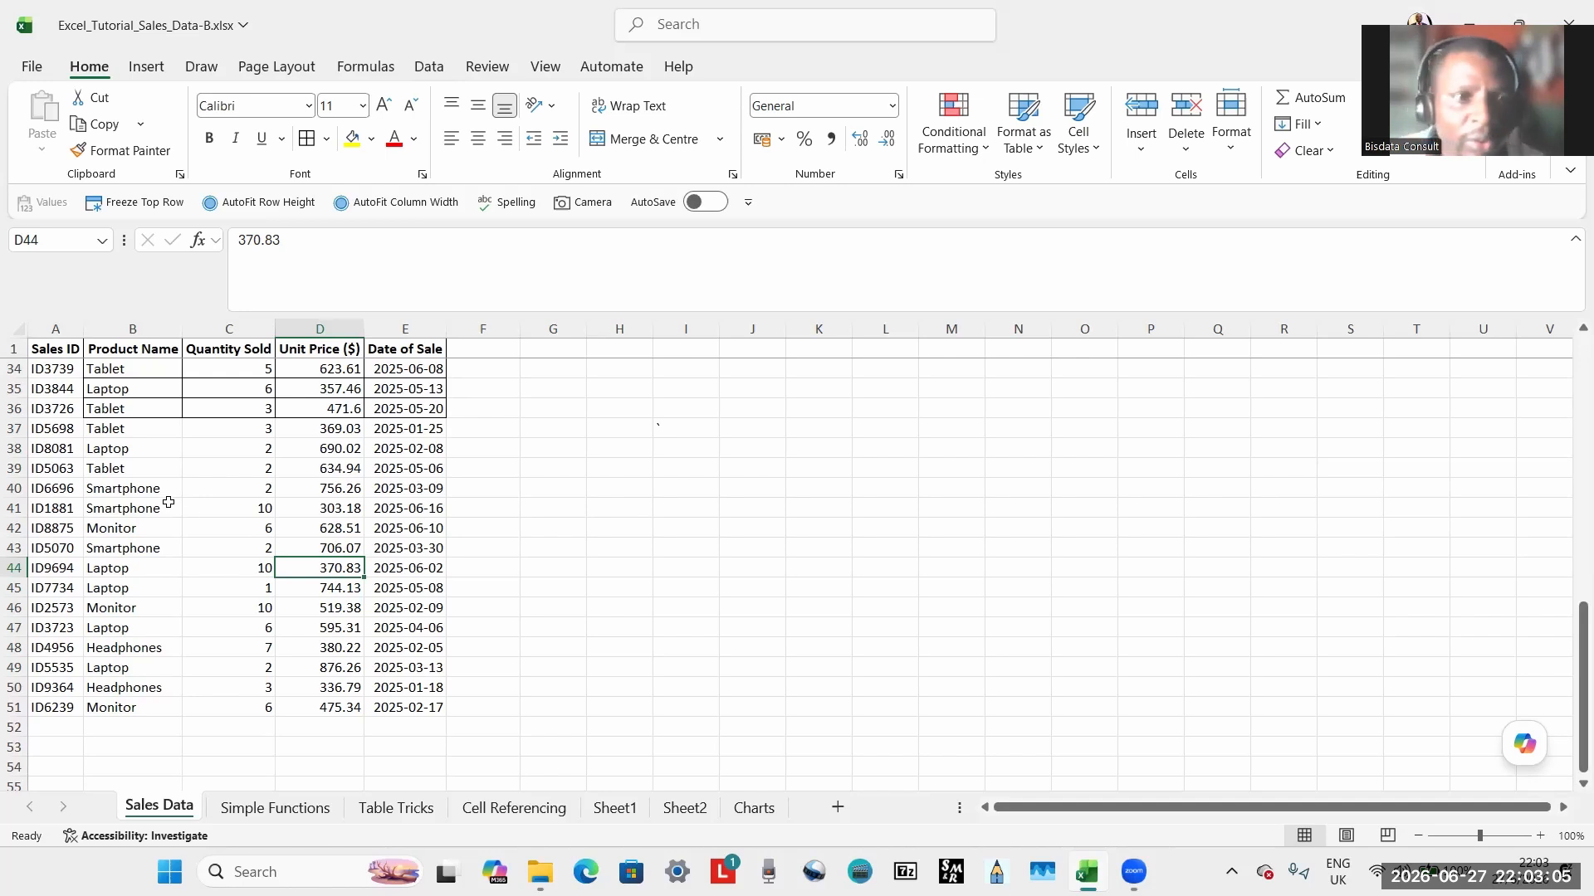
click(226, 483)
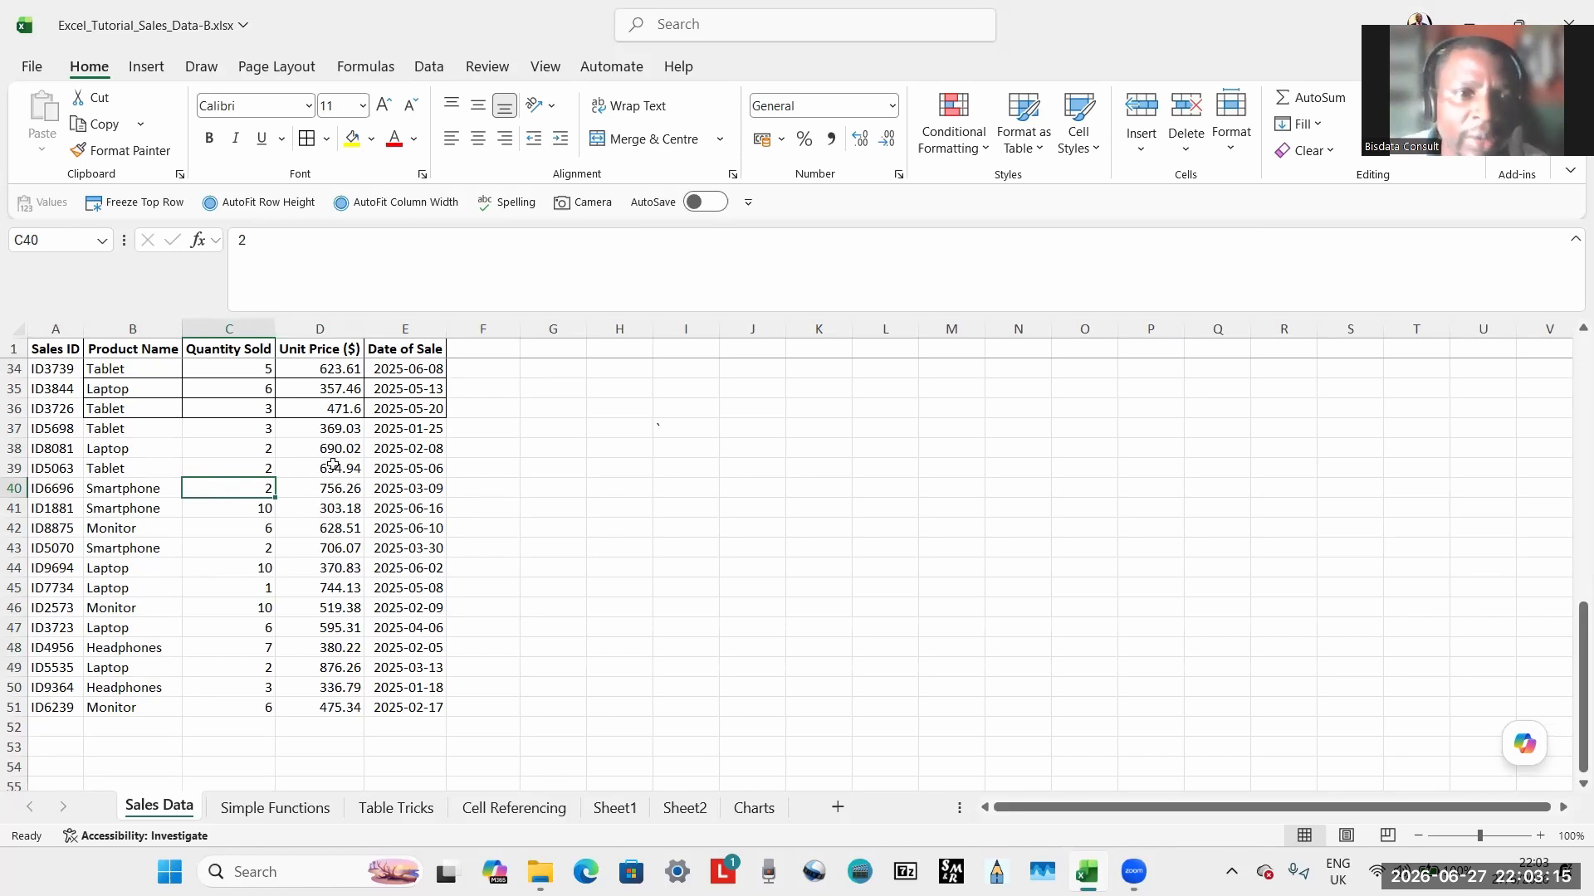
Capture A1:E30 with the Camera tool, place the picture beside the sales table, and shift it to start in column I.
drag(55, 351, 332, 425)
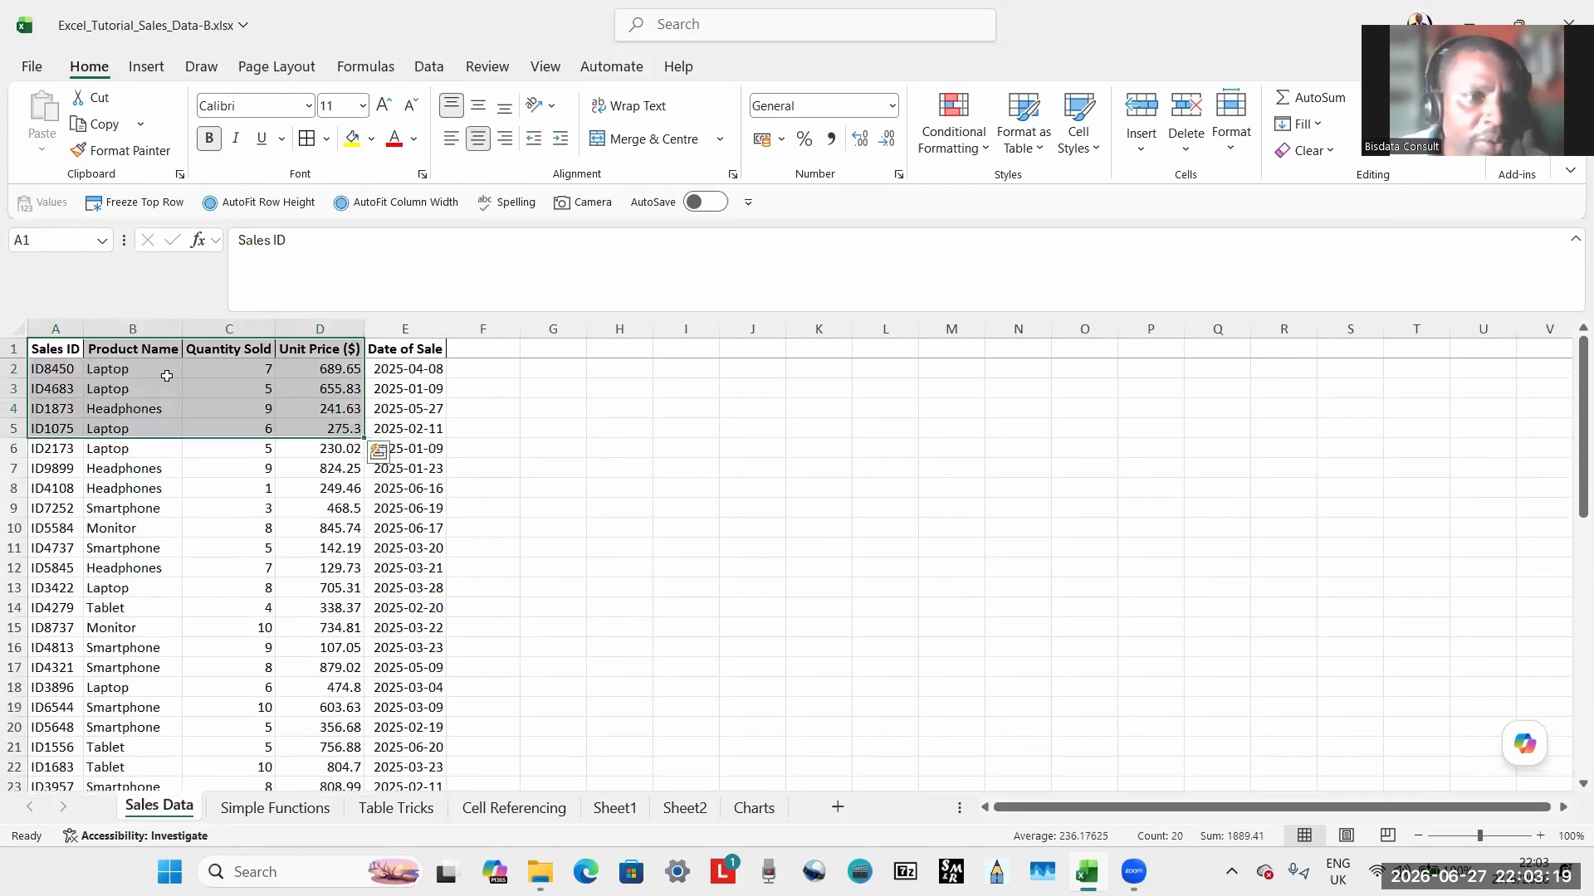
click(108, 373)
click(50, 350)
drag(49, 350, 380, 427)
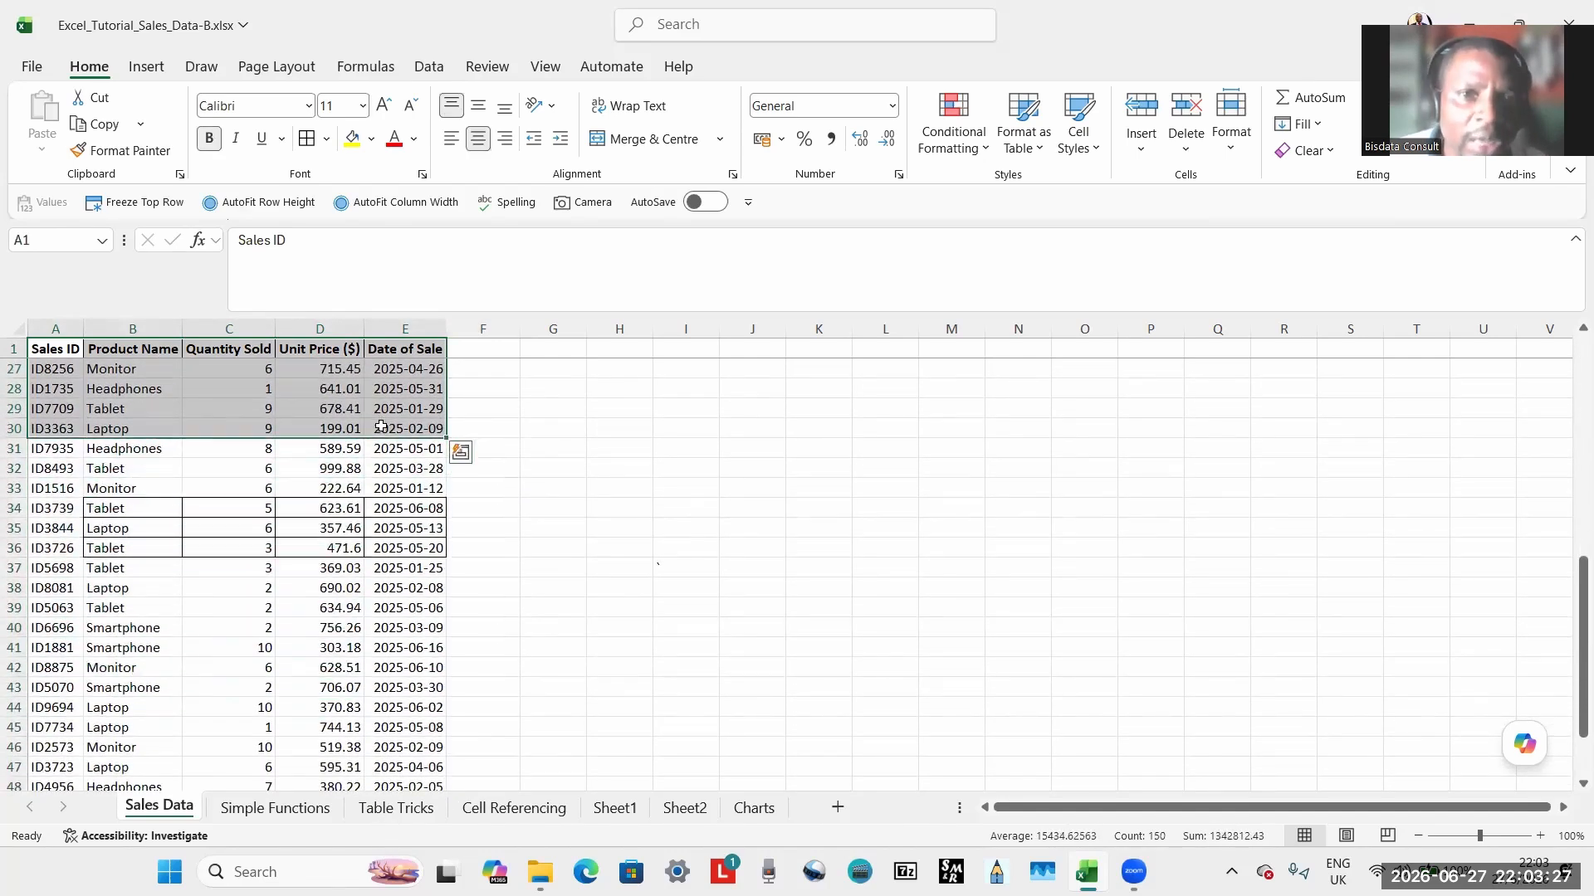
click(584, 203)
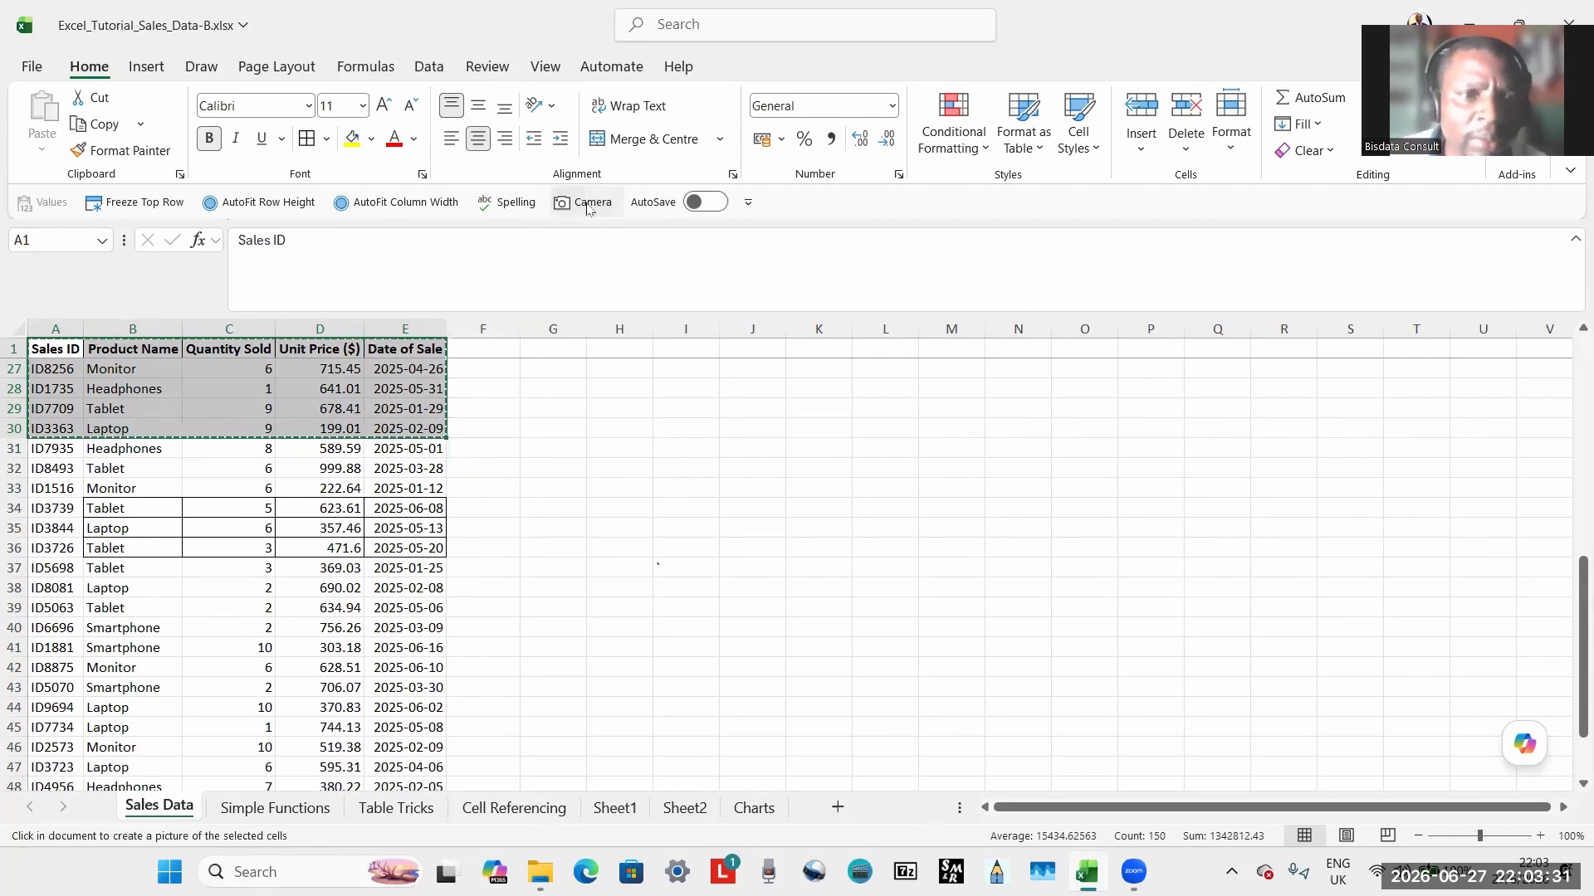
click(724, 416)
click(741, 410)
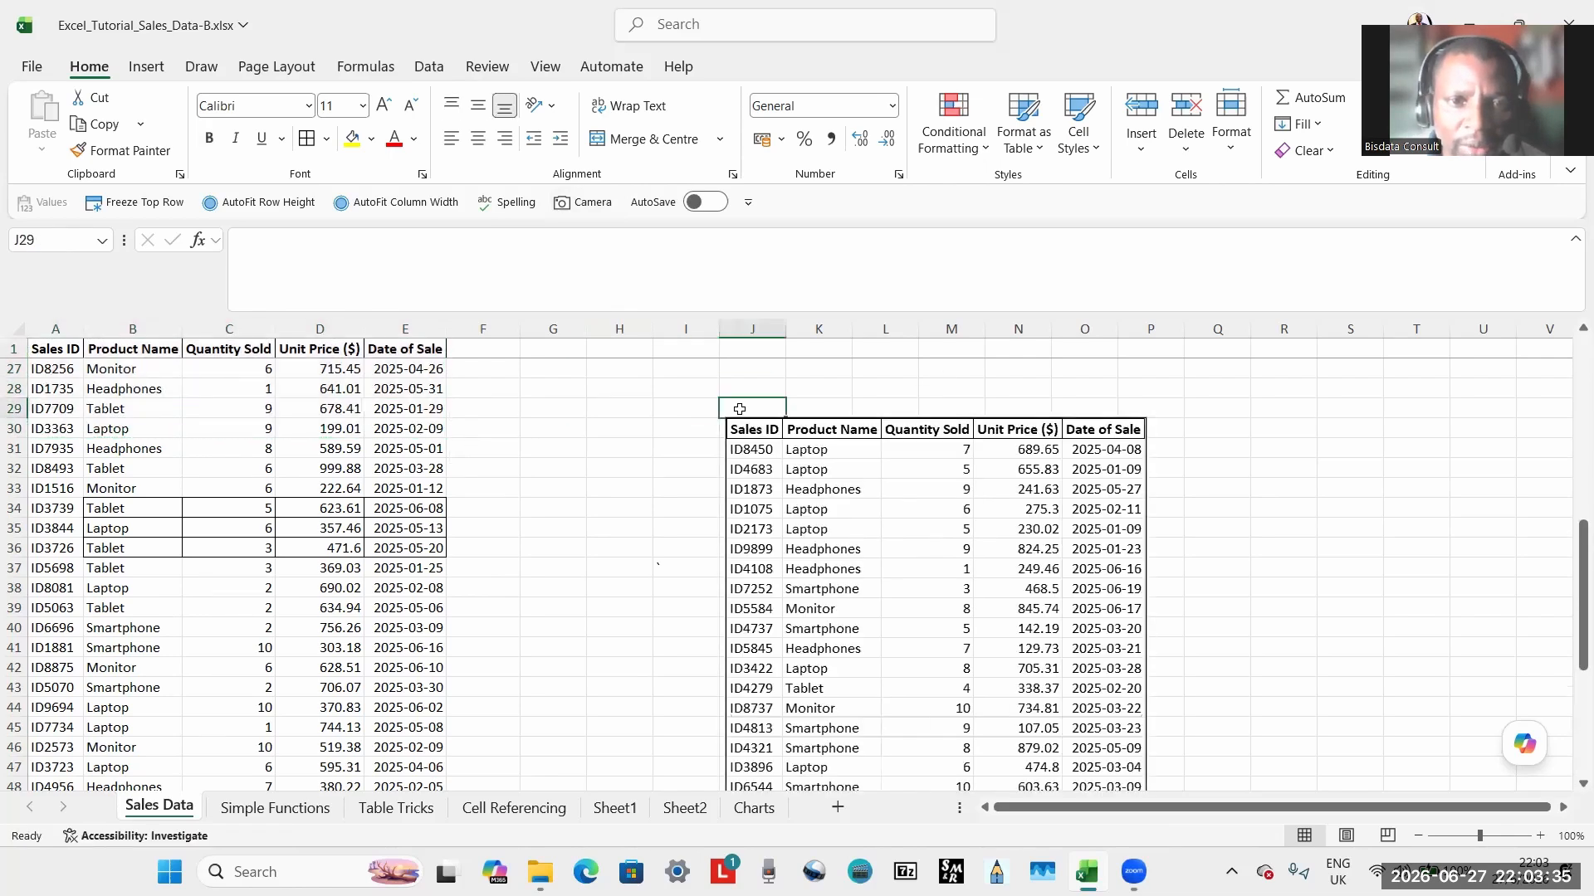
click(885, 429)
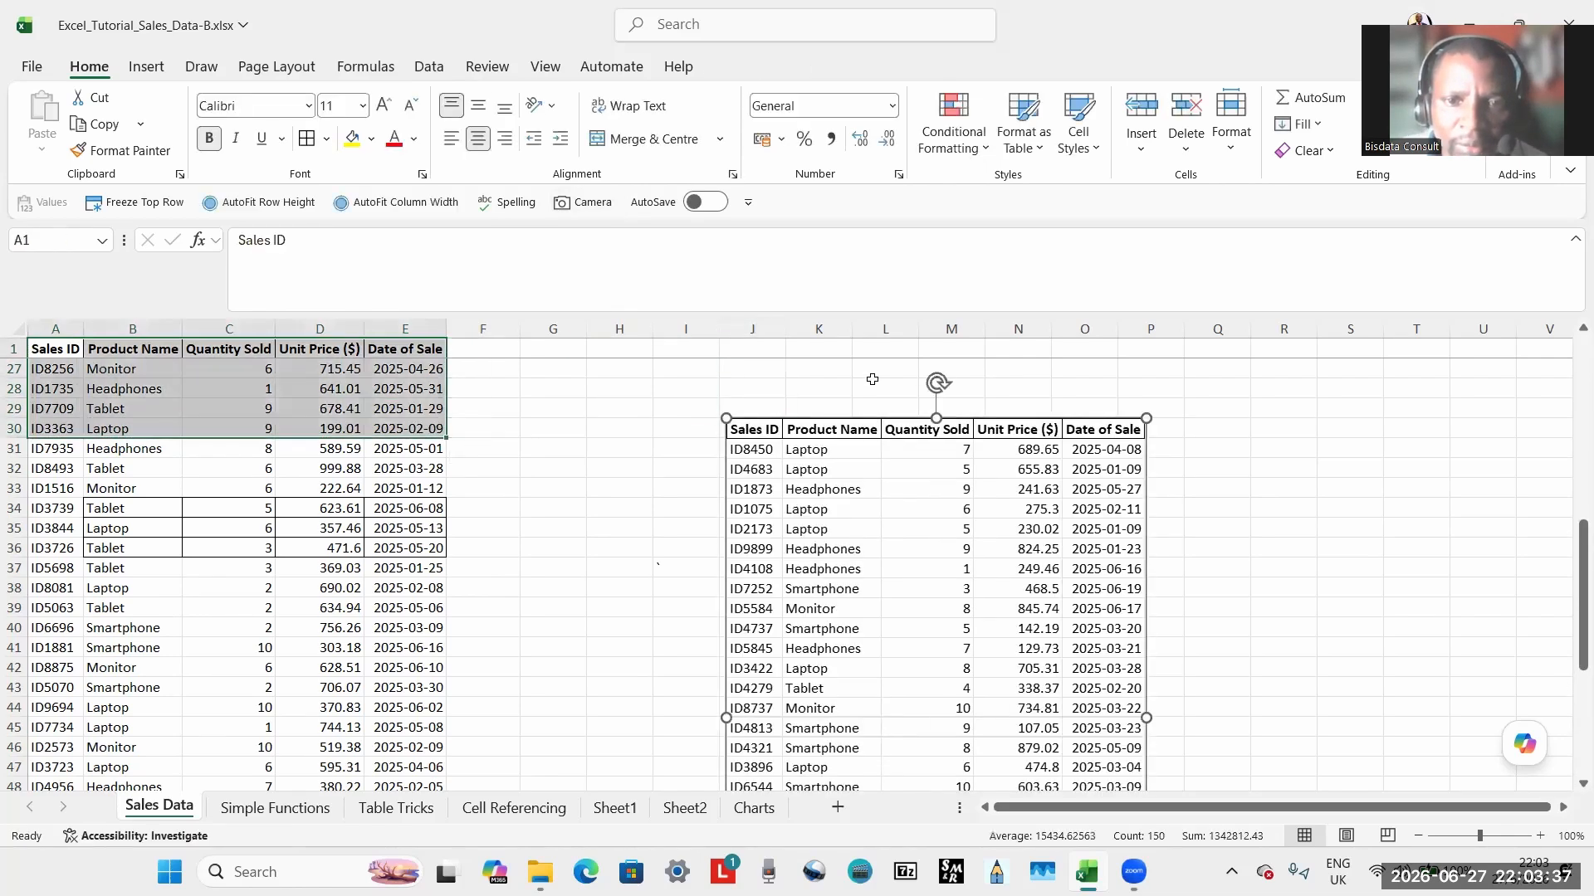
mouse_move(913, 416)
mouse_down()
mouse_move(866, 367)
mouse_move(815, 397)
mouse_move(833, 357)
mouse_move(895, 351)
mouse_move(886, 399)
mouse_up()
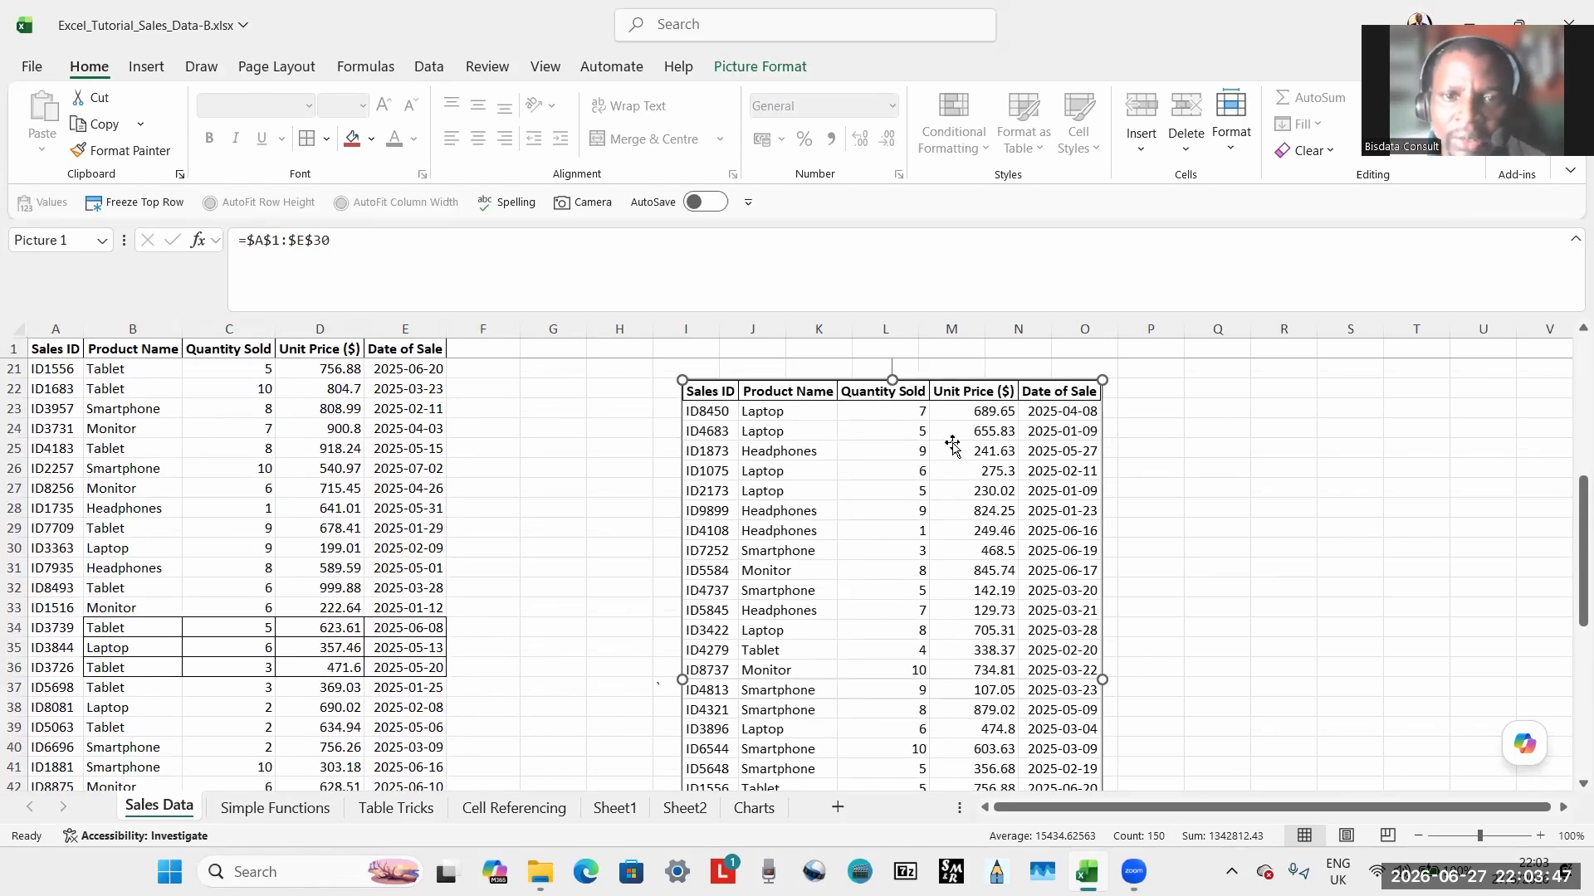
Set the unit price in D28, the ID1735 headphones row, to 56.
click(323, 510)
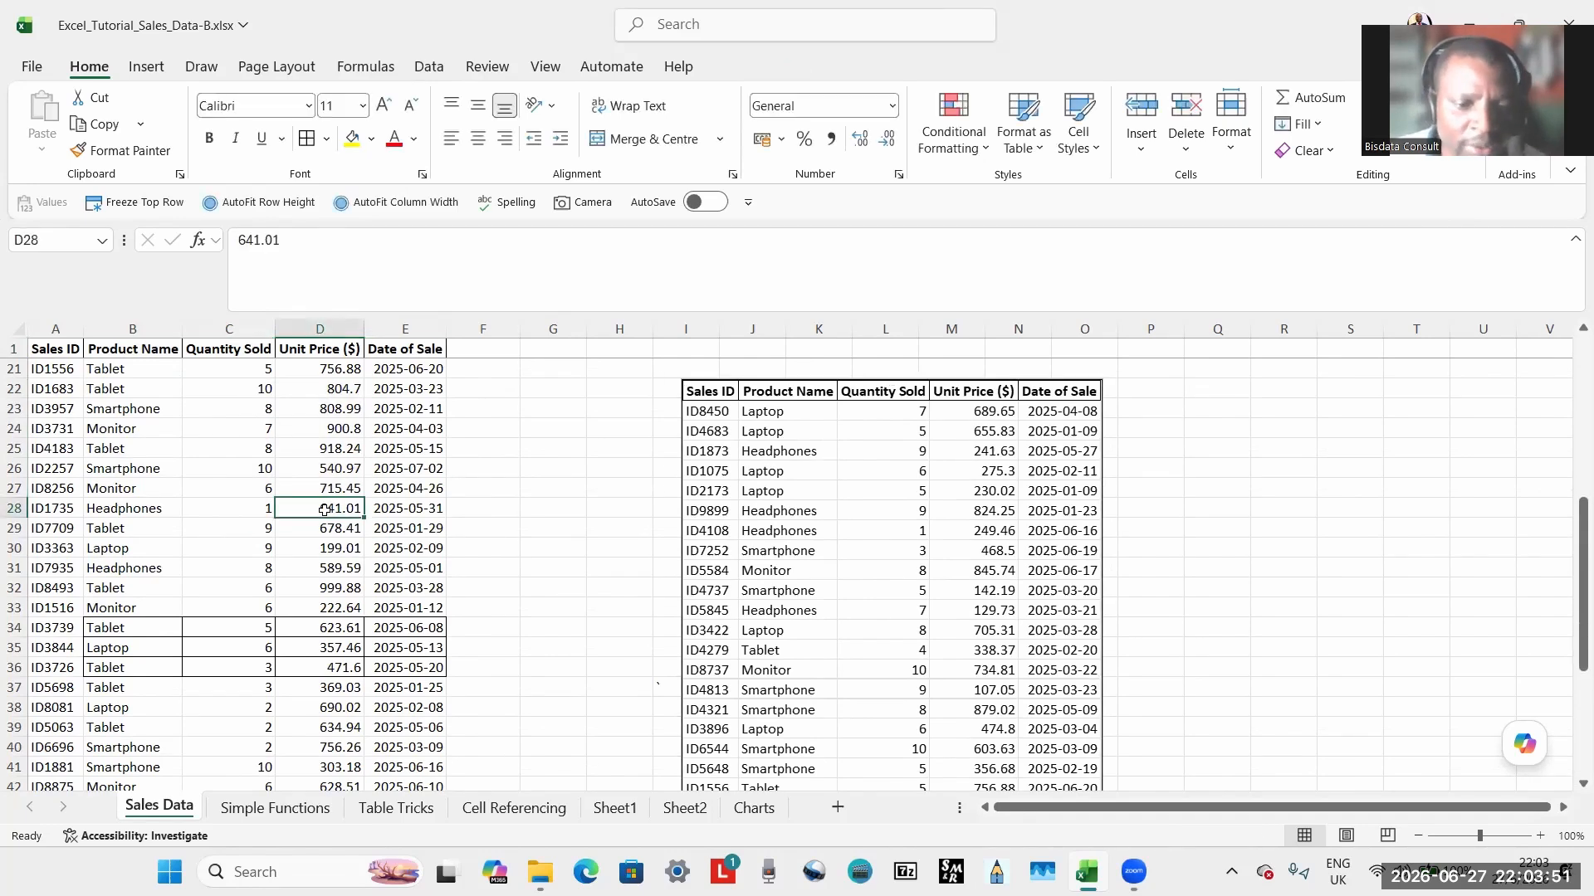
text(56)
key(Return)
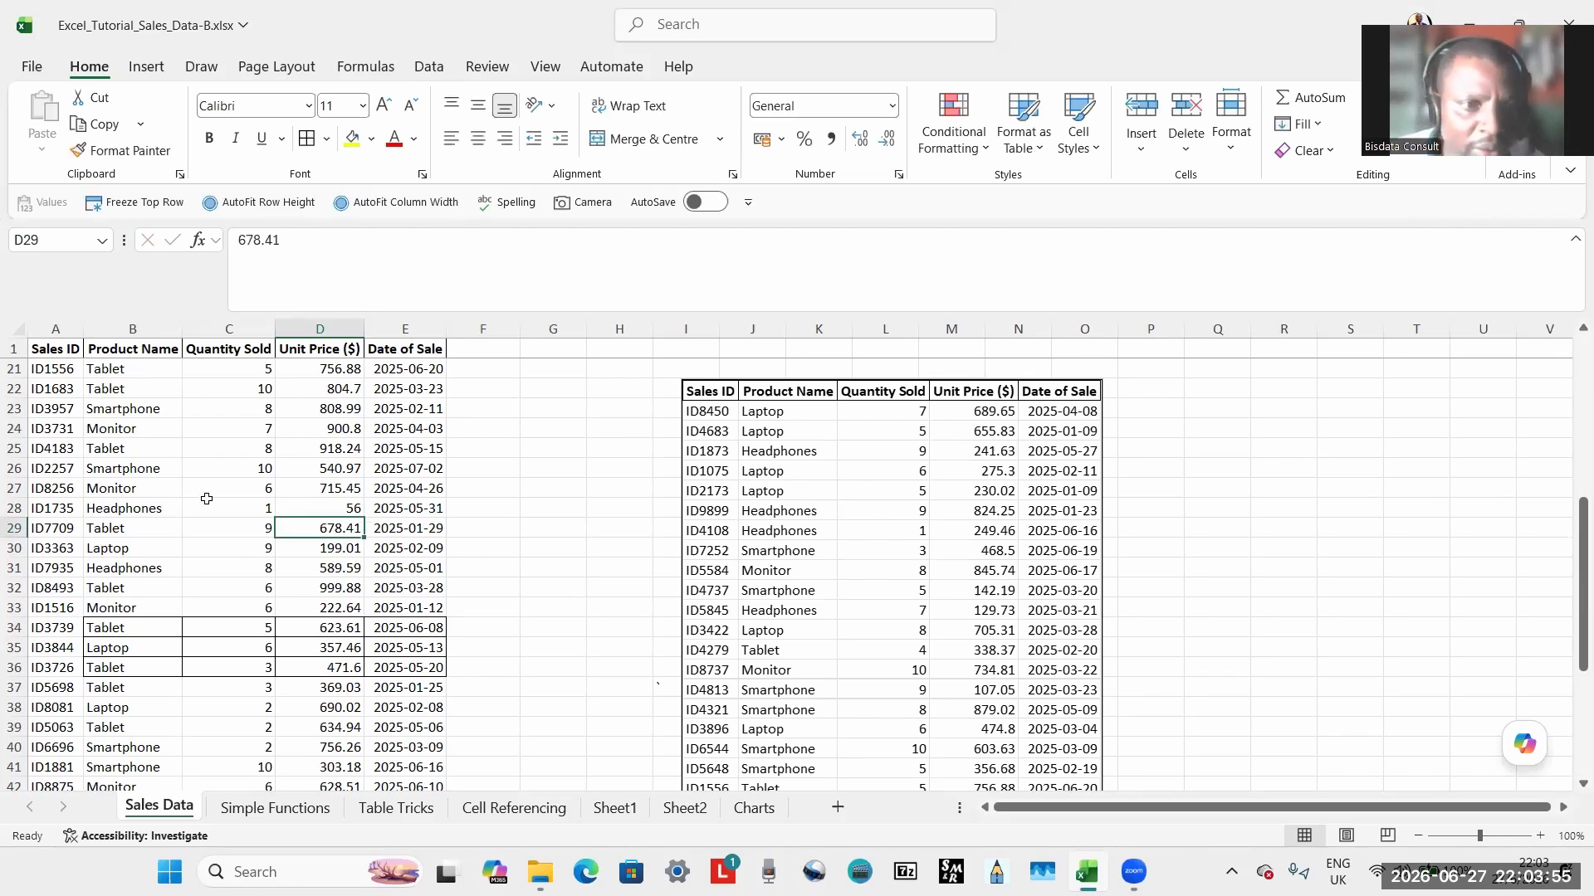
click(140, 502)
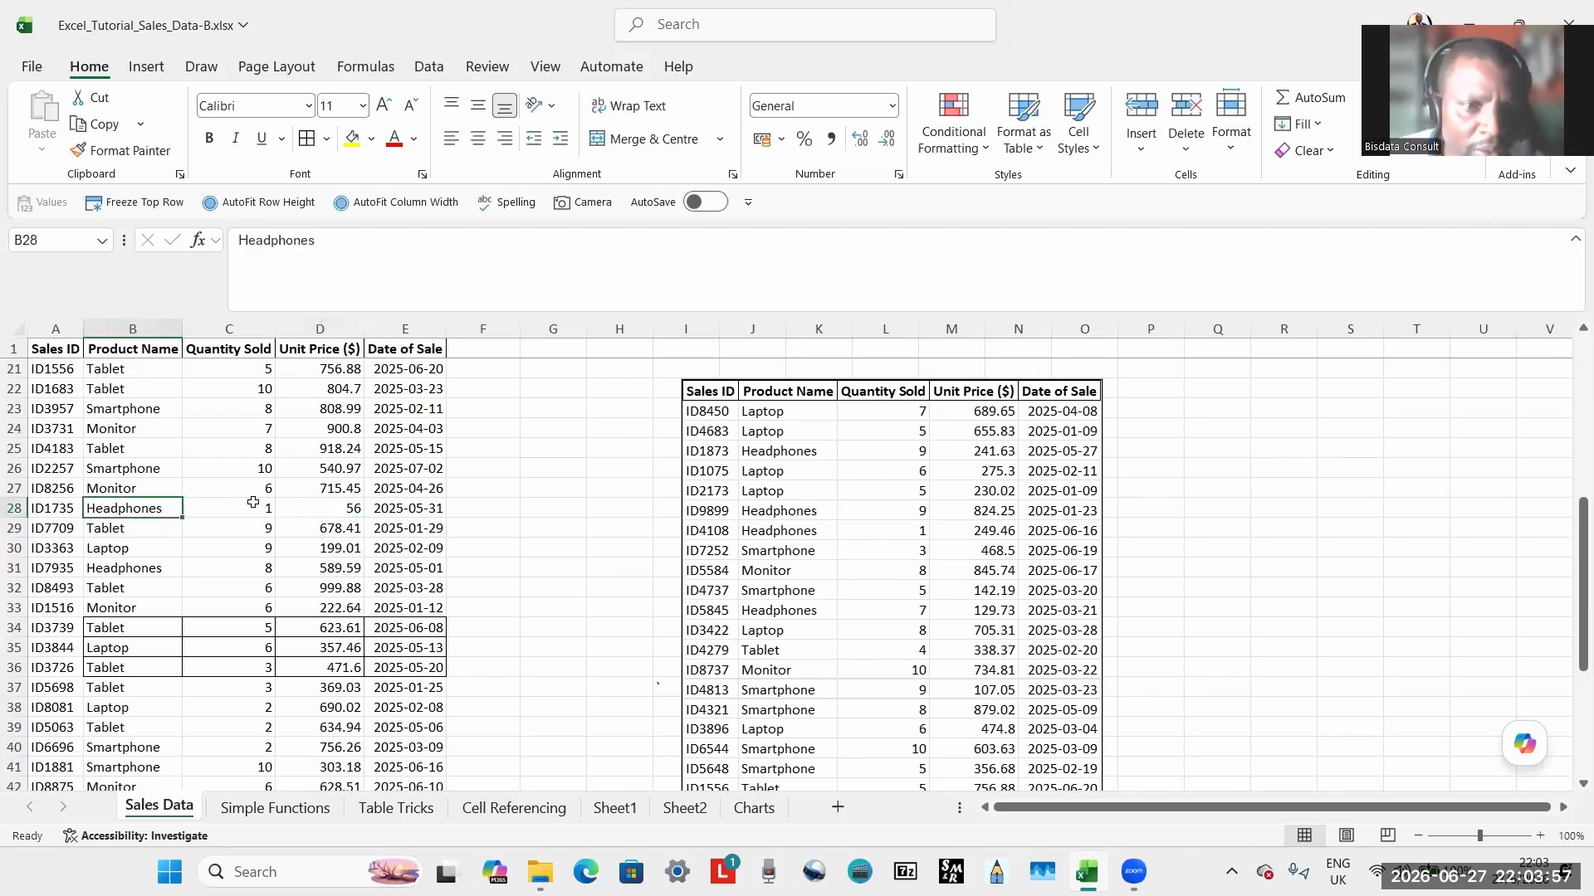
click(339, 512)
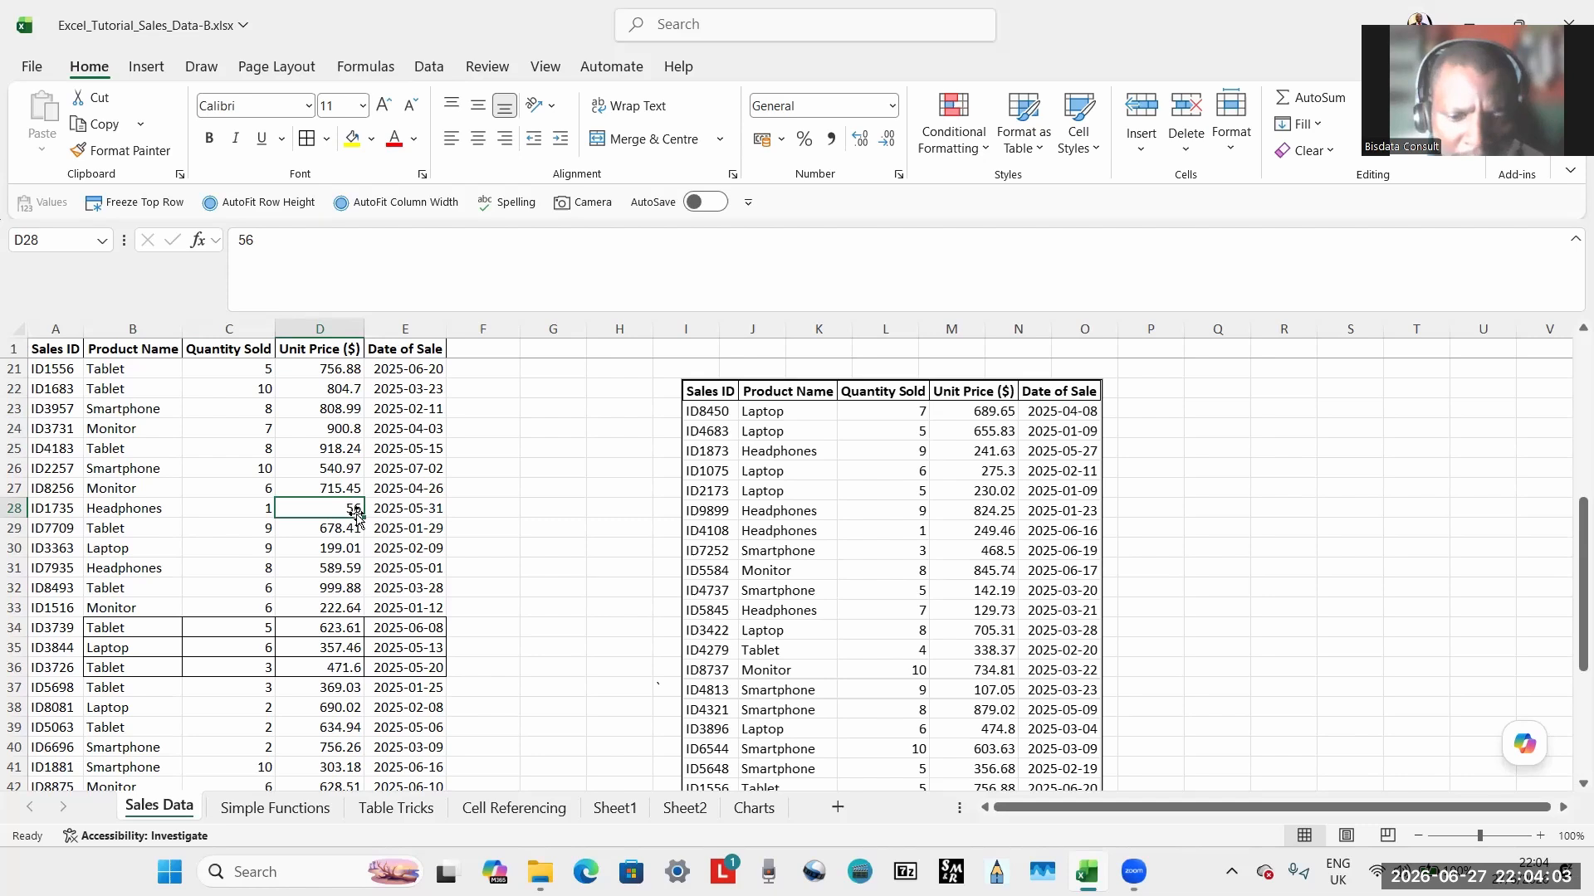
key(Return)
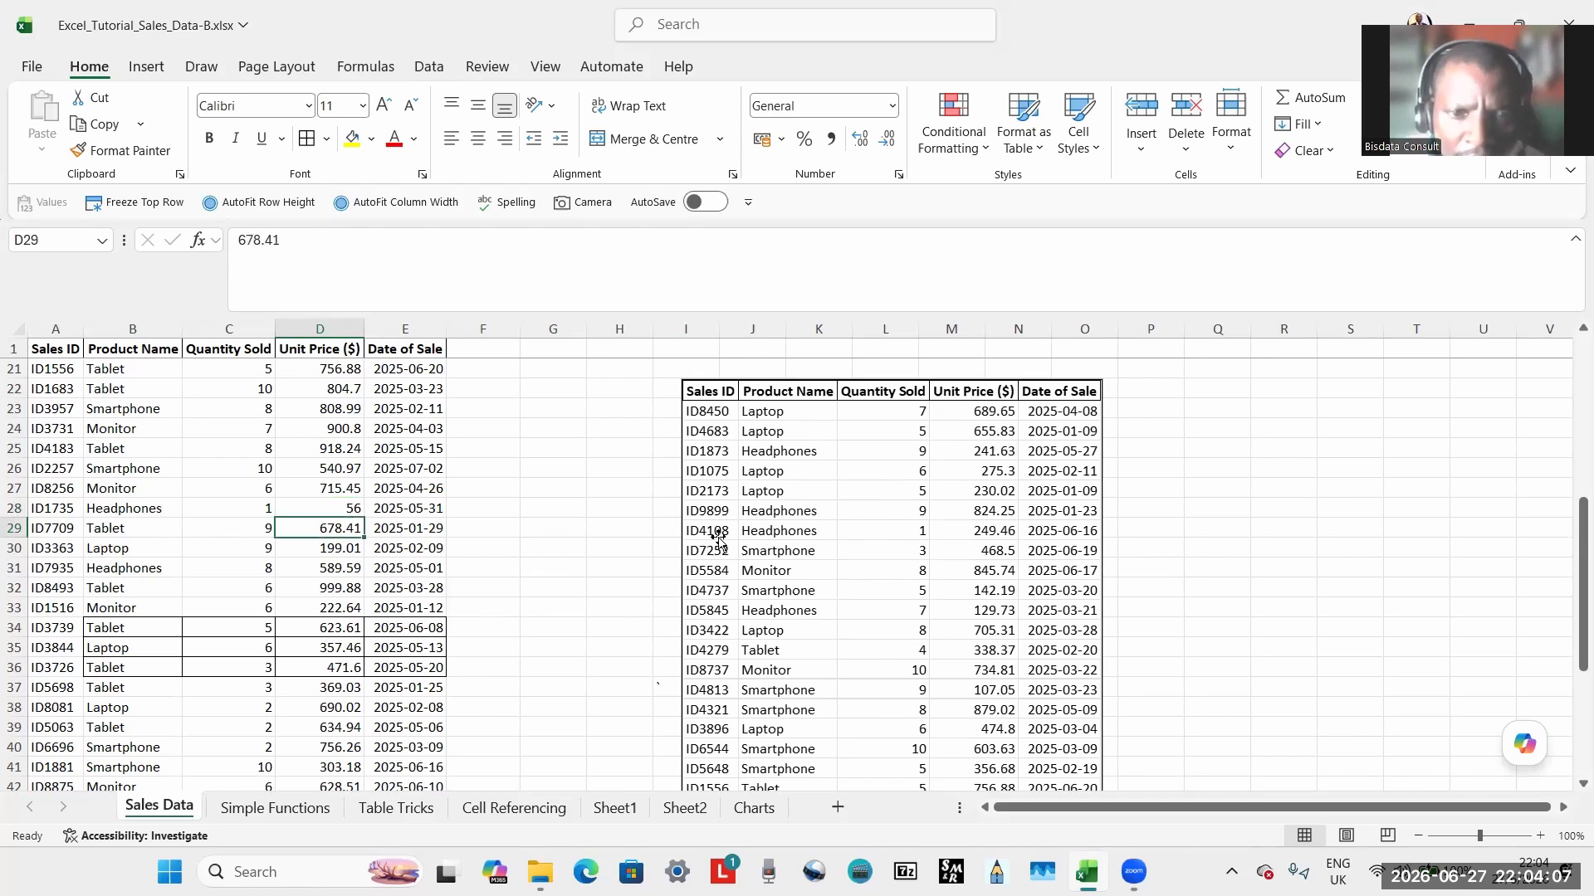
Check the camera picture of the table and undo the unit price change in D28.
click(758, 524)
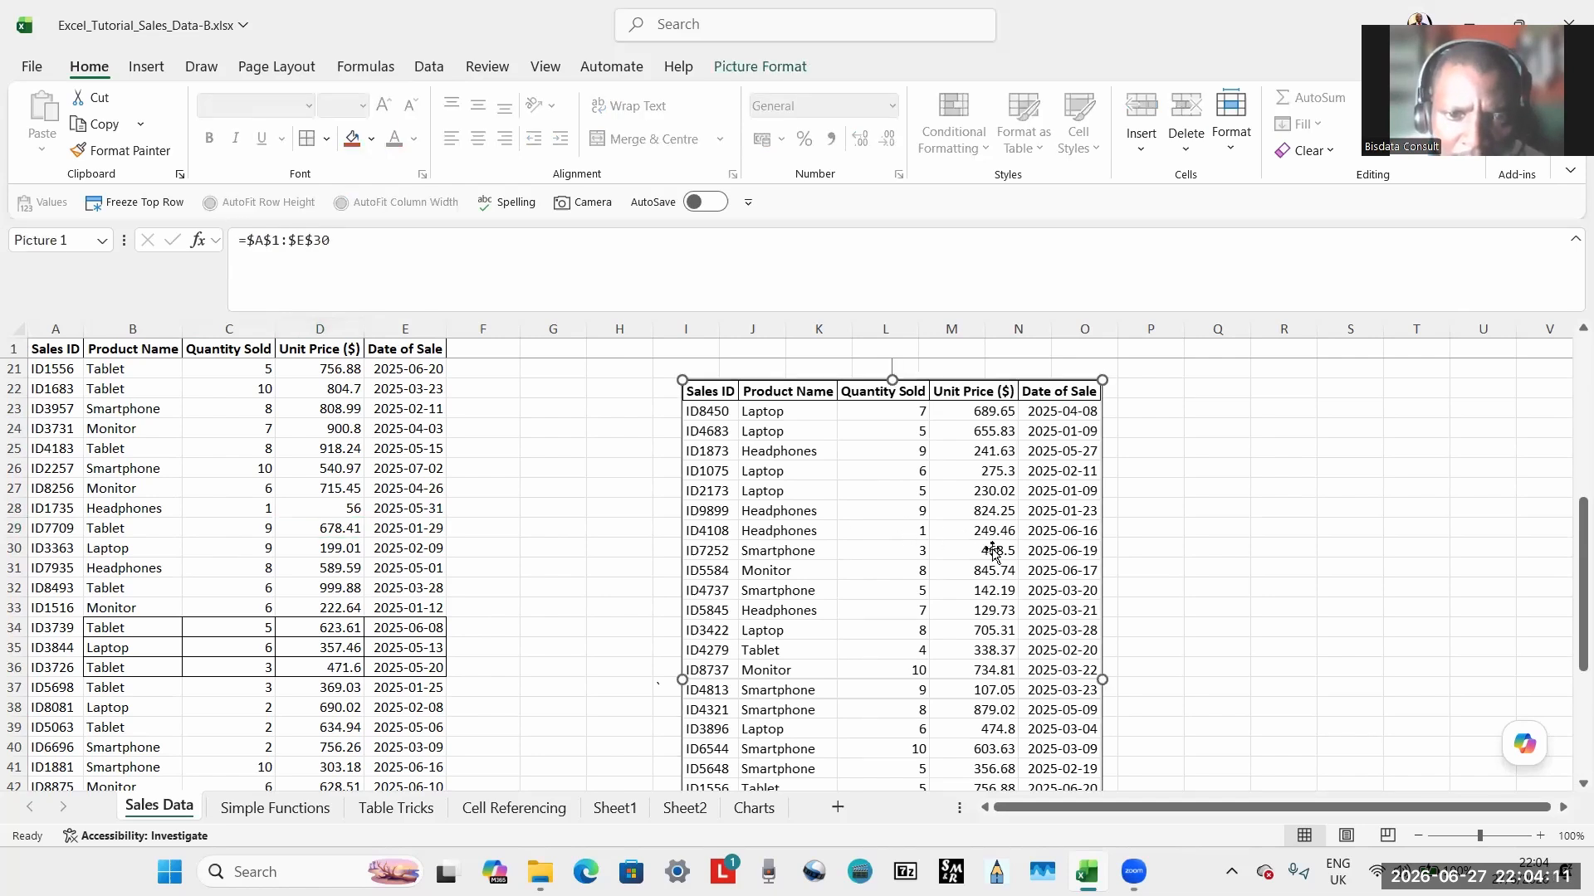
click(386, 501)
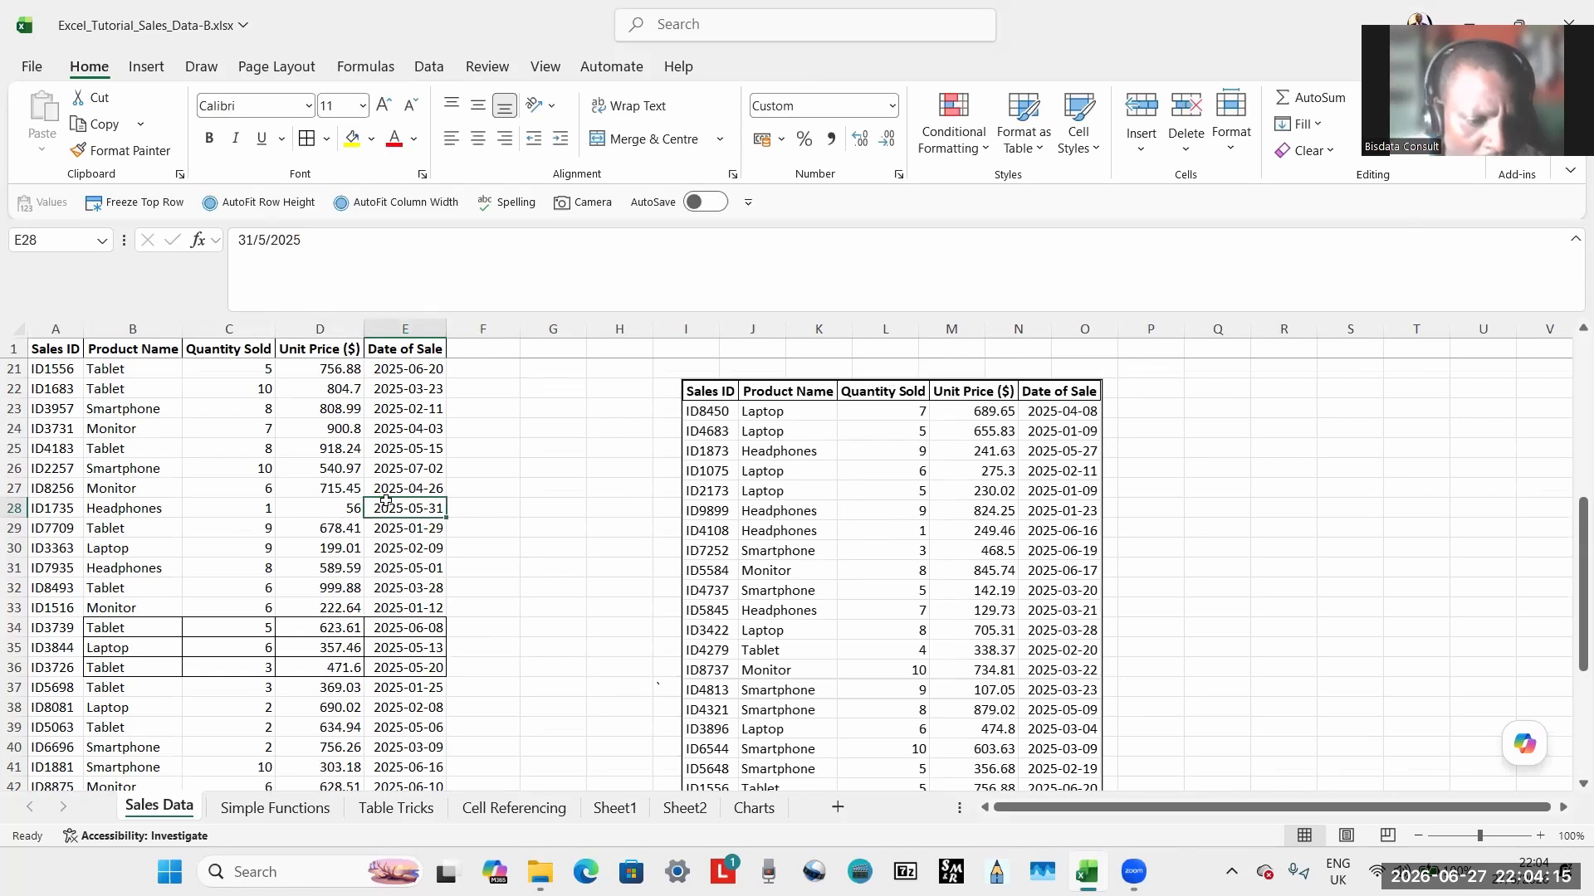
key(Left)
click(278, 541)
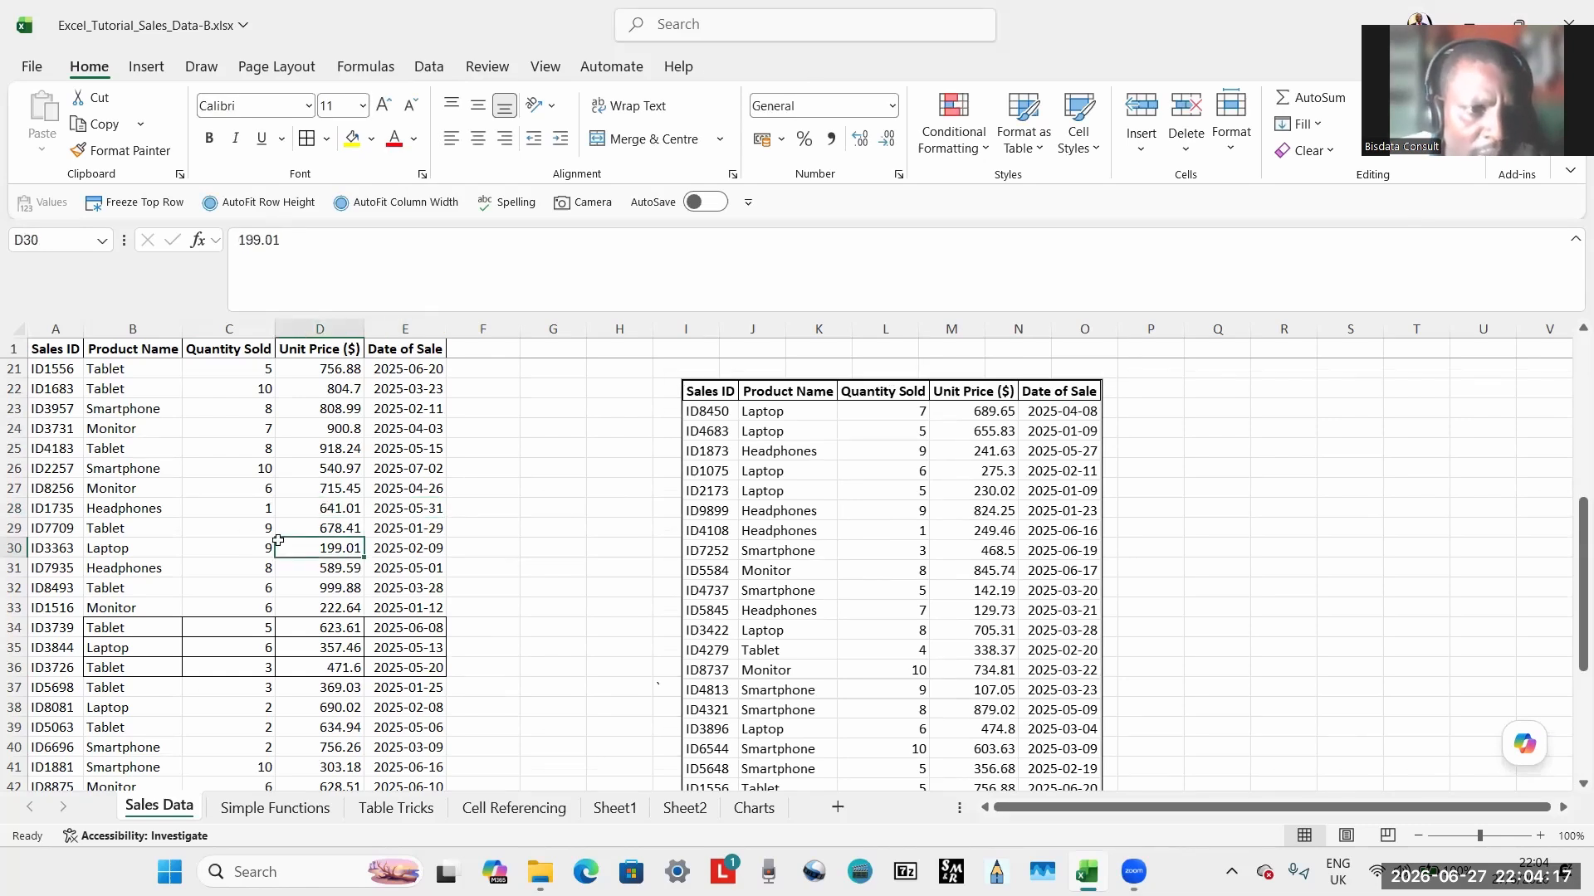
Set the unit price in D28, the ID1735 headphones row, to 456.
click(322, 507)
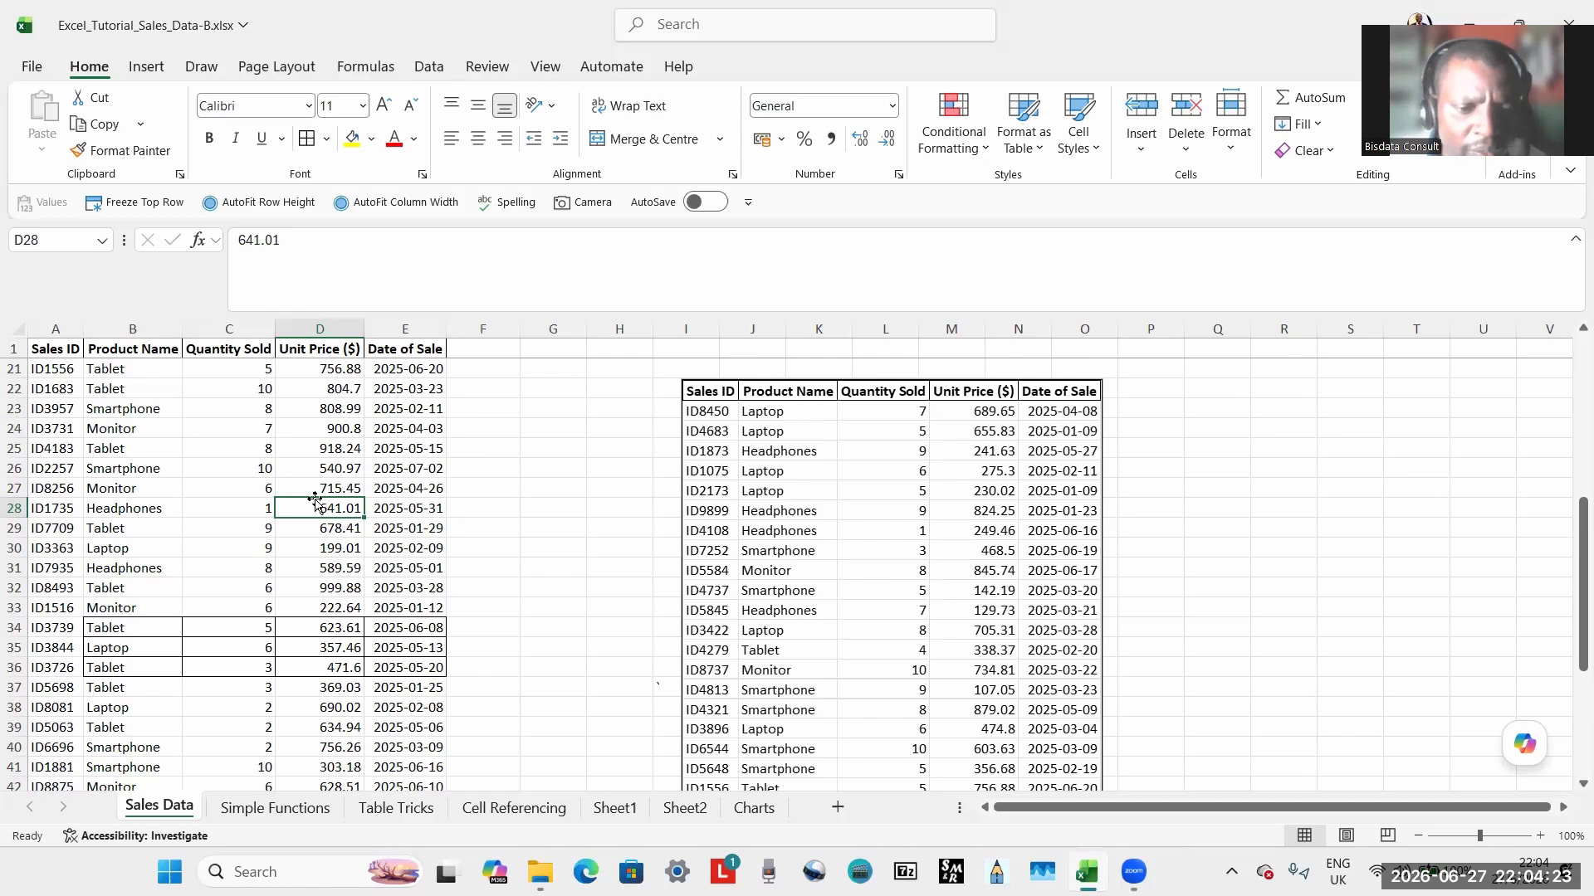
text(456)
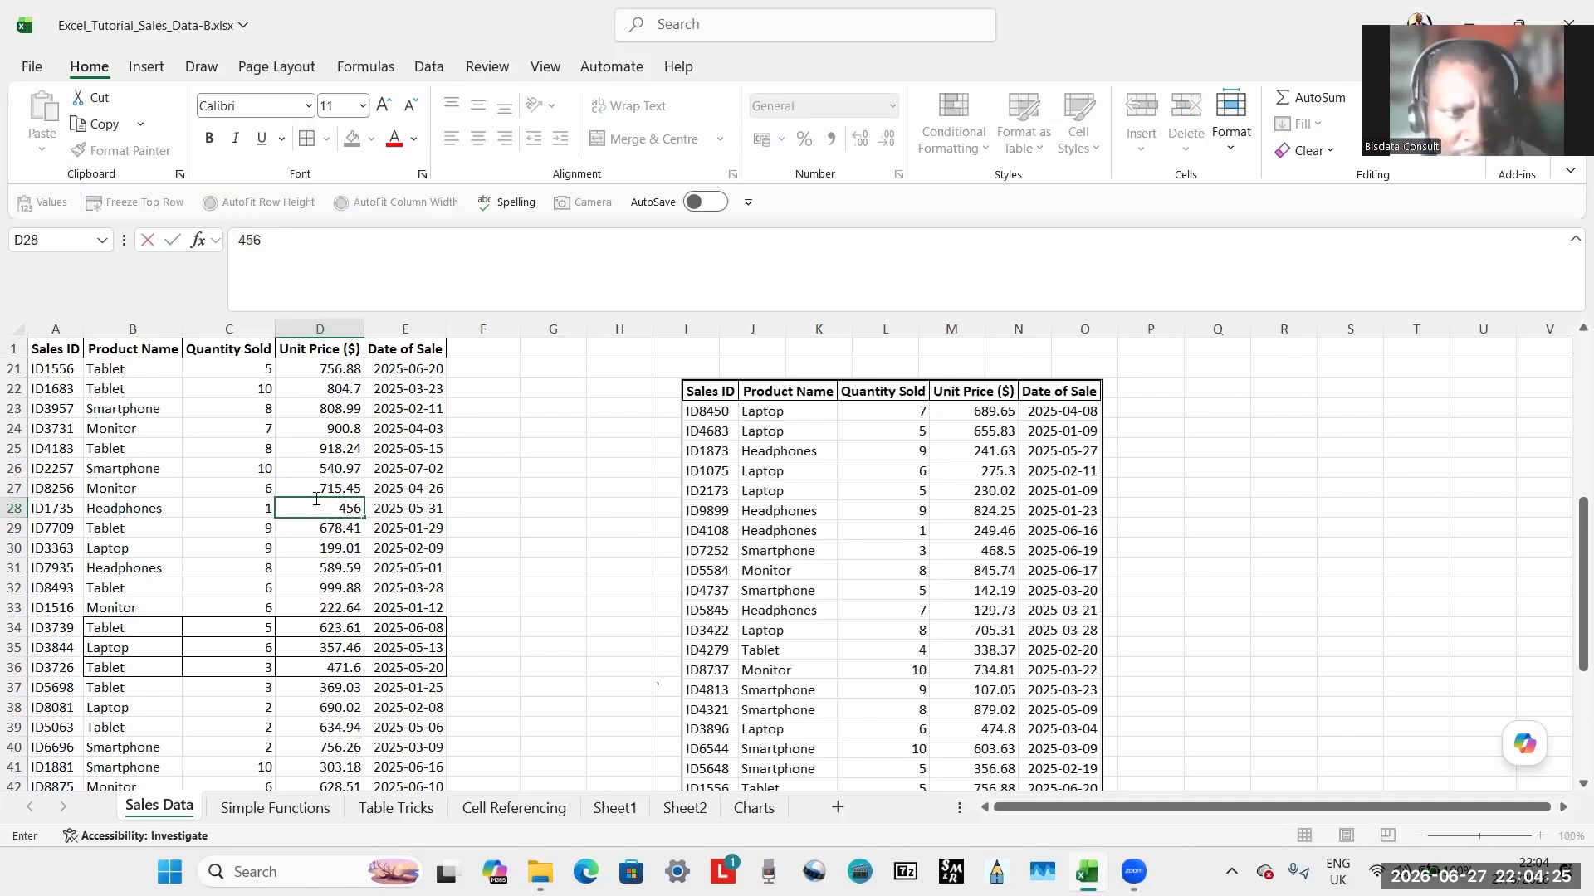
key(Return)
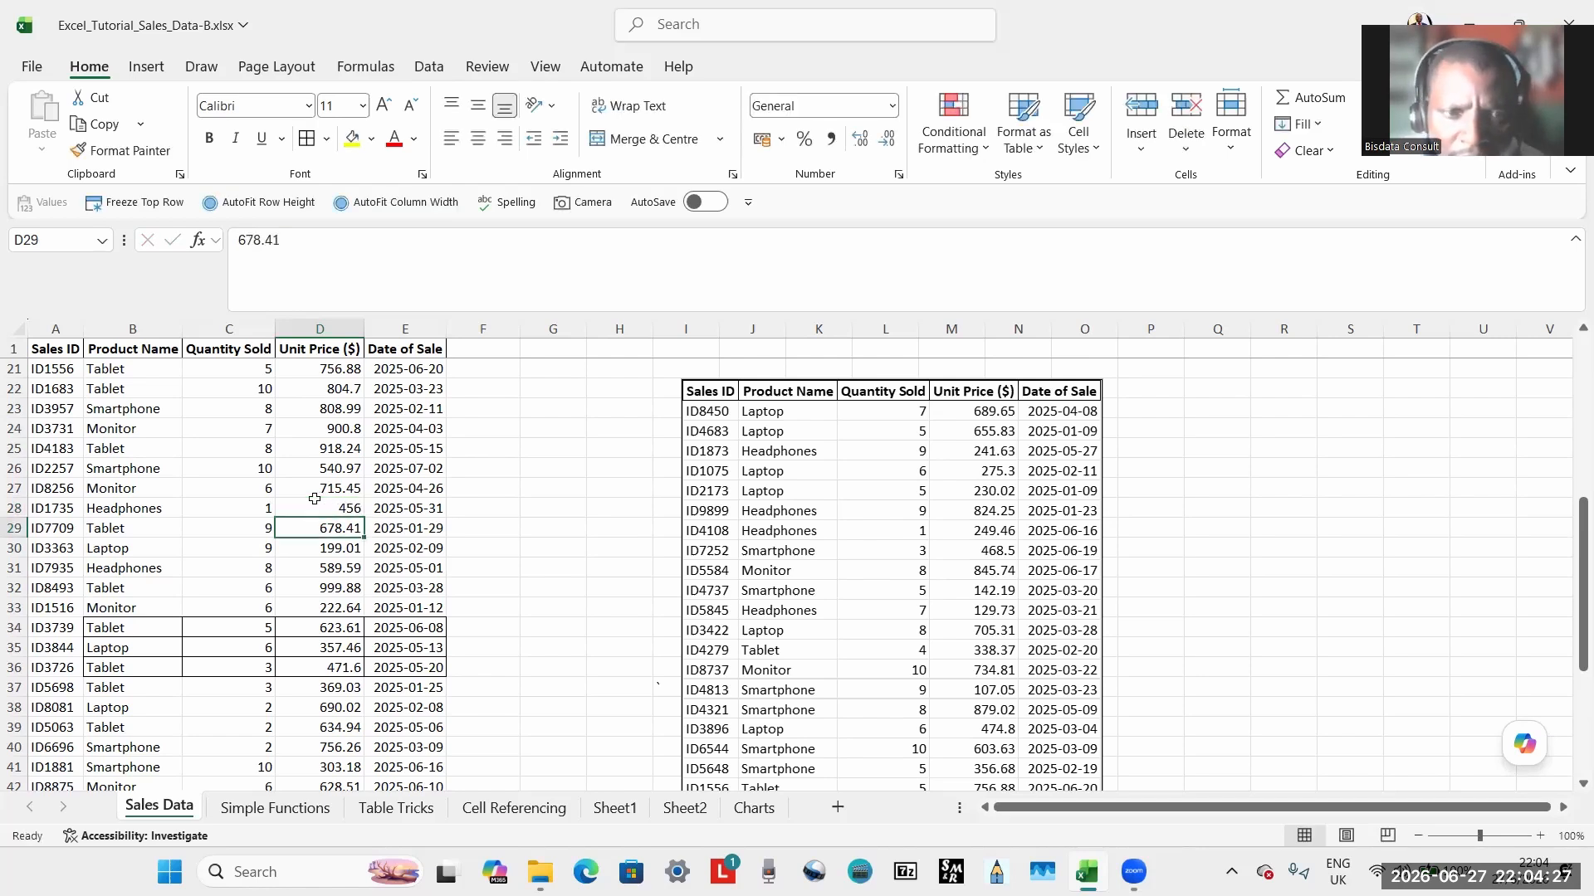
Select the camera picture and follow its link to the source range A1:E30 in the sales table.
click(809, 570)
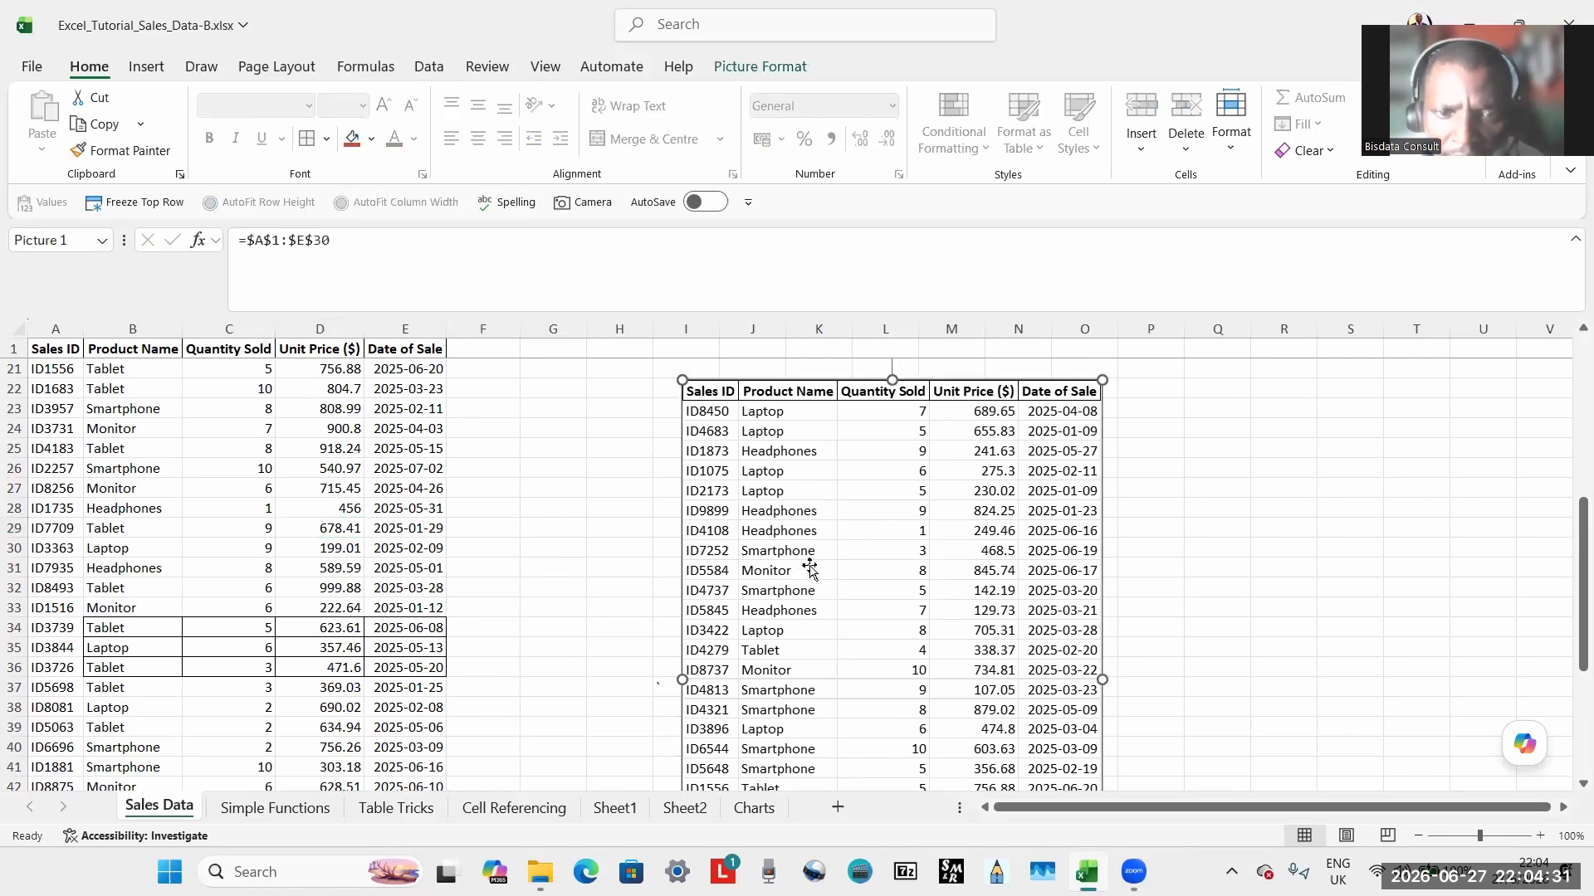
drag(892, 380, 892, 383)
double_click(892, 383)
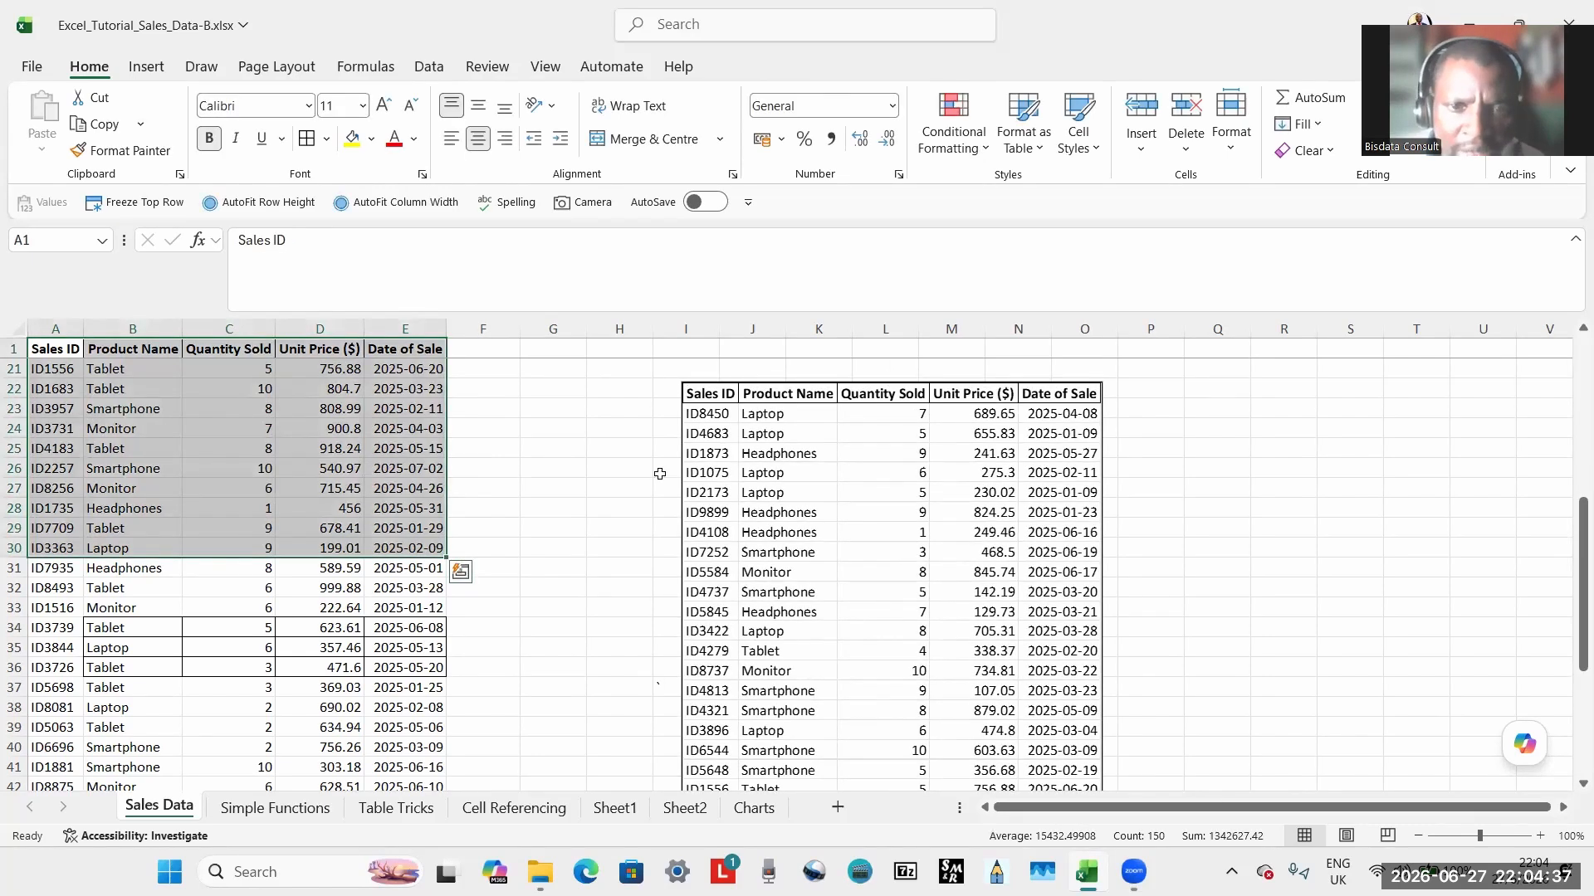
click(88, 449)
double_click(835, 536)
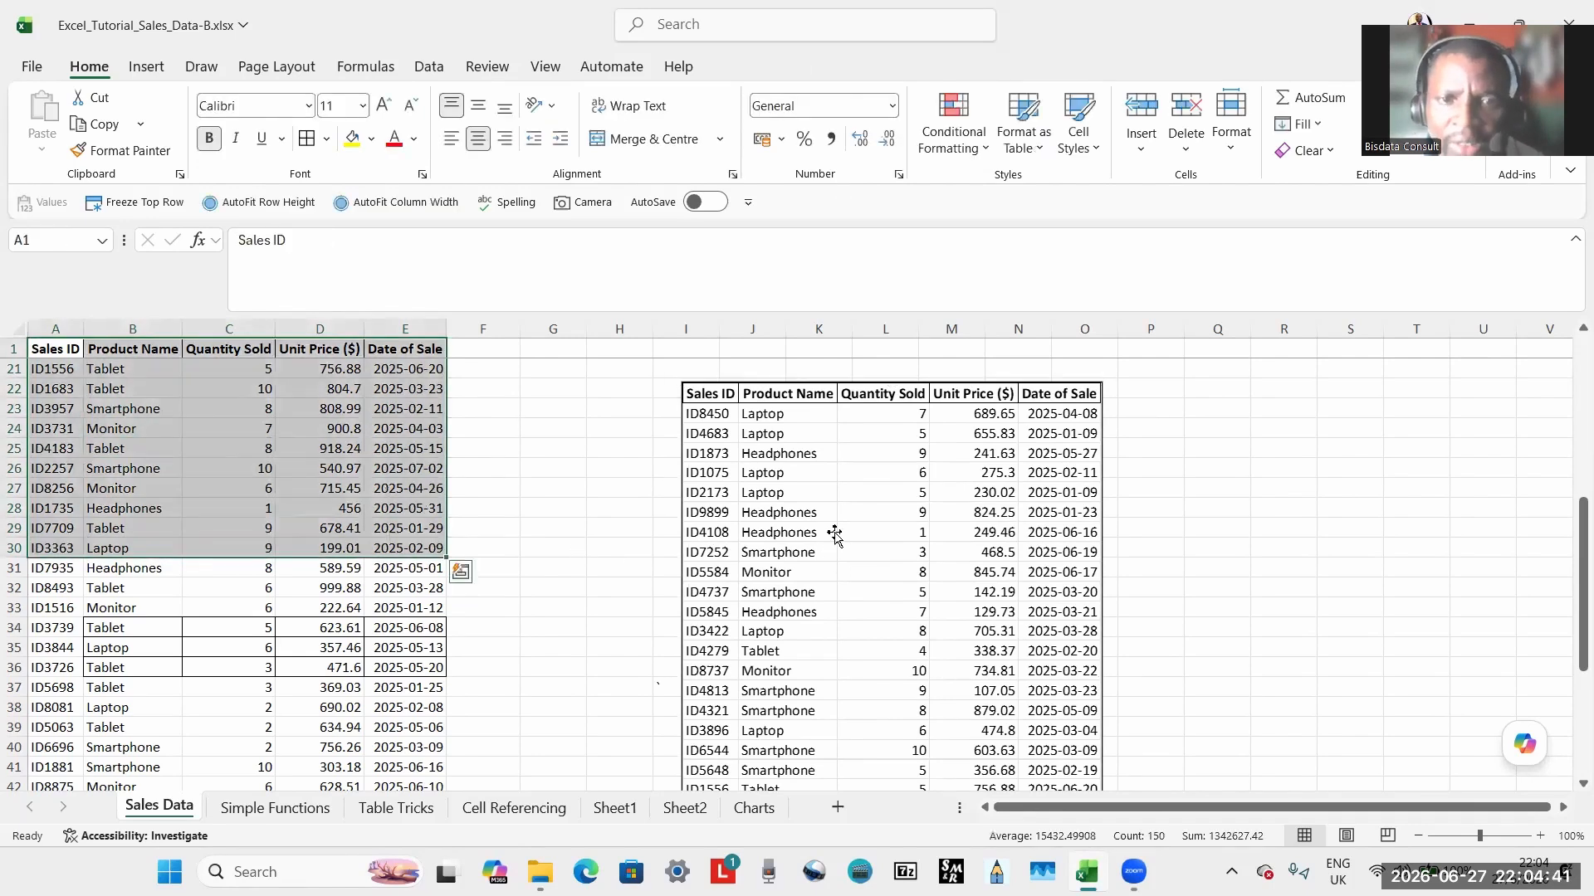
Shift the camera picture slightly to the right and delete it from the Sales Data sheet.
click(869, 440)
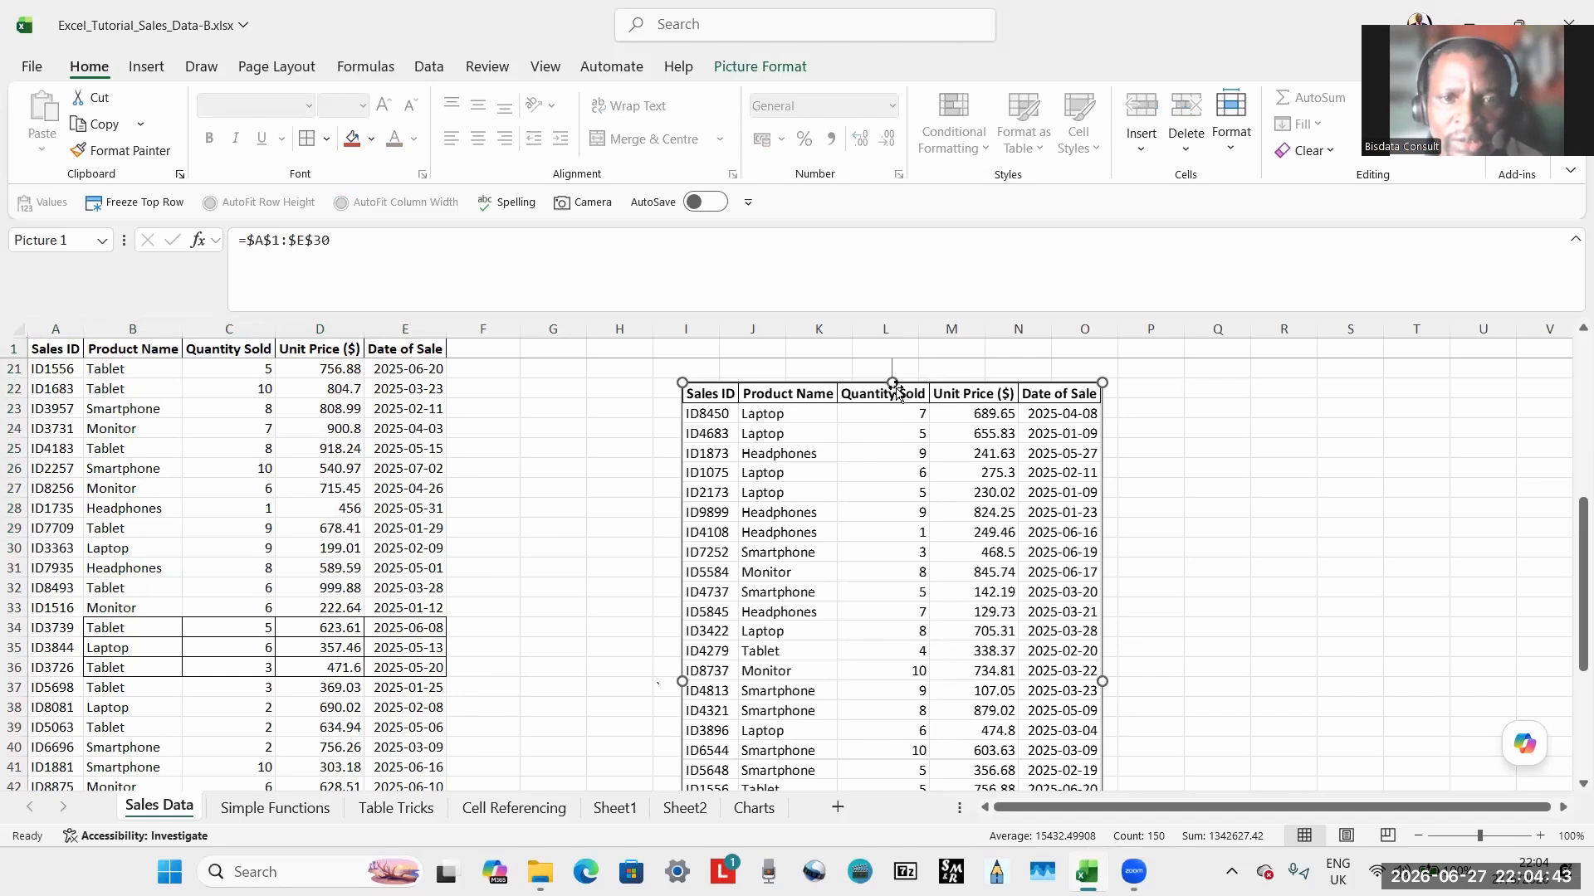
mouse_move(910, 381)
mouse_down()
mouse_move(972, 408)
mouse_move(659, 425)
mouse_move(933, 408)
mouse_move(1019, 453)
mouse_move(932, 427)
mouse_move(946, 385)
mouse_move(823, 380)
mouse_move(925, 370)
mouse_move(891, 392)
mouse_move(905, 383)
mouse_move(892, 356)
mouse_move(891, 404)
mouse_move(938, 382)
mouse_move(902, 361)
mouse_move(906, 386)
mouse_move(943, 383)
mouse_move(907, 383)
mouse_move(928, 387)
mouse_up()
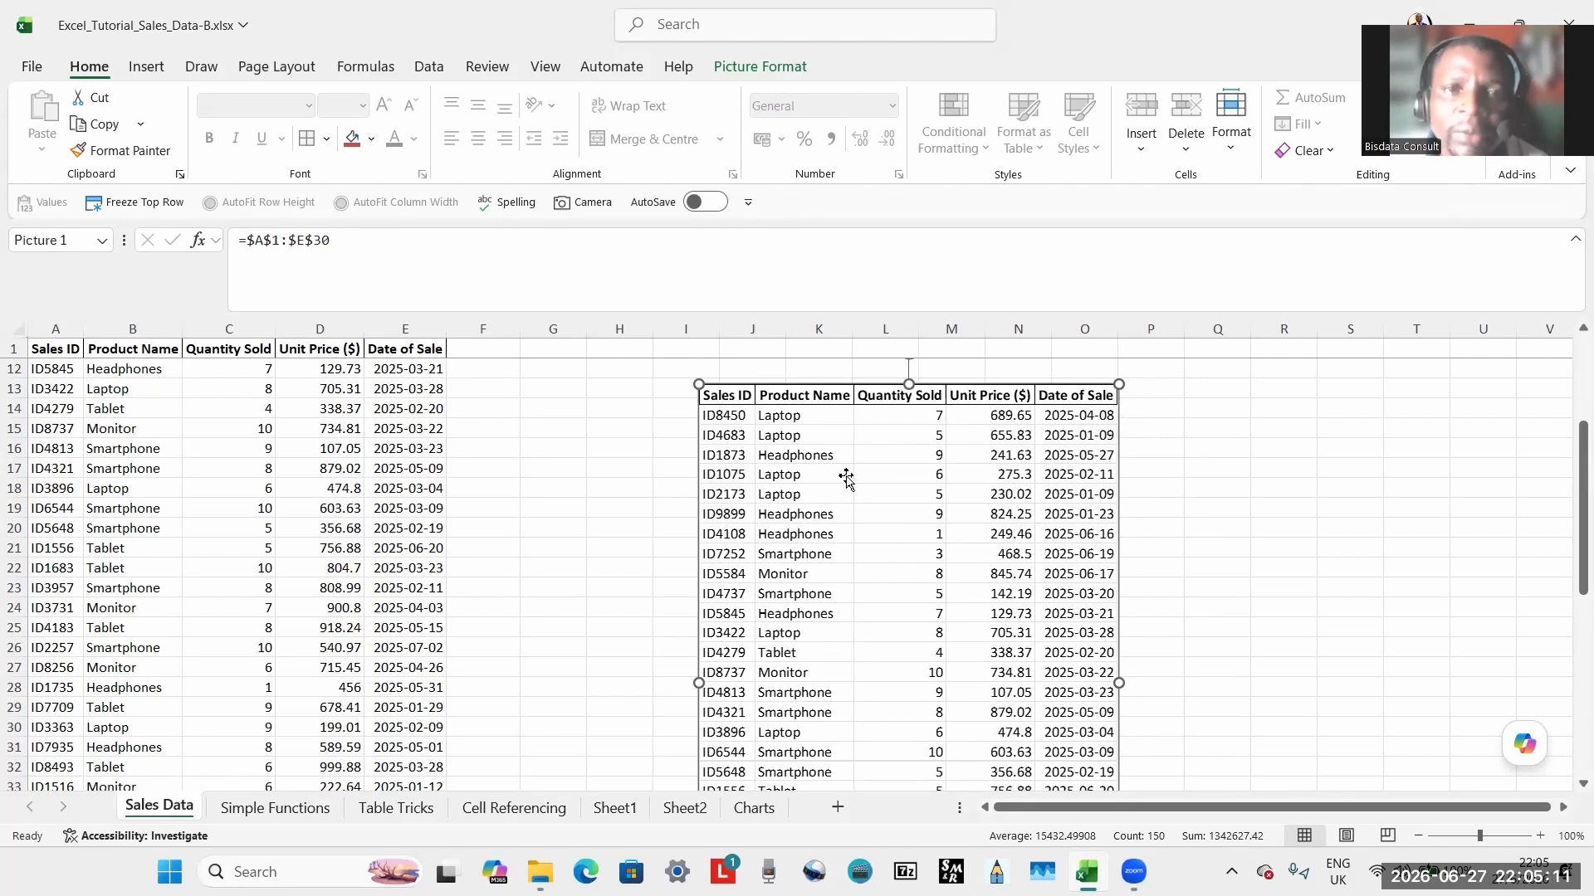
key(Delete)
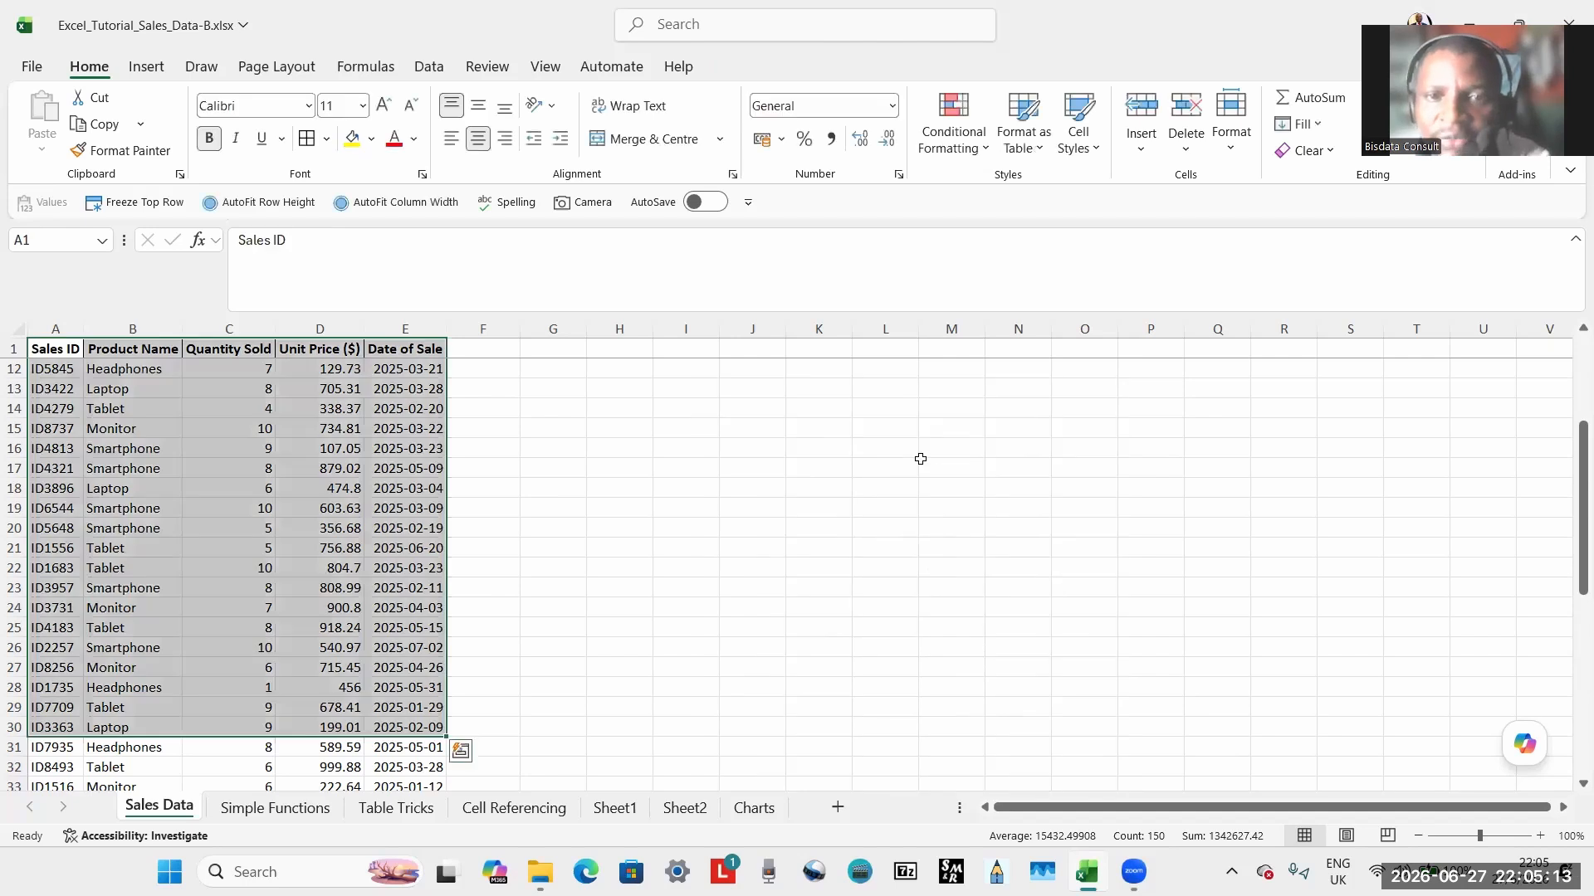
Take a Camera picture of the range A12:E25, place it beside the sales table around column J, and delete it.
click(390, 484)
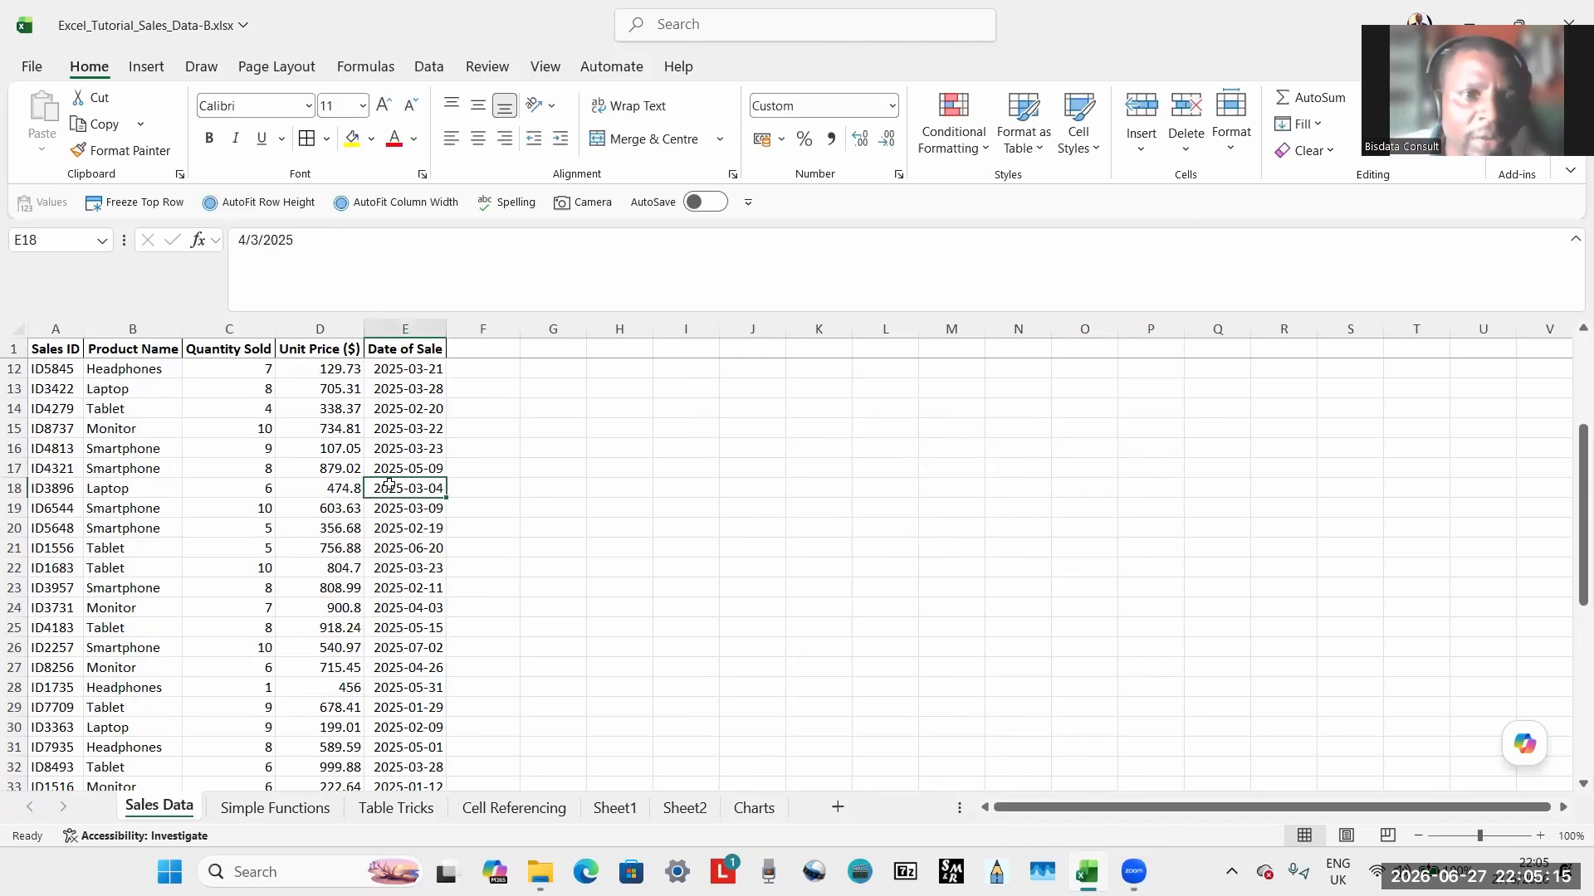
drag(54, 375, 412, 634)
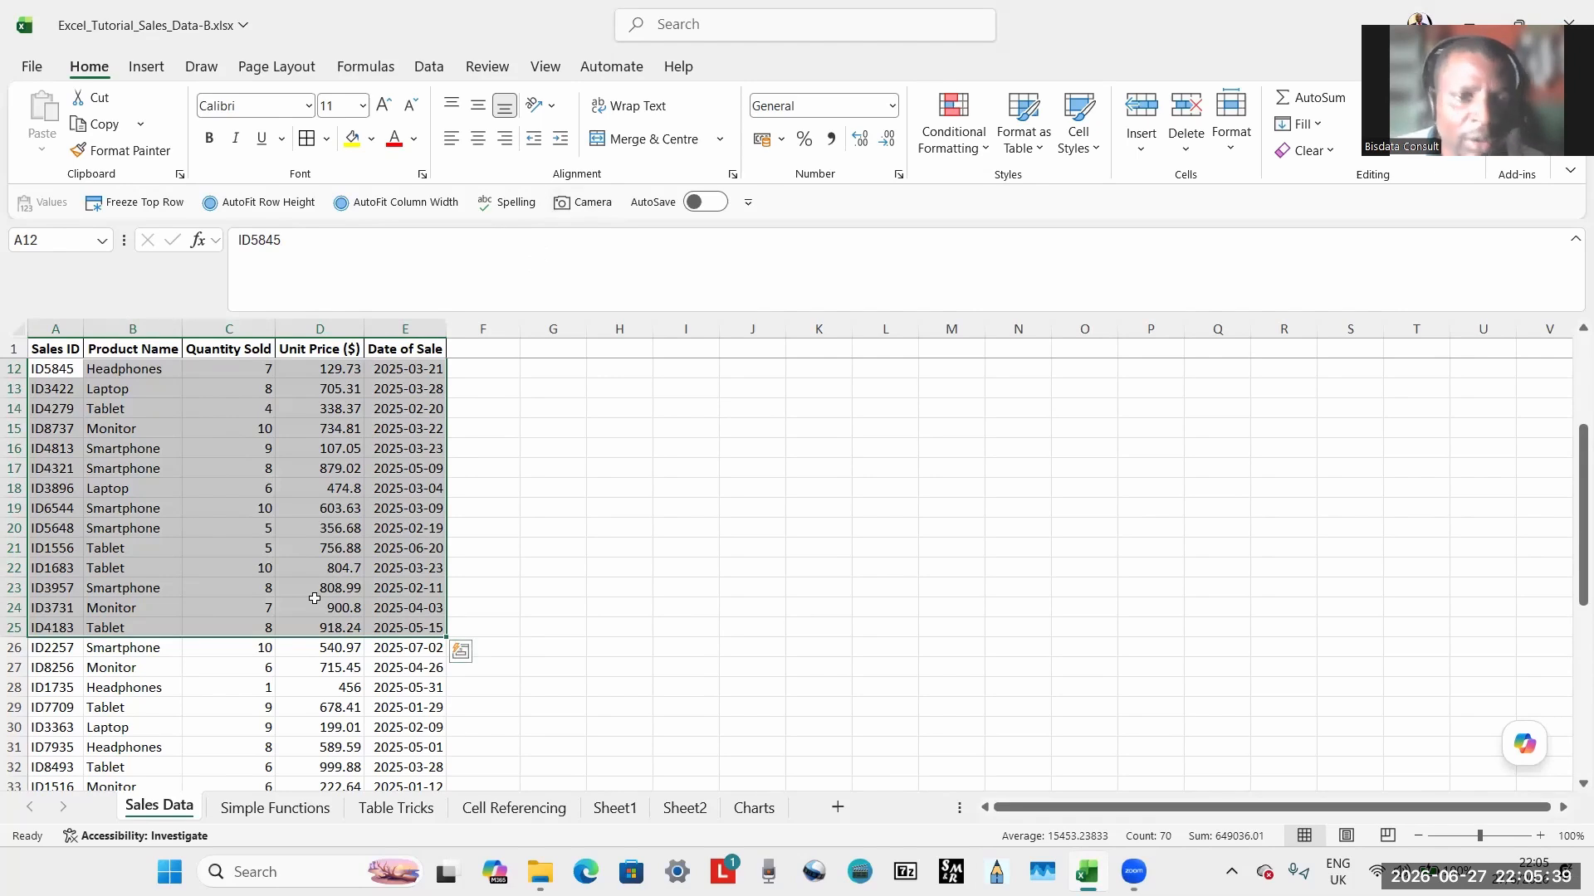
key(alt)
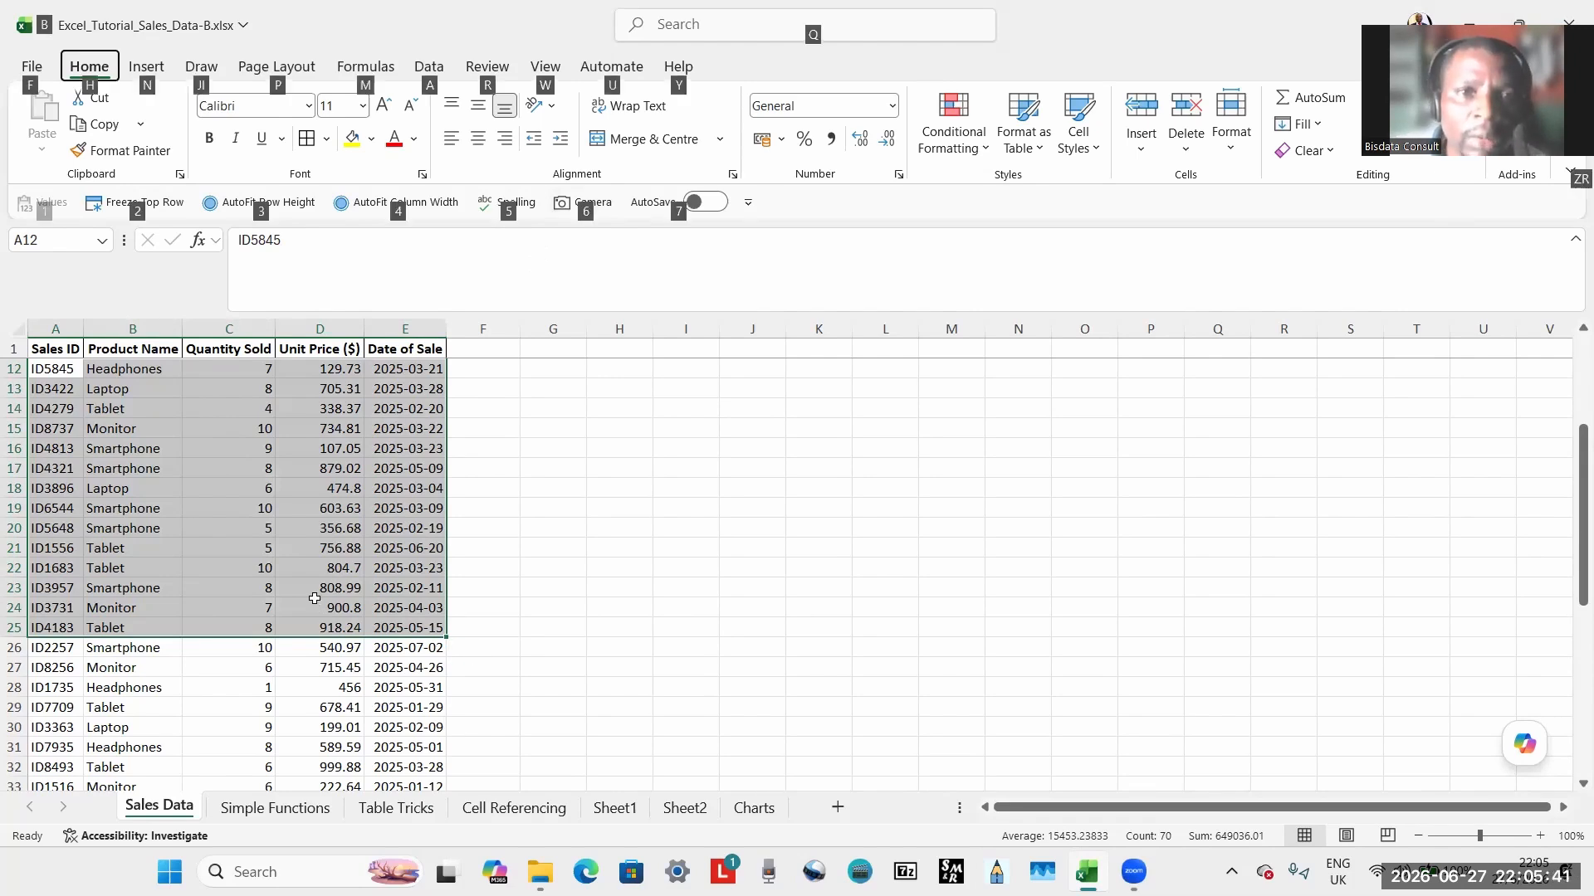
key(6)
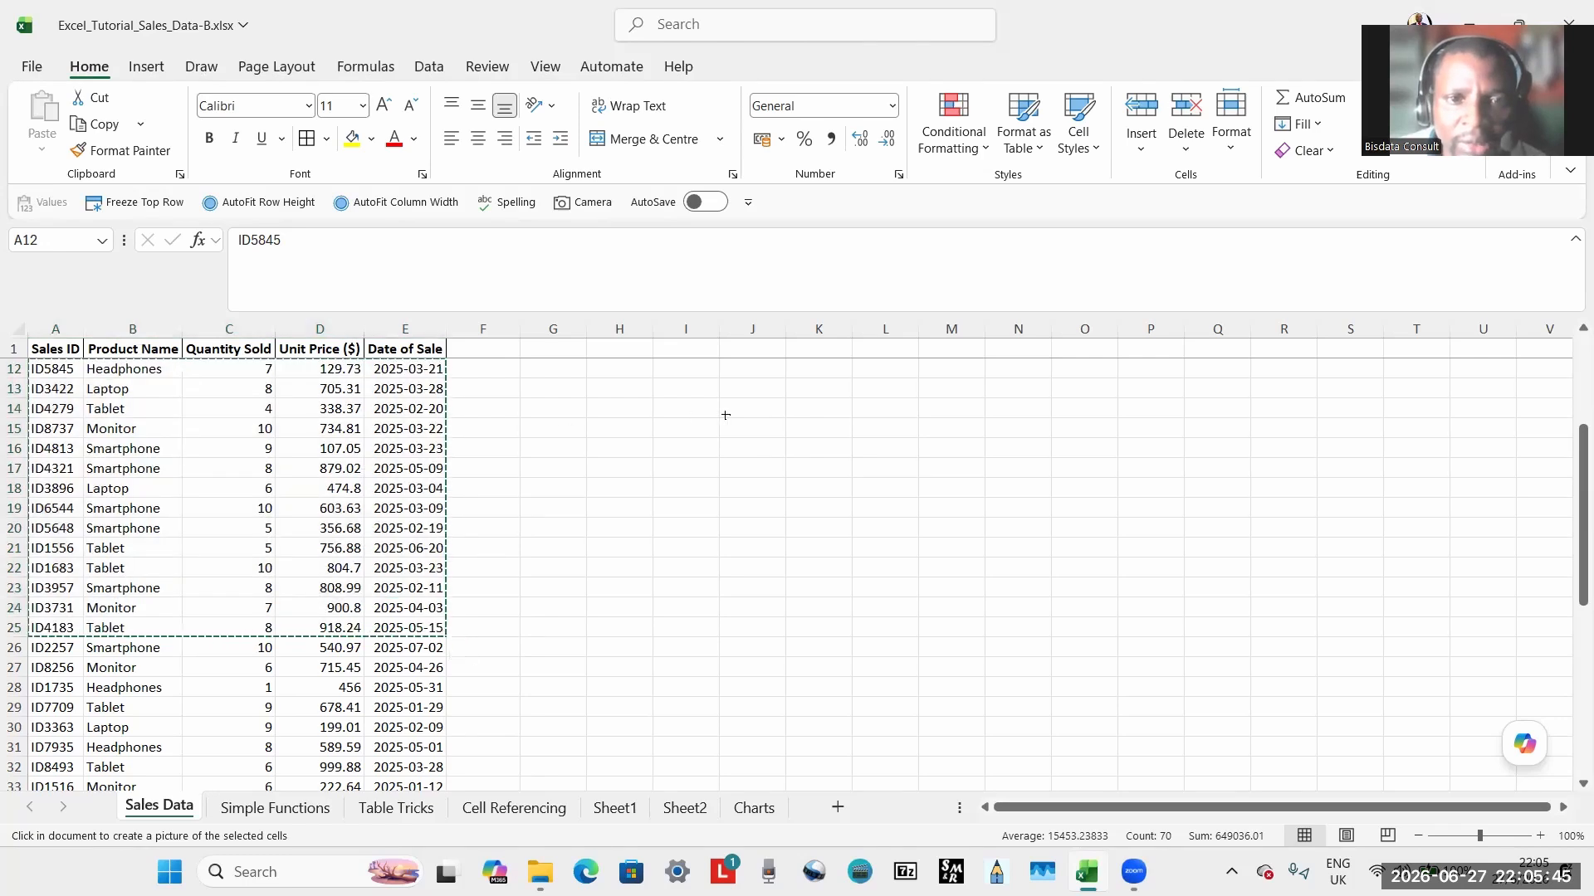
drag(741, 403, 1060, 471)
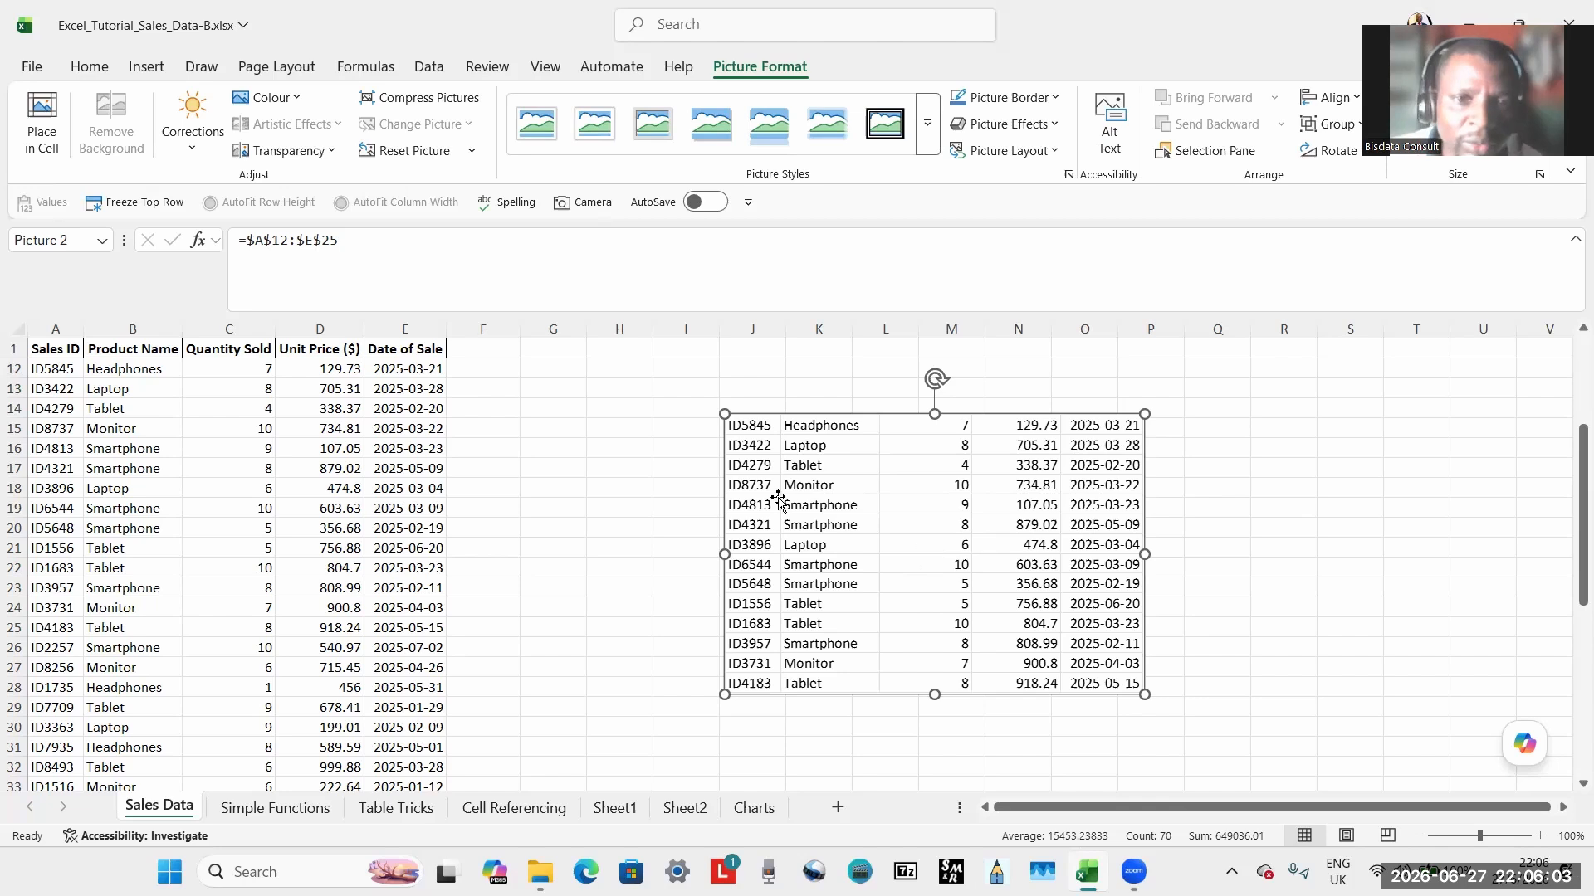
key(Delete)
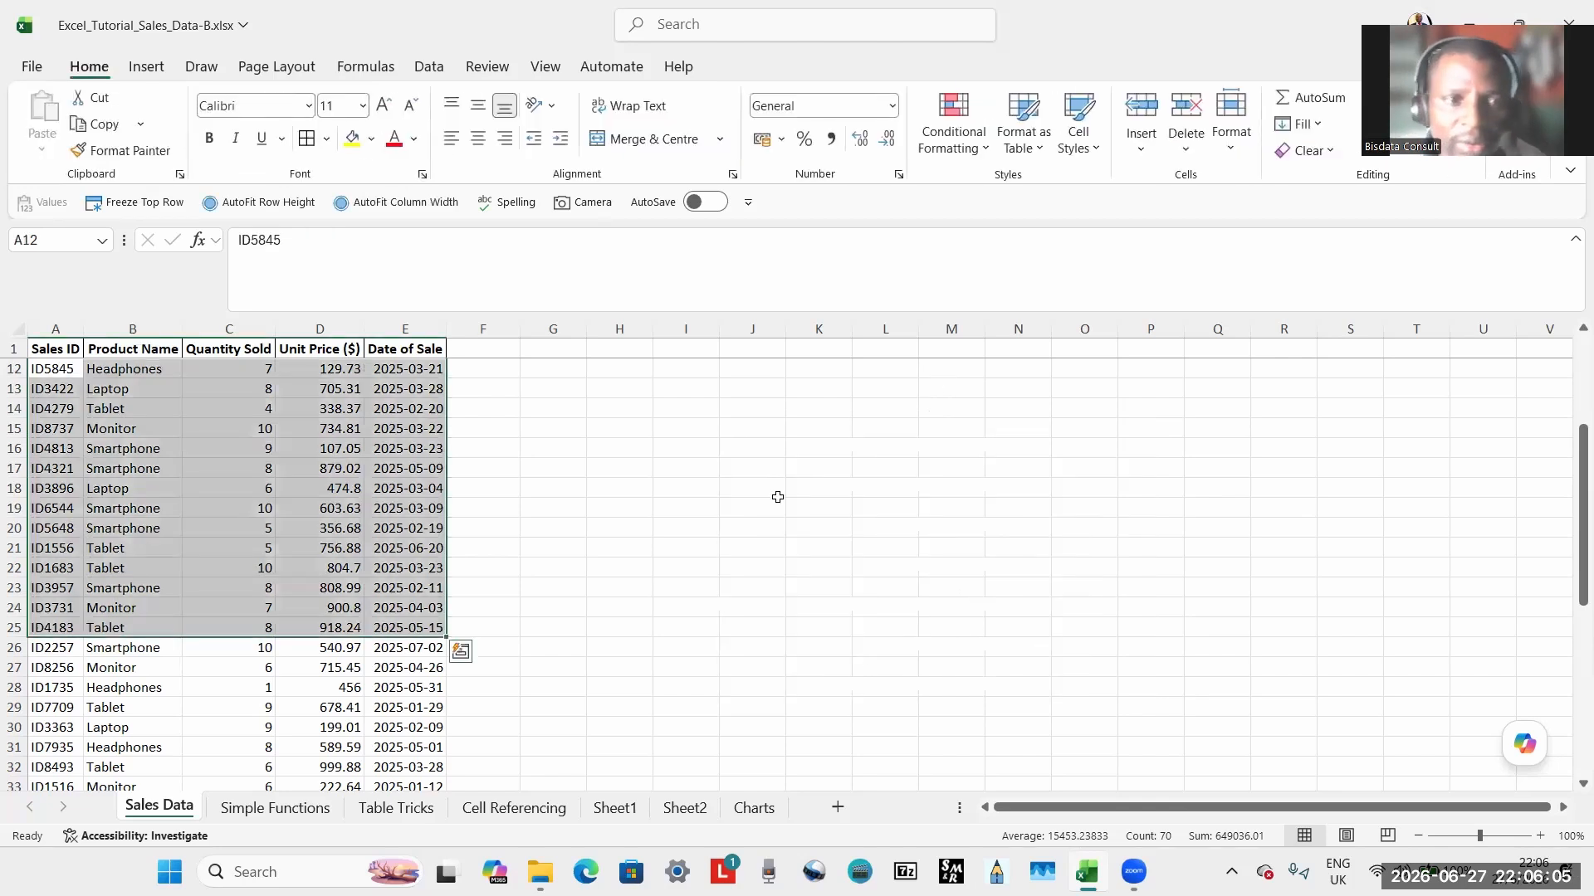
Look over the Quick Access Toolbar customisation options and display the shortcut key tips for its commands with cell A1 selected.
click(382, 508)
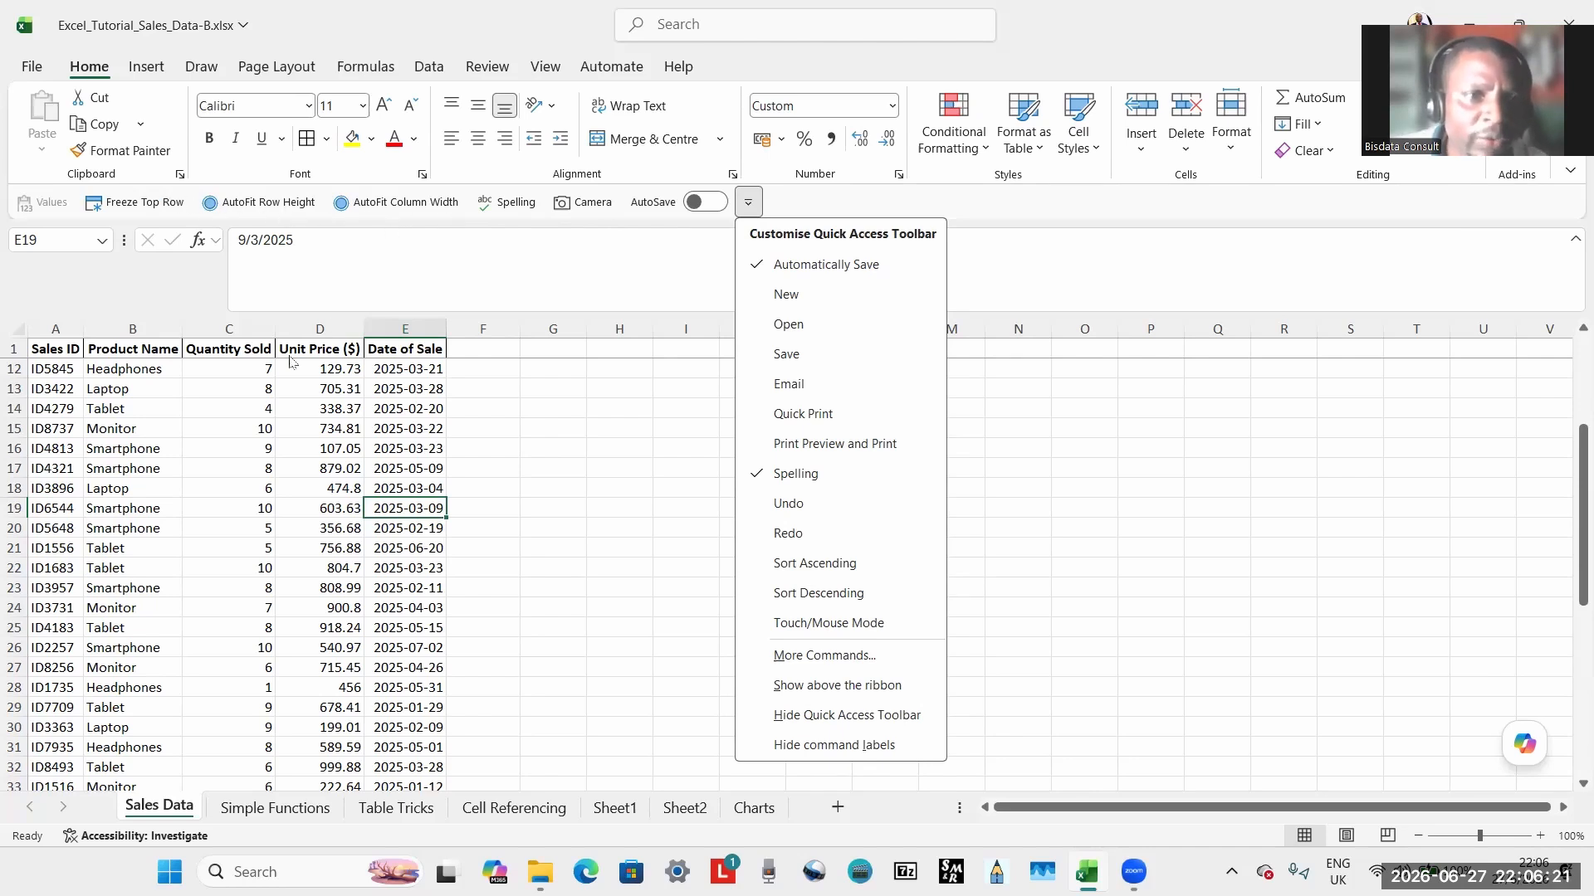
click(224, 392)
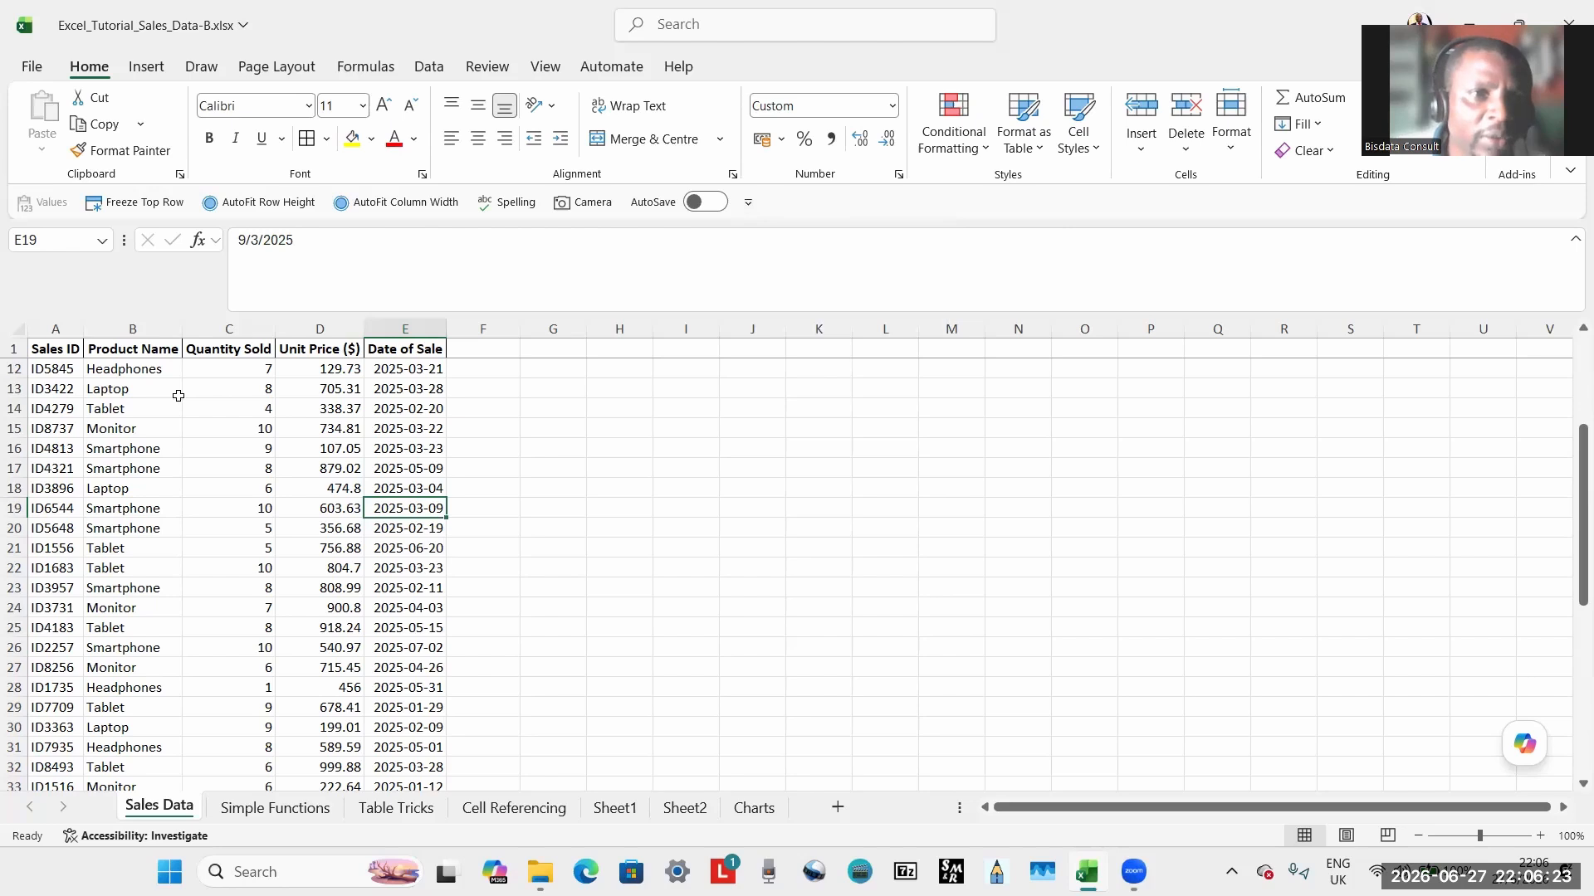
click(56, 345)
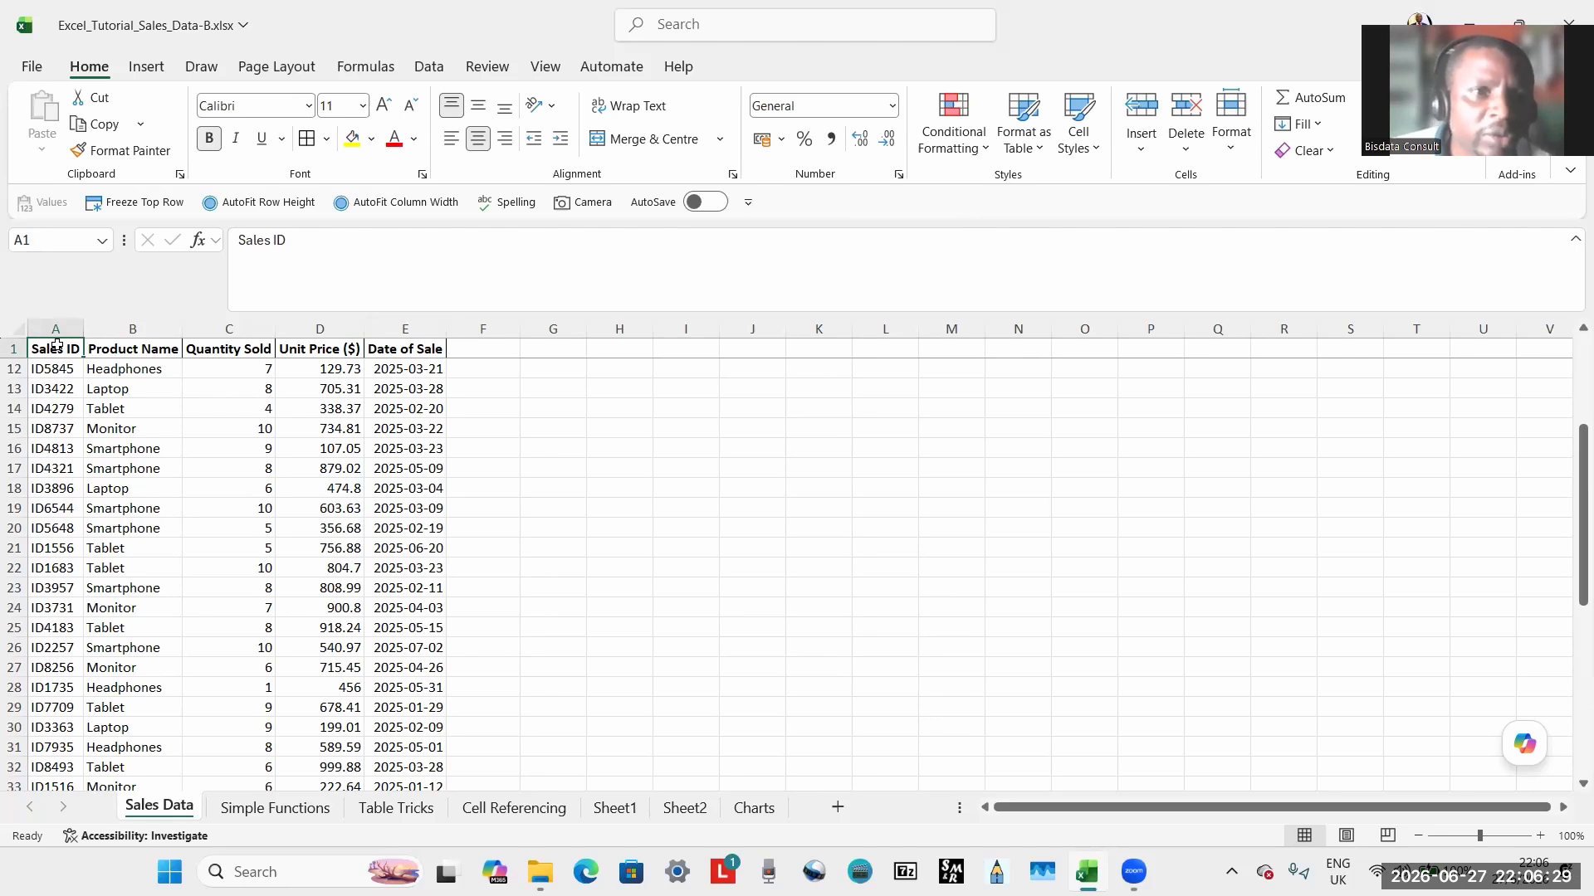
key(alt)
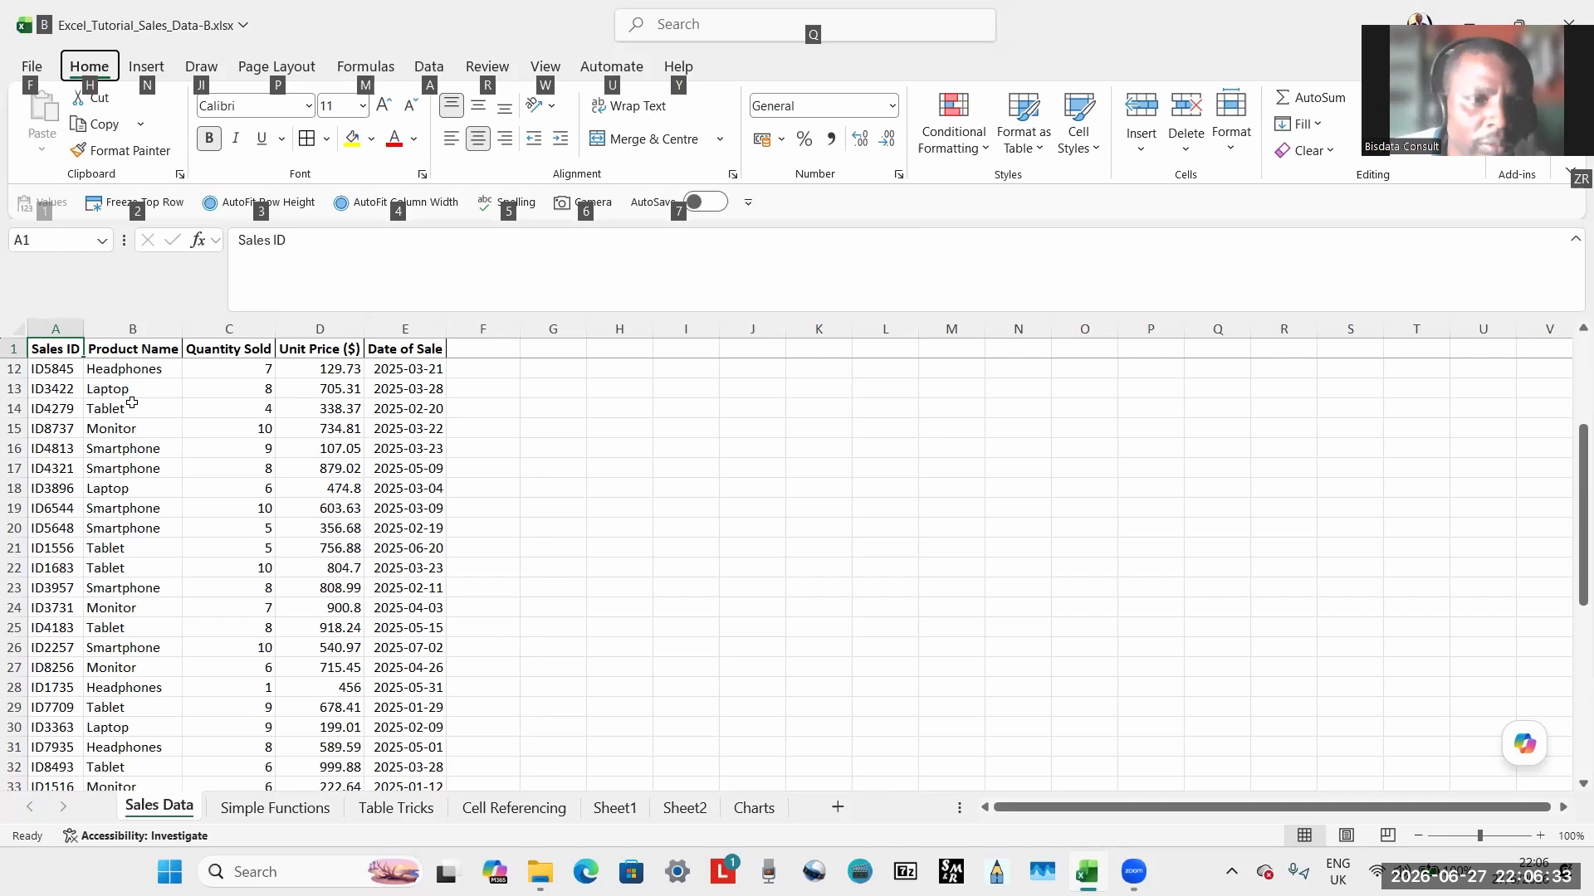
click(211, 447)
click(125, 449)
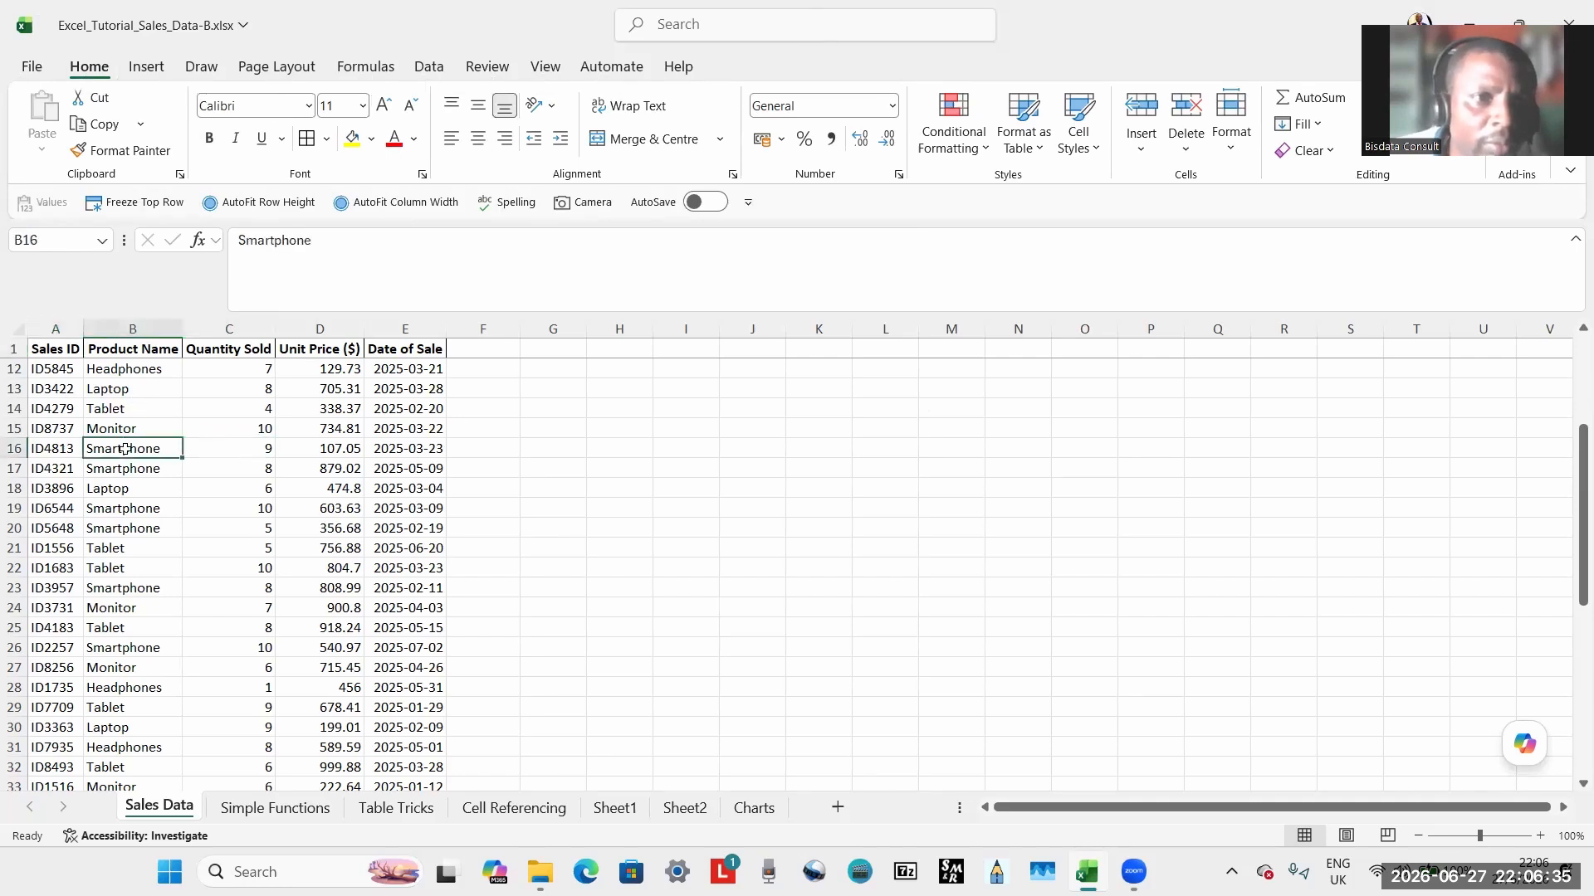
click(70, 351)
key(alt)
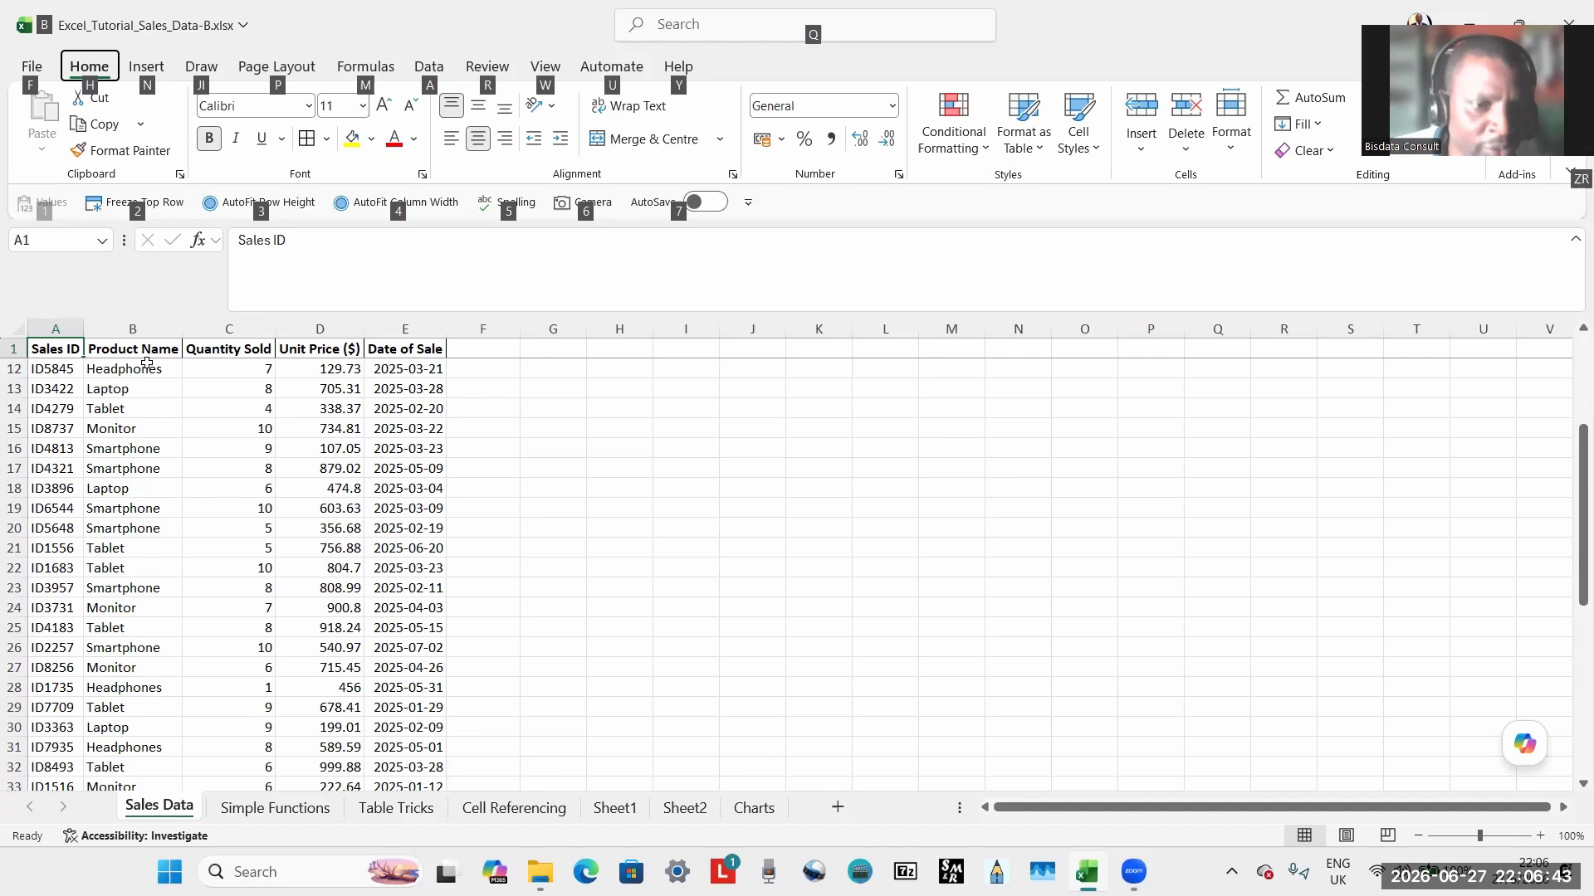
key(Escape)
Browse the Product Name column under the frozen header row, from B4 down past the last sales record and back up to B1.
scroll(147, 363, up, 4)
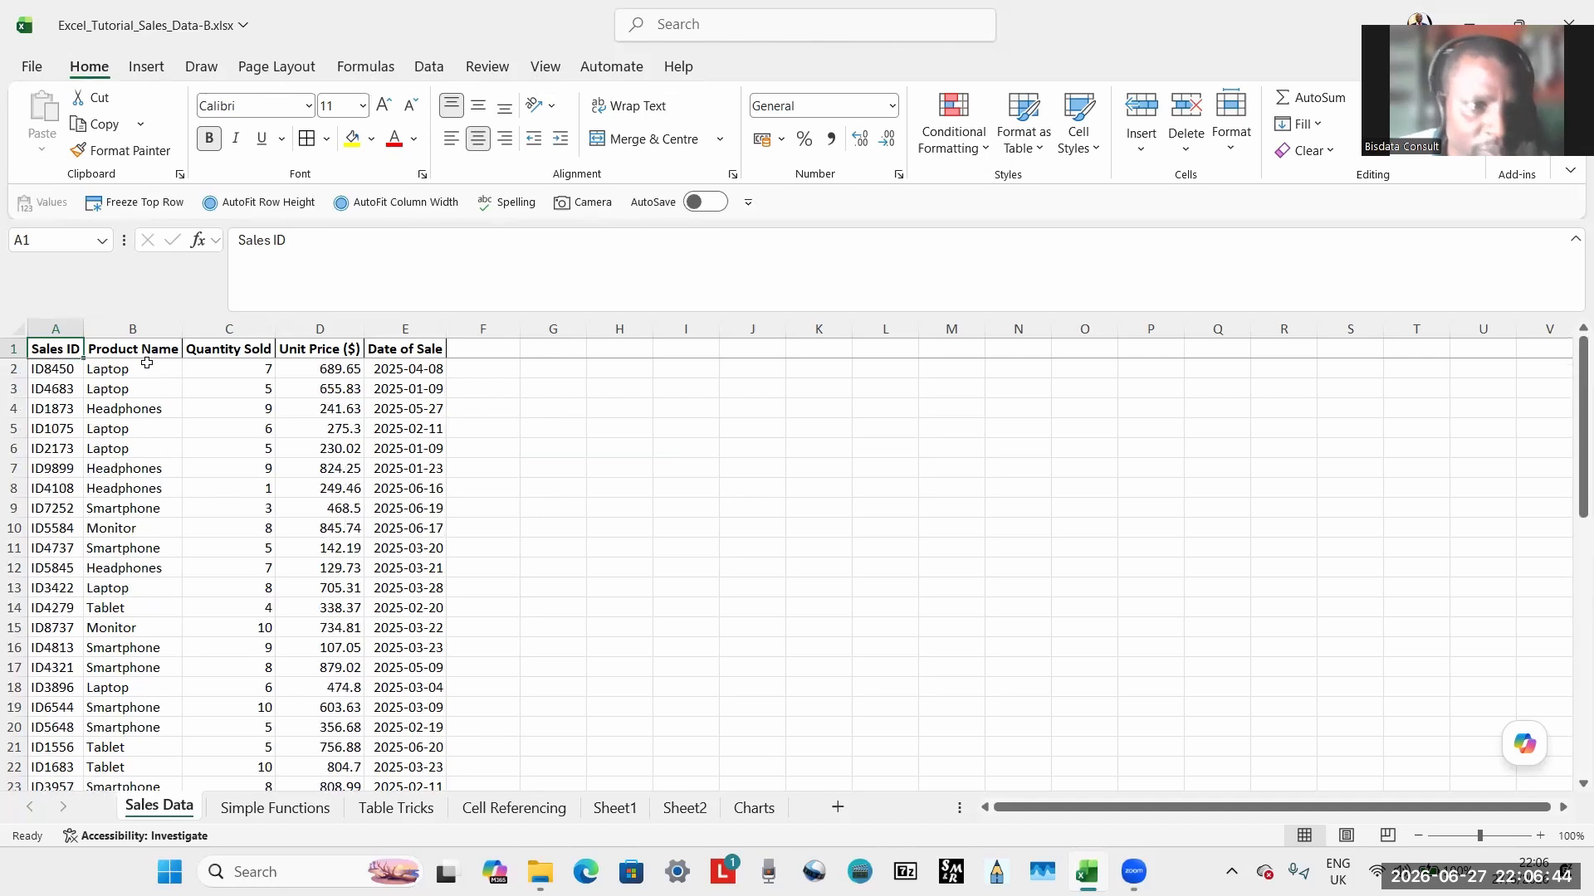
click(153, 409)
drag(154, 409, 169, 442)
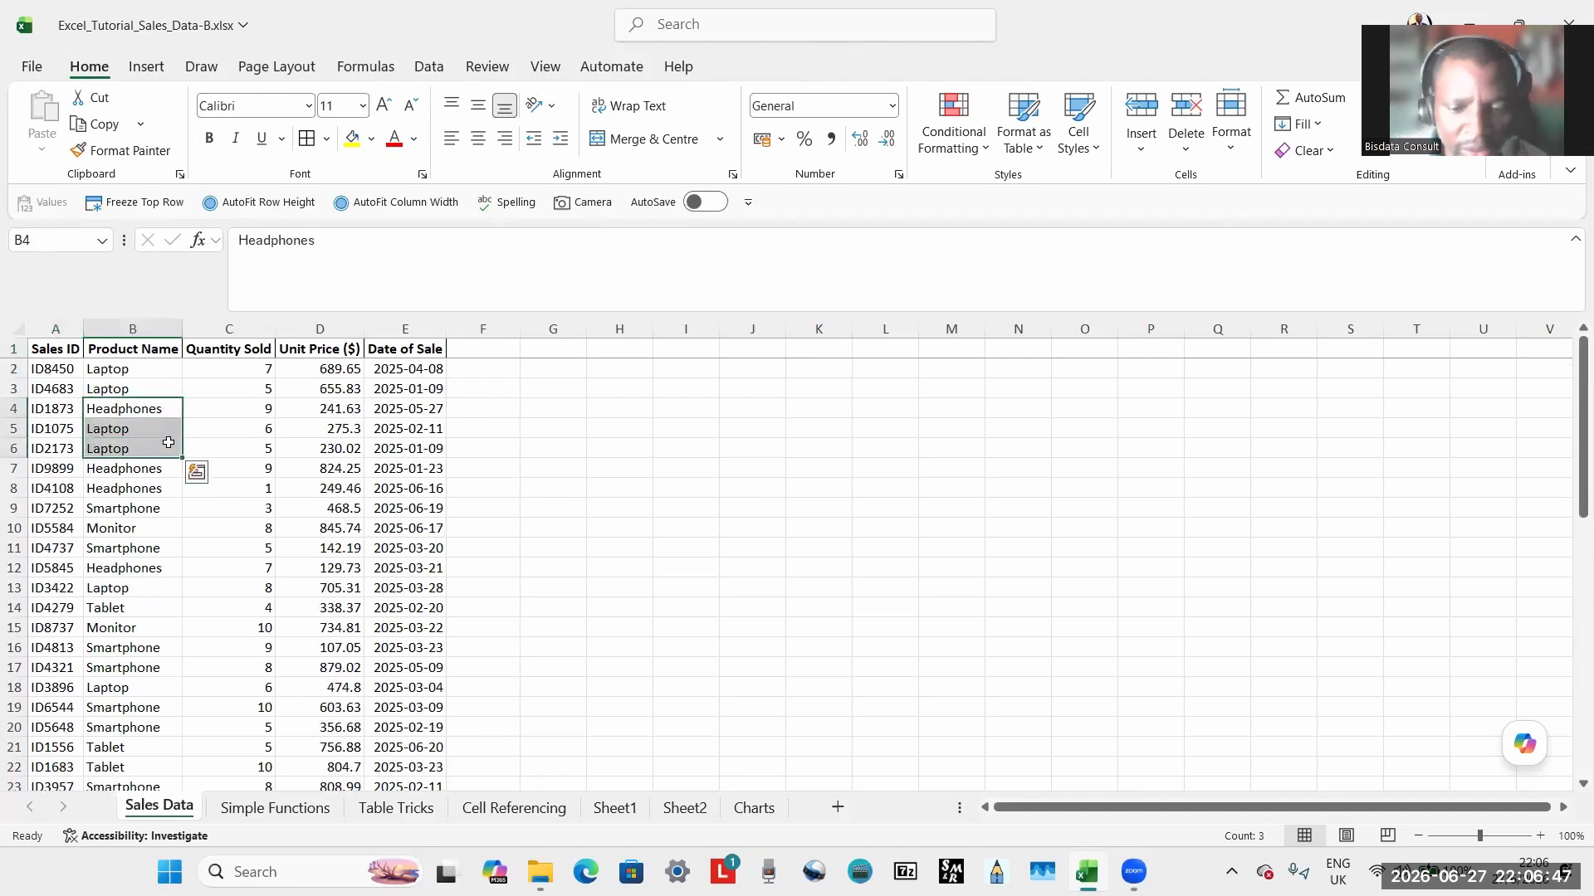
key(Down)
key(Down)
key(Down)
key(Down)
key(Down)
key(Down)
key(Down)
key(Down)
key(Down)
key(Down)
key(Down)
key(Down)
key(Down)
key(Down)
key(Down)
key(Down)
key(Down)
key(Down)
key(Down)
key(Down)
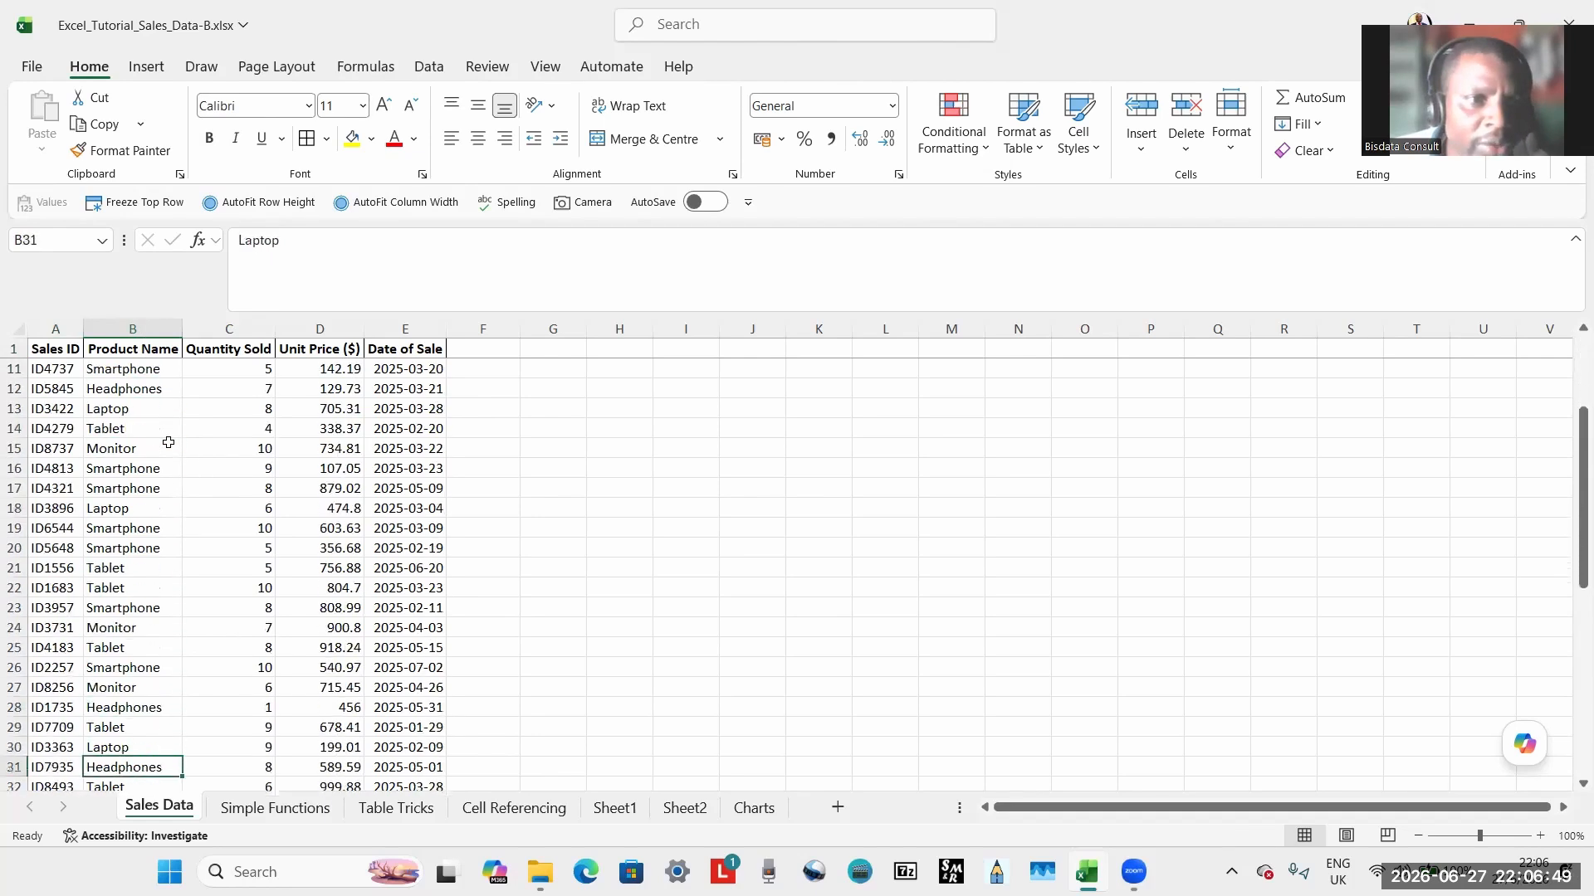
key(Down)
key(Down)
key(Down)
key(Down)
key(Down)
key(Down)
key(Down)
key(Down)
key(Down)
key(Down)
key(Down)
key(Down)
key(Down)
key(Down)
key(Down)
key(Down)
key(Down)
key(Down)
key(Down)
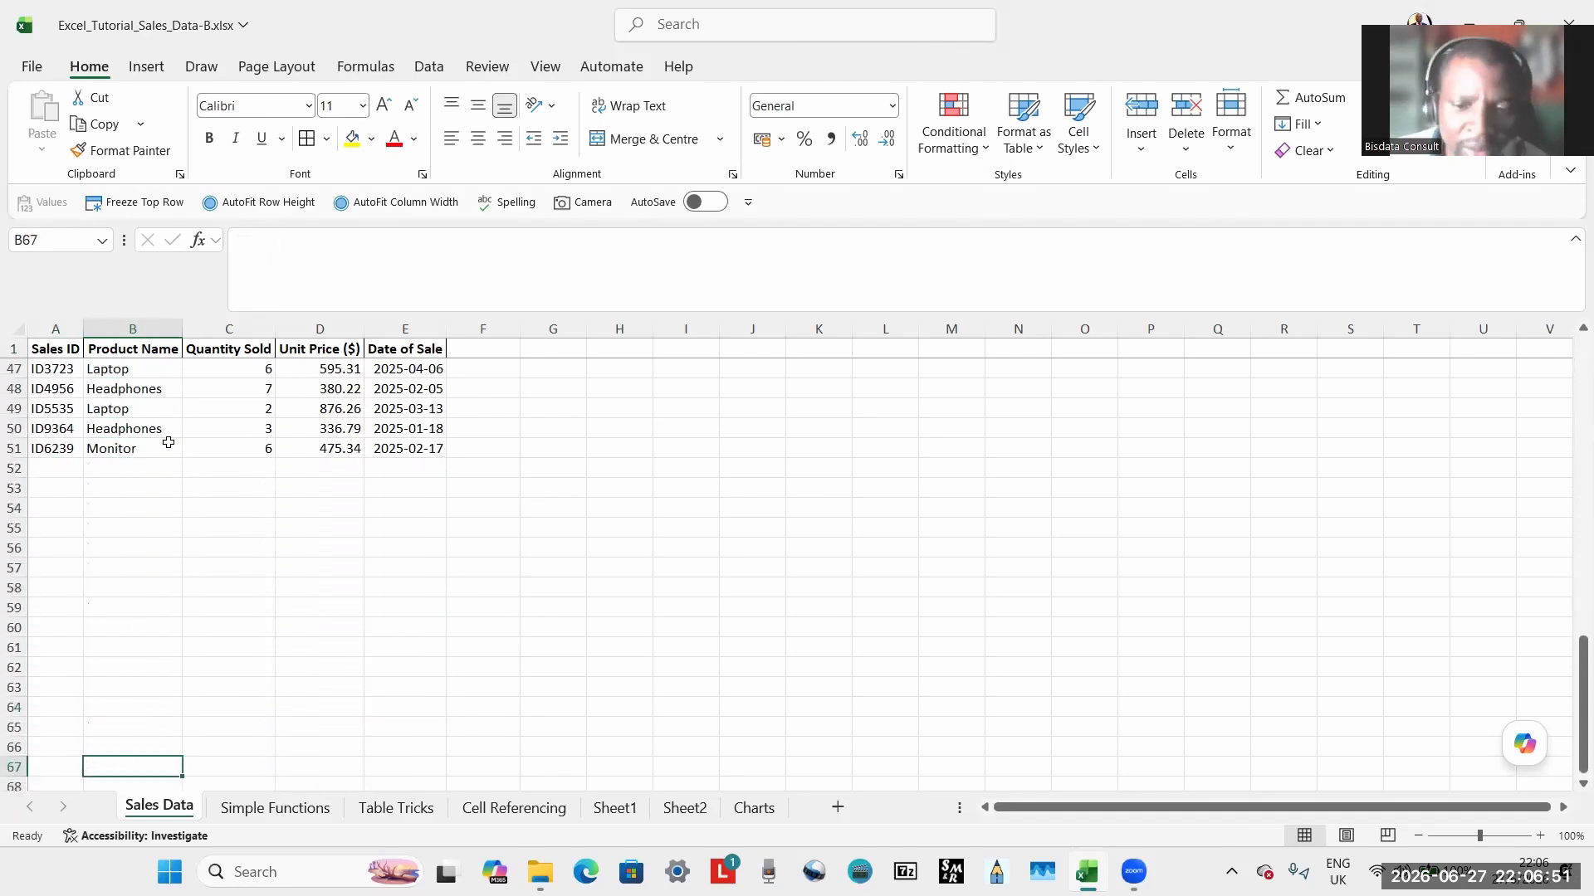
key(Up)
key(Up)
key(Up)
key(Up)
key(Up)
key(Up)
key(Up)
key(Up)
key(Up)
key(Up)
key(Up)
key(Up)
key(Up)
key(Up)
key(Up)
key(Up)
key(Up)
key(Up)
key(Up)
key(Up)
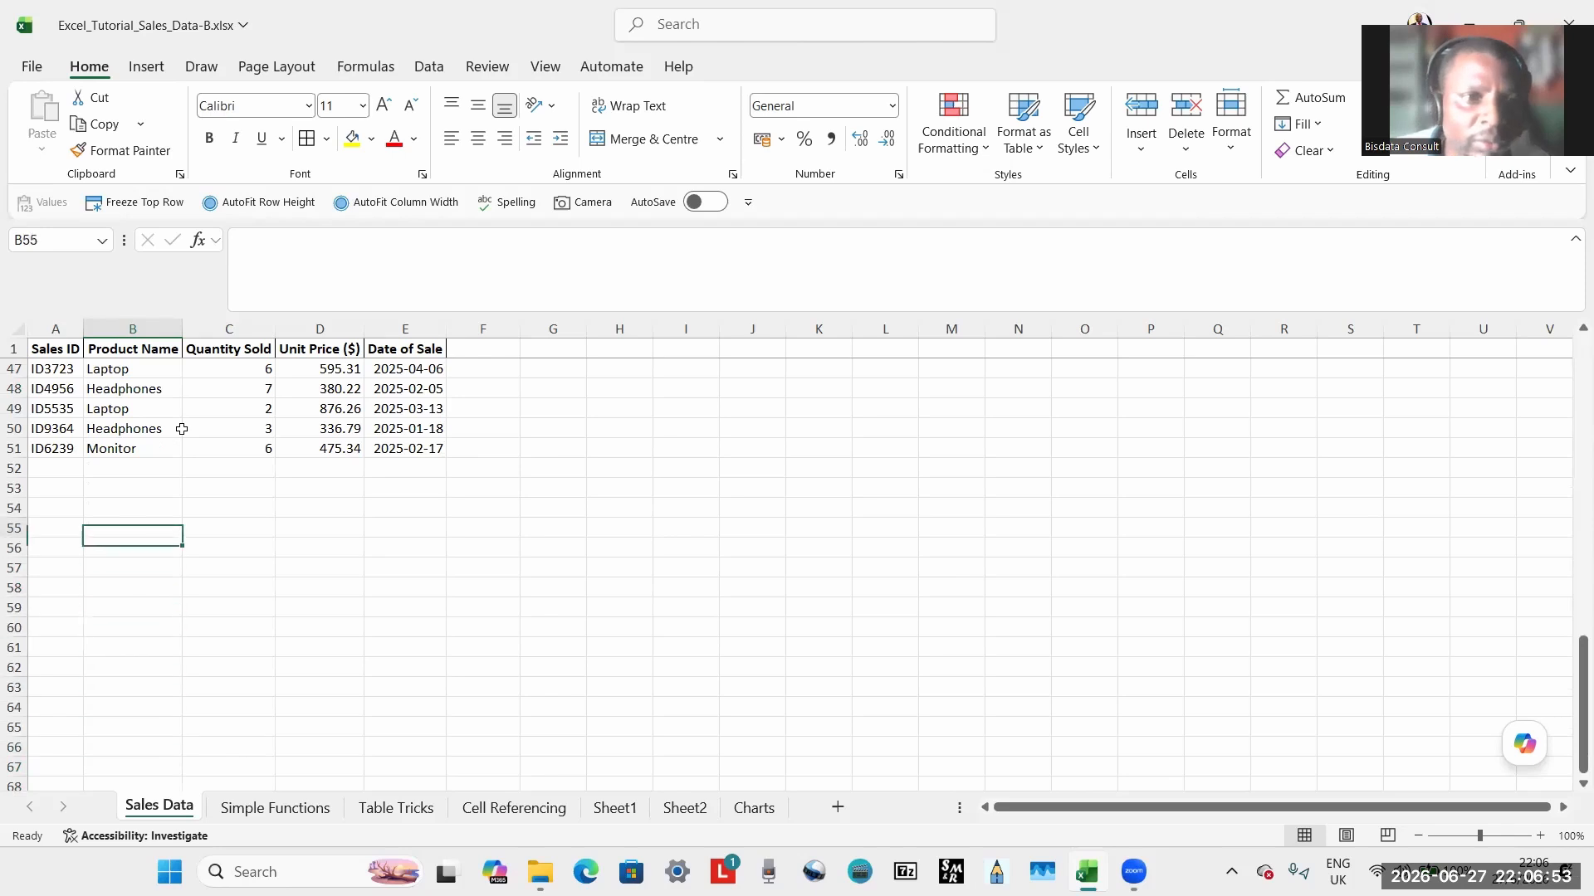
key(Up)
key(Up)
key(Up)
key(Up)
key(Up)
key(Up)
key(Up)
key(Up)
key(Up)
key(Up)
key(Up)
key(Up)
key(Up)
key(Up)
key(Up)
key(Up)
key(Up)
key(Up)
key(Up)
key(Up)
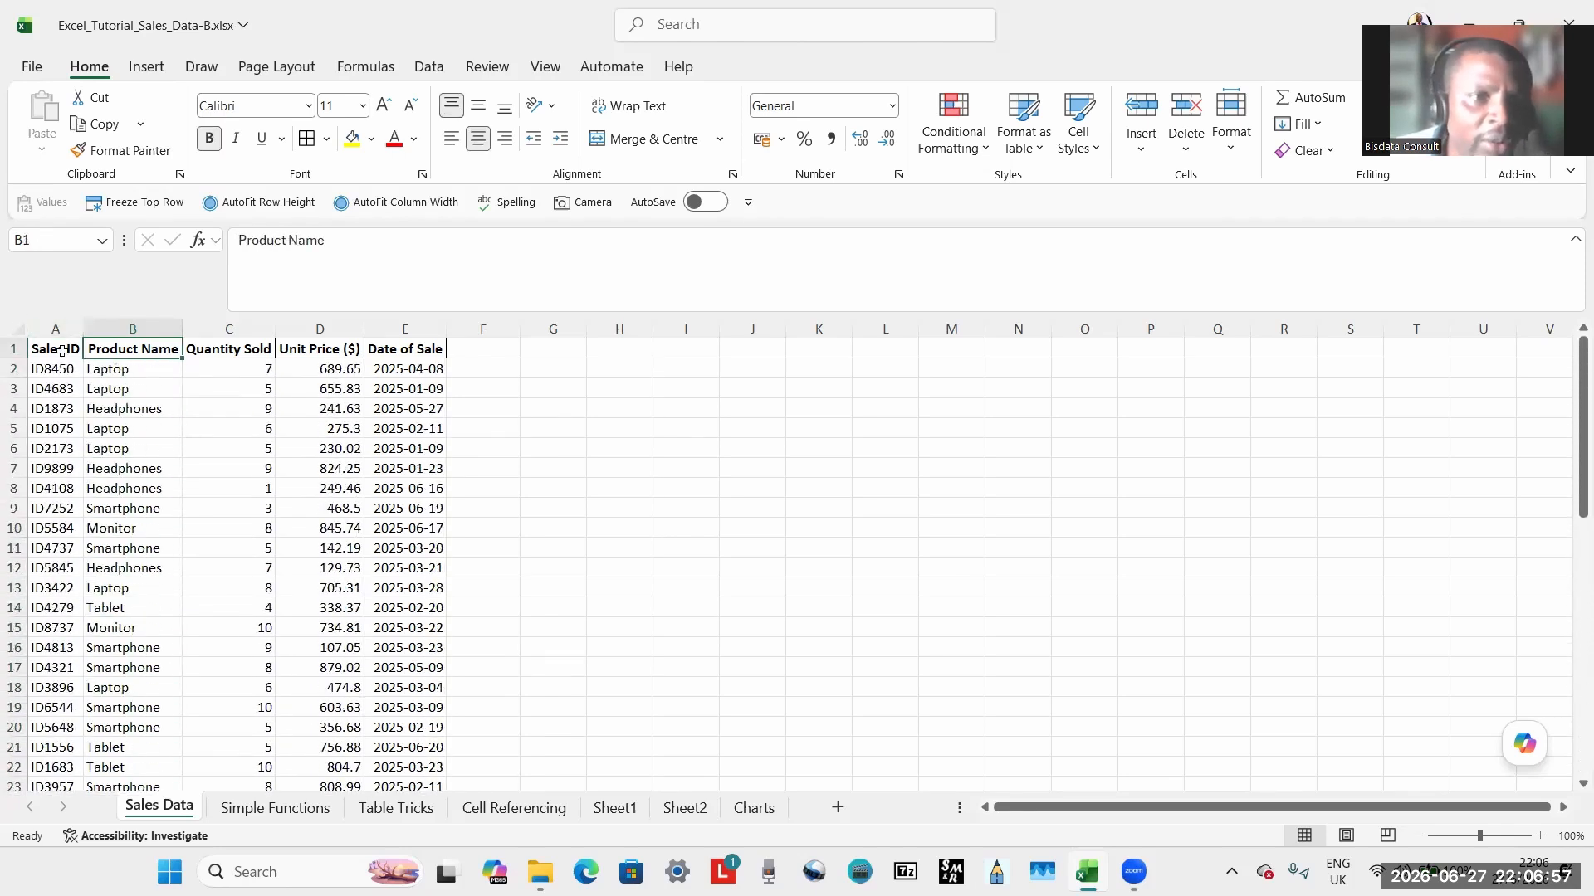
Browse the Sales ID column under the frozen header row, from A1 down past the last sales record and back up to A1.
click(61, 351)
key(Down)
key(Down)
key(Down)
key(Down)
key(Down)
key(Down)
key(Down)
key(Down)
key(Down)
key(Down)
key(Down)
key(Down)
key(Down)
key(Down)
key(Down)
key(Down)
key(Down)
key(Down)
key(Down)
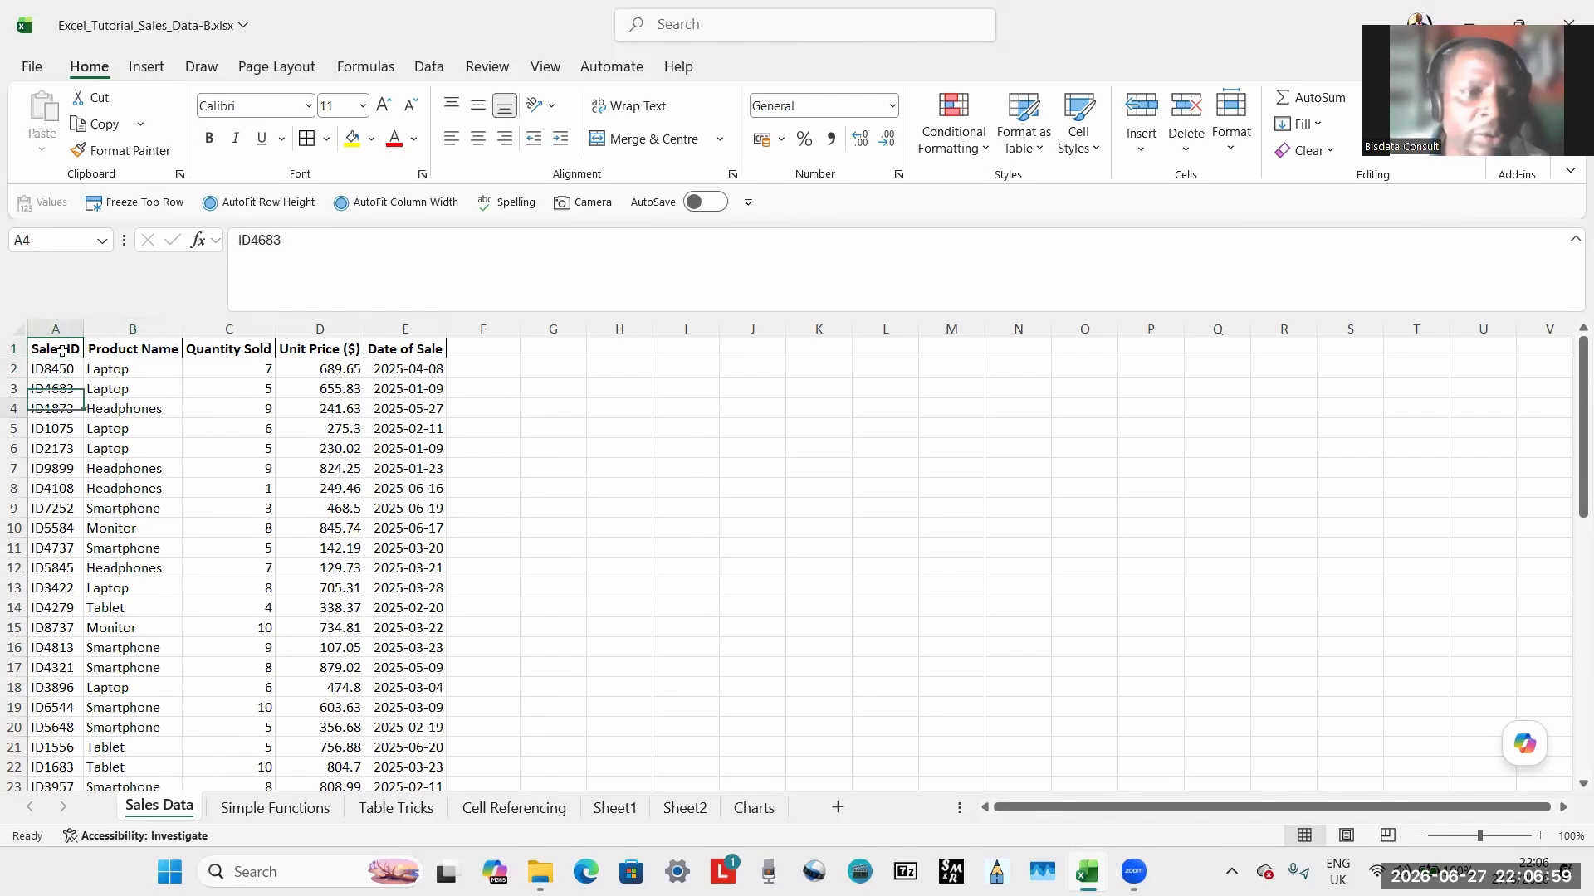
key(Down)
key(Down)
key(Down)
key(Down)
key(Down)
key(Down)
key(Down)
key(Down)
key(Down)
key(Down)
key(Down)
key(Down)
key(Down)
key(Down)
key(Down)
key(Down)
key(Down)
key(Down)
key(Down)
key(Down)
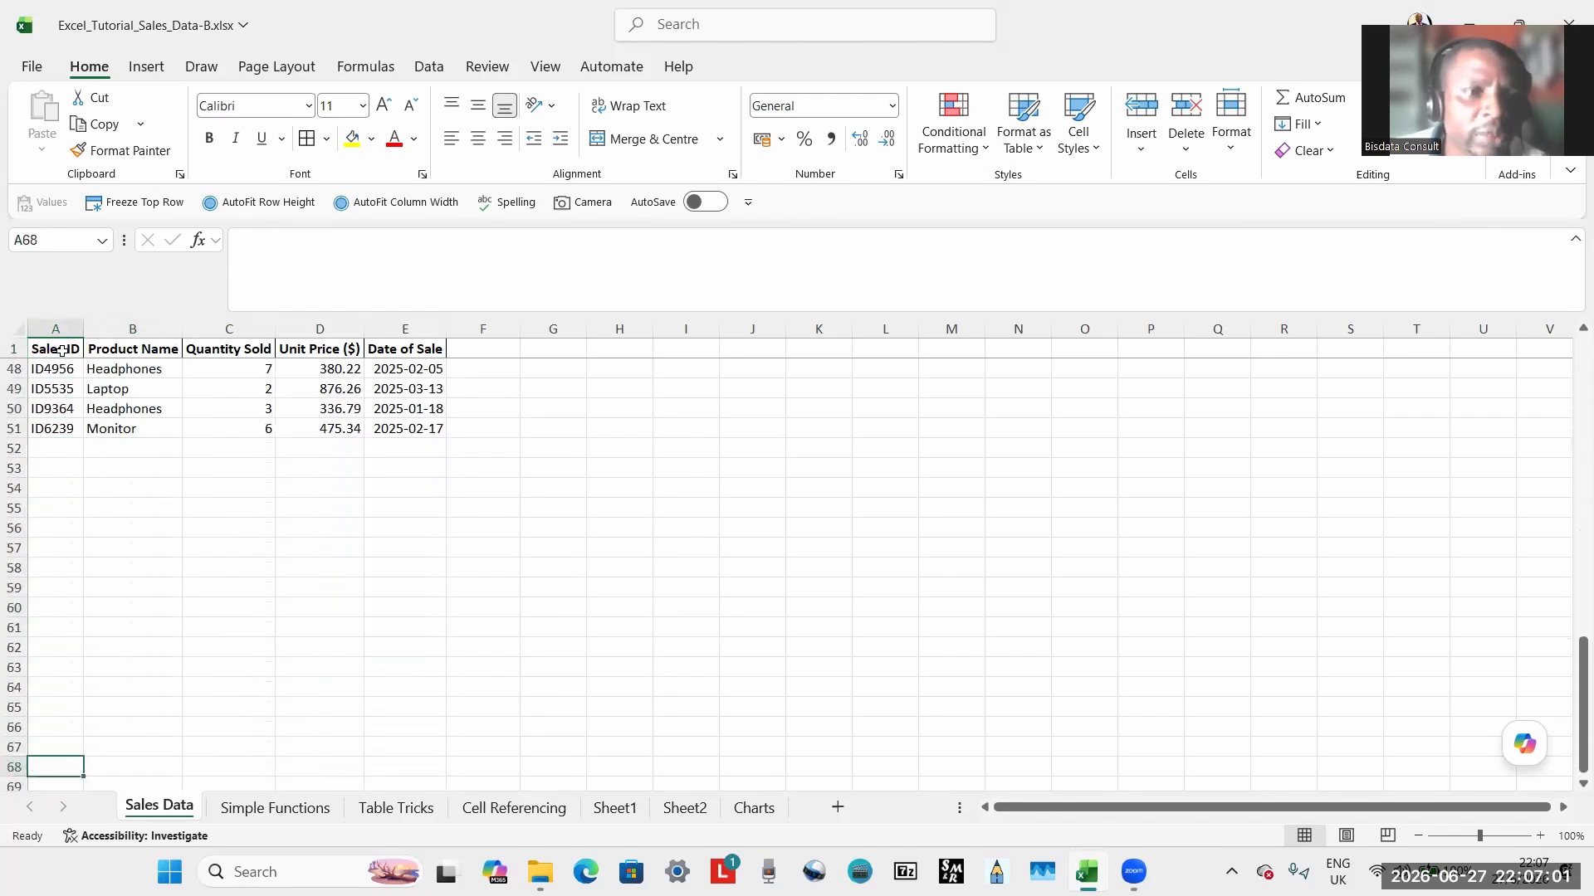
key(Up)
key(Up)
key(Up)
key(Up)
key(Up)
key(Up)
key(Up)
key(Up)
key(Up)
key(Up)
key(Up)
key(Up)
key(Up)
key(Up)
key(Up)
key(Up)
key(Up)
key(Up)
key(Up)
key(Up)
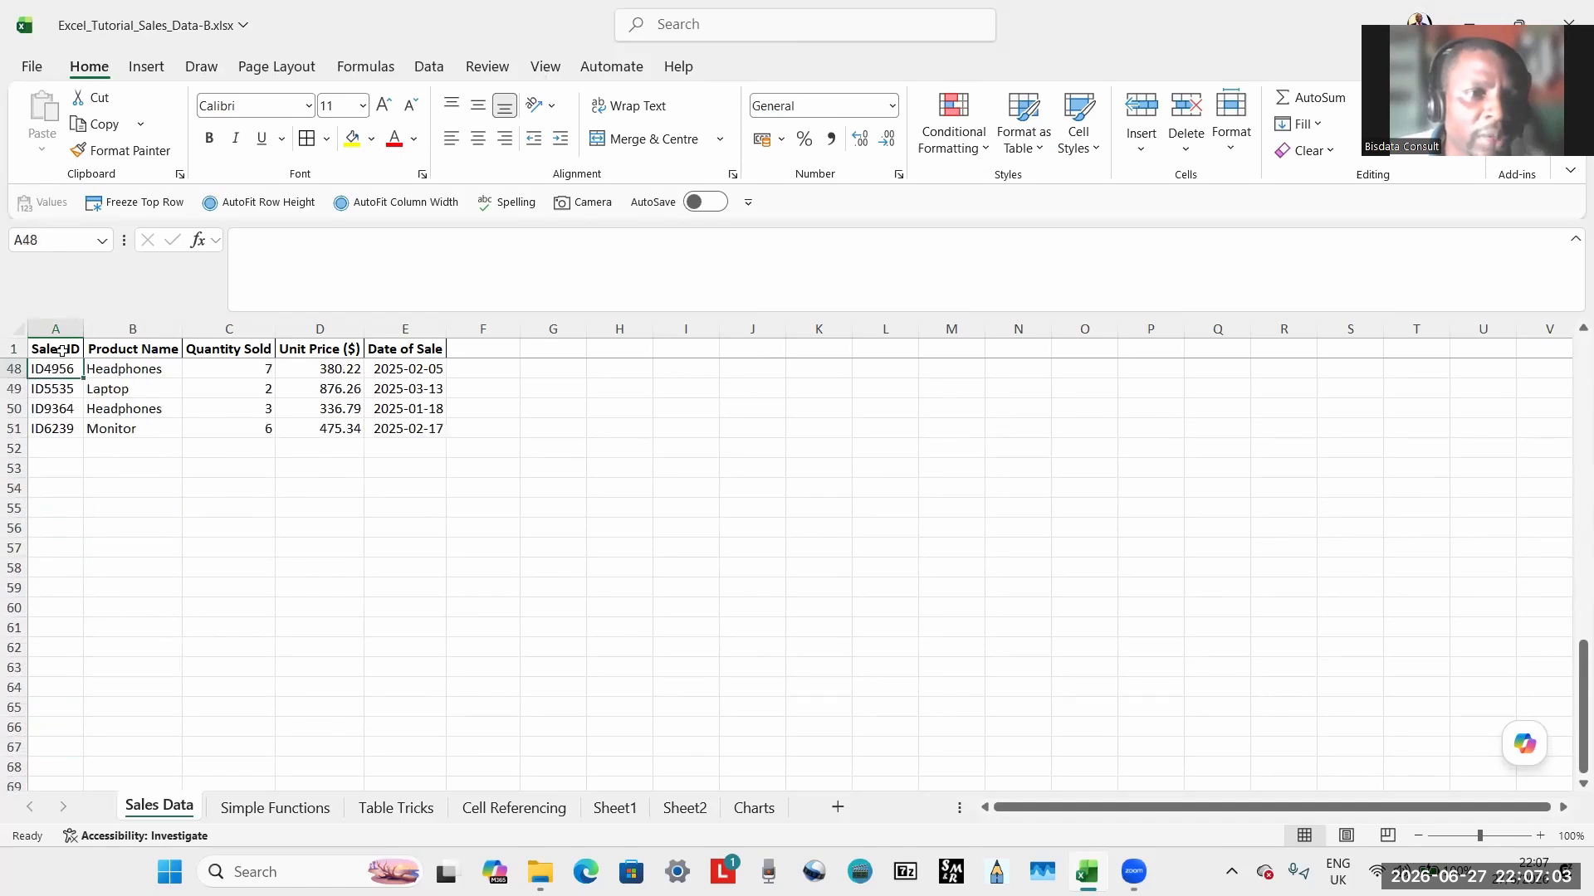
key(Up)
key(Up)
key(Up)
key(Up)
key(Up)
key(Up)
key(Up)
key(Up)
key(Up)
key(Up)
key(Up)
key(Up)
key(Up)
key(Up)
key(Up)
key(Up)
key(Up)
key(Up)
key(Up)
key(Up)
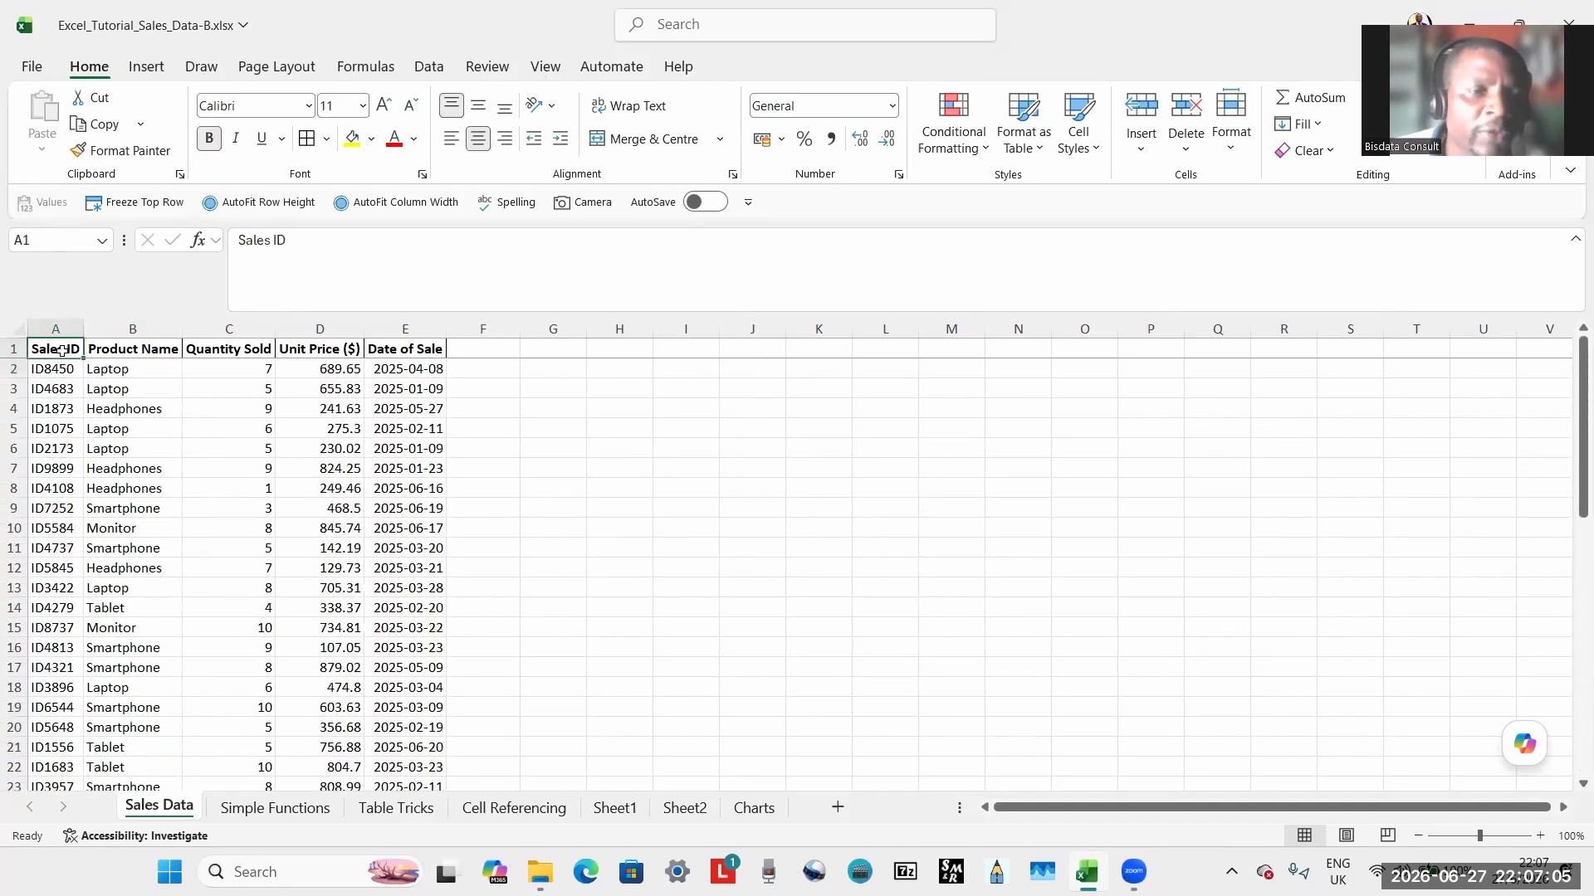
Undo the deletion of the Camera picture of A12:E25, nudge the picture slightly down and delete it again.
click(89, 442)
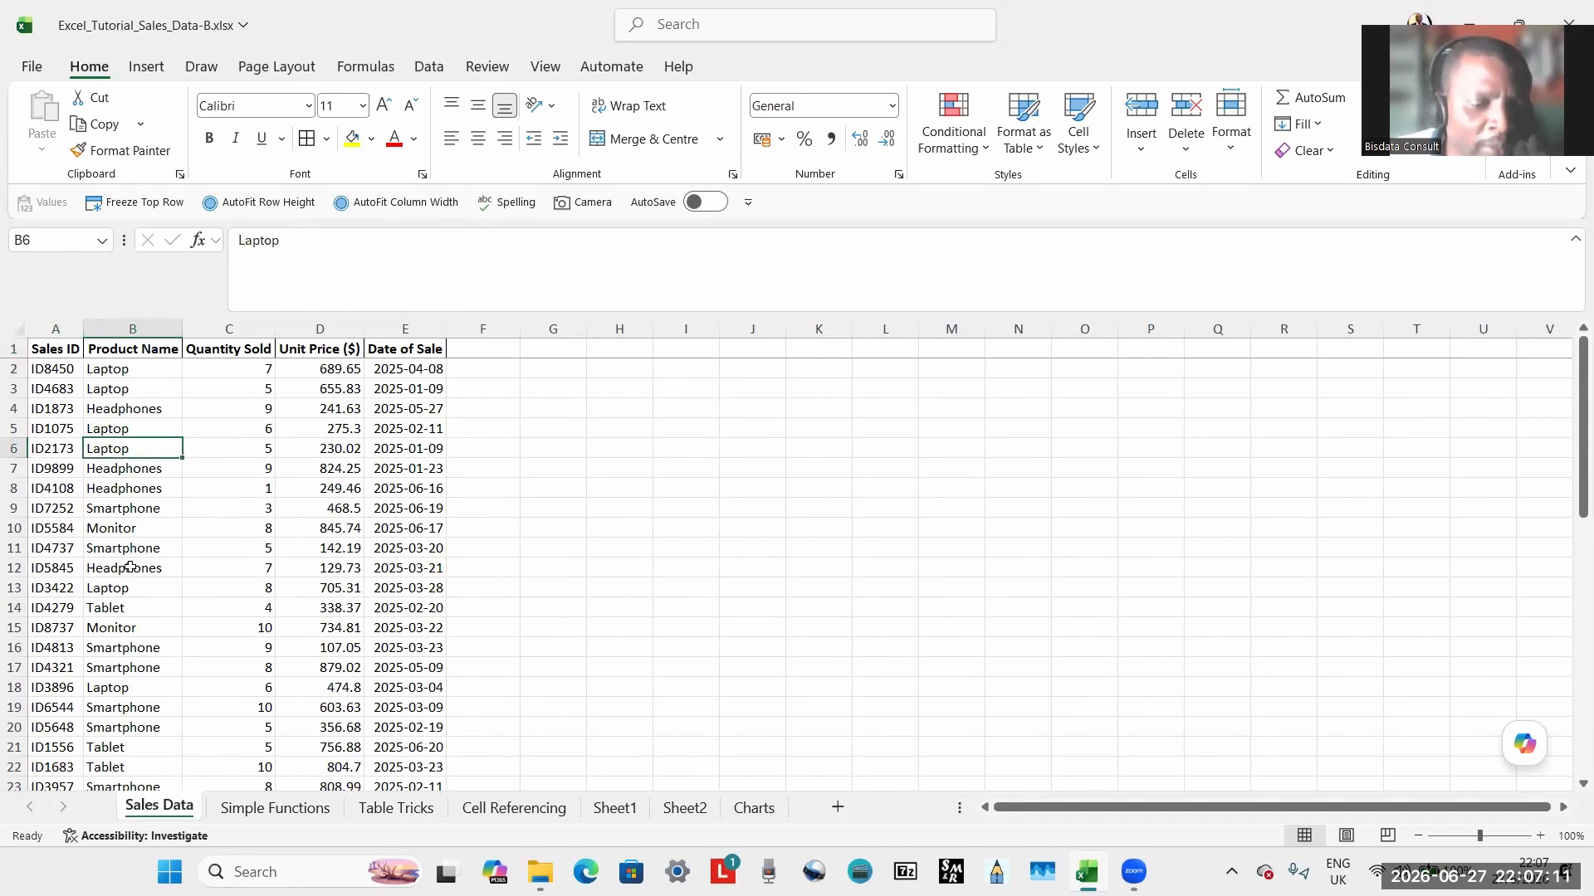
key(ctrl+z)
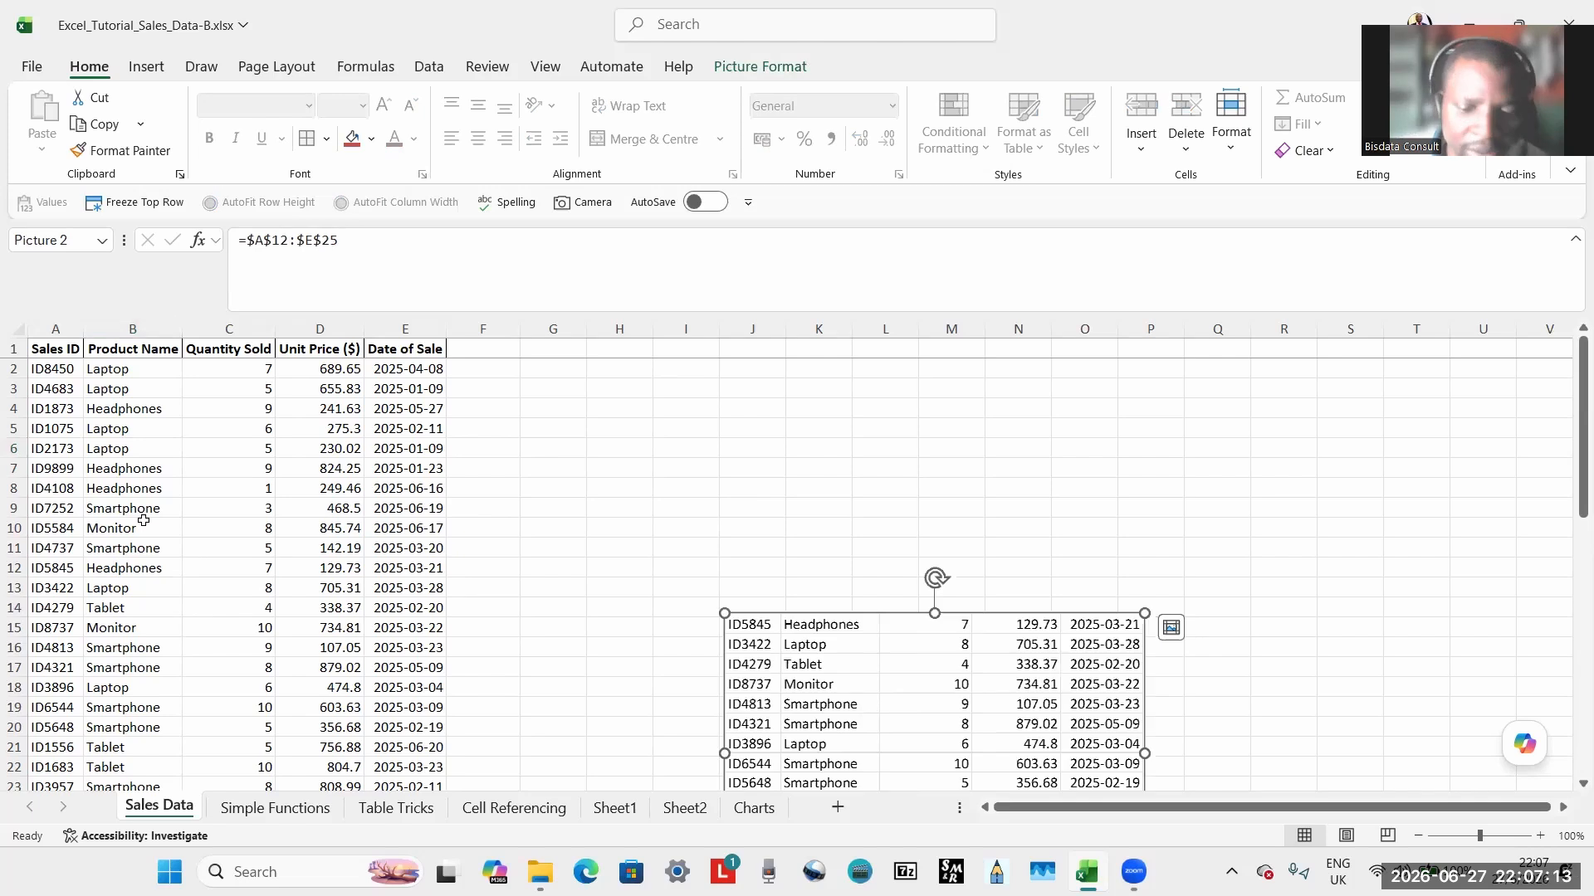
key(Down)
key(Down)
key(Down)
key(Down)
key(Down)
key(Down)
key(Down)
key(Down)
key(Down)
key(Down)
key(Down)
key(Down)
key(Down)
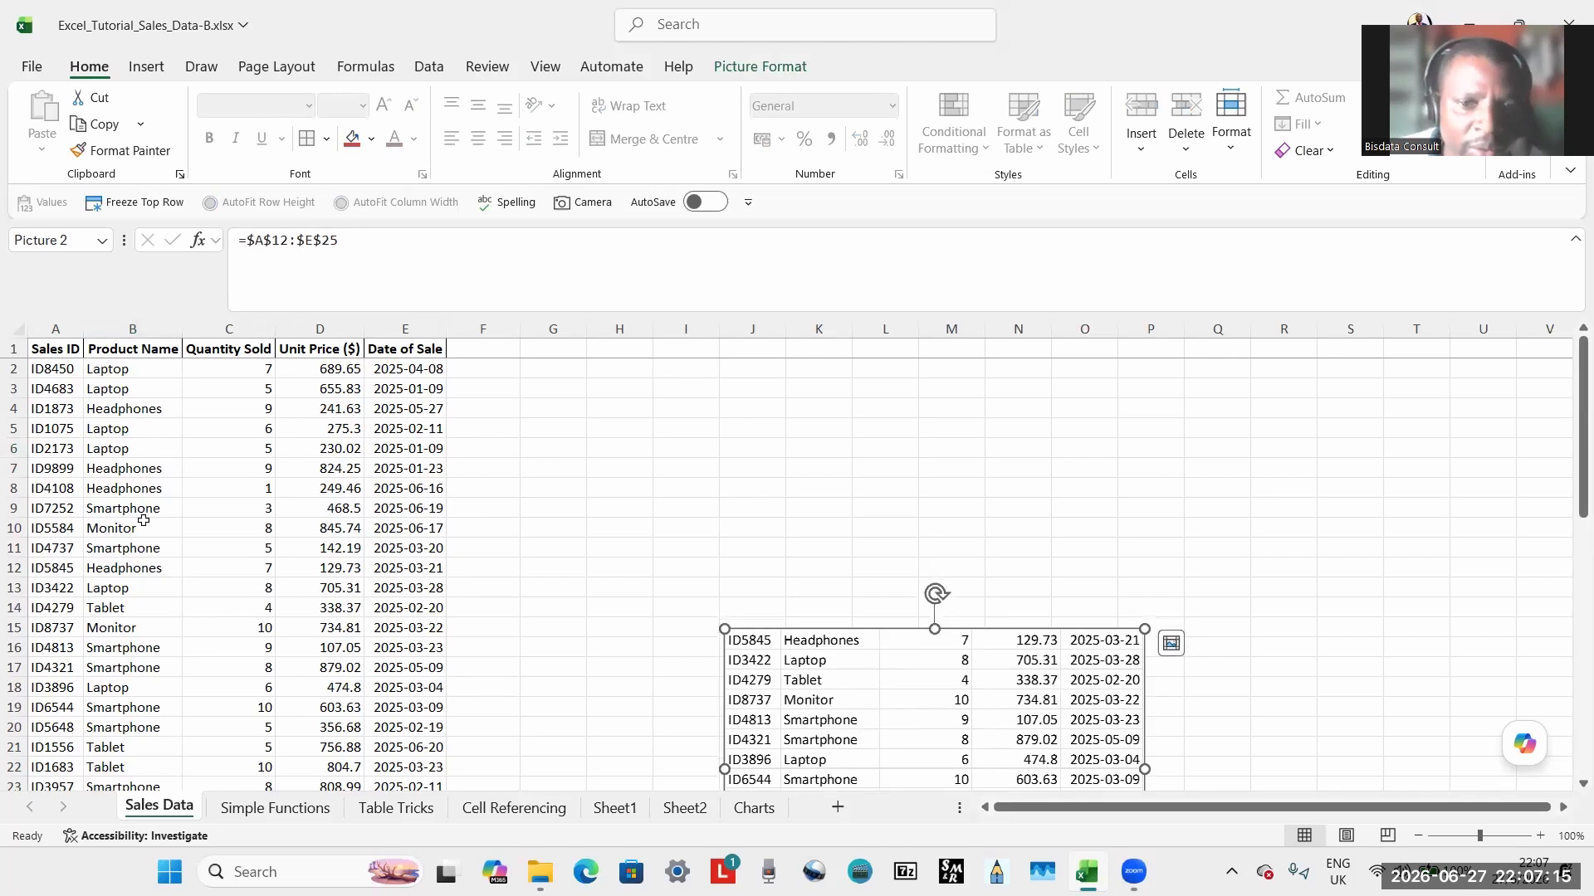
key(Delete)
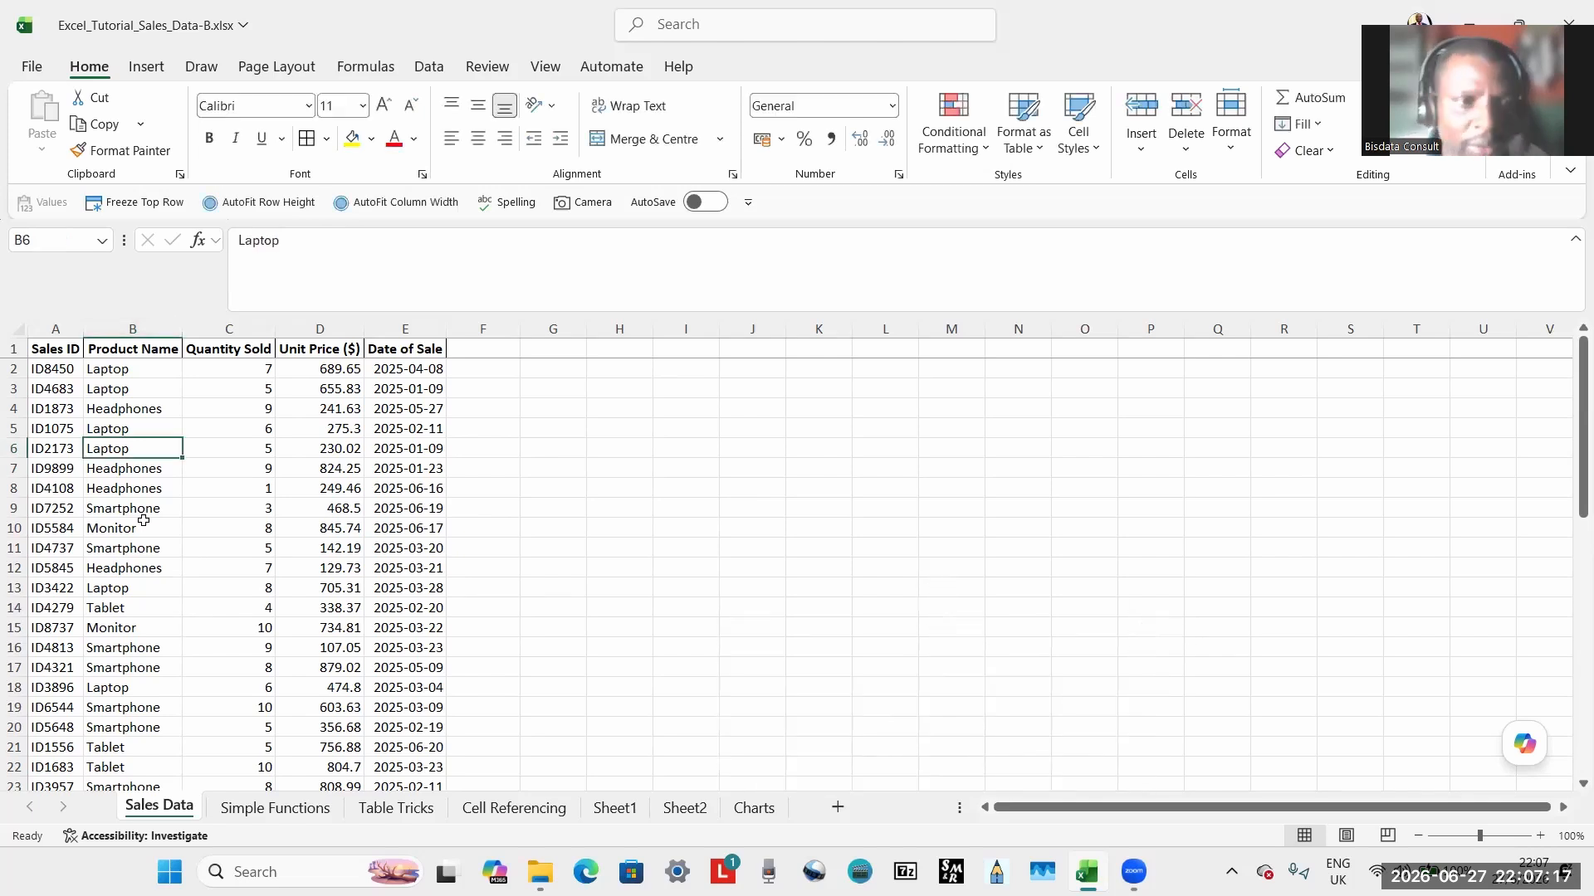
Browse the Product Name column from B6 down to the final sales records and select B43.
key(Down)
key(Down)
key(Down)
key(Down)
key(Down)
key(Down)
key(Down)
key(Down)
key(Down)
key(Down)
key(Down)
key(Down)
key(Down)
key(Down)
key(Down)
key(Down)
key(Down)
key(Down)
key(Down)
key(Down)
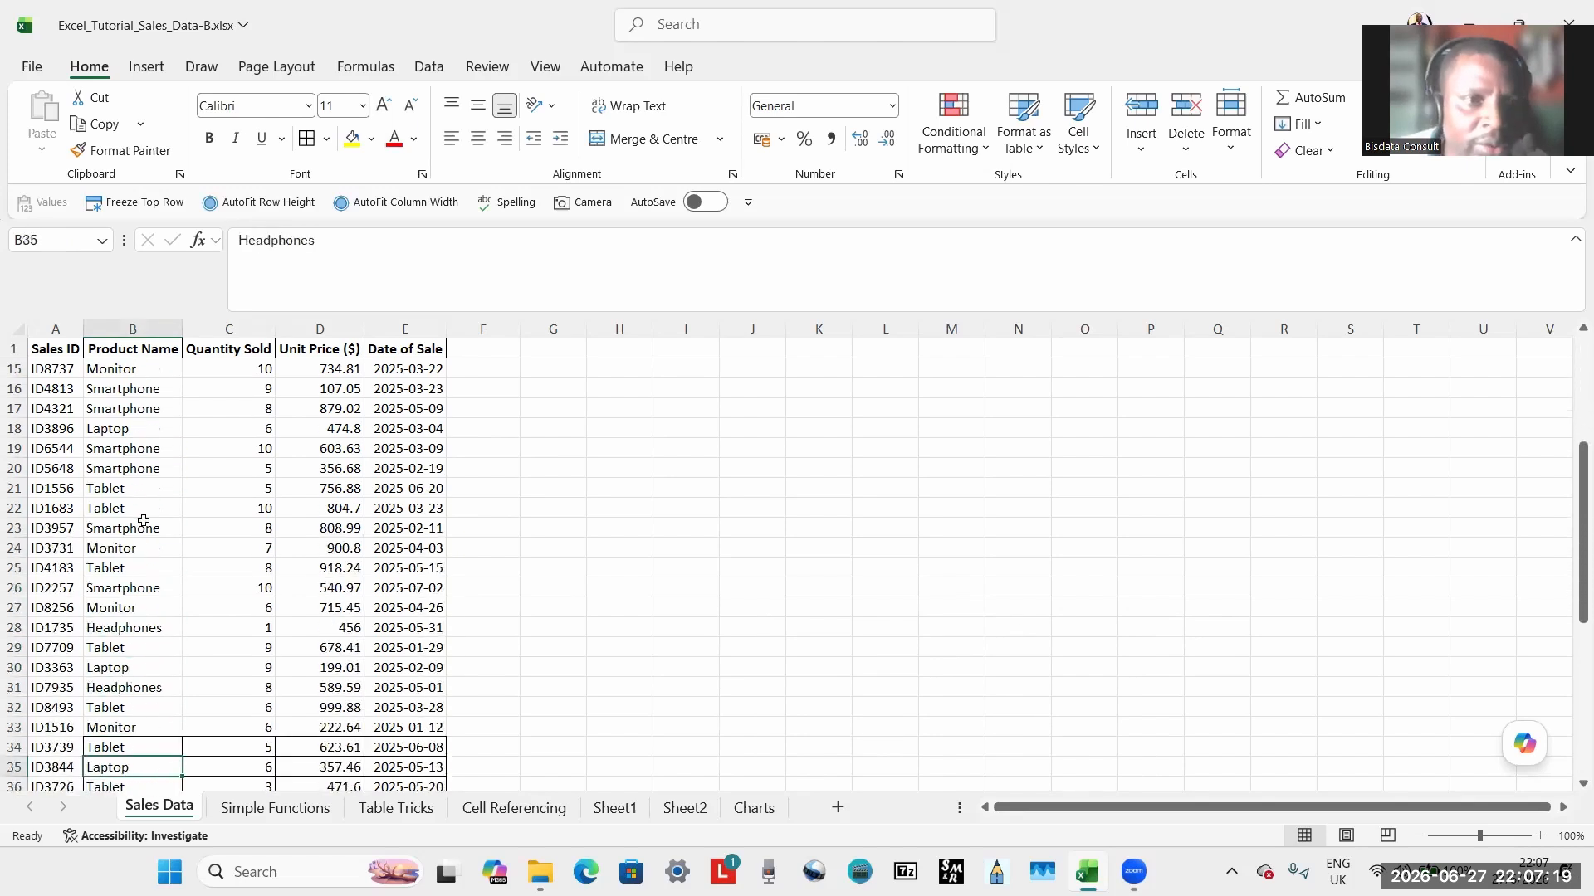
scroll(143, 520, down, 2)
click(135, 449)
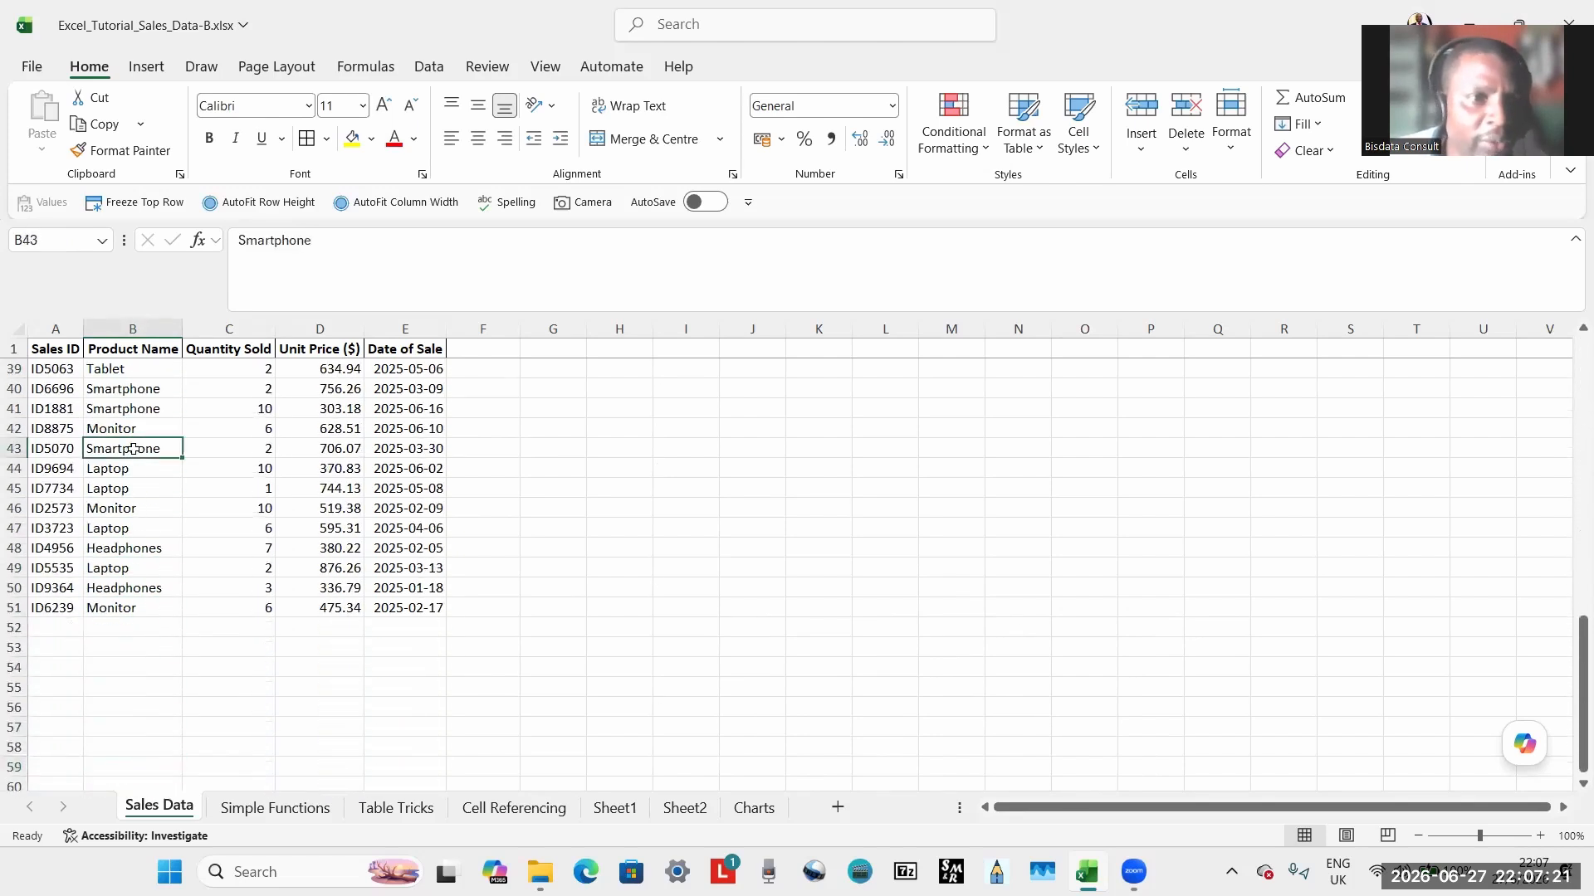
Examine the frozen header row by selecting the Product Name and Sales ID headers and the whole of row 1, ending on cell B41.
click(125, 352)
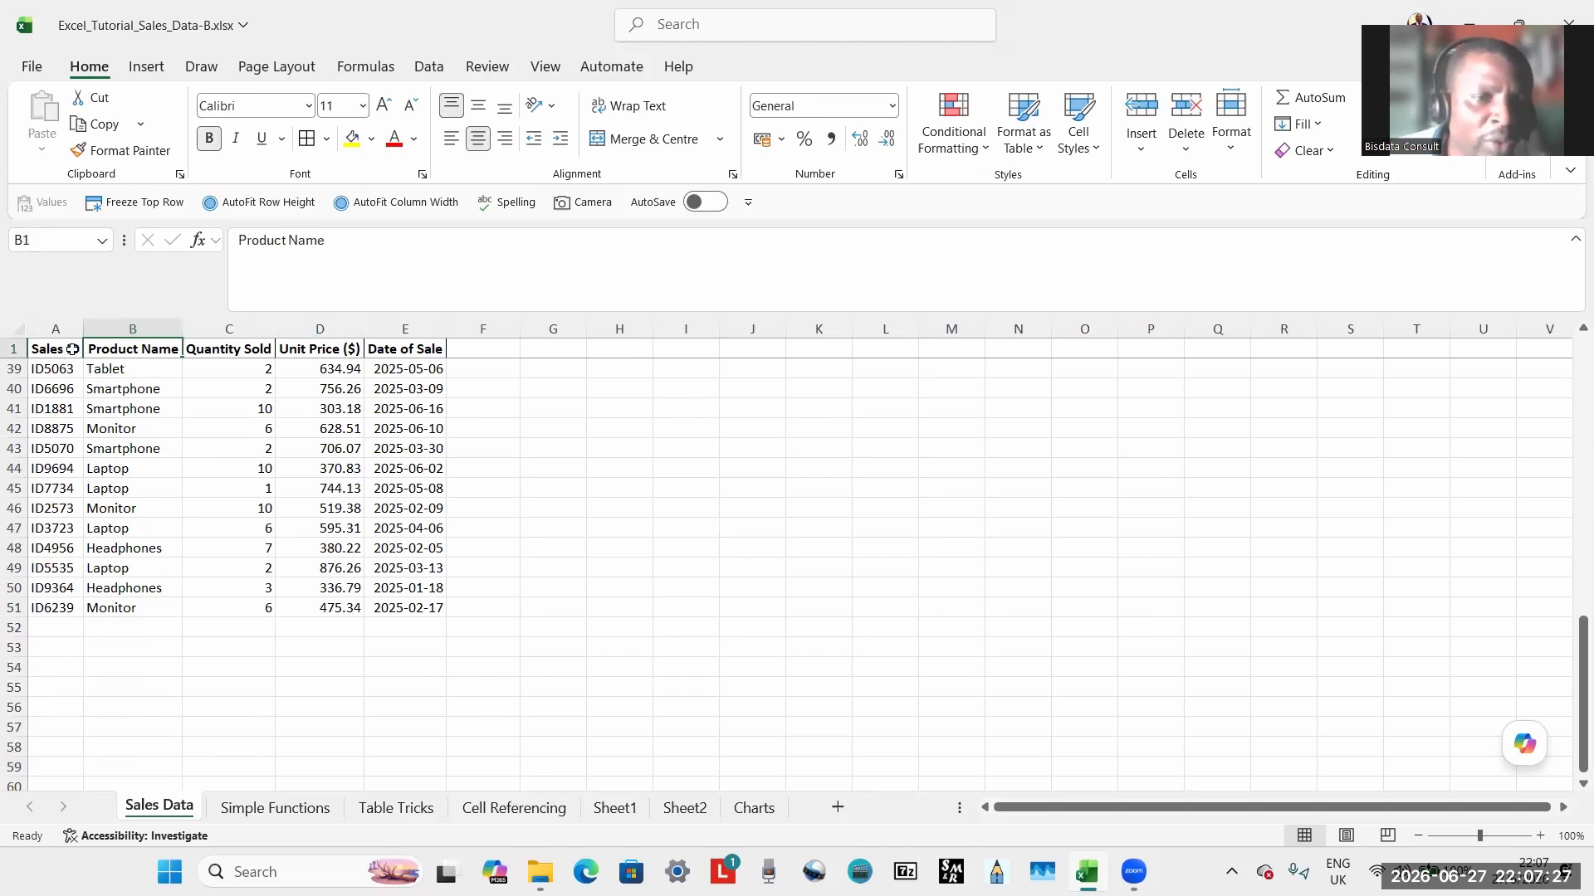
click(103, 433)
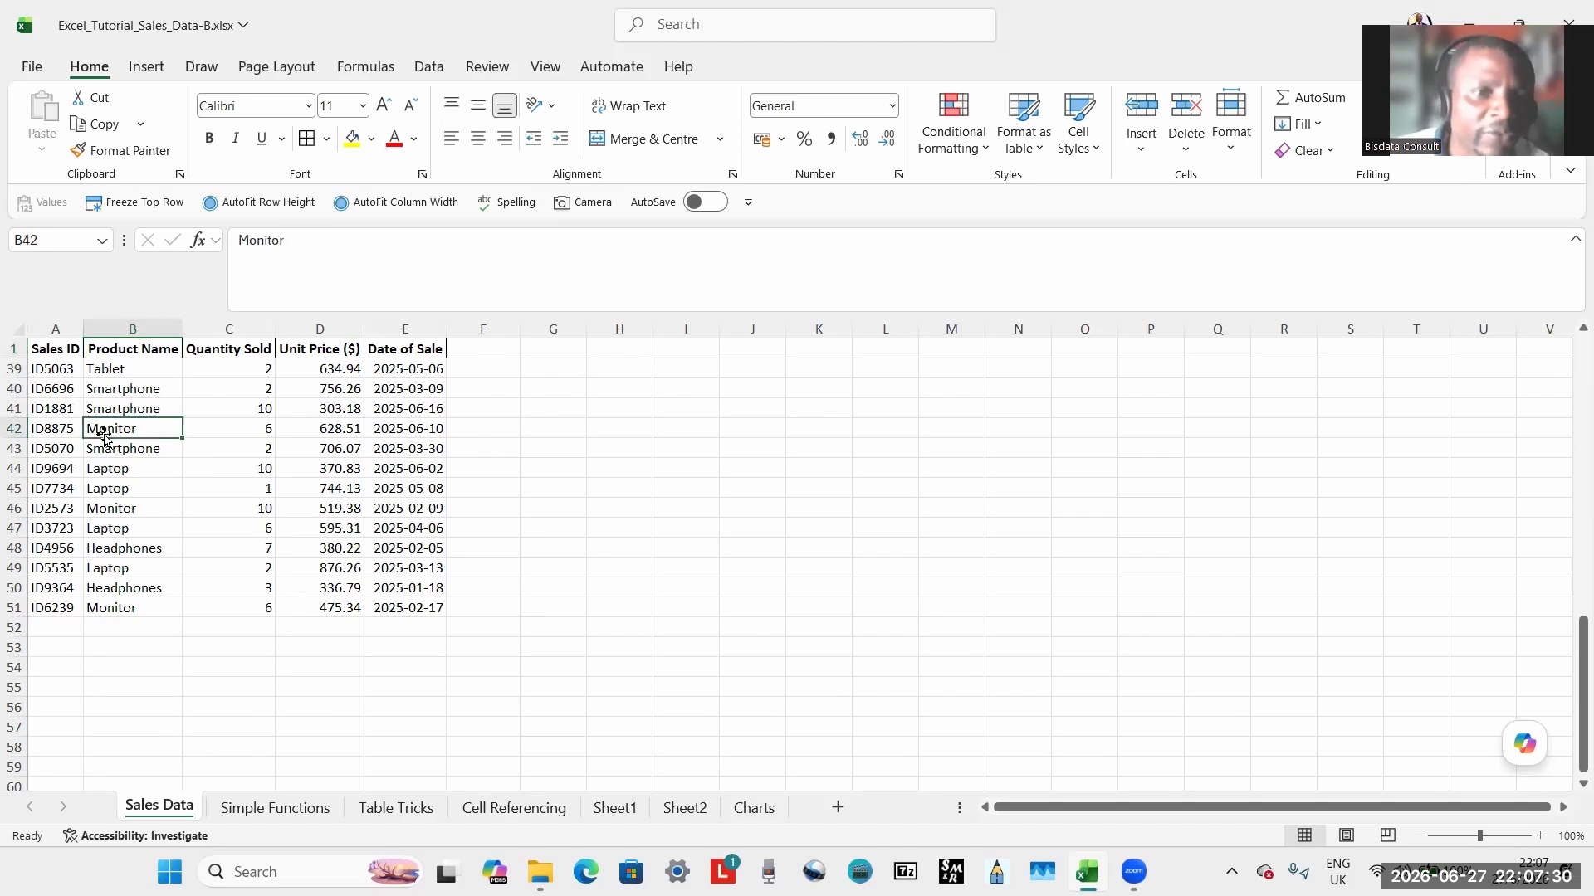
click(67, 348)
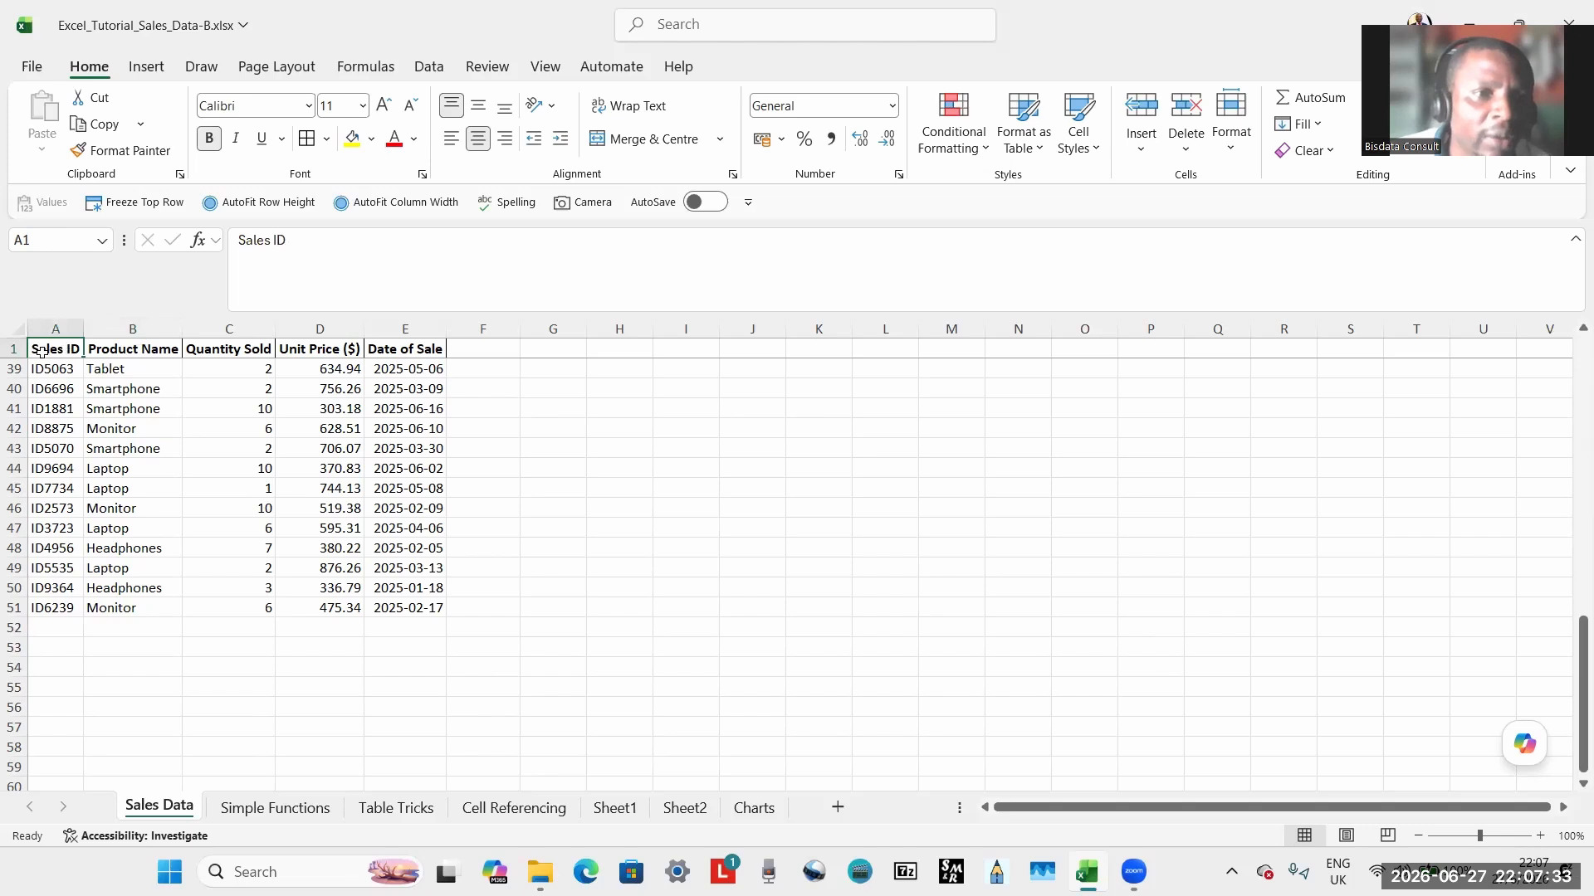
click(14, 348)
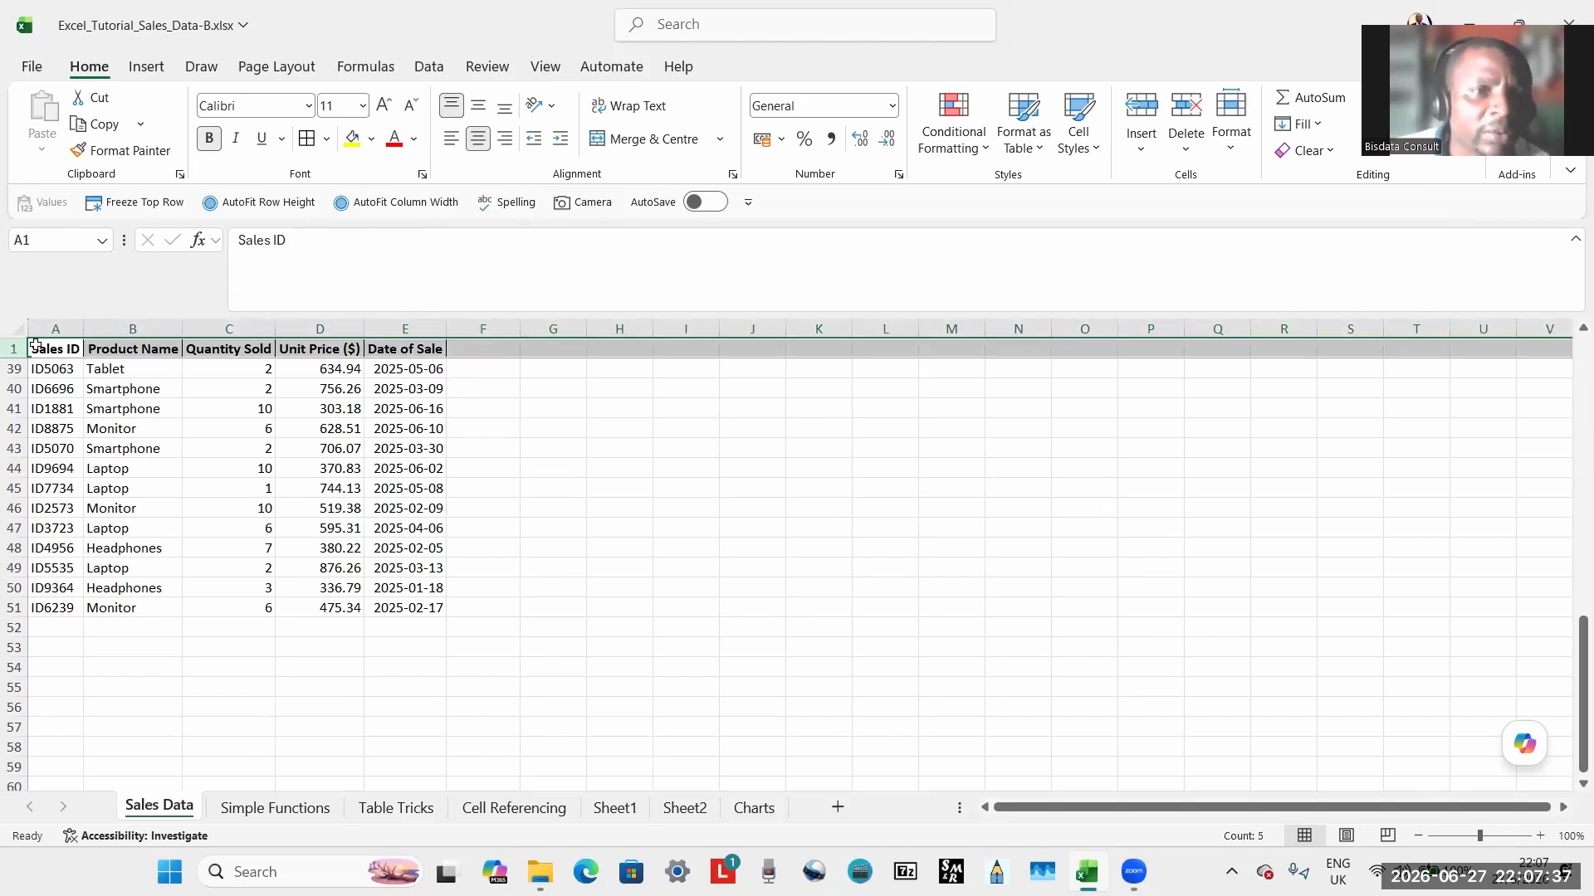
click(146, 415)
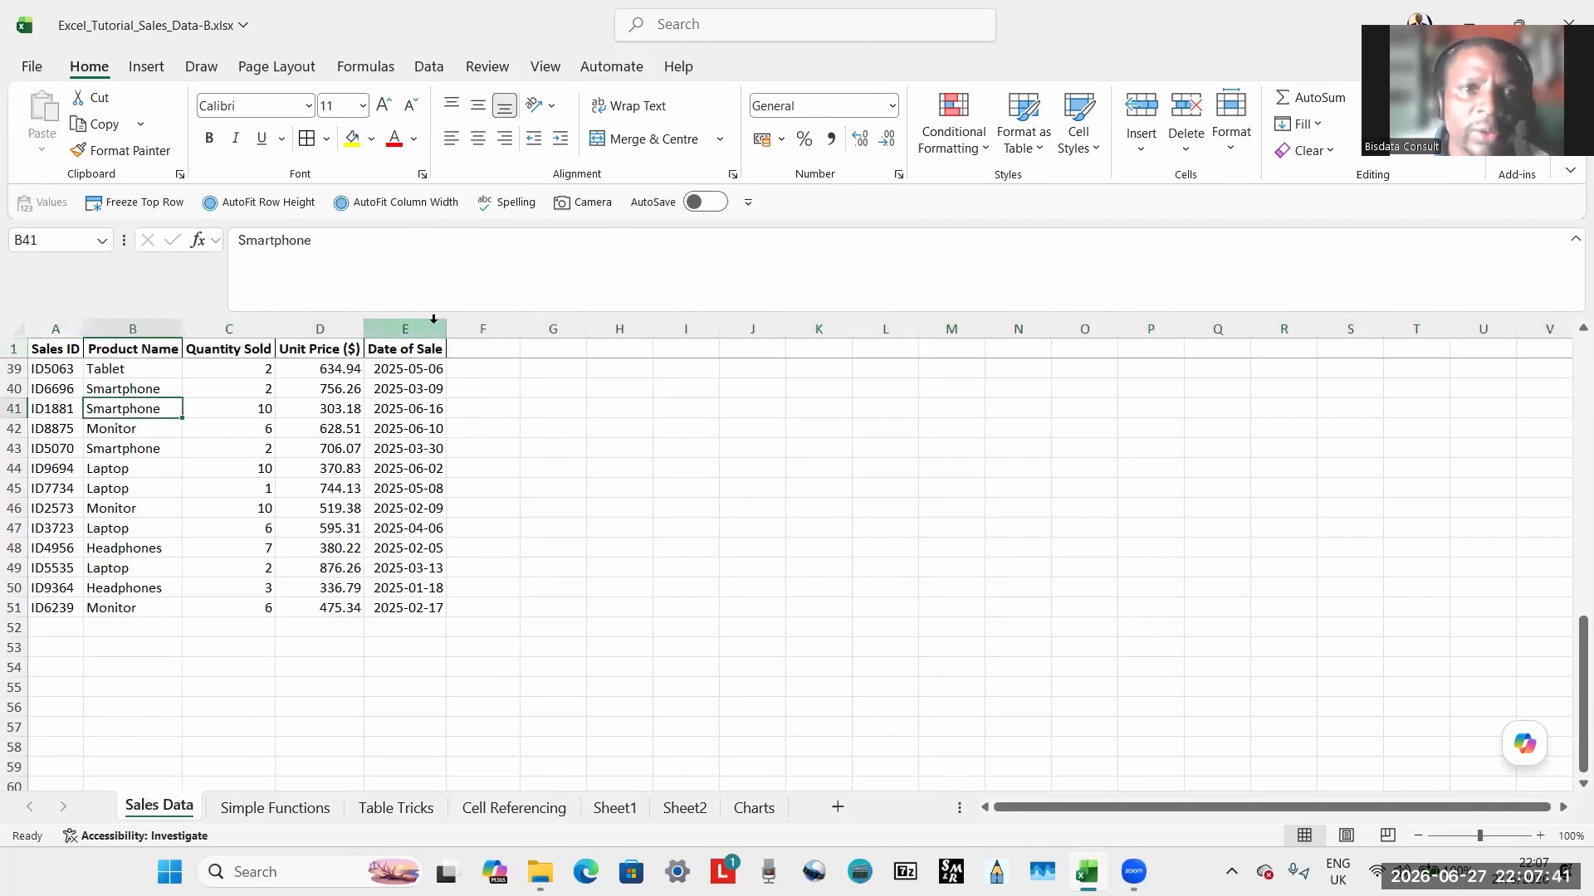
Browse the Sales ID column upward to A27 under the frozen header row and select cell B32.
key(Left)
key(Up)
key(Up)
key(Up)
key(Up)
key(Up)
key(Up)
key(Up)
key(Up)
key(Up)
key(Up)
key(Up)
key(Up)
key(Up)
key(Up)
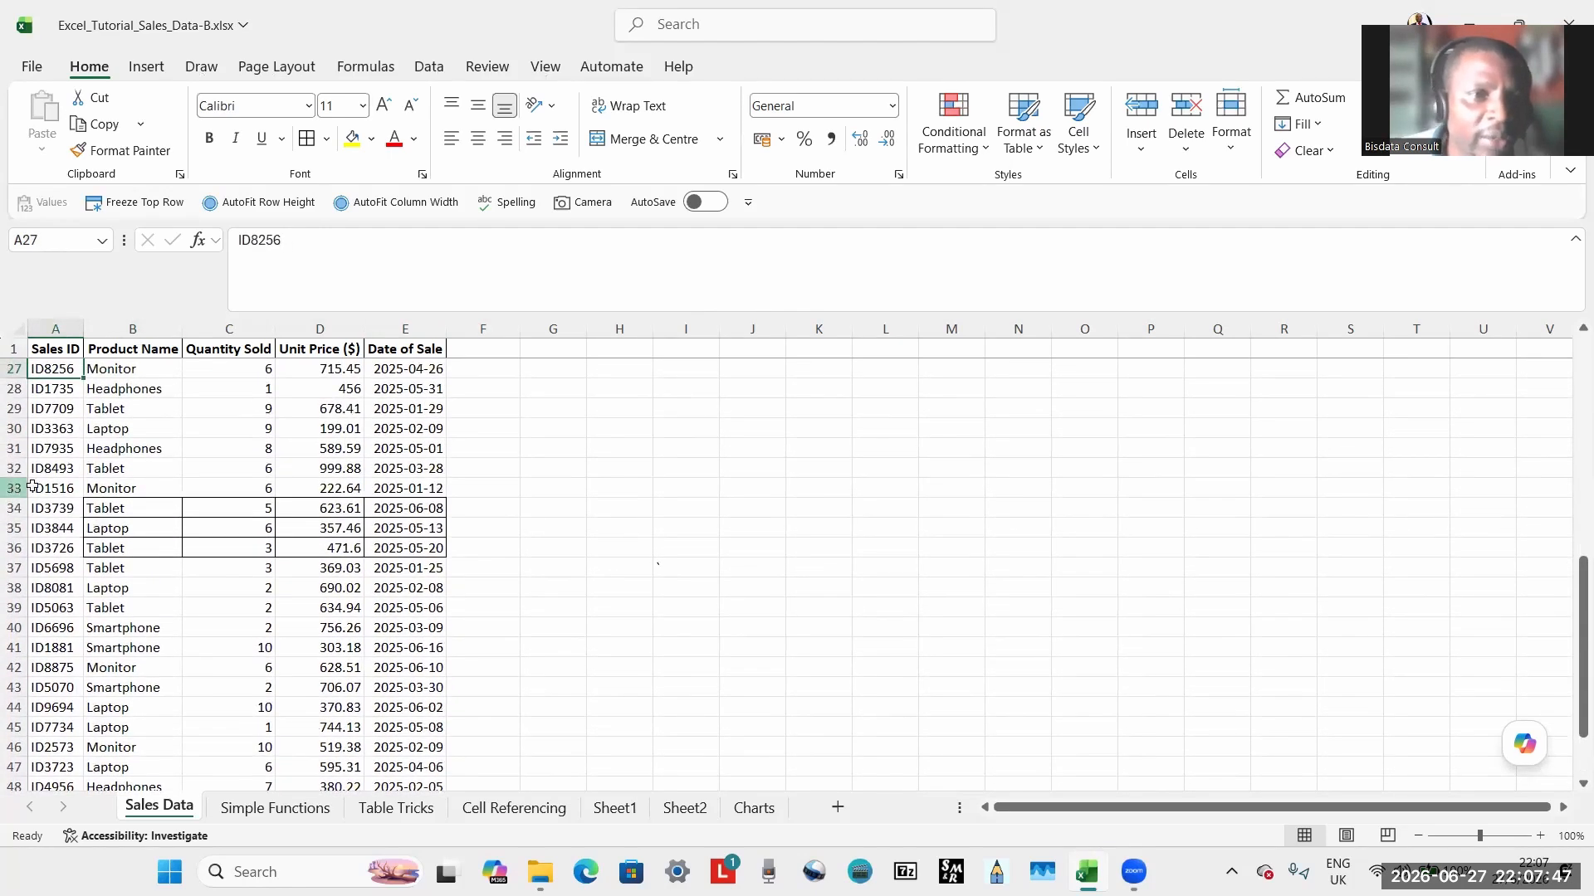
click(123, 468)
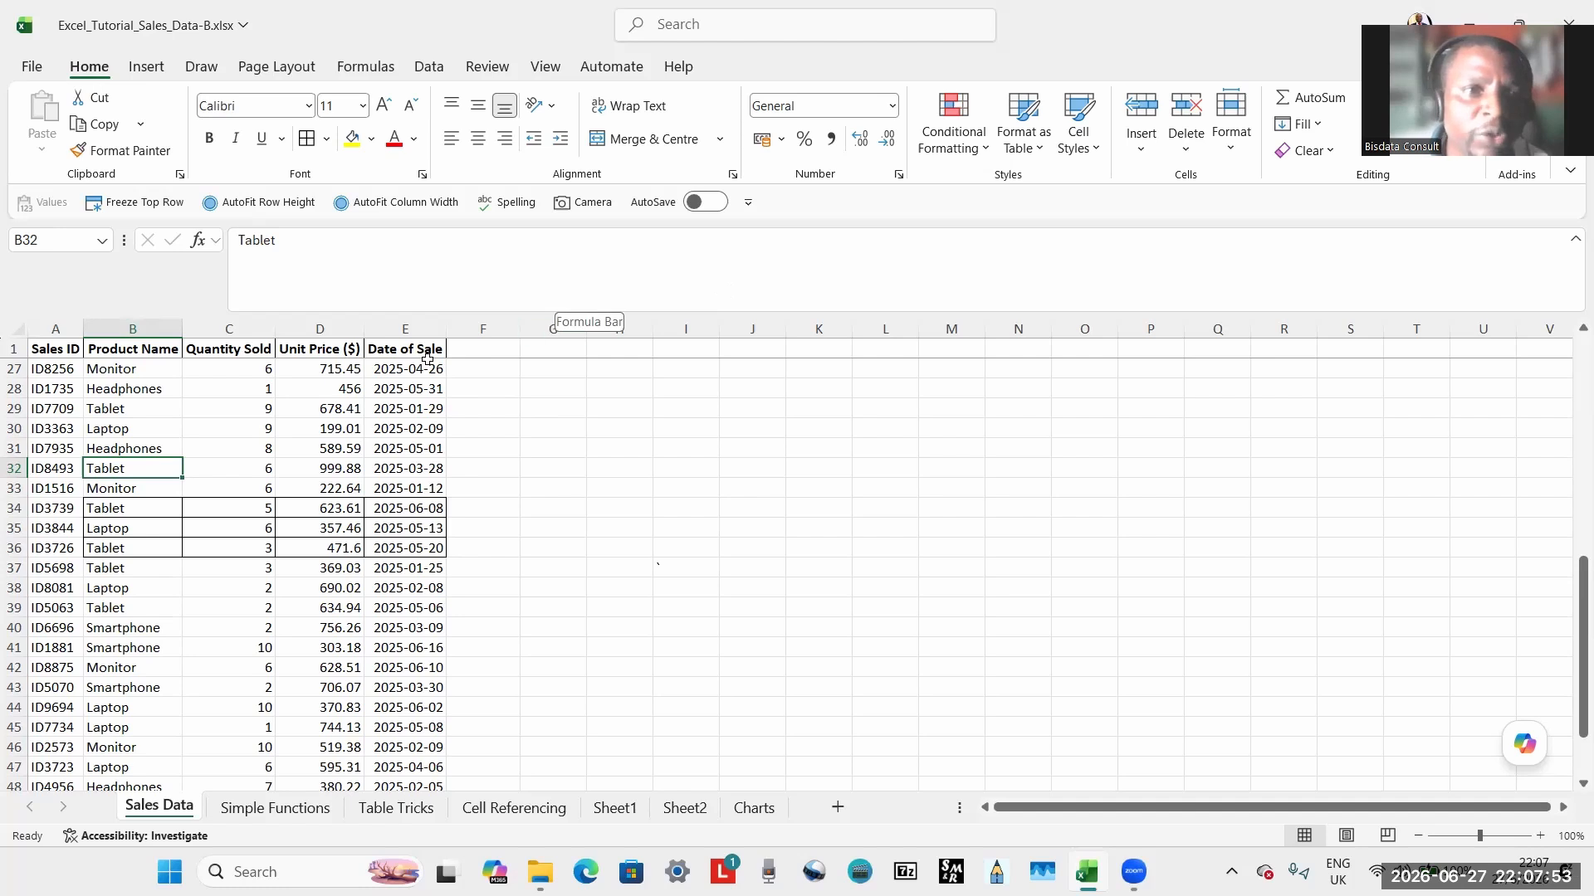
Show the Quick Access Toolbar above the ribbon and look over its customisation options there.
click(749, 204)
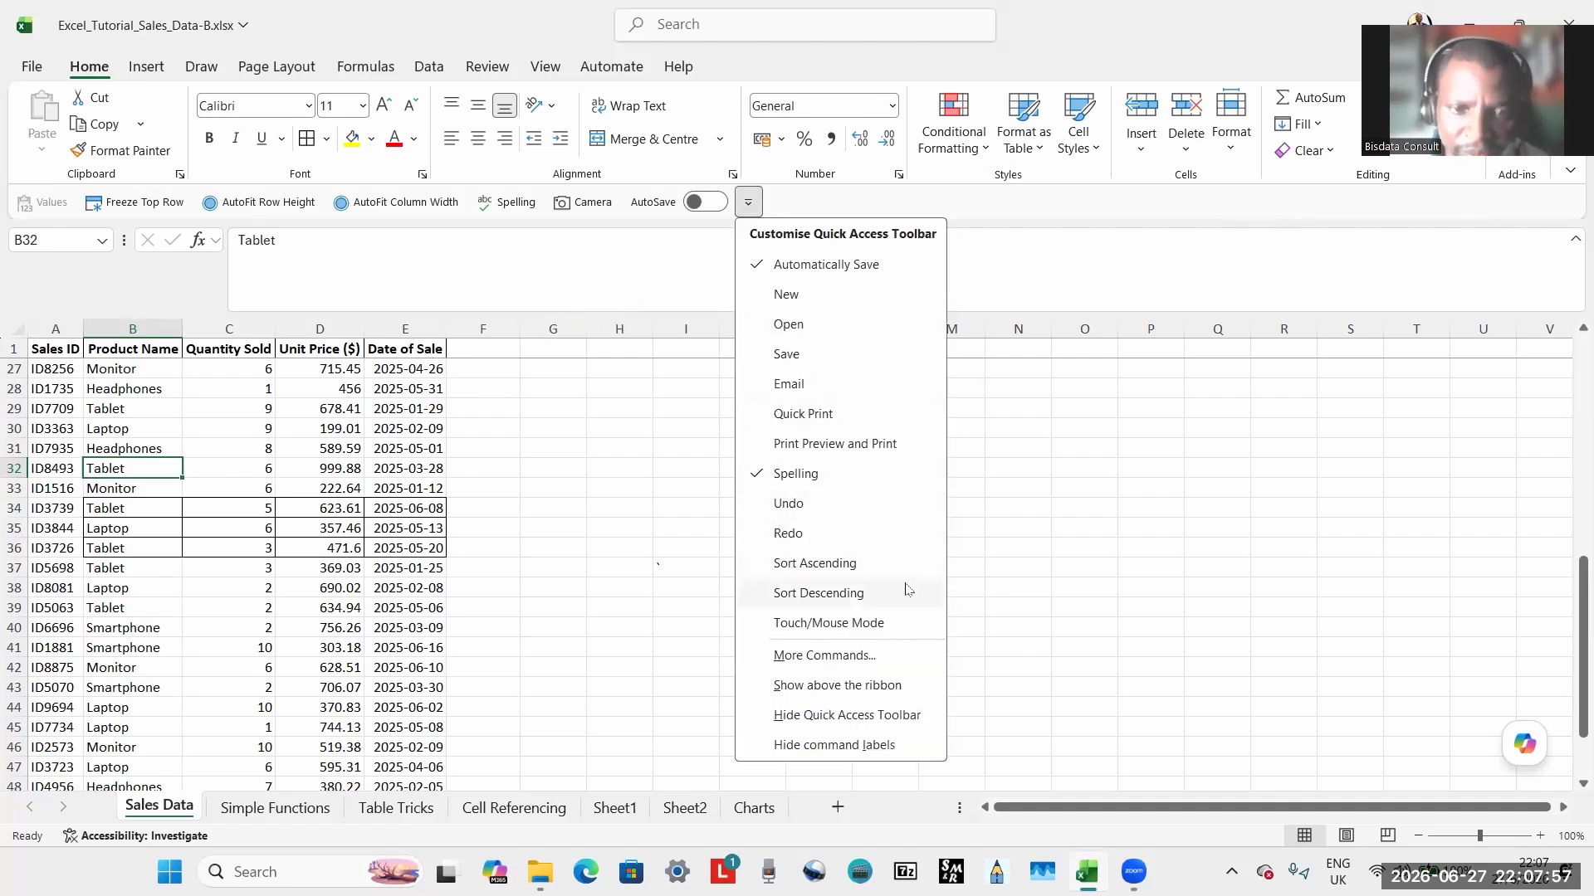
click(856, 686)
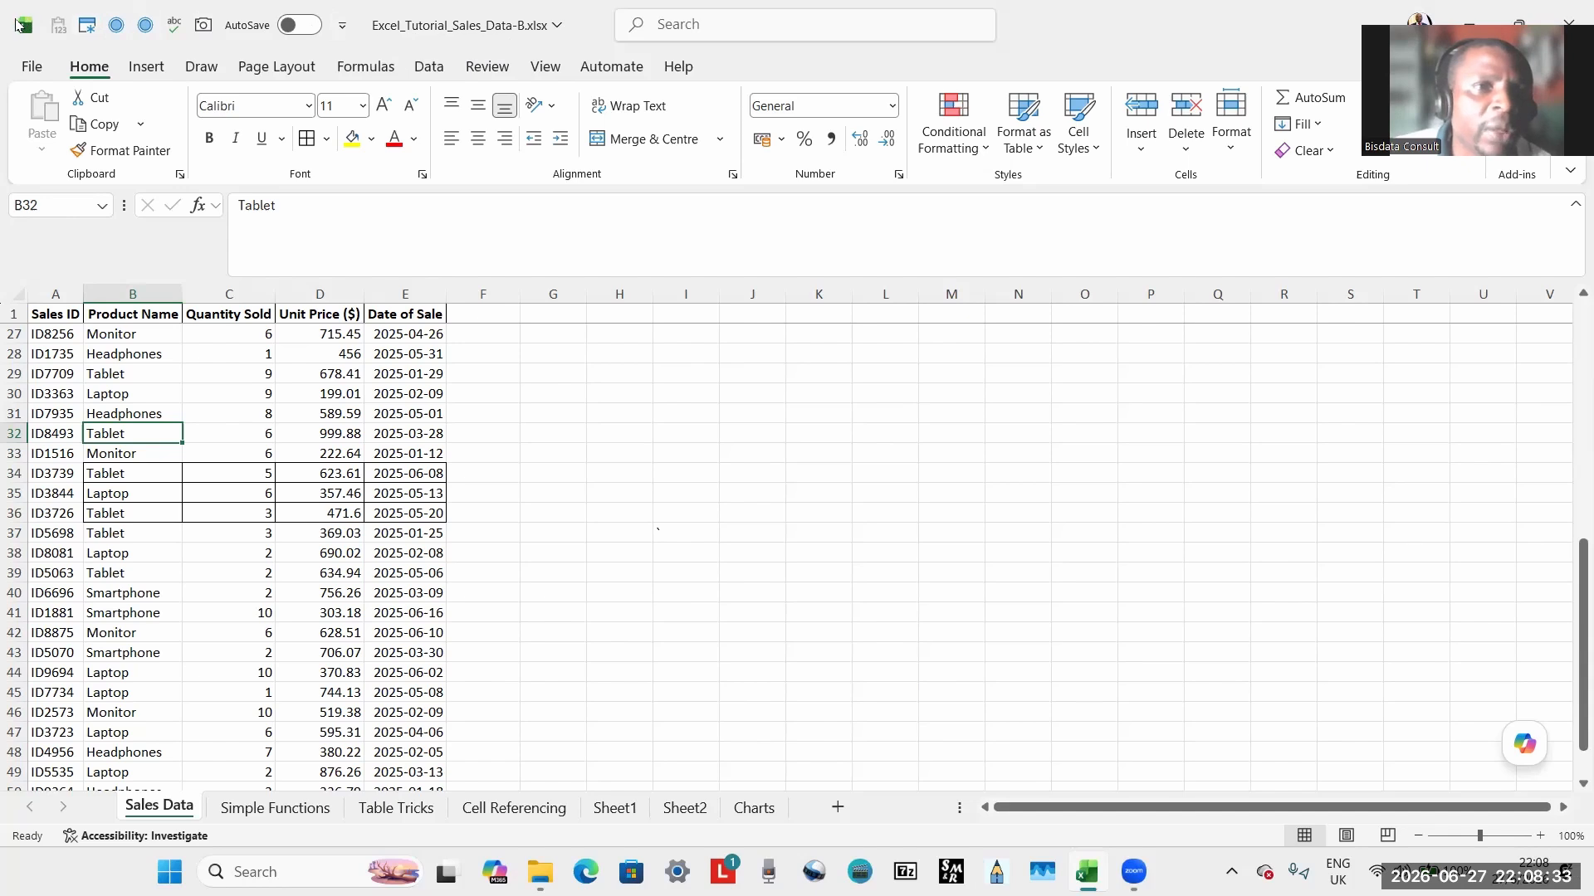
click(343, 28)
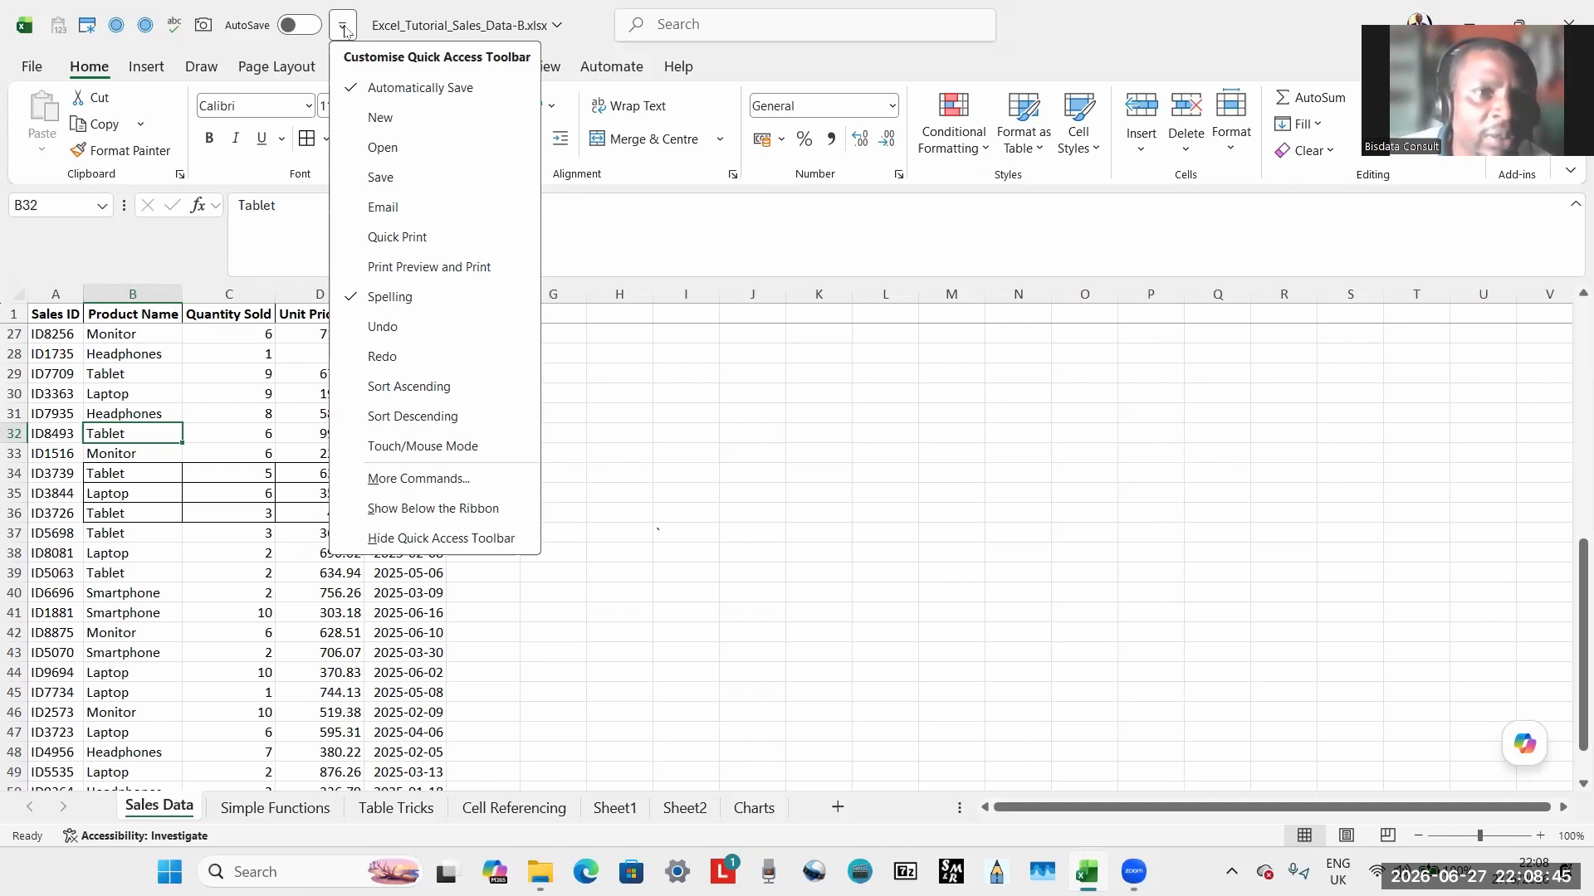
click(346, 31)
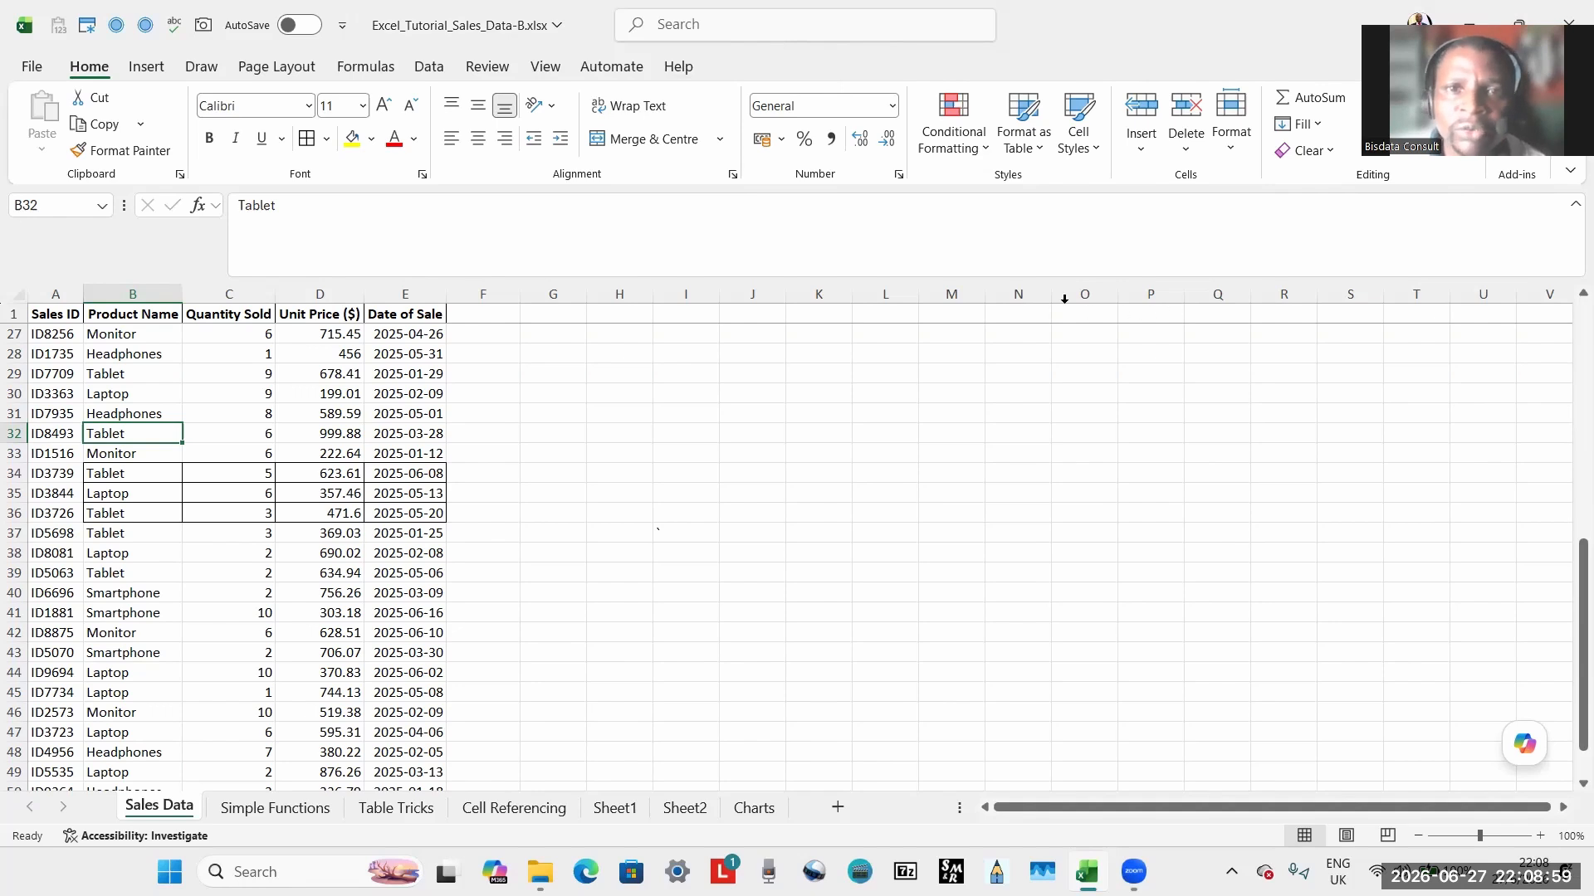
Show the Quick Access Toolbar below the ribbon and return to cell B32.
click(1071, 249)
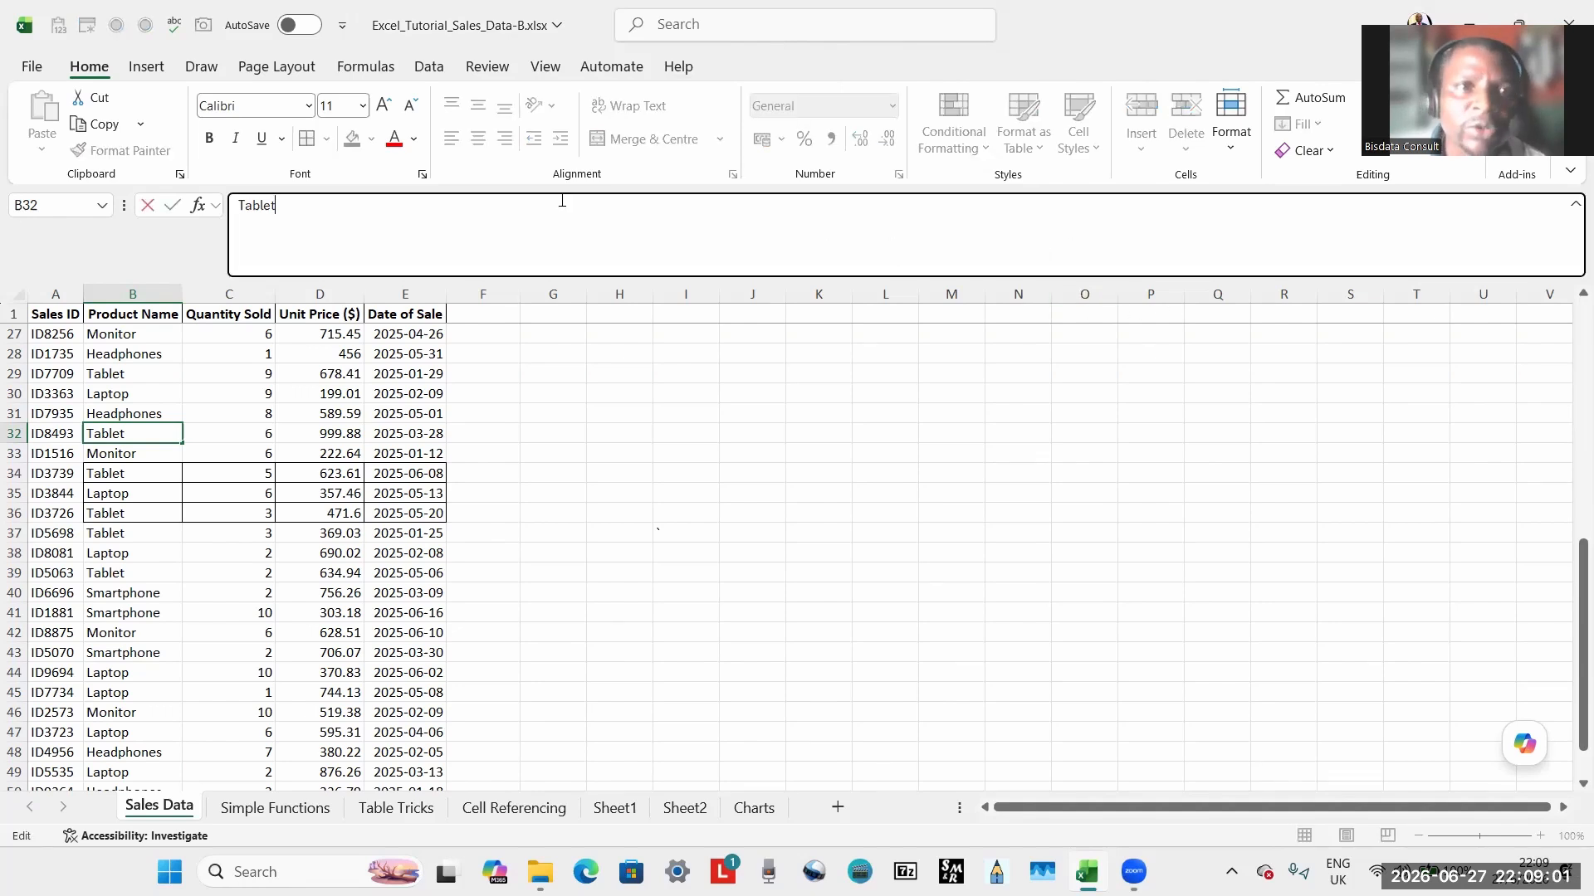
click(342, 26)
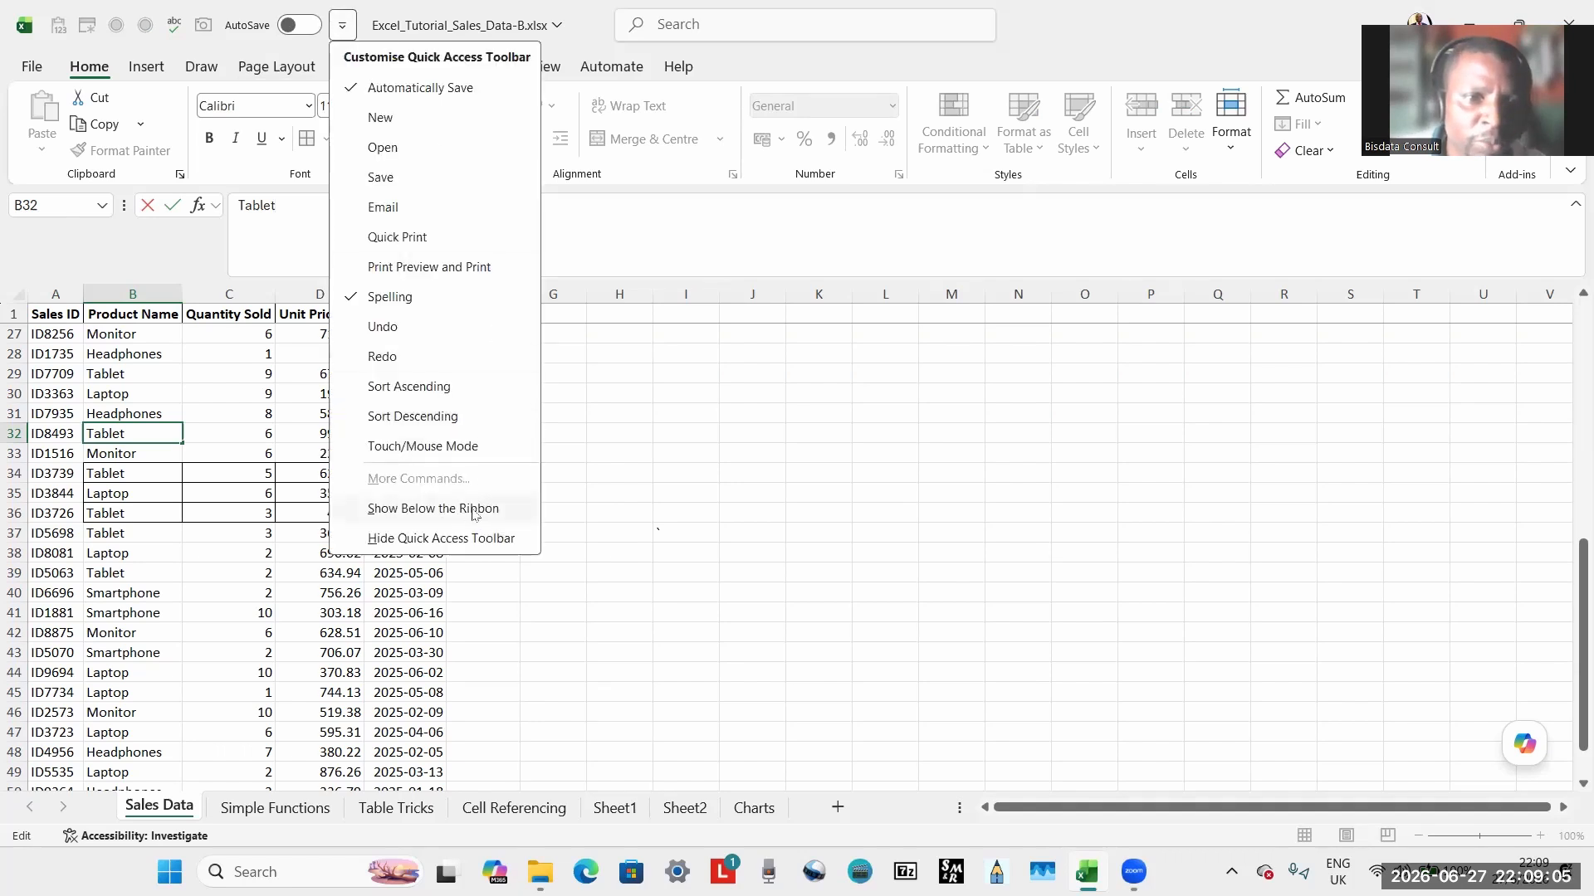
click(433, 509)
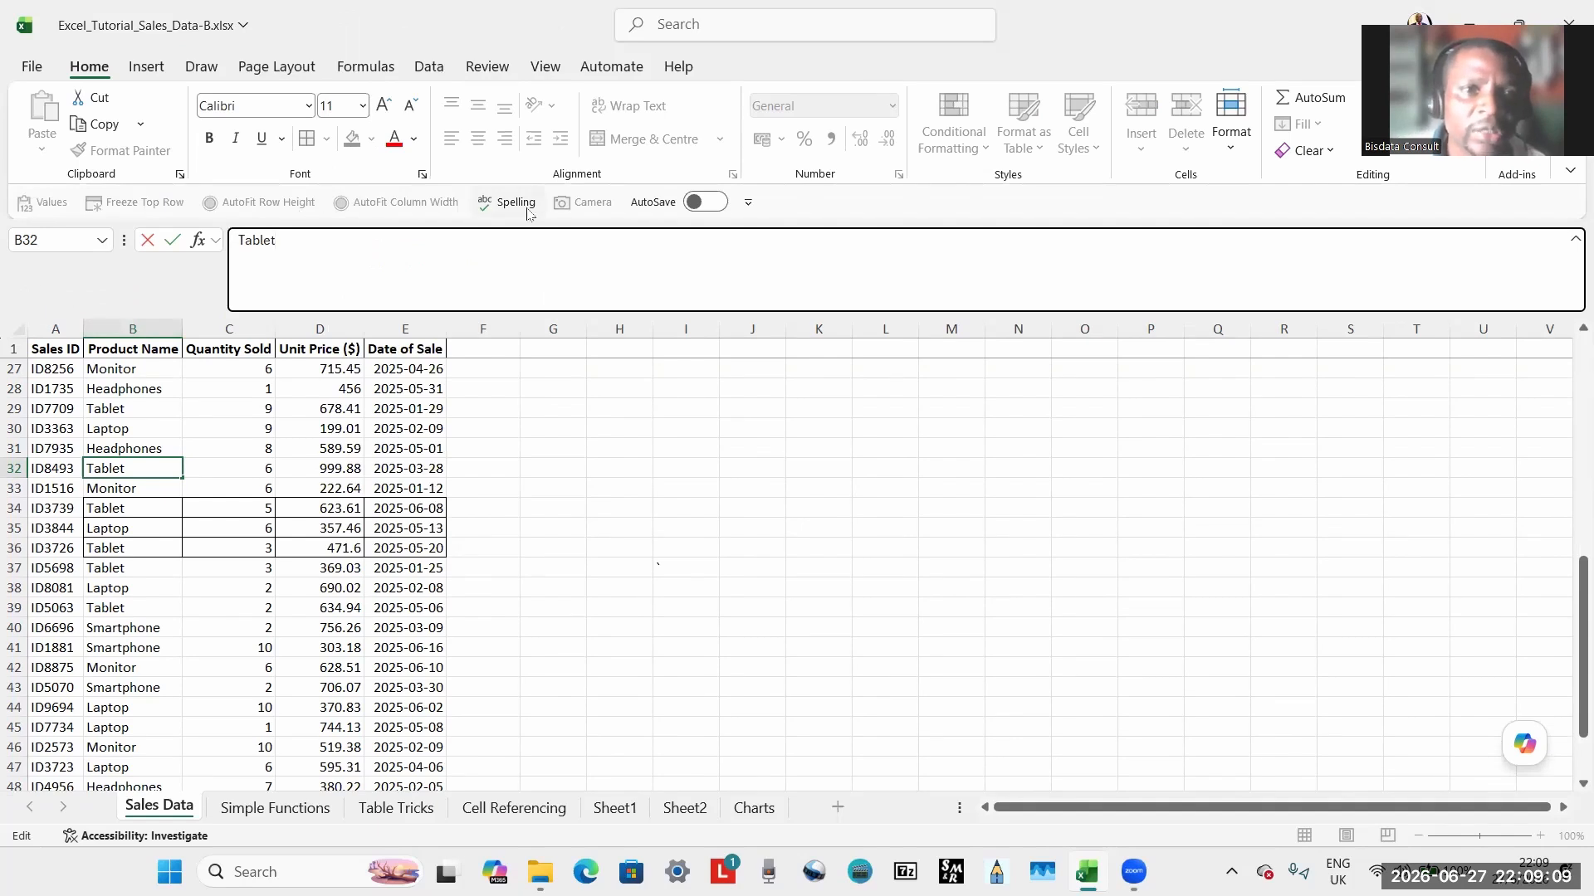
click(188, 423)
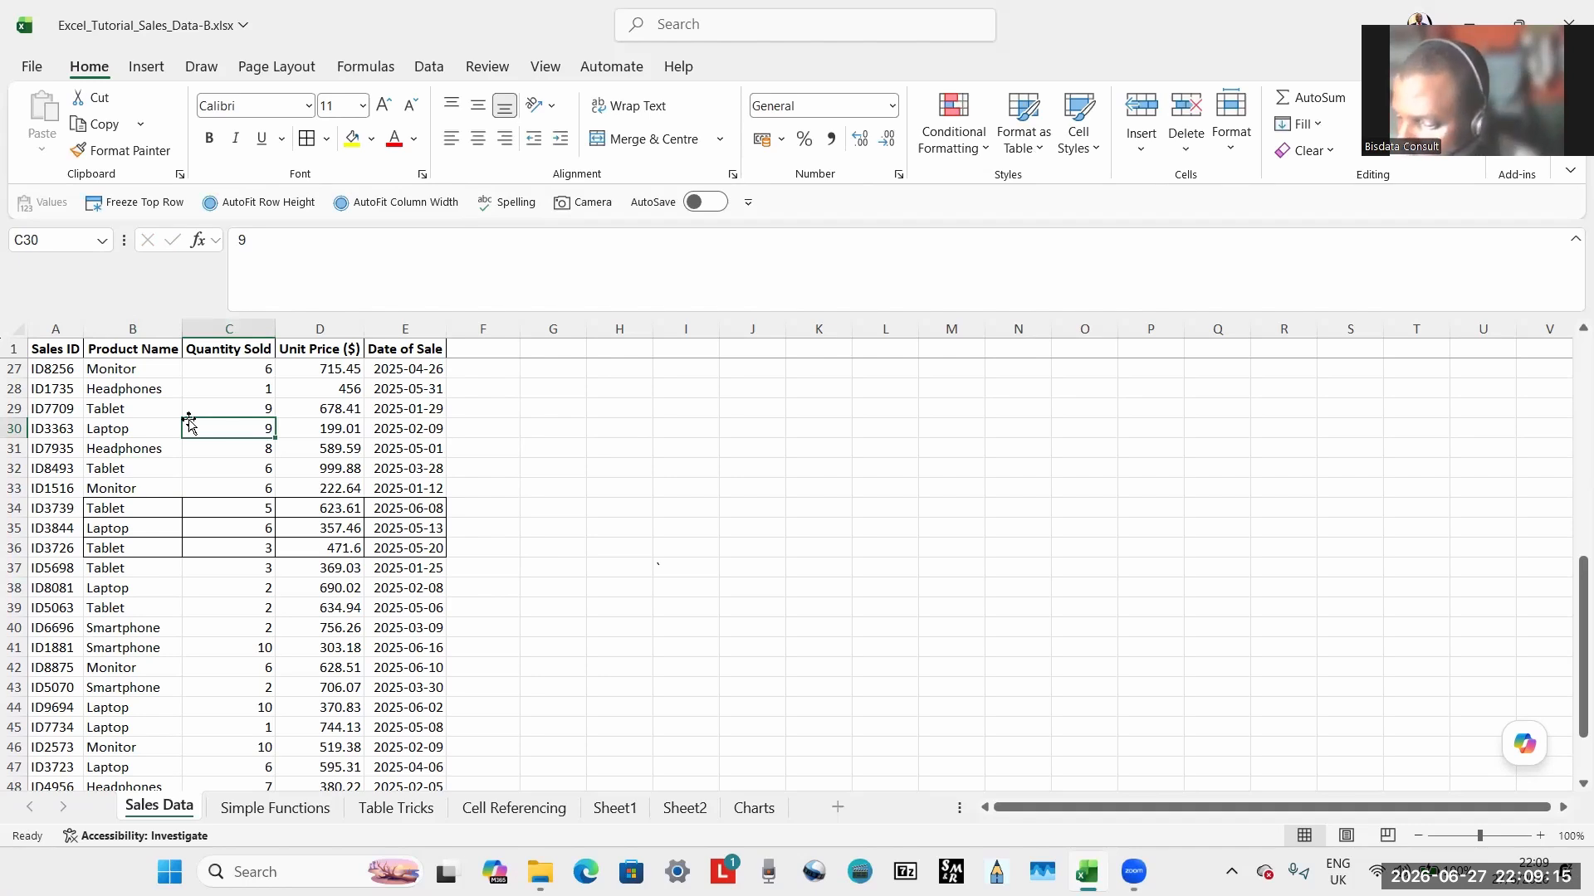
click(145, 467)
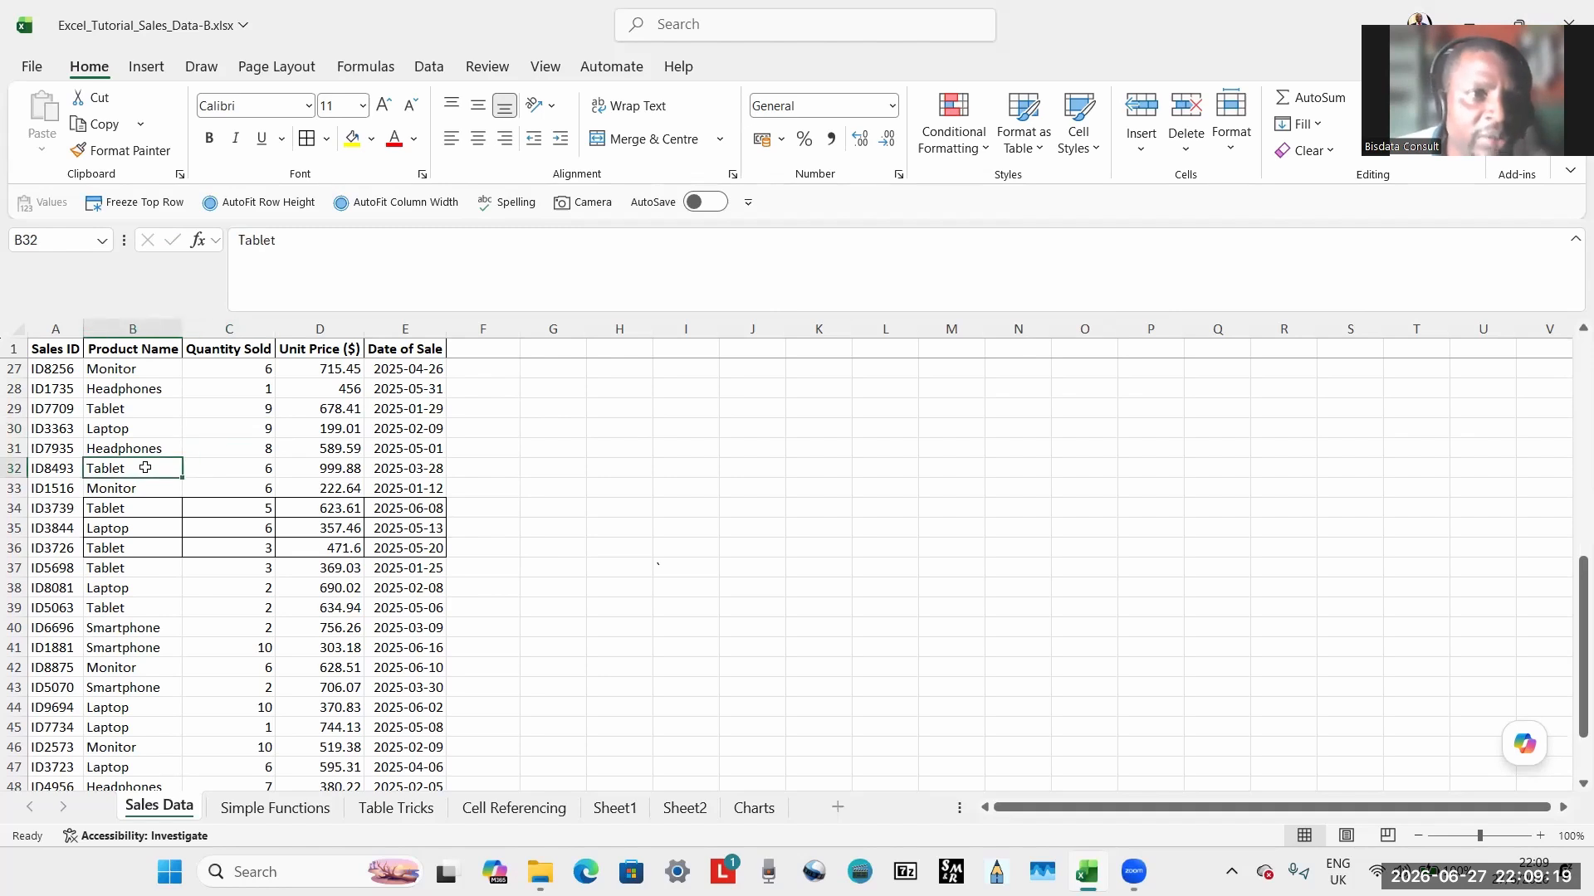
Open the Quick Access Toolbar page of Excel Options.
click(30, 67)
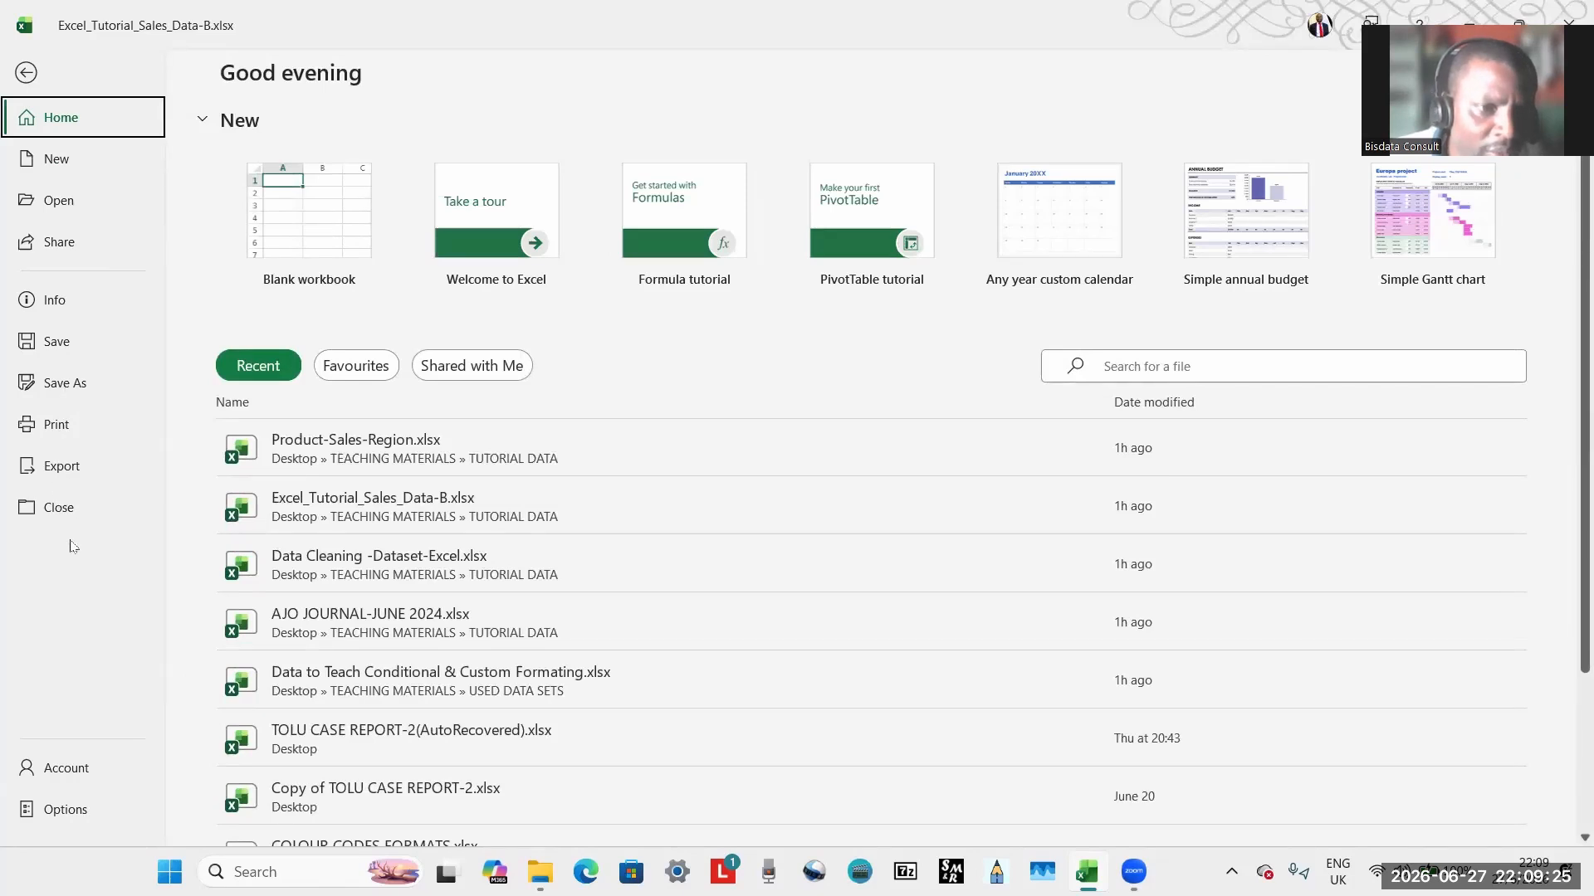
click(106, 802)
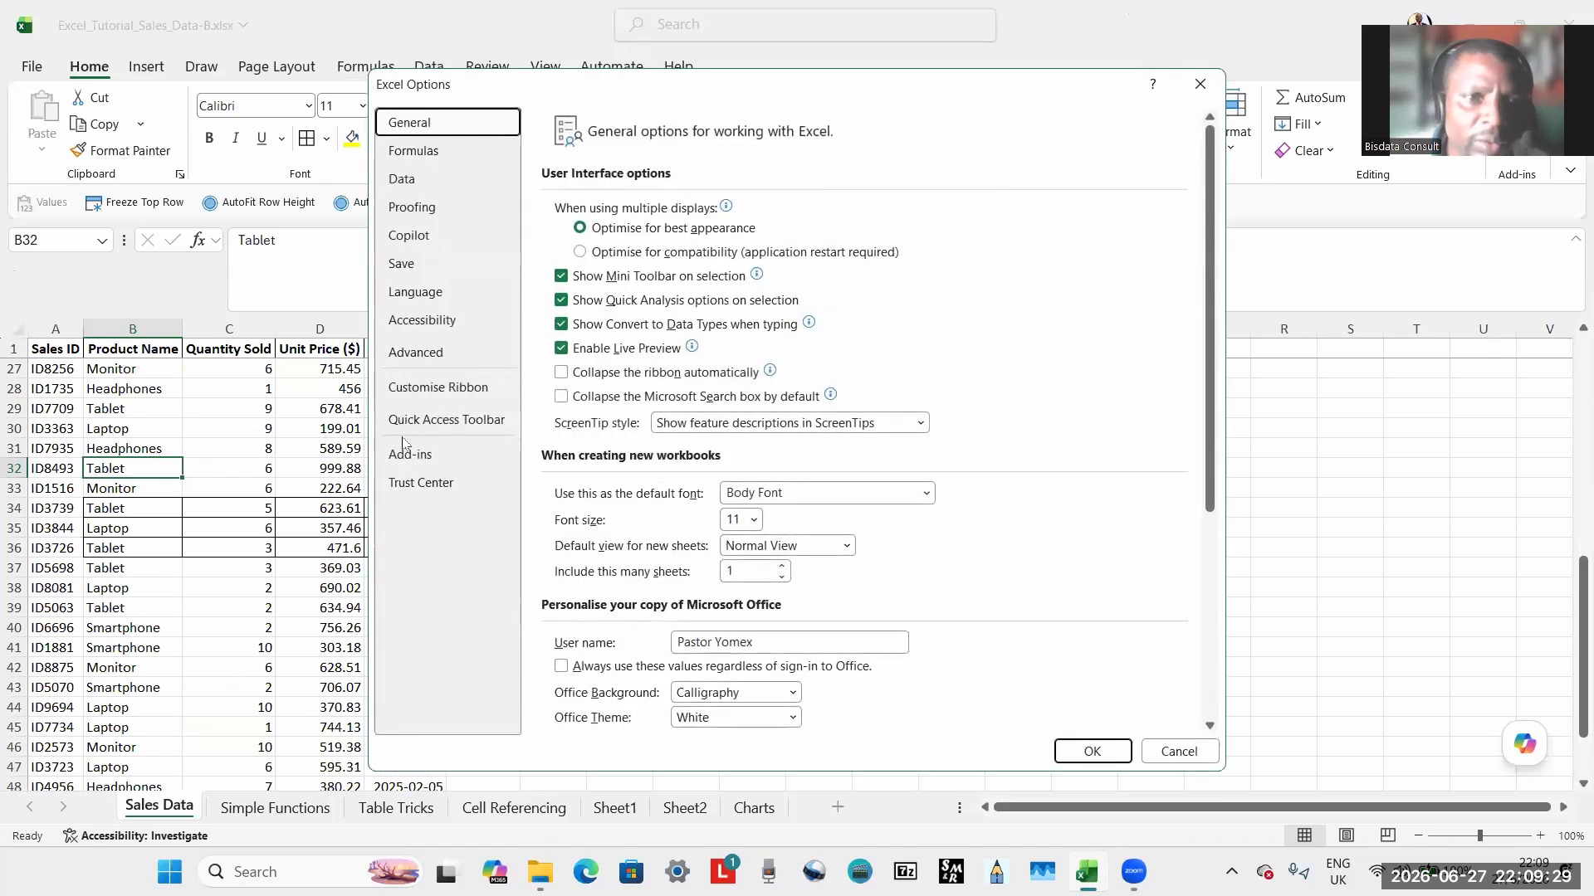
click(427, 420)
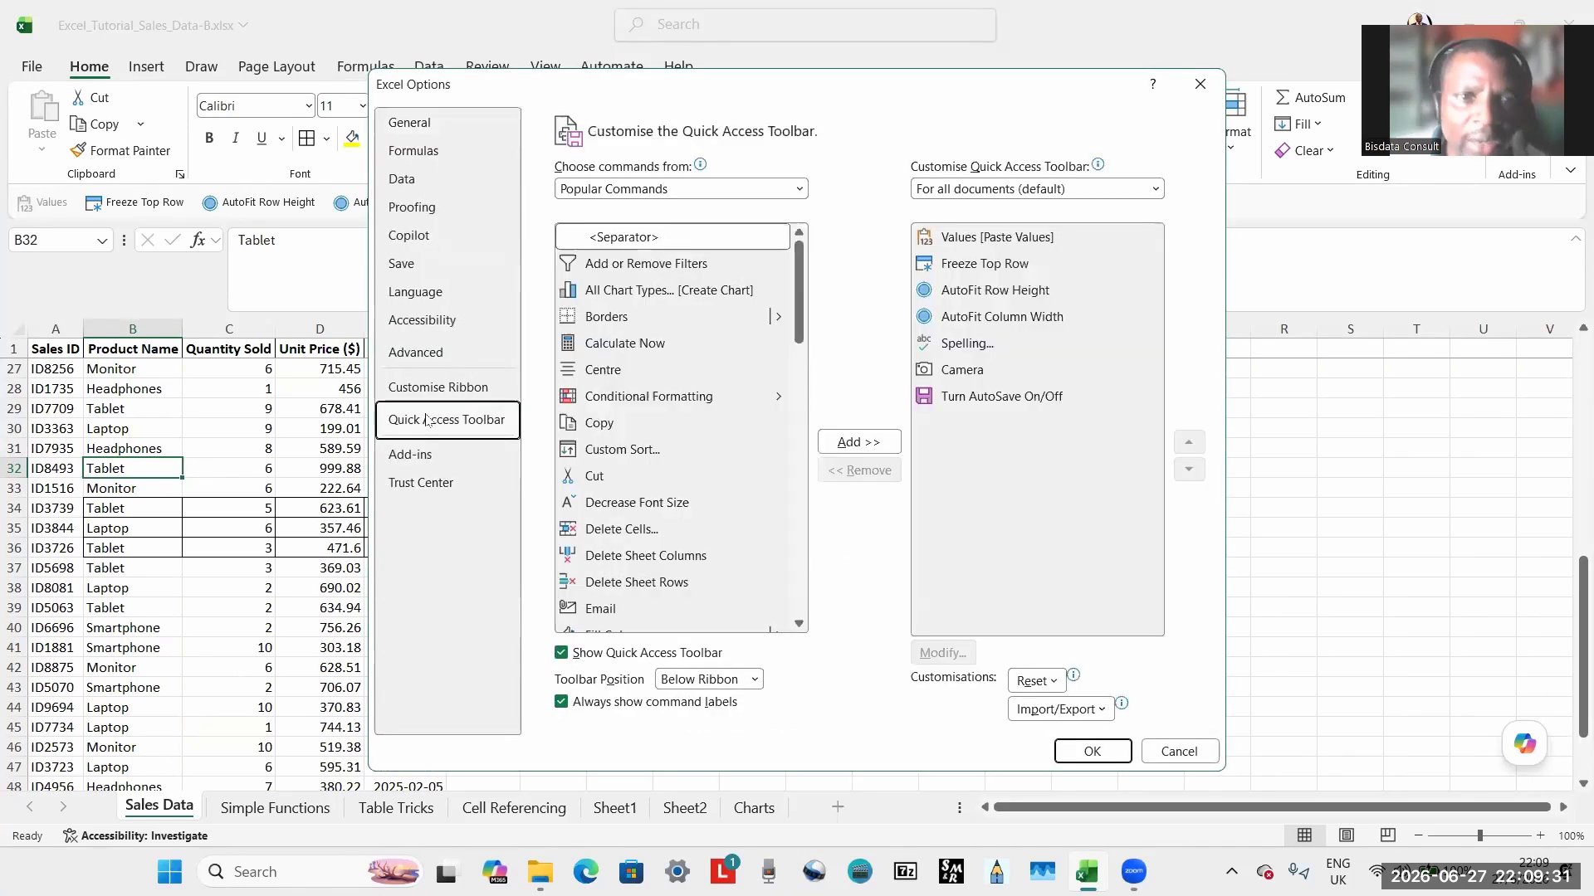
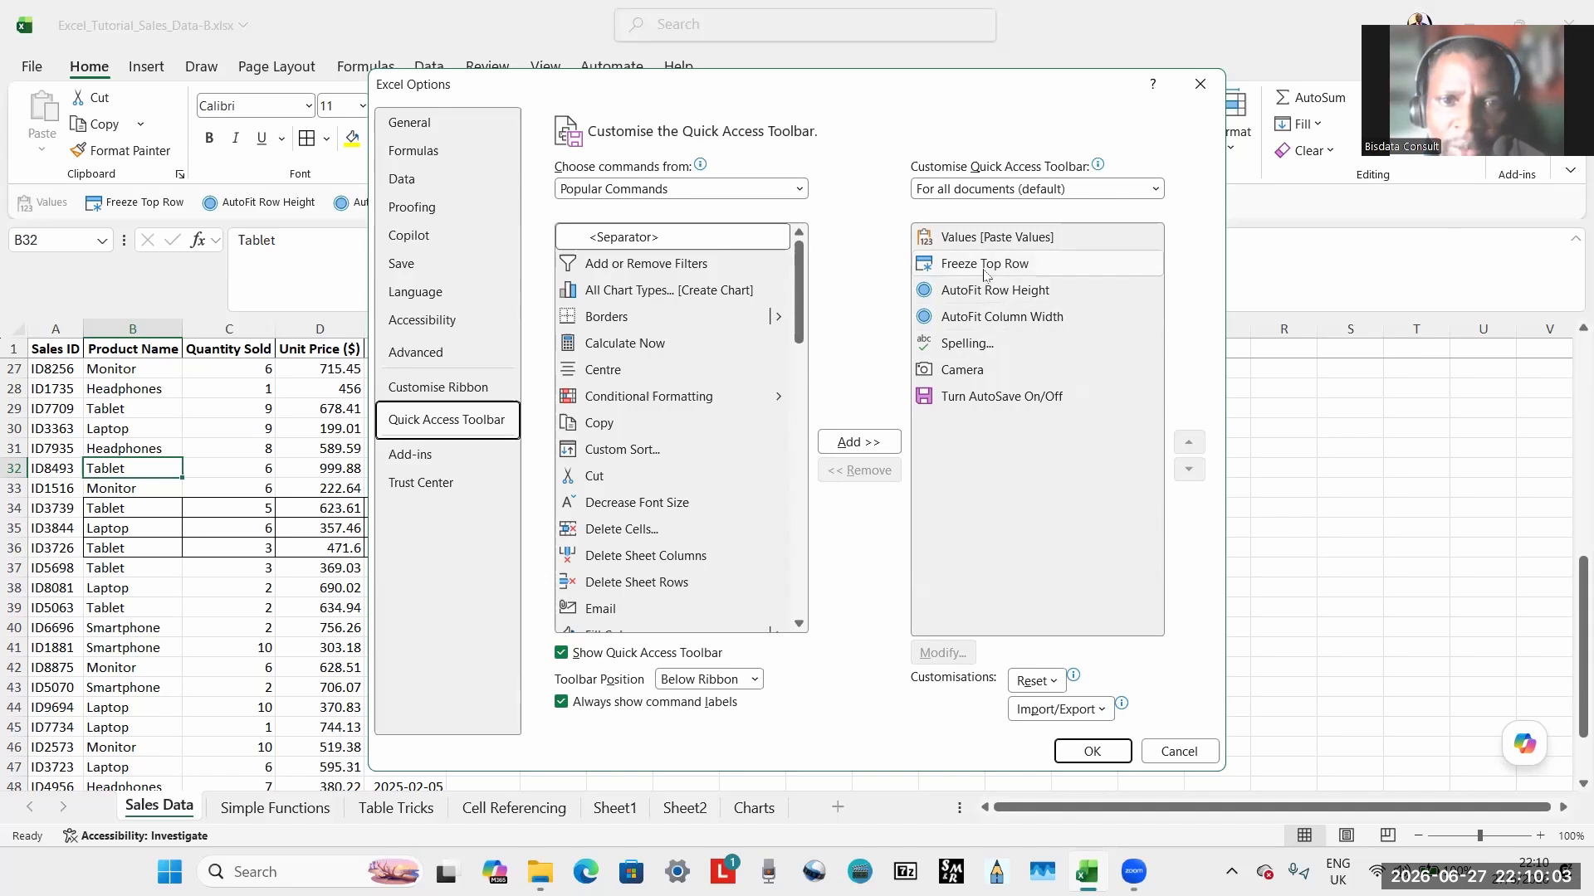
Add a separator after Freeze Top Row in the Quick Access Toolbar command list and remove it.
click(985, 276)
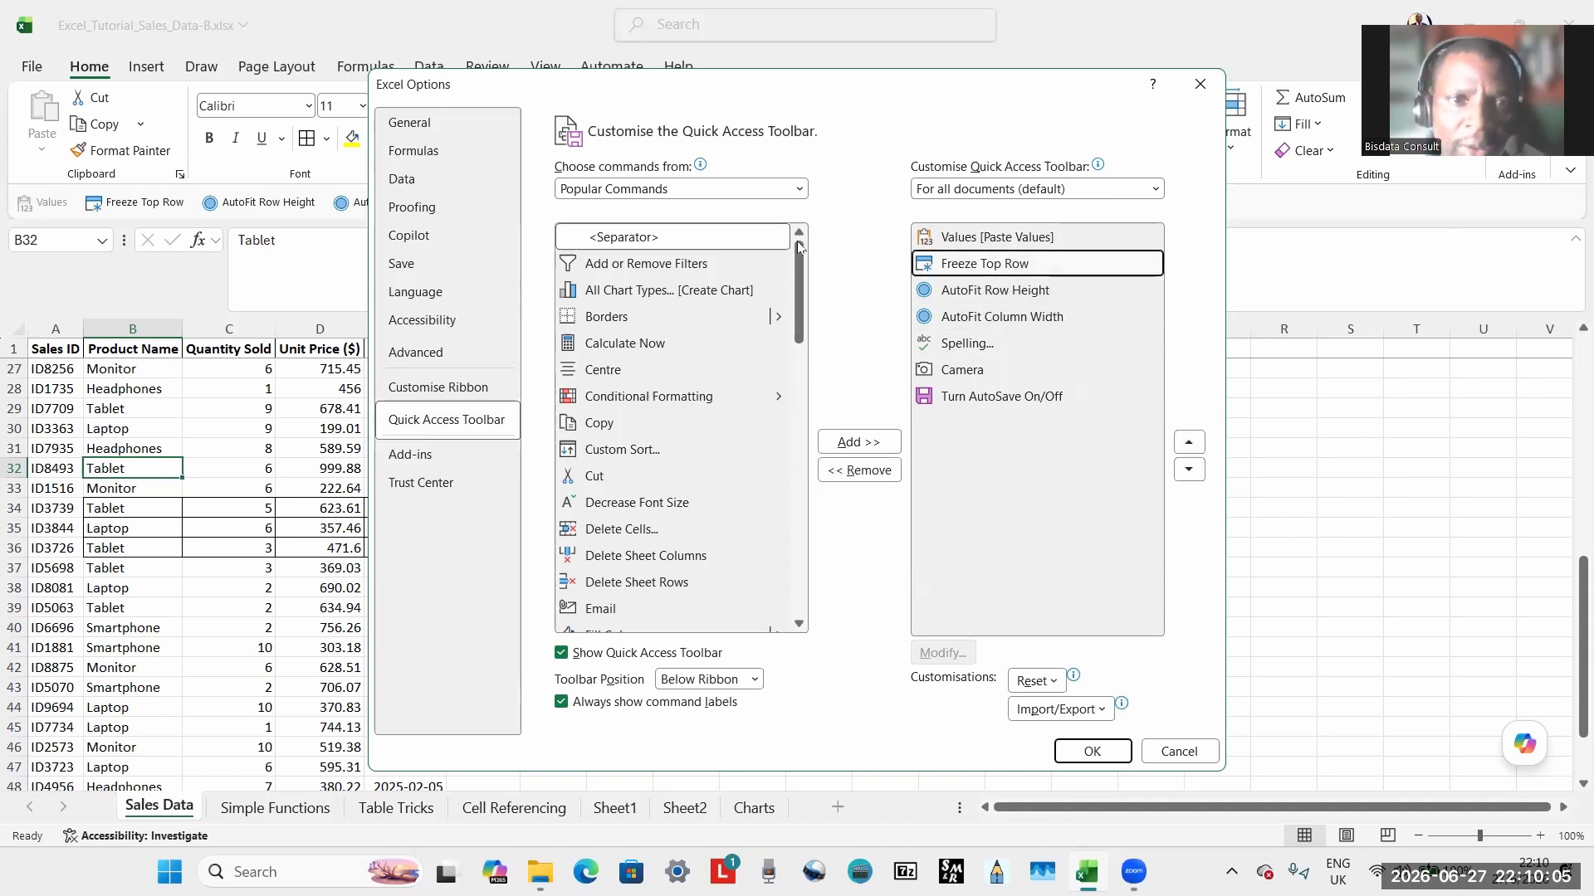
click(705, 239)
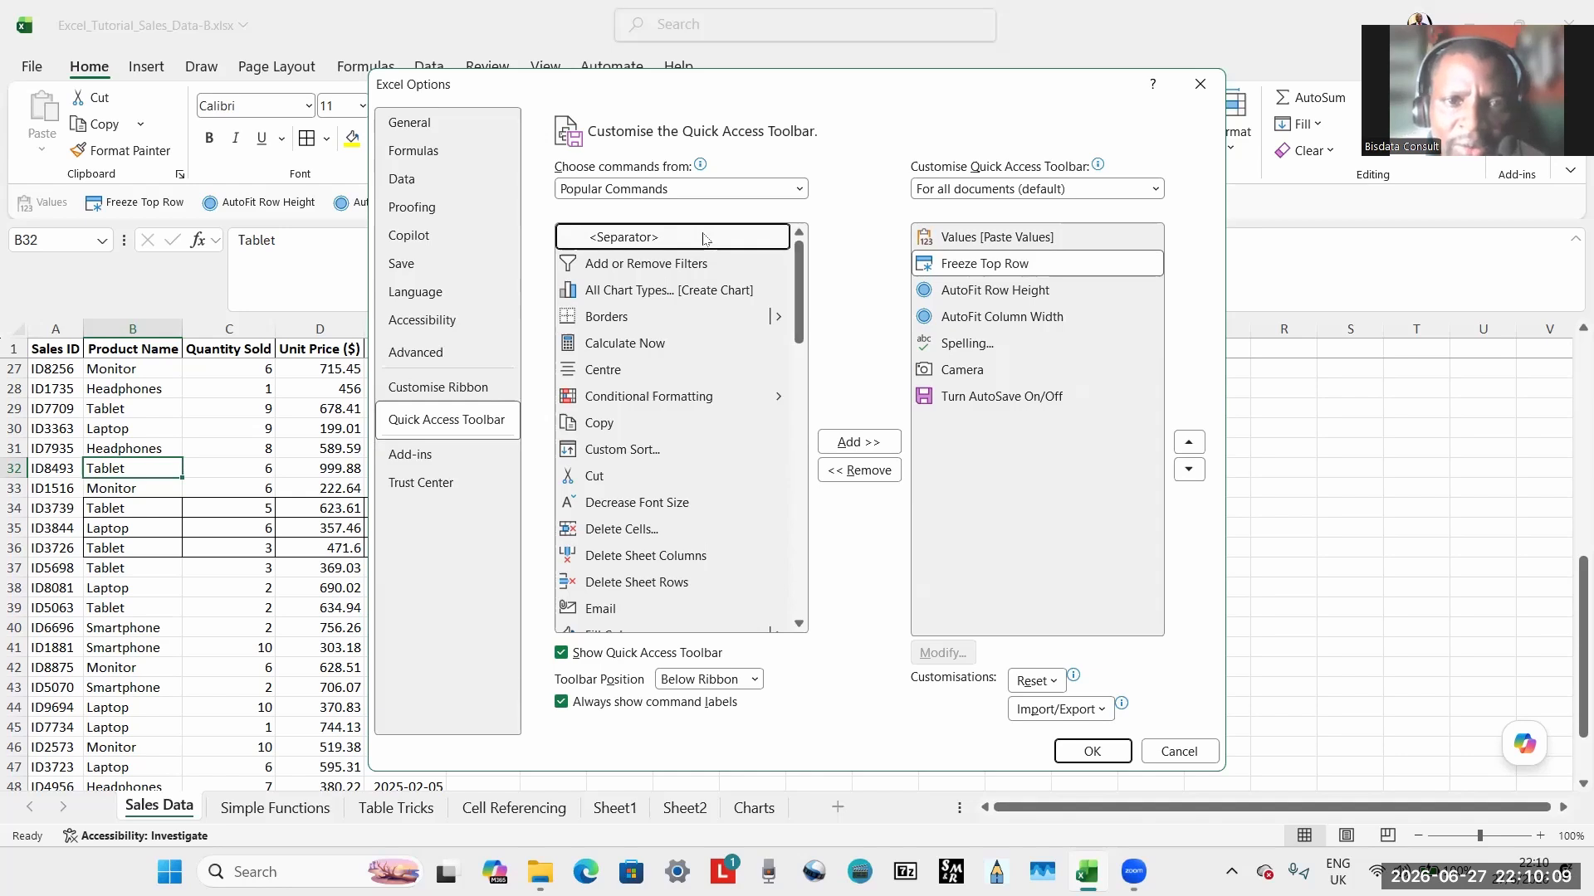
click(857, 441)
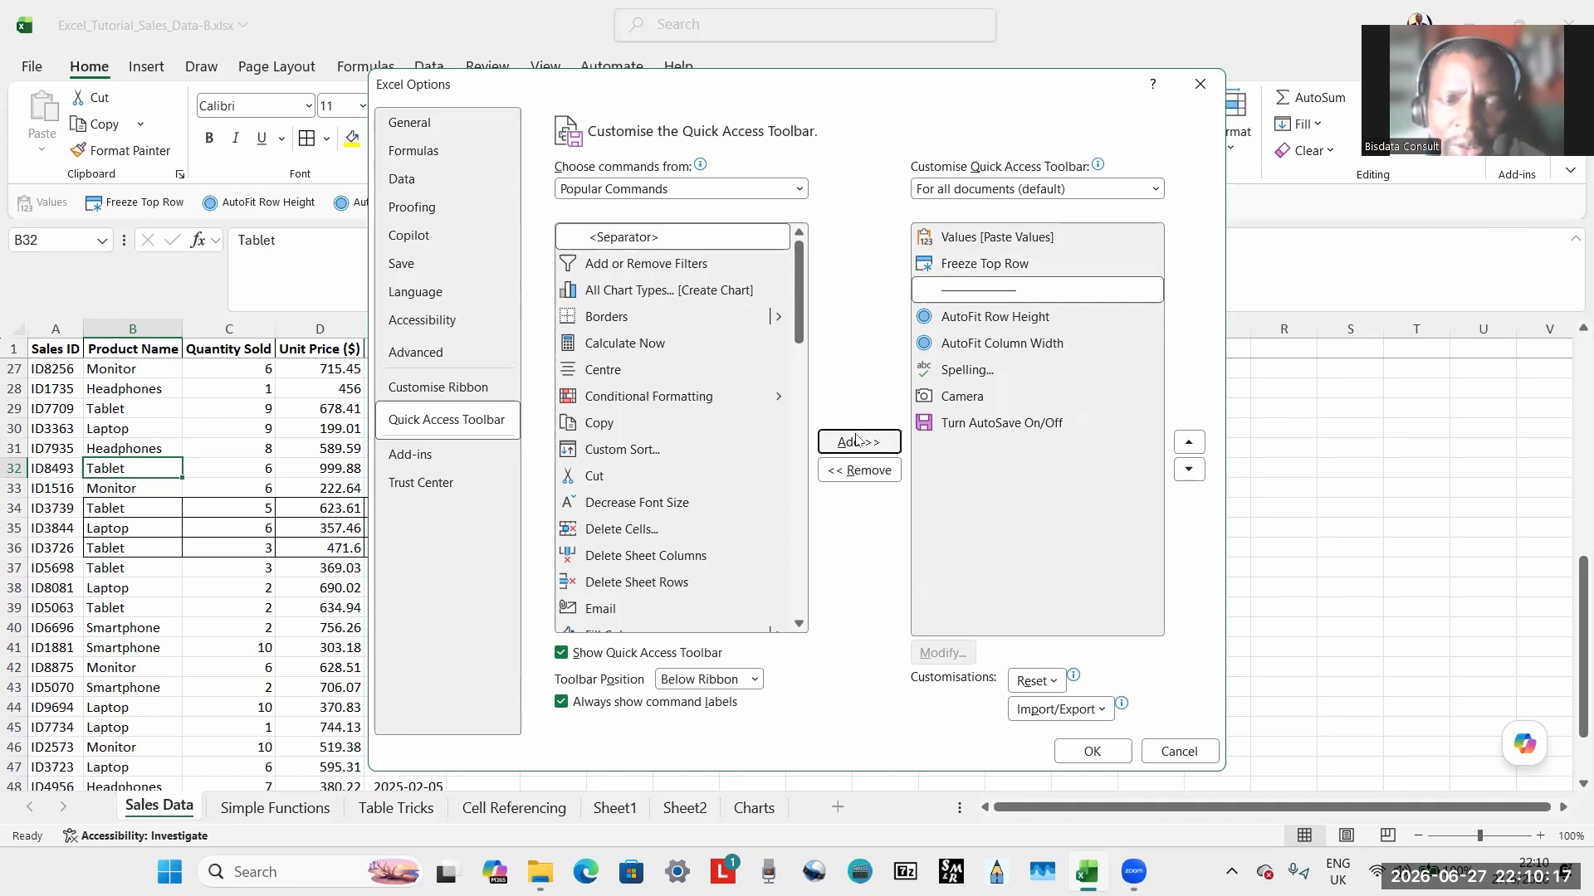
click(859, 470)
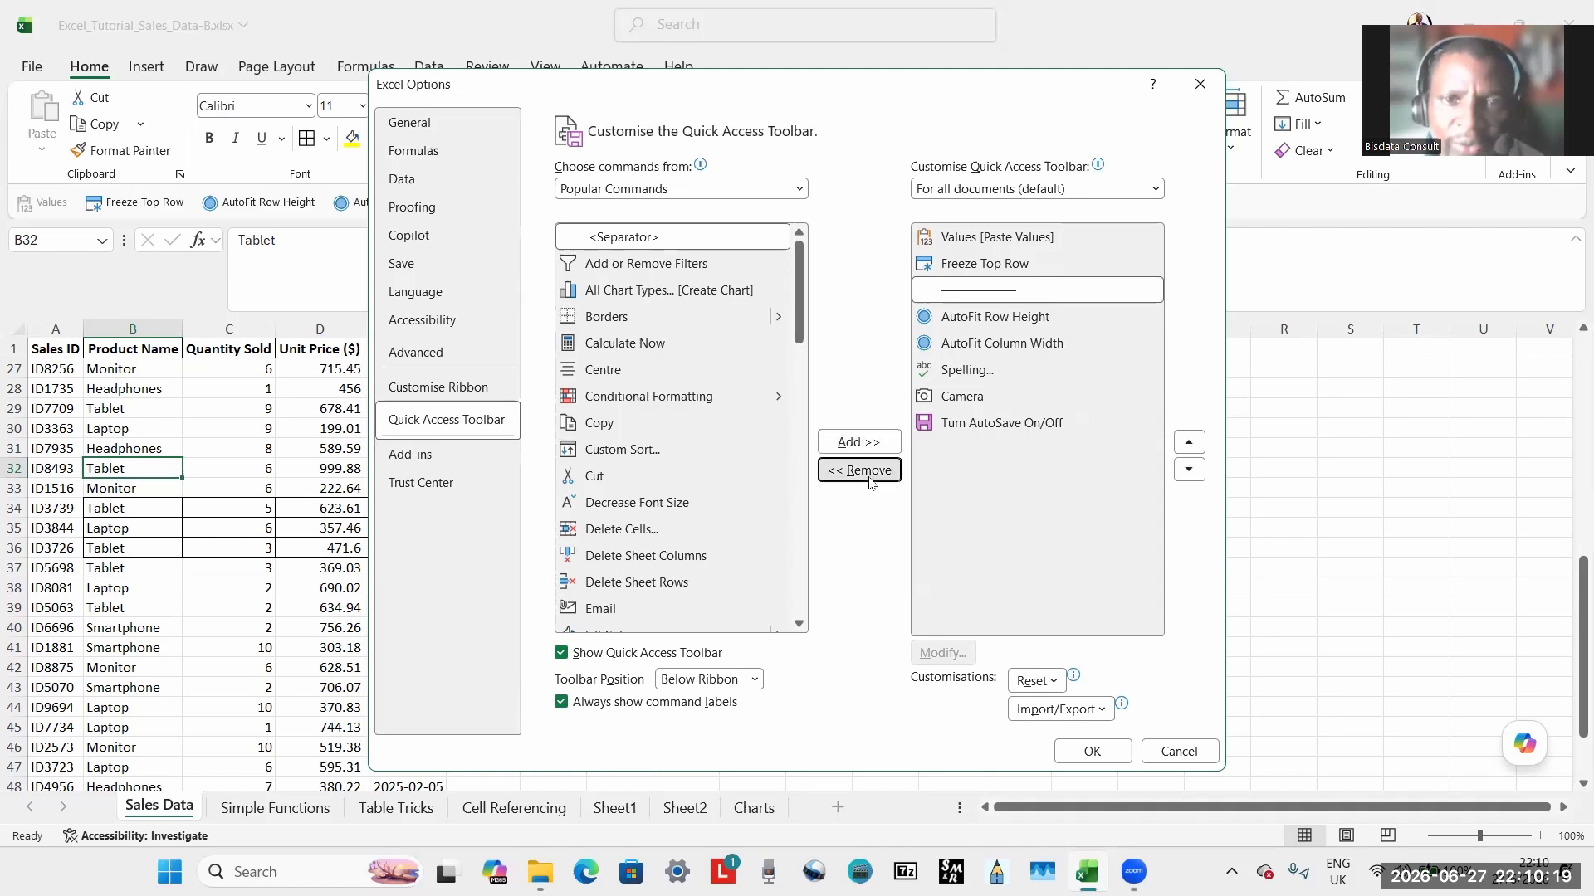
Add separators after Values and after AutoFit Column Width in the Quick Access Toolbar command list and apply the options.
click(968, 240)
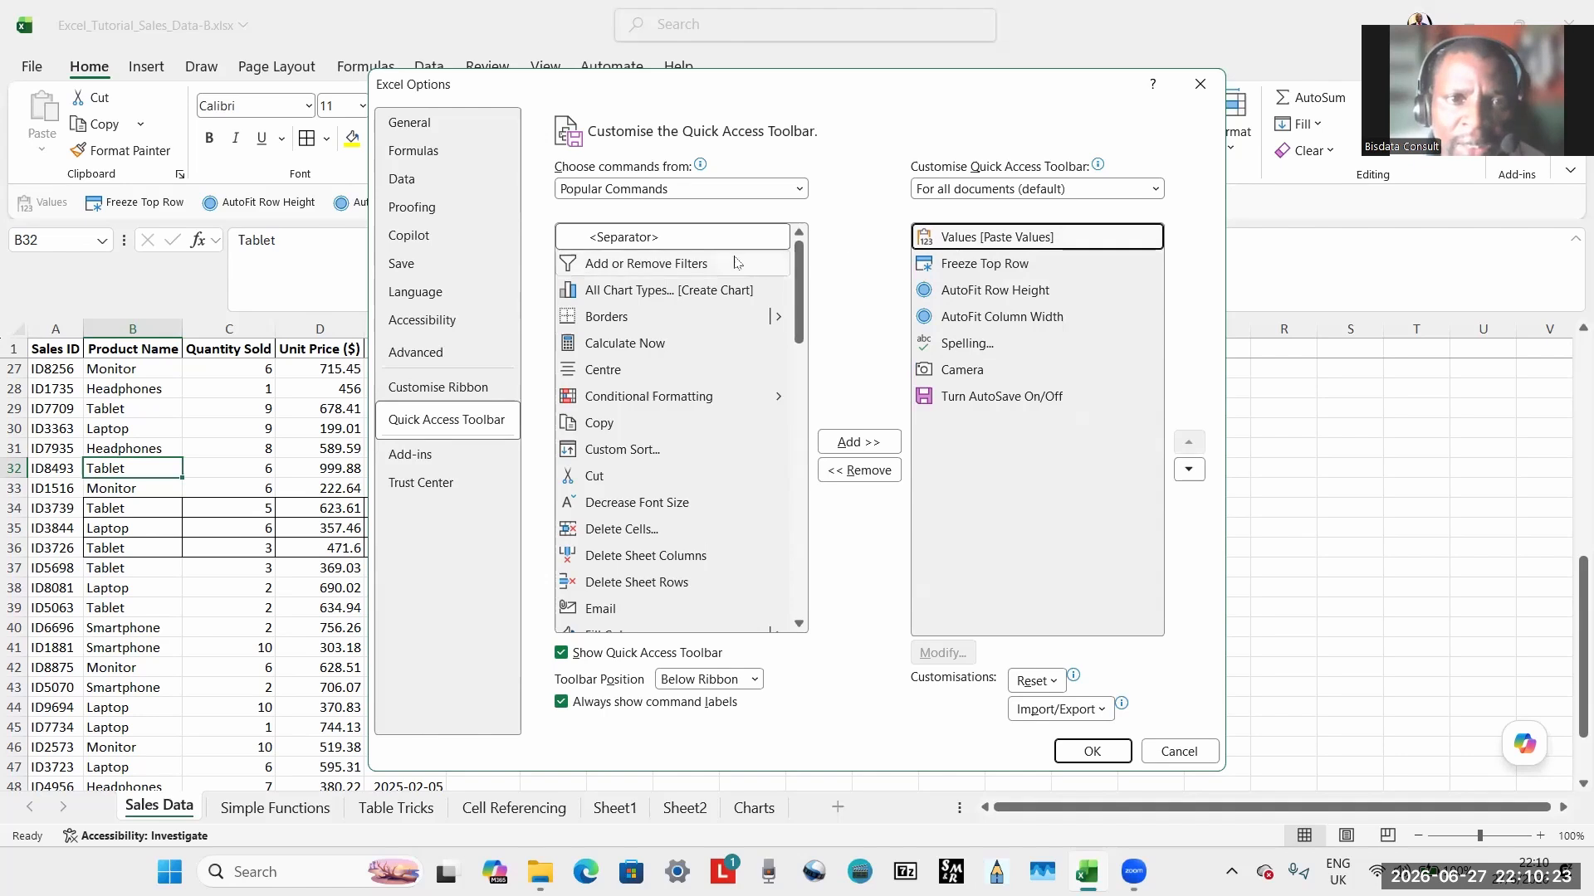
click(686, 241)
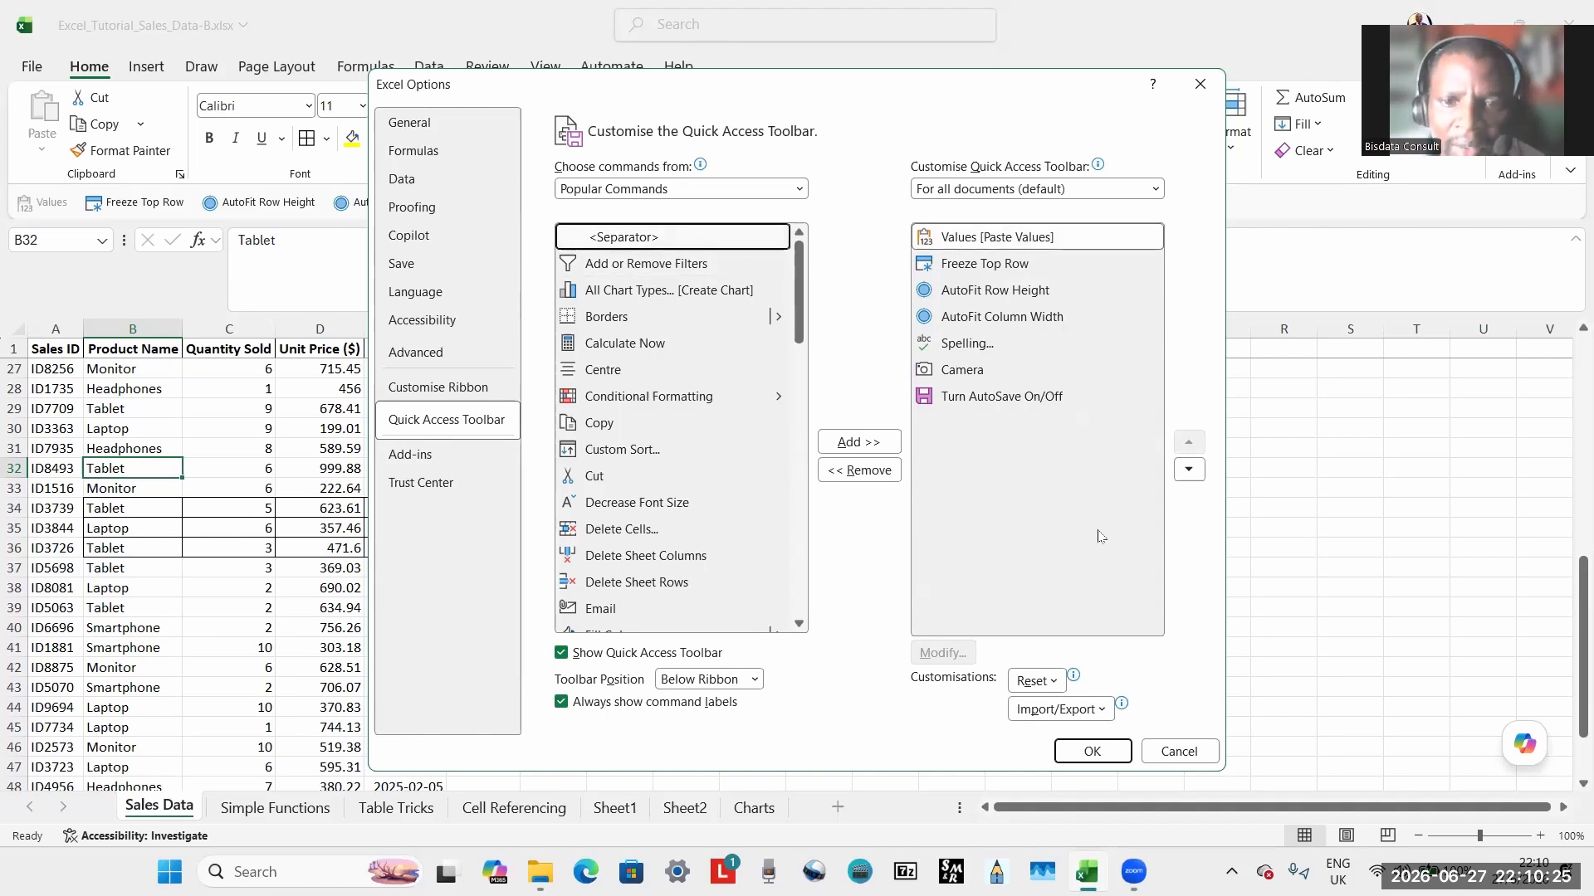
click(859, 443)
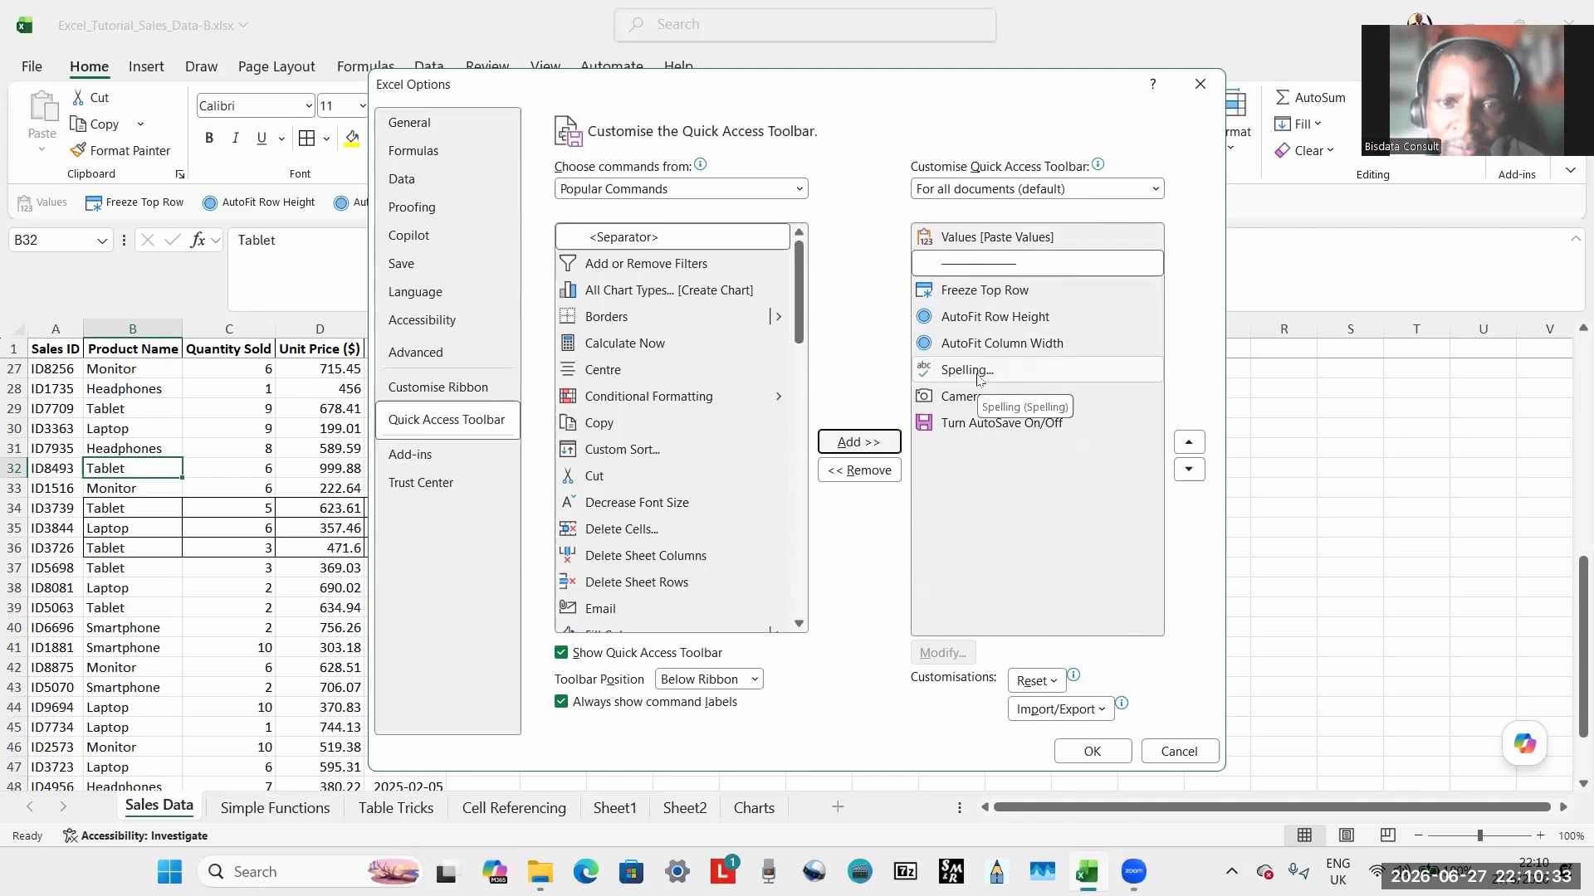
click(979, 340)
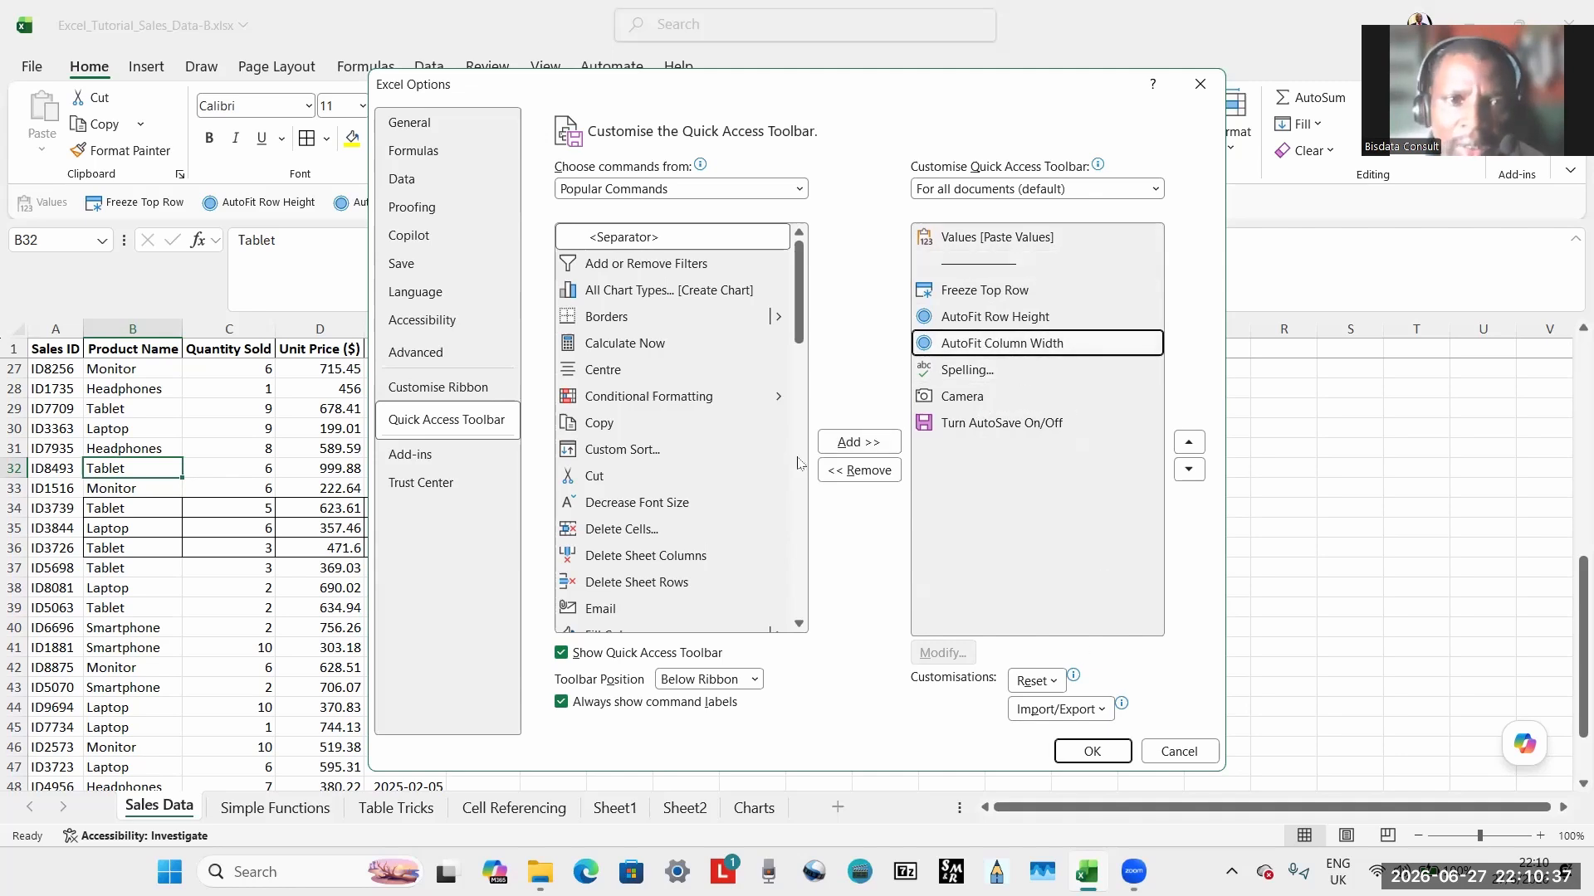
click(671, 241)
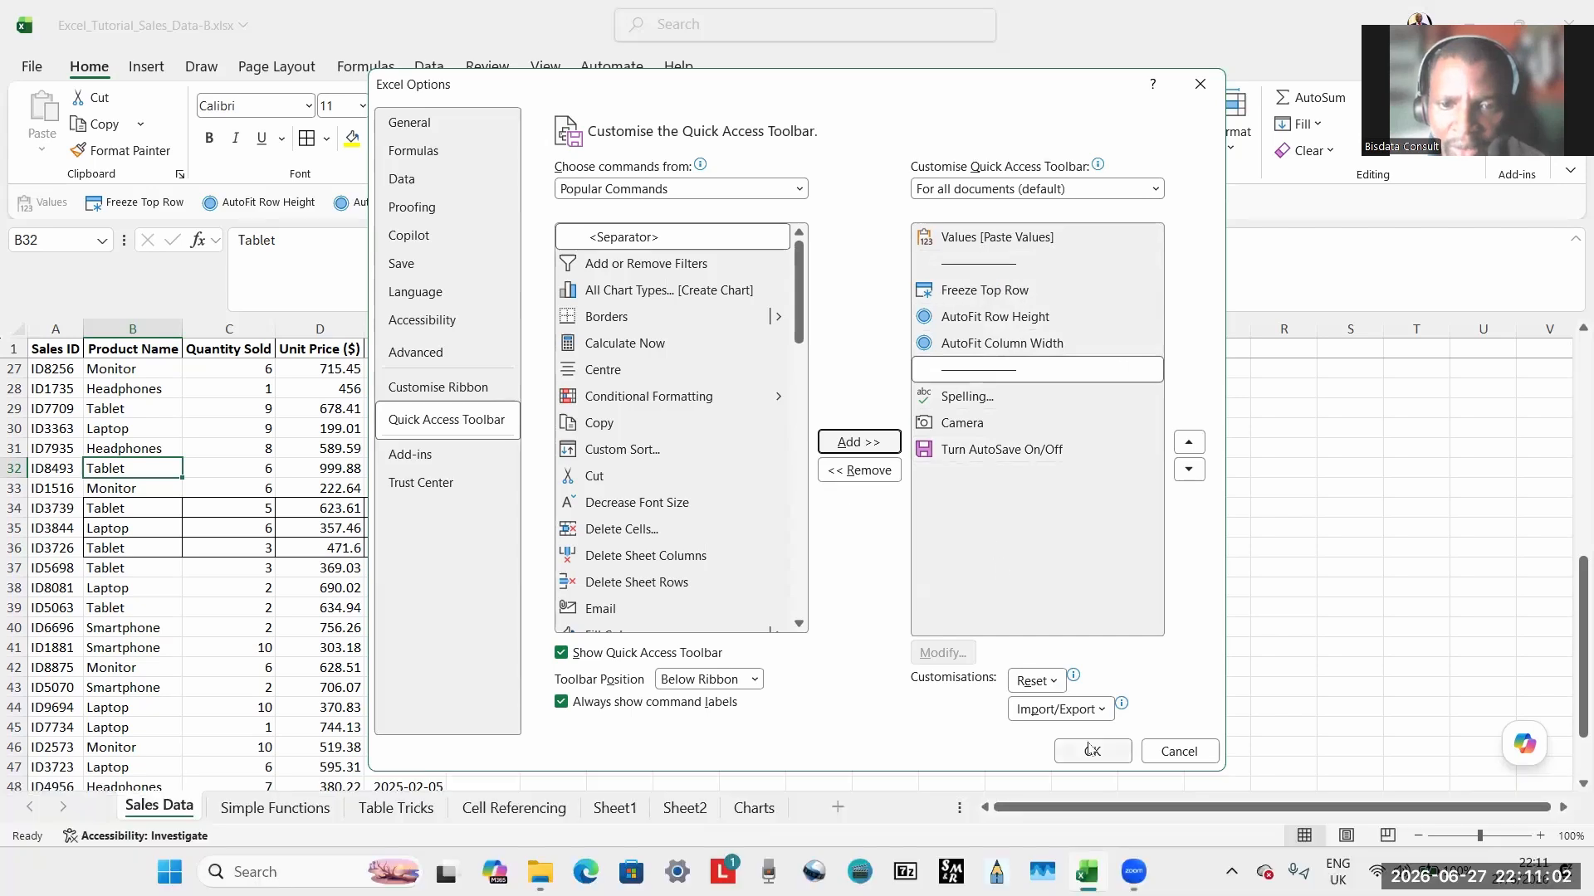
click(1093, 751)
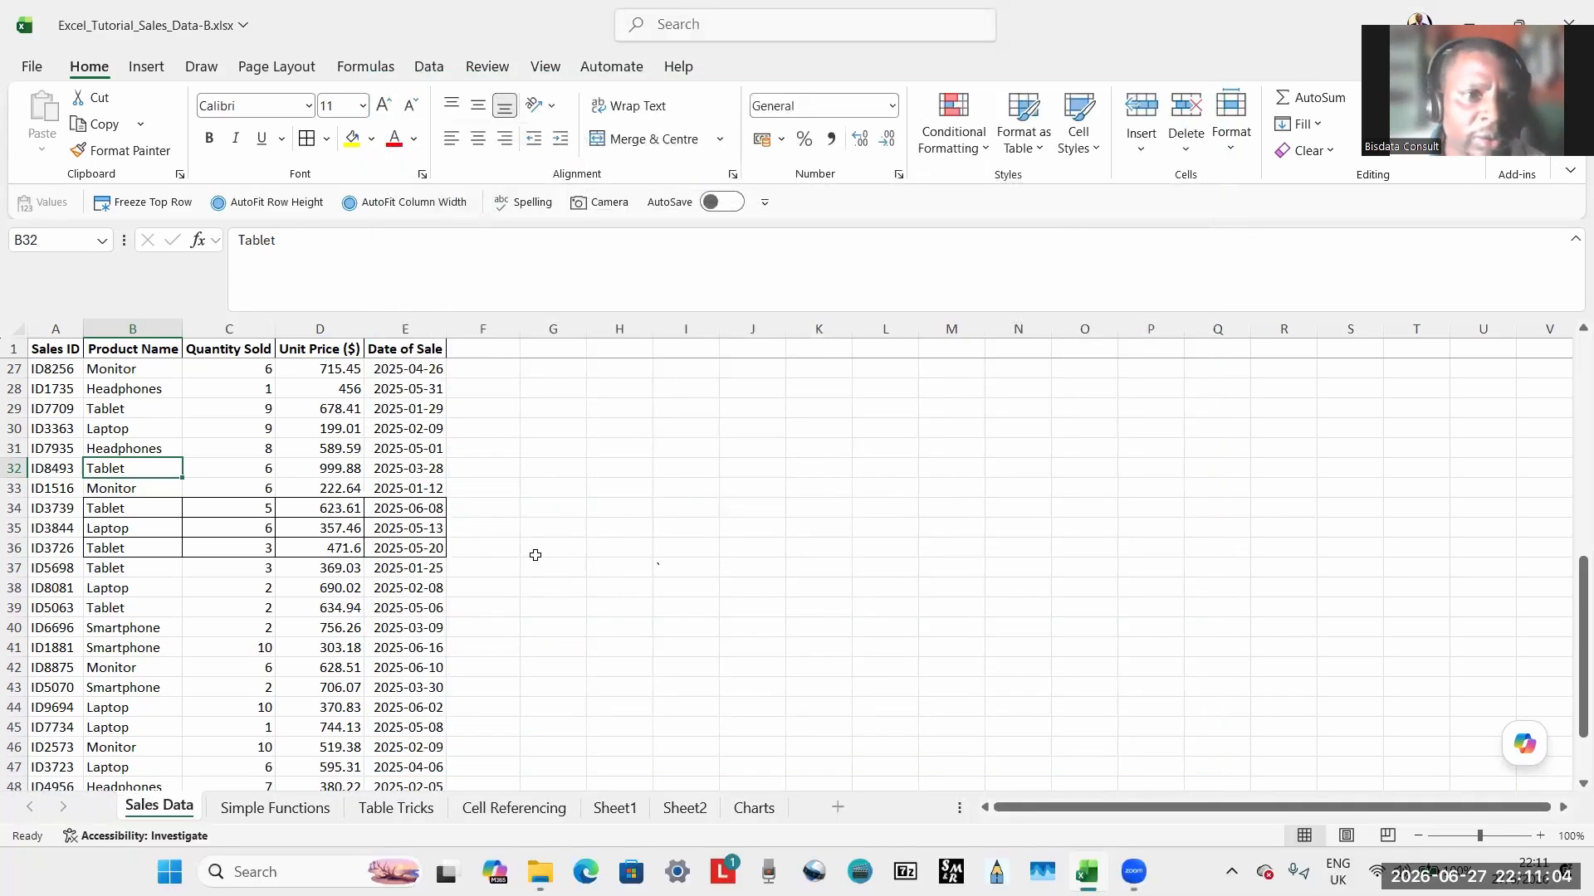
Display the shortcut key tips for the Quick Access Toolbar commands from cell D32, then dismiss them by selecting cell C31.
click(368, 489)
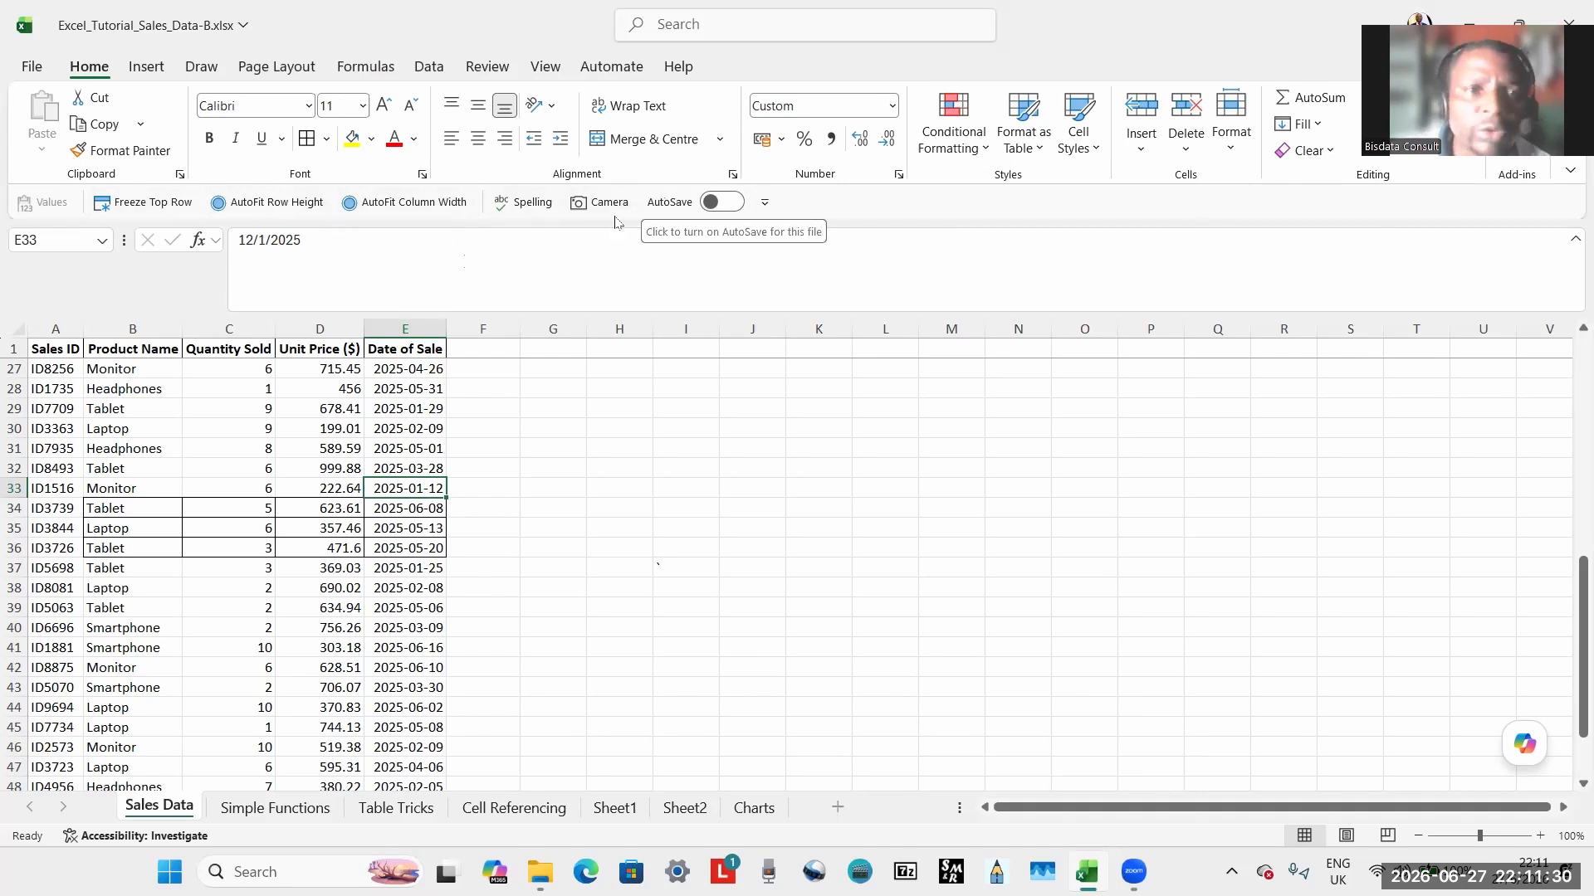
click(389, 427)
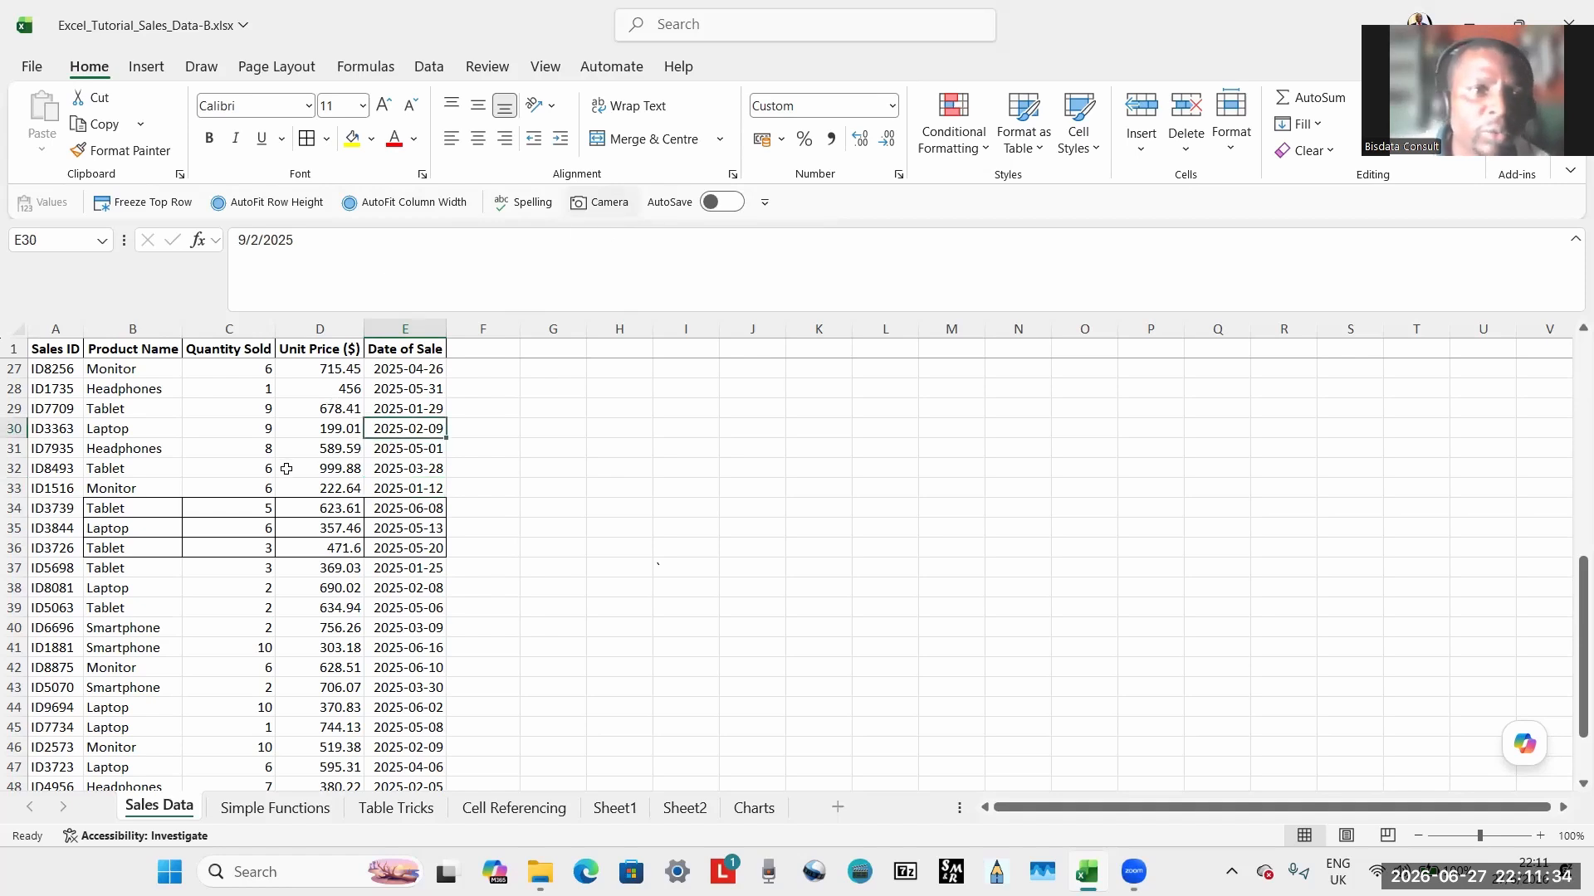
click(330, 475)
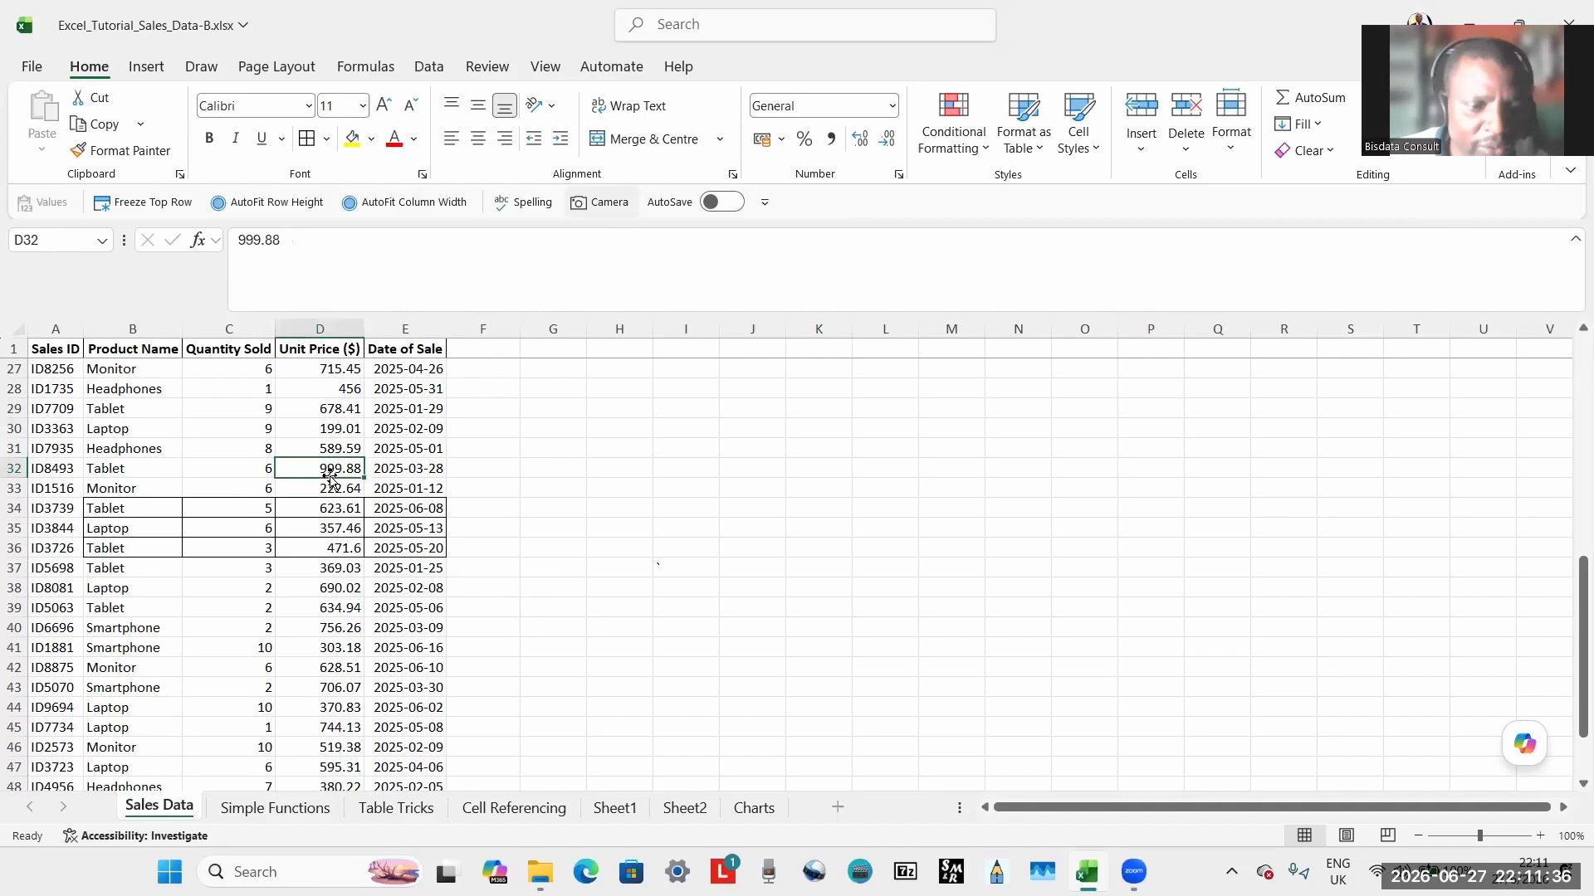
key(alt)
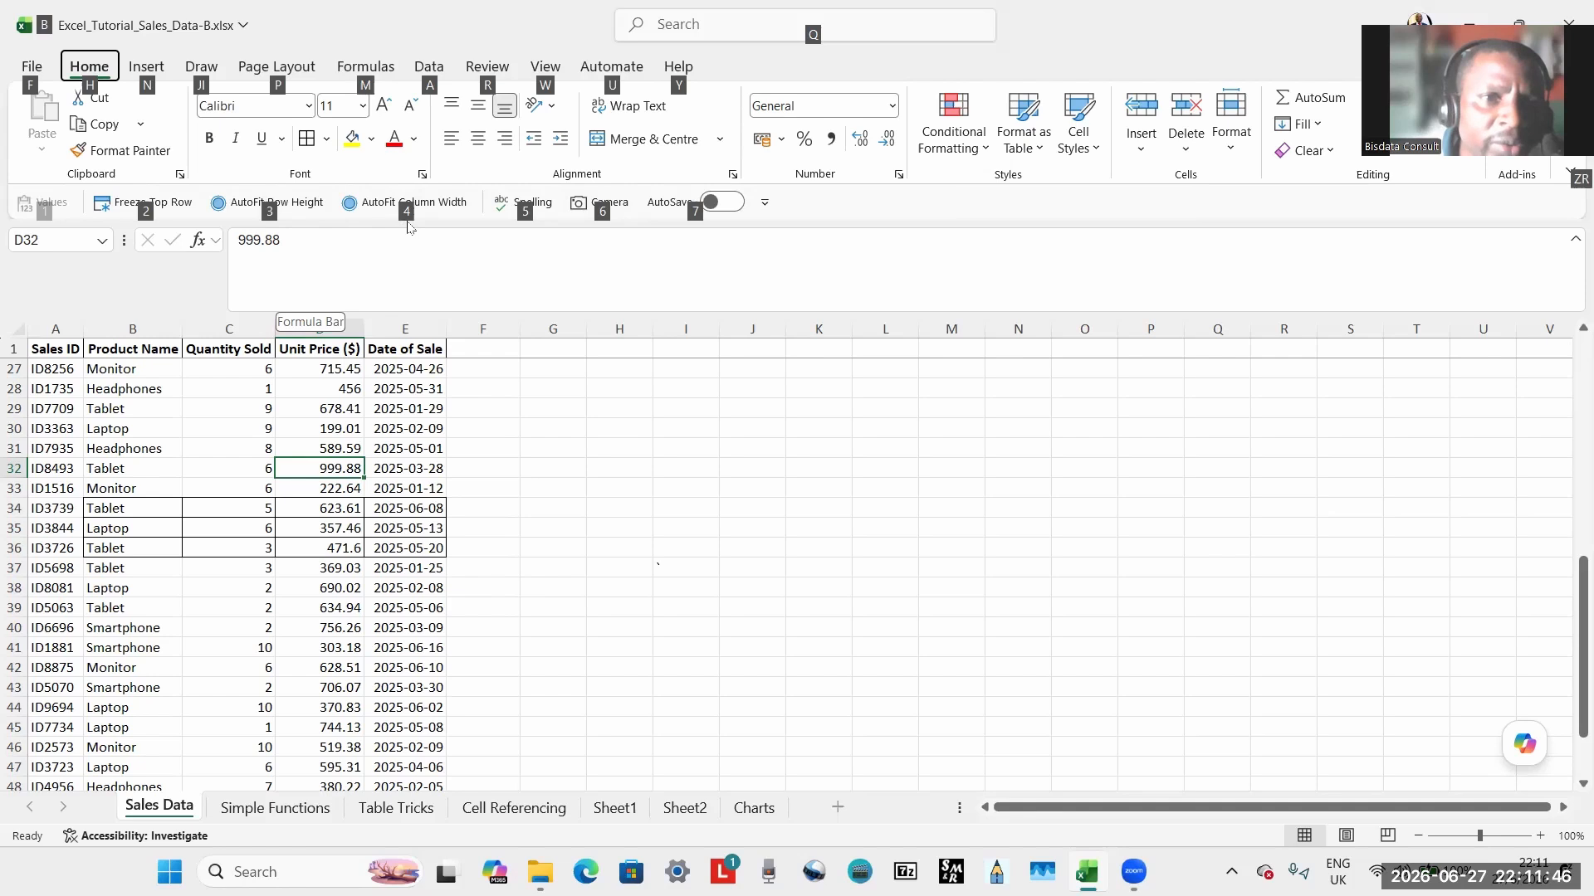
click(242, 454)
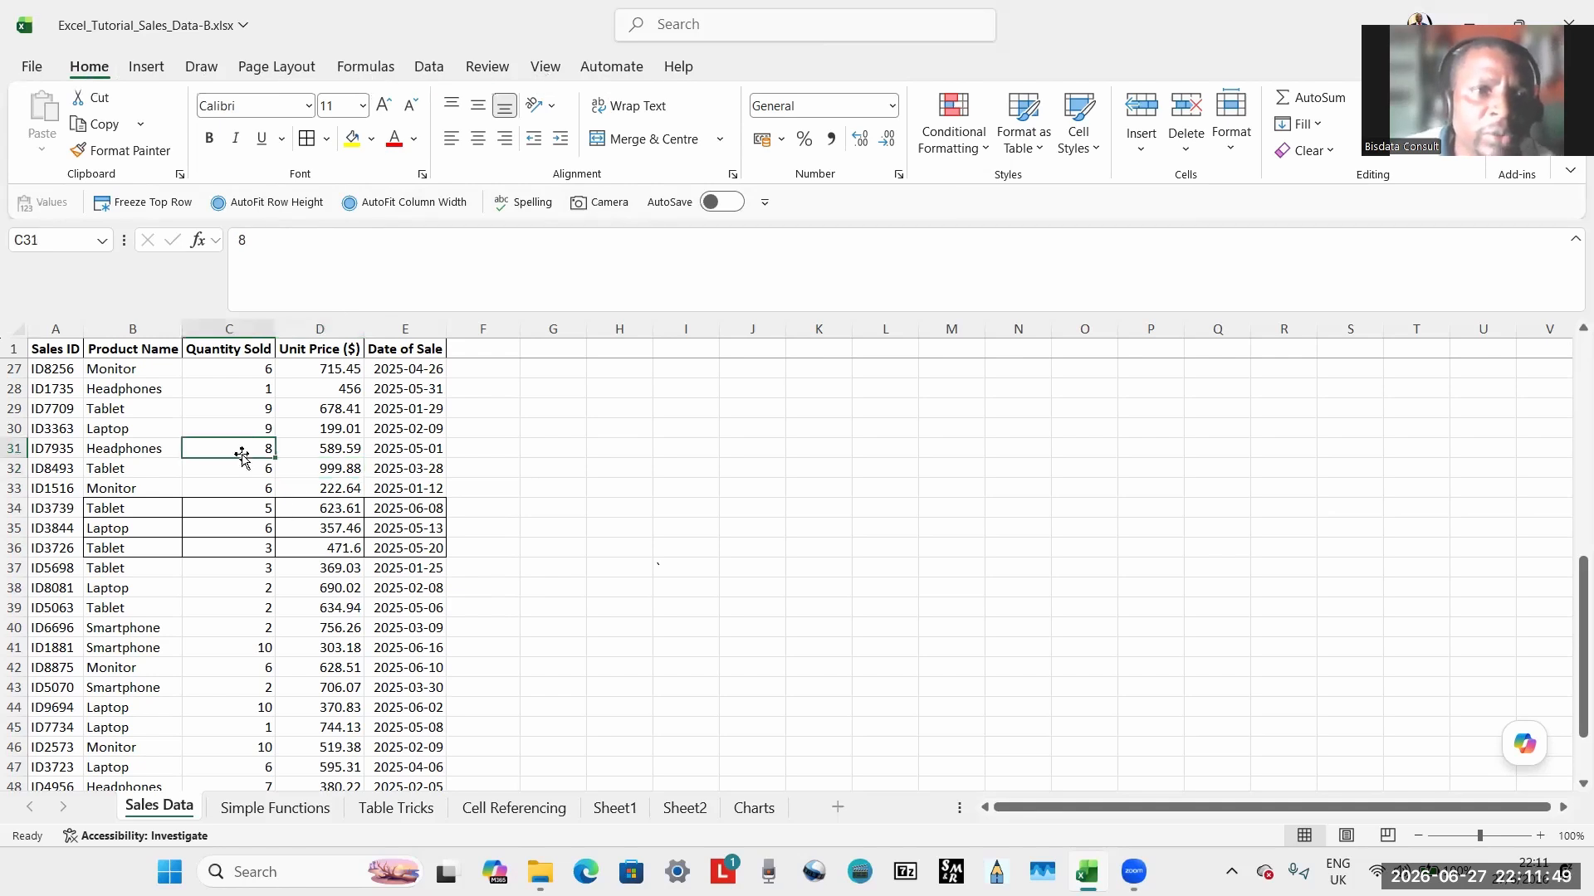
Add the Fill Colour command to the Quick Access Toolbar.
click(371, 138)
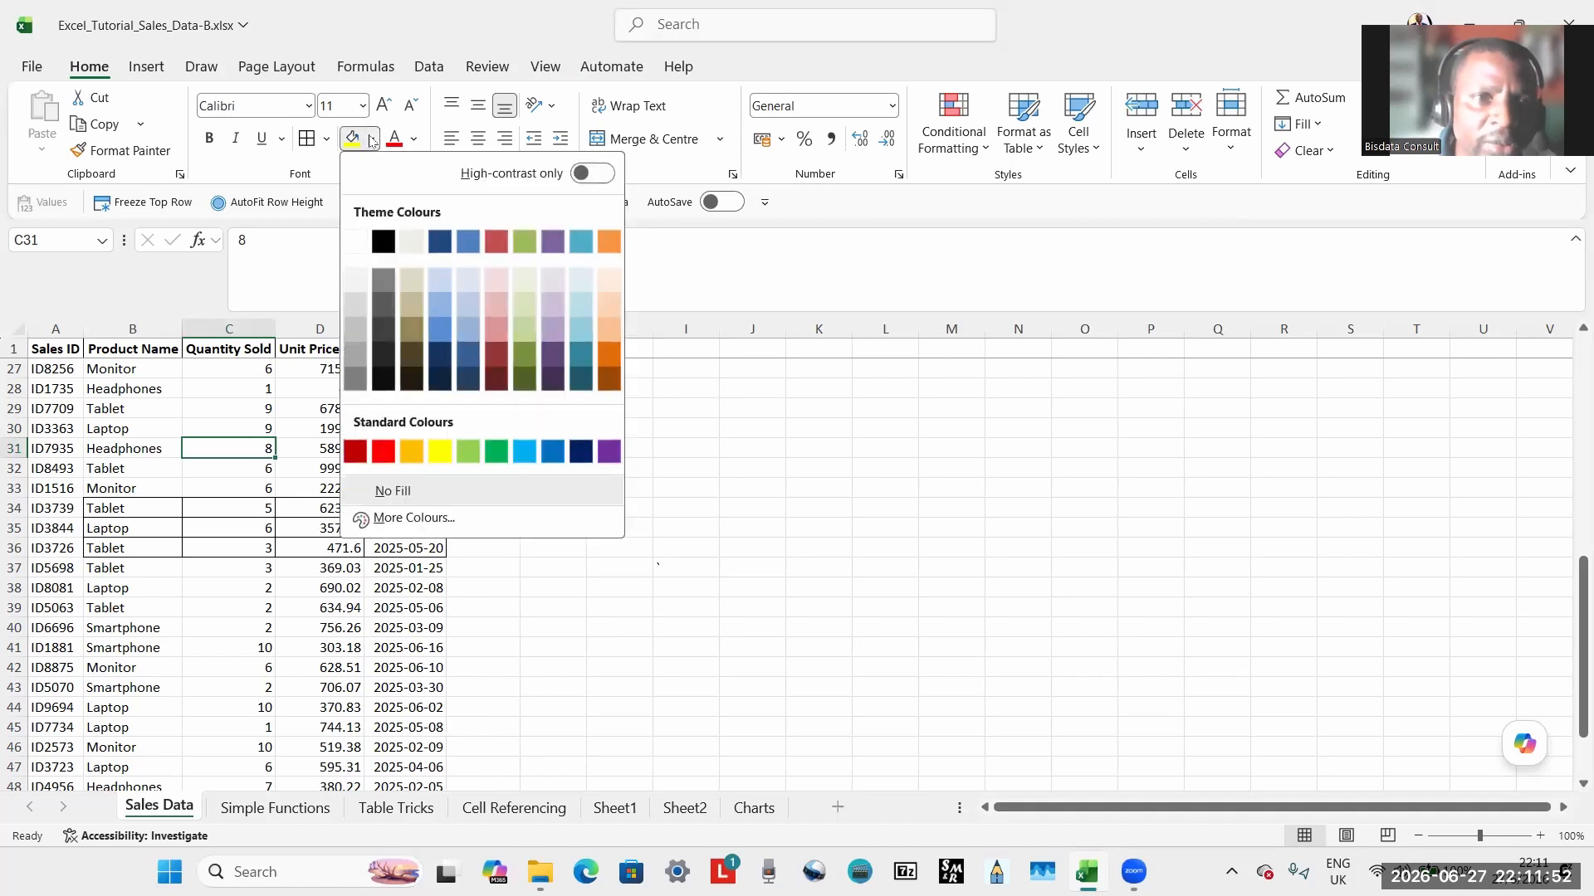
click(371, 139)
right_click(371, 139)
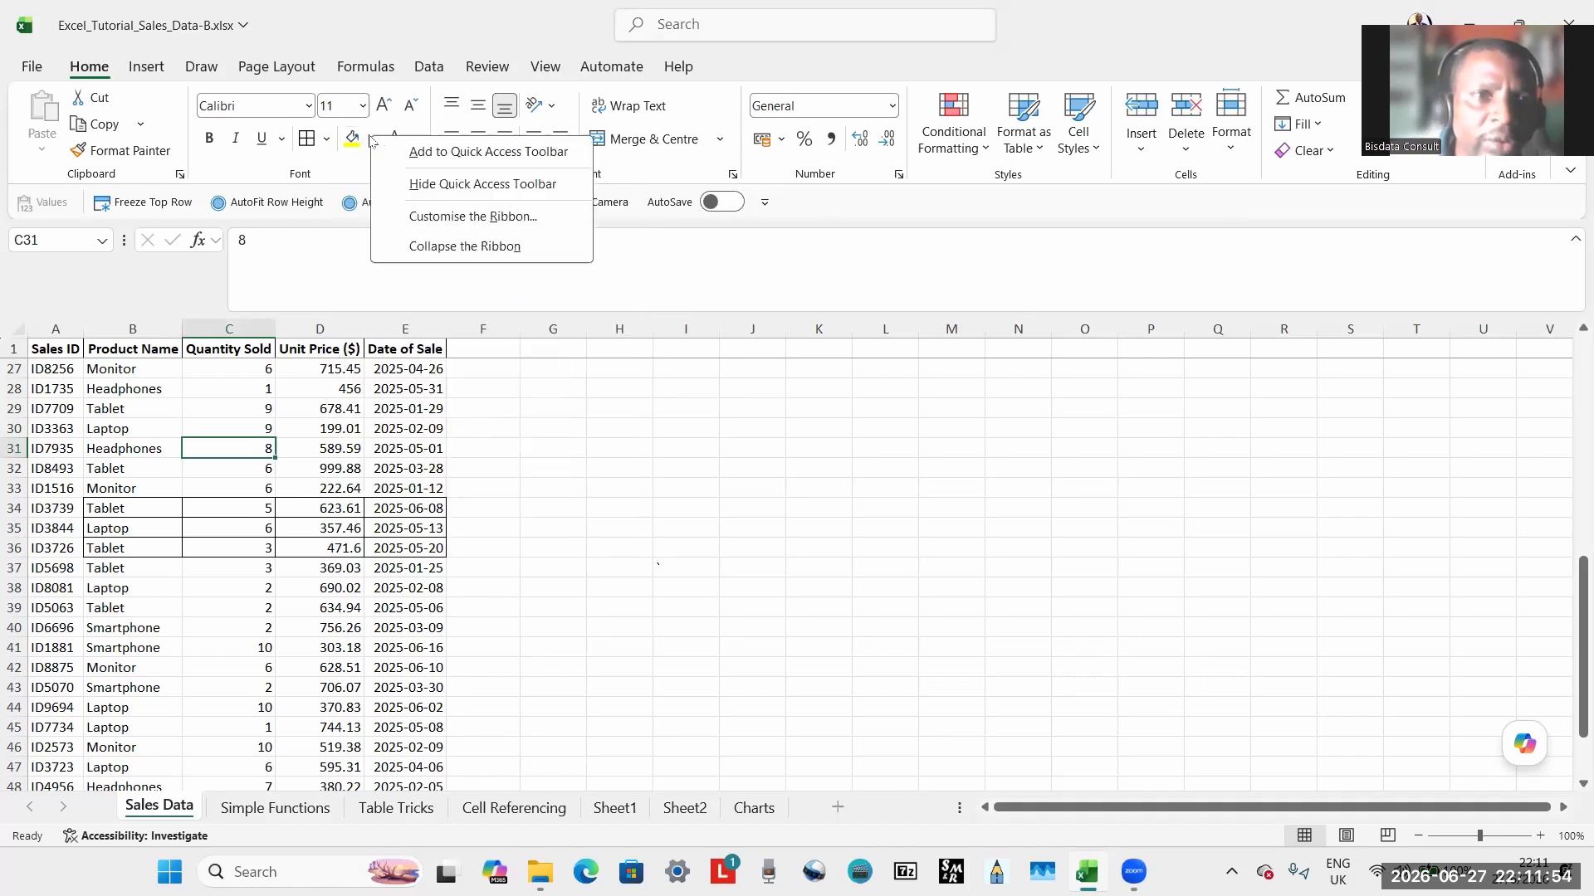
click(440, 152)
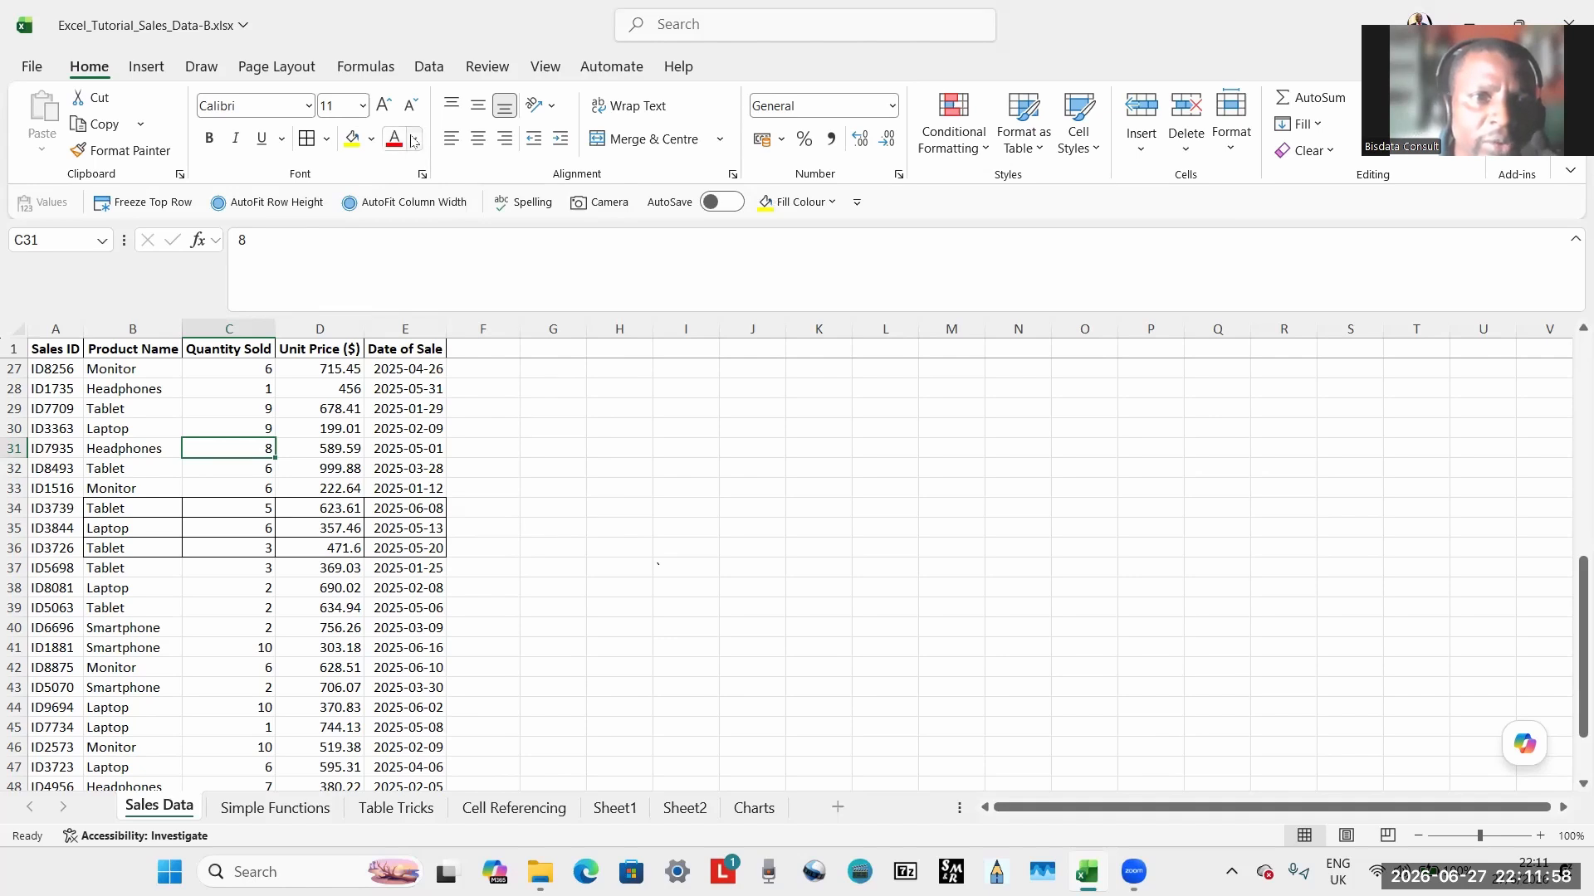
Add the Font Colour command to the Quick Access Toolbar.
click(413, 141)
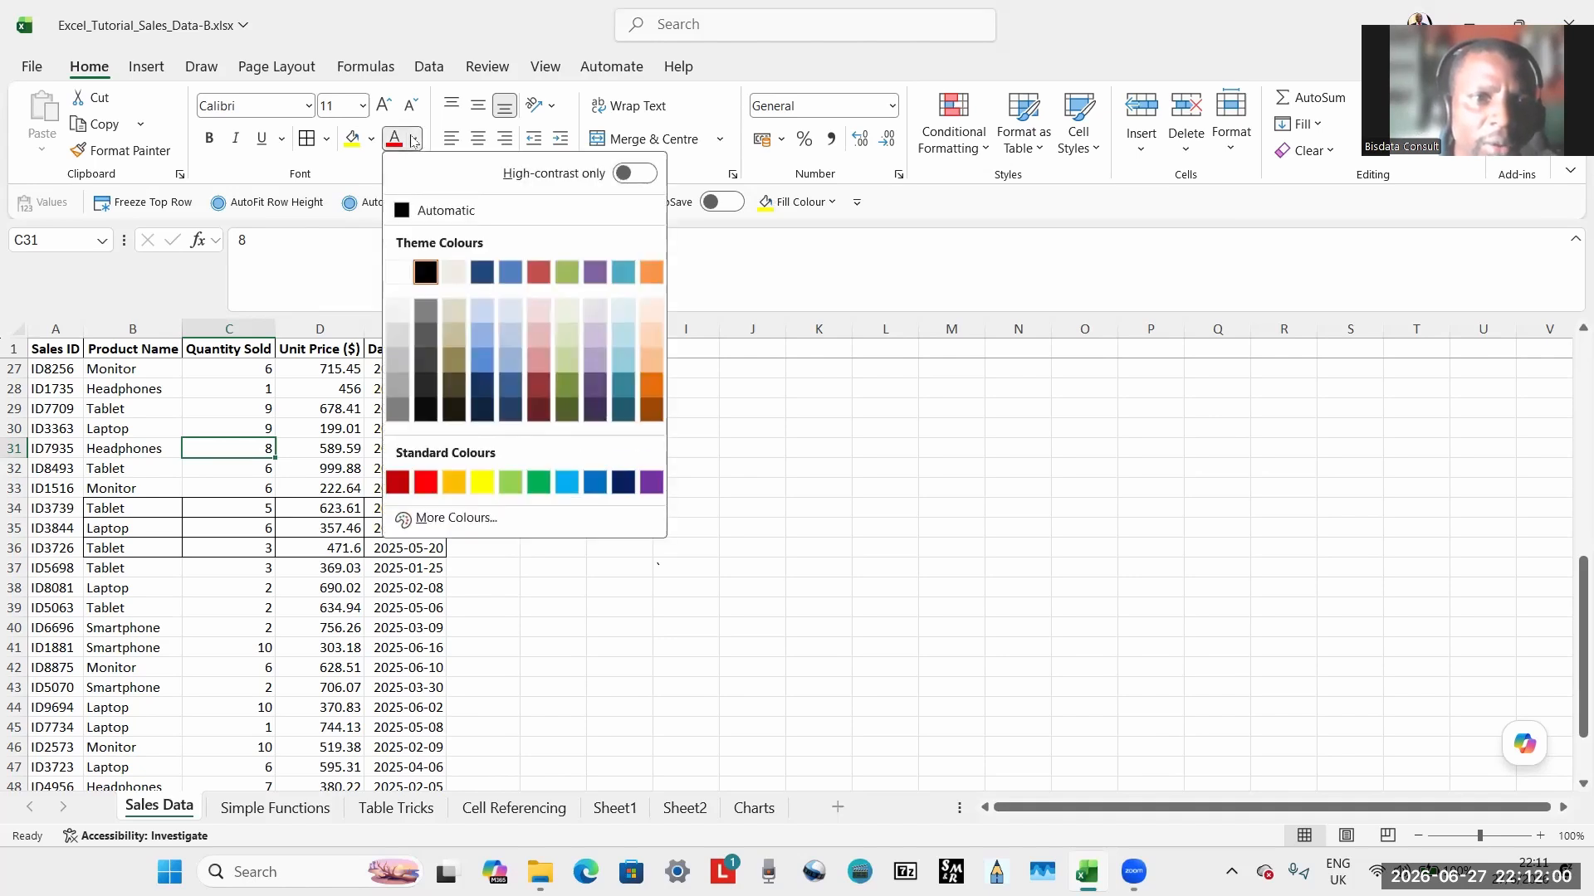
click(413, 141)
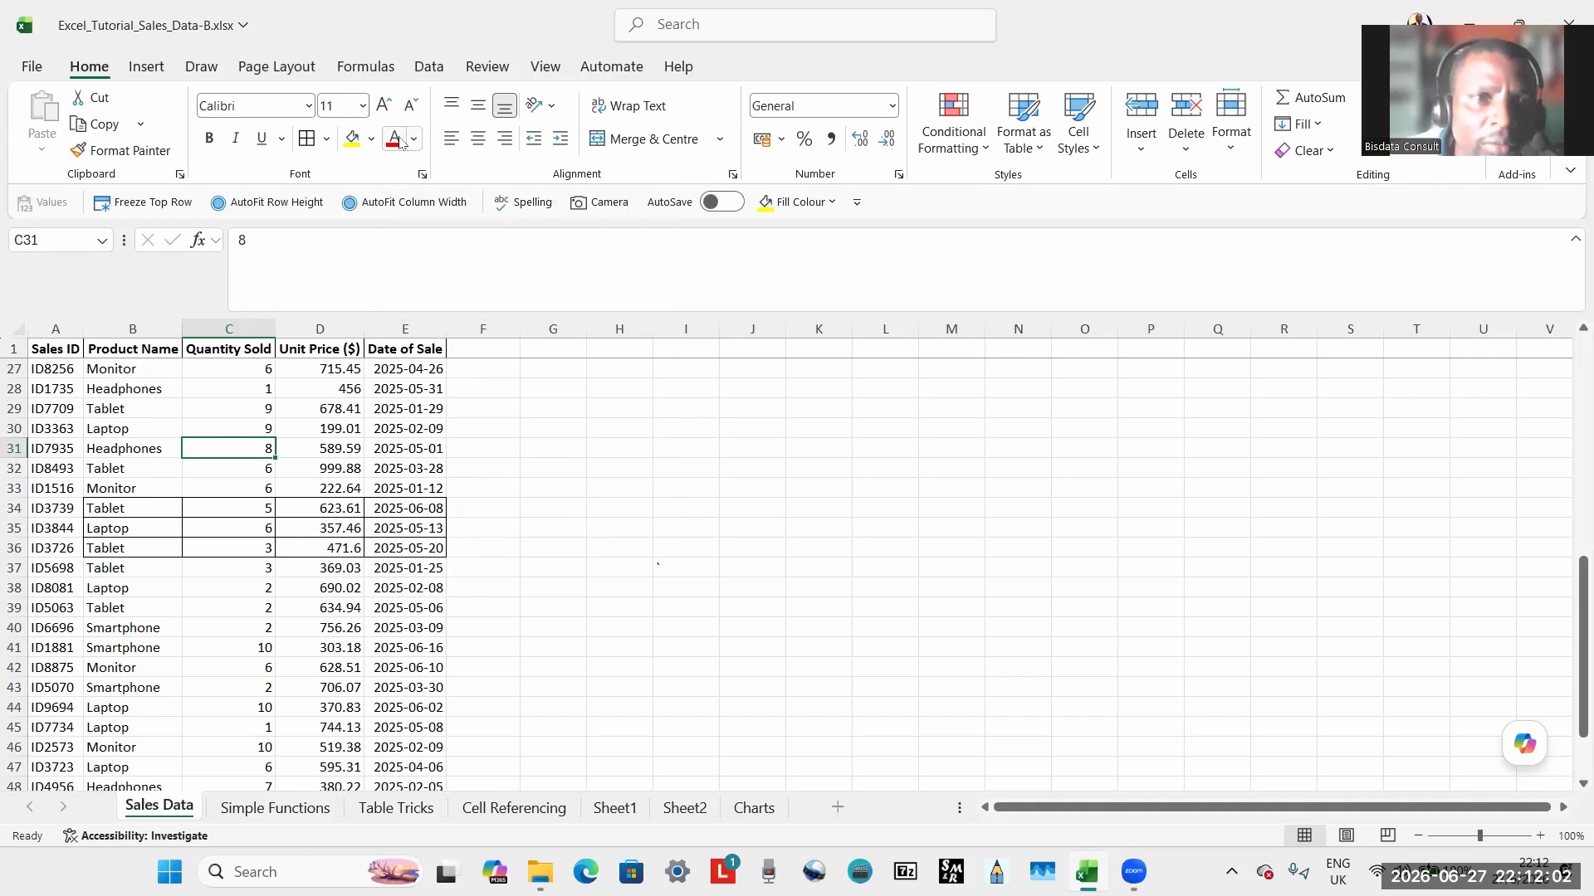
right_click(400, 142)
click(445, 154)
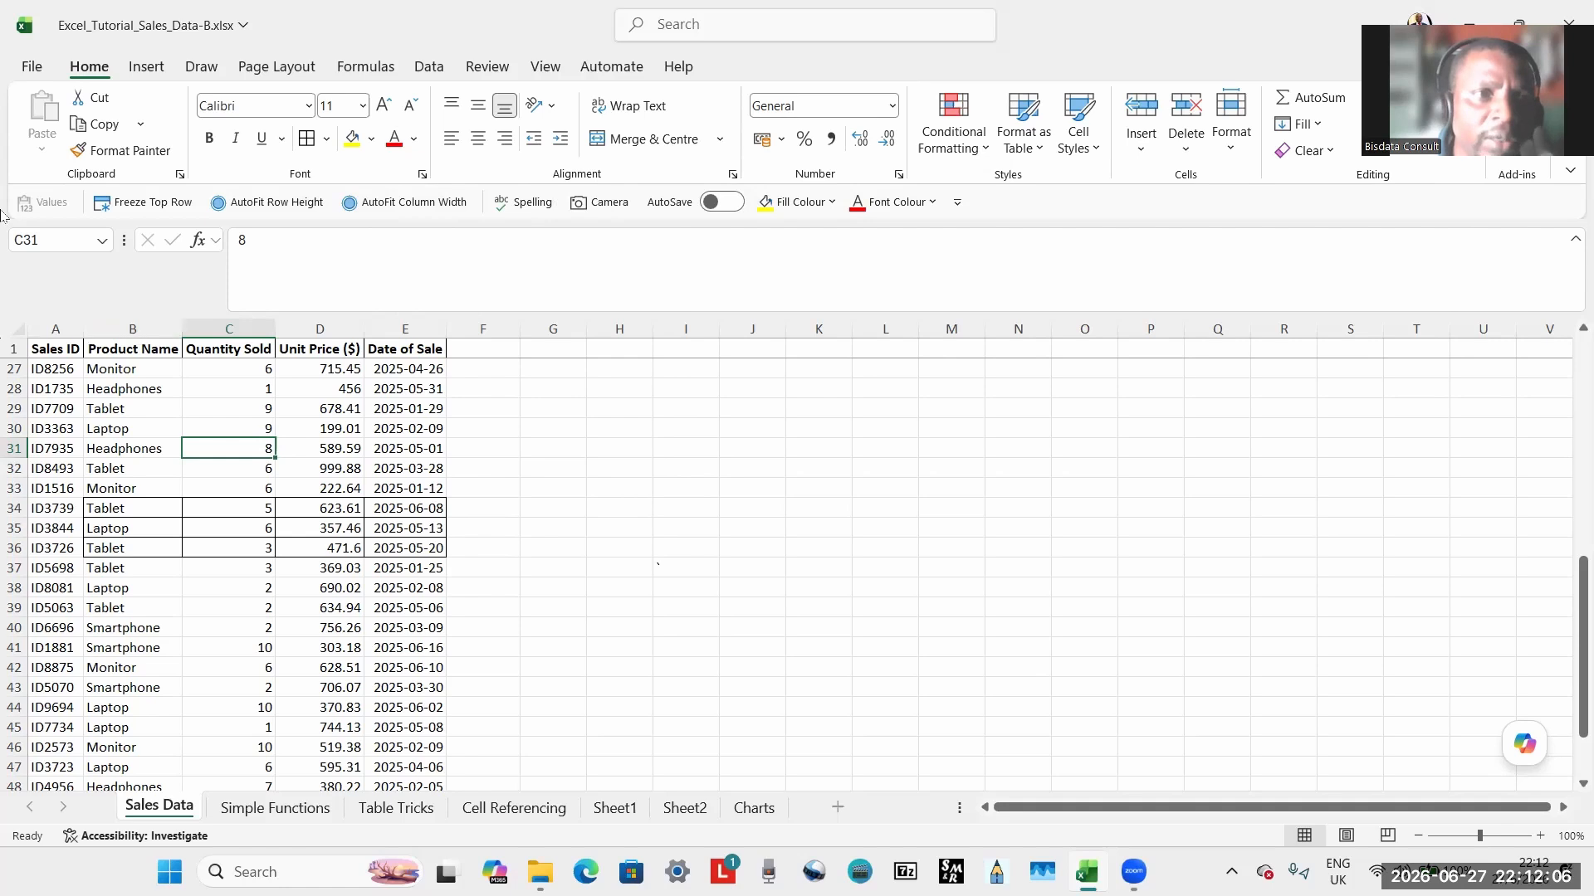
Open Excel Options at the settings for customising the Quick Access Toolbar.
click(31, 67)
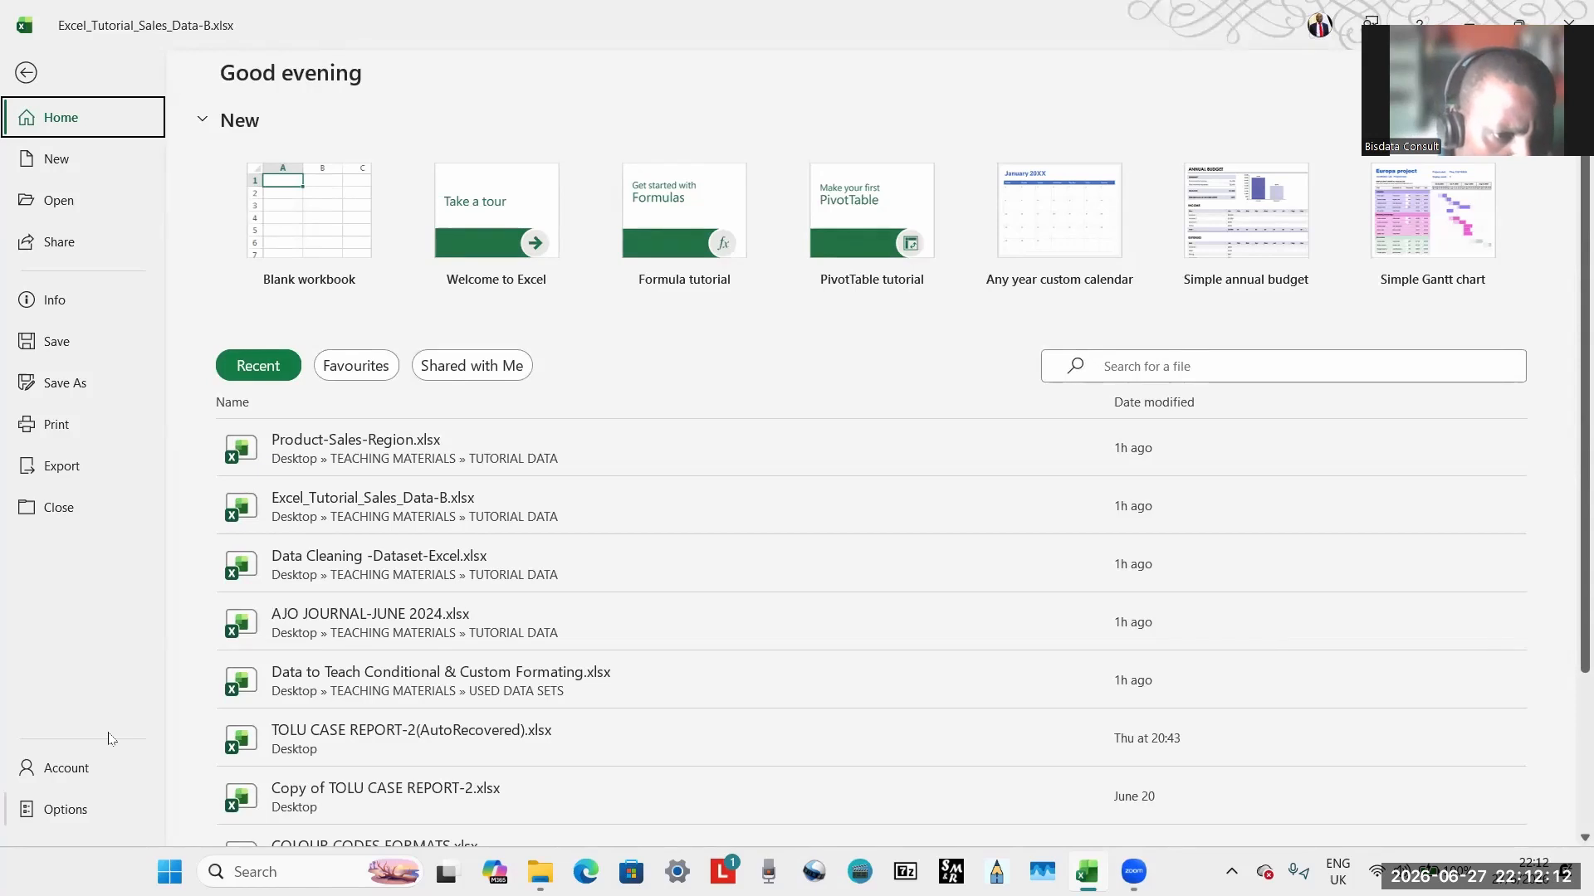
click(91, 810)
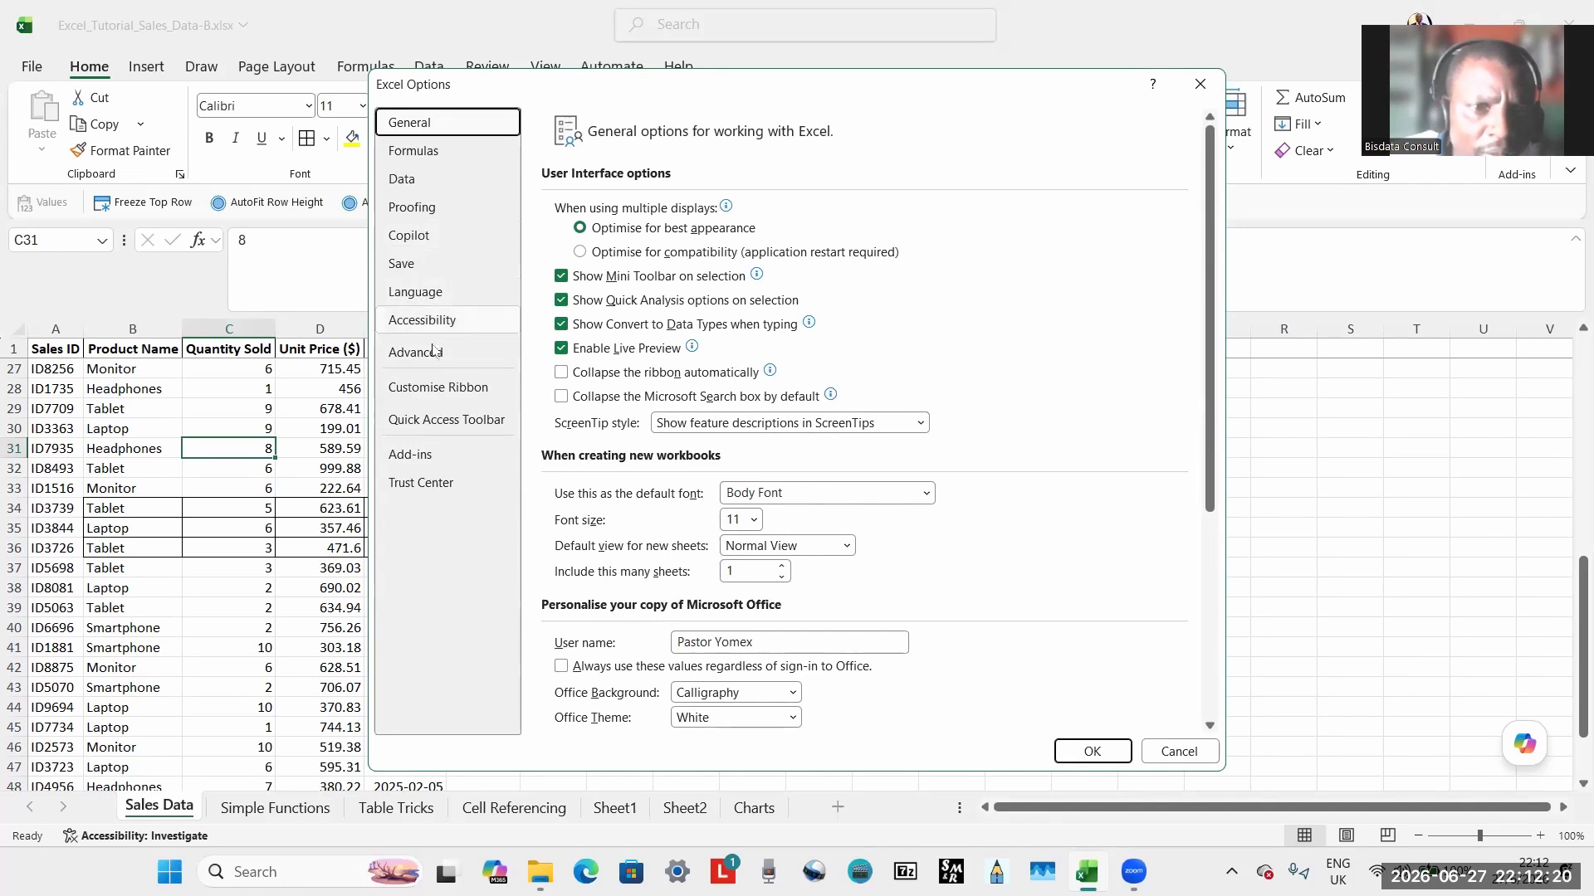
click(444, 420)
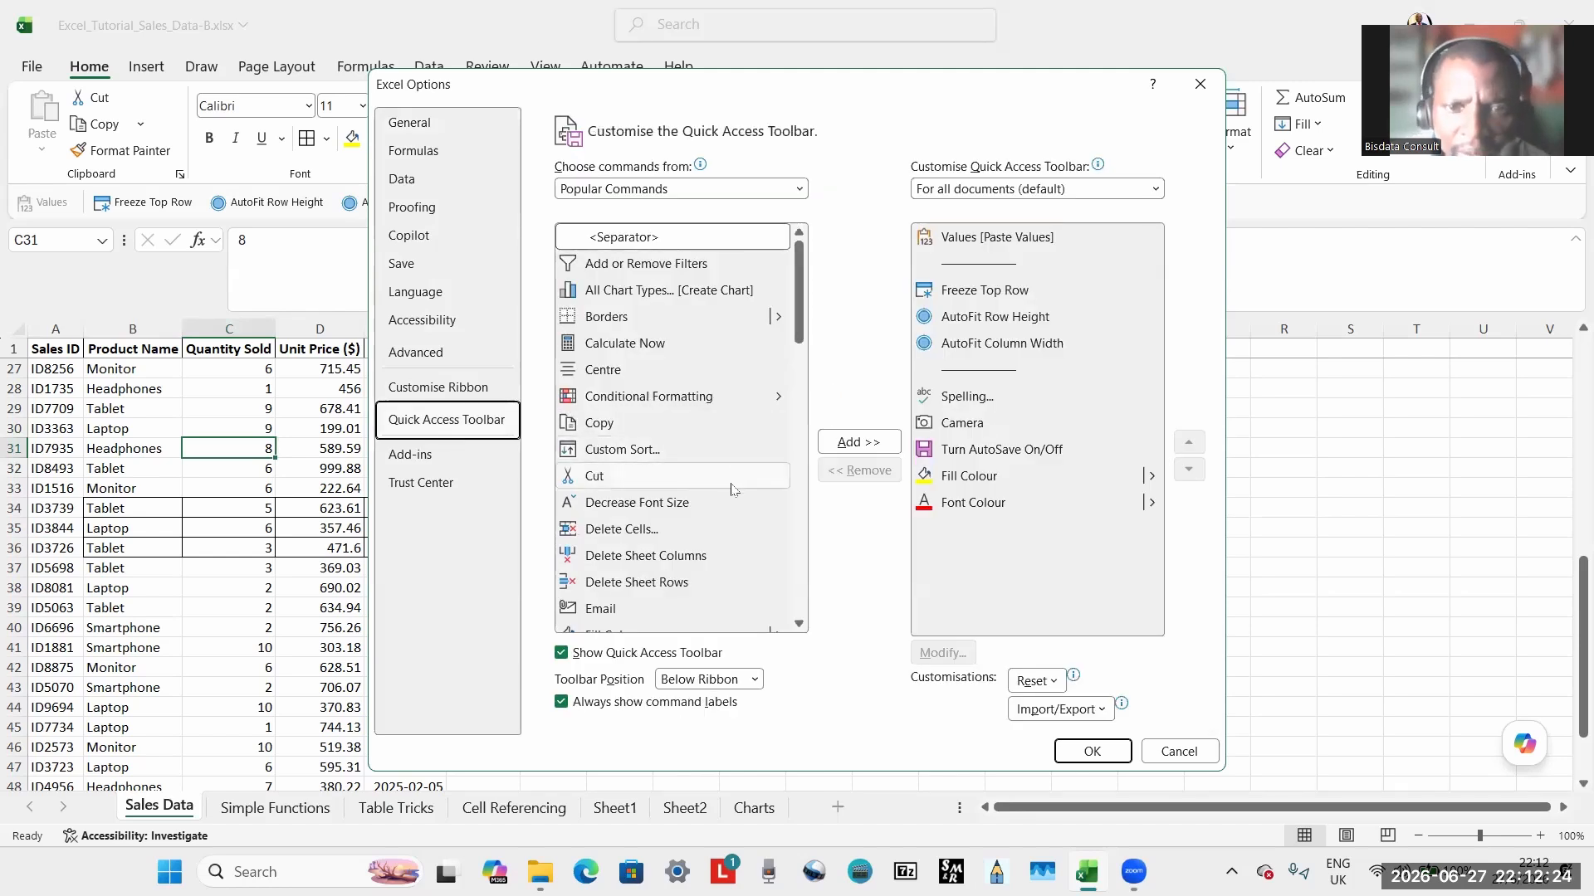
Try to move Fill Colour higher in the Quick Access Toolbar command list.
click(982, 487)
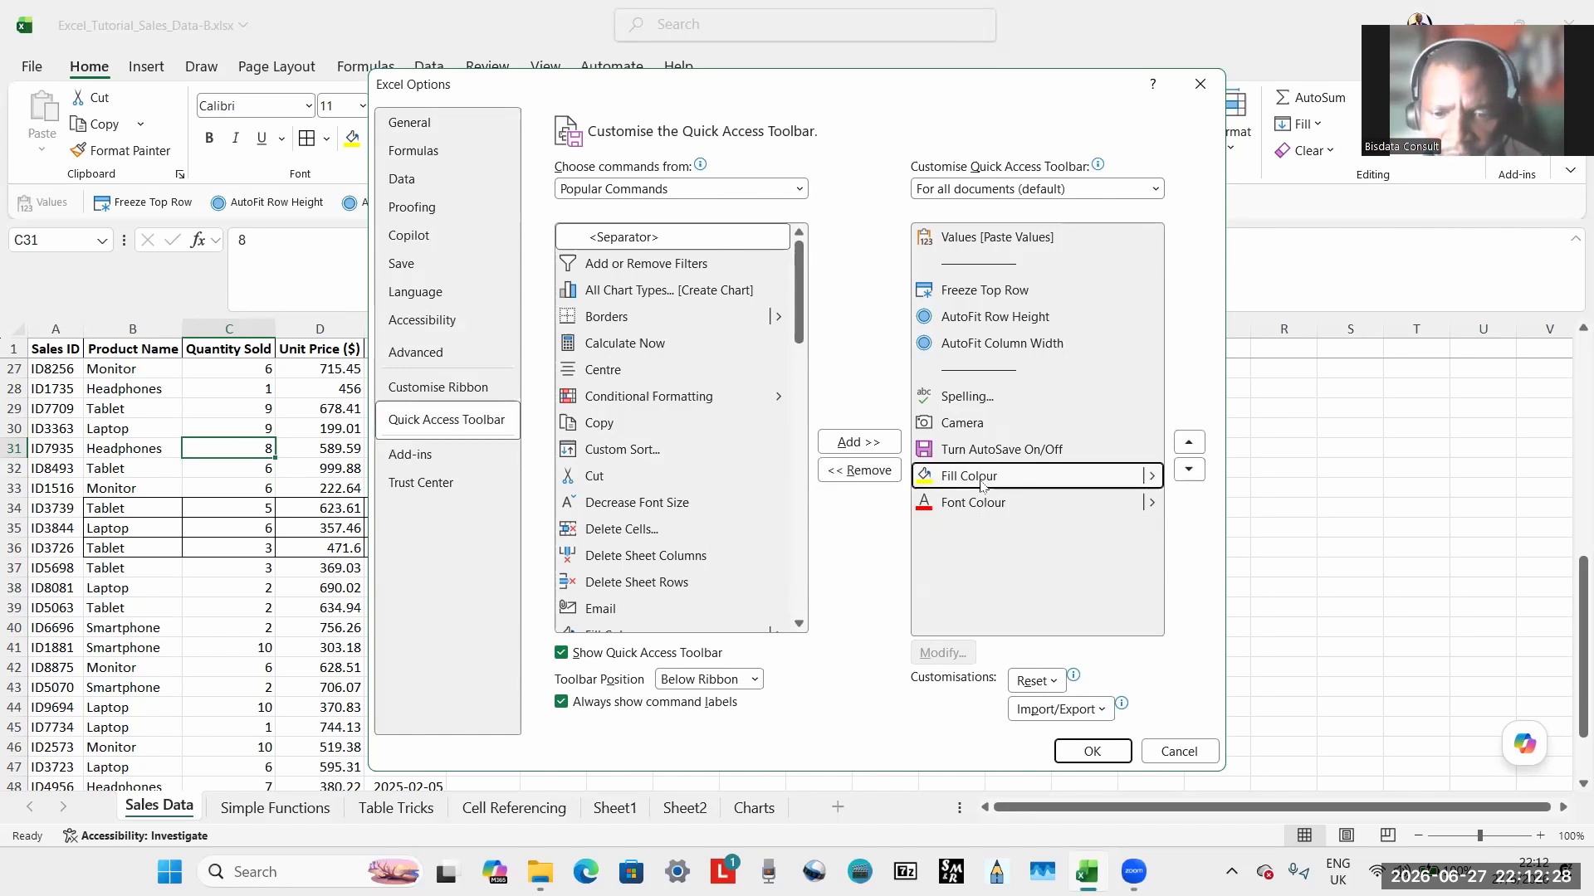
key(Up)
key(Up)
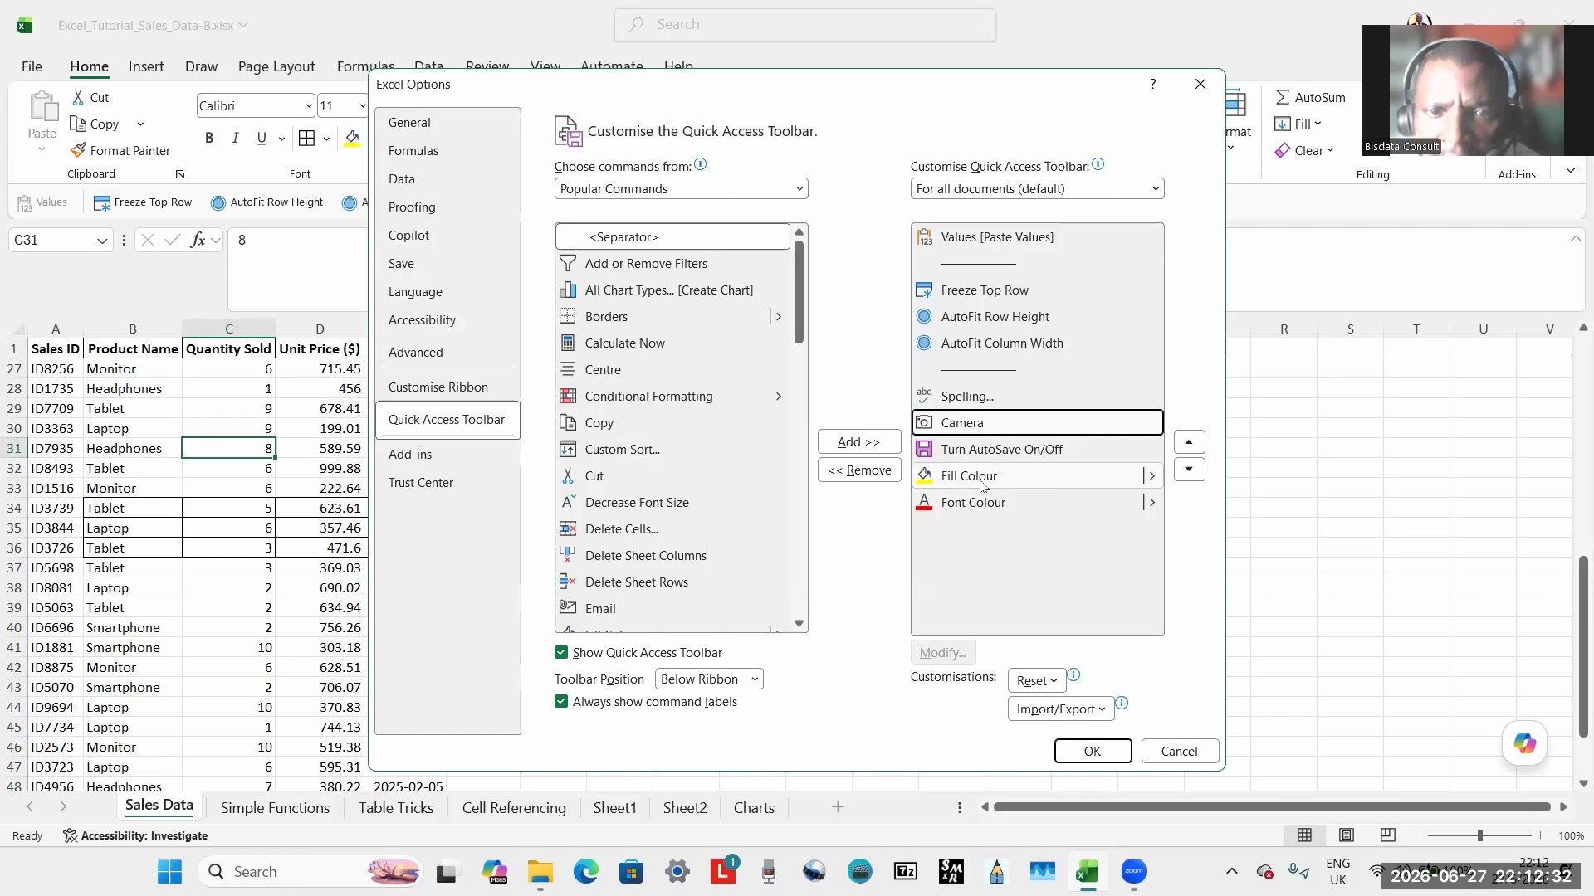
click(976, 484)
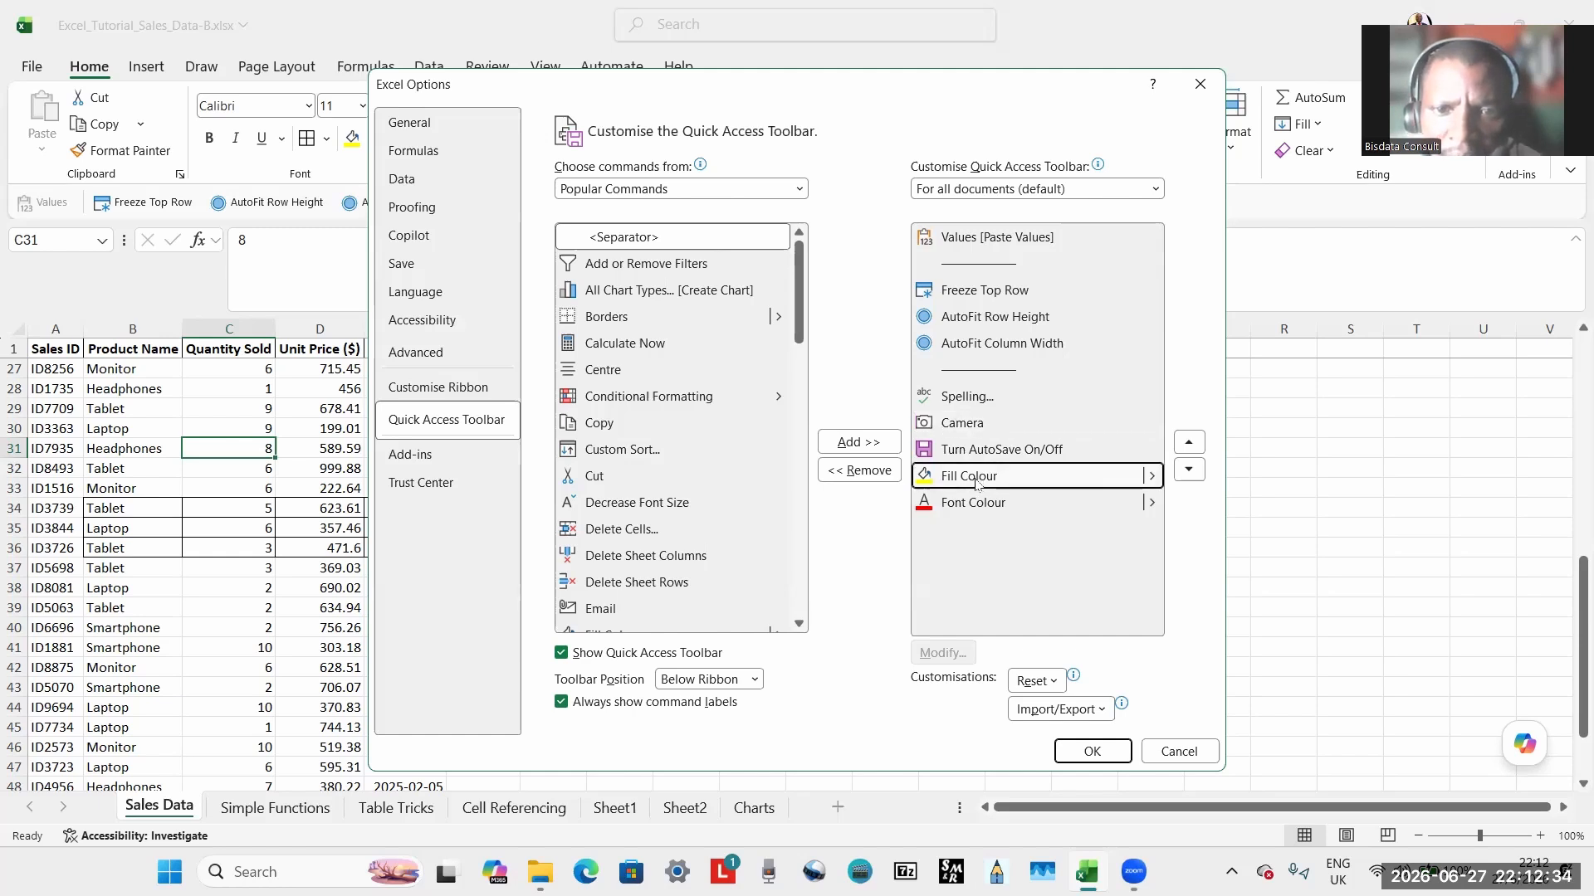
key(Up)
key(Up)
key(Up)
key(Up)
key(Up)
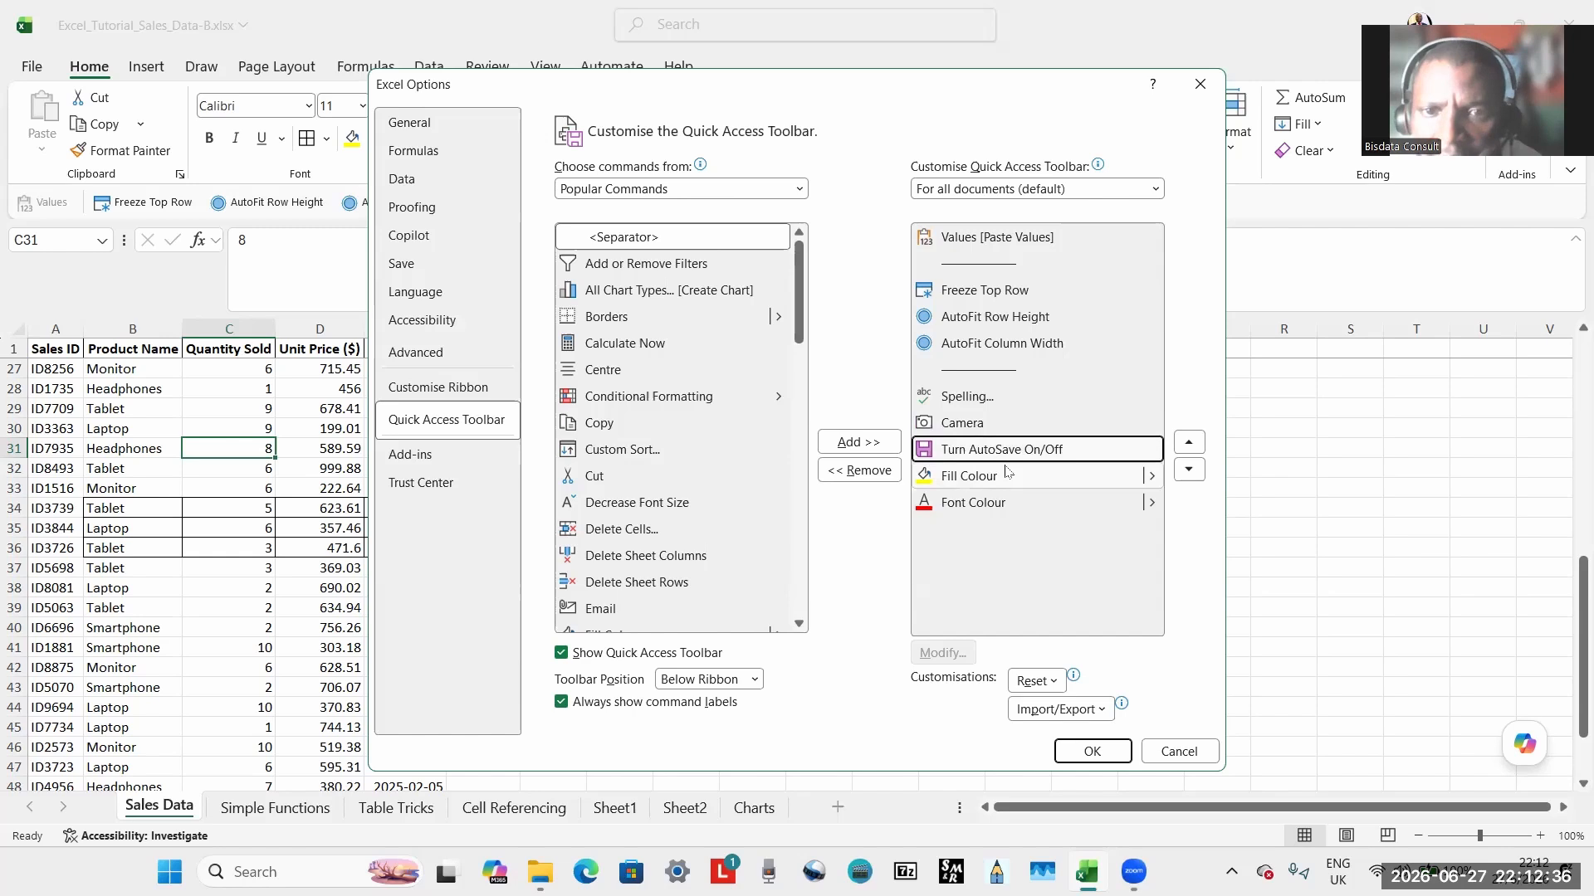
key(Up)
key(Up)
key(Up)
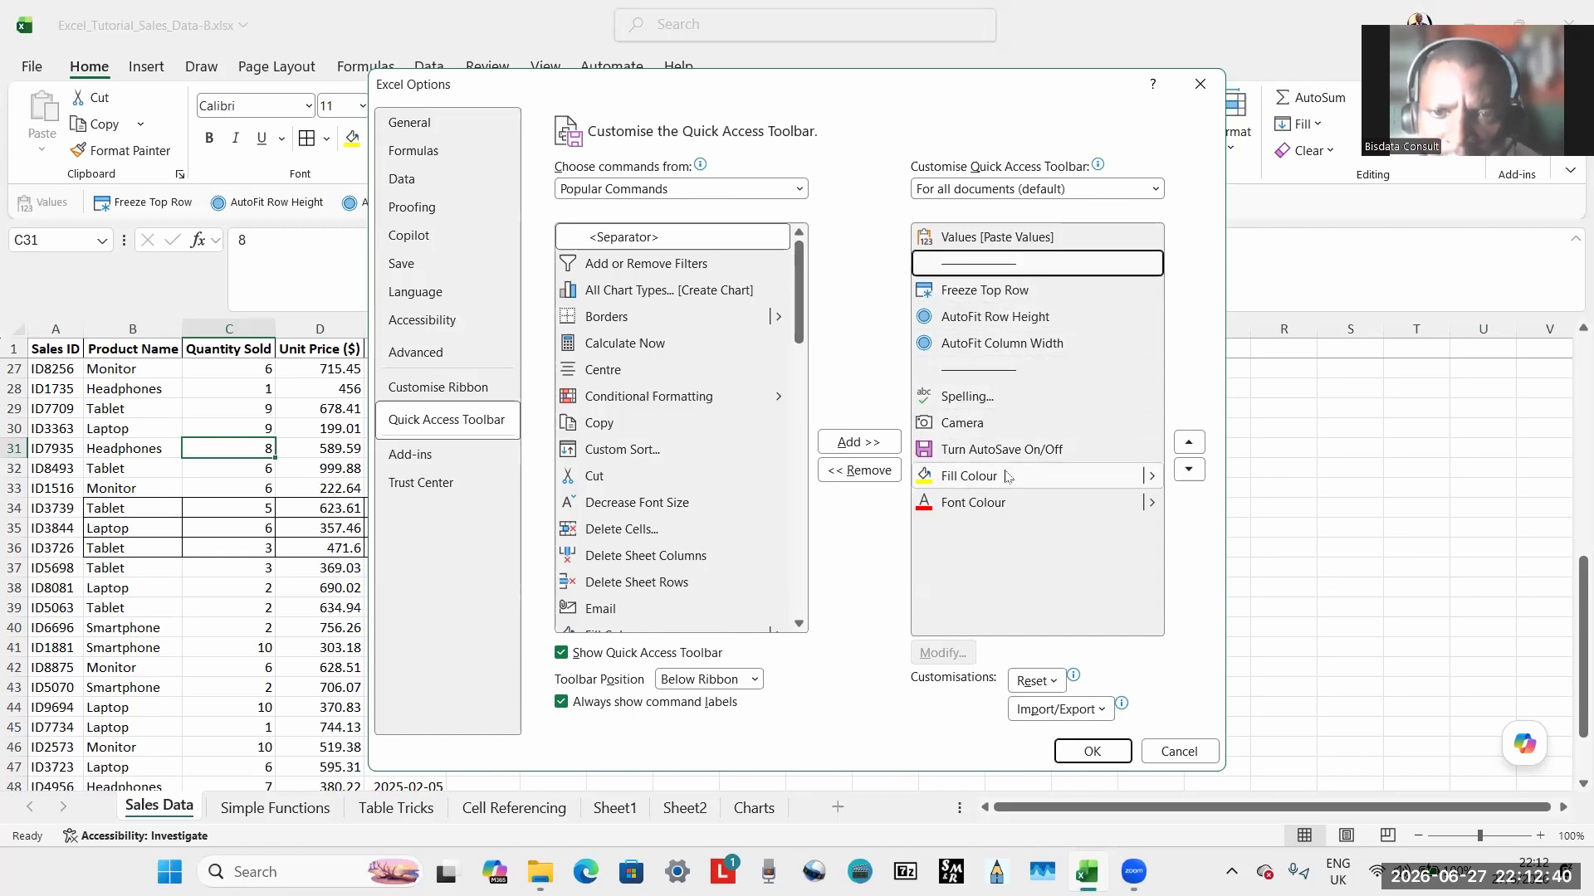
Move Fill Colour directly below Values in the Quick Access Toolbar command list, above the first separator.
click(1007, 479)
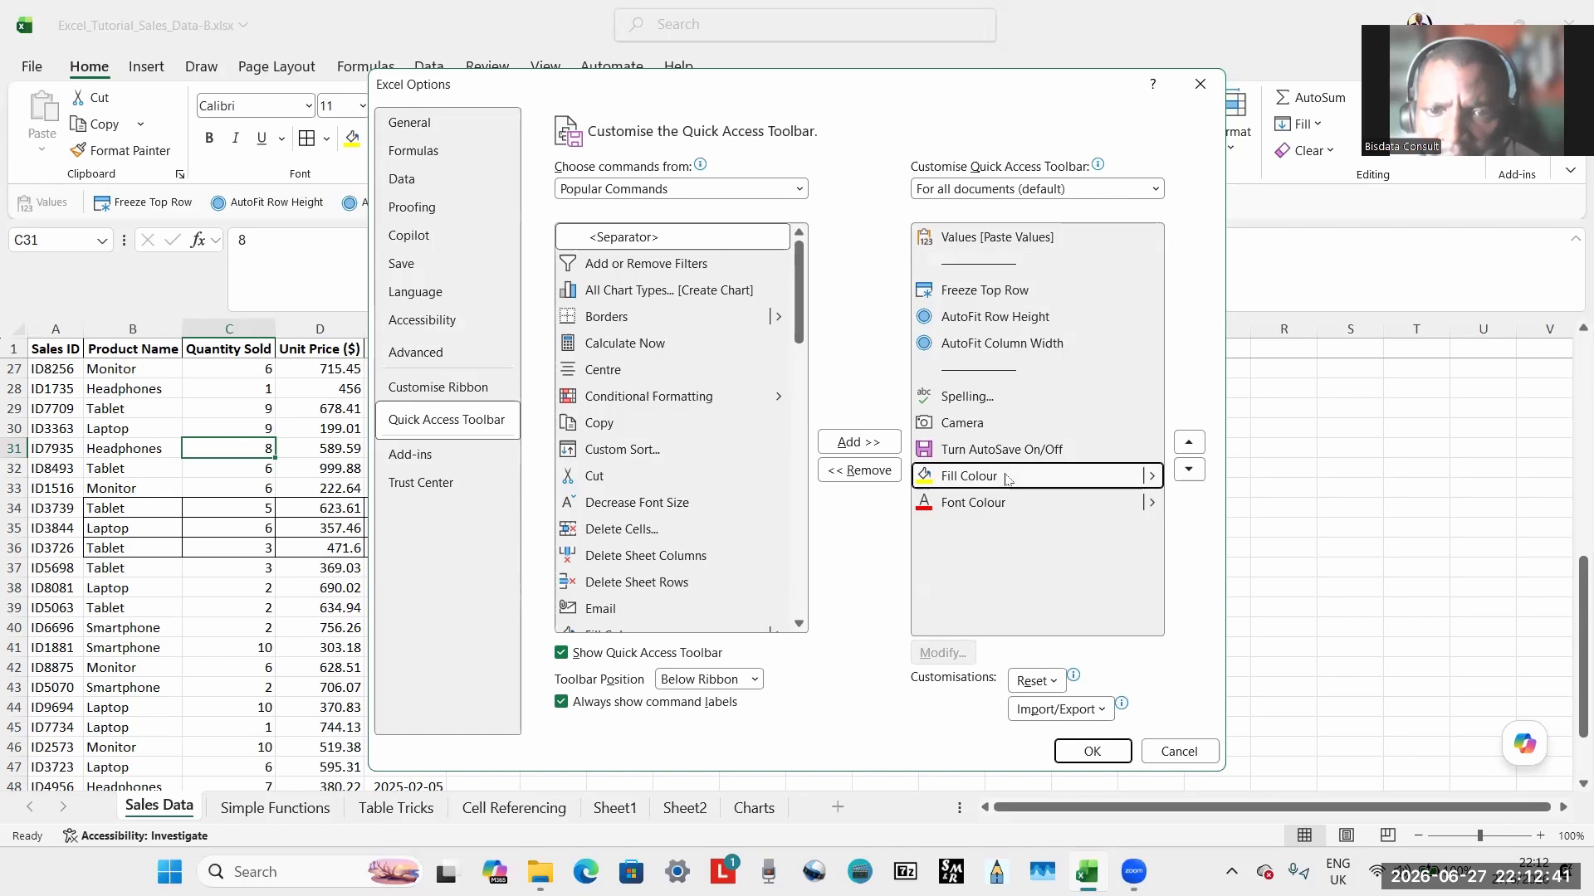
click(1190, 443)
click(1191, 444)
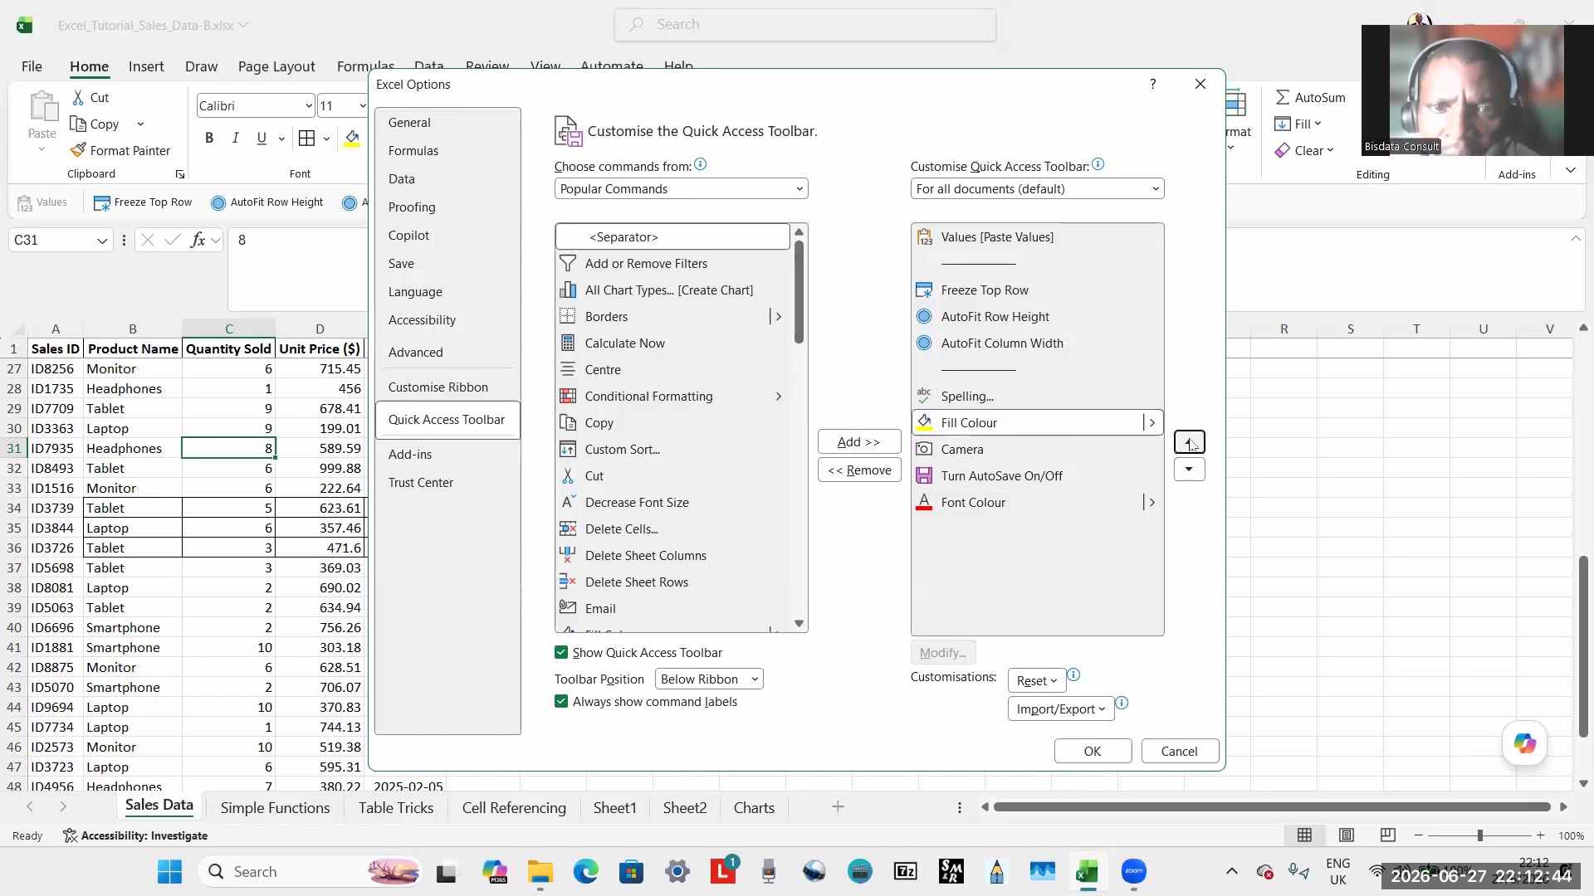
click(1191, 443)
click(1190, 443)
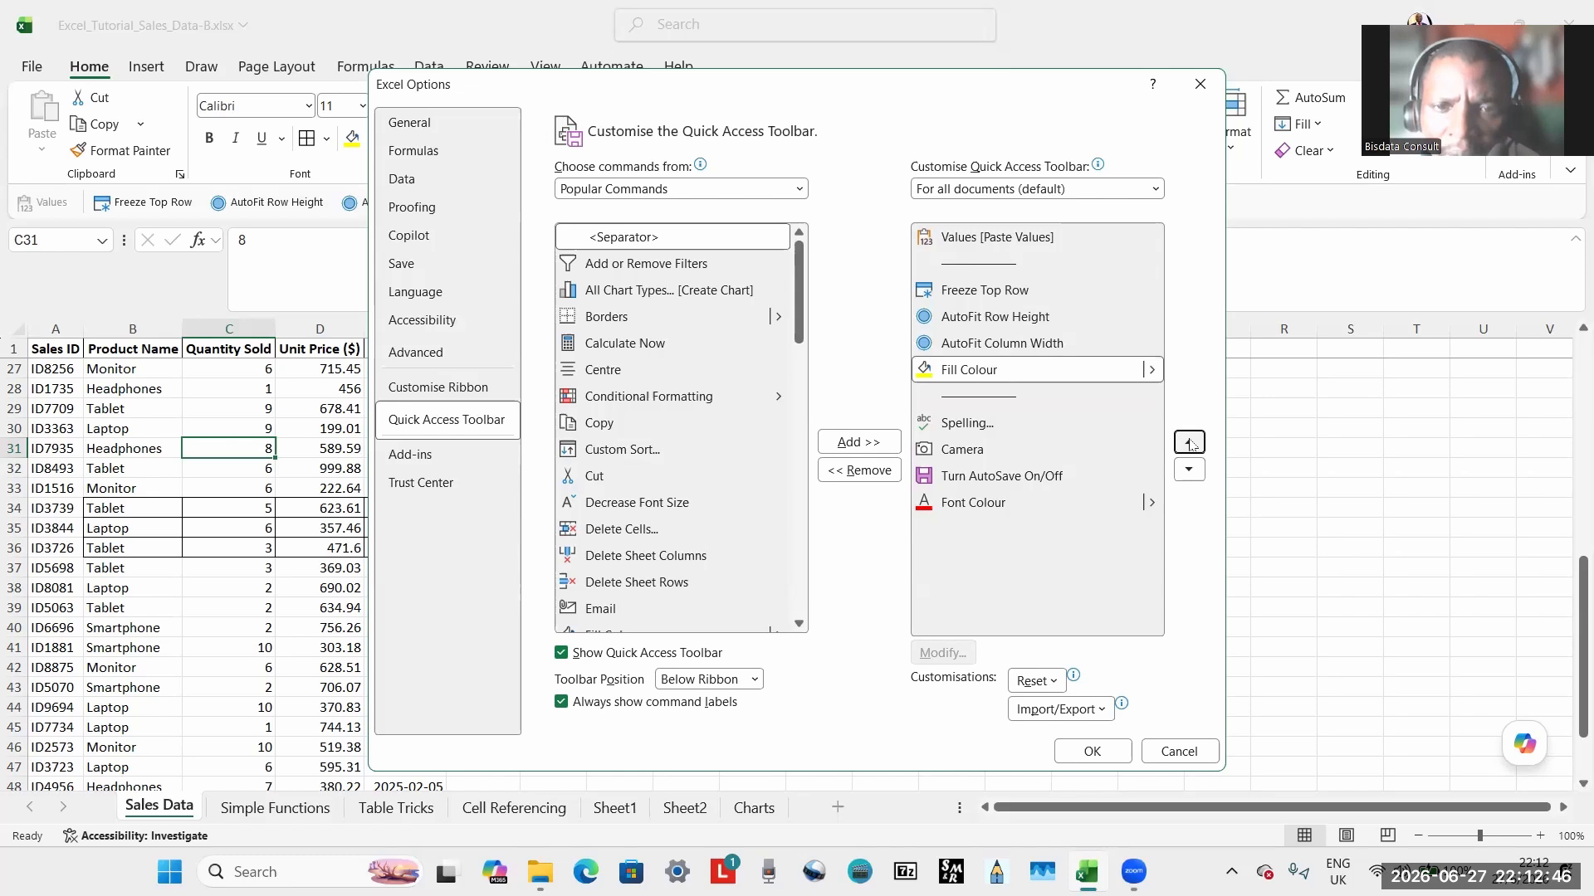
click(1191, 443)
click(1190, 443)
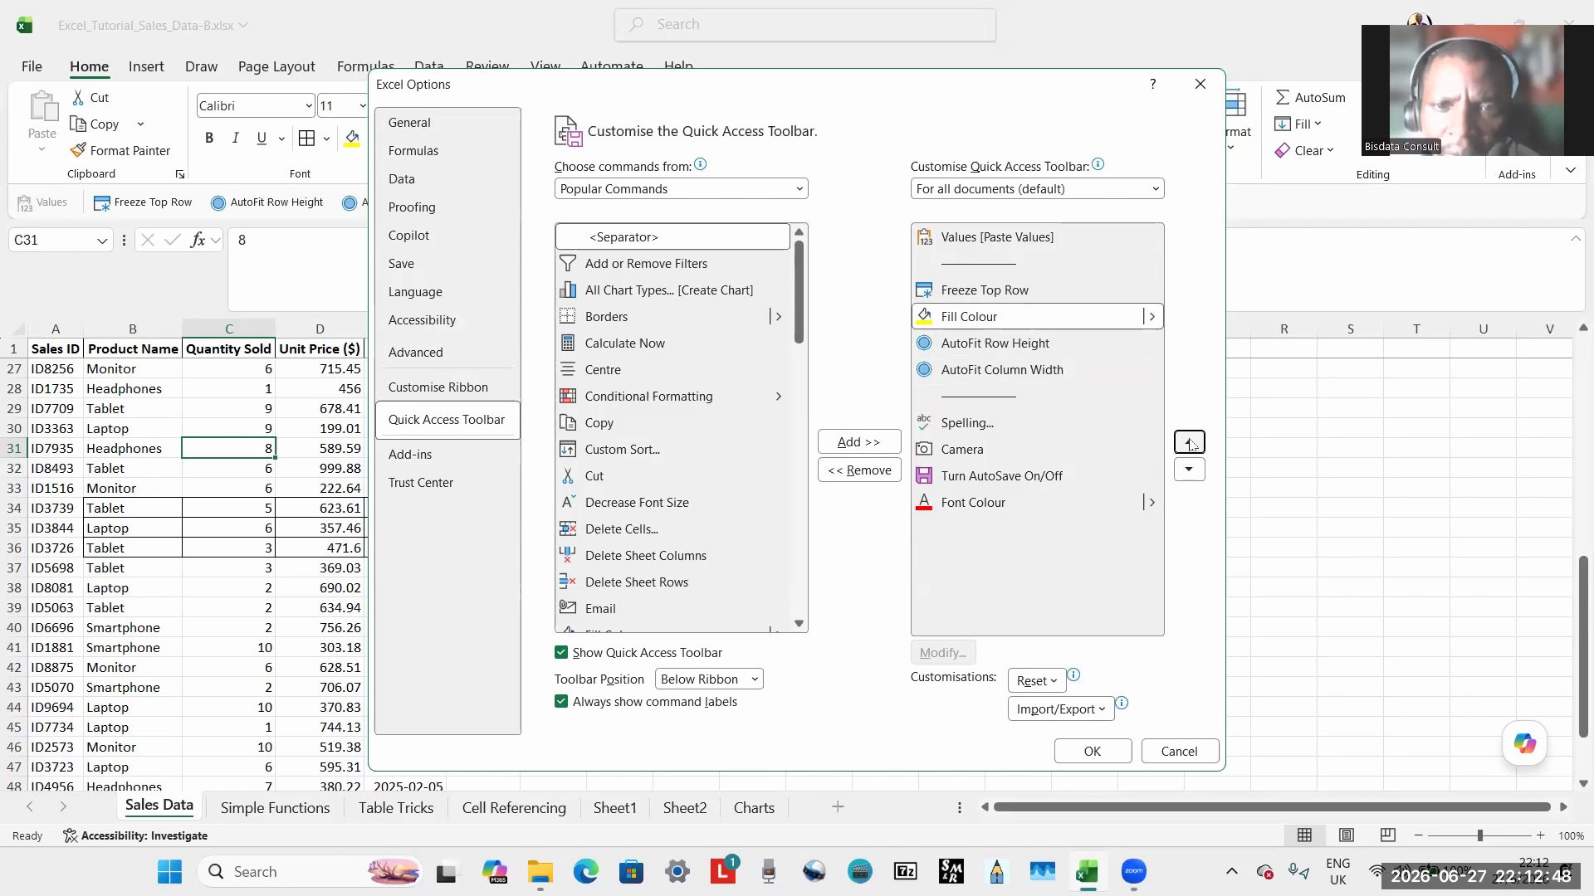
click(1190, 444)
click(1190, 444)
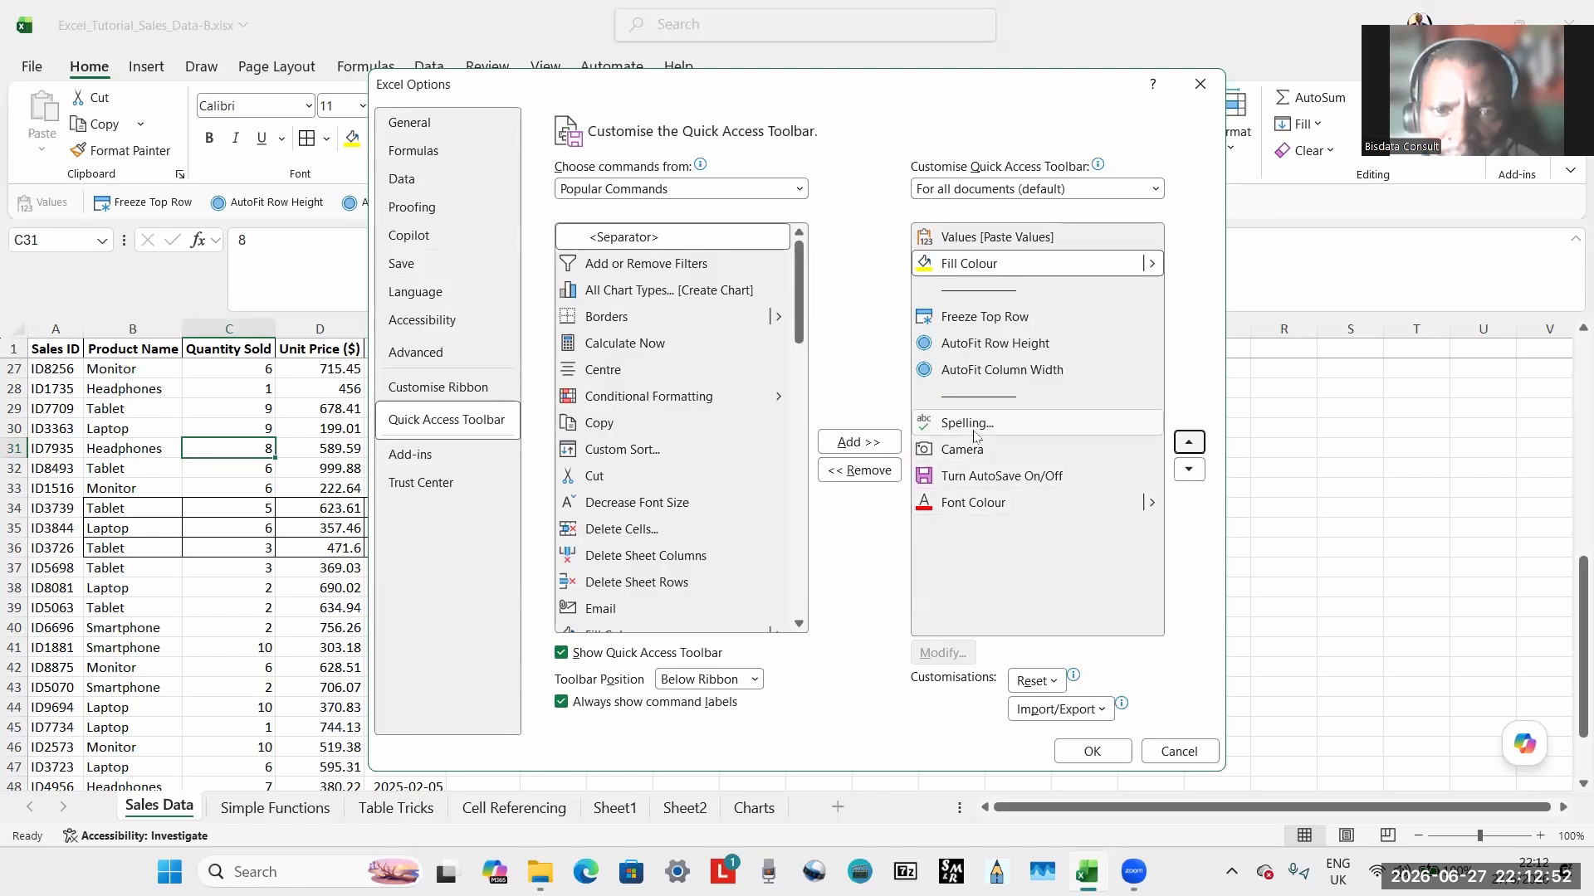
Move Font Colour directly below Fill Colour in the Quick Access Toolbar command list and apply the options.
click(990, 500)
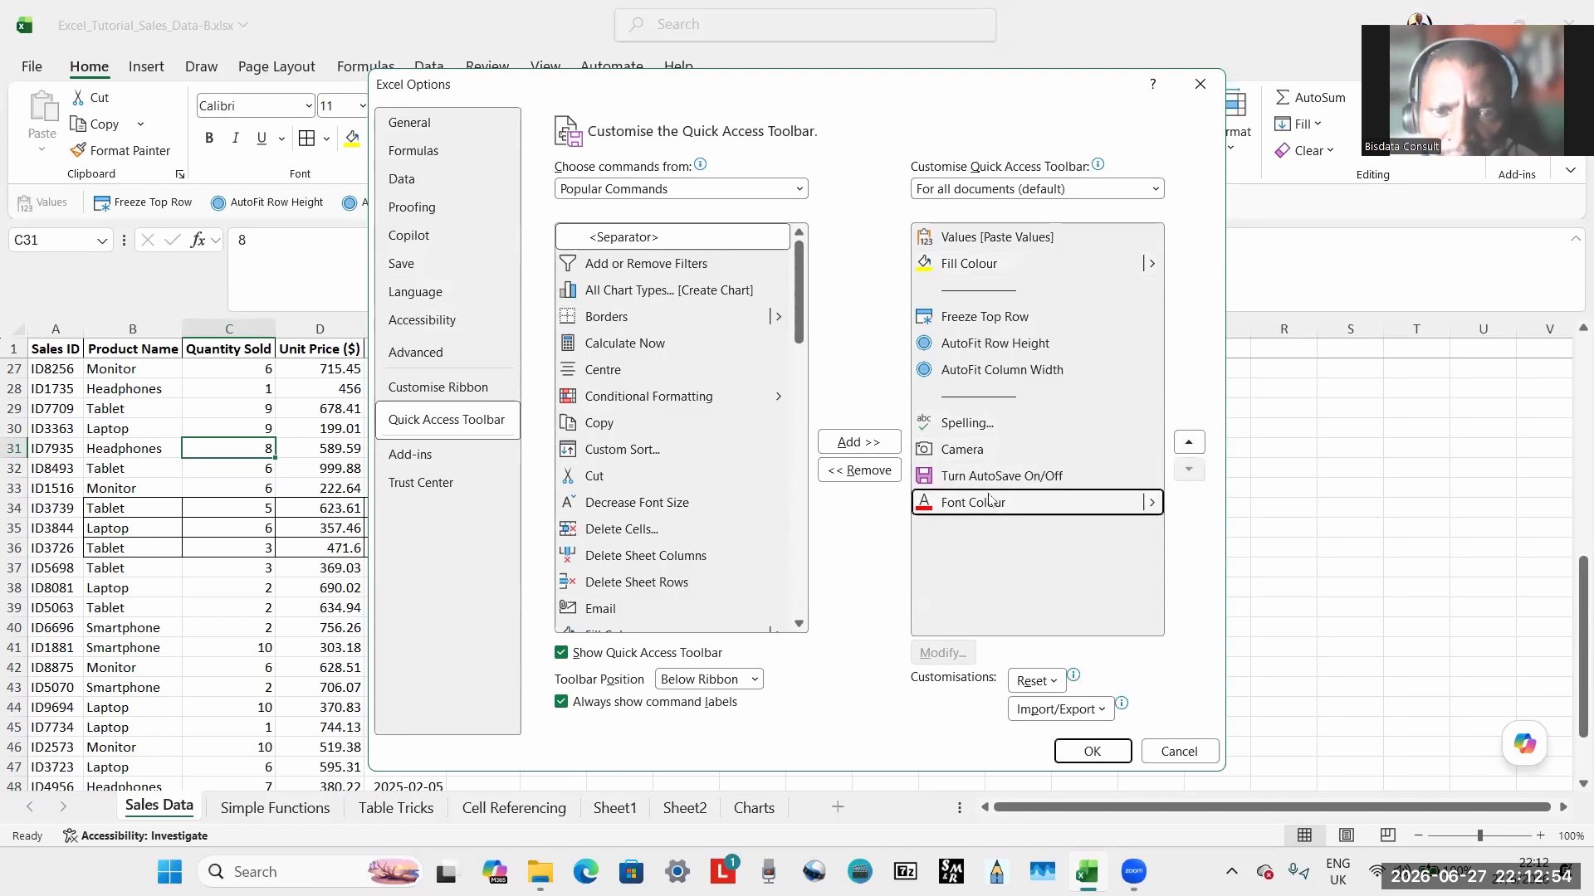
click(1187, 441)
click(1188, 442)
click(1187, 441)
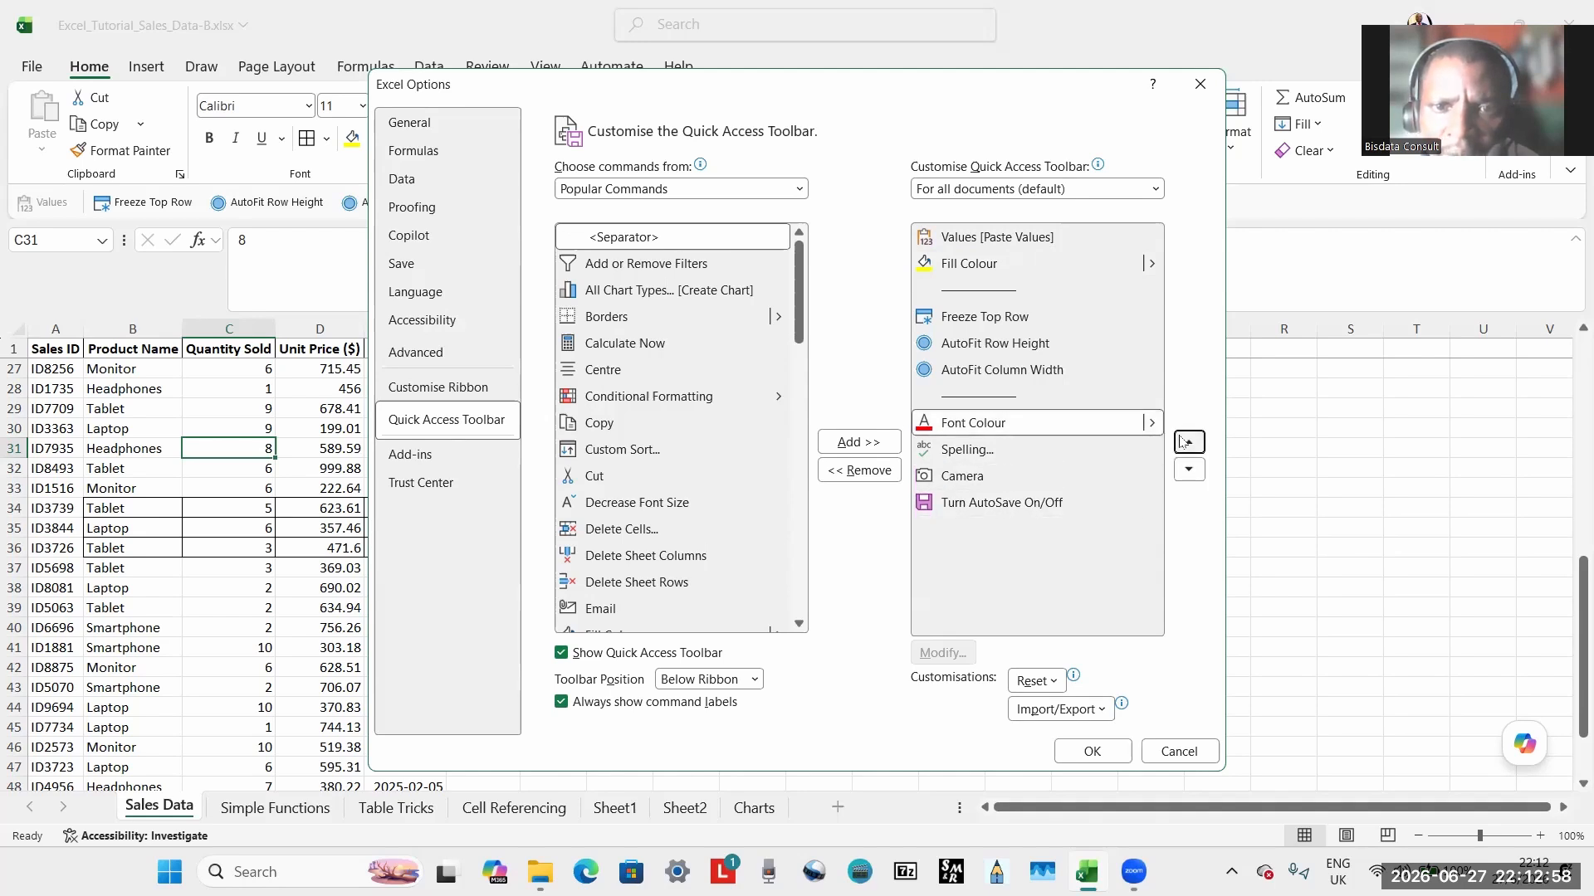
click(1188, 442)
click(1188, 442)
click(1188, 441)
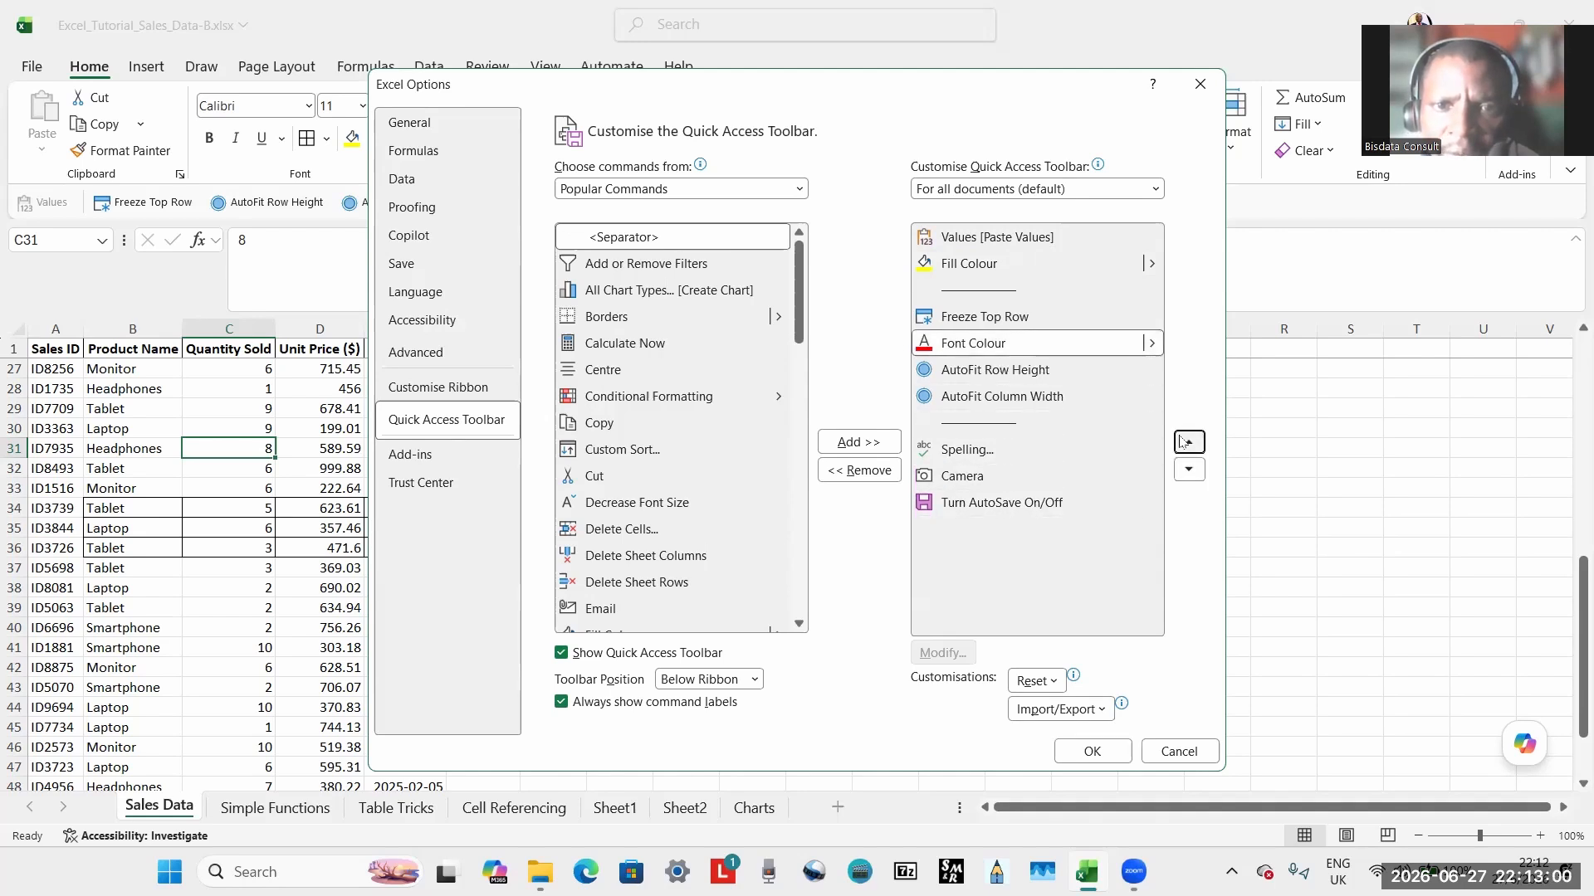
click(1188, 442)
click(1187, 442)
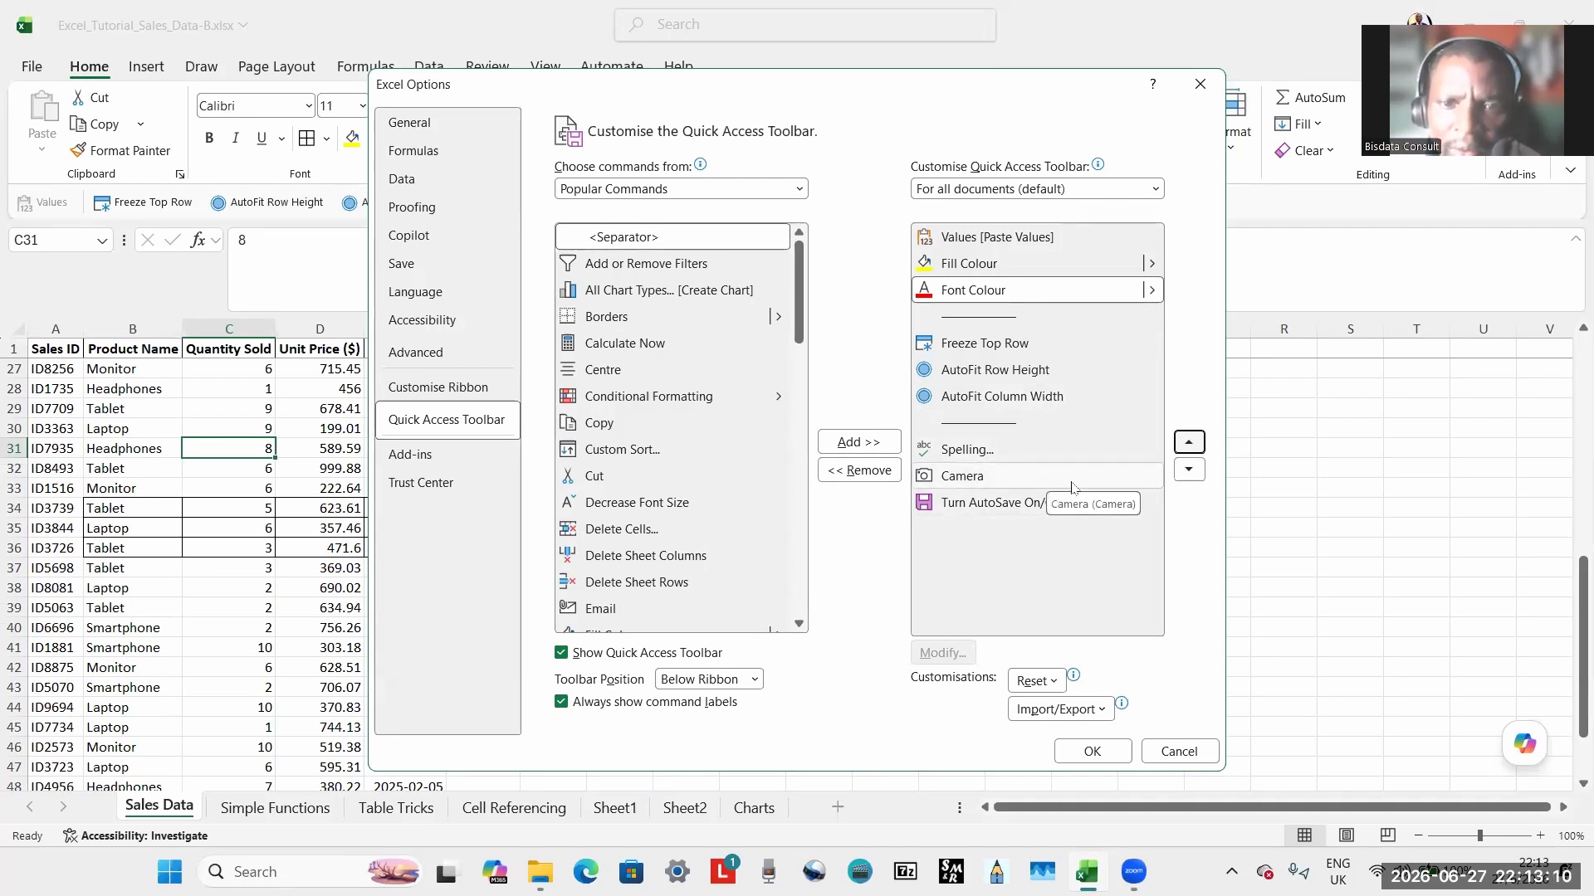
click(1094, 753)
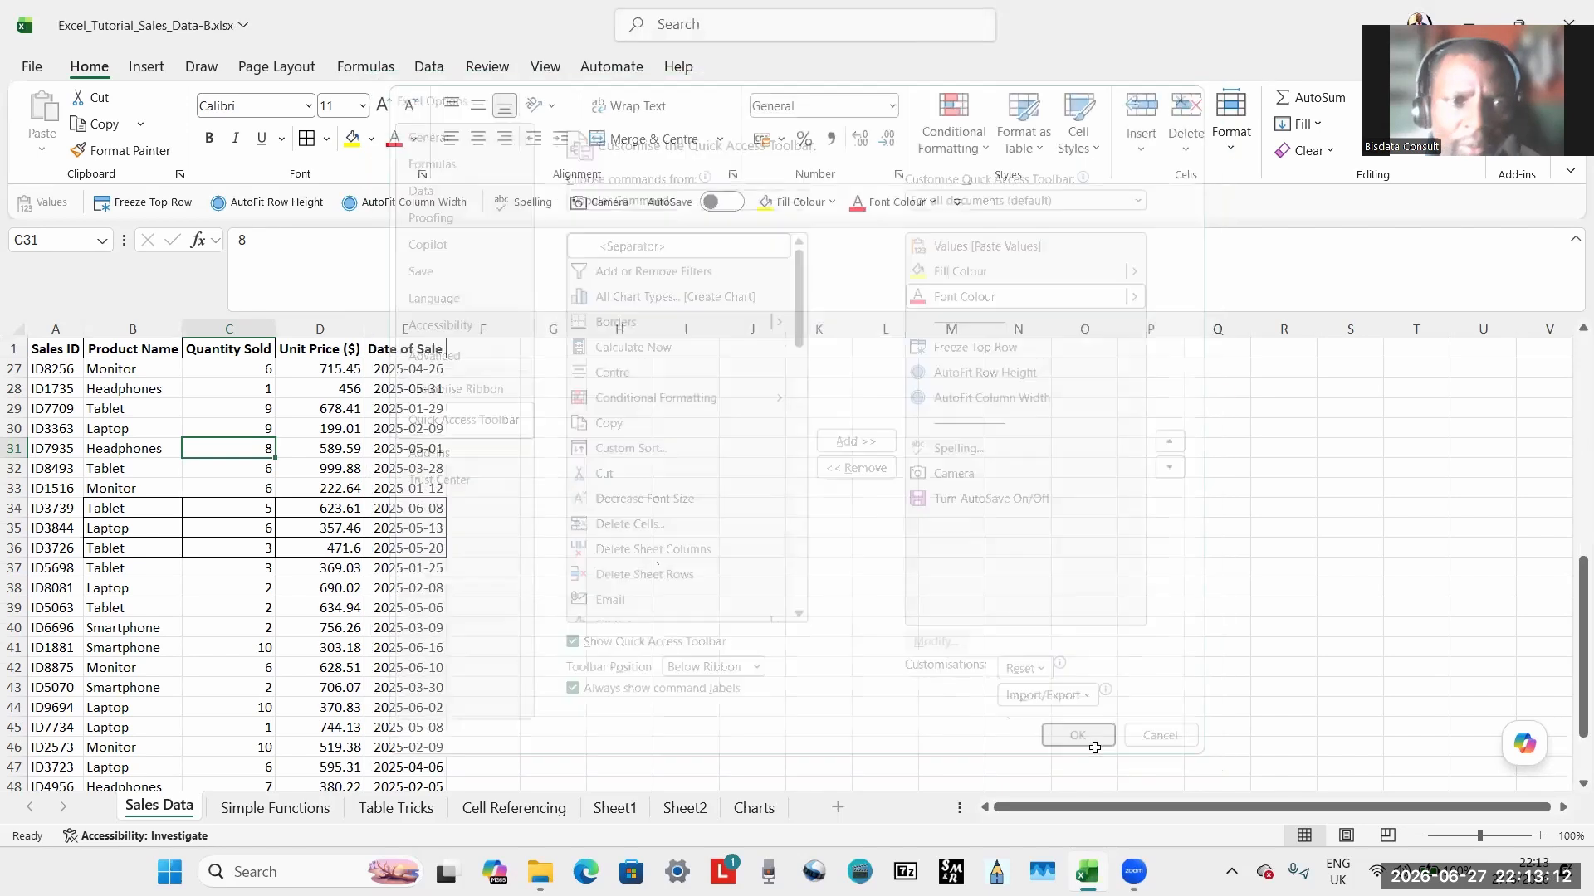
click(342, 525)
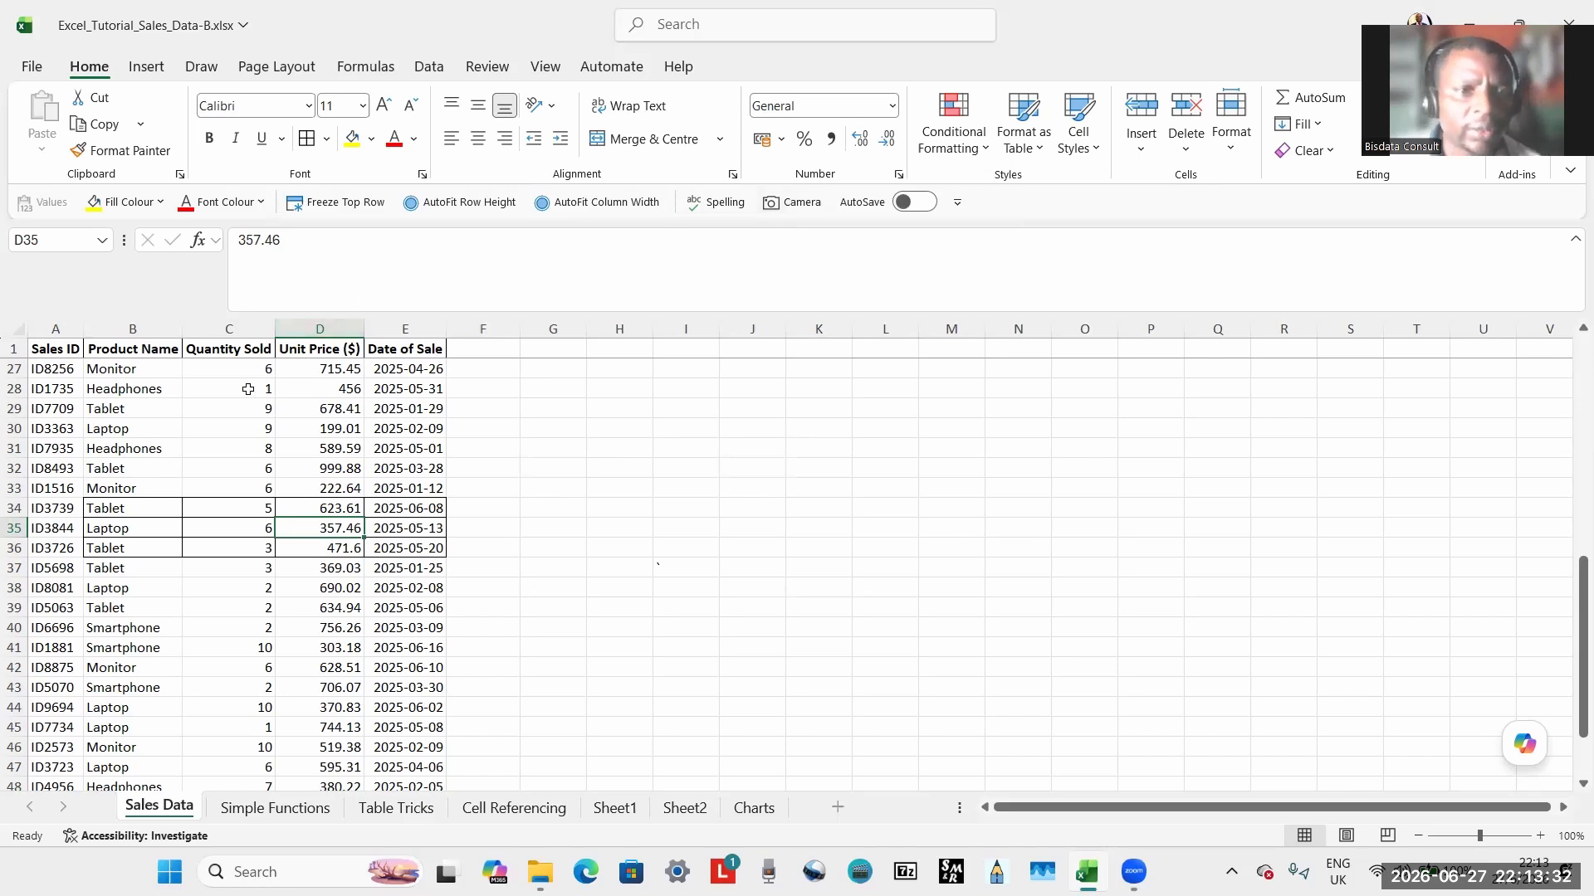
click(85, 465)
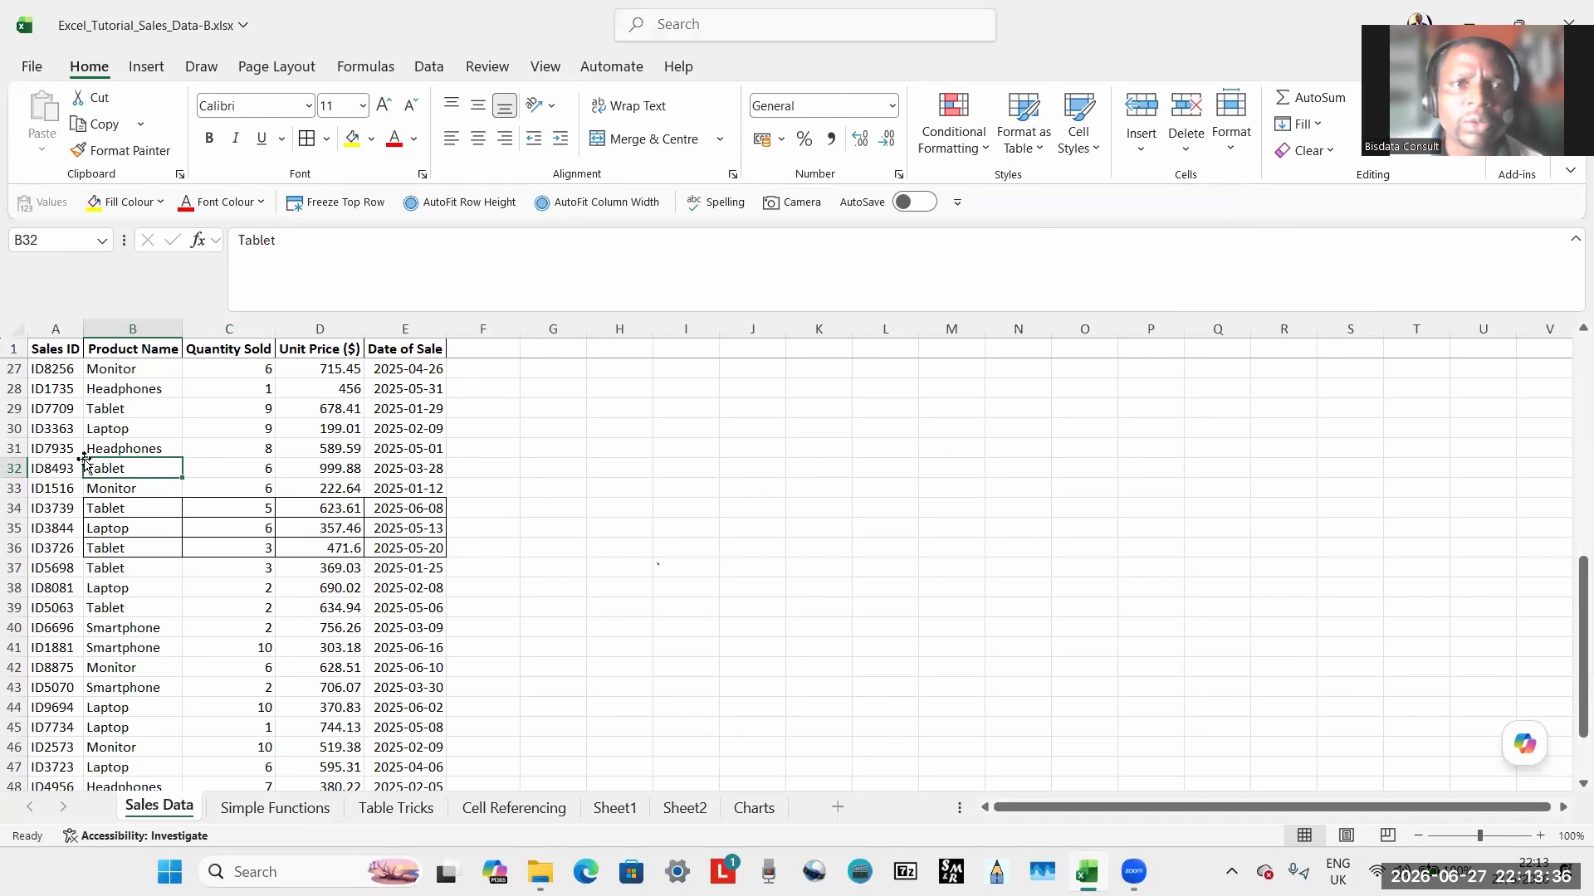
click(170, 490)
click(242, 460)
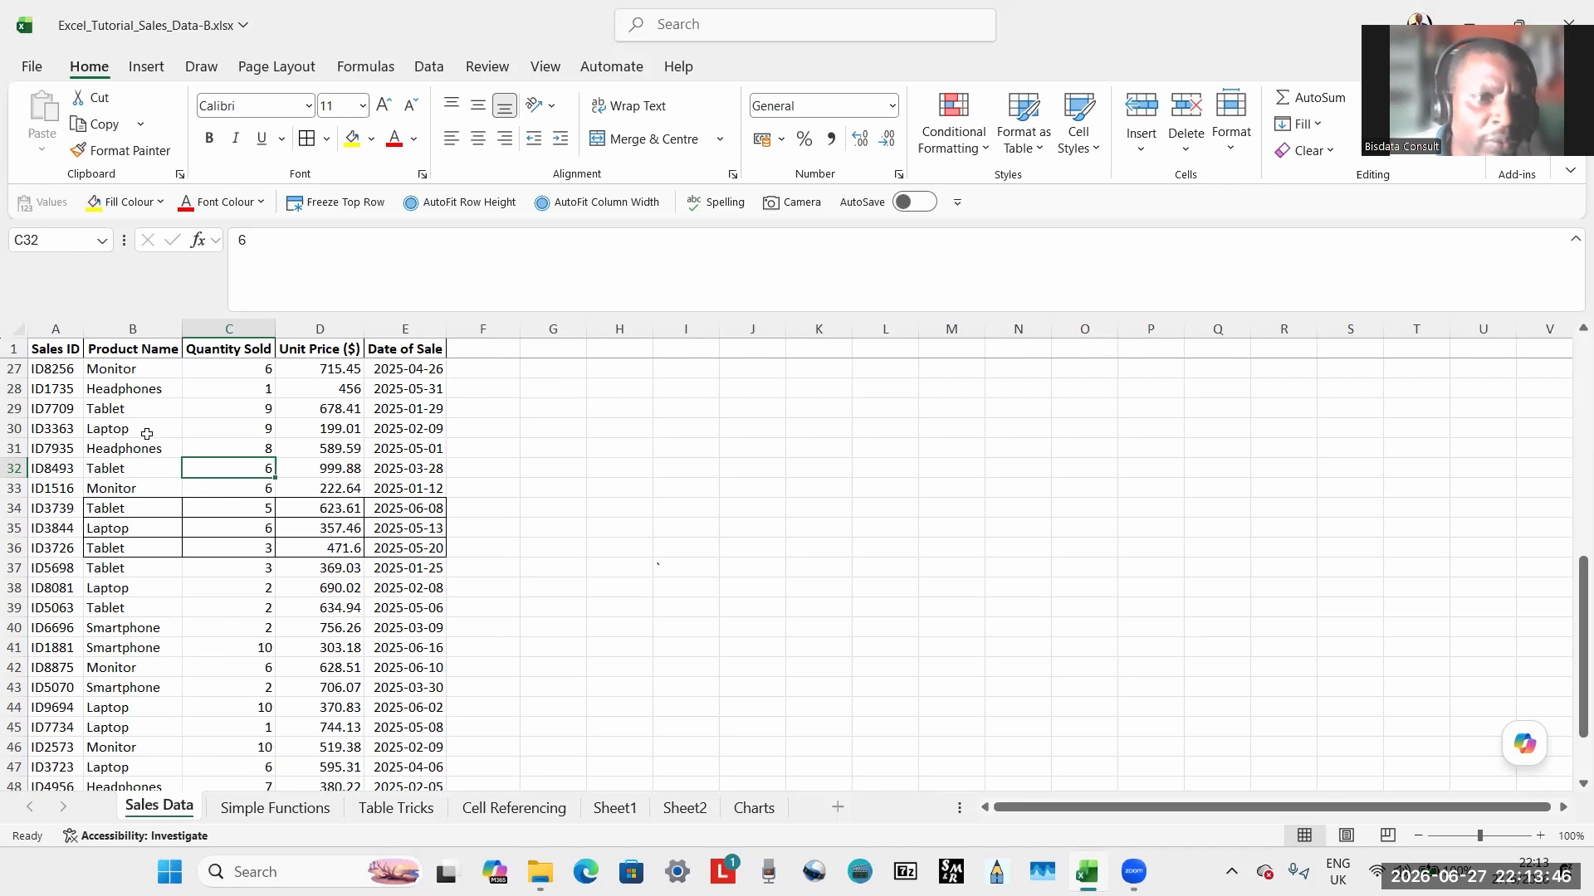
Fill cells B30:D30 of the Laptop row with standard yellow using the Home Fill Colour command, and undo the fill.
drag(122, 428, 350, 427)
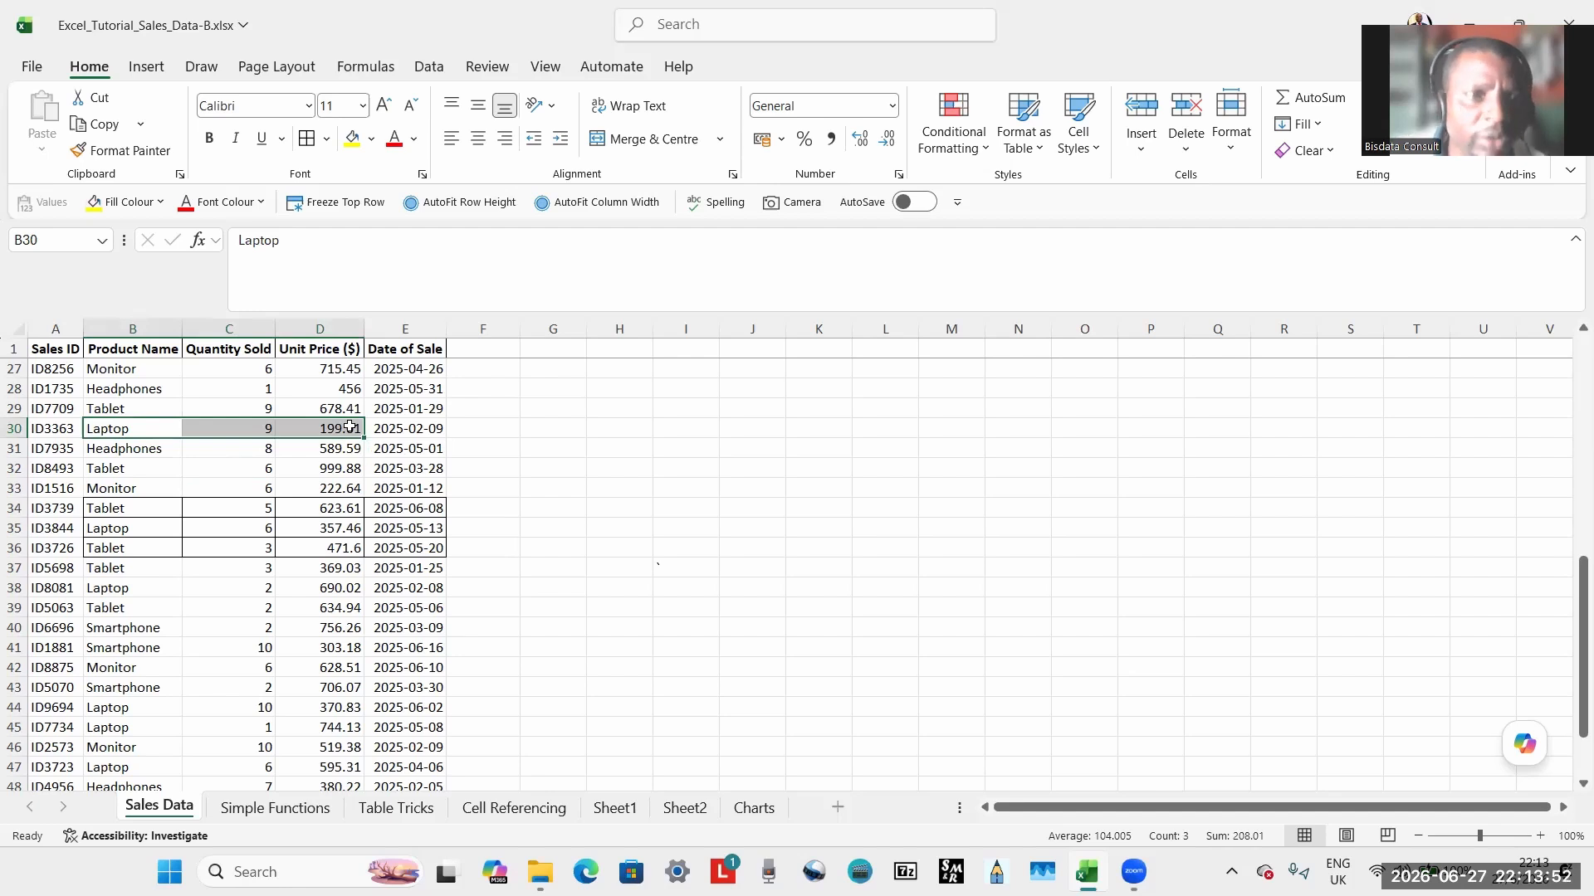
key(alt)
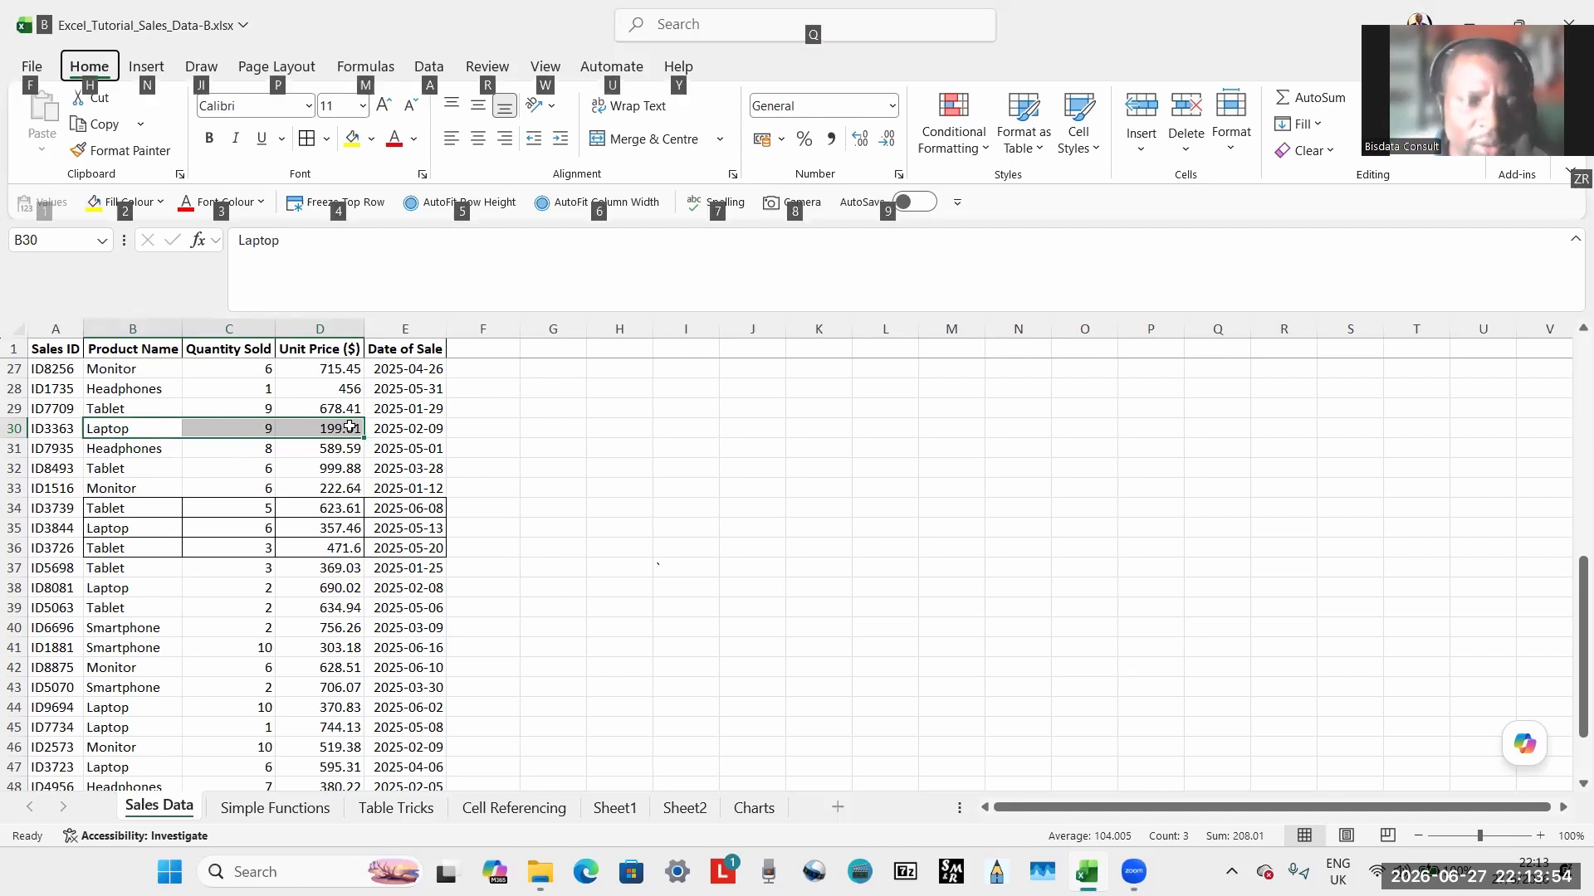
key(h)
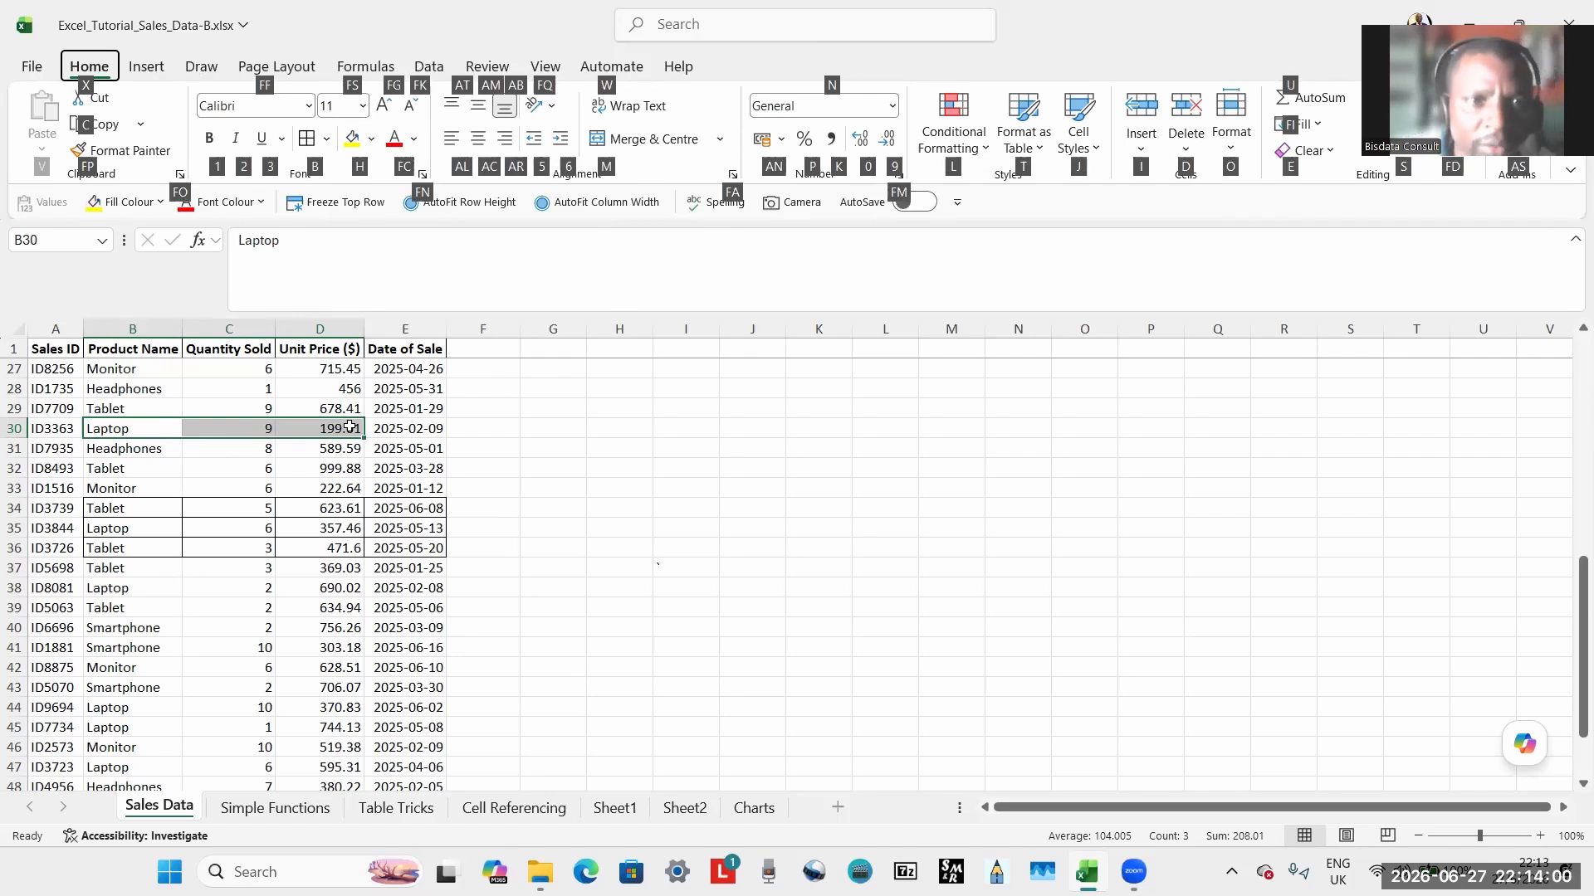
key(h)
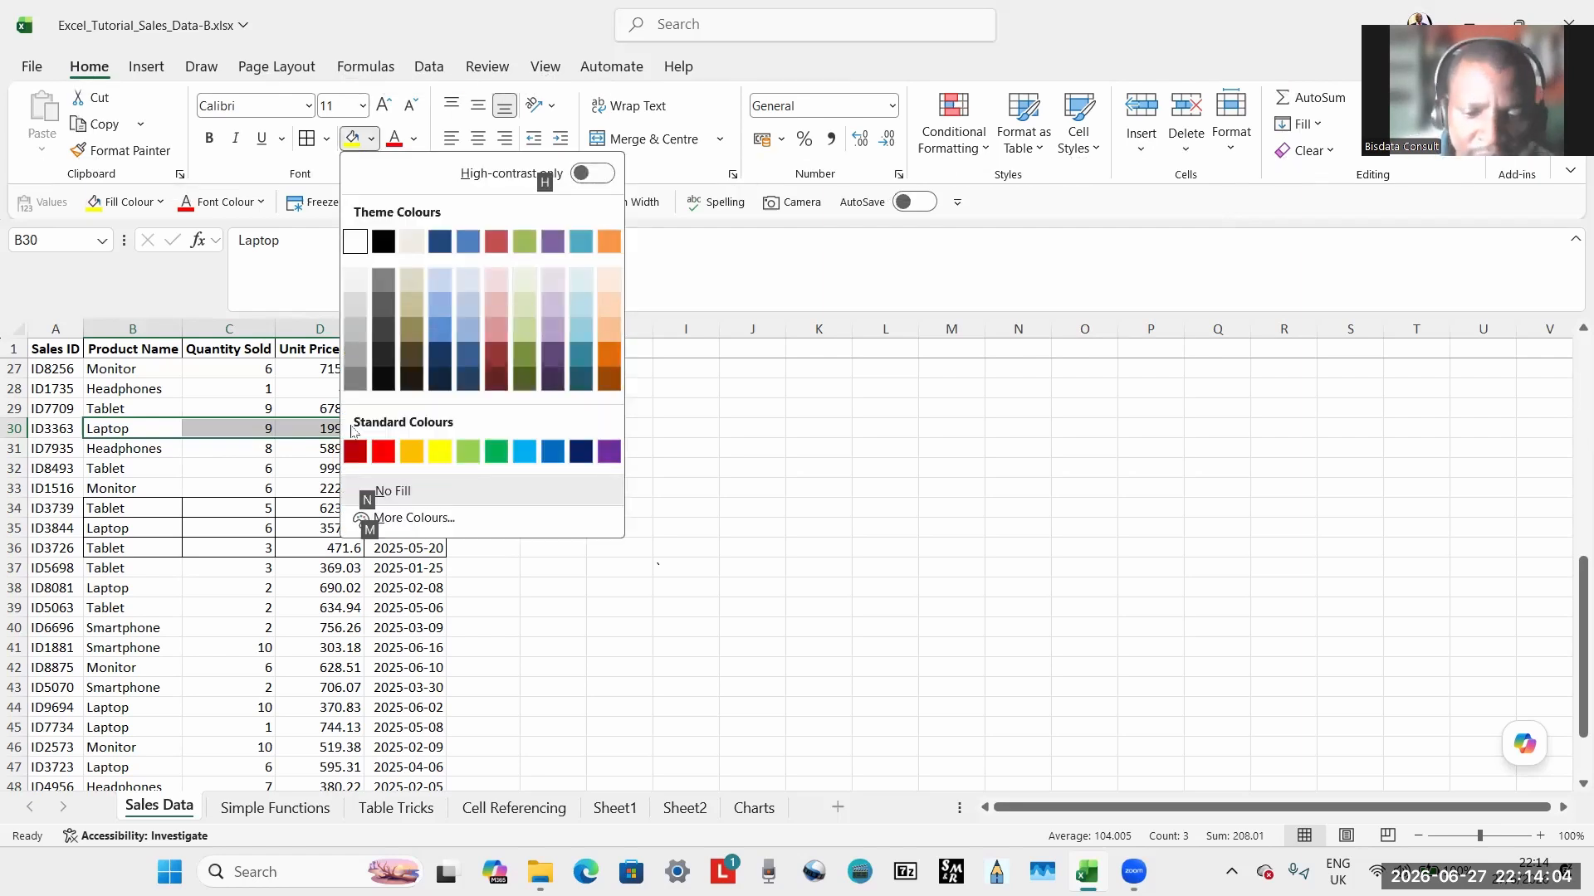
key(Down)
key(Down)
key(Down)
key(Down)
key(Down)
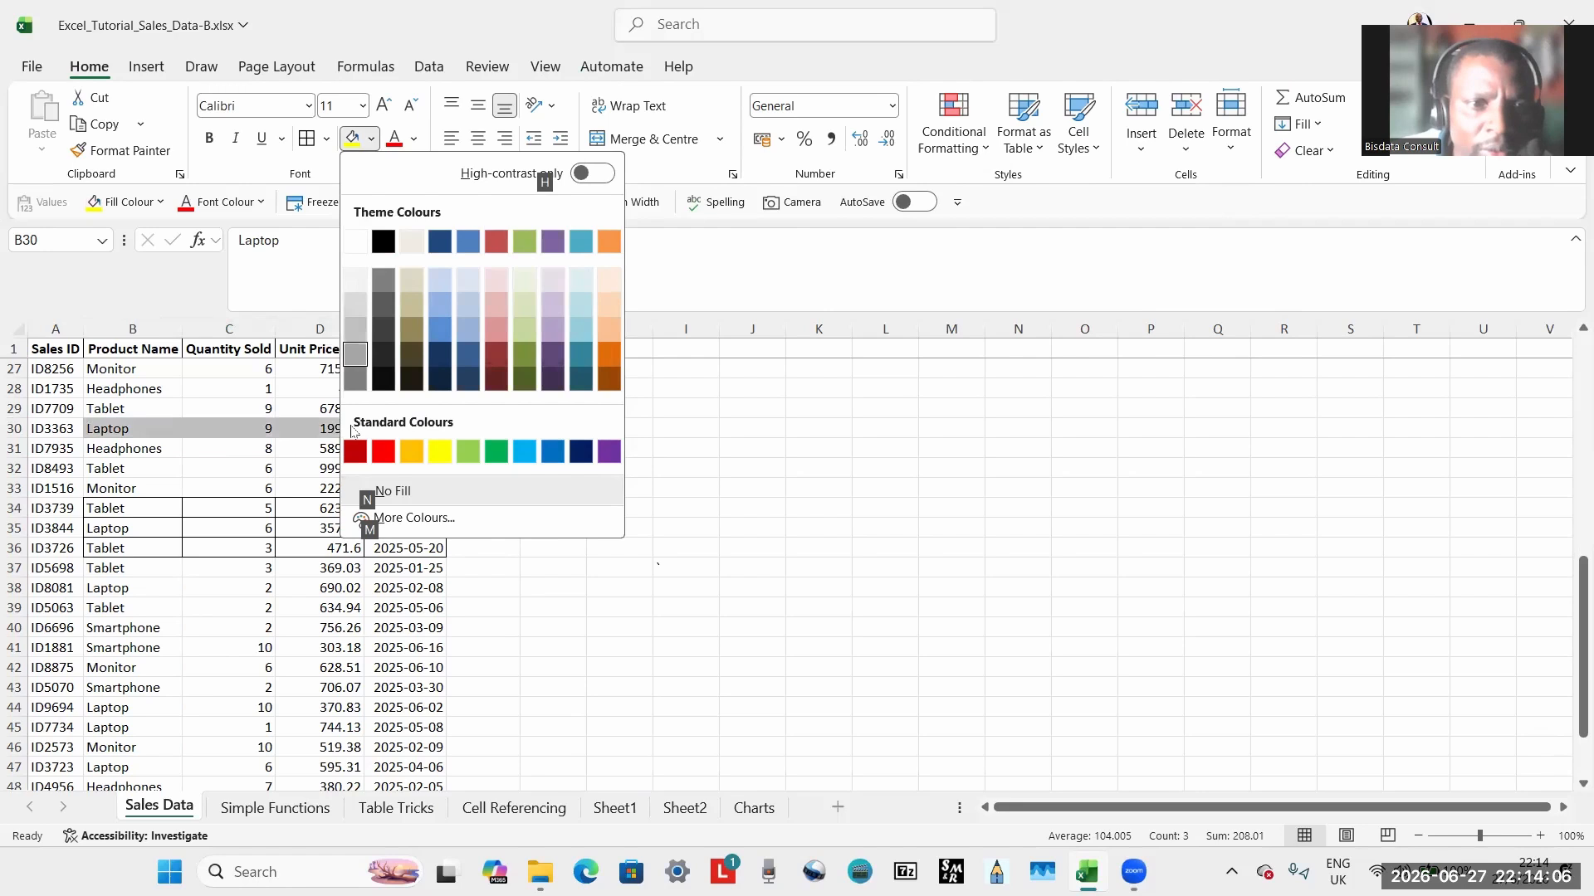
key(Down)
key(Down)
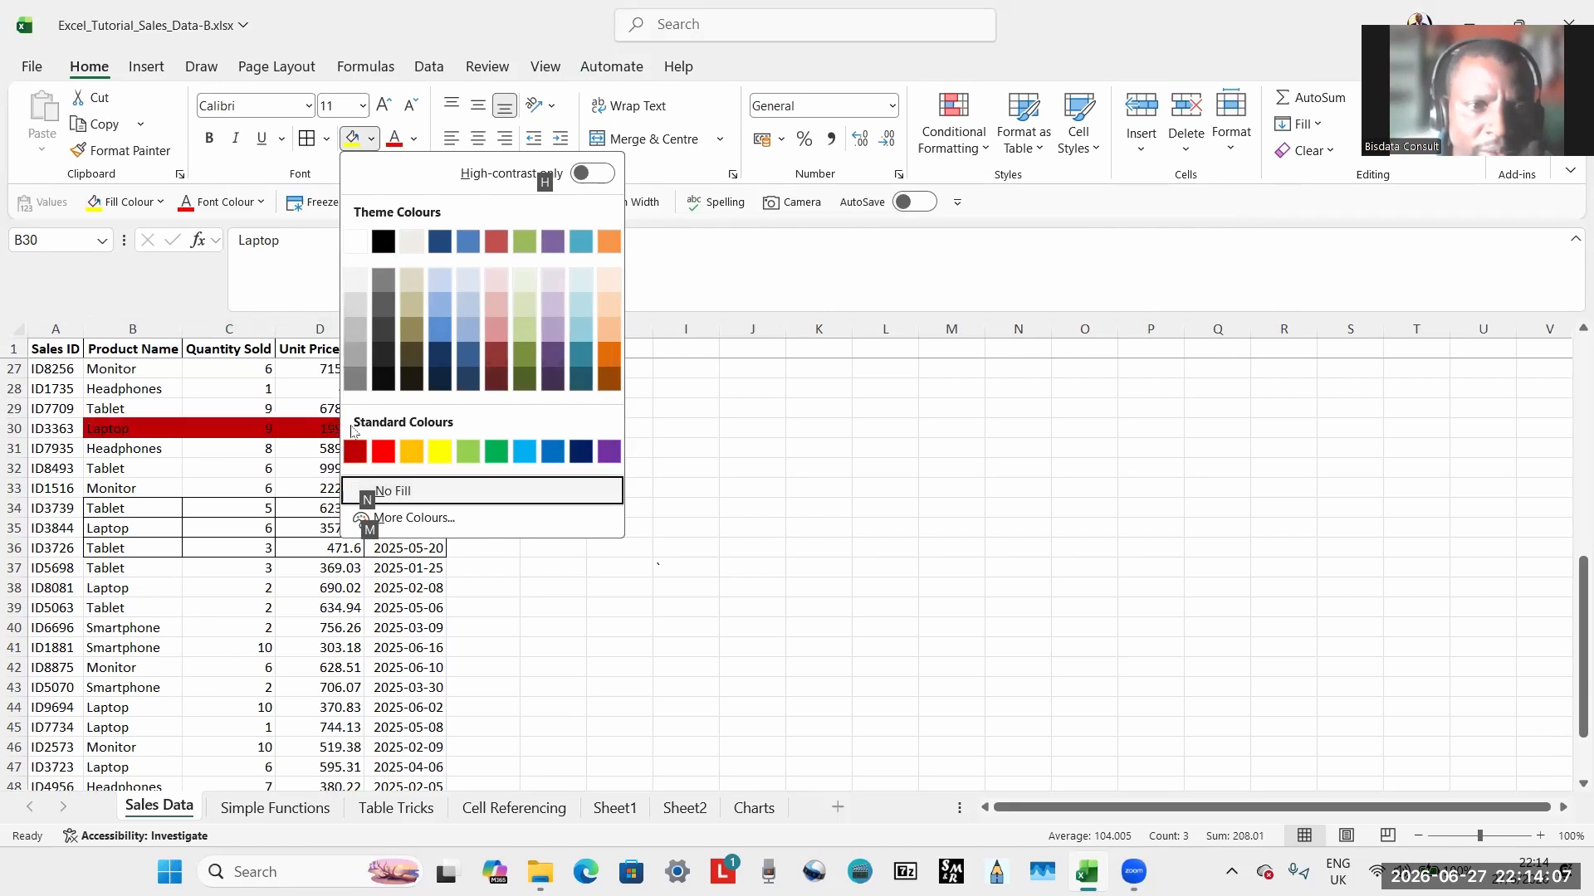
click(442, 449)
click(276, 469)
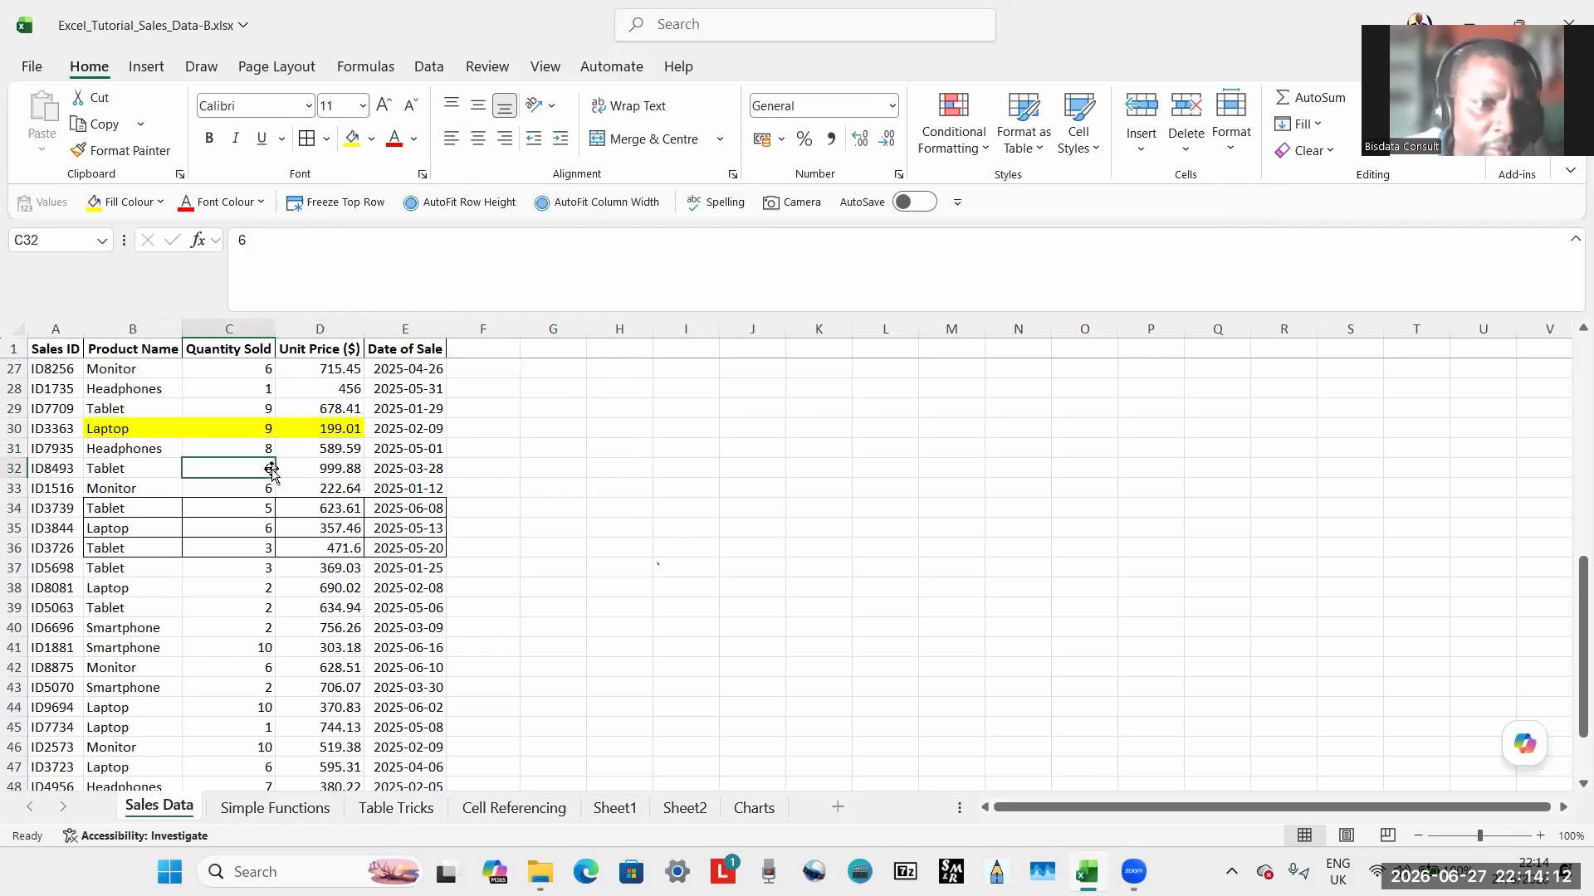
key(ctrl+z)
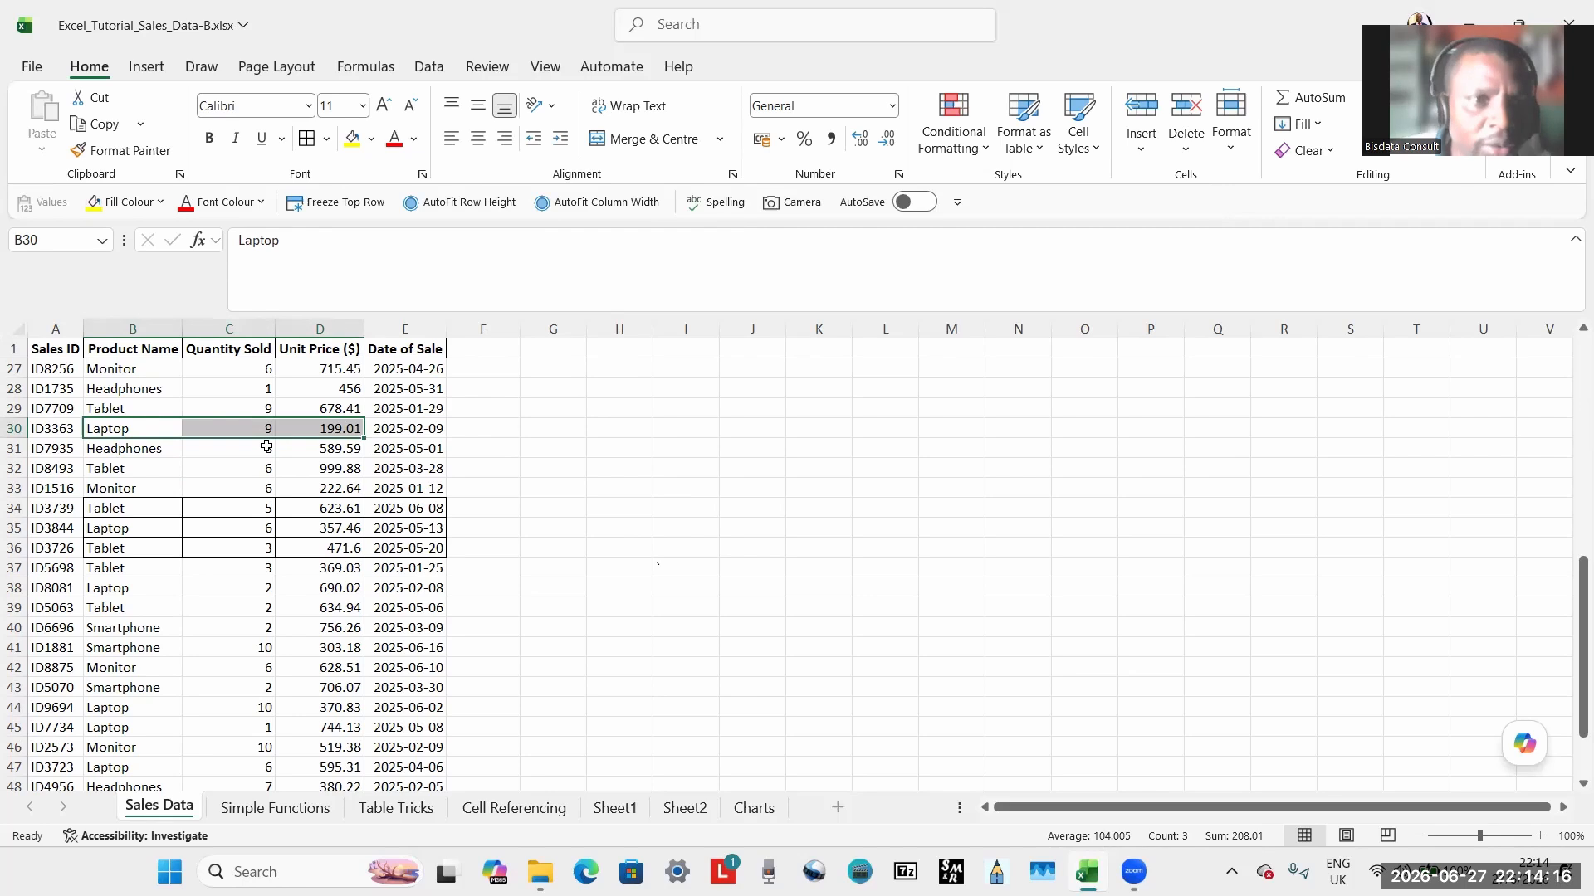
Fill cells B30:D30 with standard yellow using the Quick Access Toolbar's Fill Colour command.
key(alt)
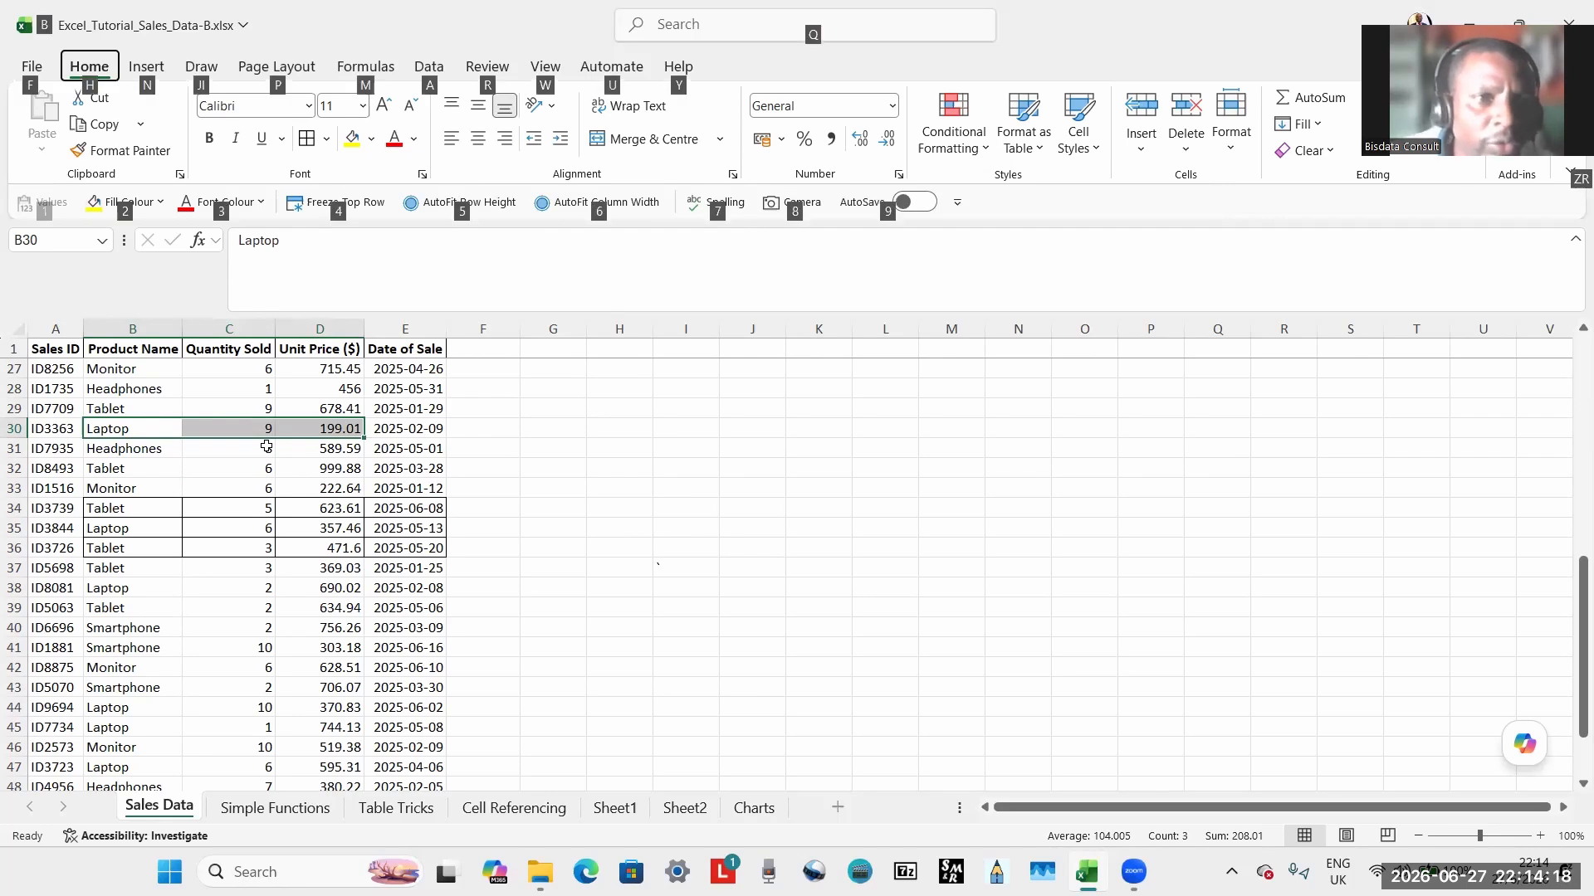
key(2)
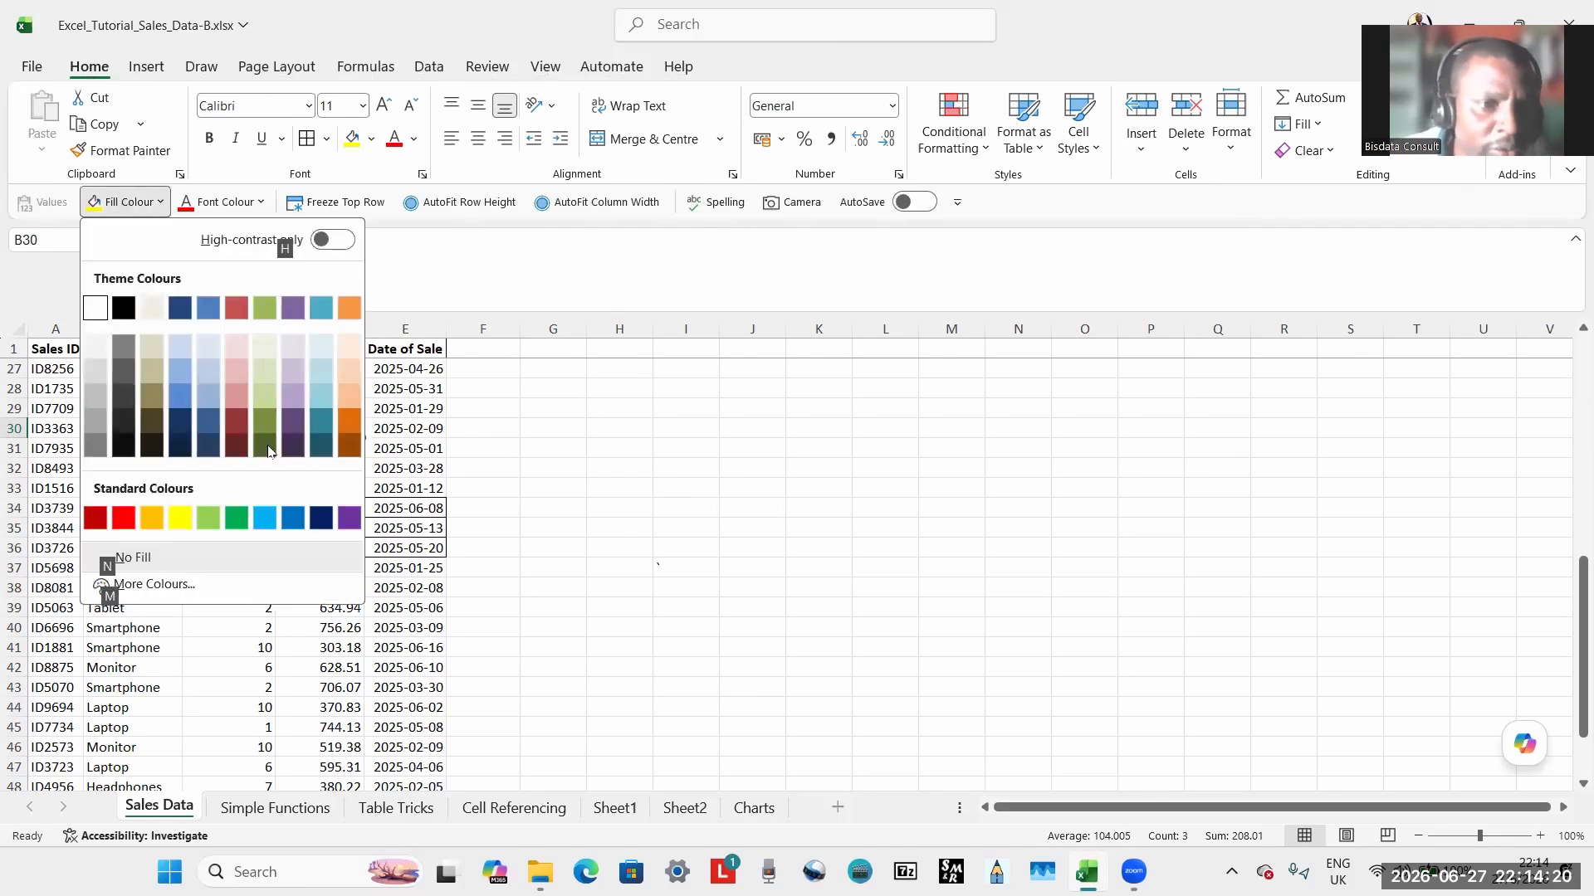
click(190, 519)
click(244, 504)
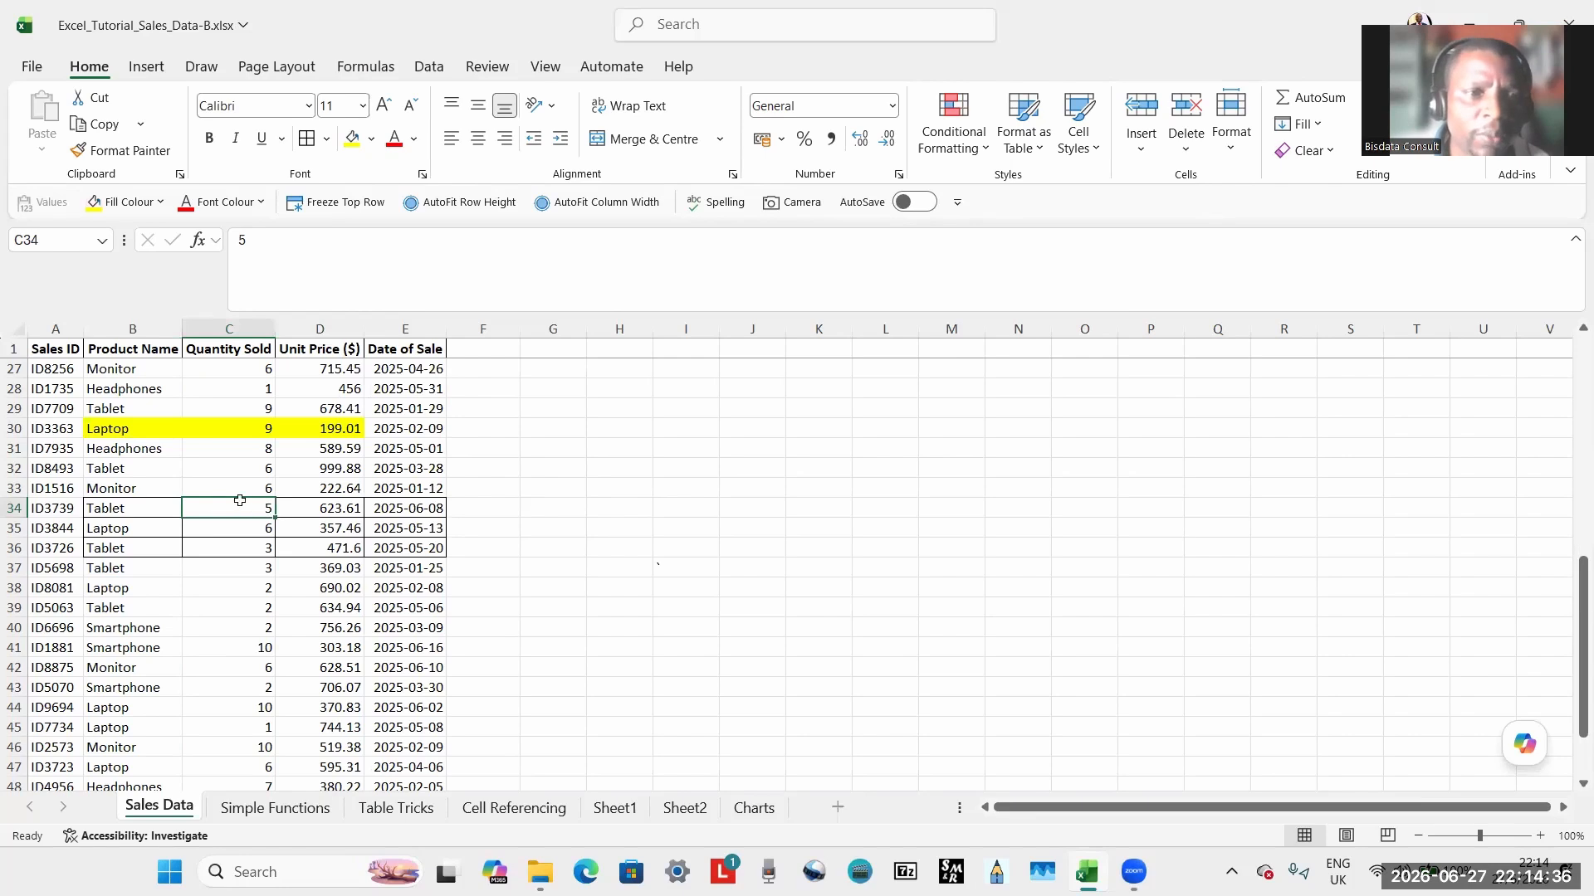
click(197, 486)
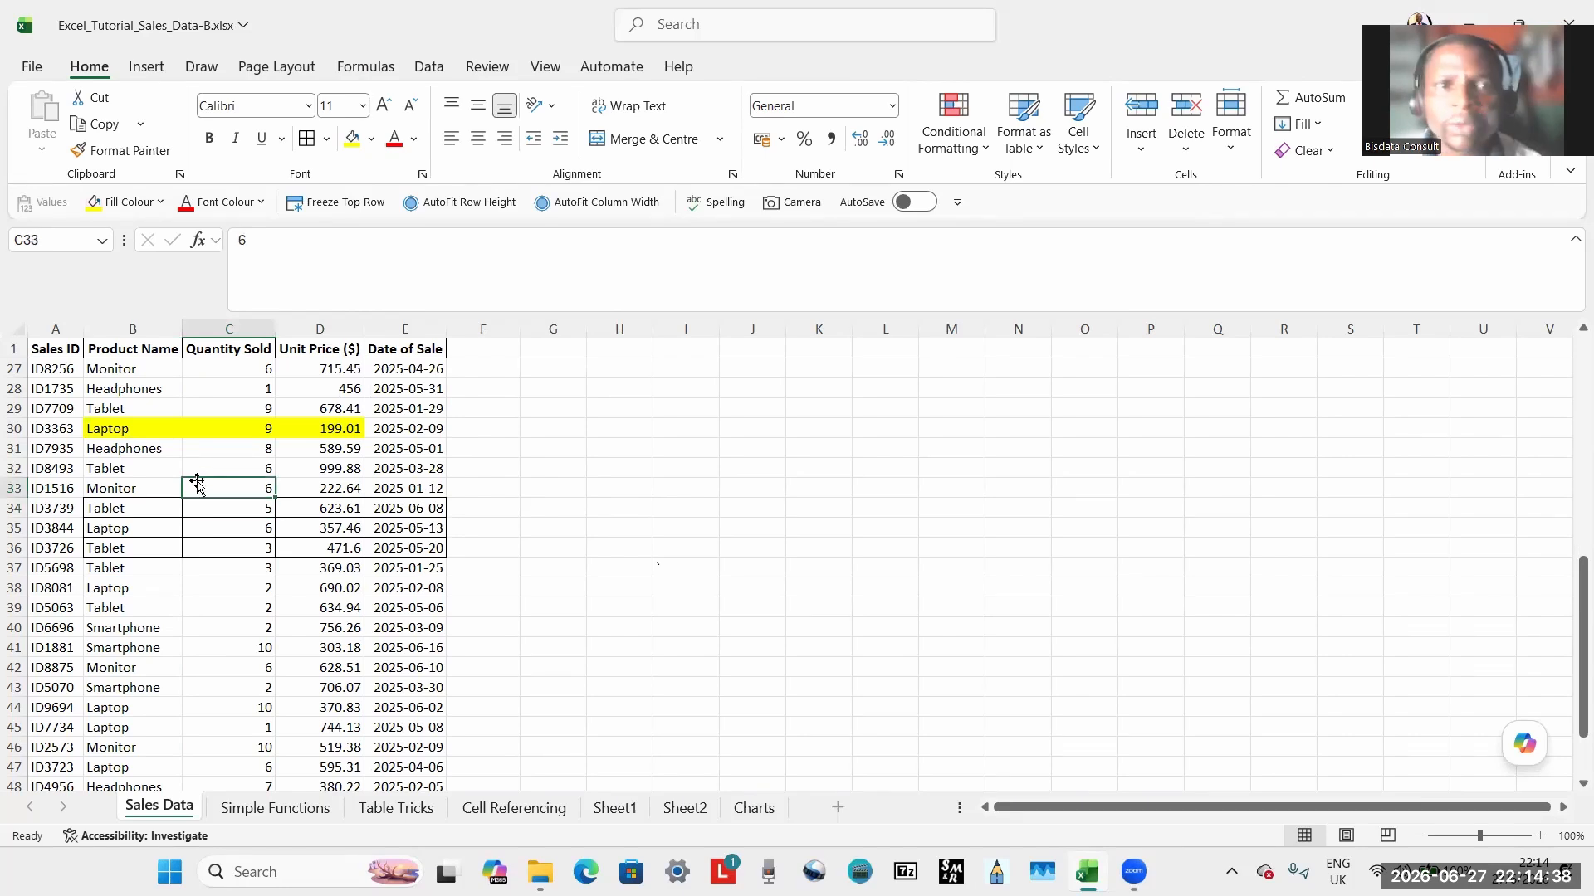
click(185, 549)
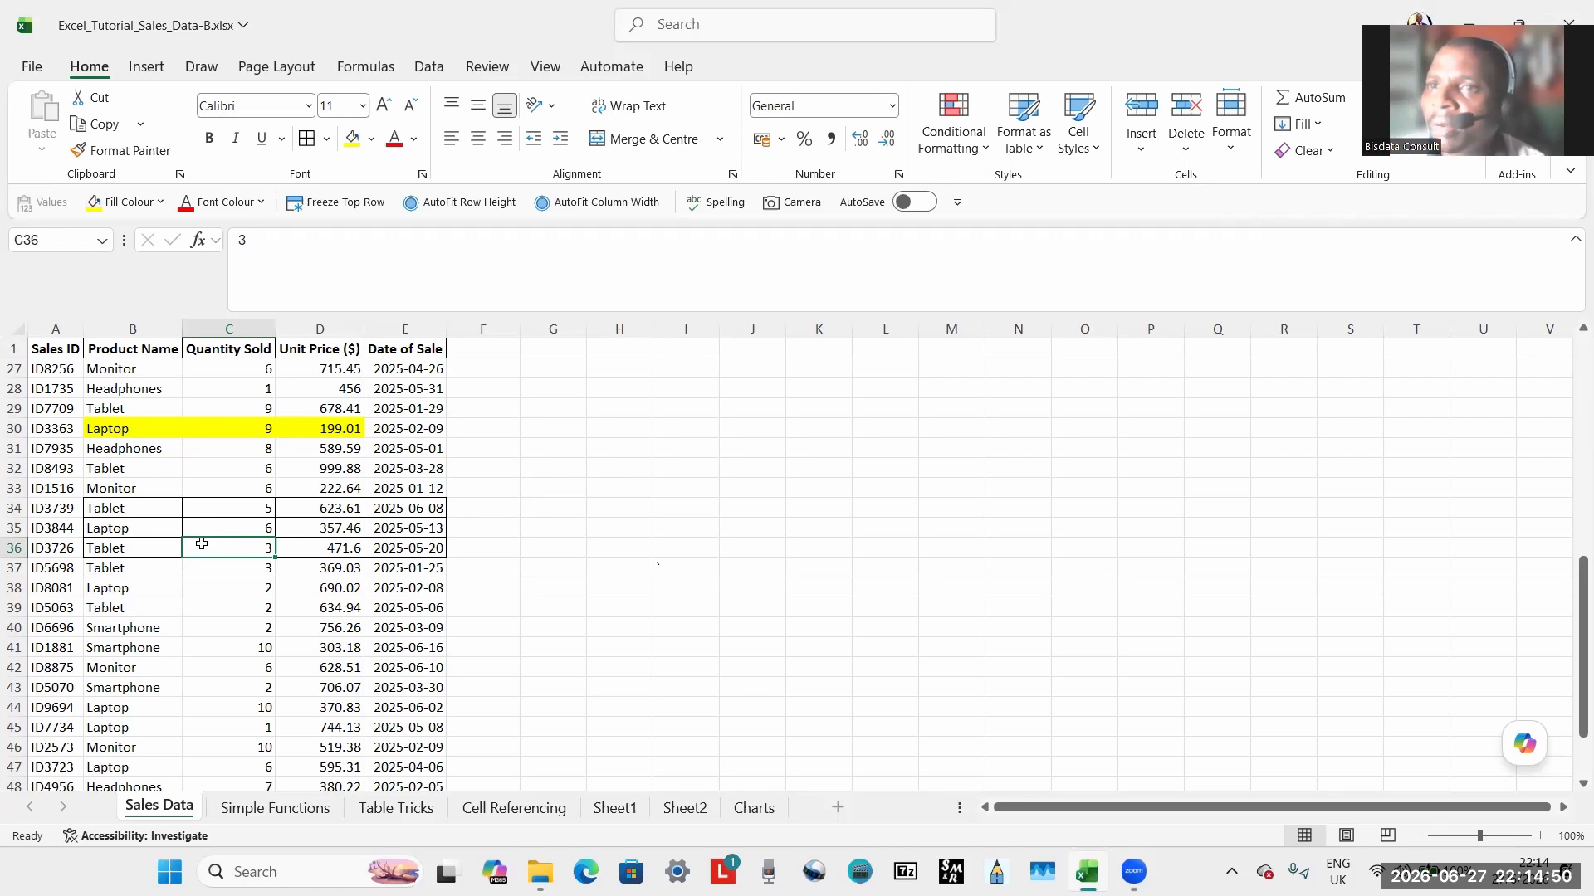
click(165, 473)
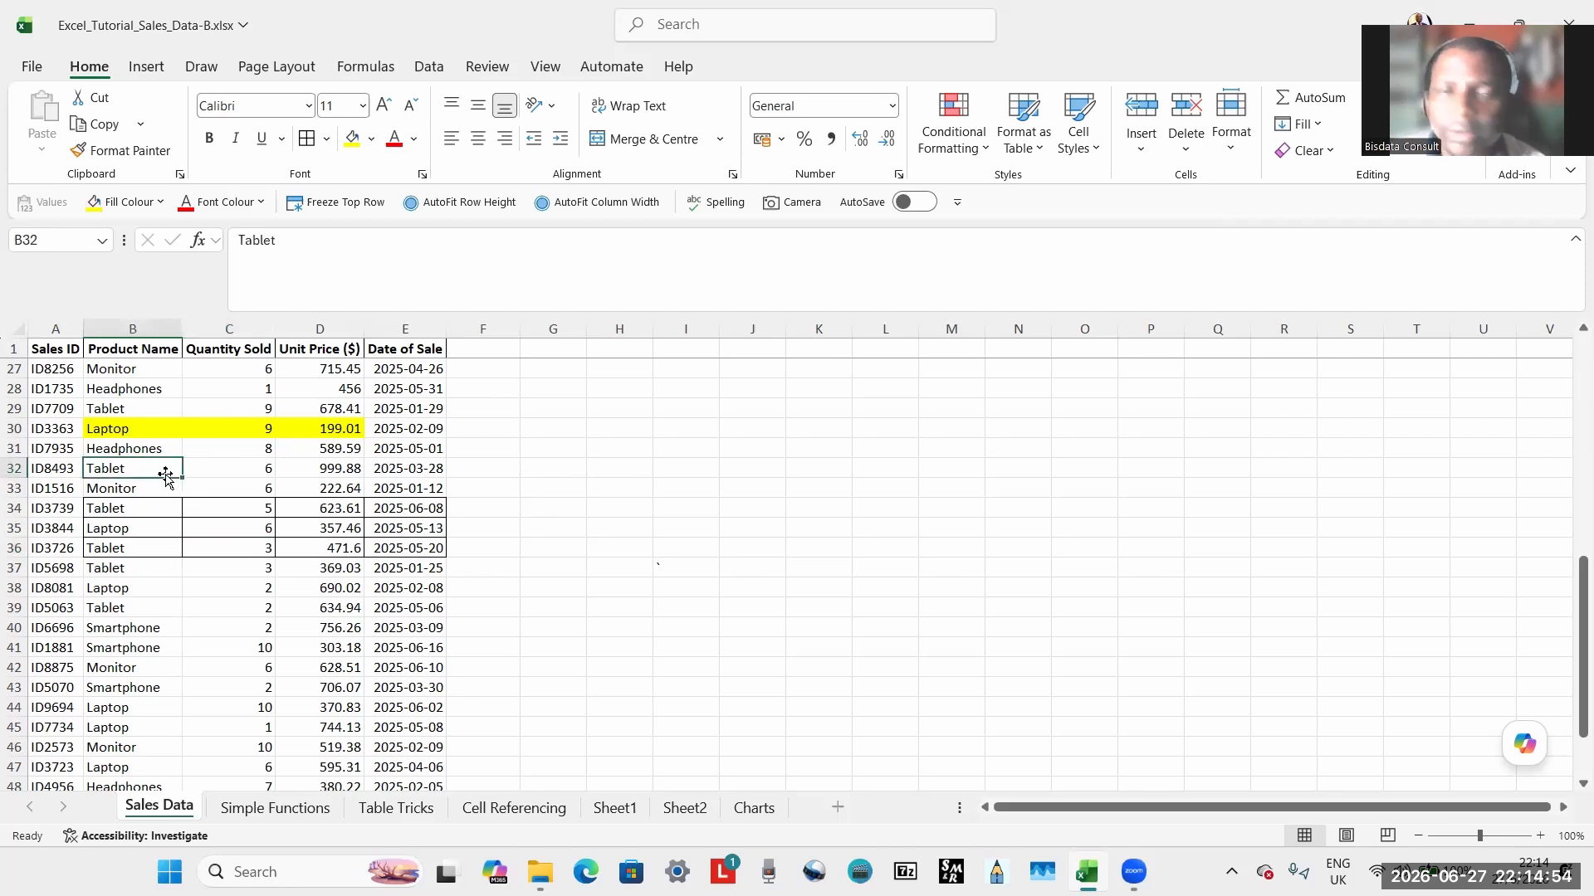
click(156, 541)
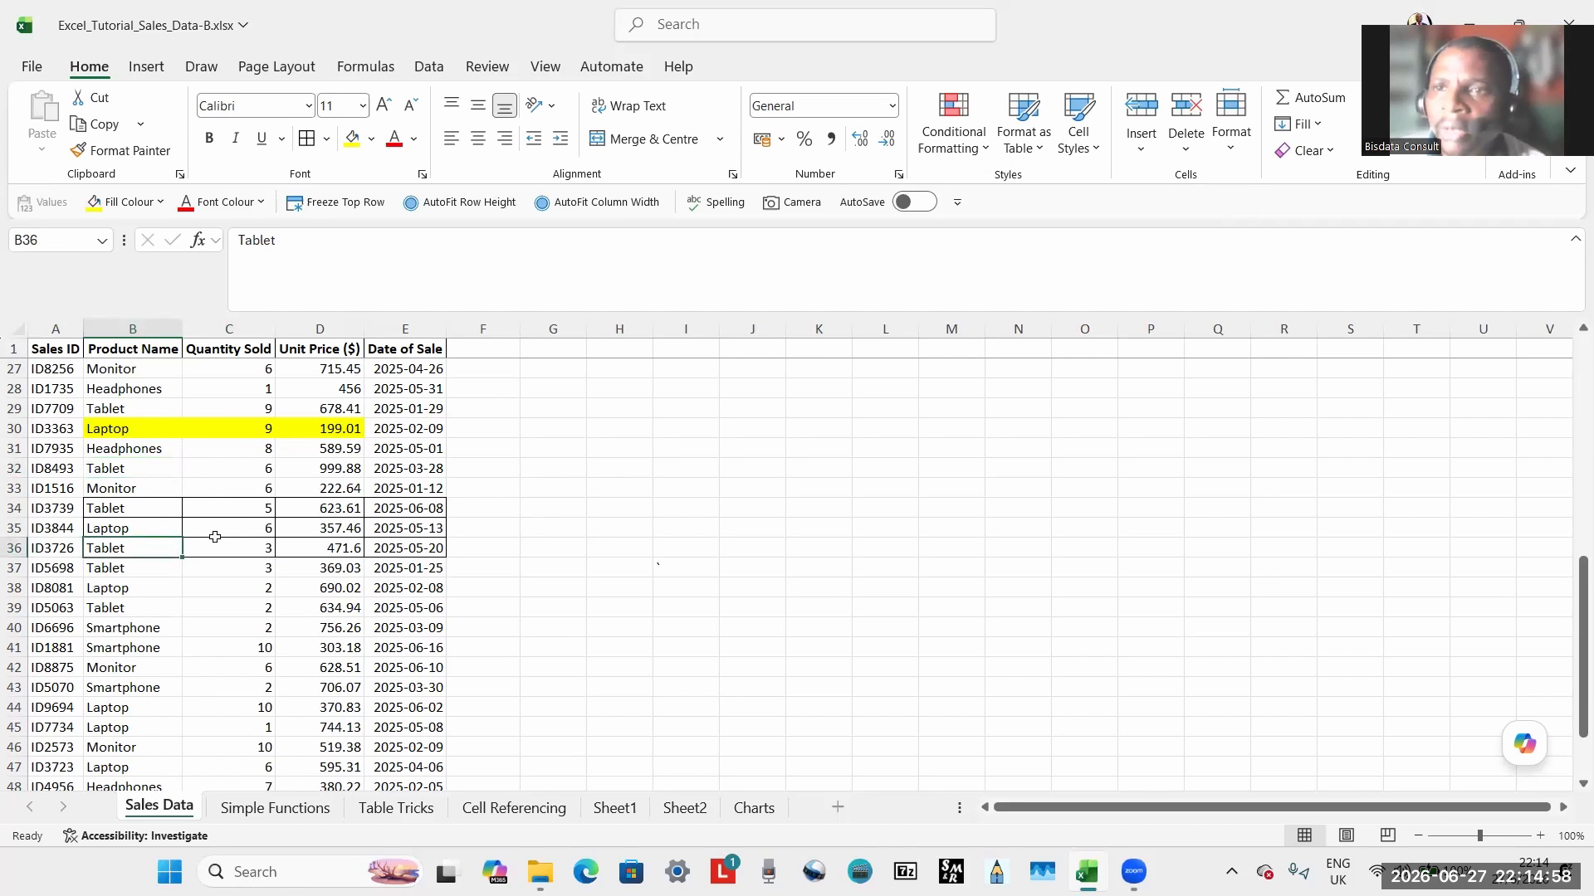